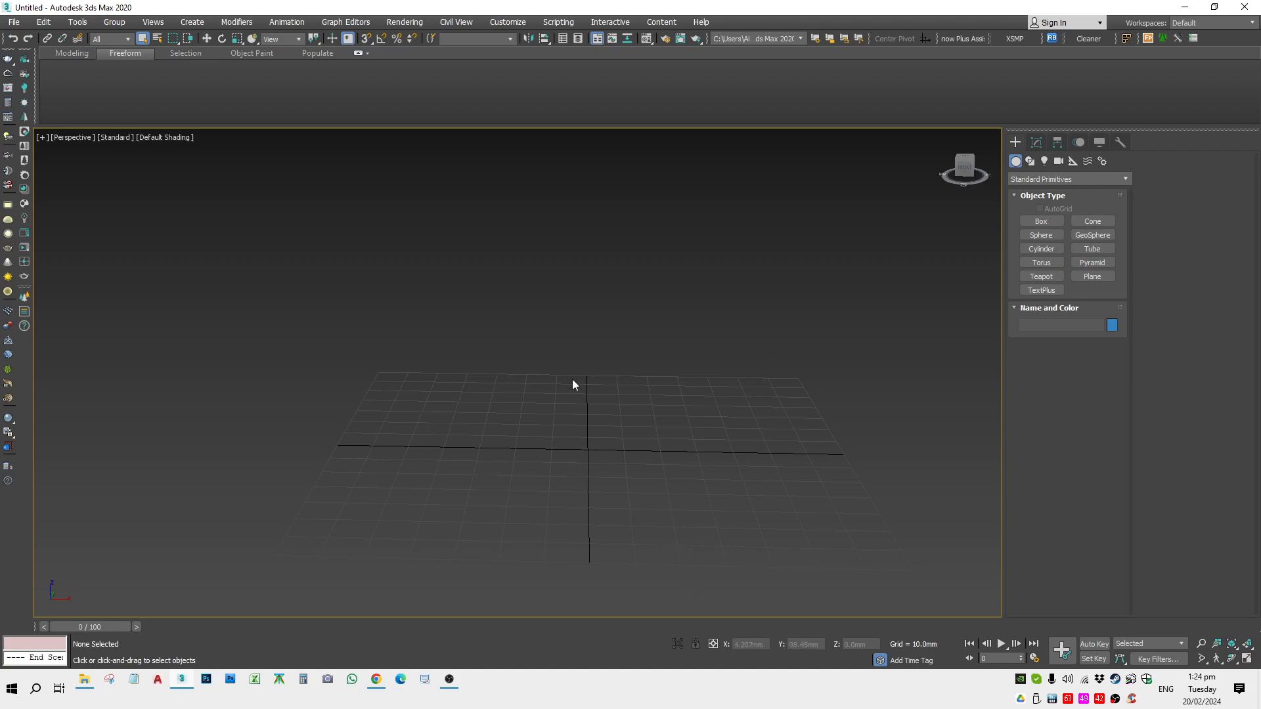
Choose the 3ds Max scene file on the Desktop as the file to merge into the empty scene
middle_click_drag(735, 421, 583, 406)
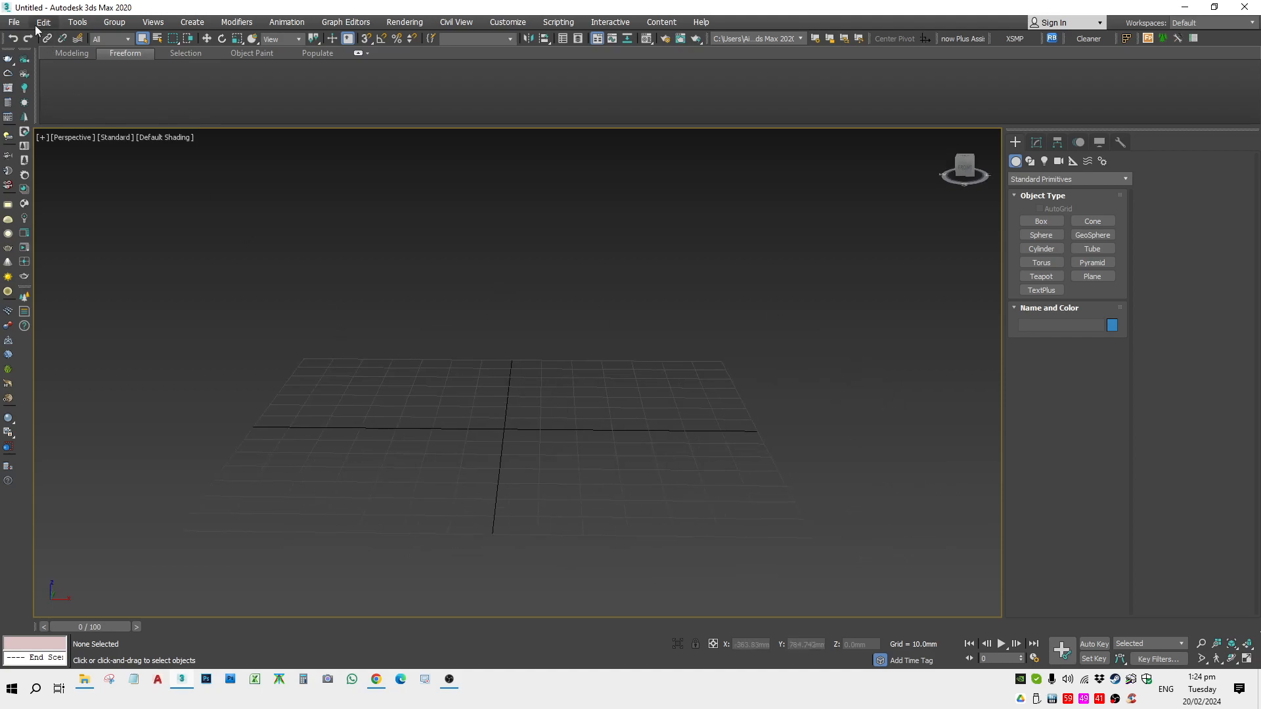
left_click(13, 21)
mouse_move(39, 202)
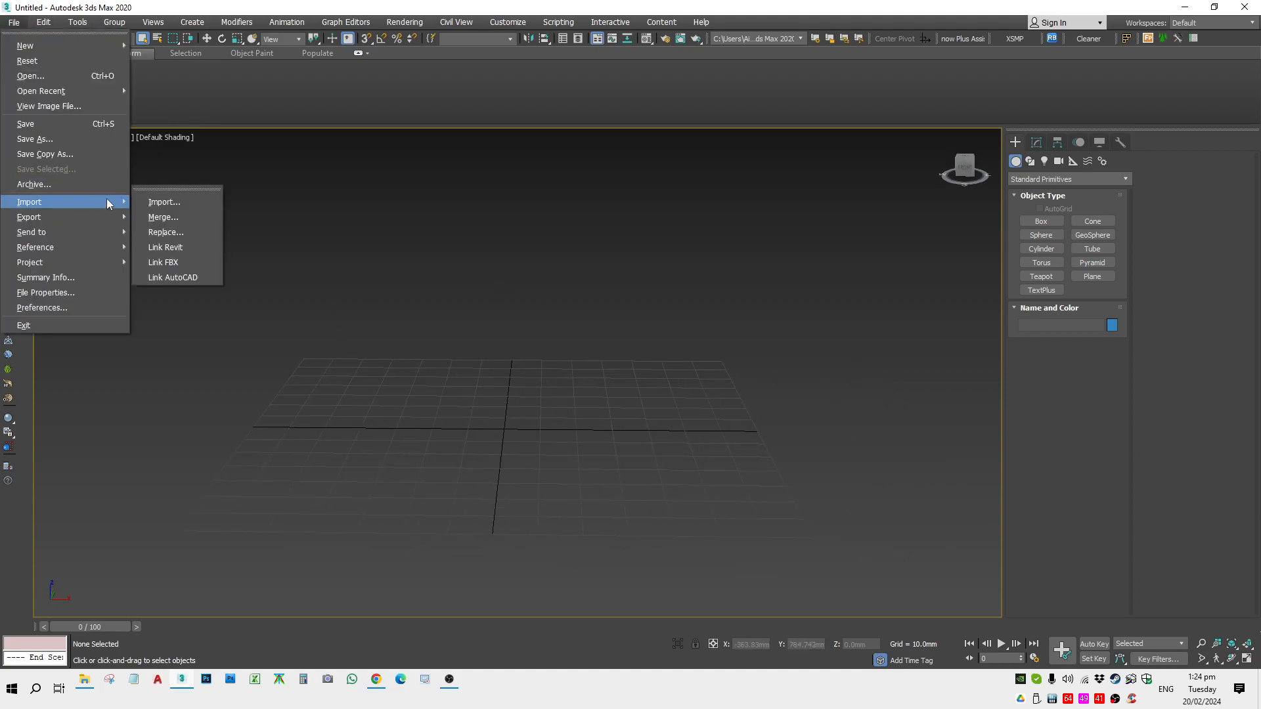
left_click(189, 218)
left_click(33, 138)
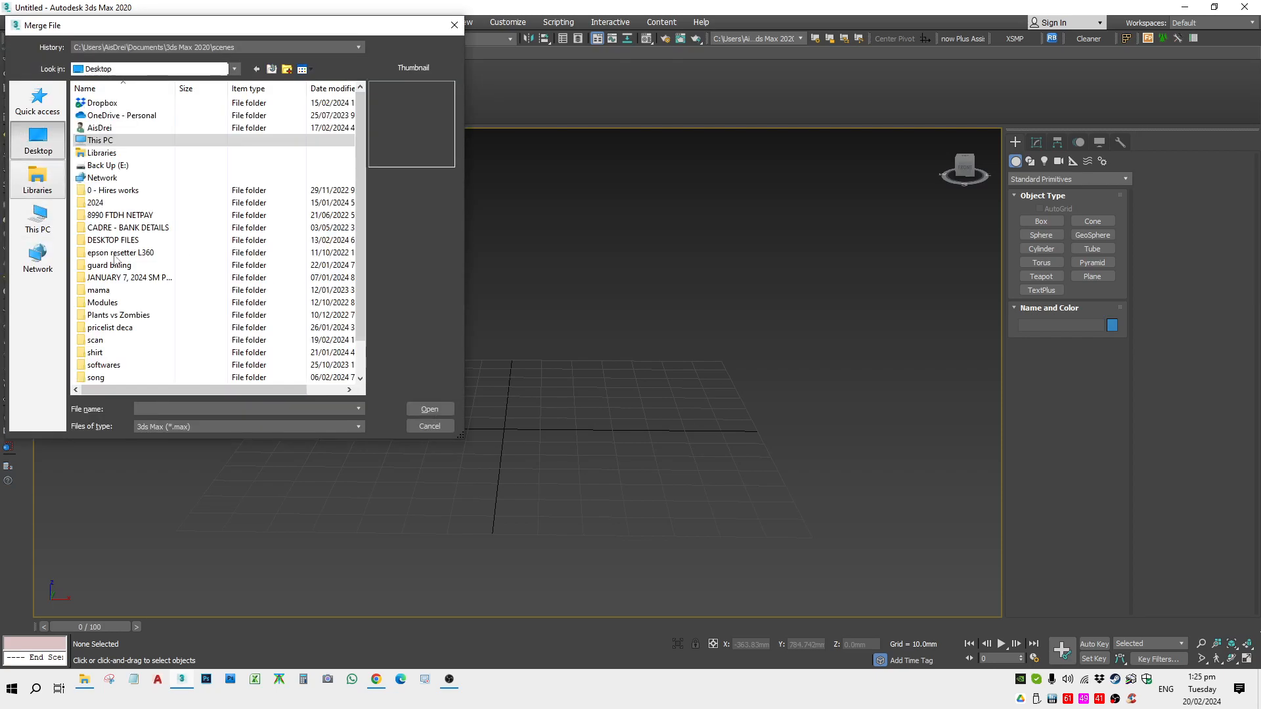
scroll(105, 315, "down", 2)
double_click(108, 377)
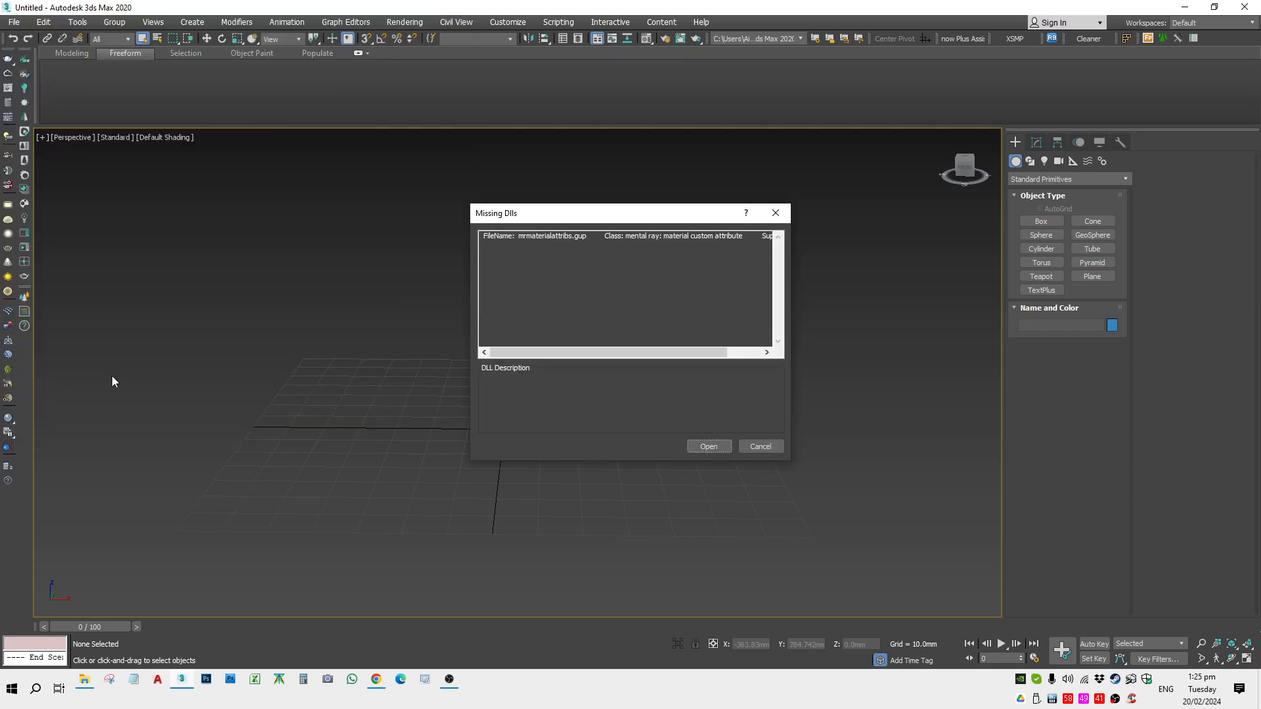
Accept opening the file despite missing DLLs and merge all of its listed objects into the scene
key("Return")
key("alt+a")
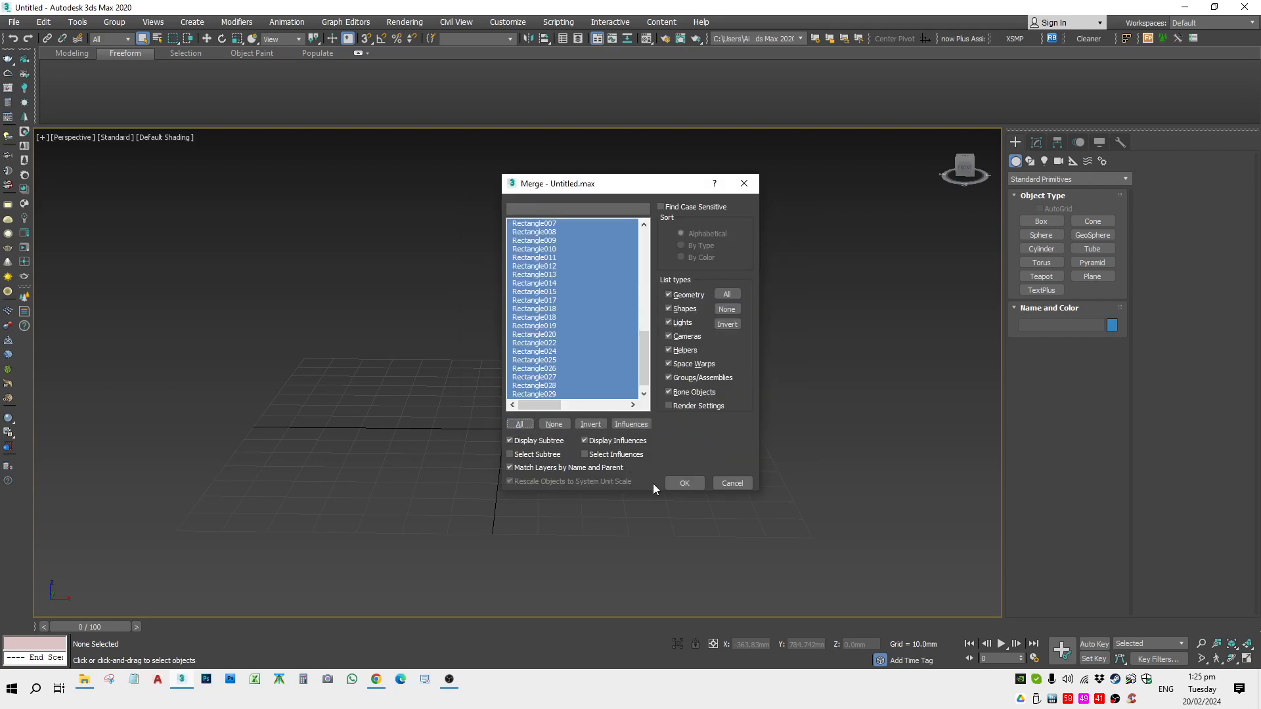
scroll(565, 315, "up", 10)
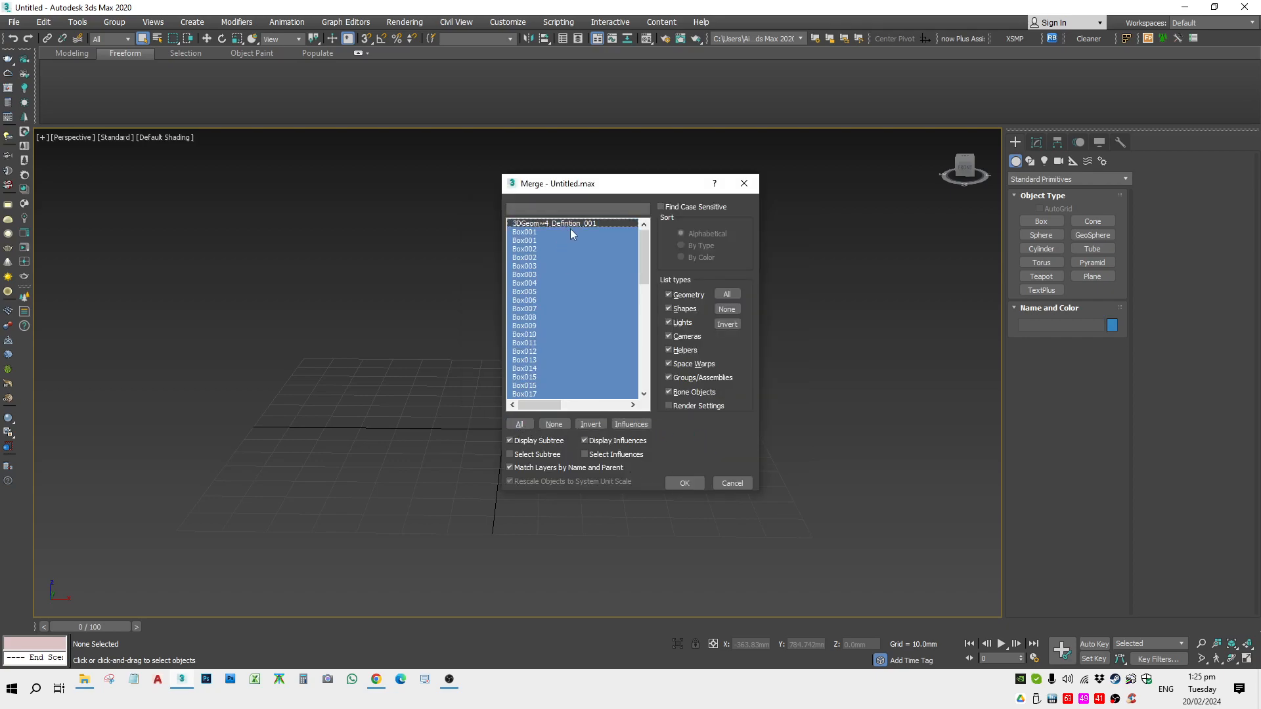
scroll(577, 300, "down", 10)
left_click(683, 484)
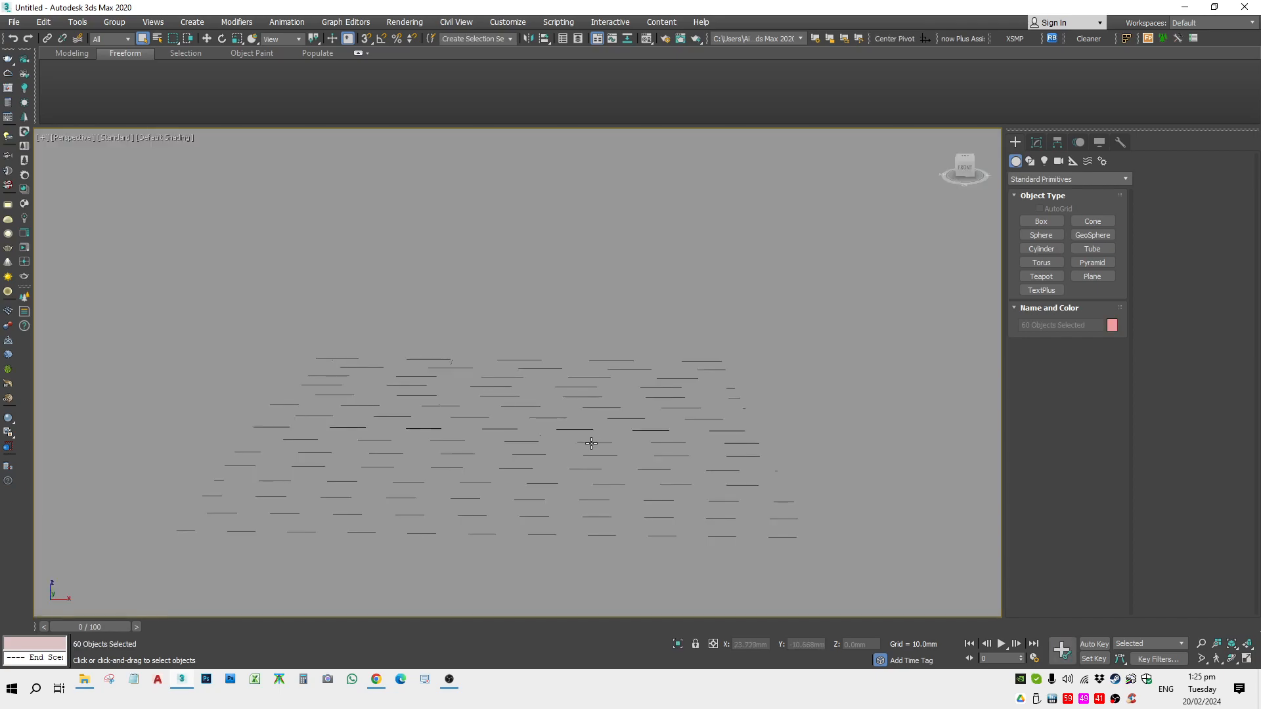
Deselect the merged objects, bring the house into close view and turn on edged faces in the perspective view
scroll(559, 427, "down", 10)
middle_click_drag(557, 425, 686, 407, "alt")
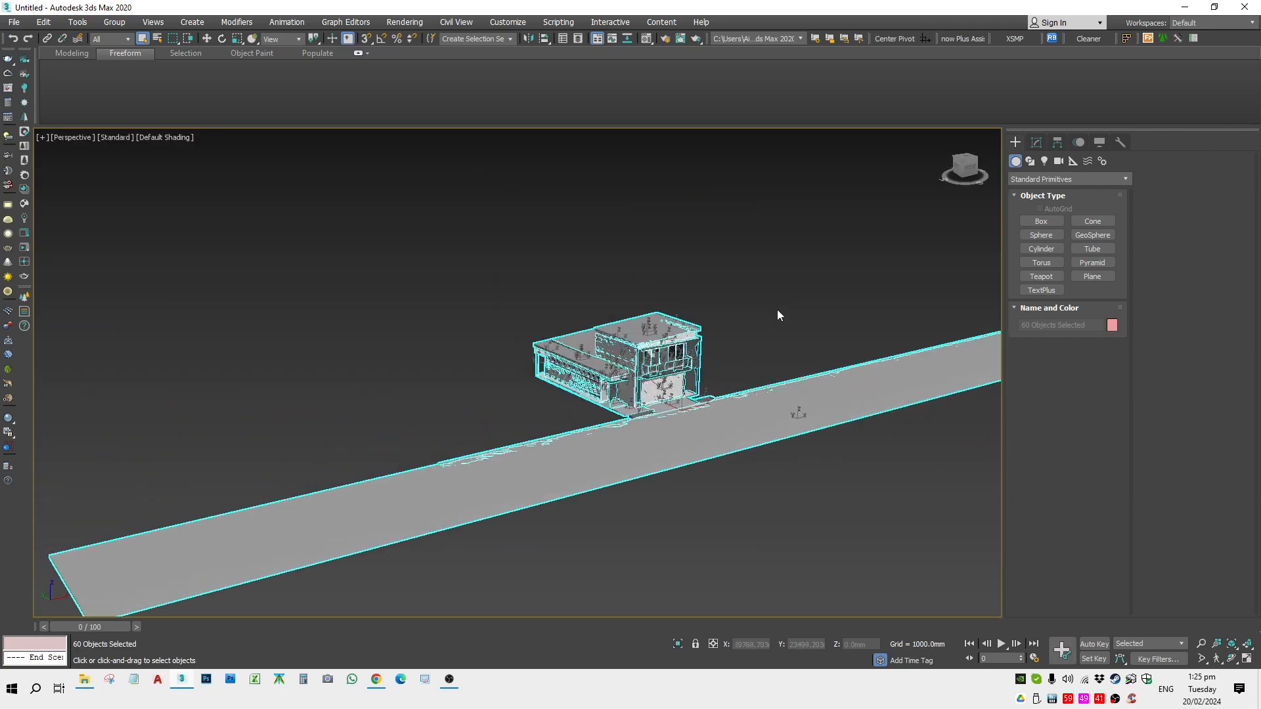
left_click(780, 315)
scroll(694, 371, "up", 5)
scroll(694, 370, "down", 6)
scroll(516, 309, "up", 10)
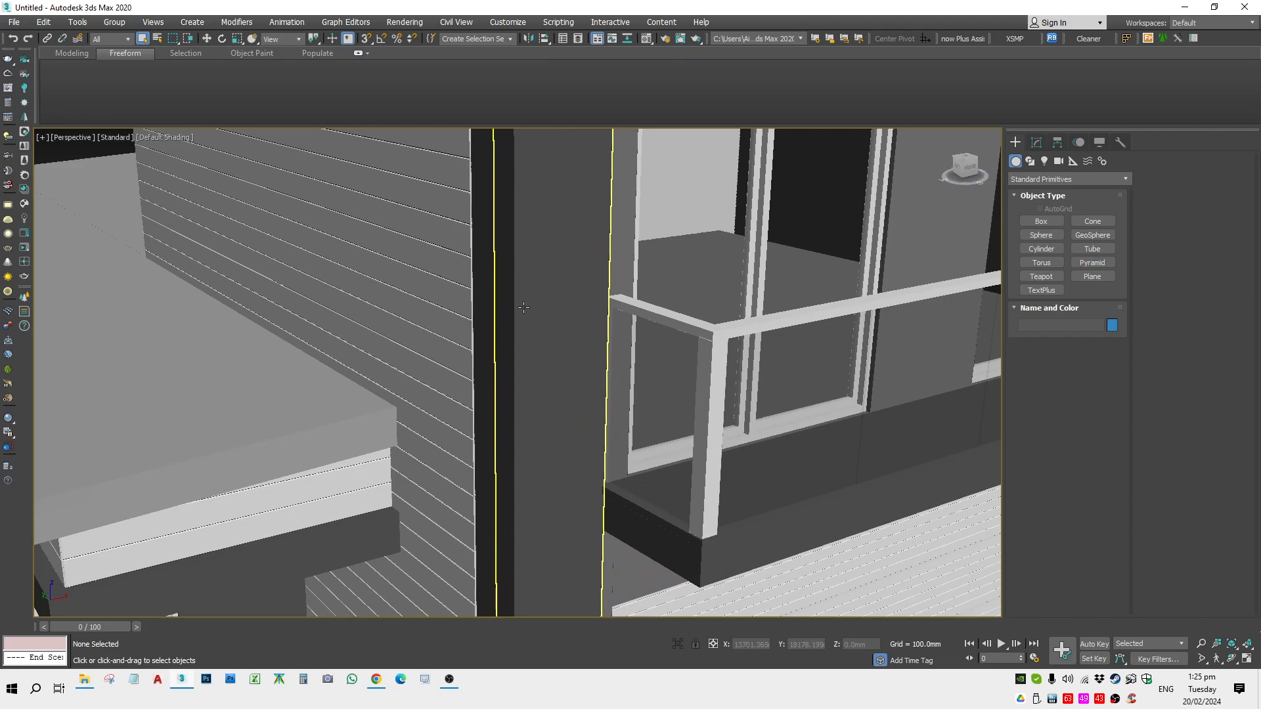
left_click(516, 309)
scroll(522, 310, "down", 10)
key("F4")
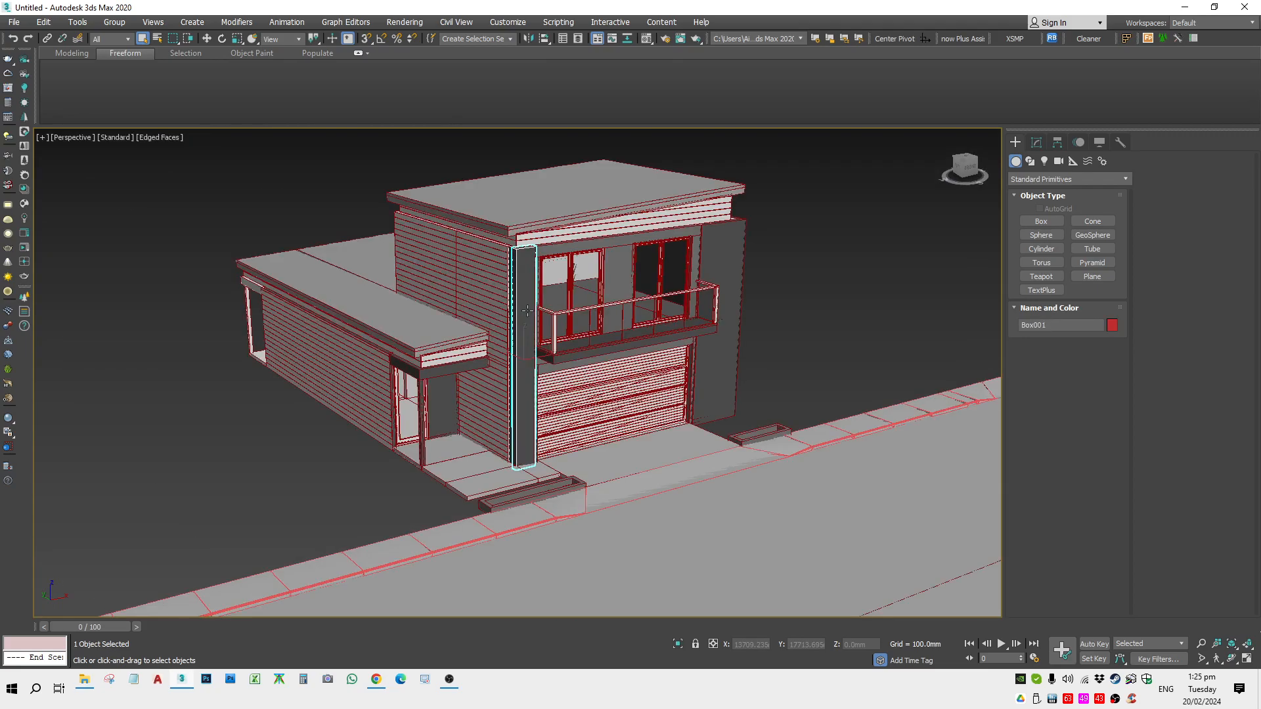
Examine the garage front, driveway and side wall panels of the merged house from several angles
scroll(731, 368, "up", 5)
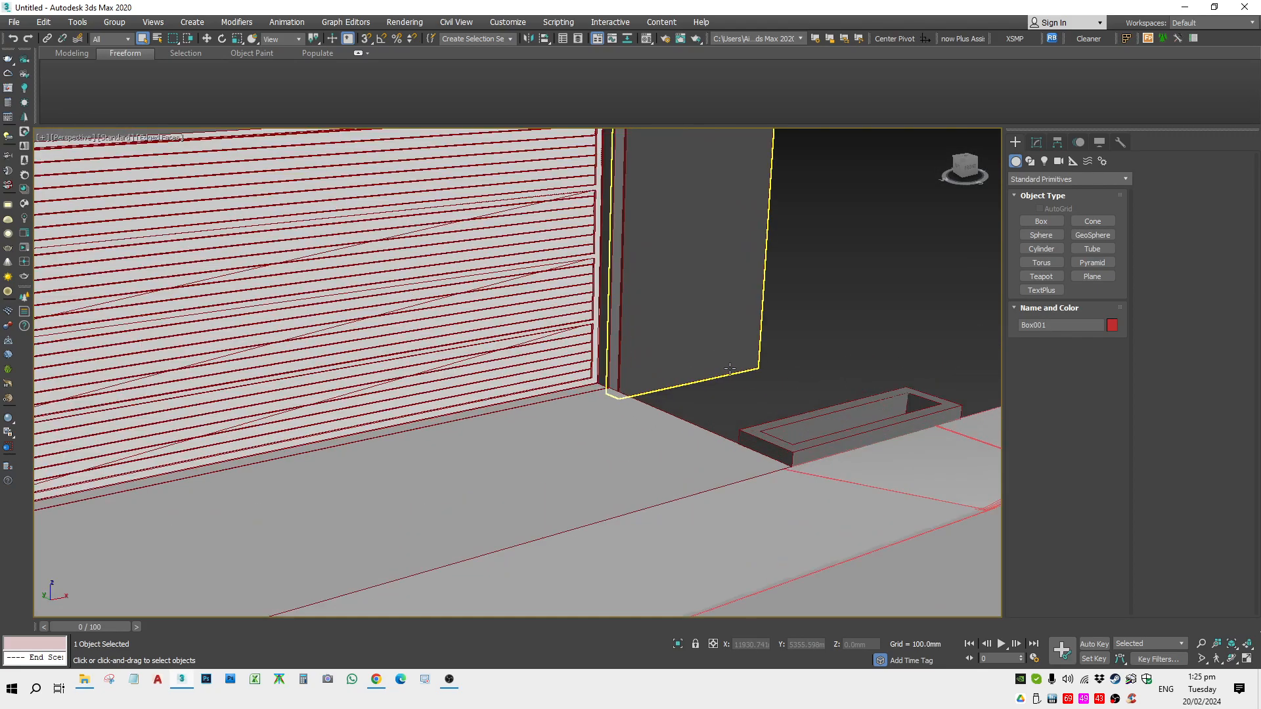
scroll(731, 369, "down", 7)
middle_click_drag(675, 394, 467, 453, "alt")
scroll(755, 345, "up", 6)
middle_click_drag(779, 357, 664, 324, "alt")
left_click(851, 495)
left_click(607, 426)
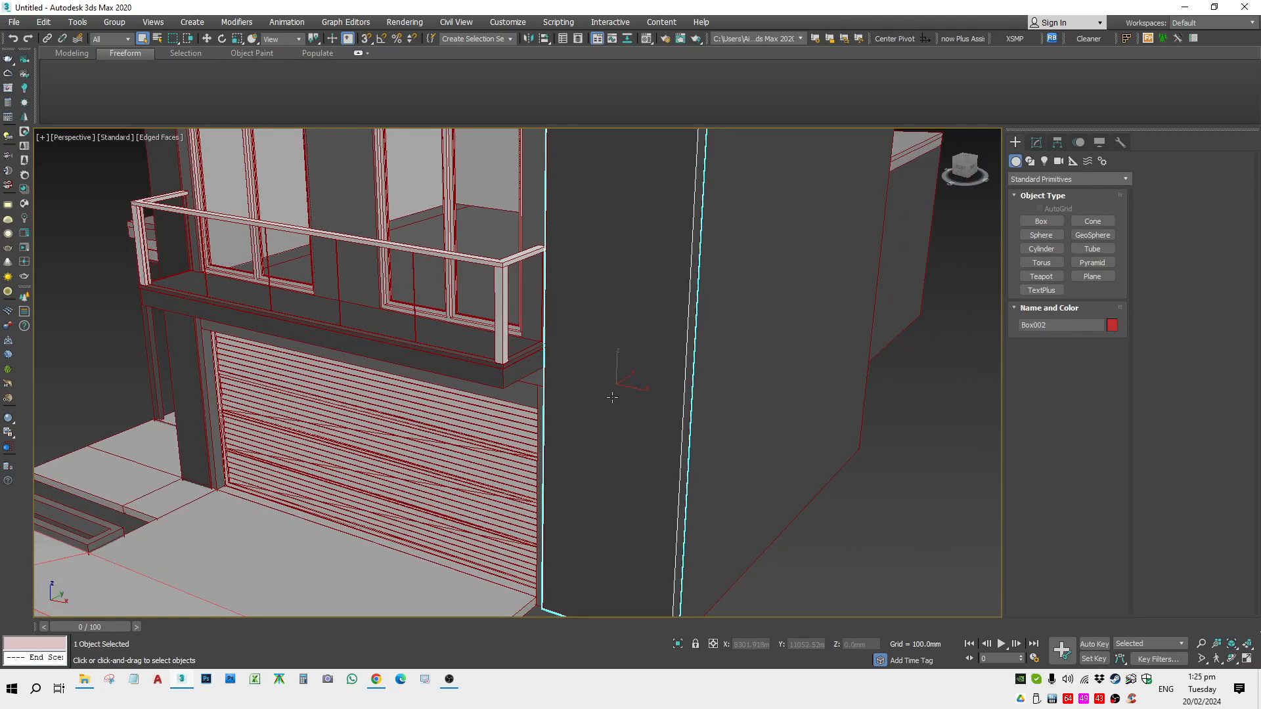
scroll(603, 429, "down", 8)
scroll(636, 407, "up", 8)
key("w")
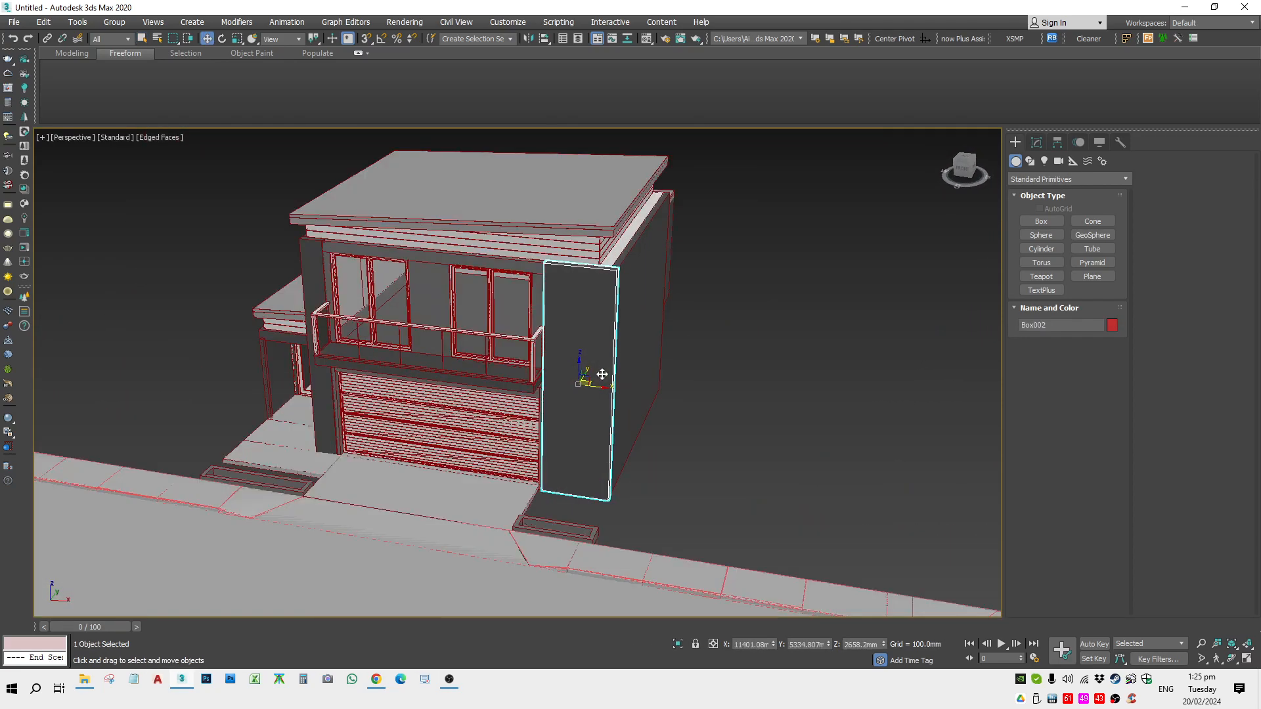
Select the whole model, check its material type in the Material Editor, and close the editor
scroll(758, 434, "down", 10)
left_click_drag(373, 284, 945, 549)
middle_click_drag(883, 490, 652, 436)
key("m")
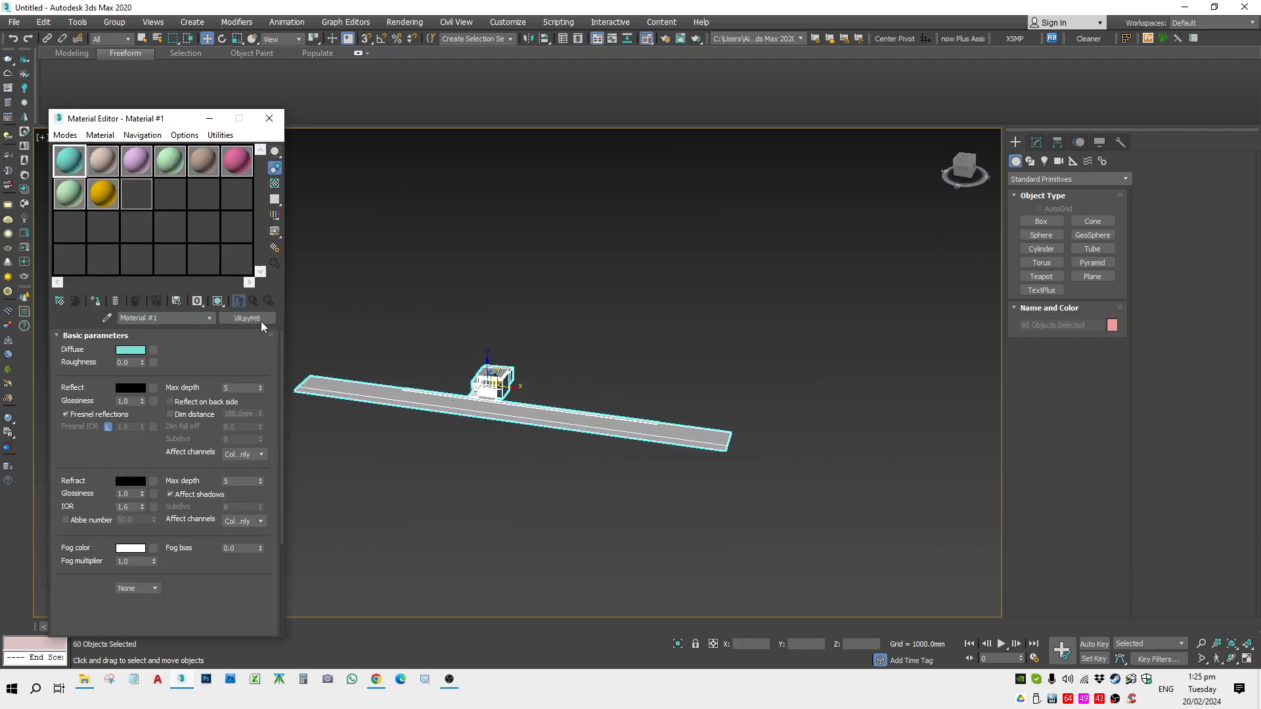
left_click(434, 293)
right_click(444, 286)
key("Escape")
left_click(269, 118)
Convert all scene materials, maps and lights to Corona with the Corona Converter, then close the converter
right_click(387, 224)
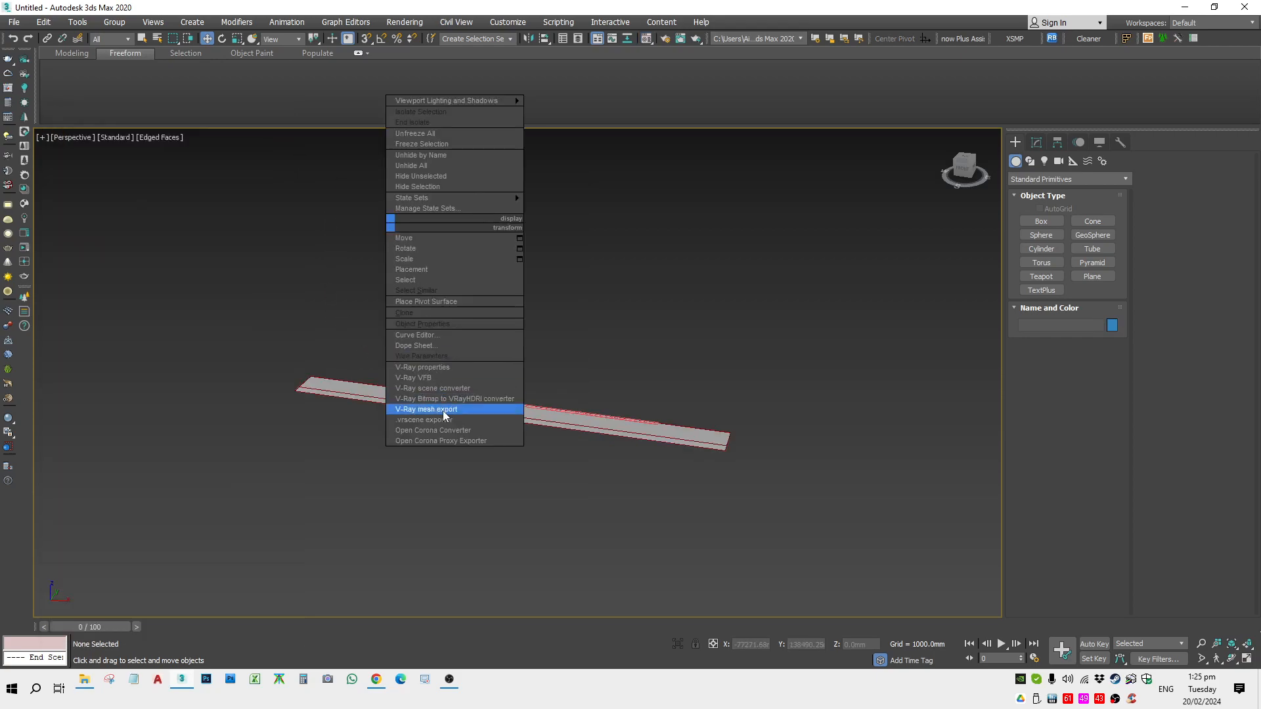
left_click(431, 429)
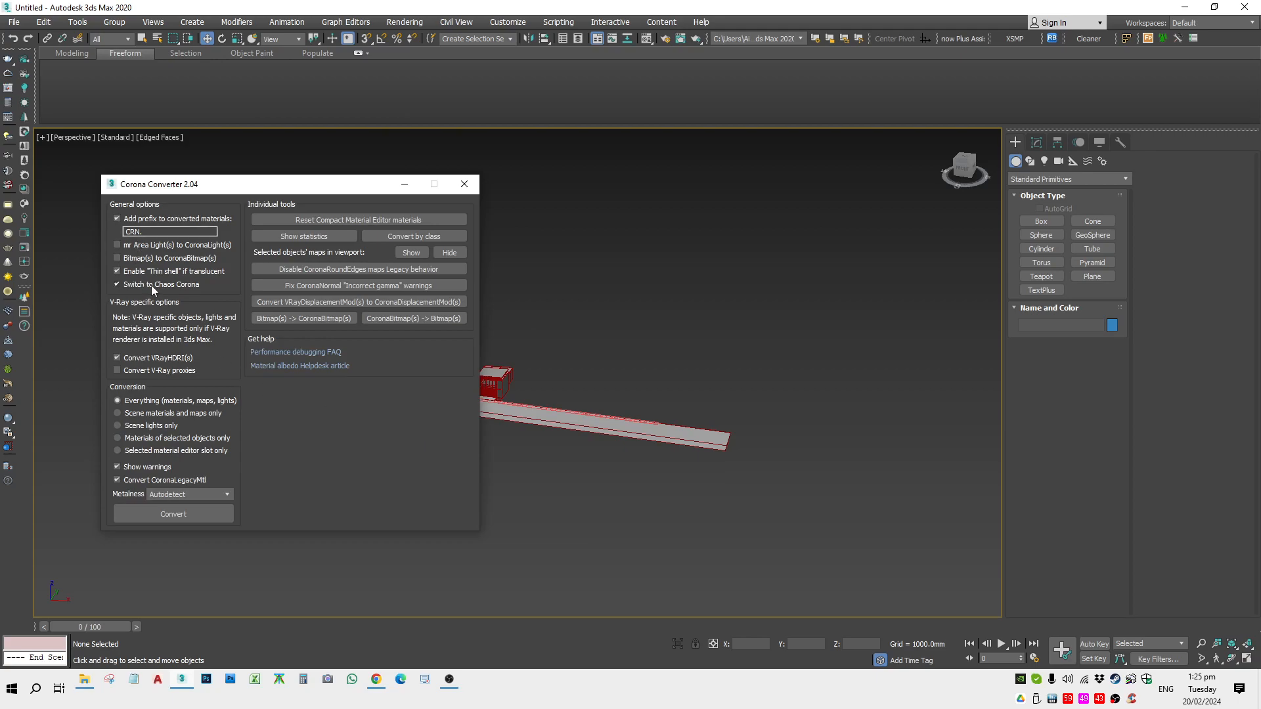
left_click(190, 515)
left_click(399, 73)
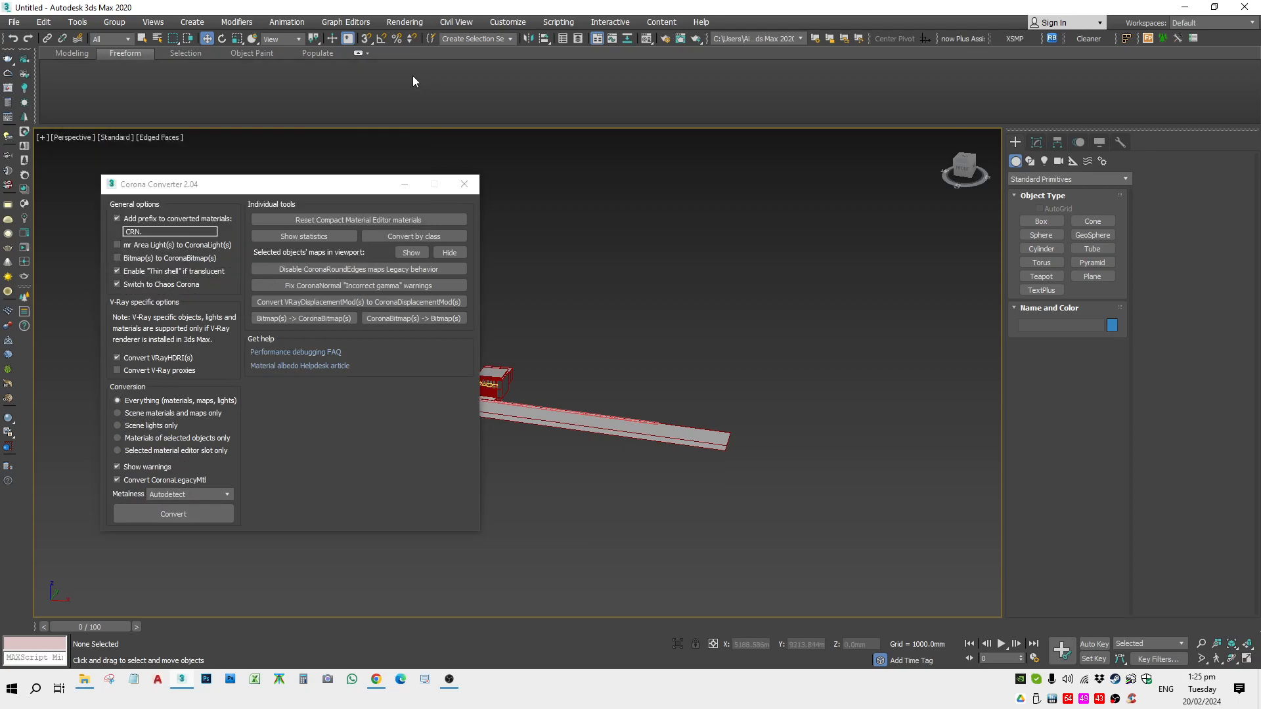
left_click(465, 183)
Select every object in the scene and assign CRN.Material #1 to them
key("ctrl+a")
scroll(561, 373, "up", 4)
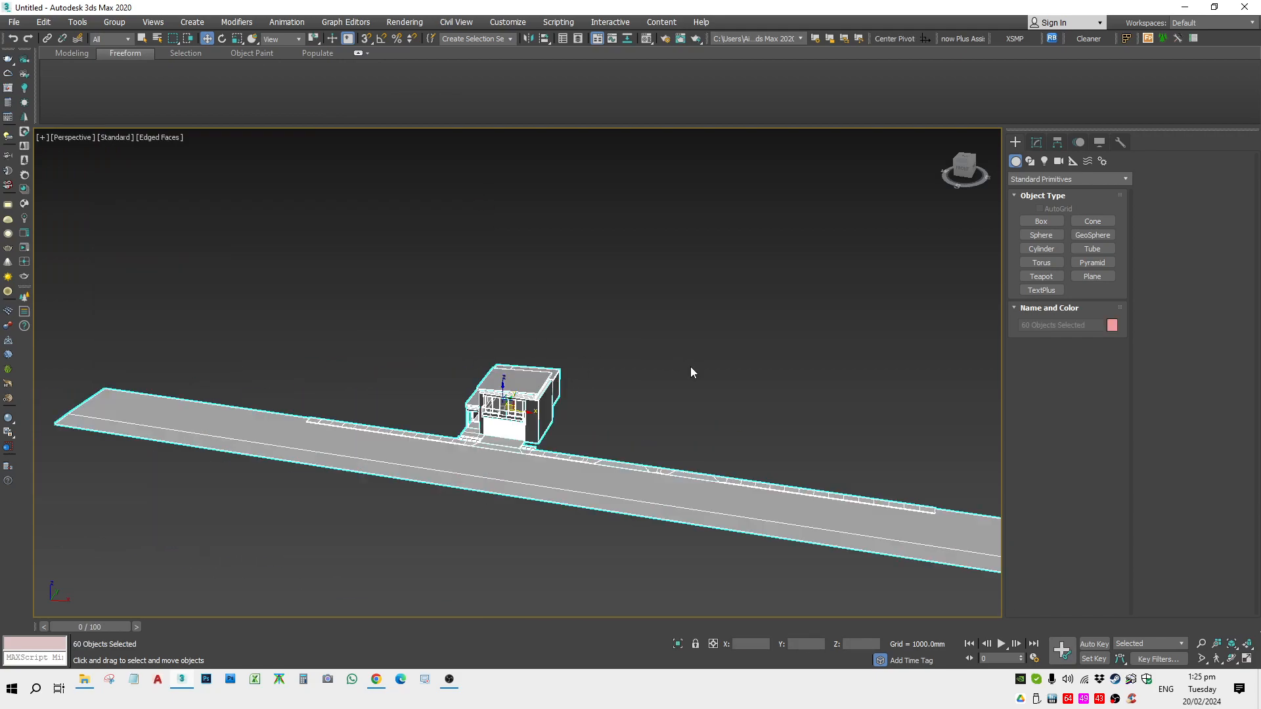
key("m")
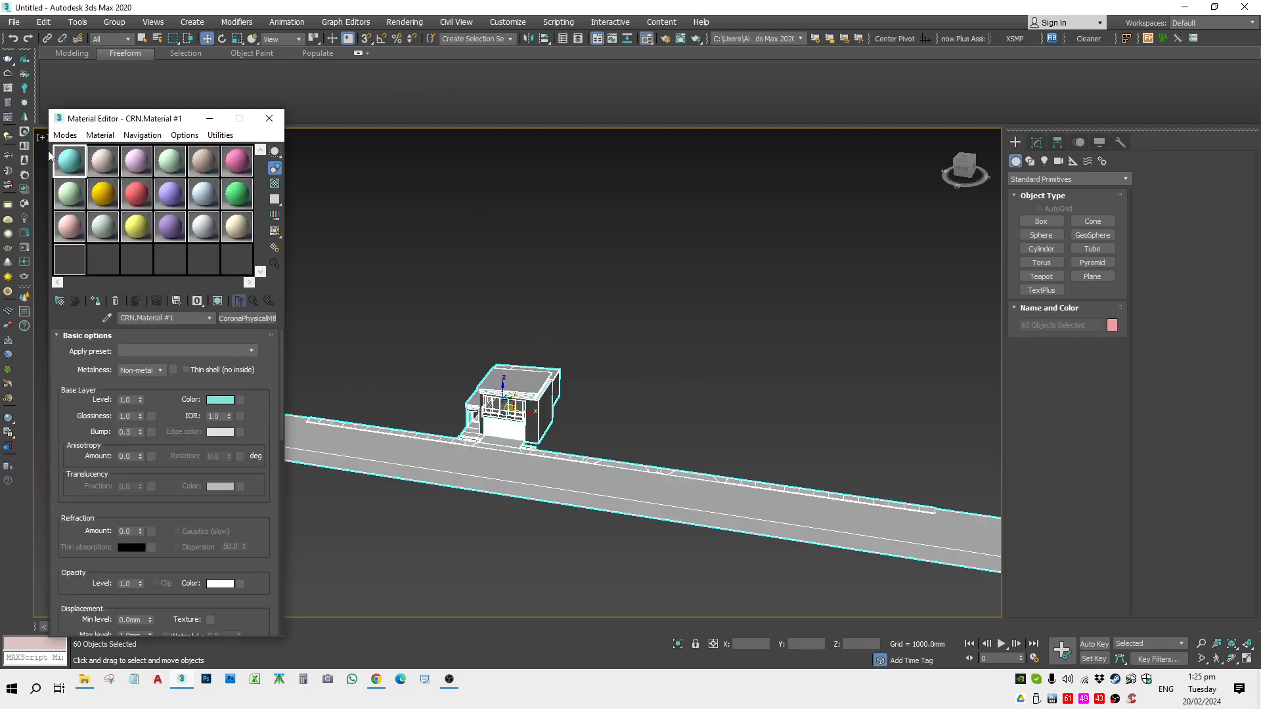
left_click(96, 300)
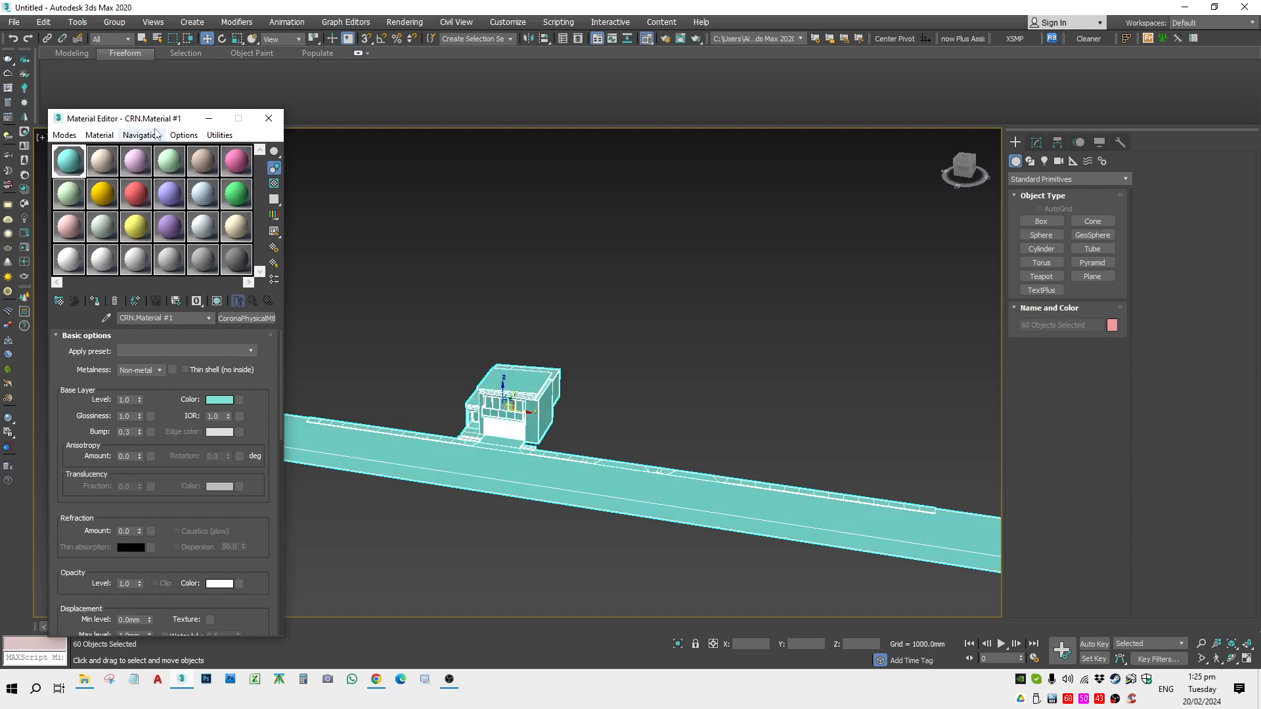
Set the base colour of CRN.Material #1 to a neutral light grey with value 205 and close the Material Editor
left_click_drag(144, 120, 153, 118)
left_click(222, 400)
left_click_drag(352, 176, 368, 188)
left_click_drag(380, 115, 381, 167)
double_click(529, 151)
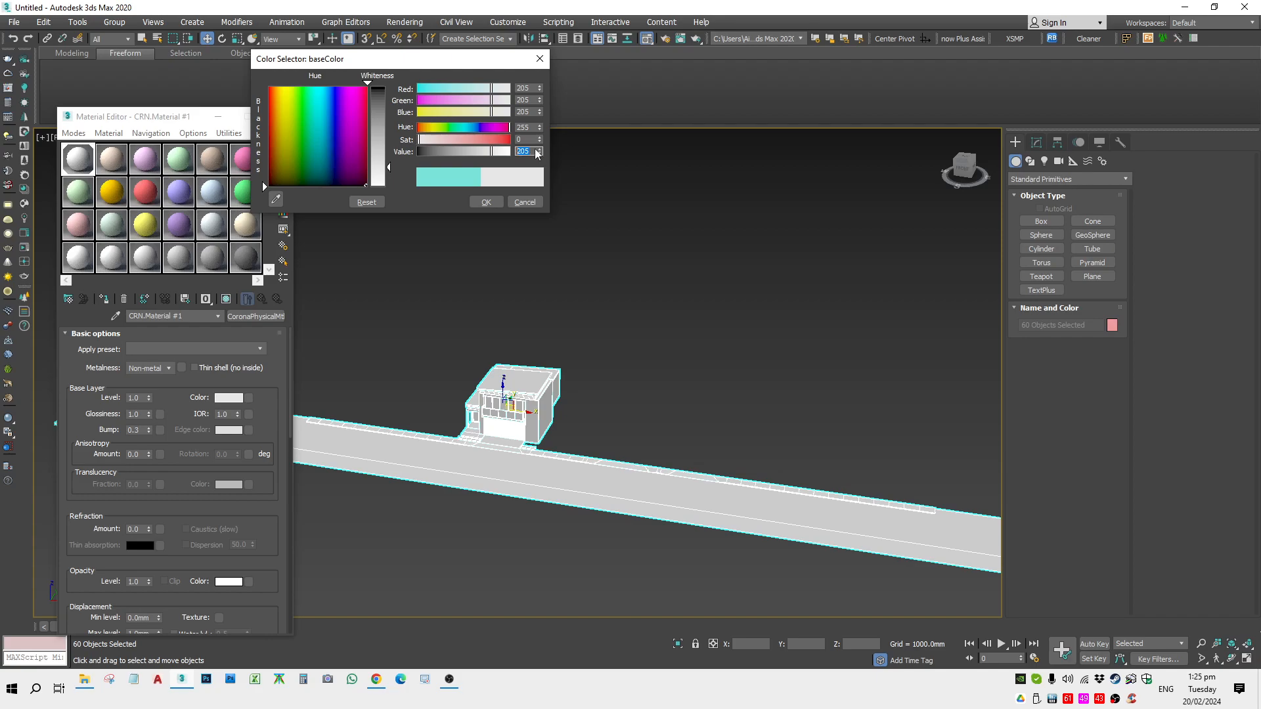
left_click(491, 204)
left_click(395, 405)
scroll(451, 406, "up", 8)
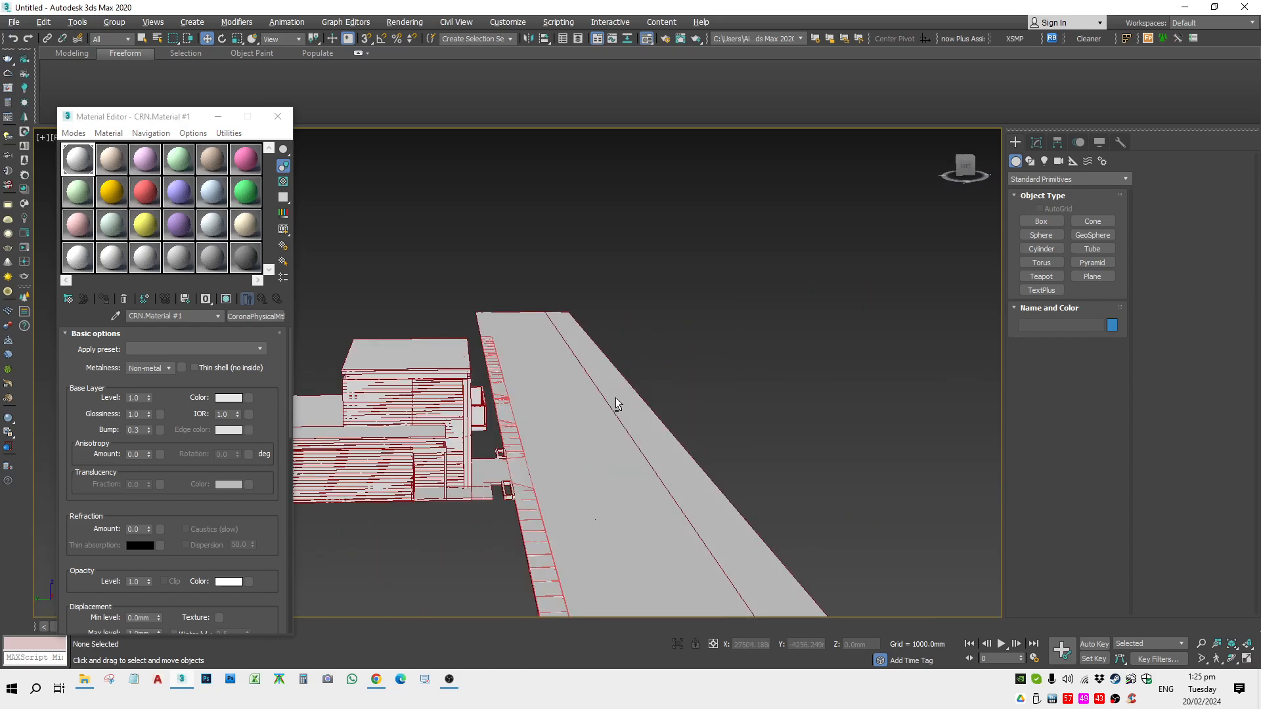
scroll(617, 402, "down", 5)
left_click(277, 116)
Examine the recoloured house and road up close and from a distance in the perspective view
scroll(403, 293, "down", 8)
key("ctrl+a")
scroll(385, 340, "up", 10)
left_click(427, 302)
scroll(435, 301, "down", 5)
scroll(516, 309, "up", 6)
scroll(364, 360, "up", 4)
scroll(363, 362, "down", 7)
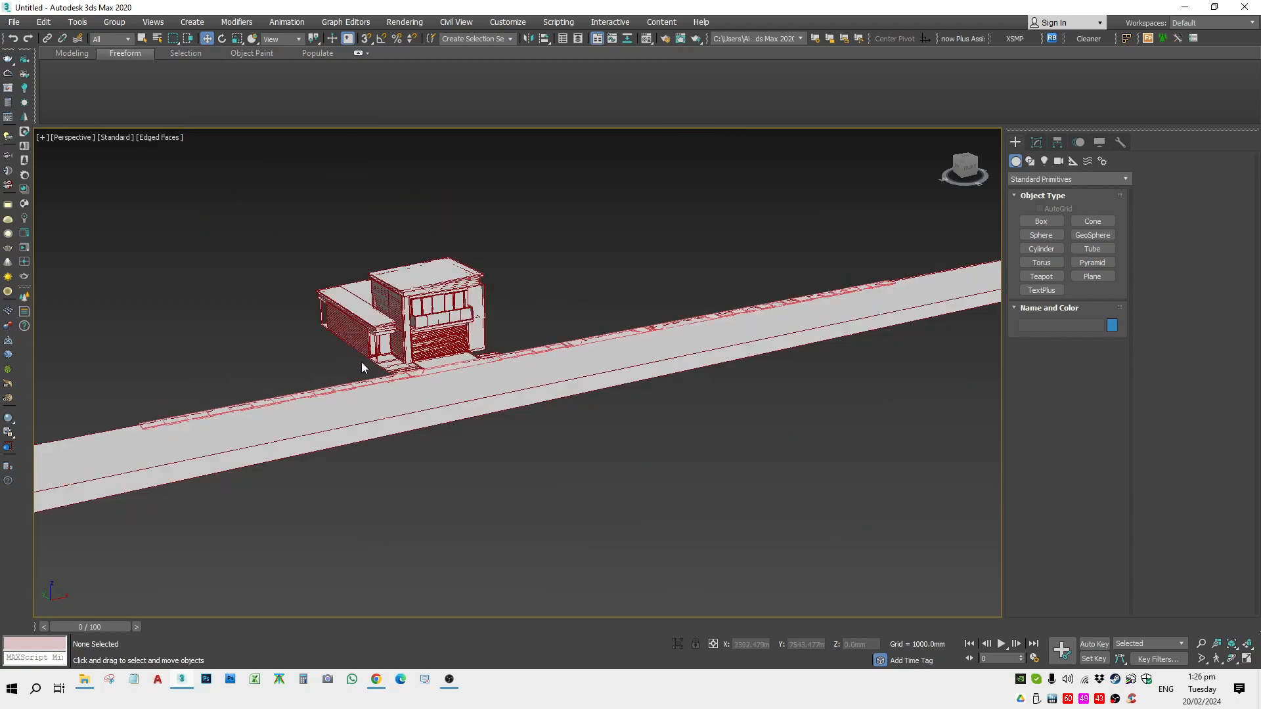
In a top view without the grid, place a CoronaCam on the street aimed at the house front, target distance about 18862 mm
key("t")
key("g")
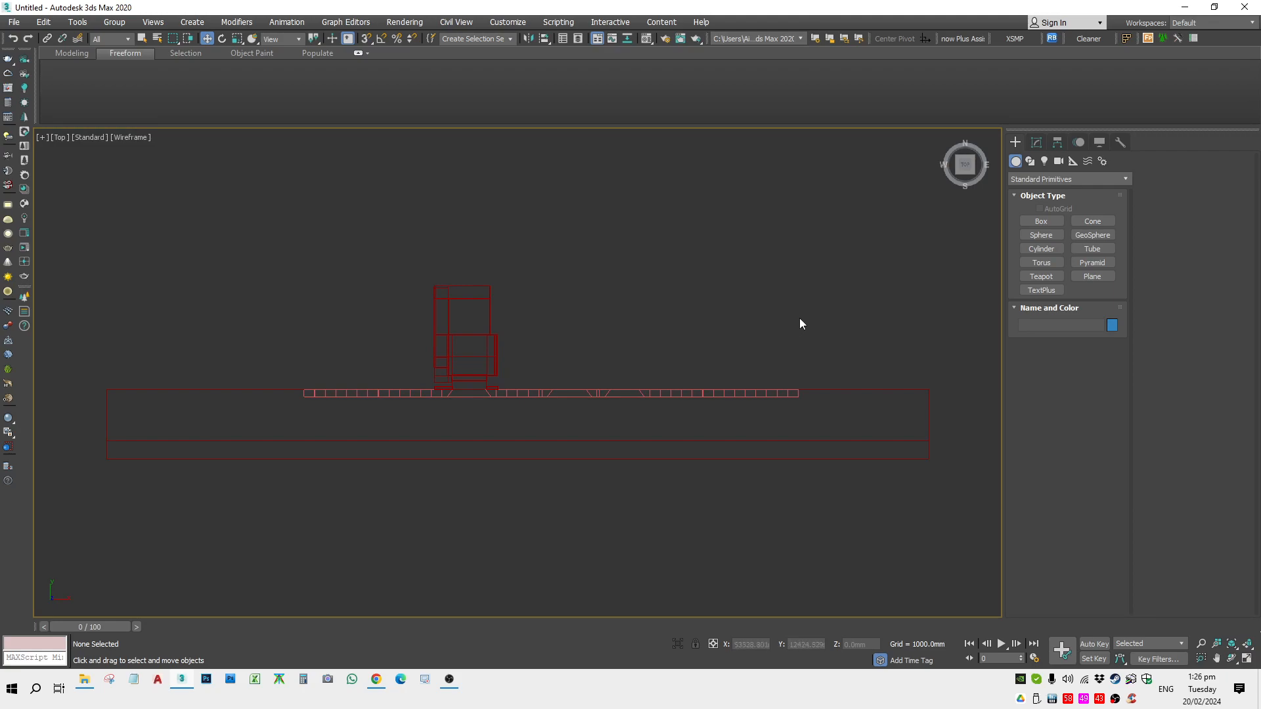
left_click(1058, 161)
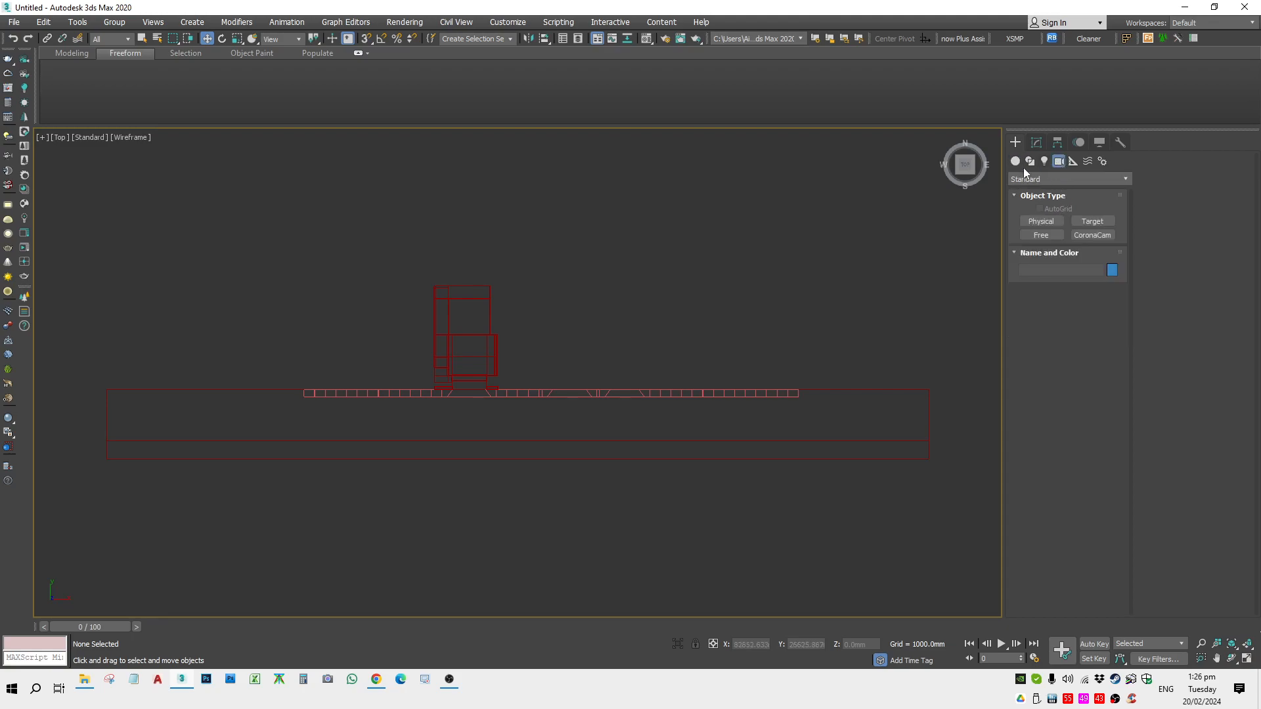
left_click(1094, 236)
left_click_drag(369, 468, 462, 365)
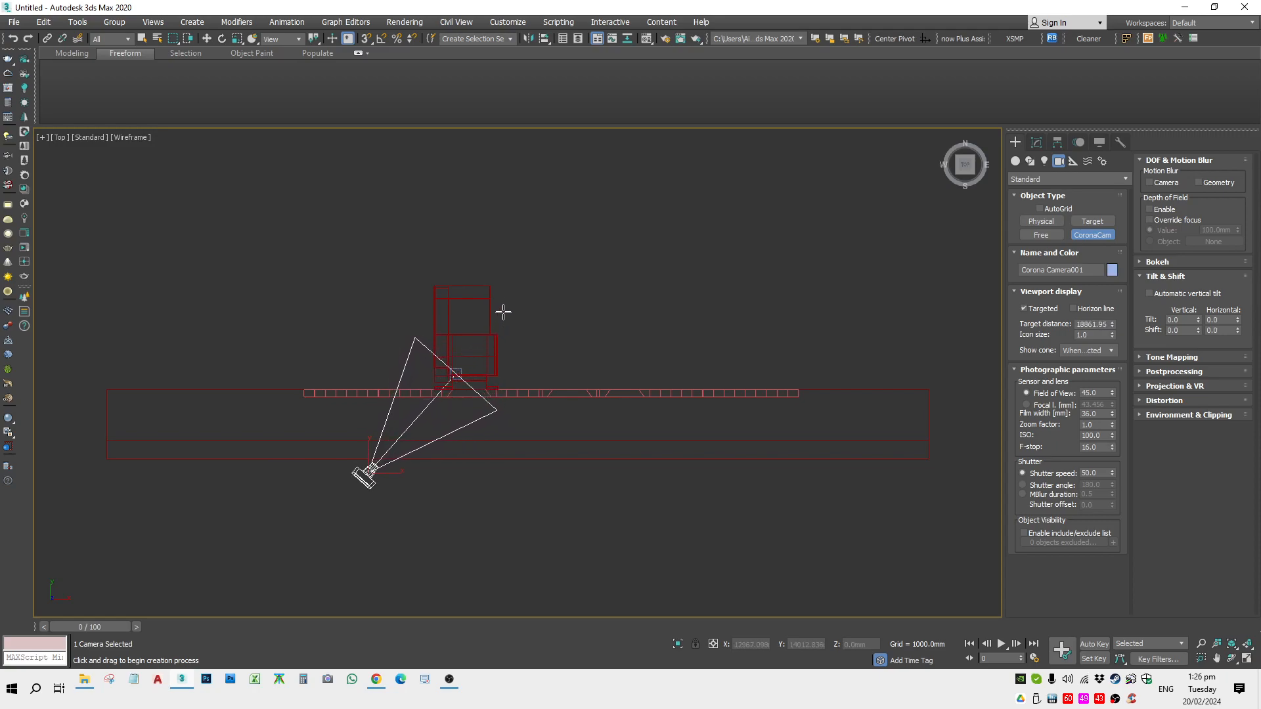
Show the model shaded in an angled view and set the camera's Z height to 1800 mm
key("w")
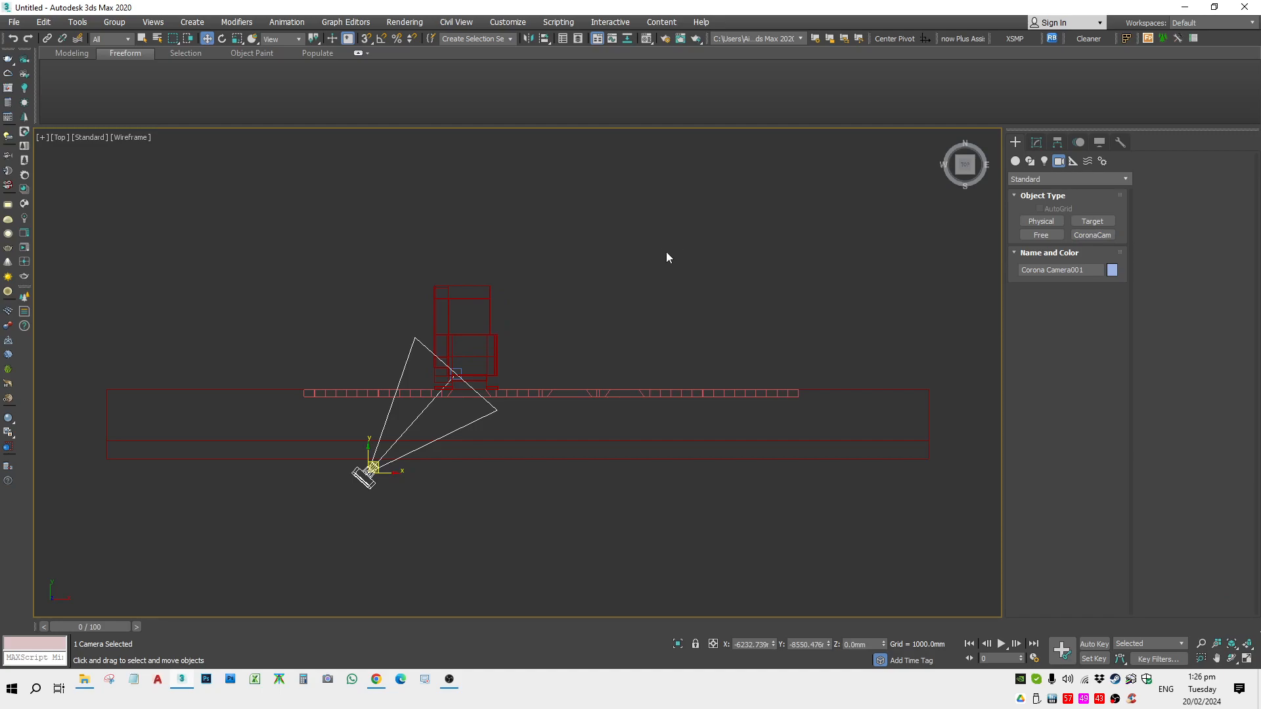
mouse_move(442, 444)
middle_mouse_down("alt")
mouse_move(461, 338)
mouse_move(394, 446)
mouse_move(408, 464)
mouse_move(546, 439)
mouse_move(475, 440)
mouse_move(485, 467)
mouse_move(518, 482)
middle_mouse_up("alt")
key("F3")
scroll(475, 440, "up", 3)
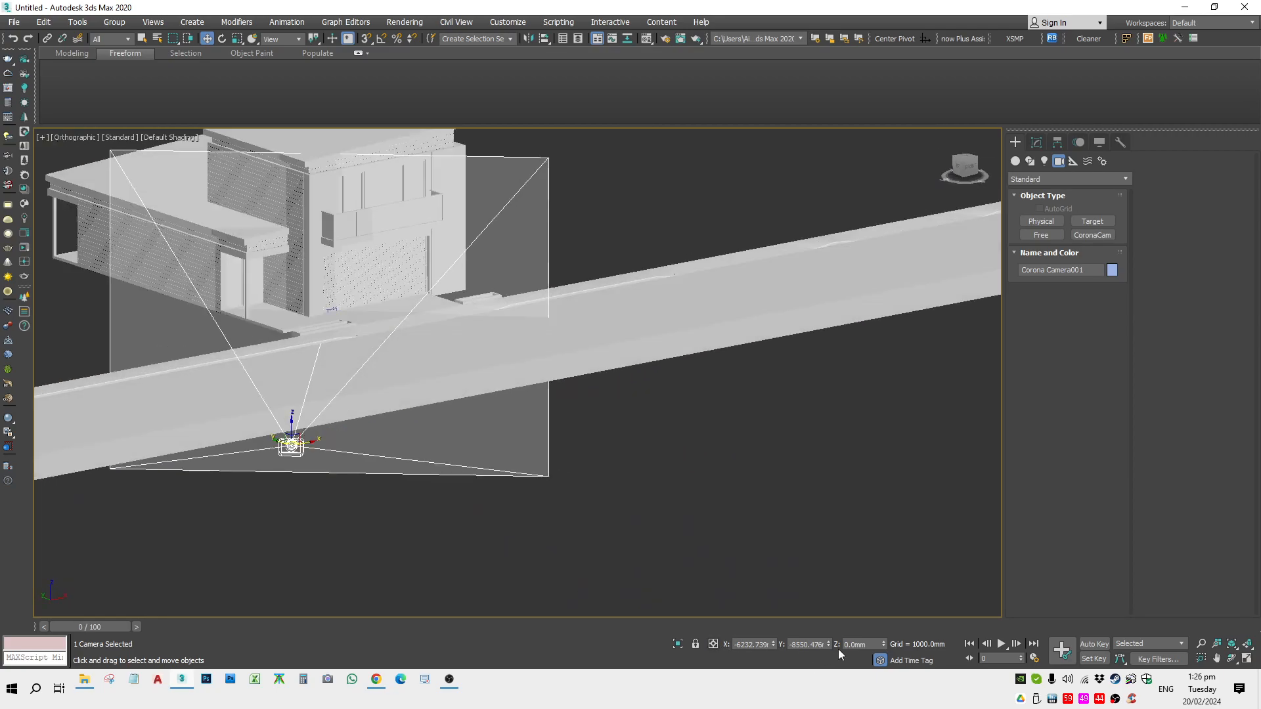
left_click(872, 645)
middle_click_drag(728, 584, 583, 550, "alt")
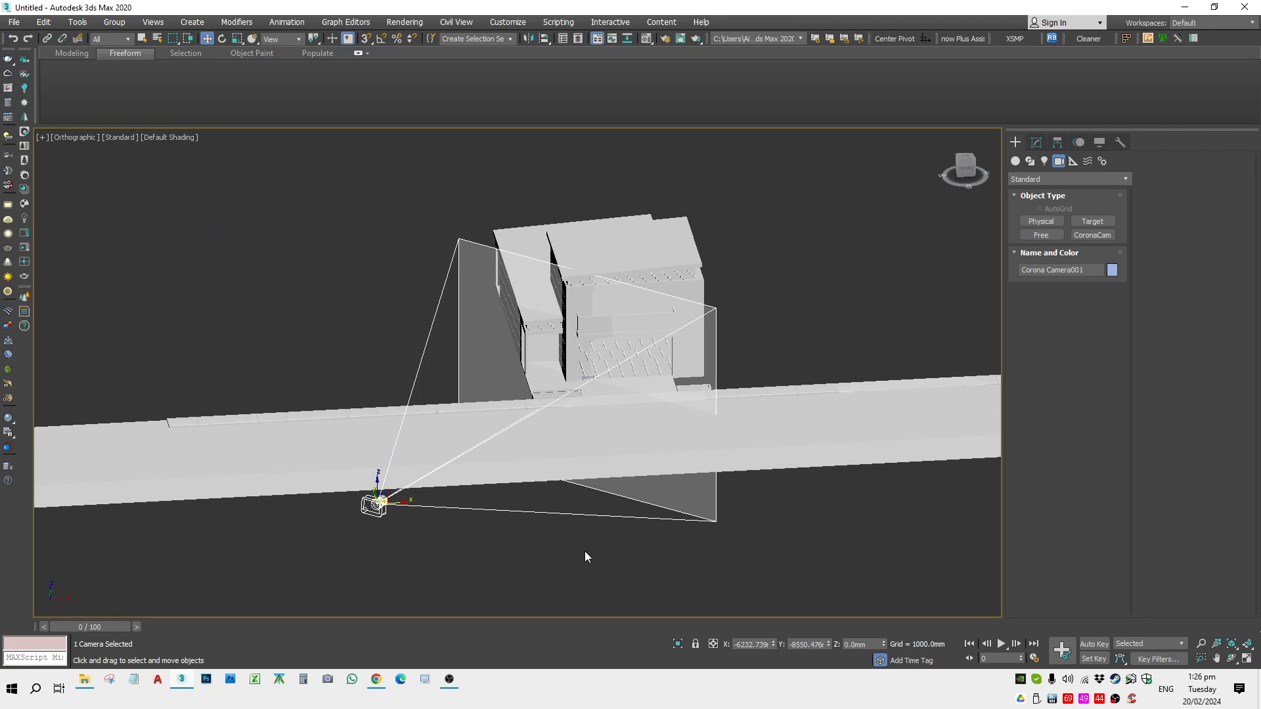
left_click(862, 644)
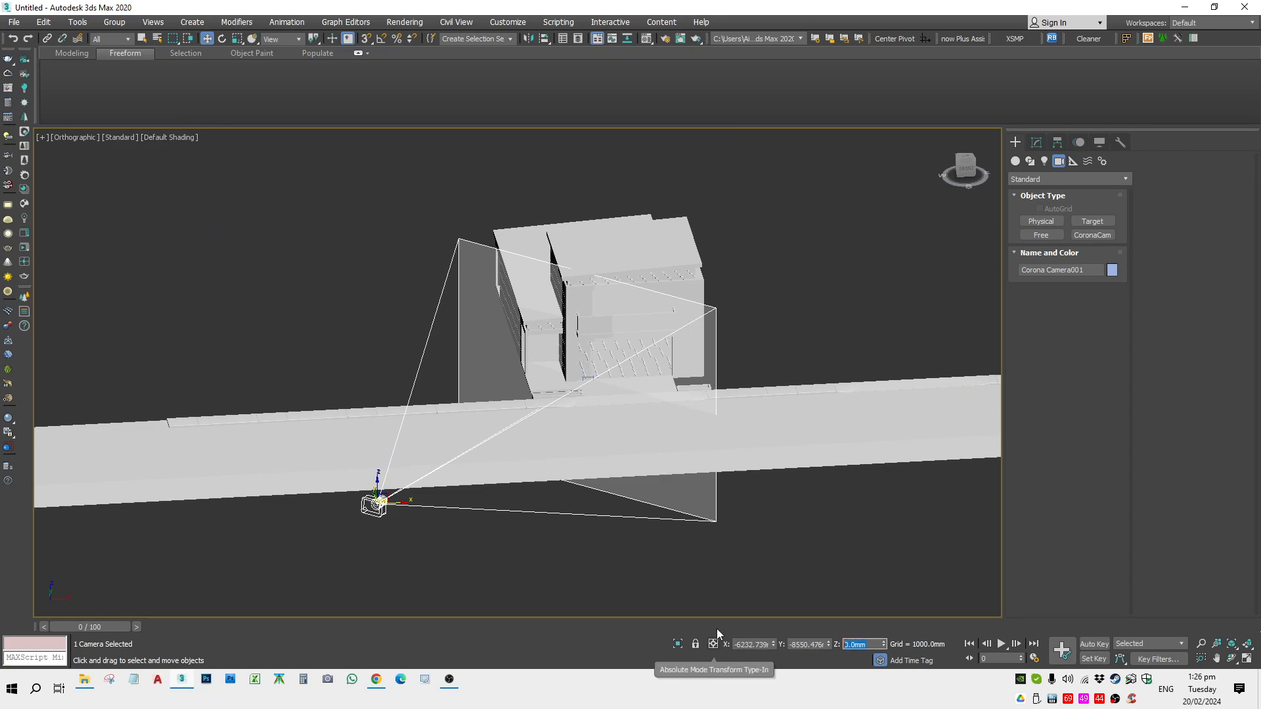
type("1800")
key("Return")
Switch to wireframe, select the camera's target near the garage door and set its Z height to 400 mm
scroll(571, 416, "up", 5)
scroll(538, 353, "up", 6)
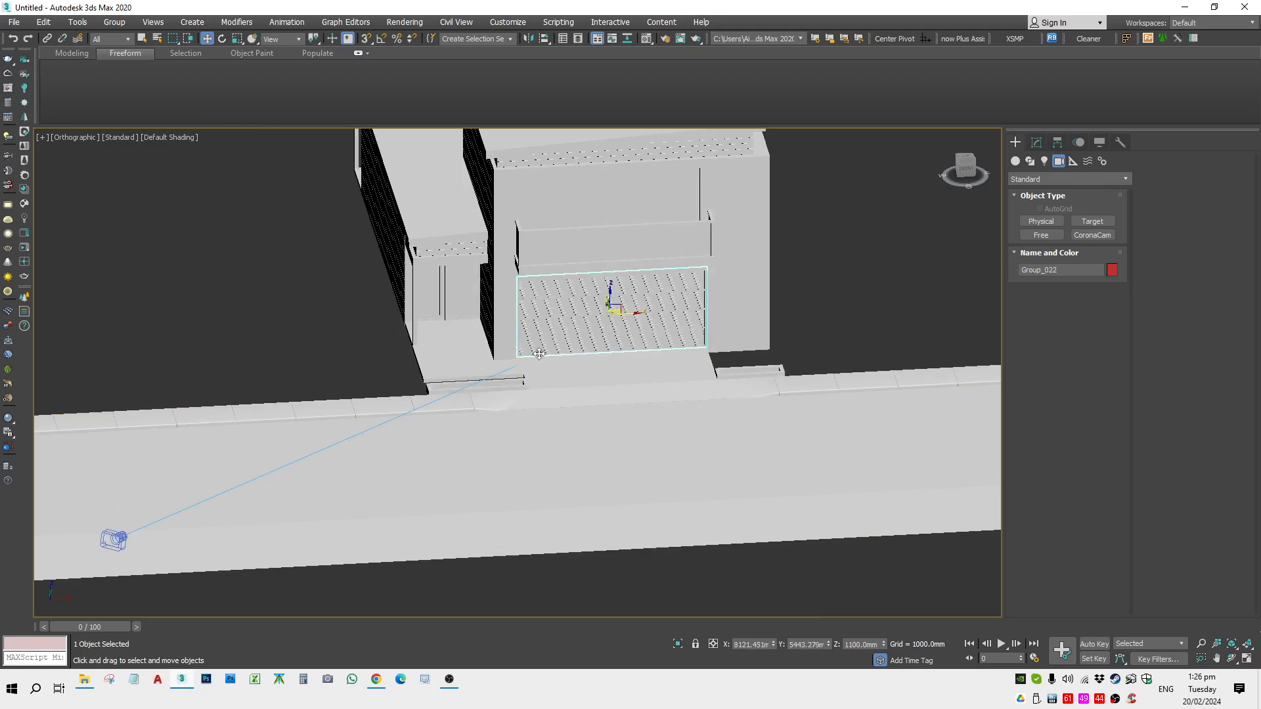
key("F3")
left_click(534, 342)
left_click(527, 330)
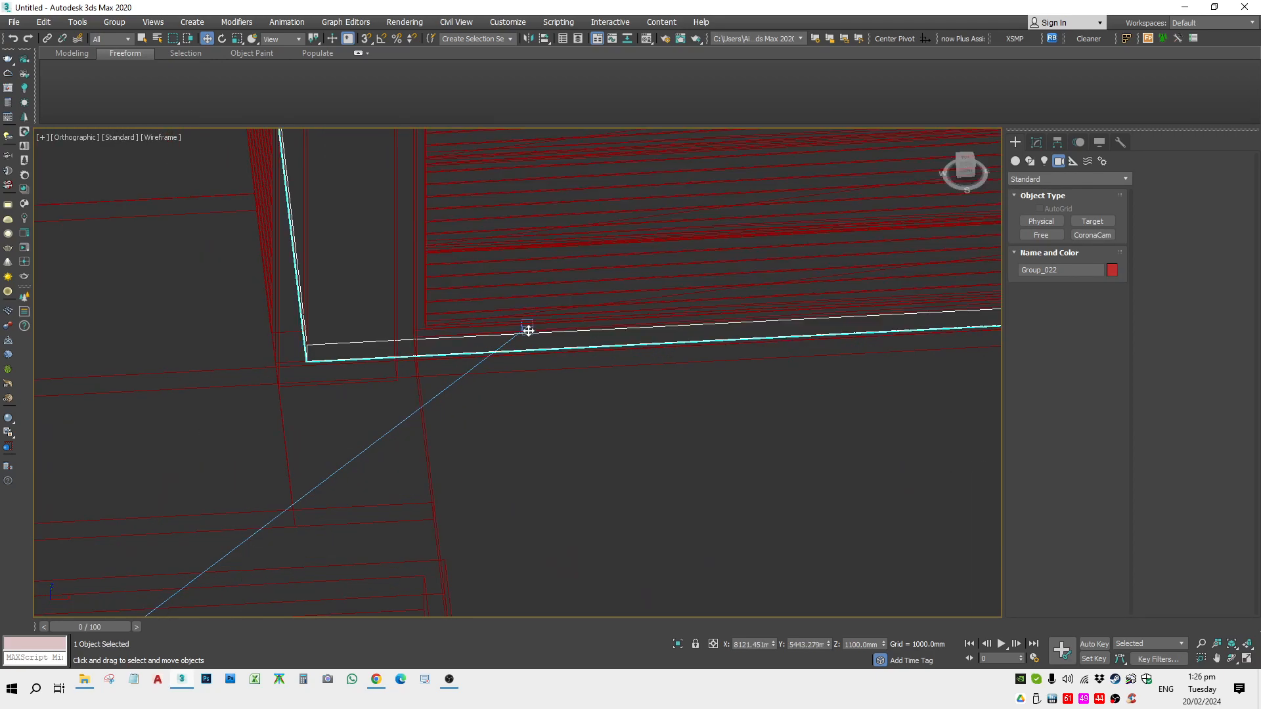
scroll(526, 329, "up", 3)
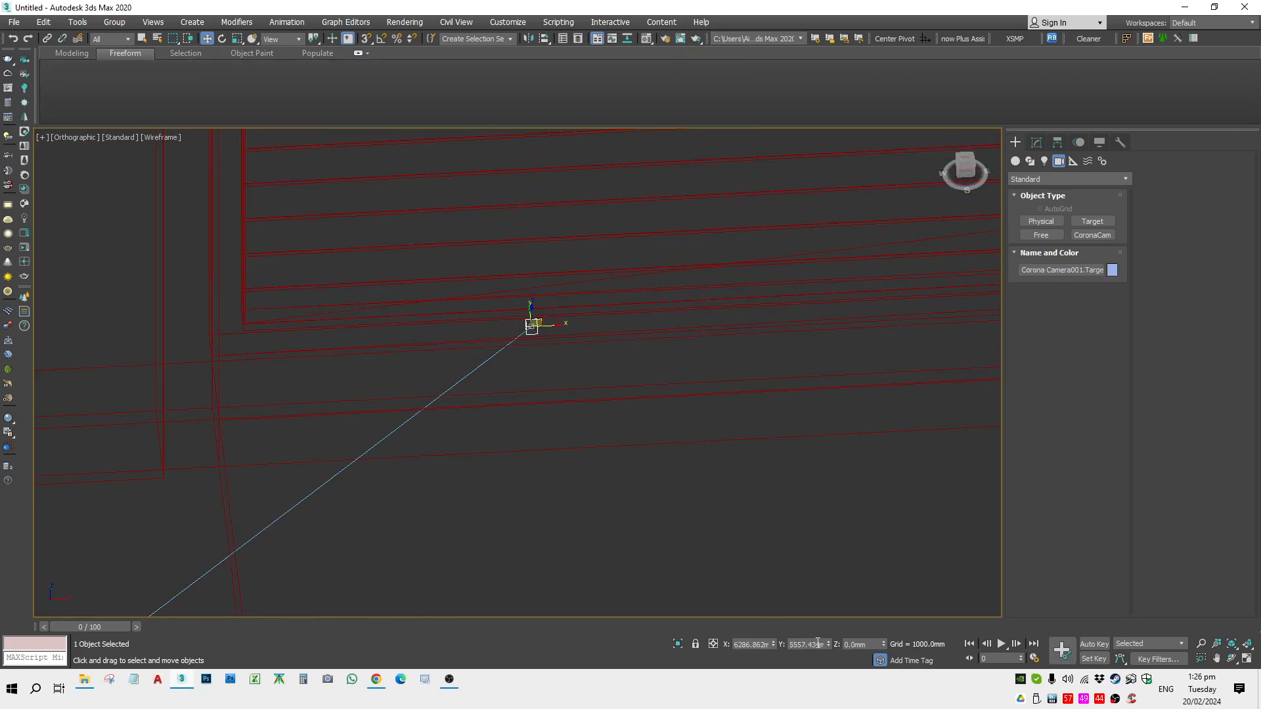
left_click(870, 644)
type("4")
type("00")
key("Return")
Select the Corona camera on the street and set its focal length to 35 mm
scroll(684, 412, "down", 5)
scroll(673, 447, "down", 4)
scroll(790, 313, "down", 1)
left_click(486, 466)
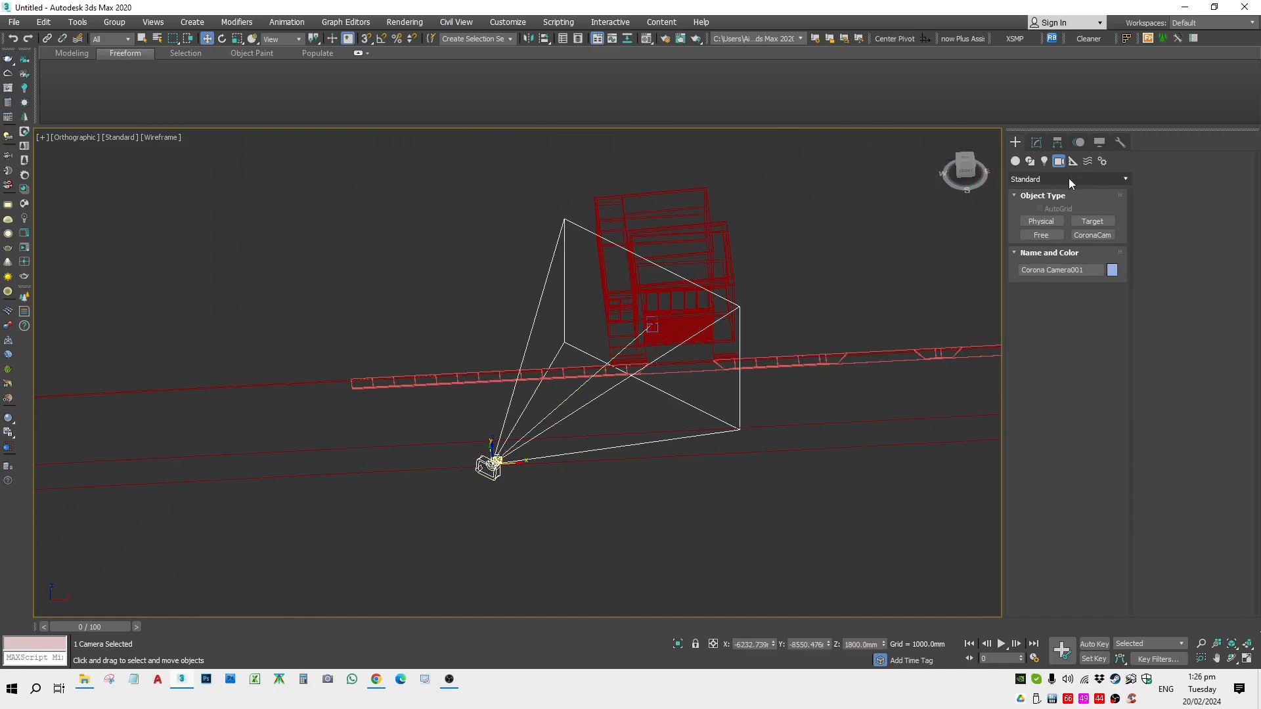
left_click(1035, 143)
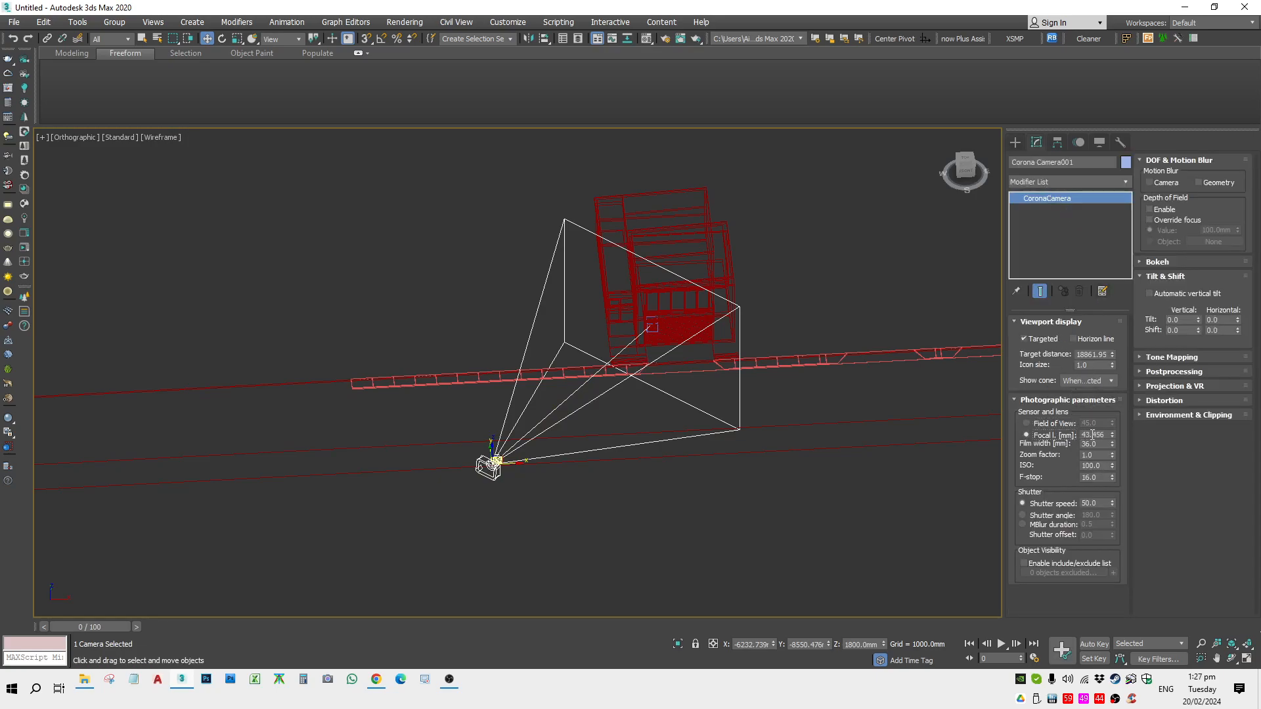
double_click(1106, 434)
type("35")
key("Return")
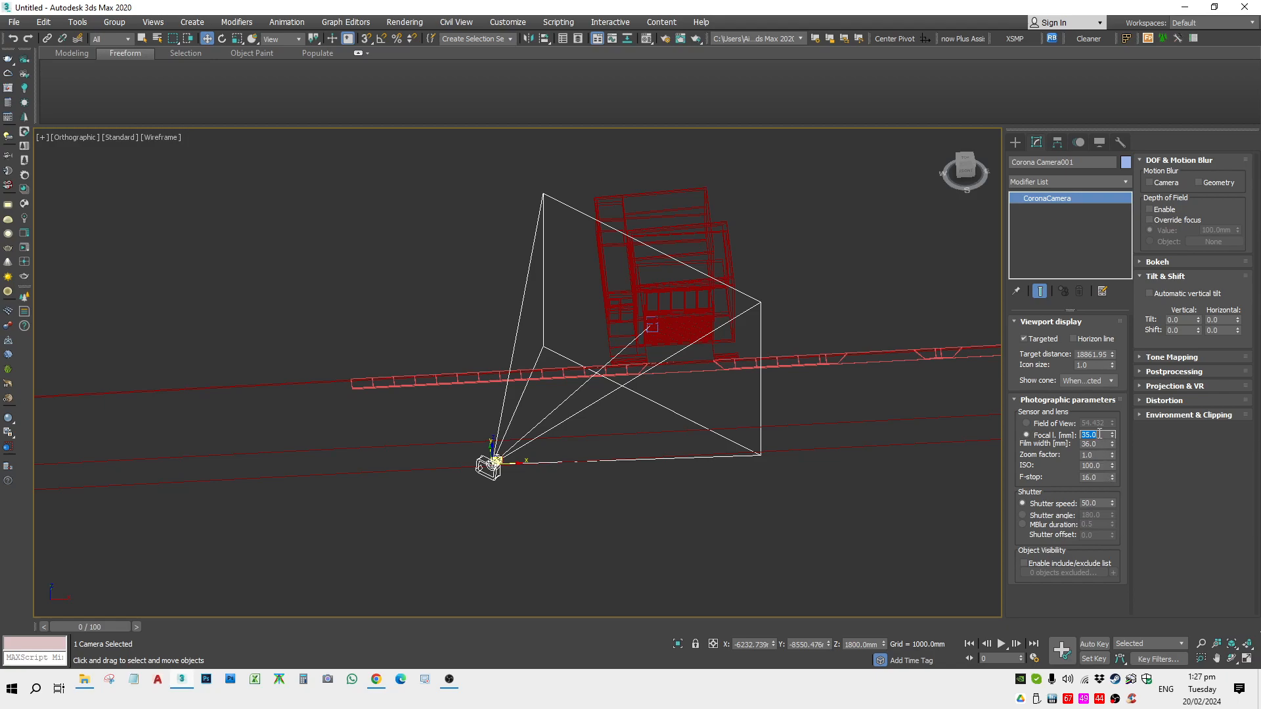
Look through the Corona camera with shaded display and clear the selection
scroll(487, 461, "up", 4)
key("c")
key("F3")
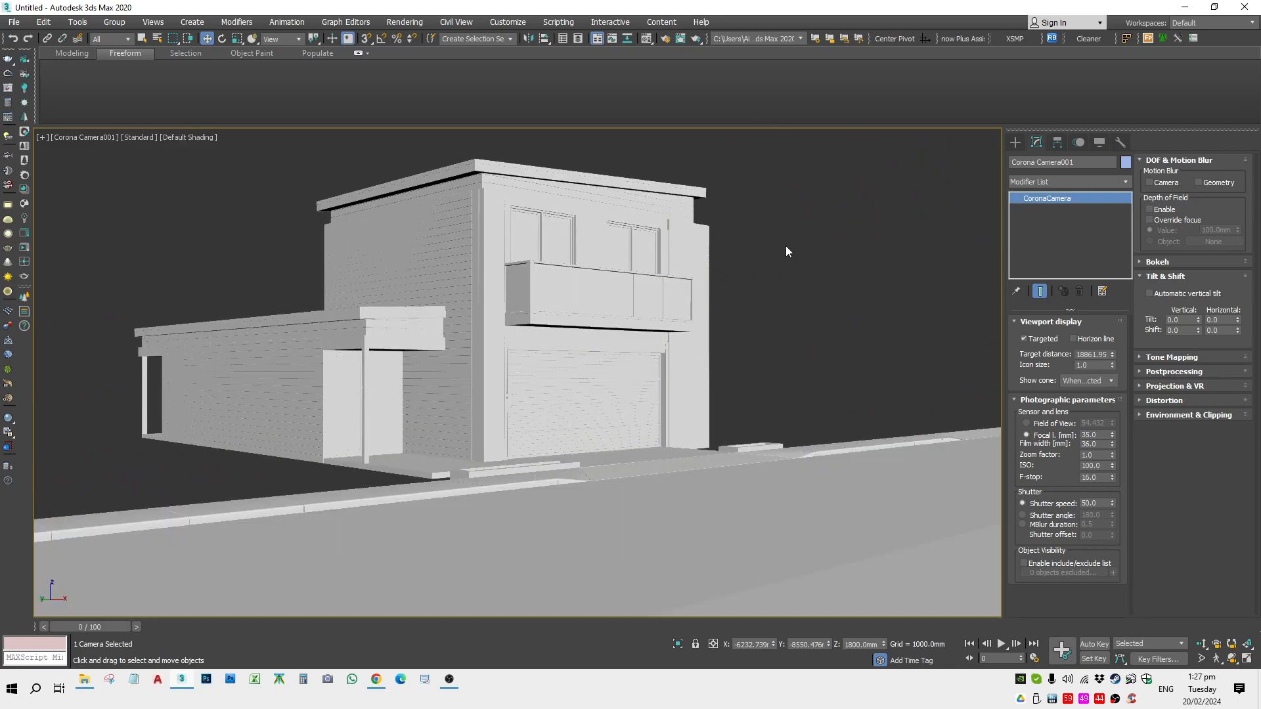
key("t")
left_click(624, 462)
key("F3")
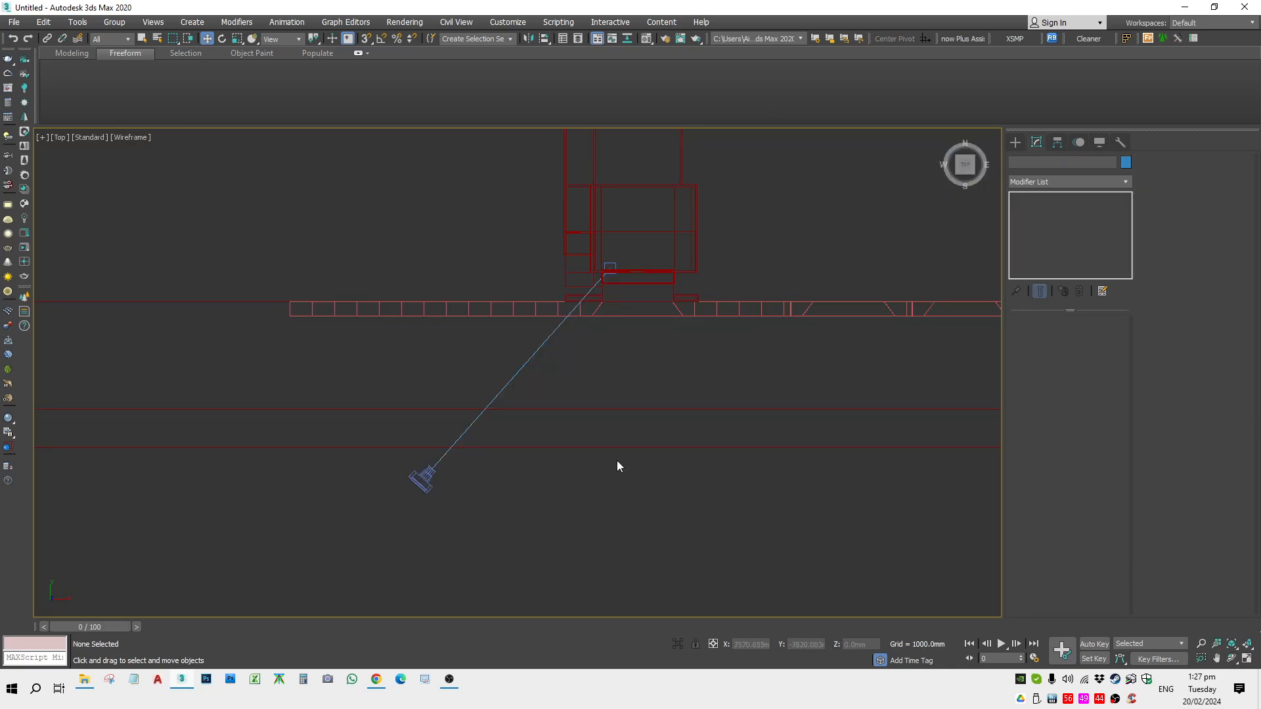
key("c")
key("F3")
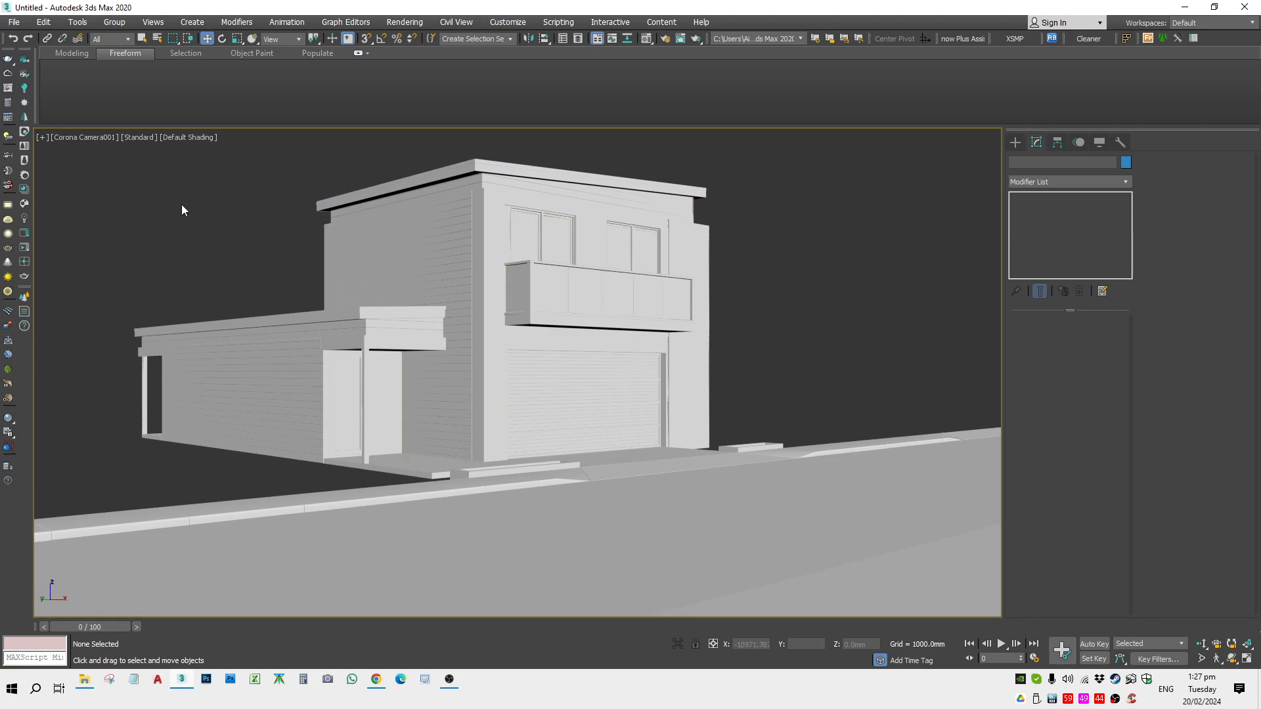
Review the Safe Frames settings in the viewport configuration
left_click(41, 138)
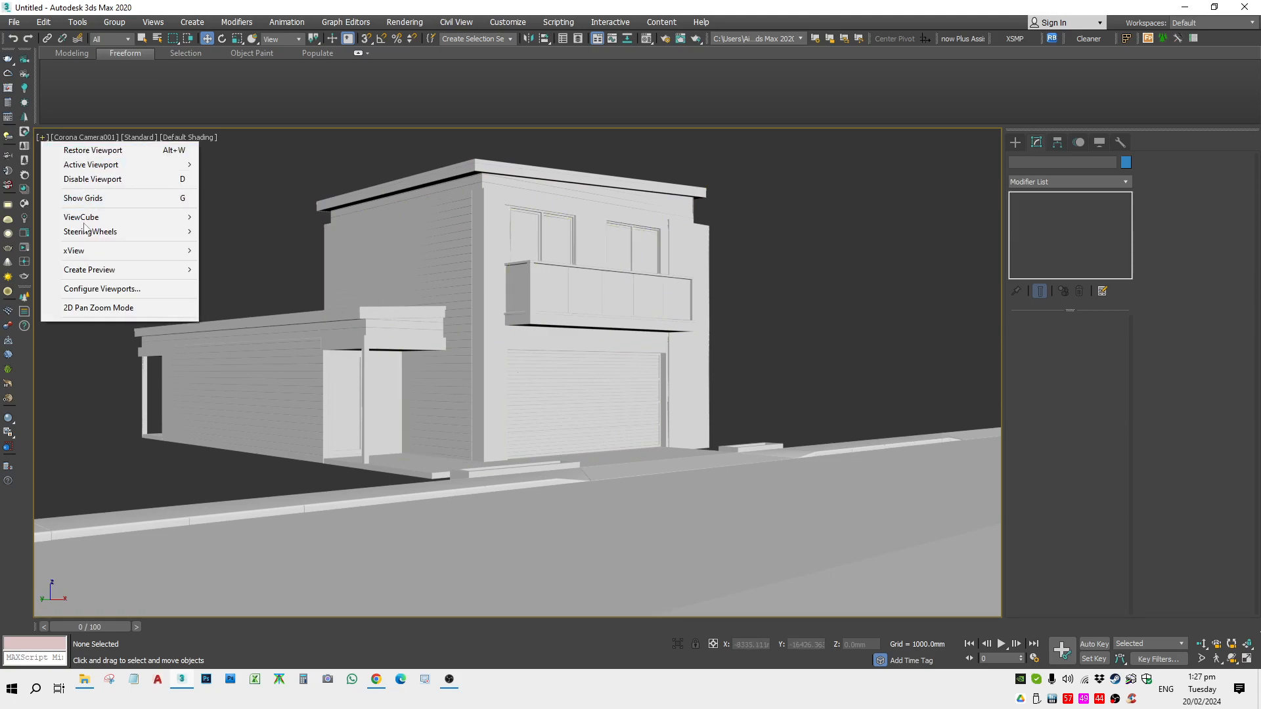
left_click(112, 290)
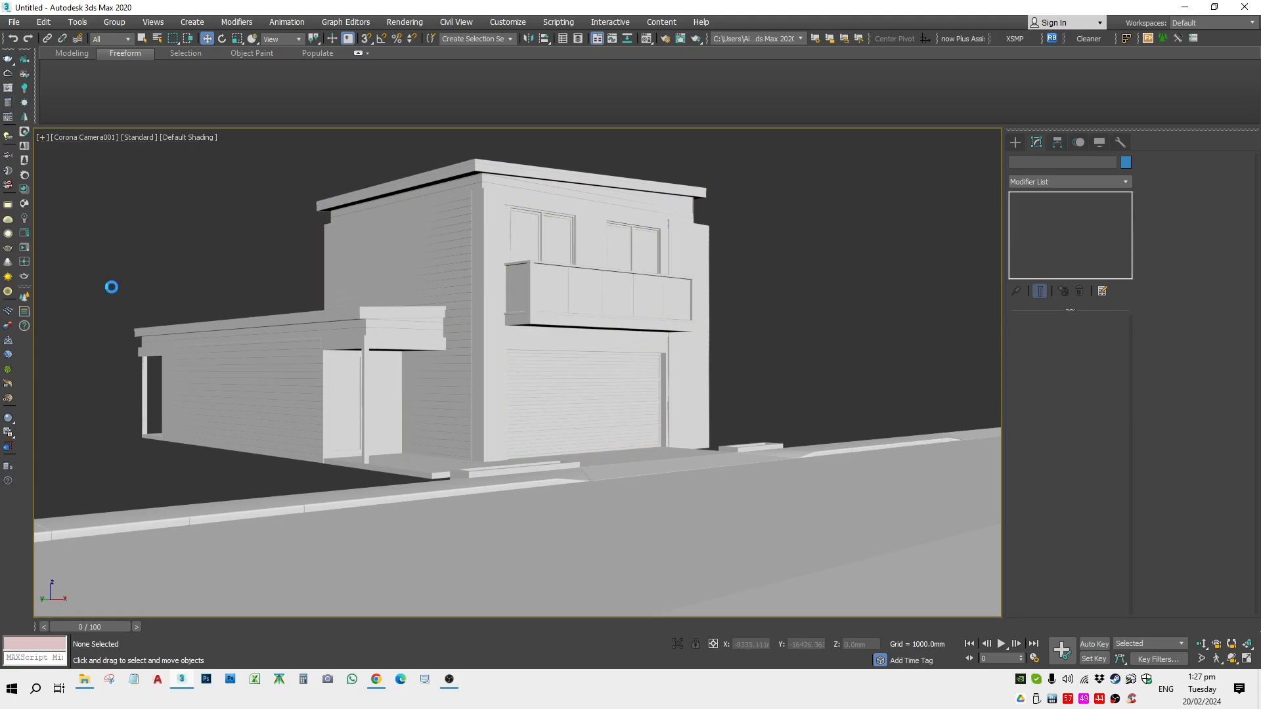
left_click(603, 183)
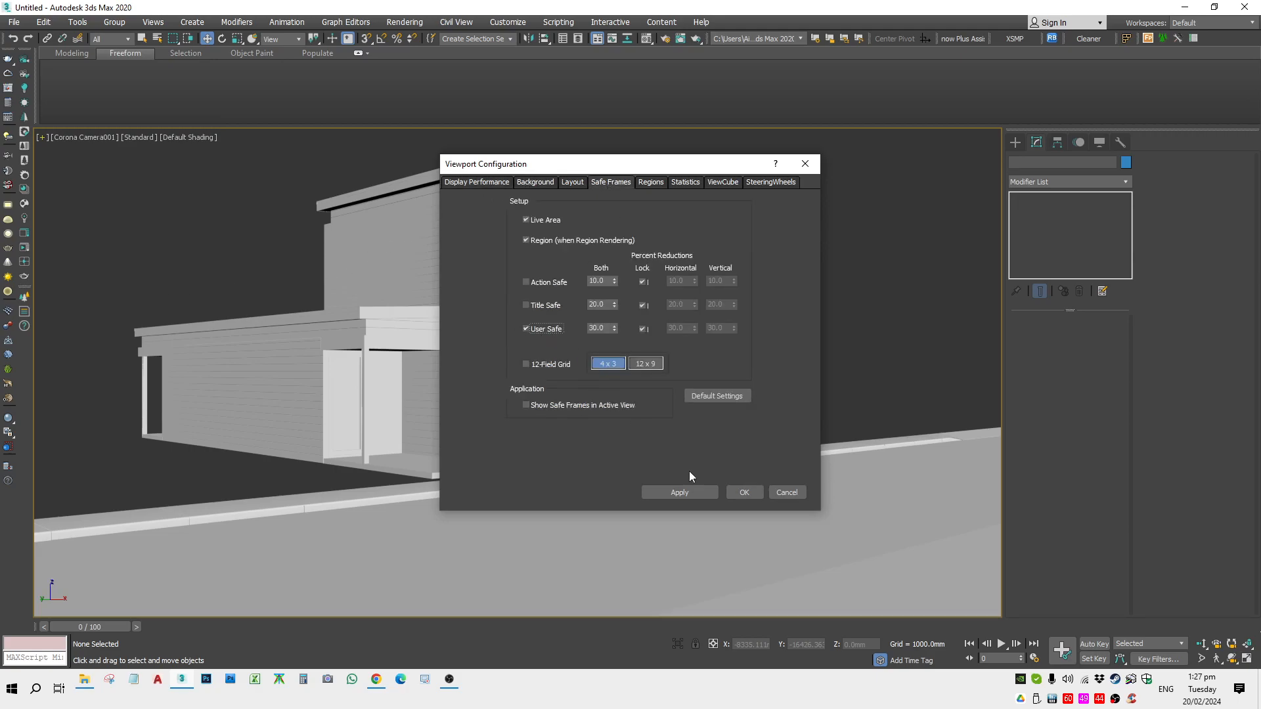
left_click(743, 492)
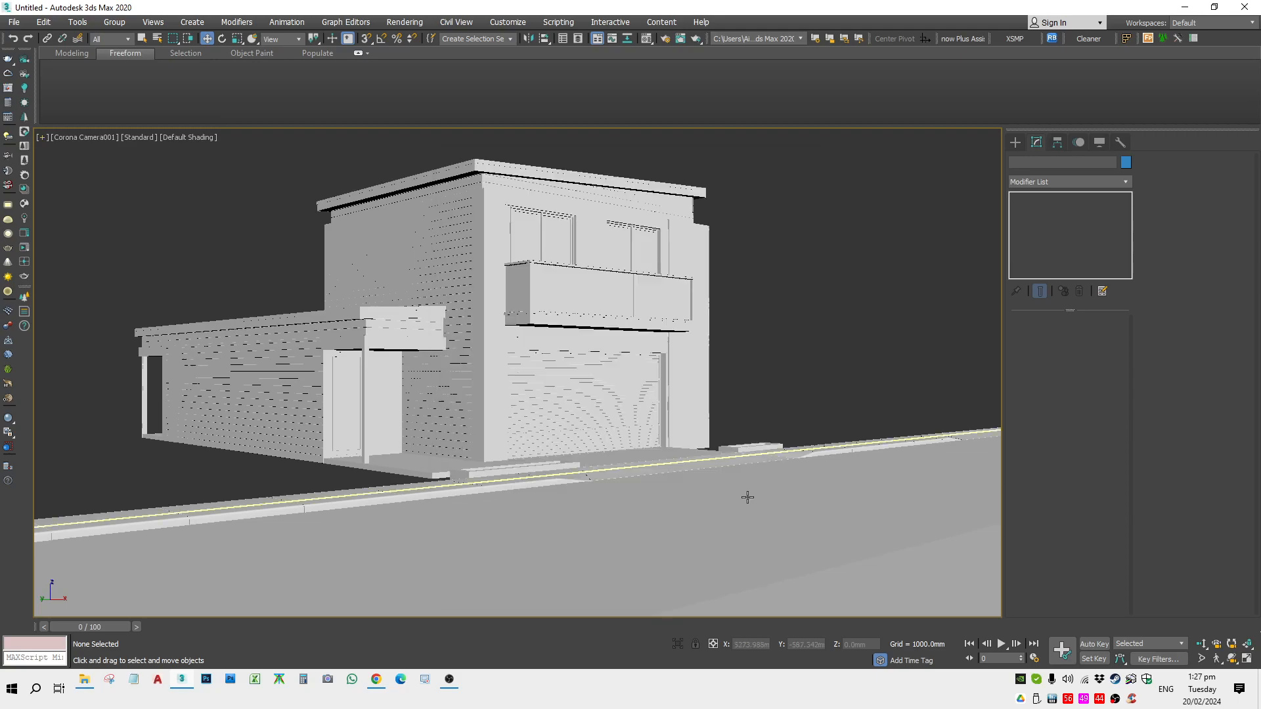
Show safe frames in the camera view
left_click(40, 138)
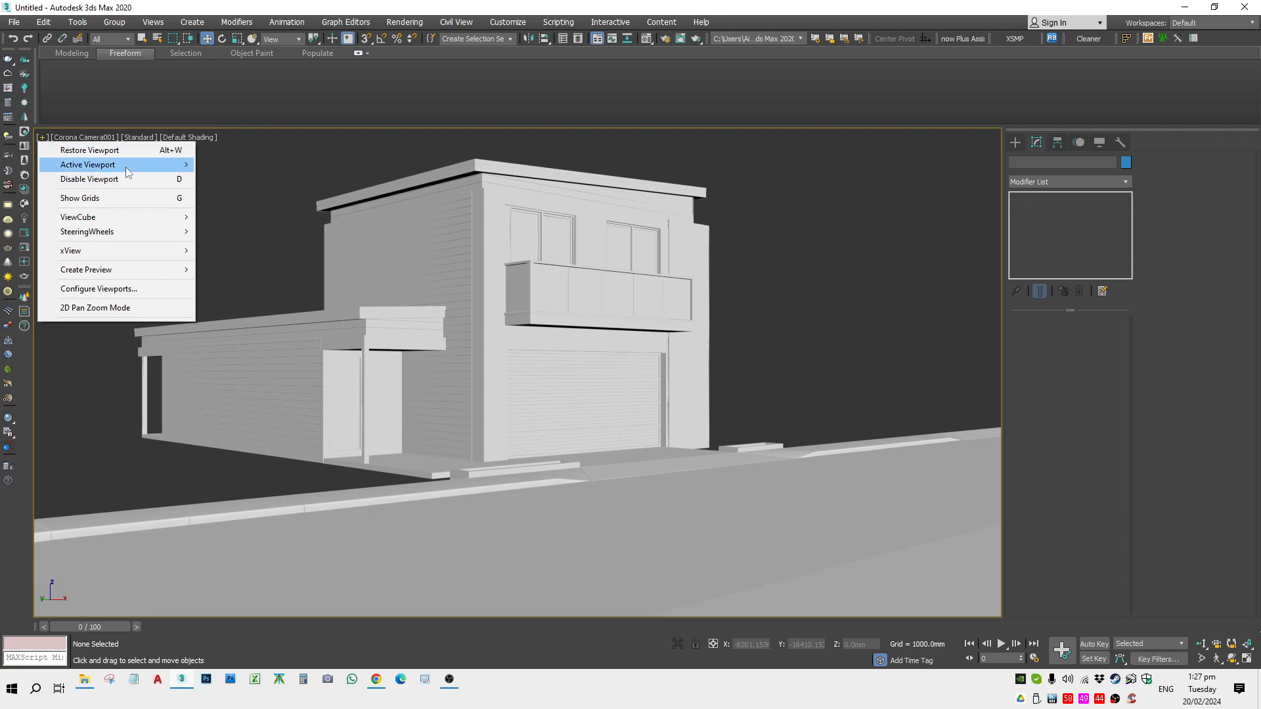
mouse_move(138, 220)
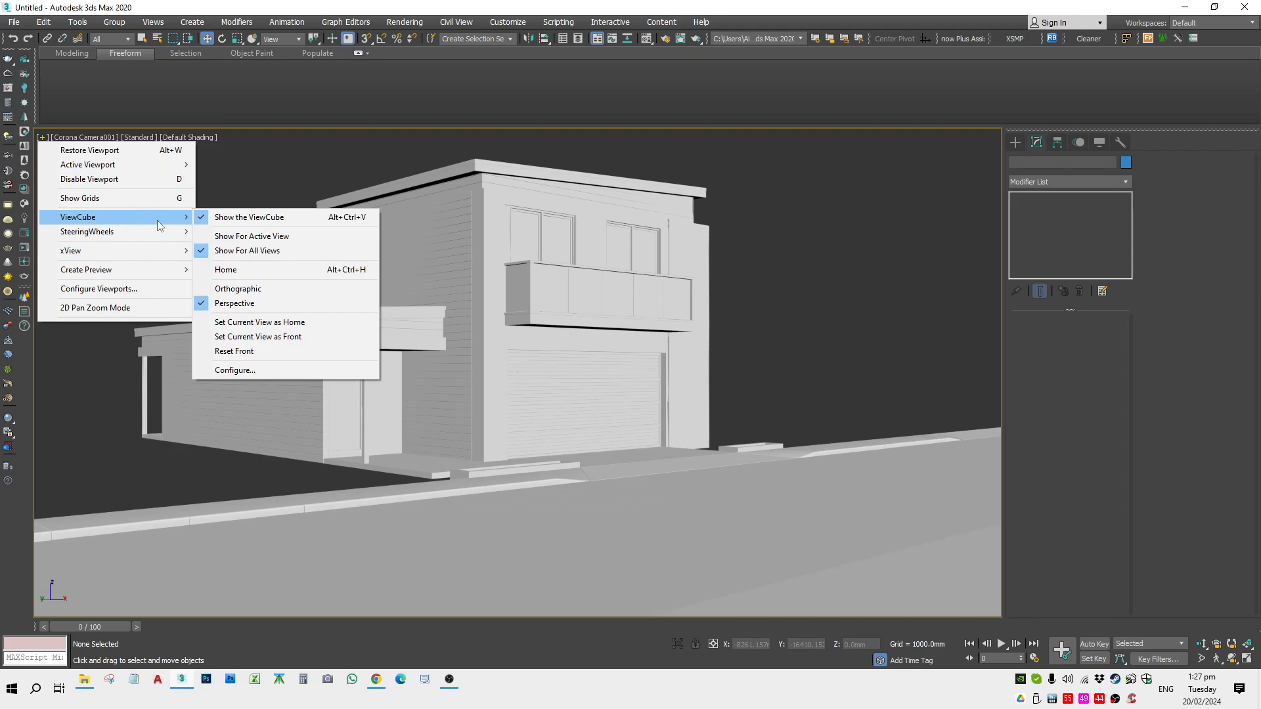
mouse_move(164, 258)
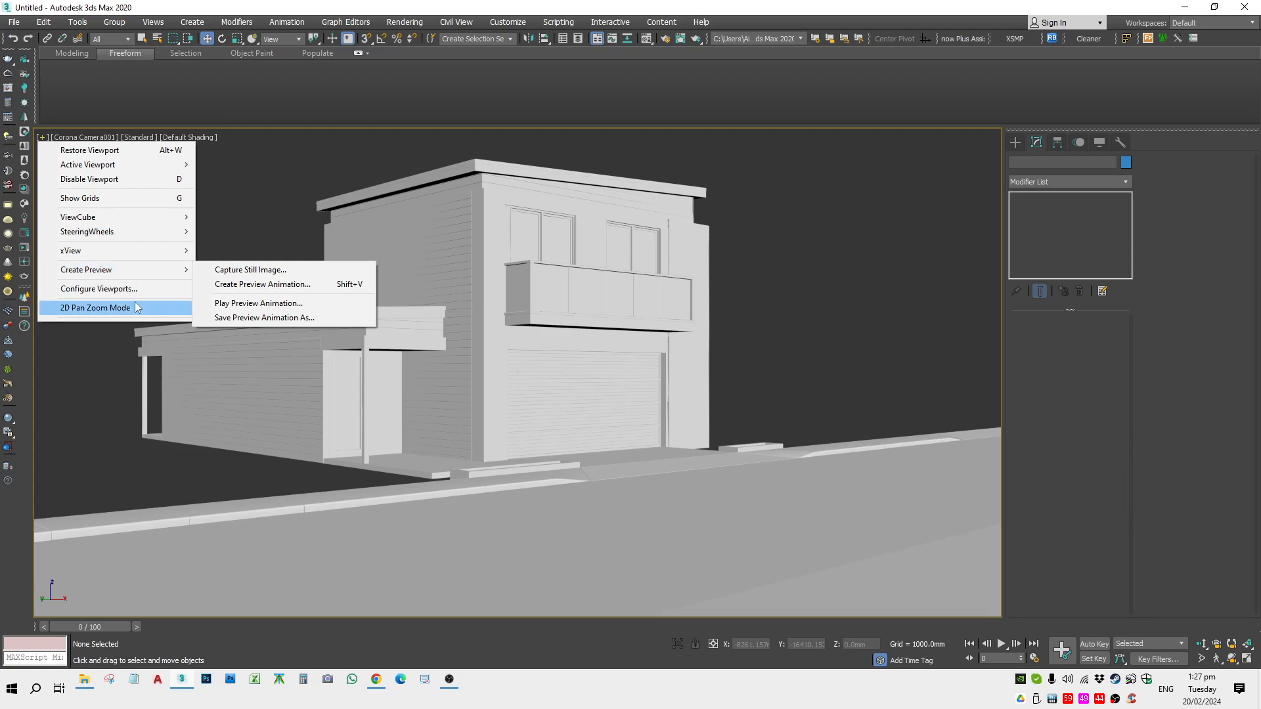
left_click(72, 423)
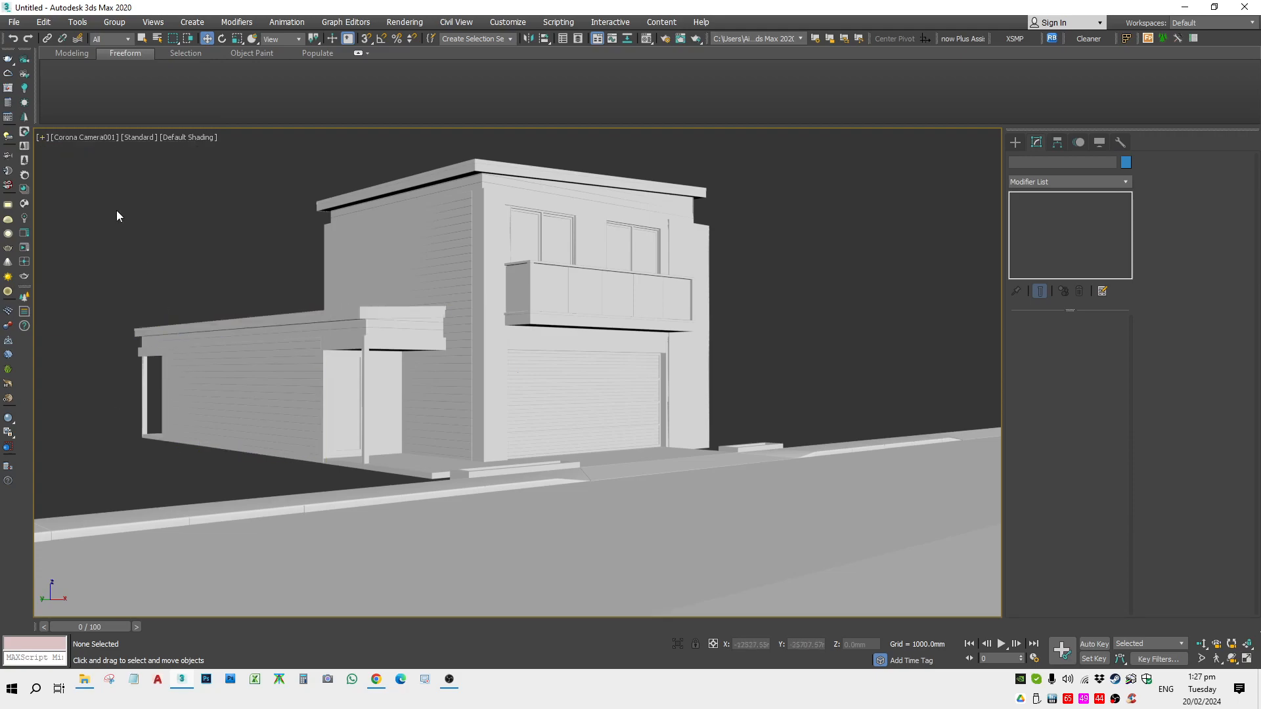
left_click(84, 138)
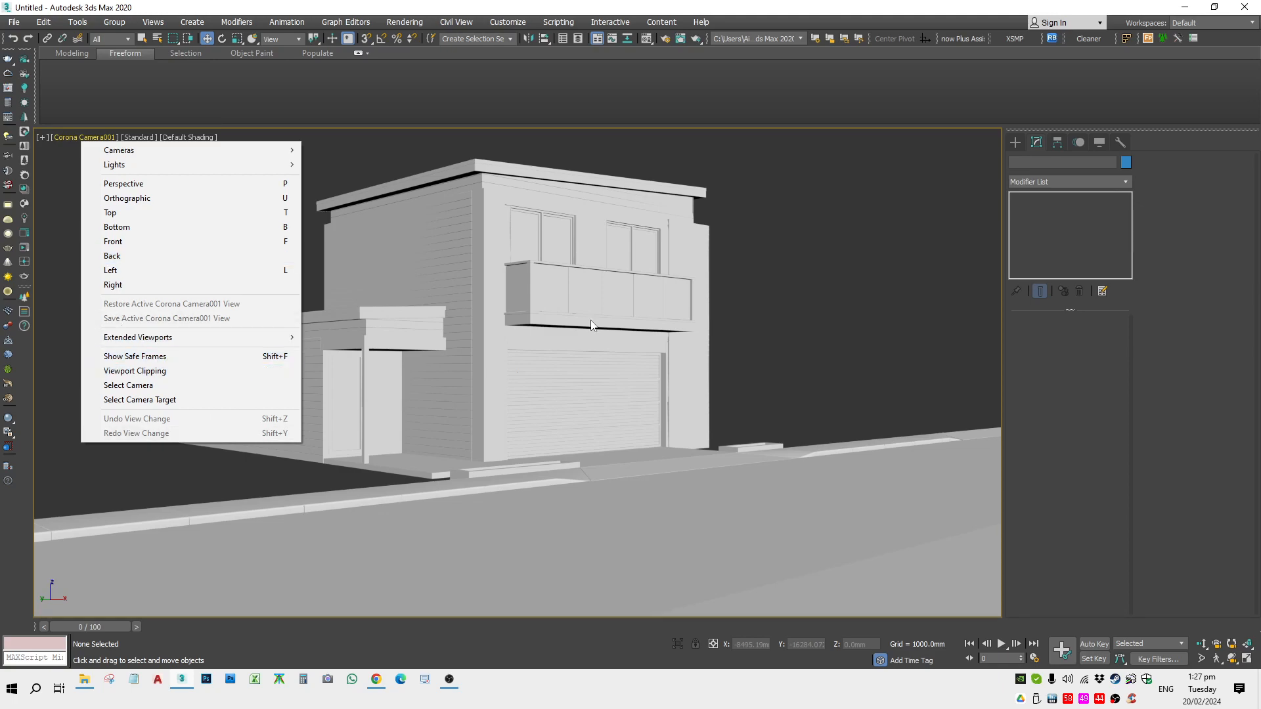
left_click(135, 356)
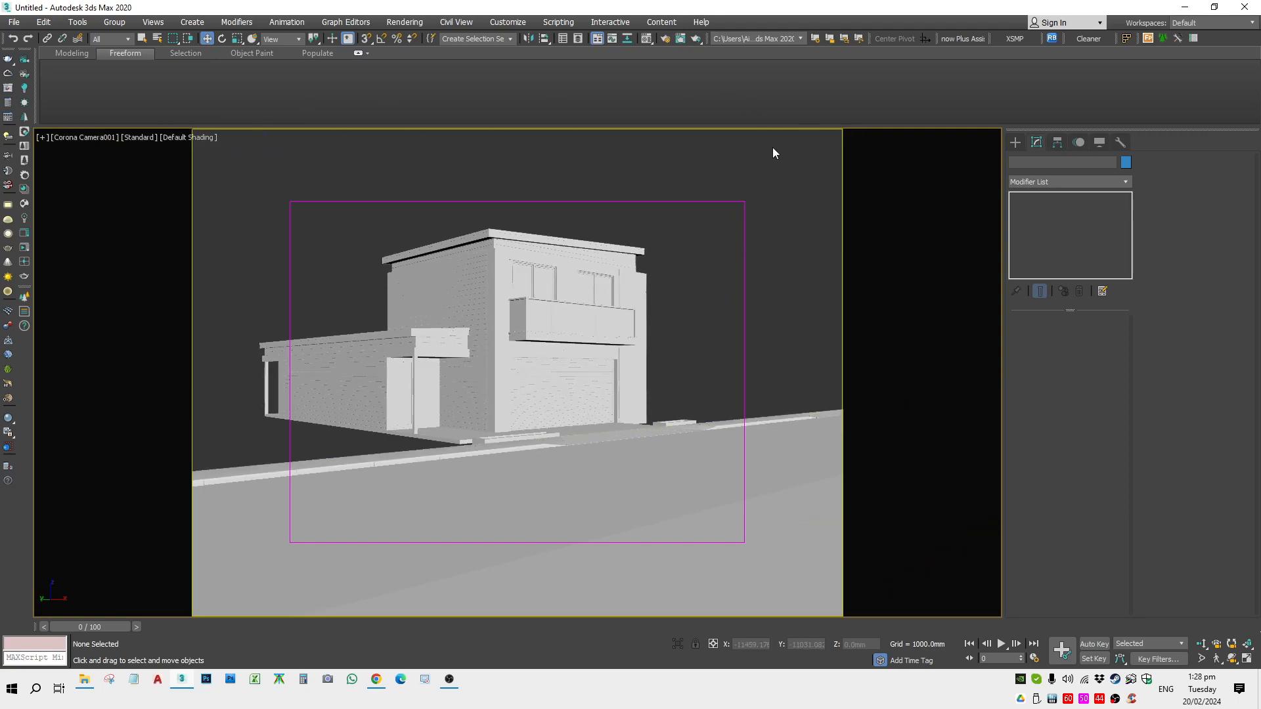
Set the render output size to the HDTV (video) preset at 1280x720 and close the render setup
left_click(665, 38)
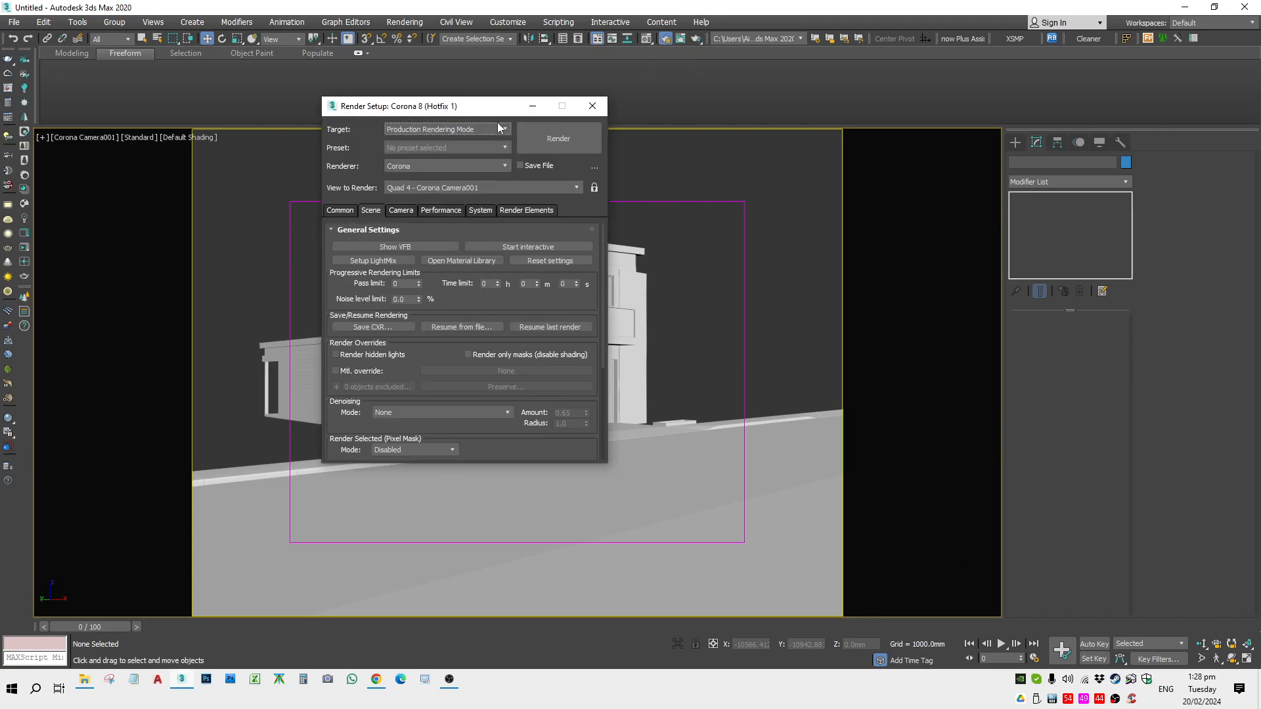
left_click(340, 211)
left_click_drag(407, 108, 393, 77)
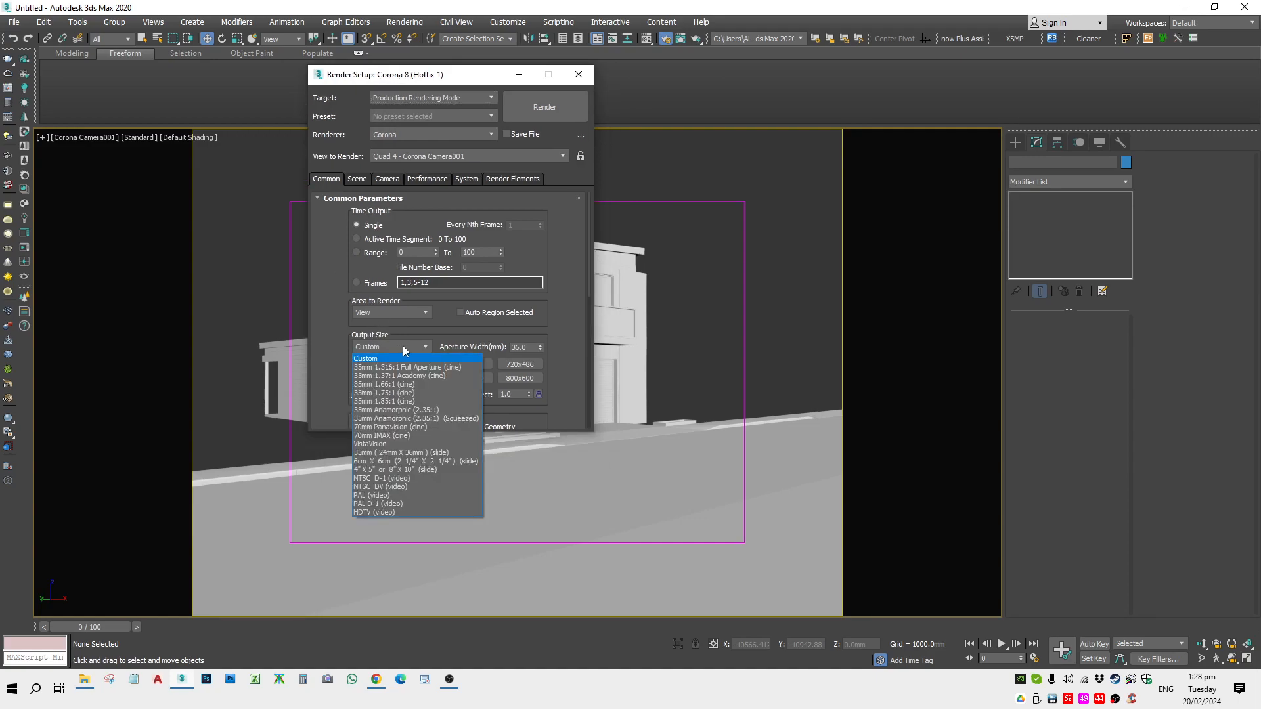
left_click(391, 512)
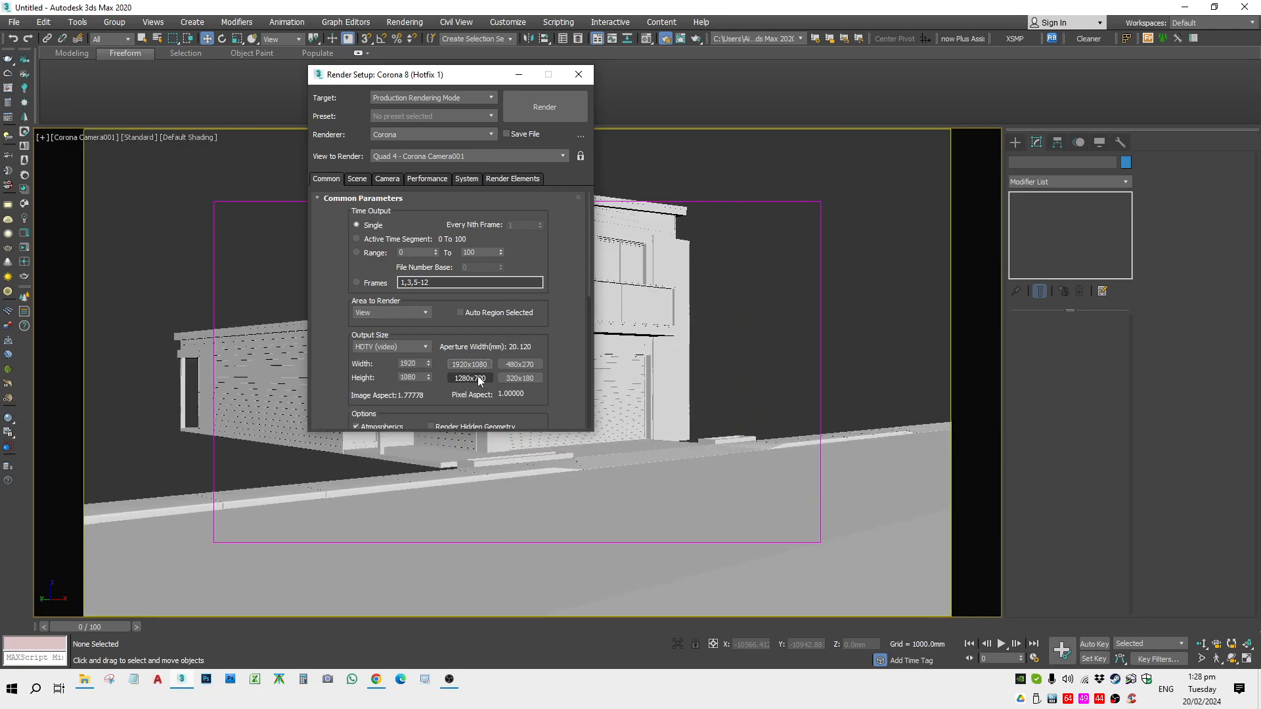
double_click(423, 362)
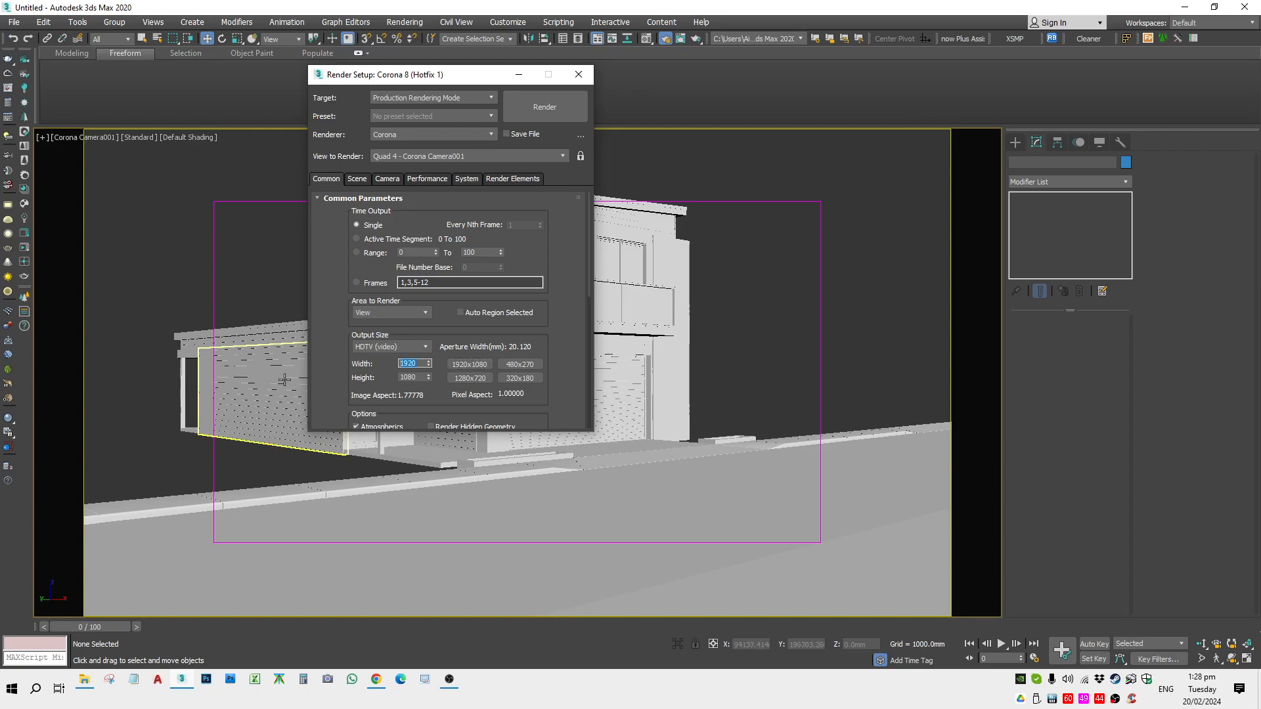
left_click(469, 380)
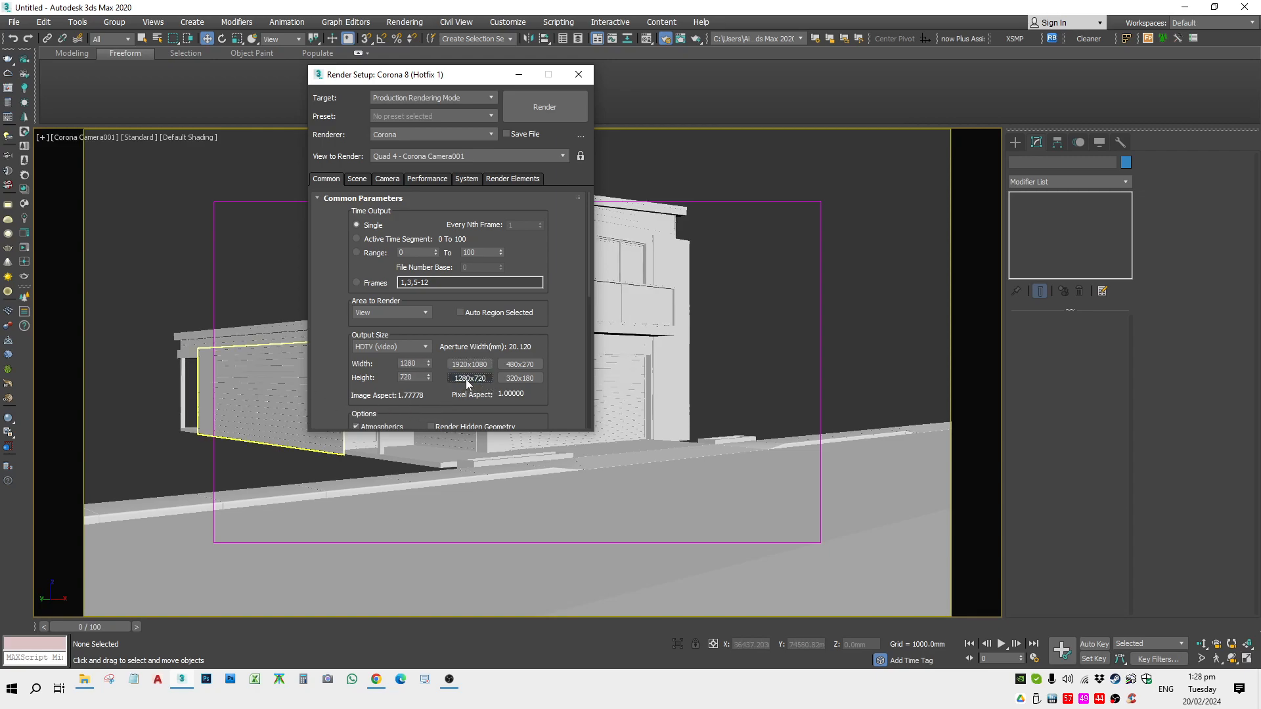
left_click(578, 74)
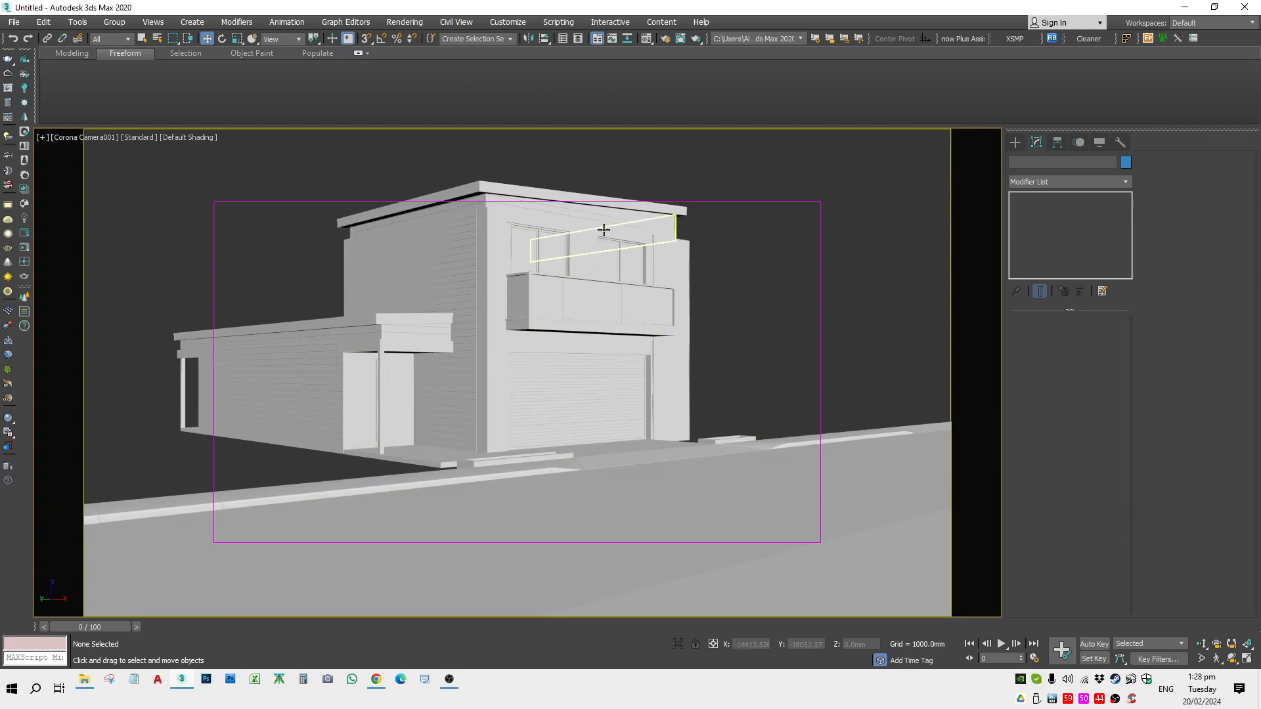
Select the Corona camera in the top view and enable automatic vertical tilt
key("t")
left_click(369, 466)
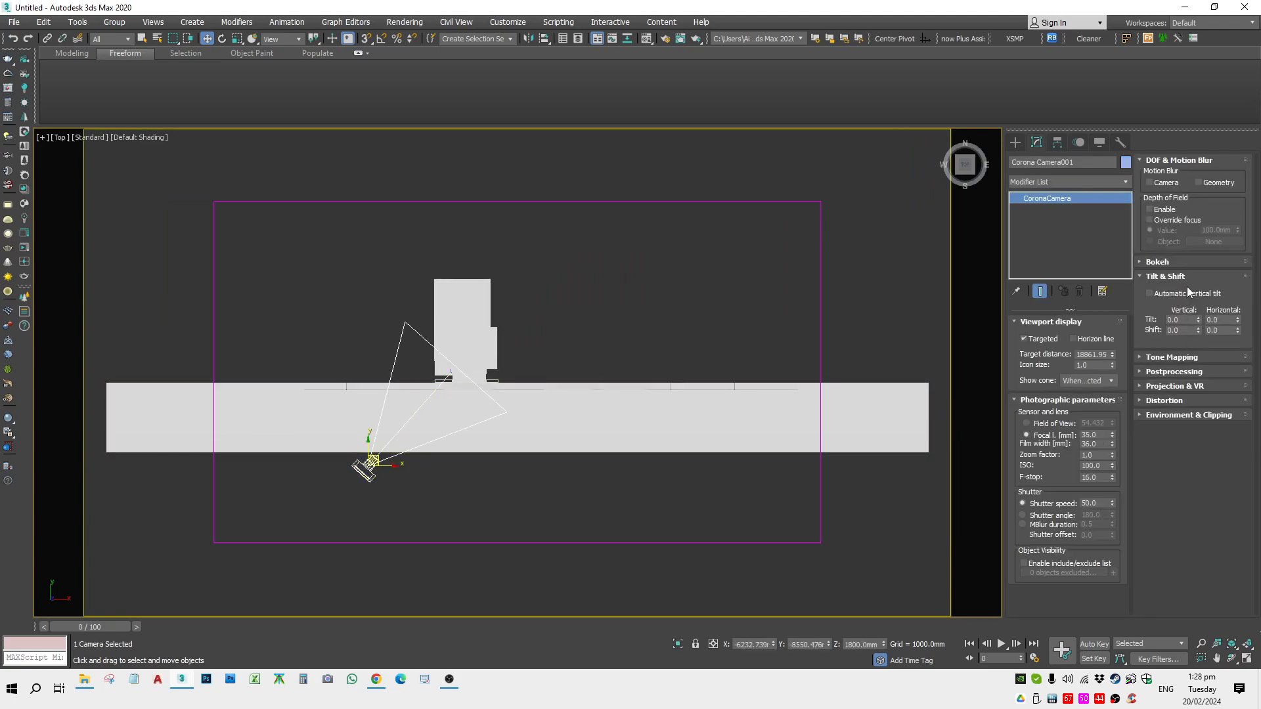
left_click(1179, 300)
Select the camera target in a wireframe top view and raise it in the shaded camera view to a Z height of about 3167 mm
scroll(419, 364, "up", 6)
key("F3")
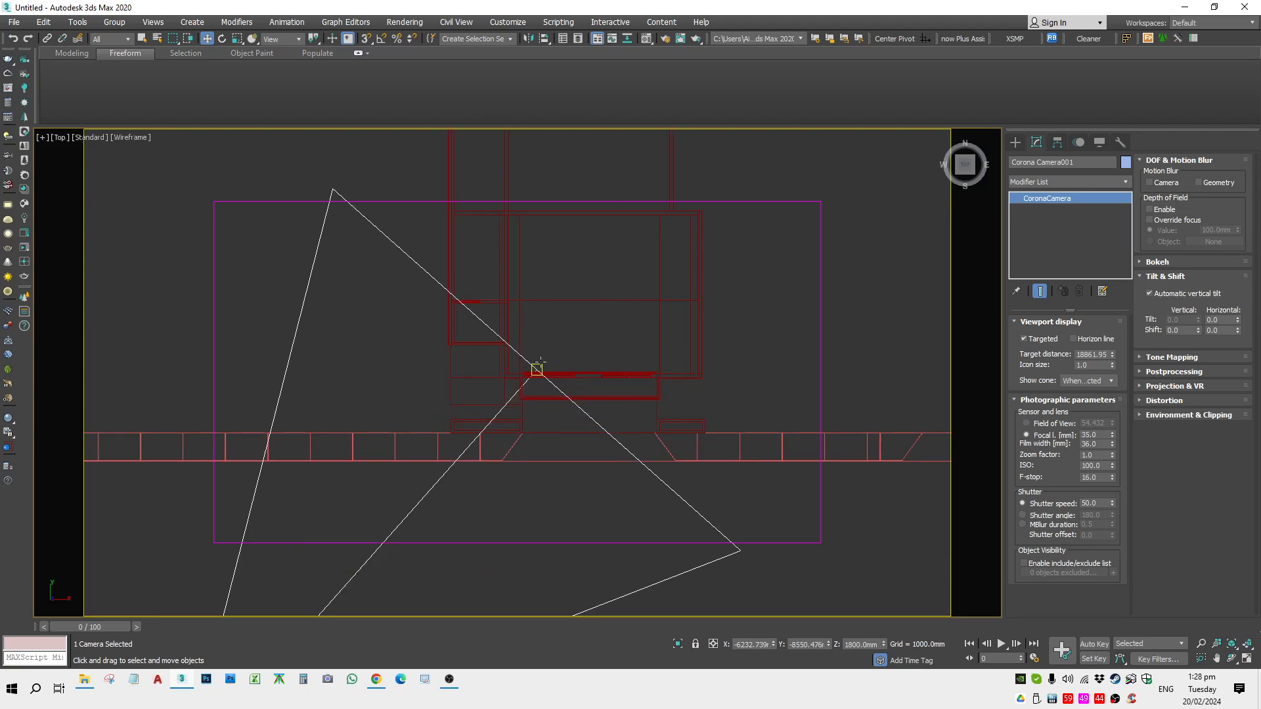
left_click(538, 365)
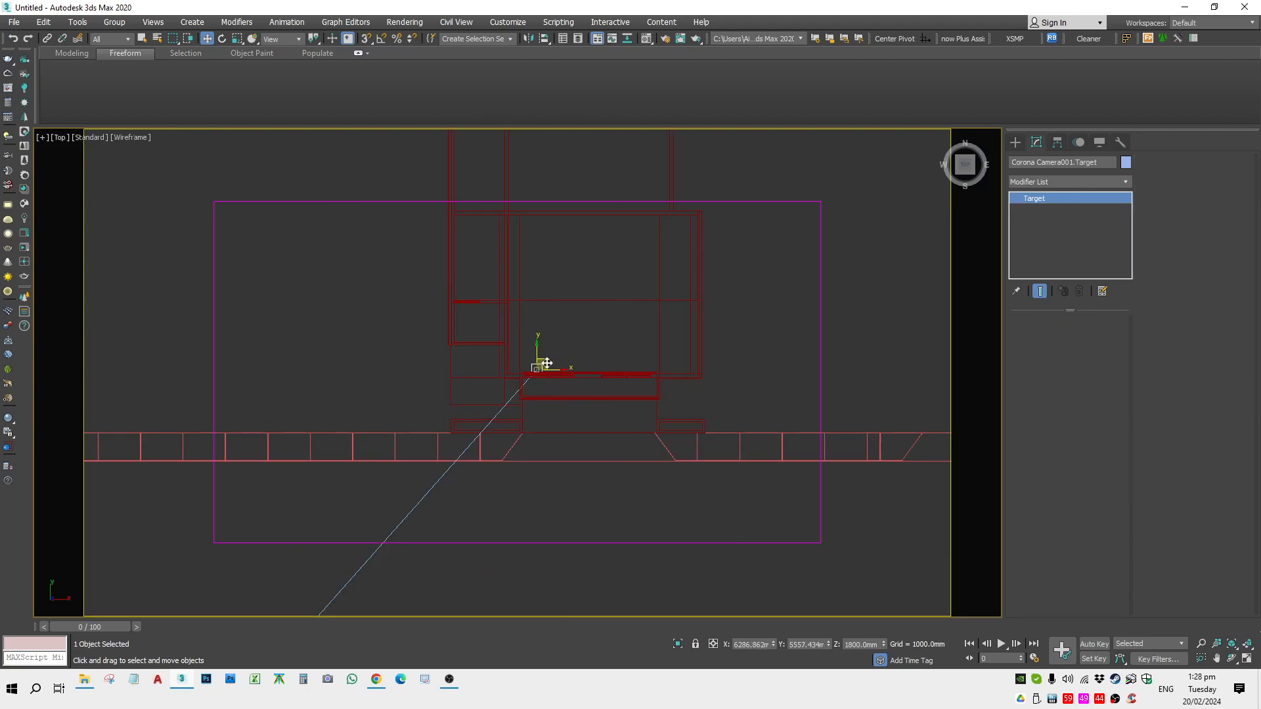
key("c")
key("F3")
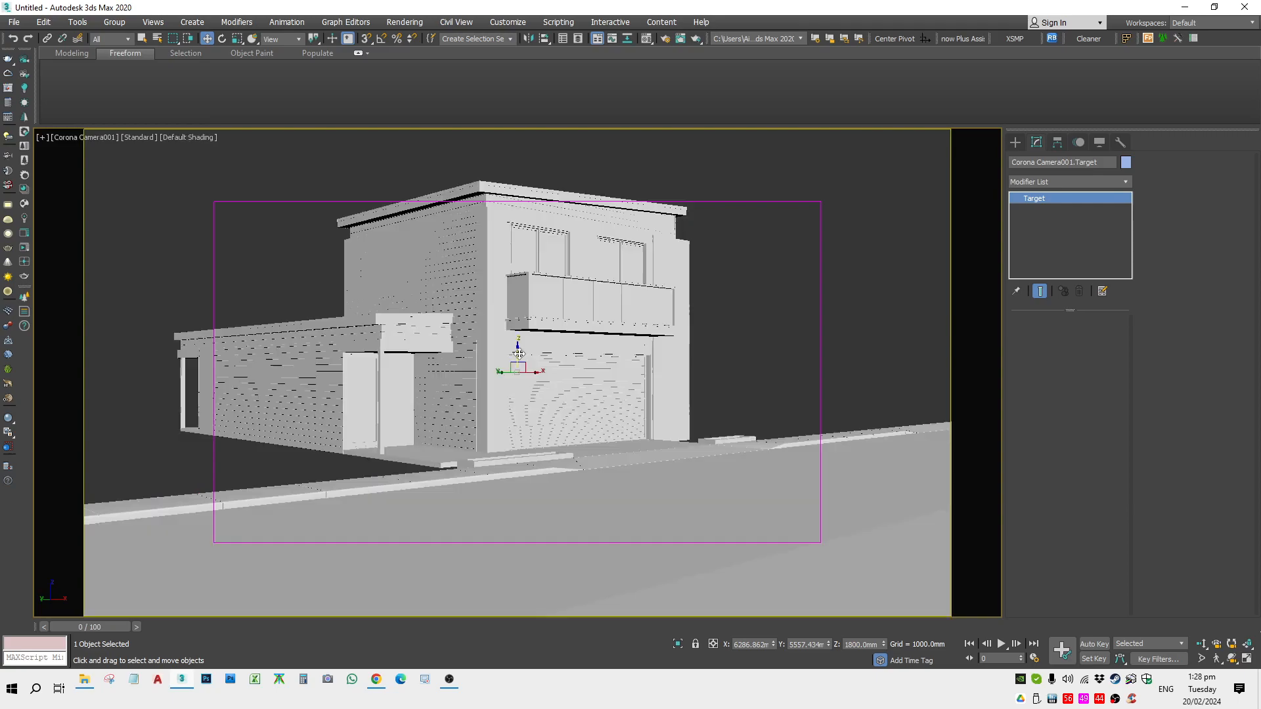
left_click_drag(518, 354, 550, 295)
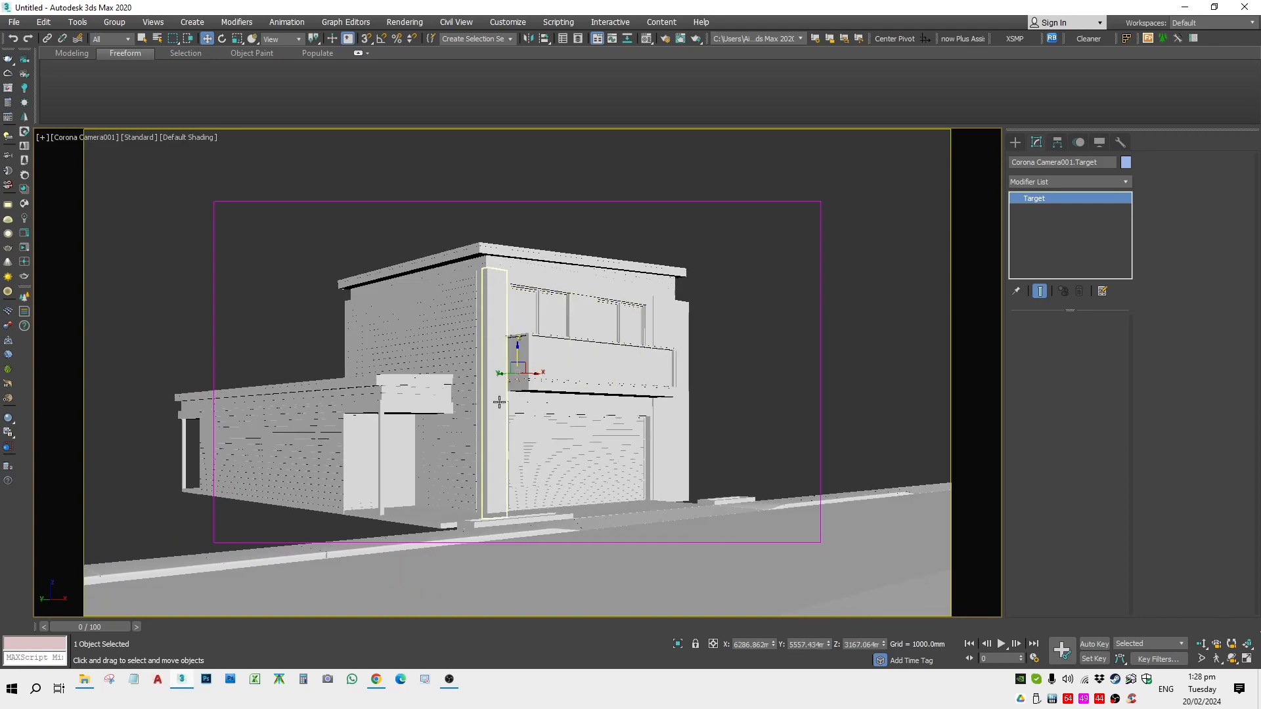
Shift the camera sideways so the house sits further right in the frame, lower its target to about Z 3074 mm and deselect it
middle_click_drag(497, 413, 590, 416)
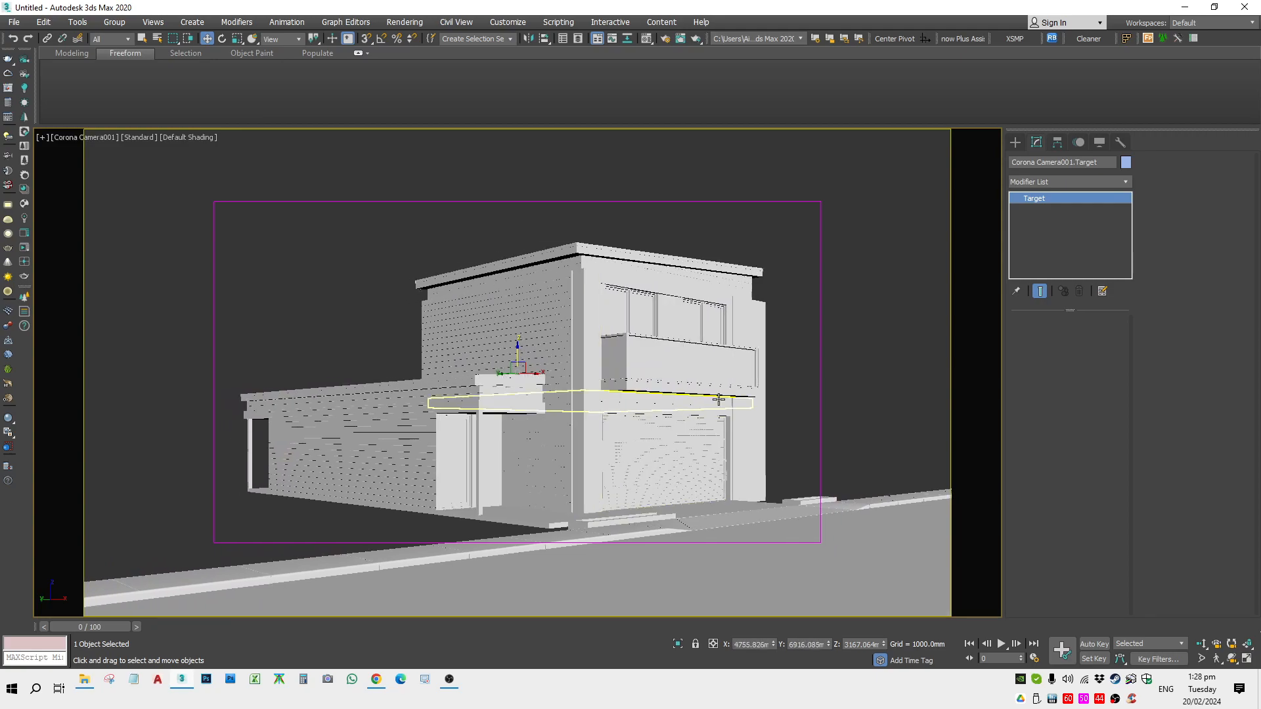
mouse_move(523, 358)
left_mouse_down()
mouse_move(526, 348)
mouse_move(525, 360)
left_mouse_up()
left_click(457, 685)
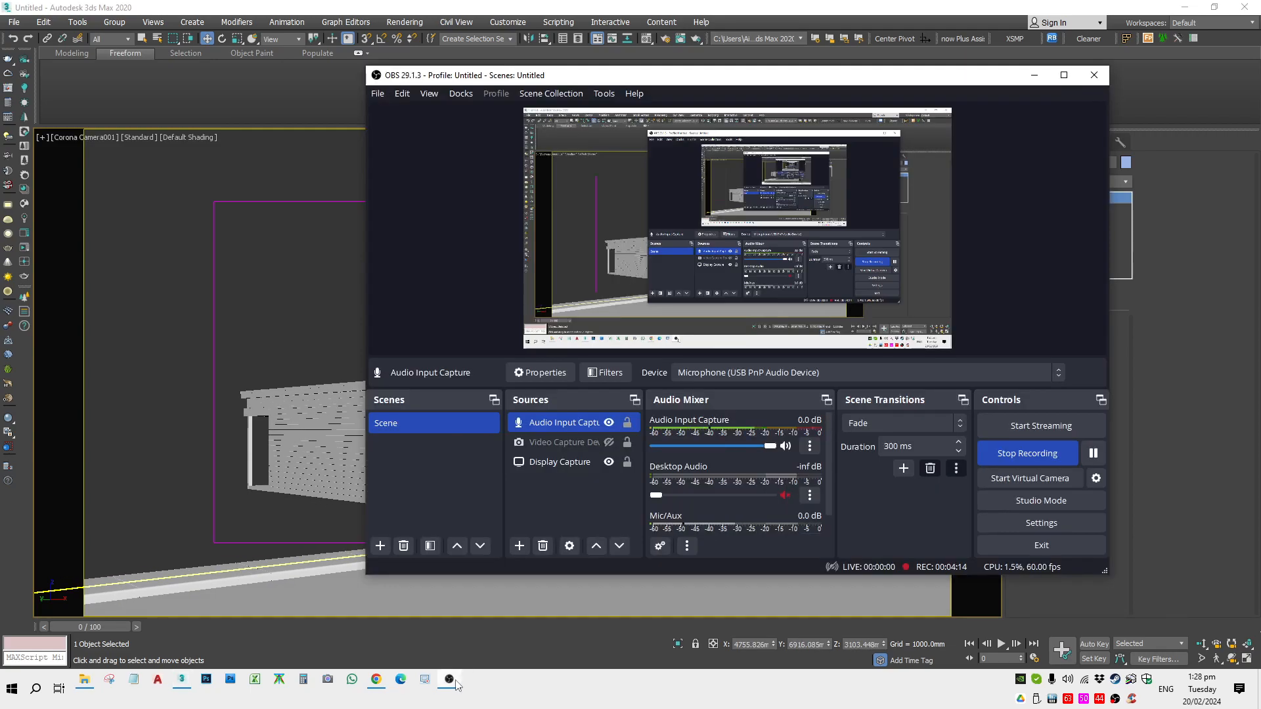
left_click(457, 685)
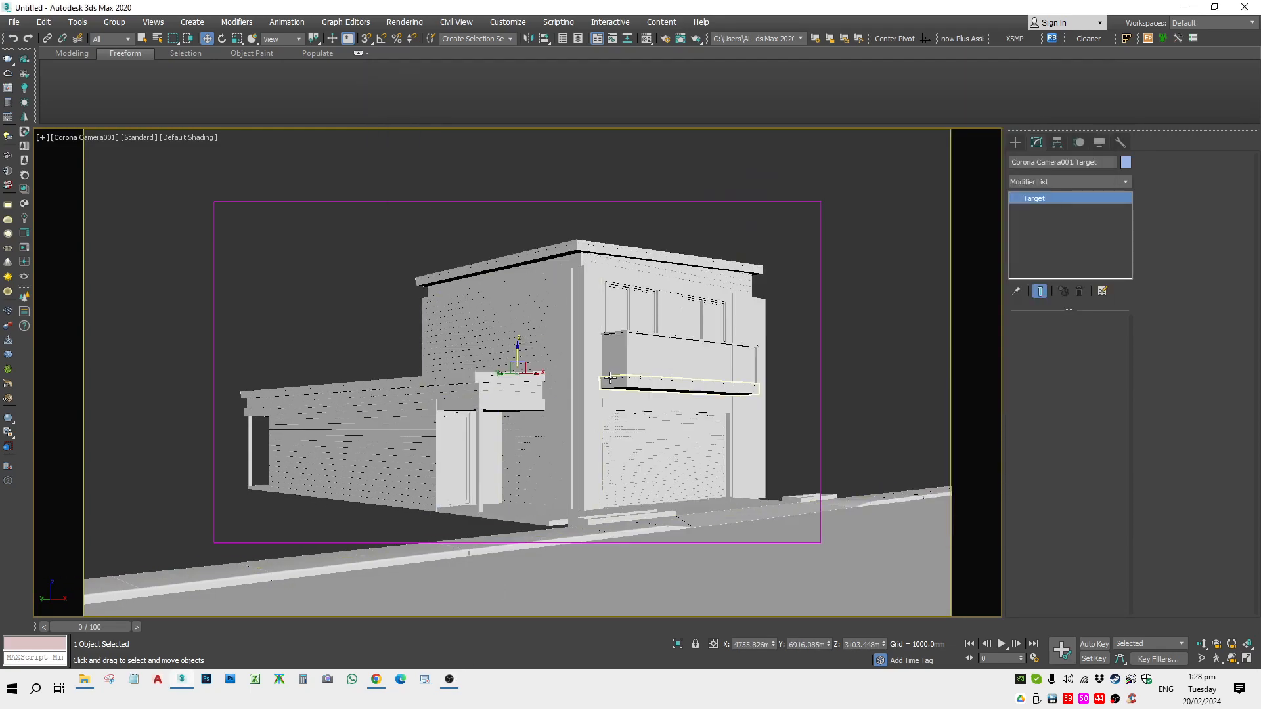
left_click_drag(516, 358, 516, 358)
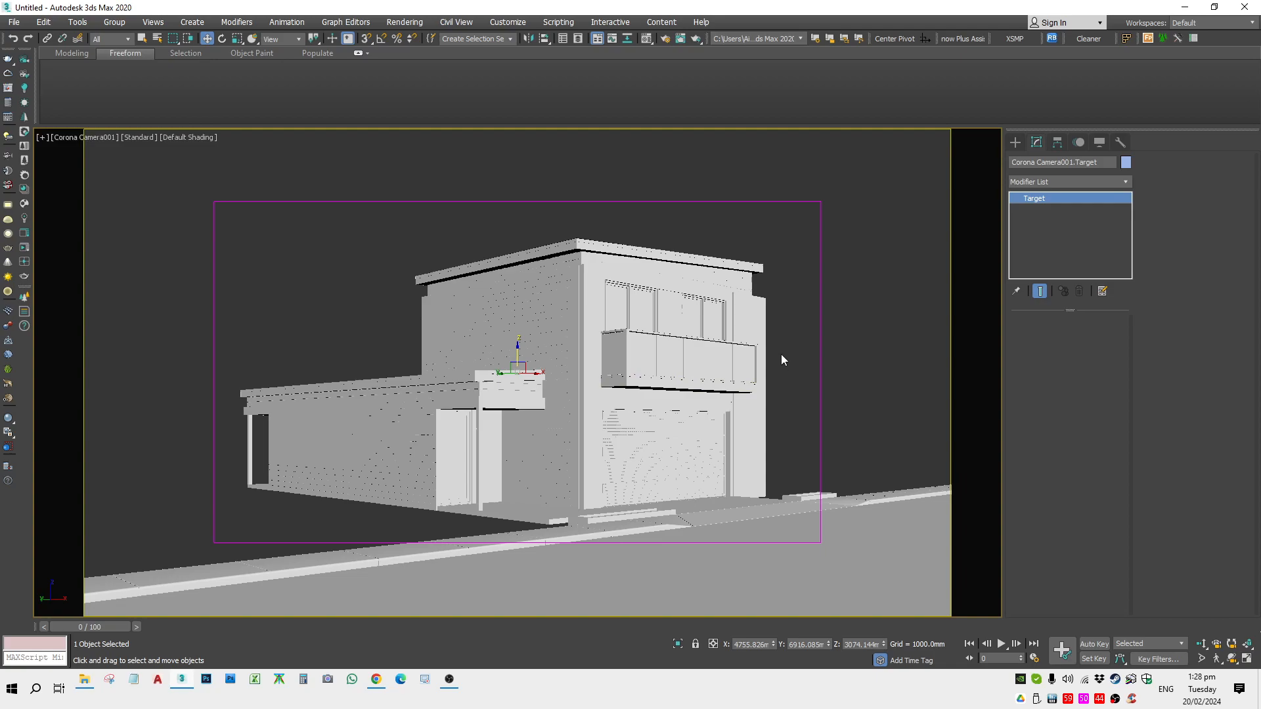
left_click(855, 333)
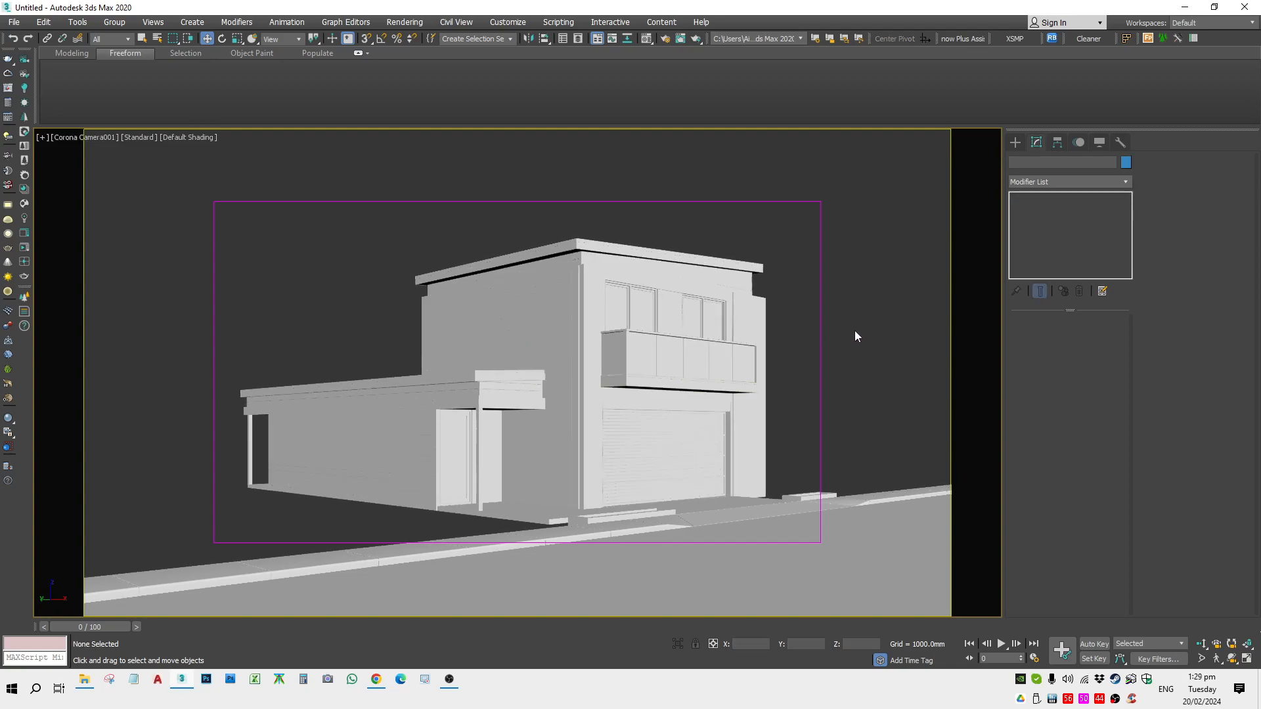
In the perspective view, select the road and hide the Cameras category from display
key("p")
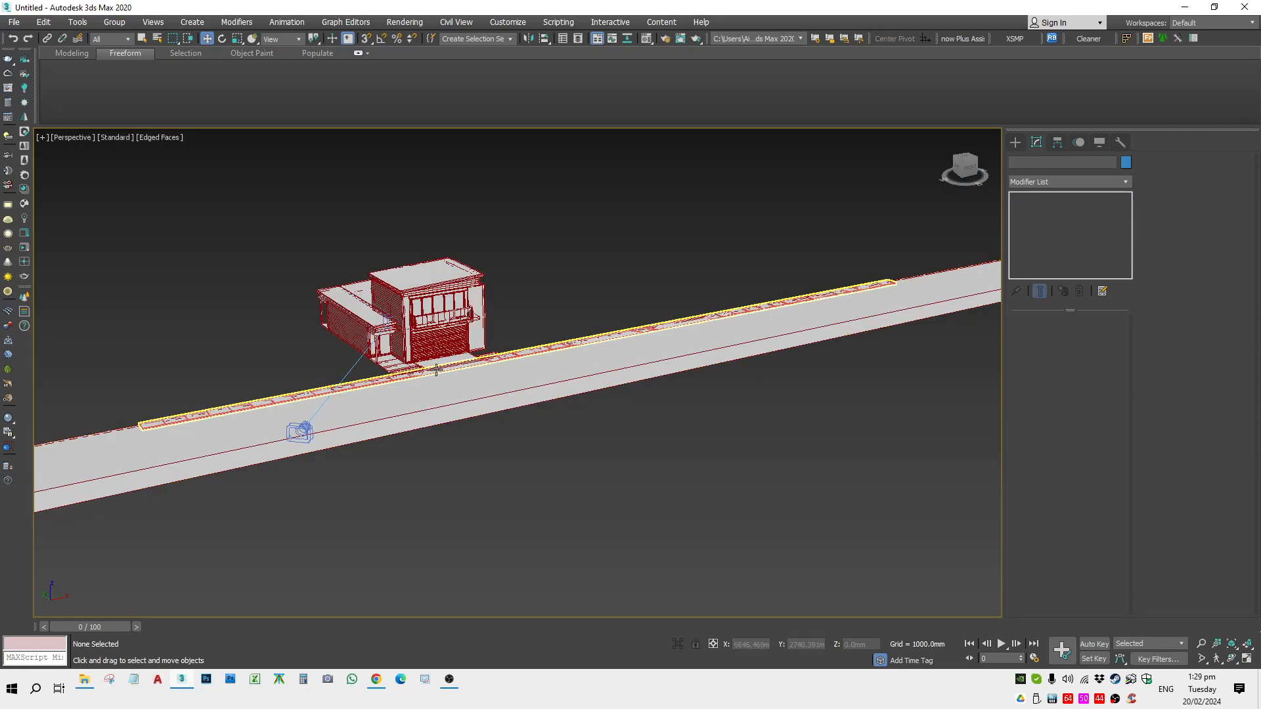
scroll(460, 424, "up", 3)
left_click(459, 423)
scroll(460, 423, "down", 6)
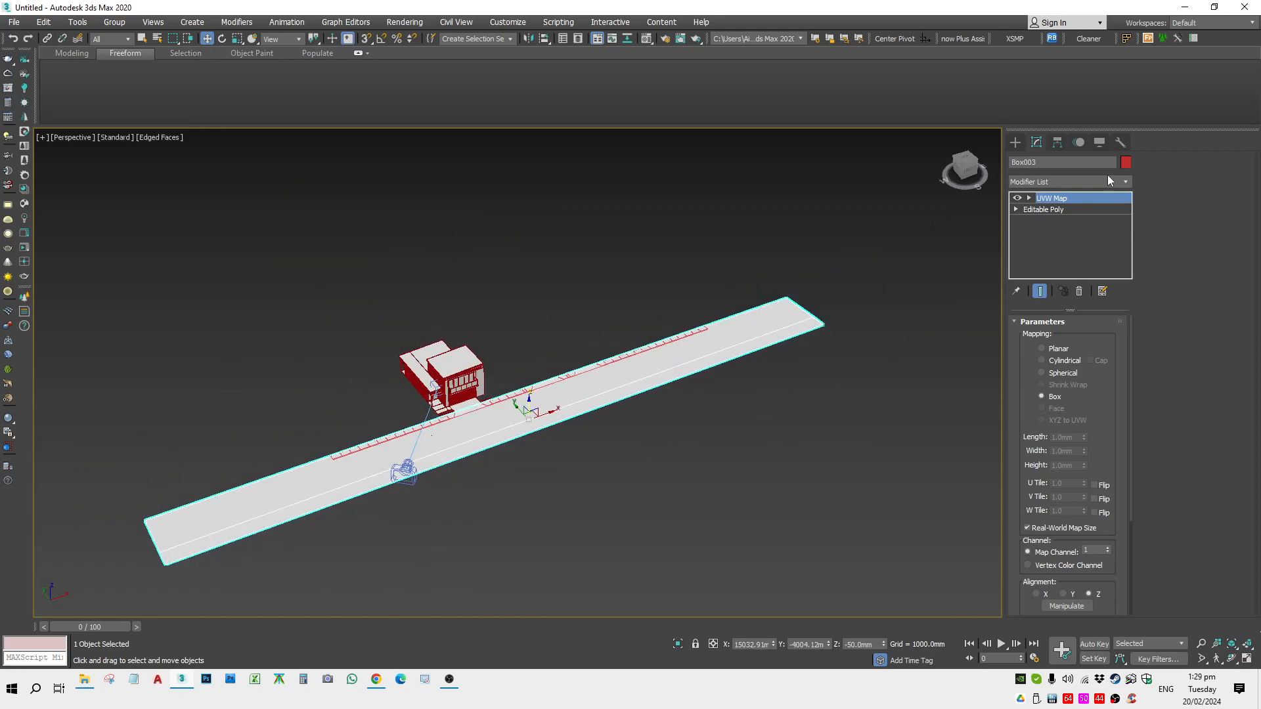
left_click(1099, 142)
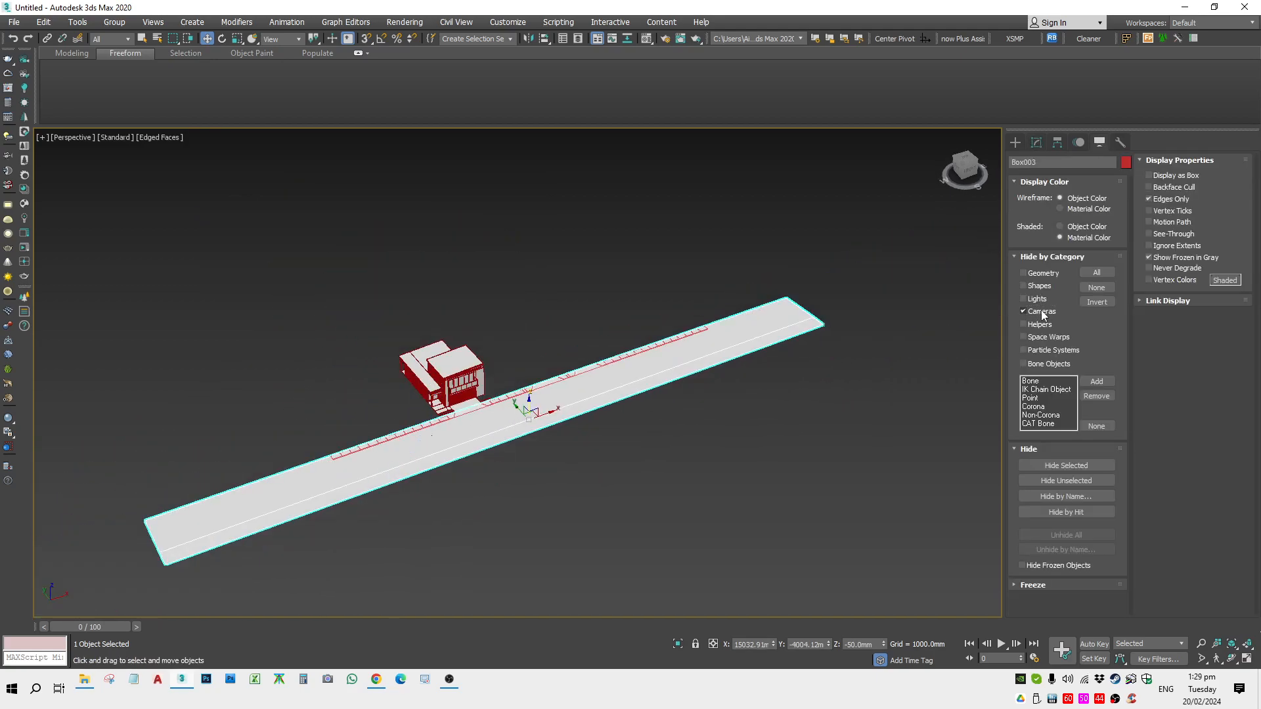
Examine the house, driveway and road edges in the perspective view, keeping the road selected
left_click(742, 420)
scroll(446, 405, "up", 5)
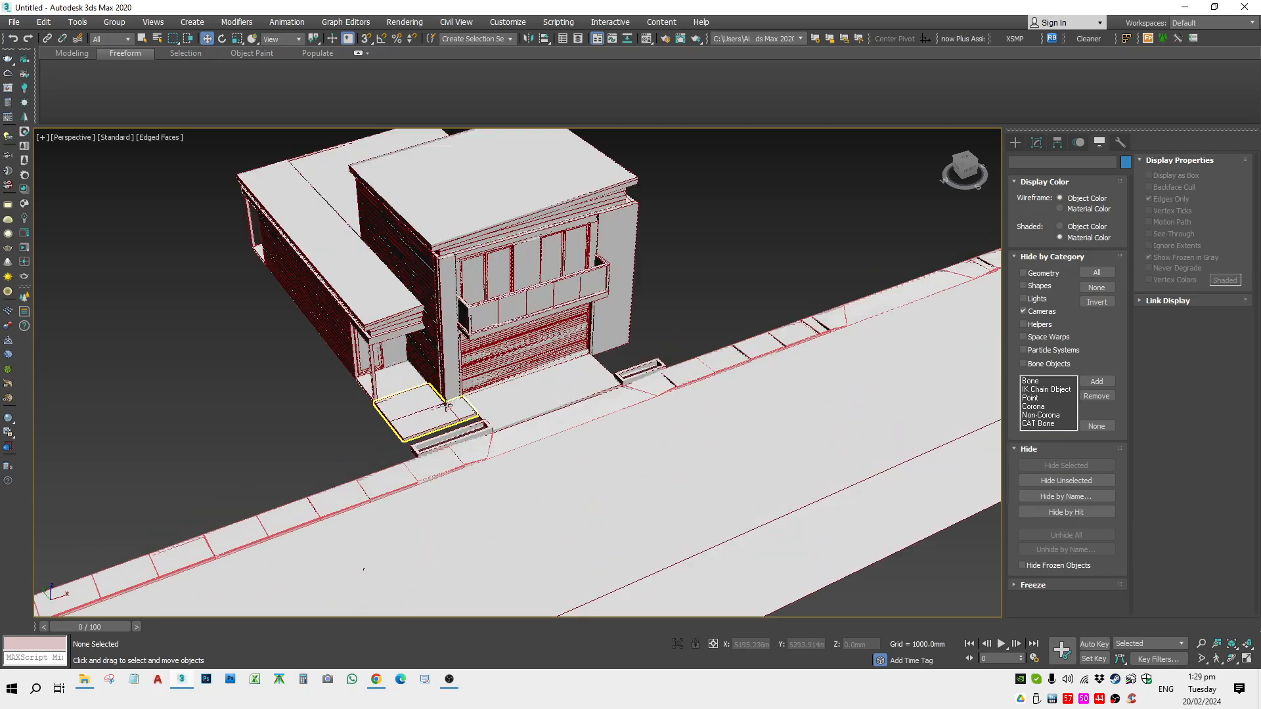
scroll(446, 405, "down", 6)
scroll(499, 433, "up", 6)
scroll(550, 460, "down", 4)
mouse_move(558, 464)
middle_mouse_down("alt")
mouse_move(538, 459)
mouse_move(555, 484)
mouse_move(571, 442)
mouse_move(560, 473)
mouse_move(570, 464)
middle_mouse_up("alt")
scroll(539, 460, "down", 2)
left_click(538, 459)
scroll(576, 479, "up", 5)
scroll(576, 479, "down", 5)
scroll(521, 455, "up", 3)
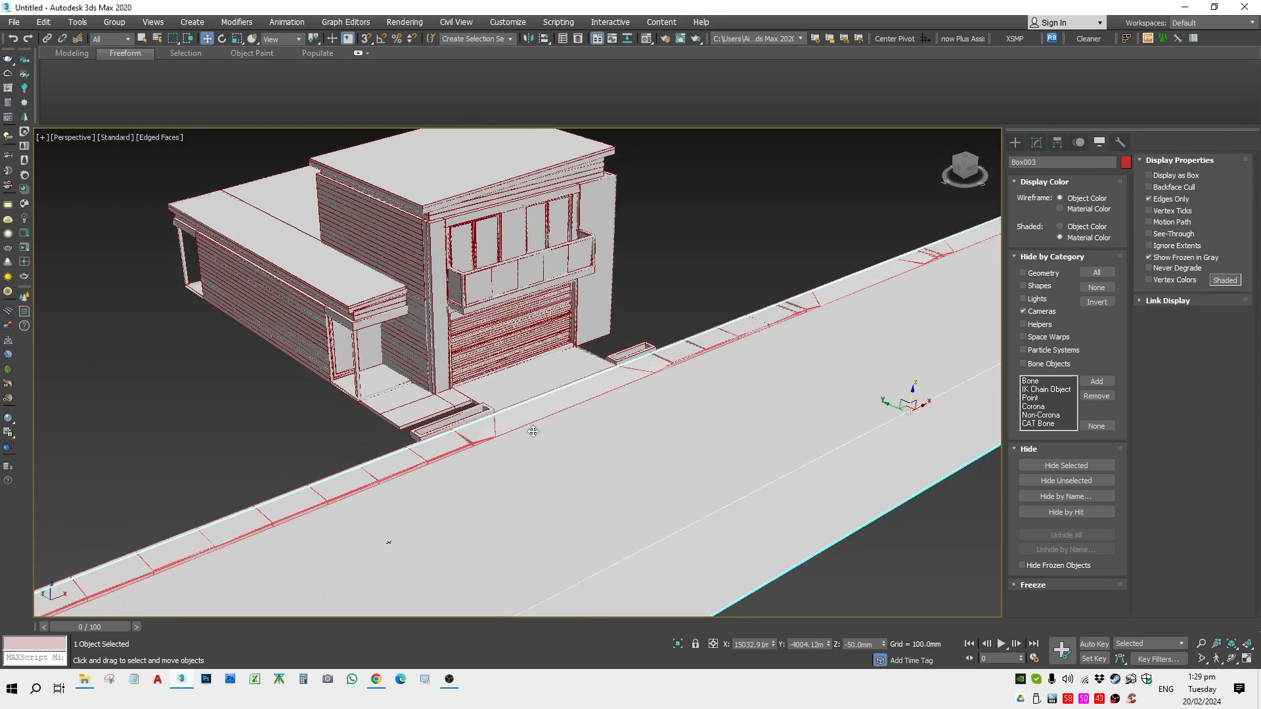
scroll(502, 471, "down", 2)
Switch to File Explorer, create a folder named practice on the Desktop and open it
left_click(86, 681)
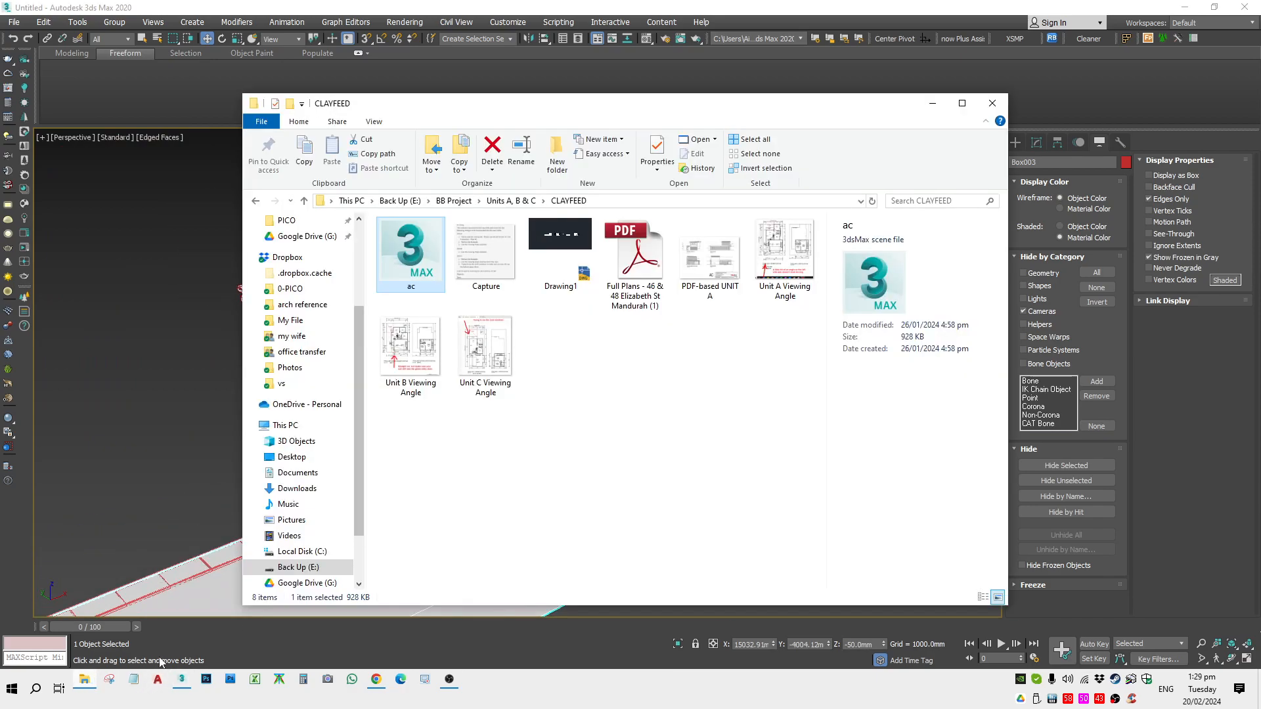
scroll(304, 263, "up", 3)
left_click(295, 246)
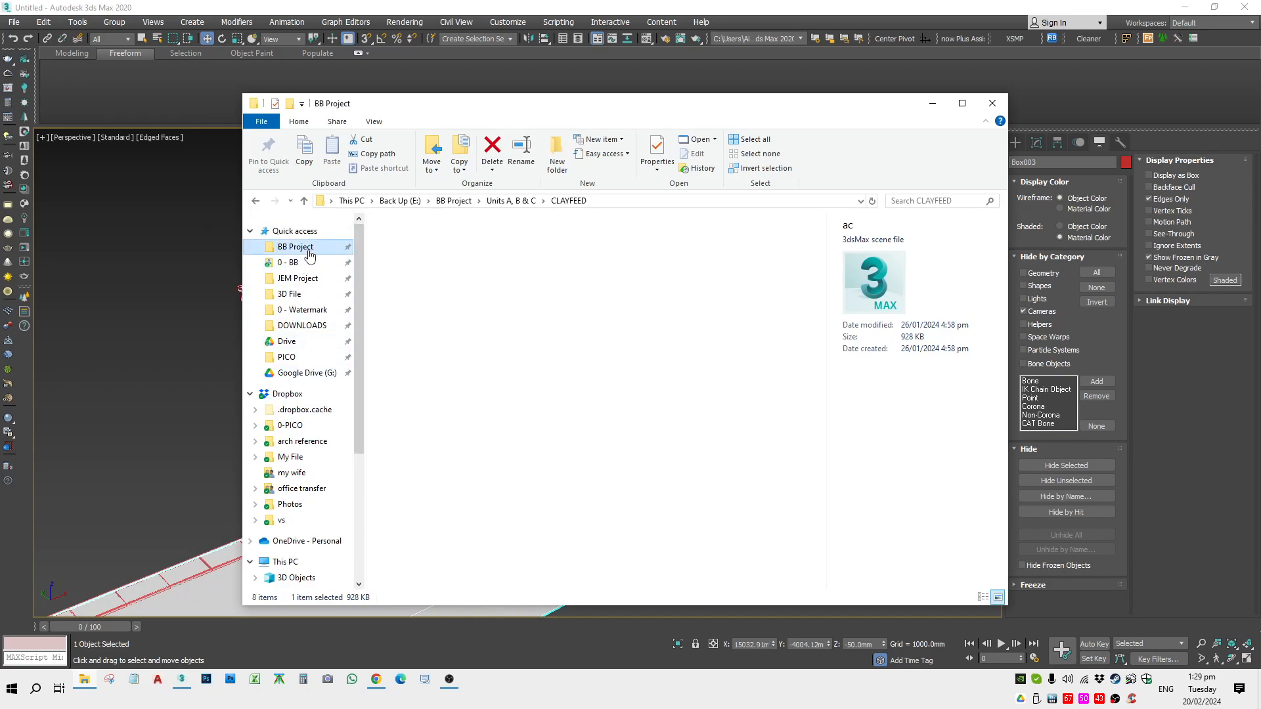
scroll(297, 552, "down", 1)
left_click(291, 536)
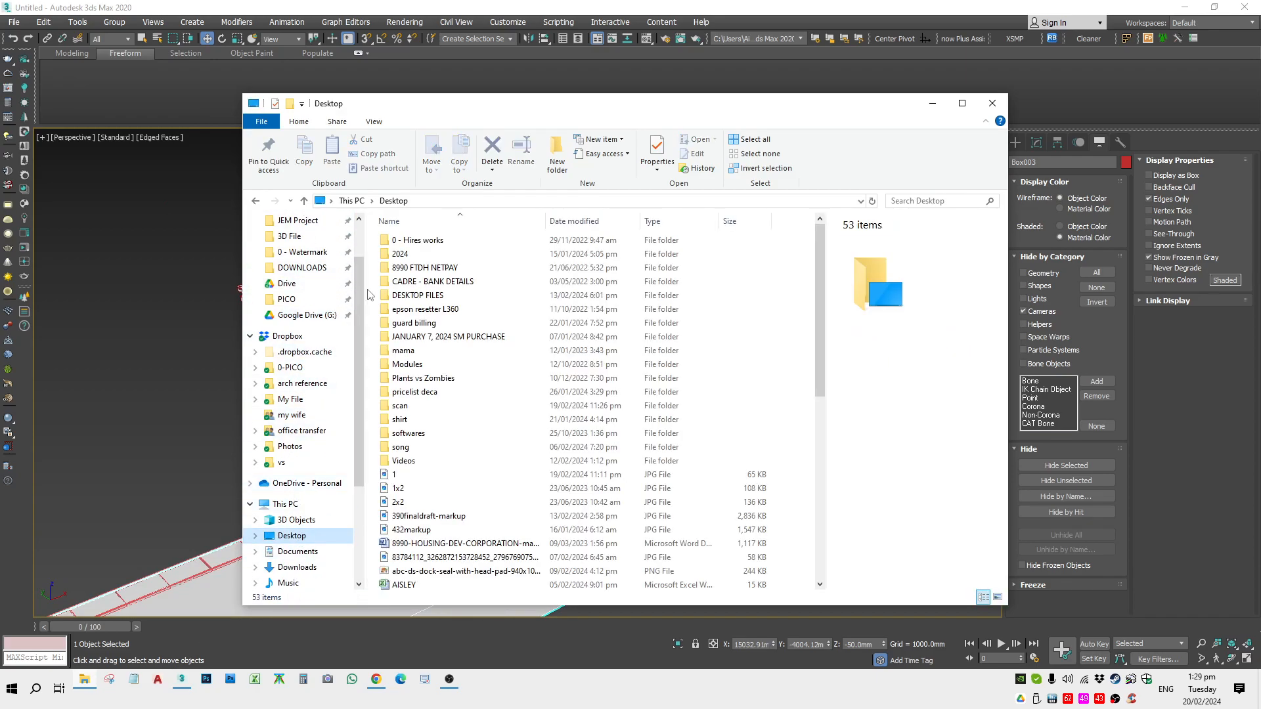
left_click(555, 154)
type("prac")
key("Return")
key("Return")
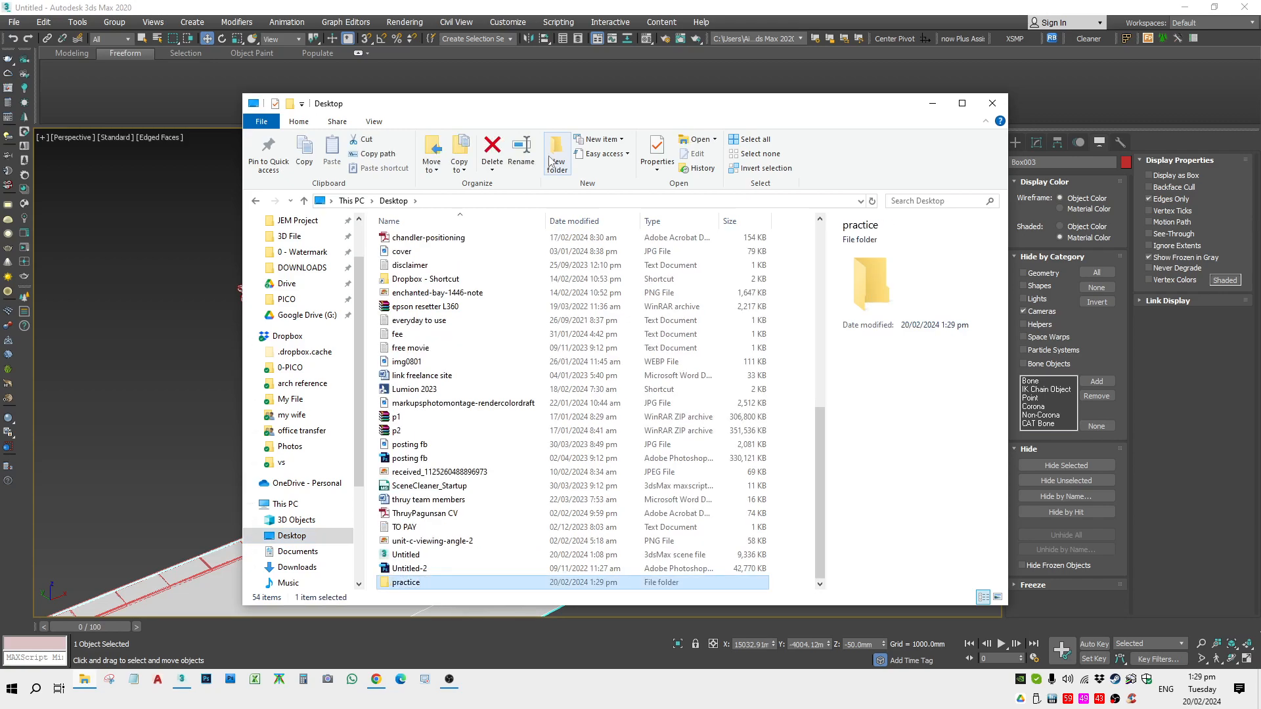
Create a subfolder named map inside the practice folder
left_click(549, 158)
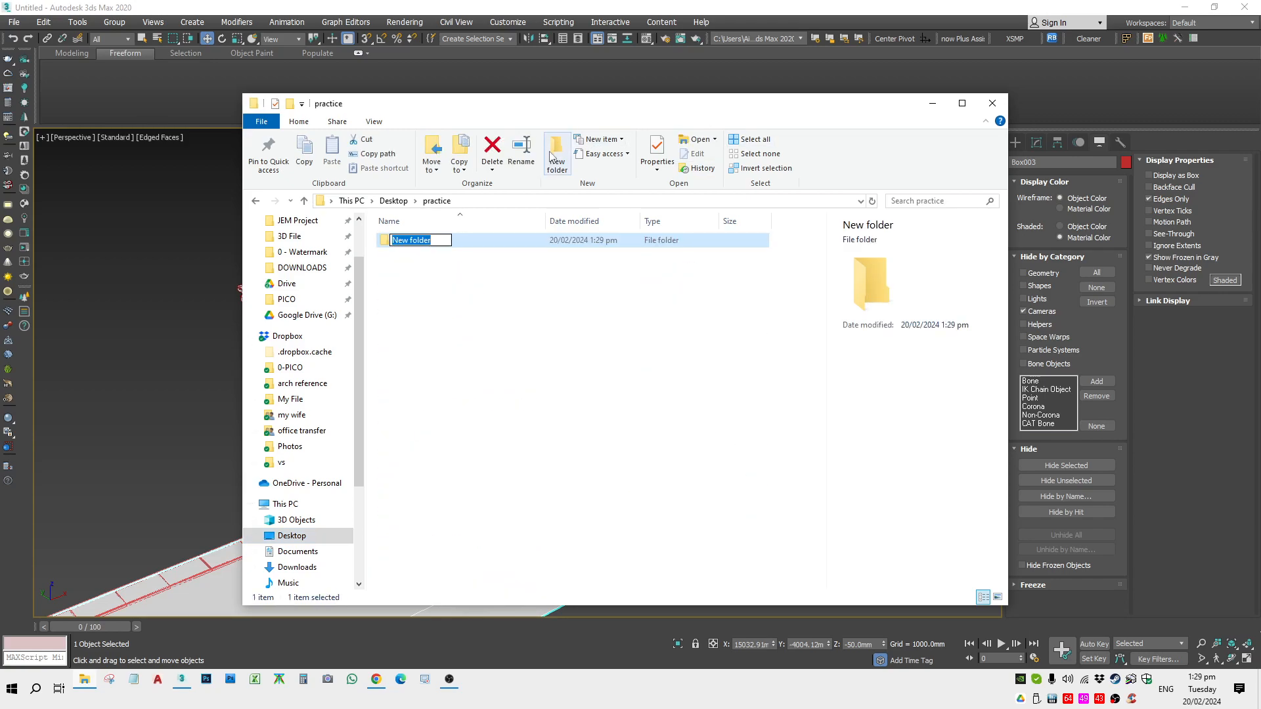
type("map")
key("Return")
left_click_drag(635, 116, 685, 99)
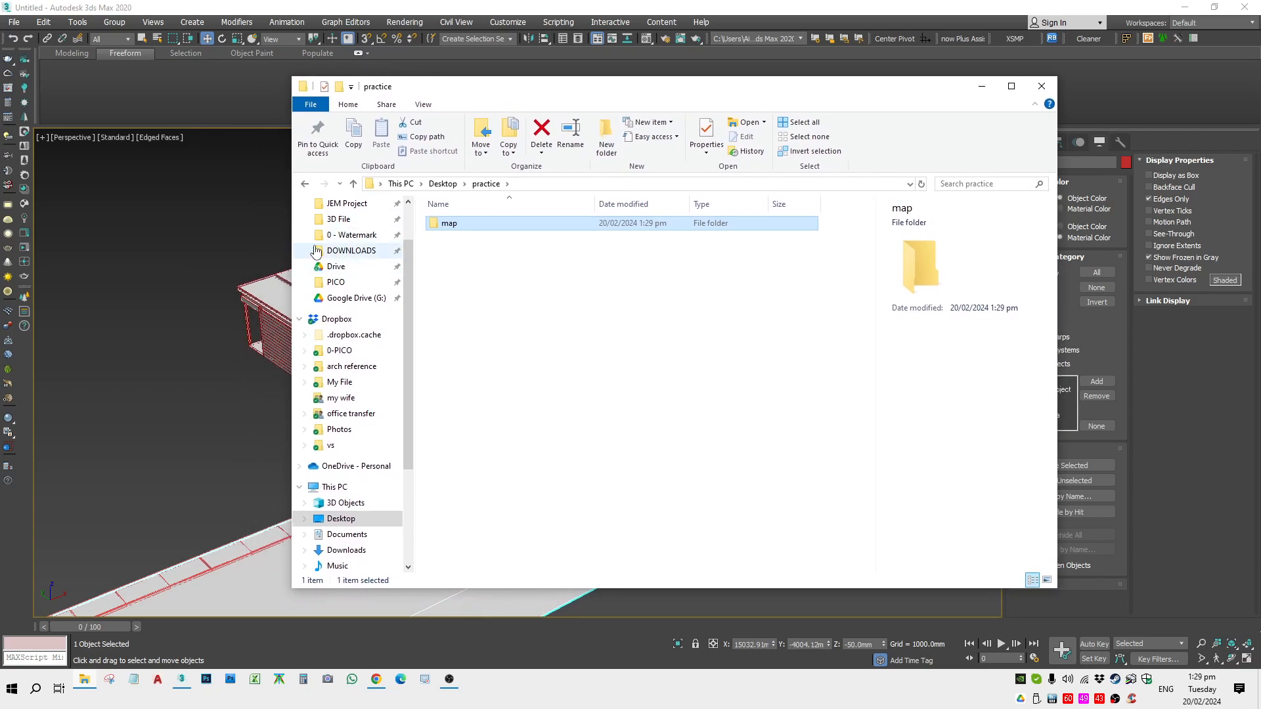
Find the map folder of the Norwich - Gebbie Development project in BB Project and copy the r1 image
scroll(341, 256, "up", 3)
left_click(354, 230)
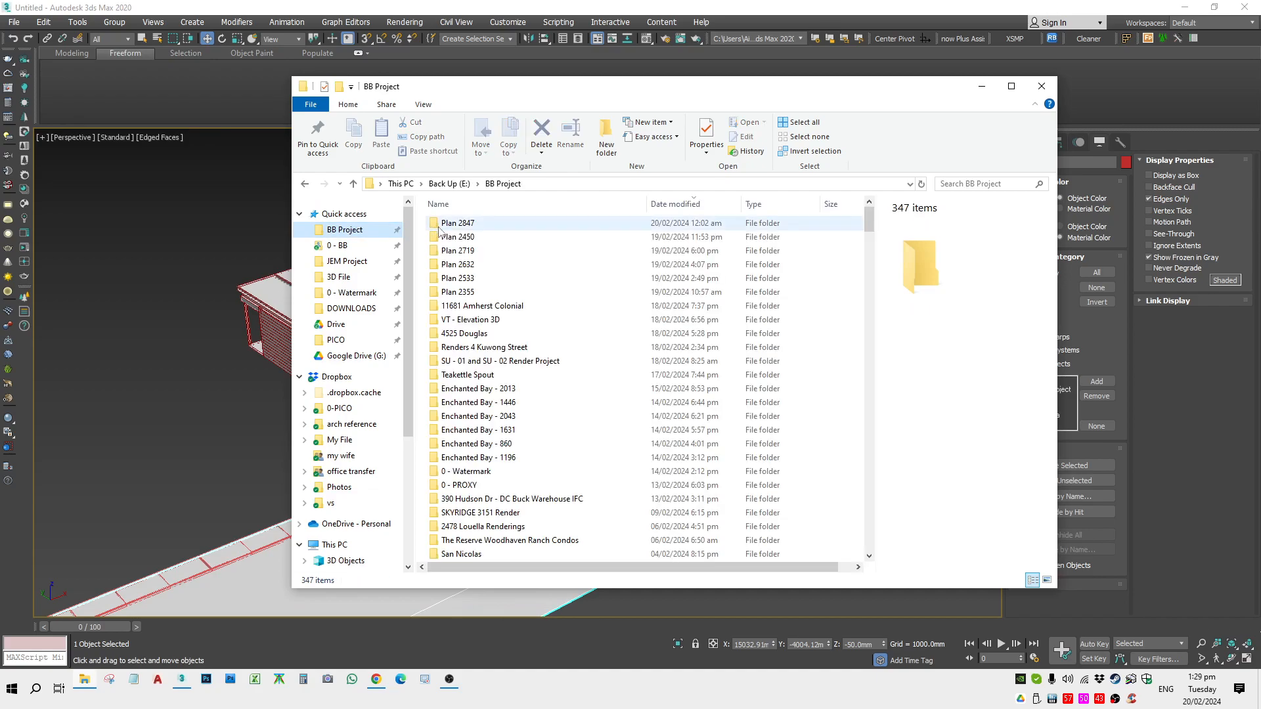
left_click(477, 220)
double_click(477, 220)
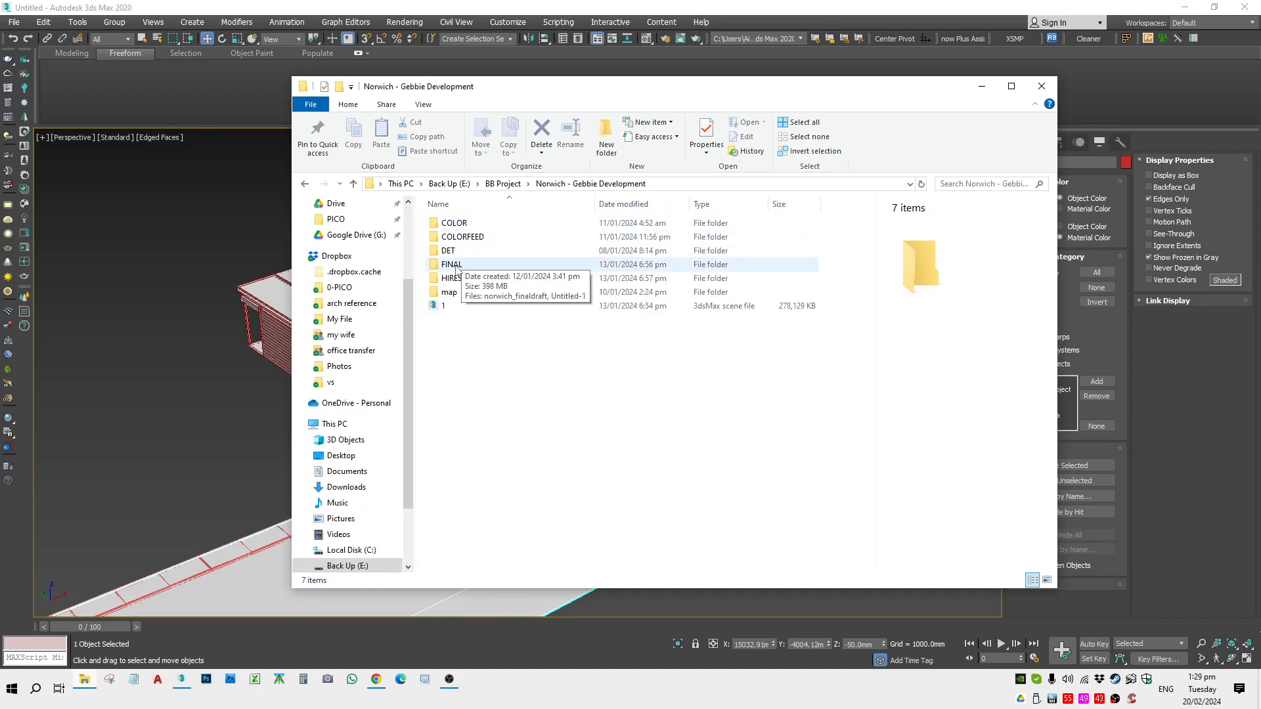
double_click(449, 289)
left_click_drag(456, 288, 552, 216)
left_click(511, 294)
left_click(457, 234)
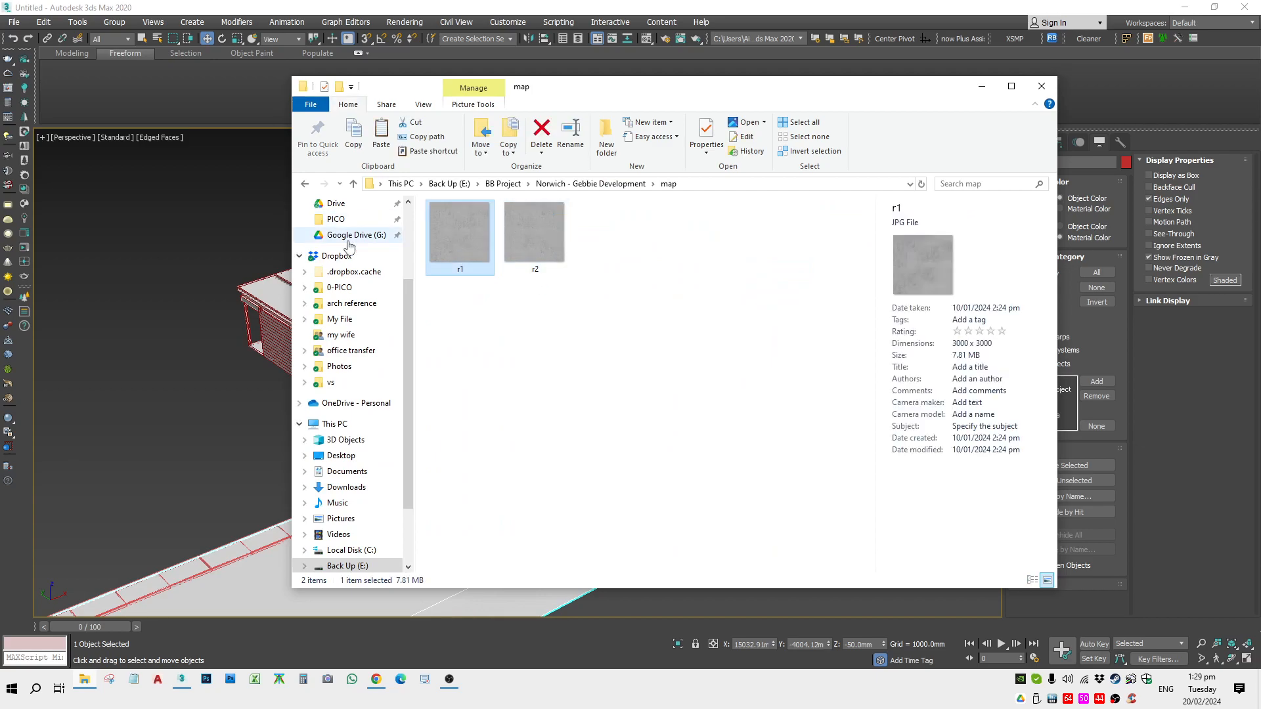
Paste the r1 image into the map folder of Desktop practice and show the folder as thumbnails
left_click(341, 455)
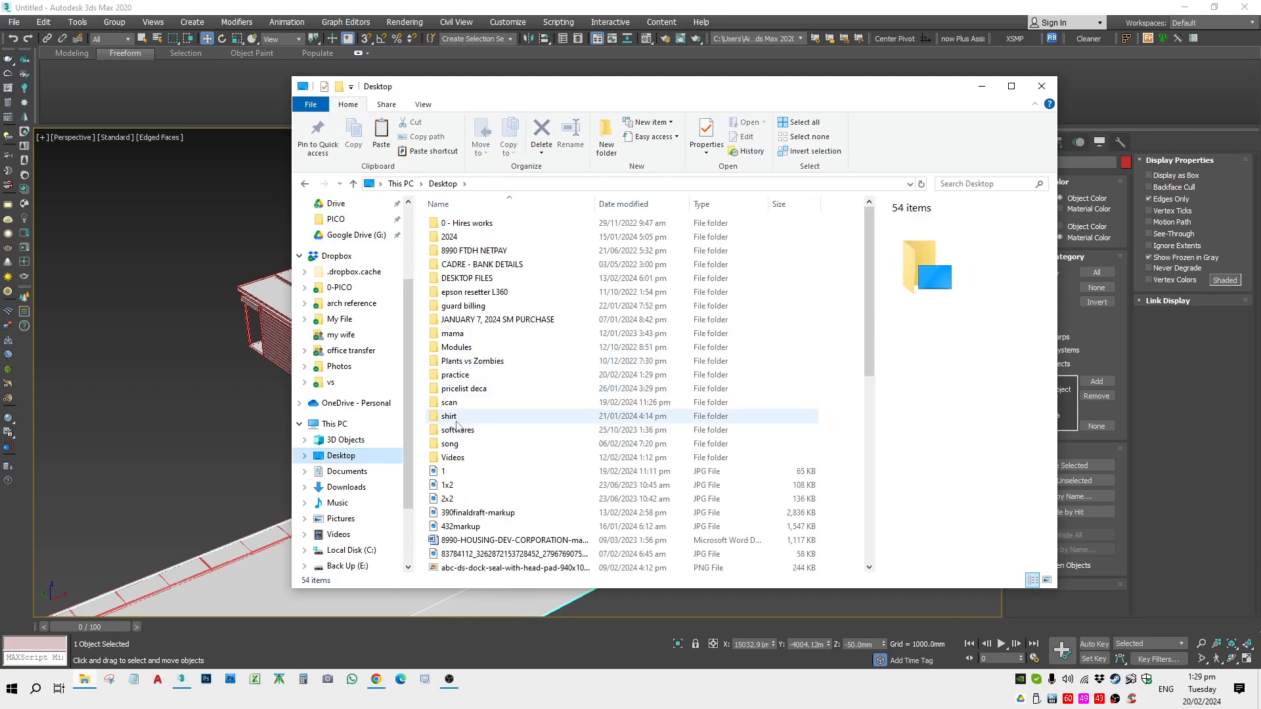
double_click(455, 374)
double_click(449, 223)
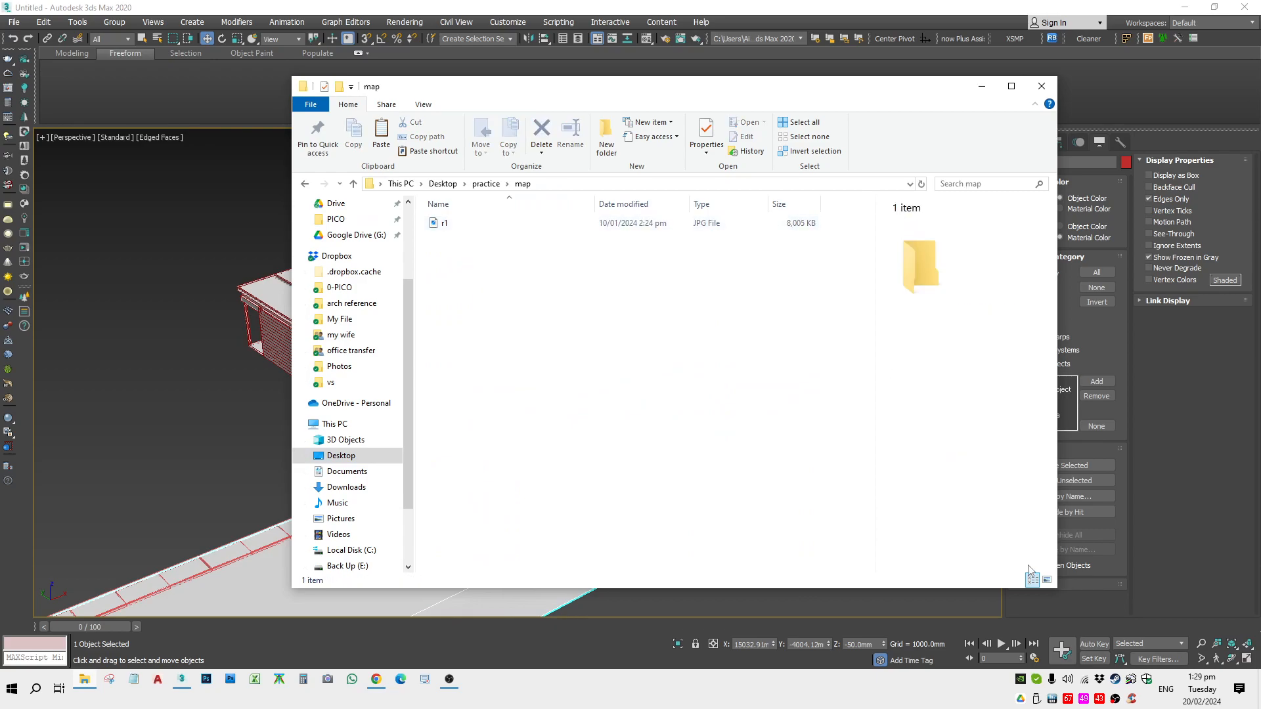
left_click(1047, 580)
Find the MAP folder of Plan 2355 in BB Project and copy the 5652-bump image
scroll(365, 262, "up", 3)
left_click(365, 229)
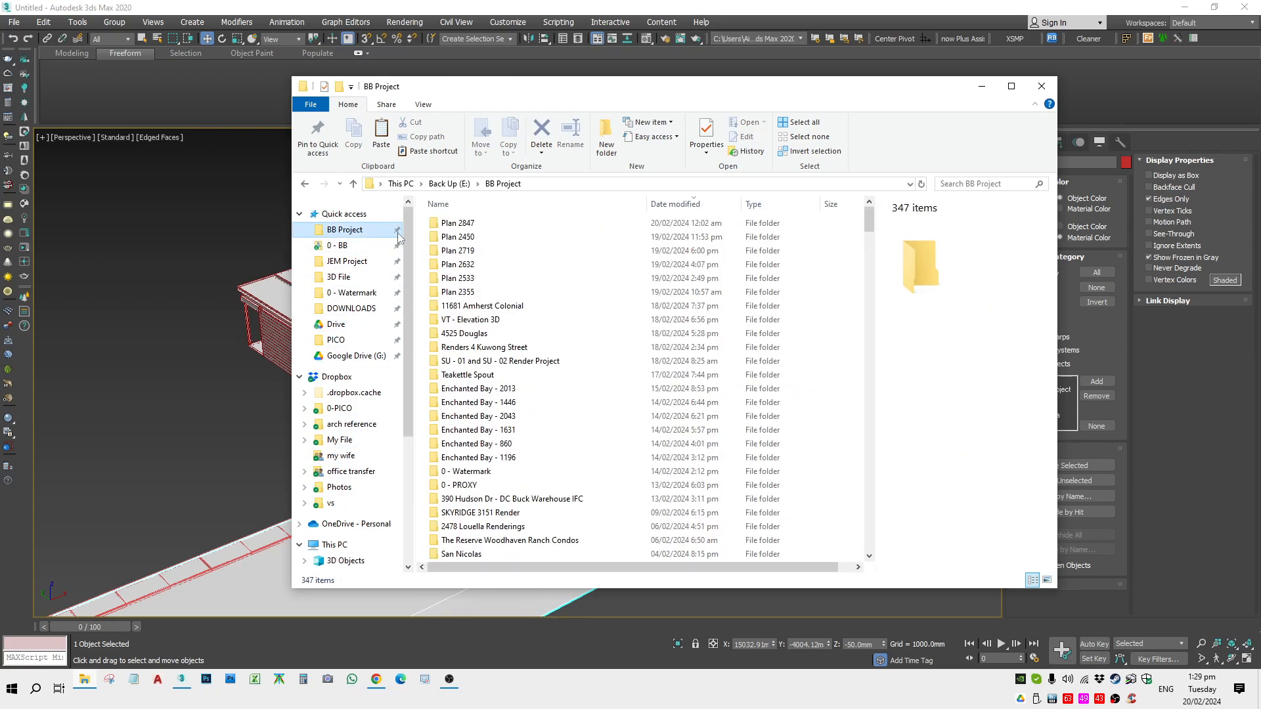
double_click(453, 223)
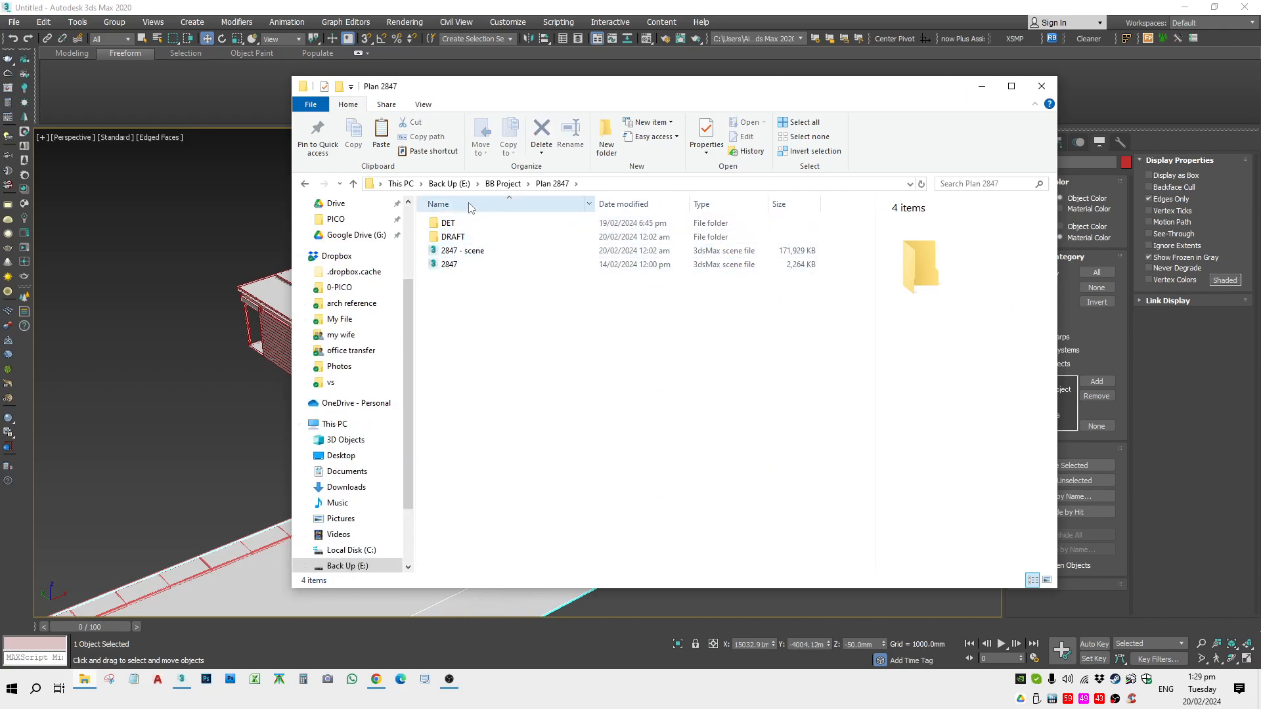
left_click(499, 186)
double_click(465, 292)
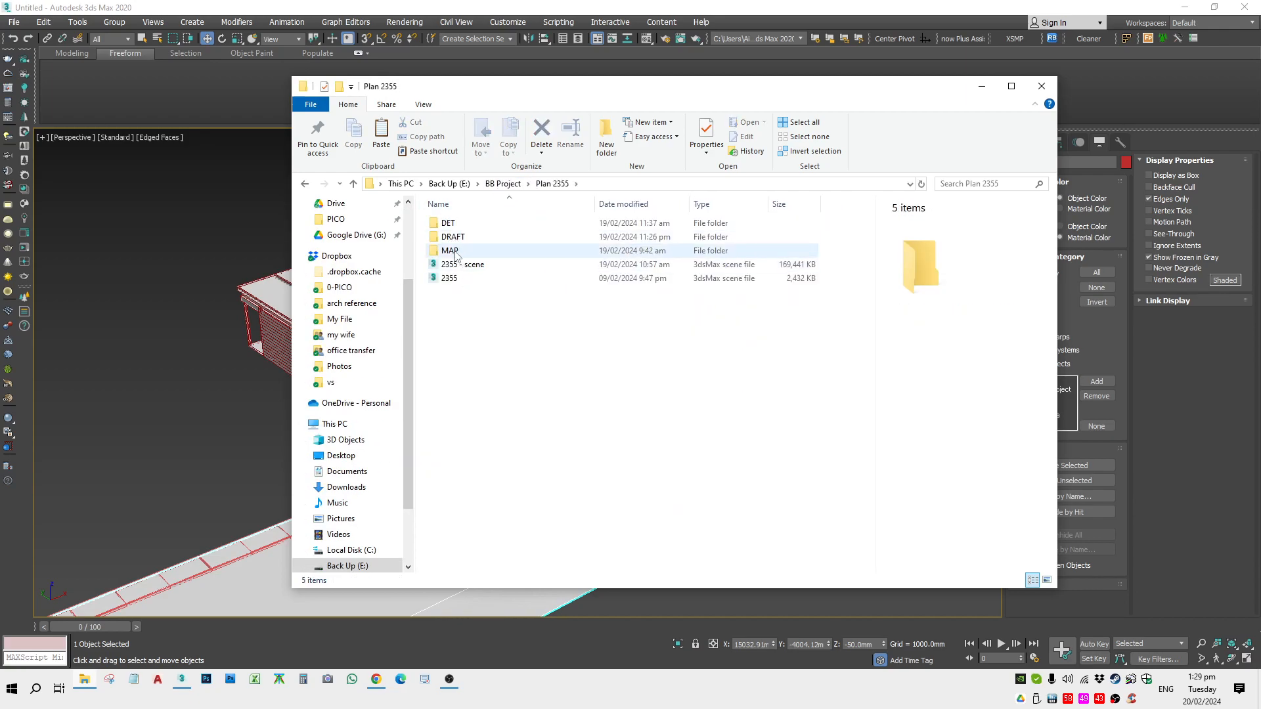
double_click(454, 252)
left_click(456, 225)
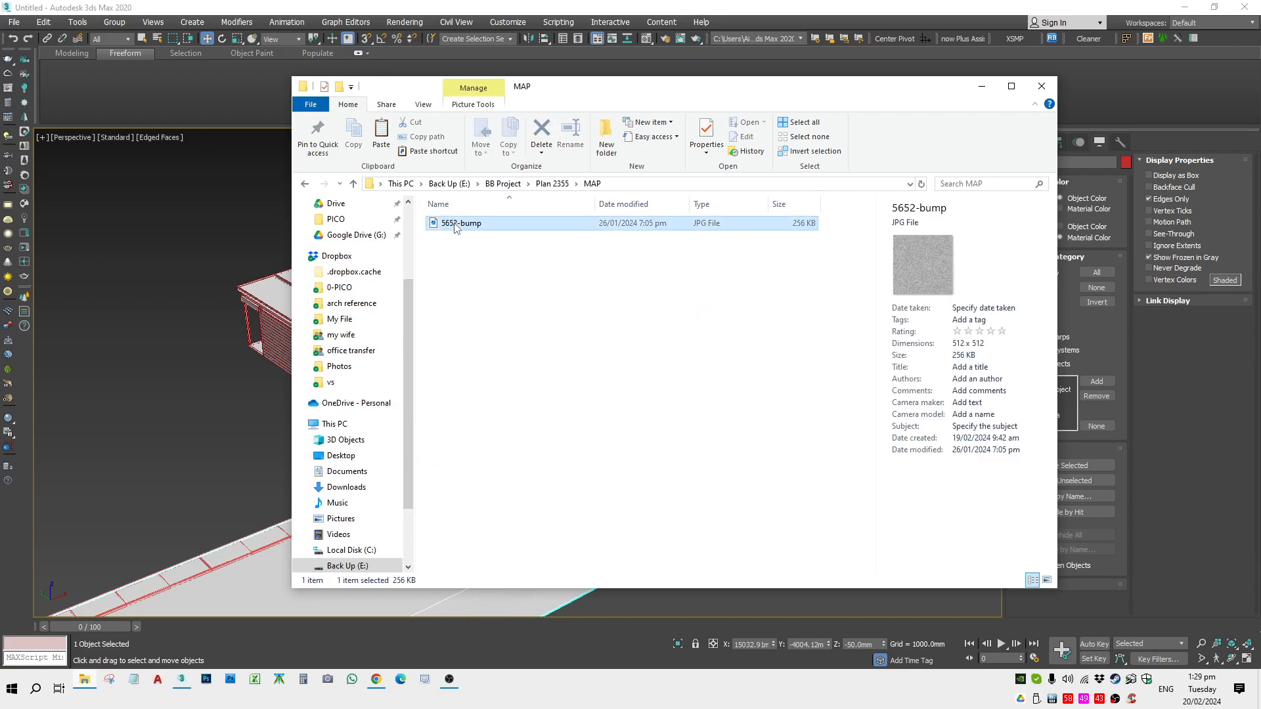
left_click(1046, 579)
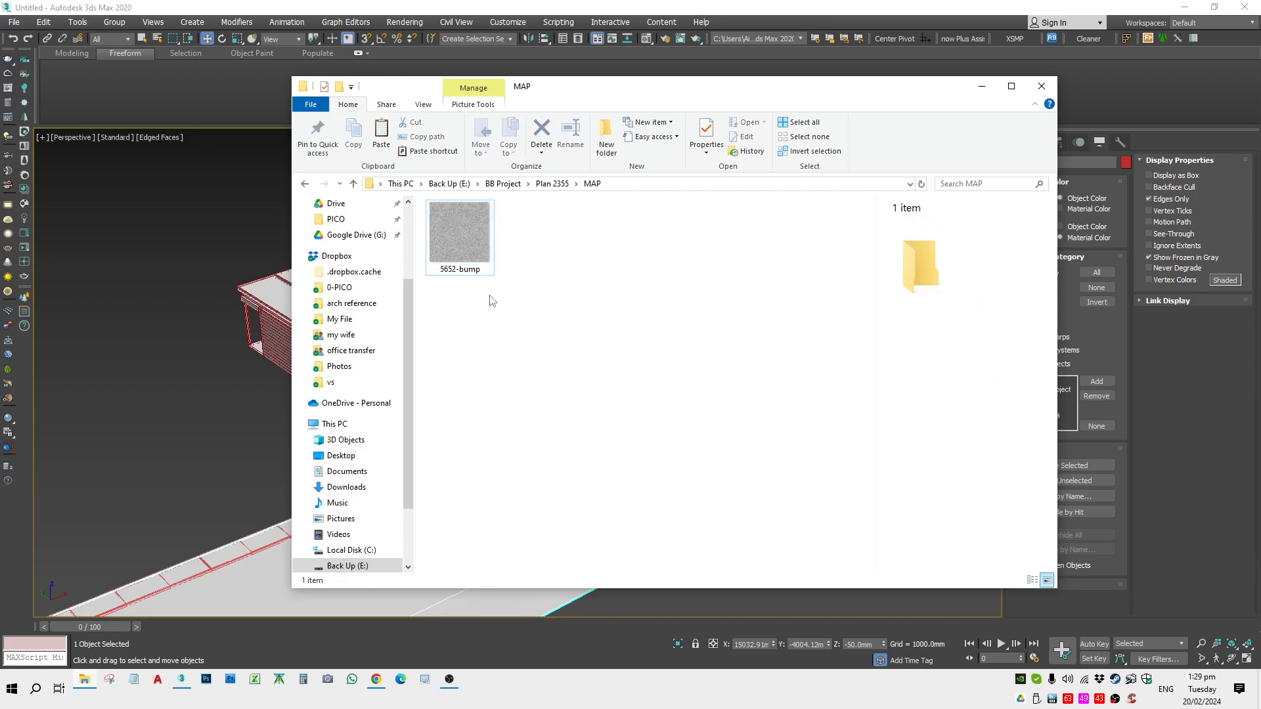
scroll(379, 260, "up", 3)
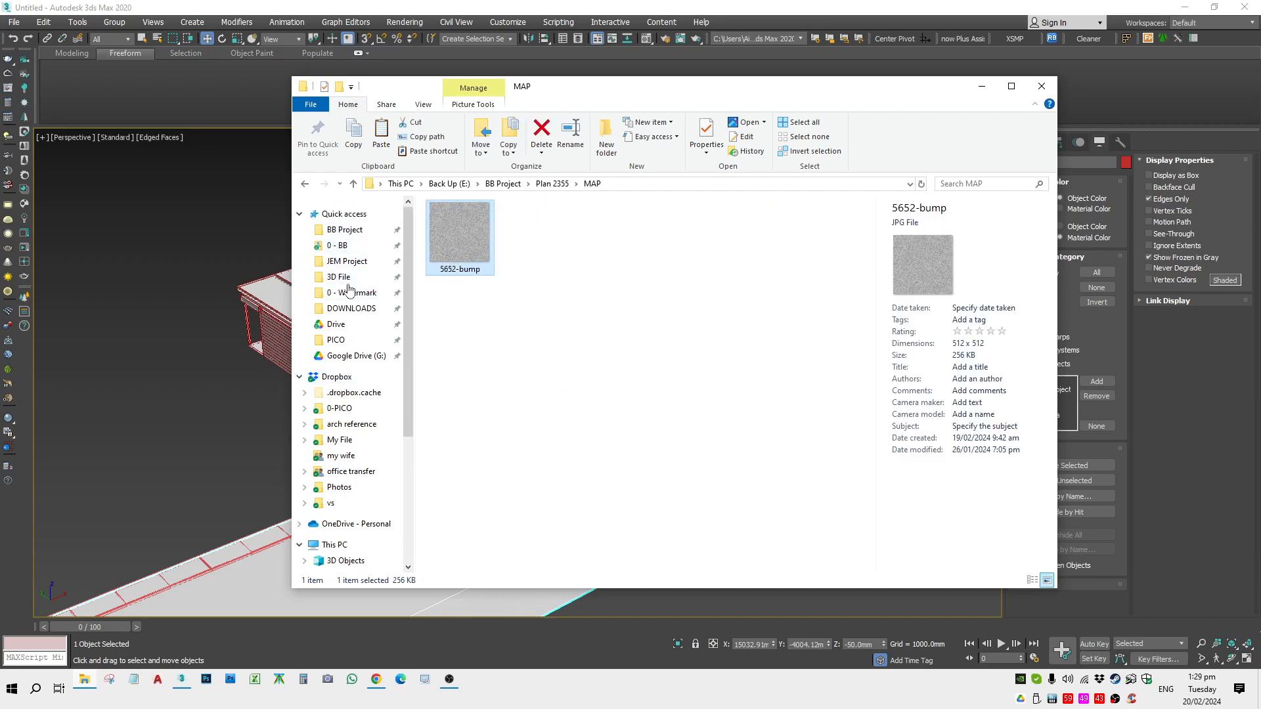
Paste the 5652-bump image into the map folder of Desktop practice
scroll(354, 477, "down", 2)
left_click(342, 487)
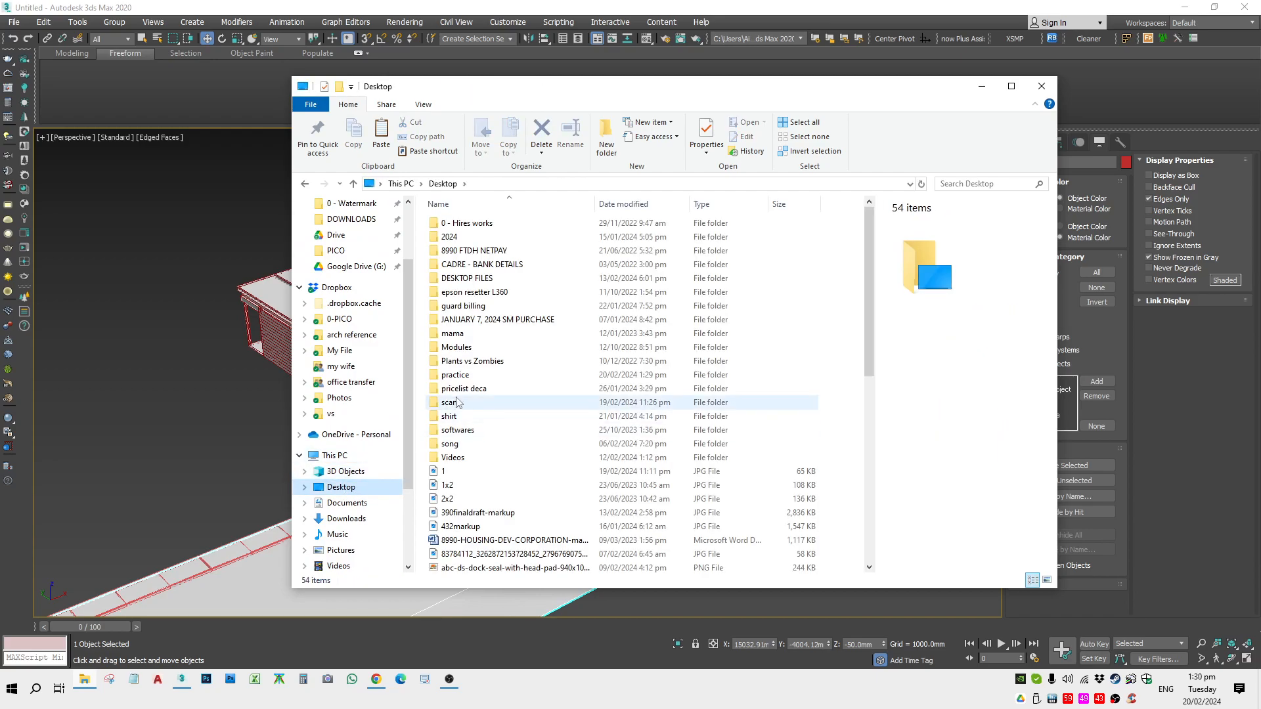
double_click(452, 392)
double_click(447, 226)
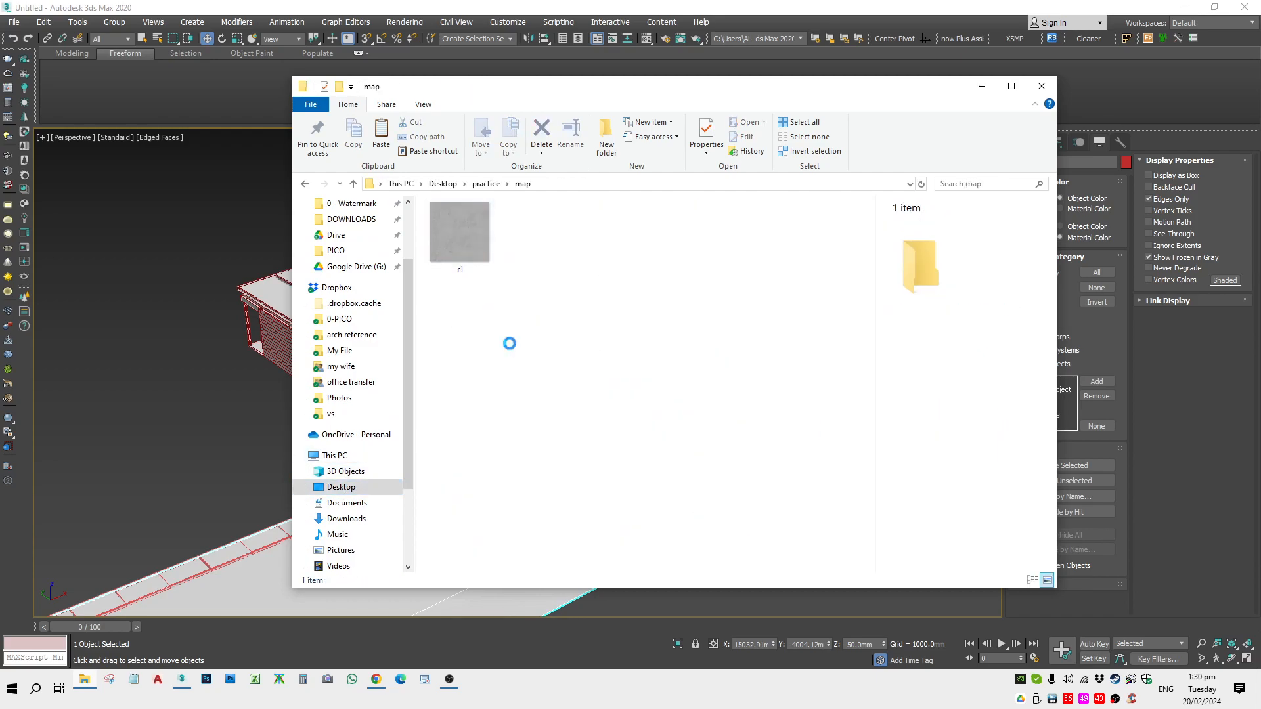
key("ctrl+v")
left_click(546, 338)
left_click(625, 357)
left_click_drag(625, 357, 408, 219)
left_click(542, 341)
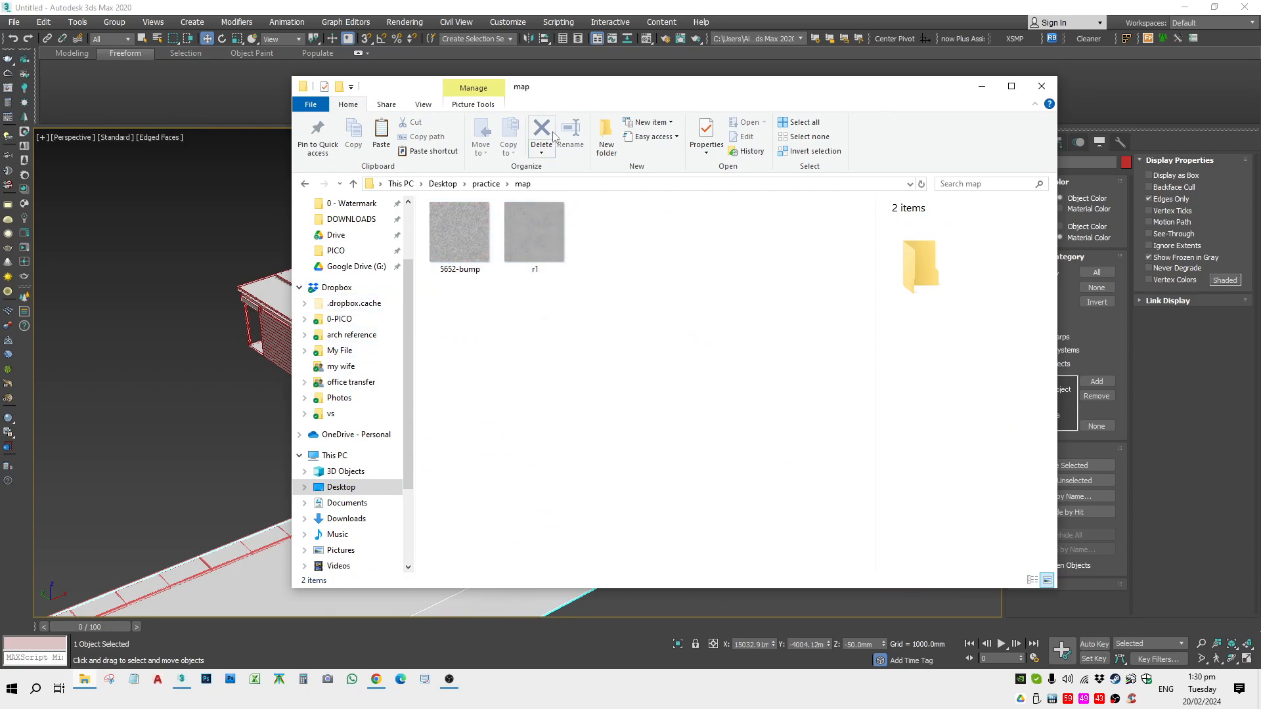
Switch back to 3ds Max, select the road and show the scene through the Corona camera
left_click_drag(596, 91, 999, 129)
left_click(755, 5)
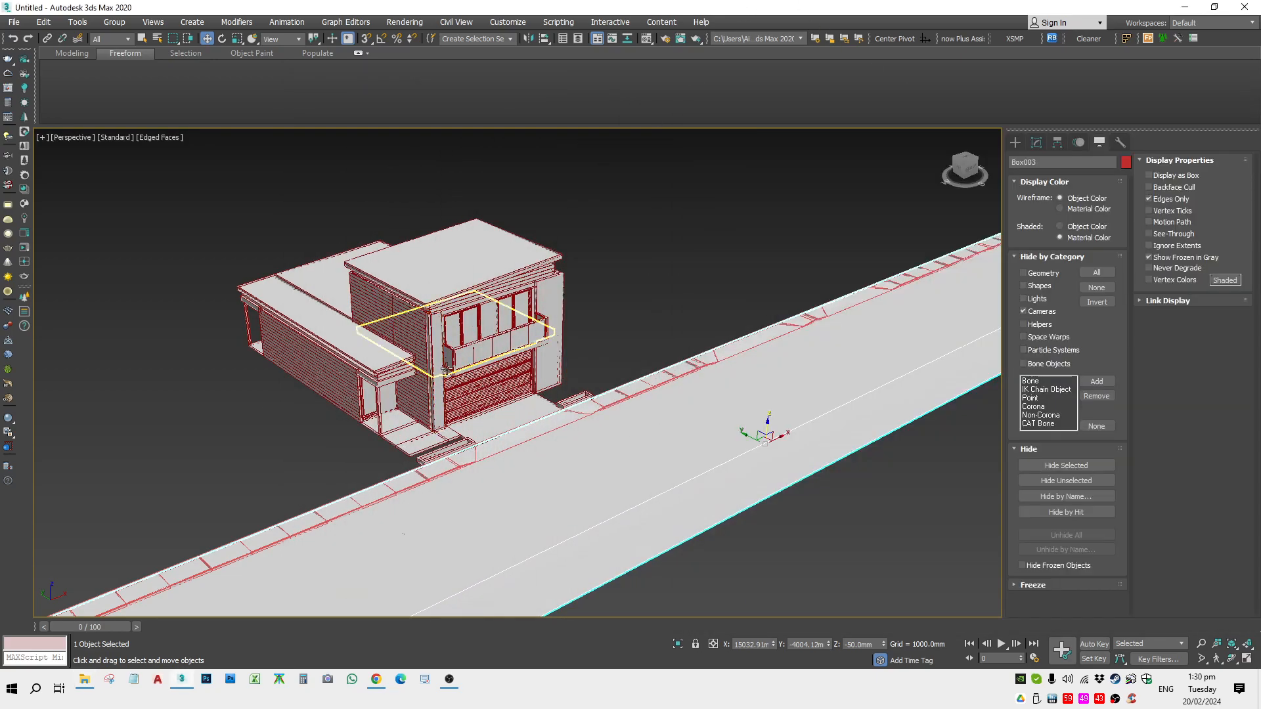
left_click(480, 355)
left_click(585, 465)
middle_click_drag(589, 466, 524, 467, "alt")
scroll(500, 489, "up", 3)
scroll(499, 488, "up", 3)
scroll(559, 450, "down", 5)
key("c")
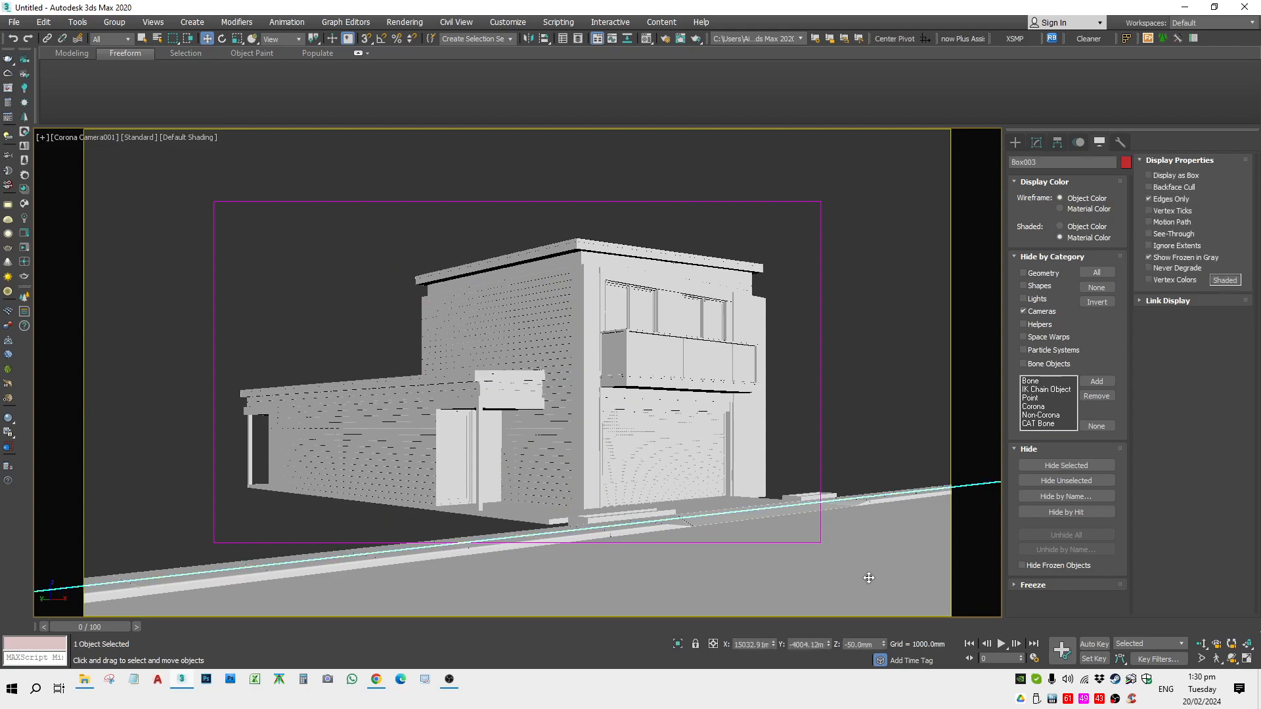
Open the Material Editor and assign CRN.Material #2 to the road
key("m")
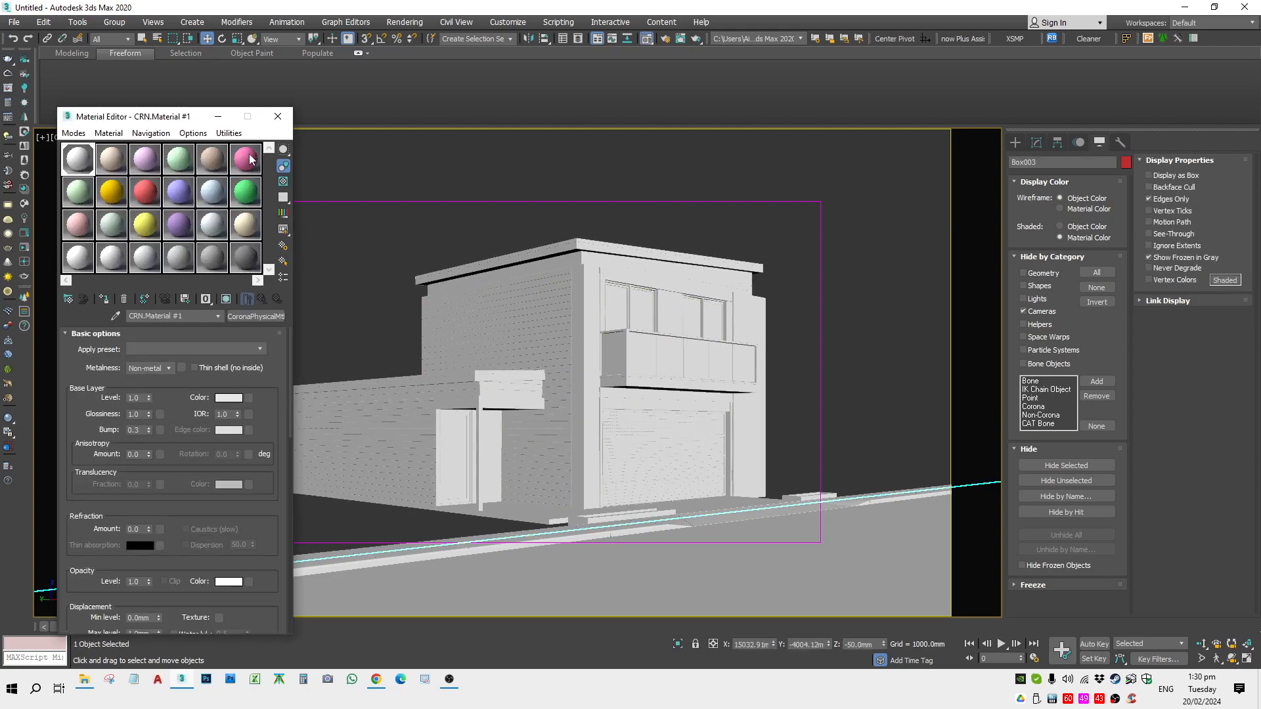
left_click_drag(183, 118, 167, 87)
left_click(97, 131)
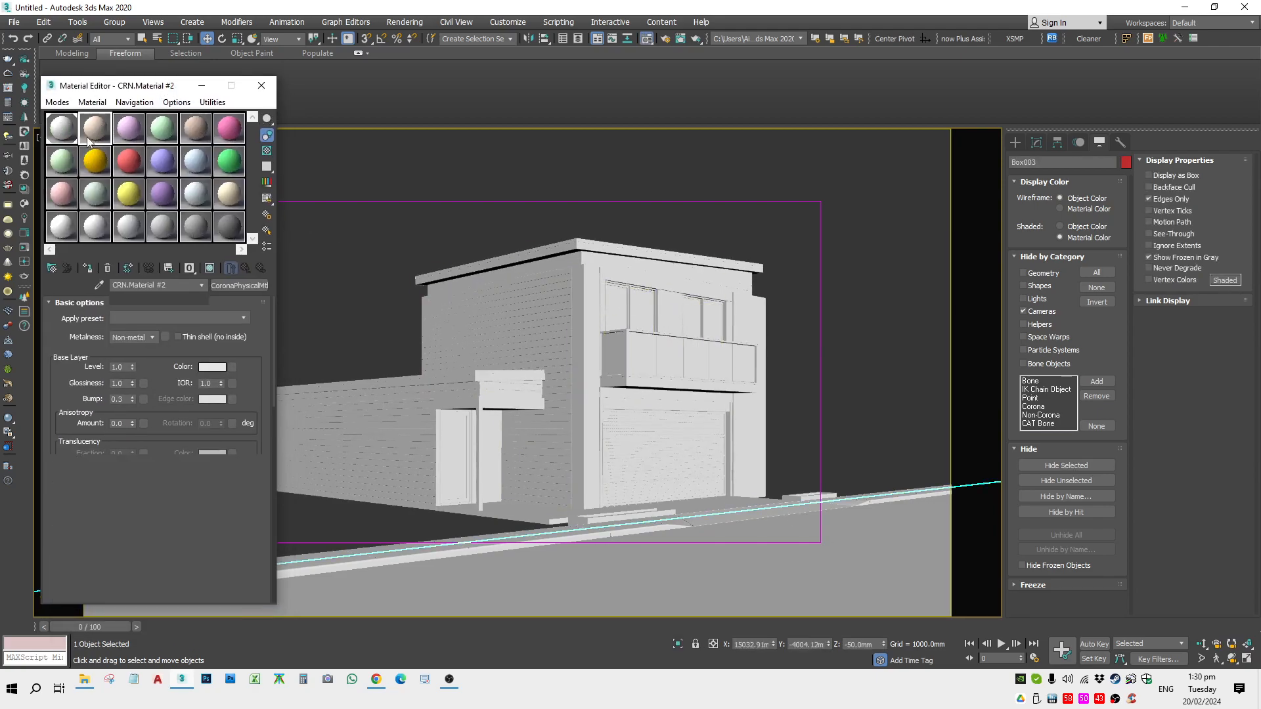
left_click_drag(598, 482, 804, 559)
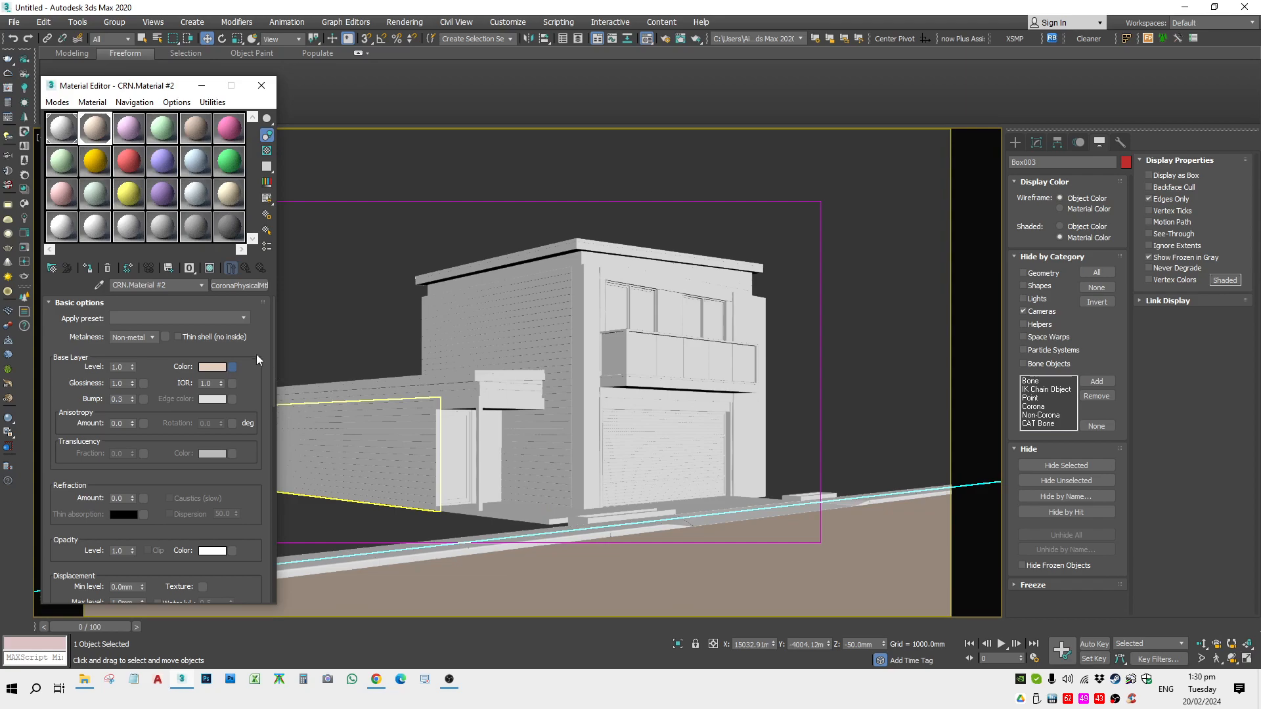
Add a CoronaBitmap map to the base color of CRN.Material #2
left_click(233, 366)
left_click(709, 203)
left_click(709, 203)
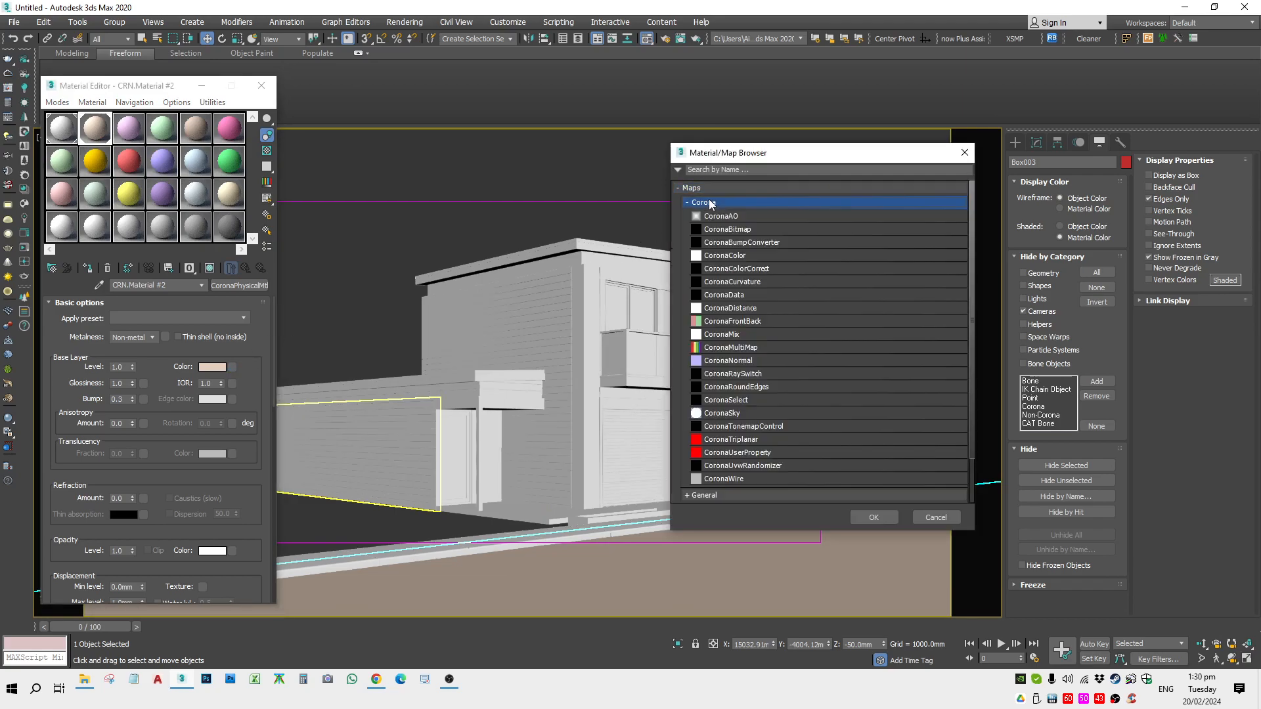
double_click(733, 231)
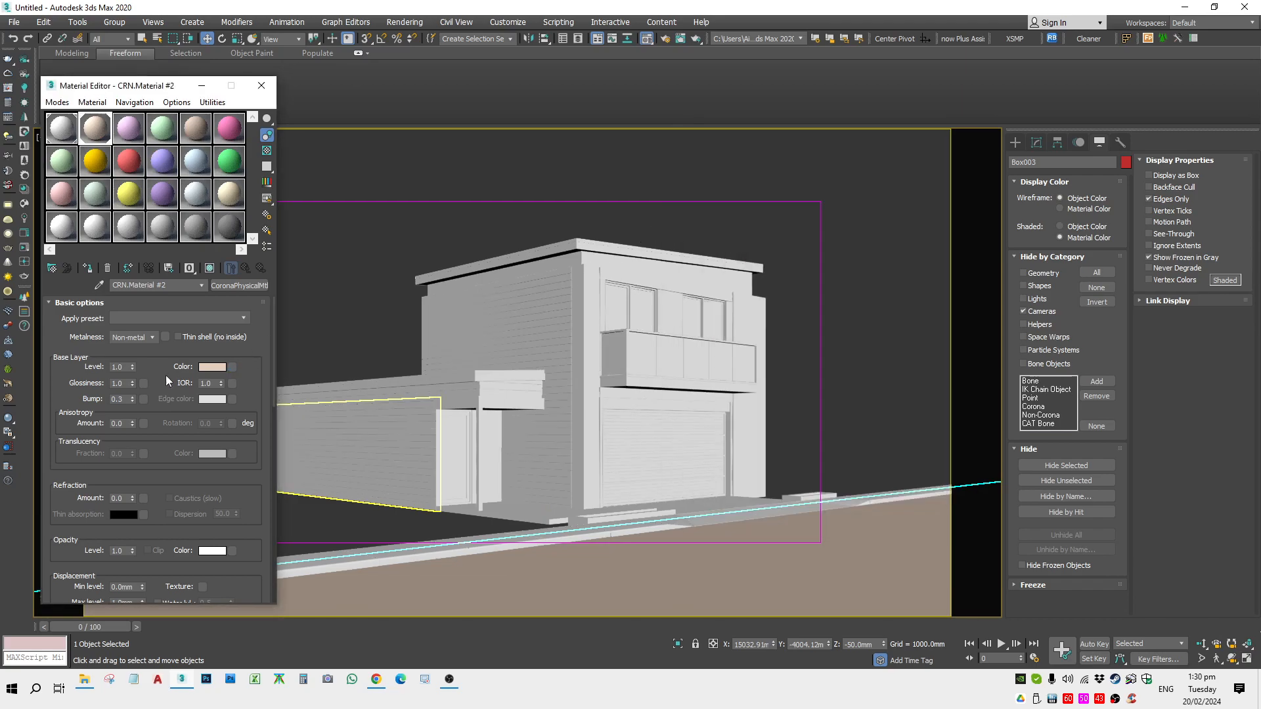
Load r1.jpg from the practice map folder on the Desktop into the bitmap and enable real-world scale
left_click(253, 141)
left_click(254, 181)
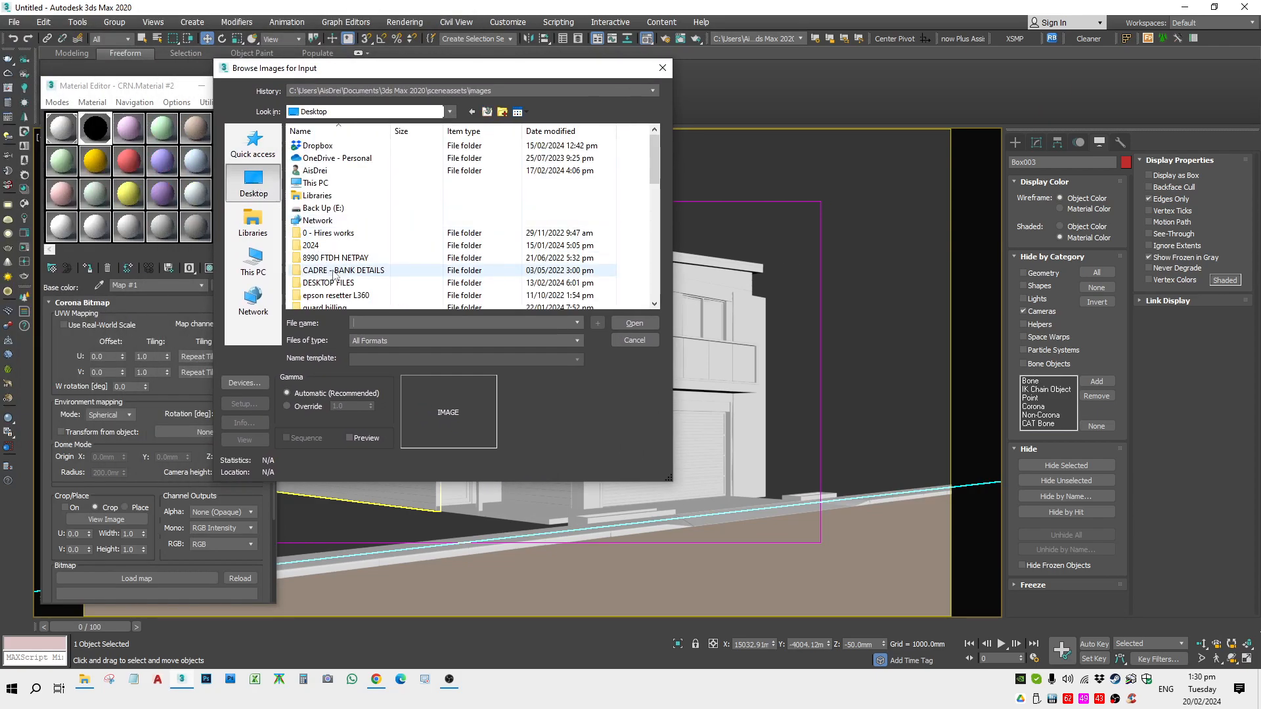
scroll(326, 153, "down", 6)
double_click(317, 146)
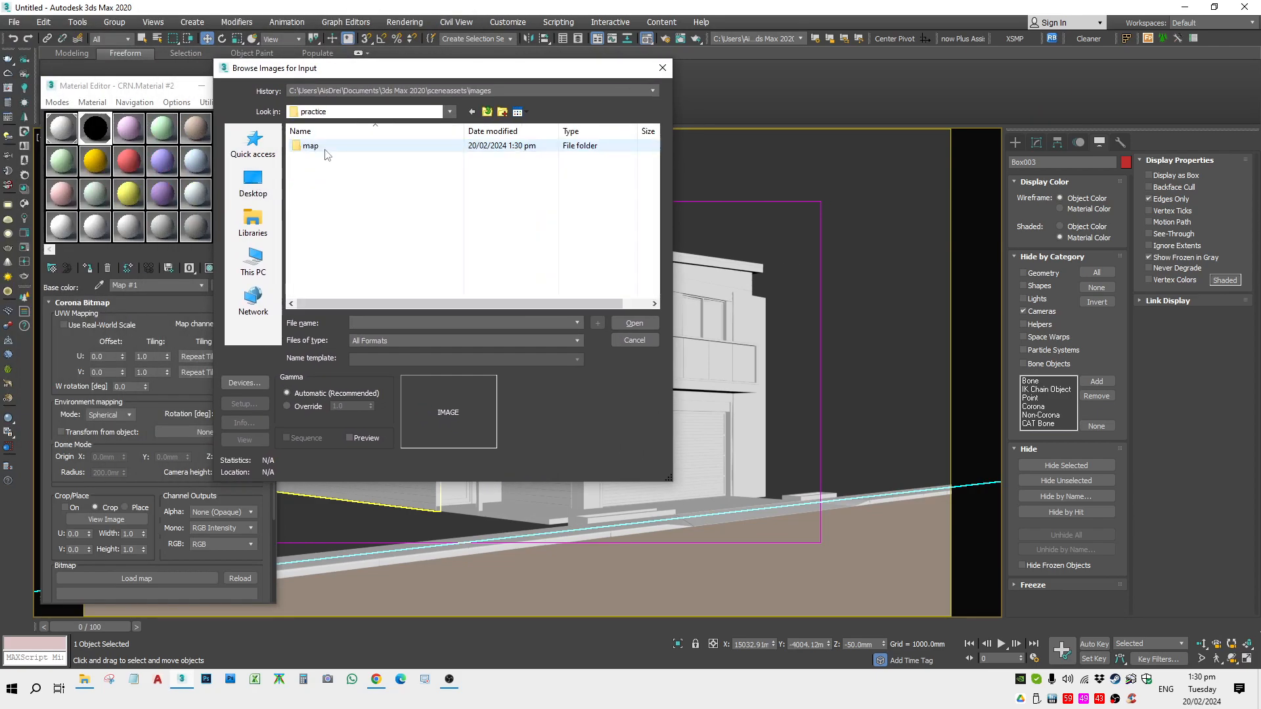
double_click(322, 151)
left_click(387, 169)
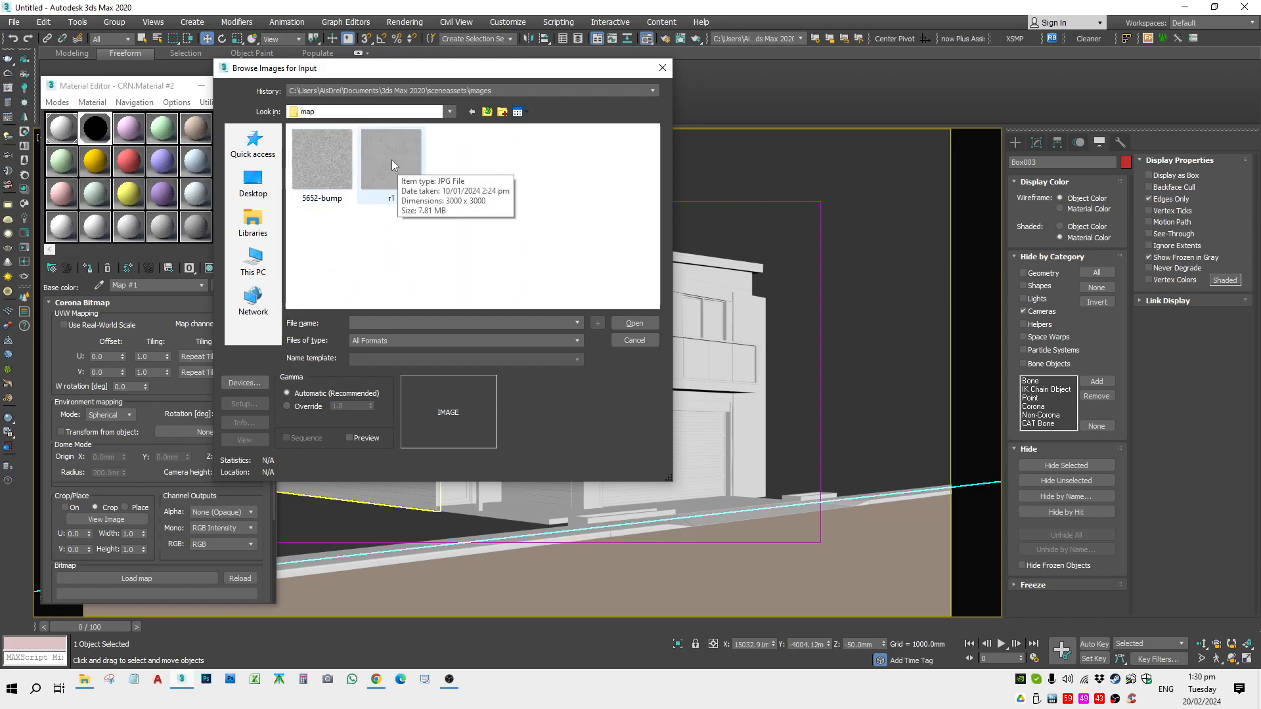
double_click(393, 163)
left_click(109, 324)
Select the road and remove its existing UVW Map modifier
left_click(1037, 142)
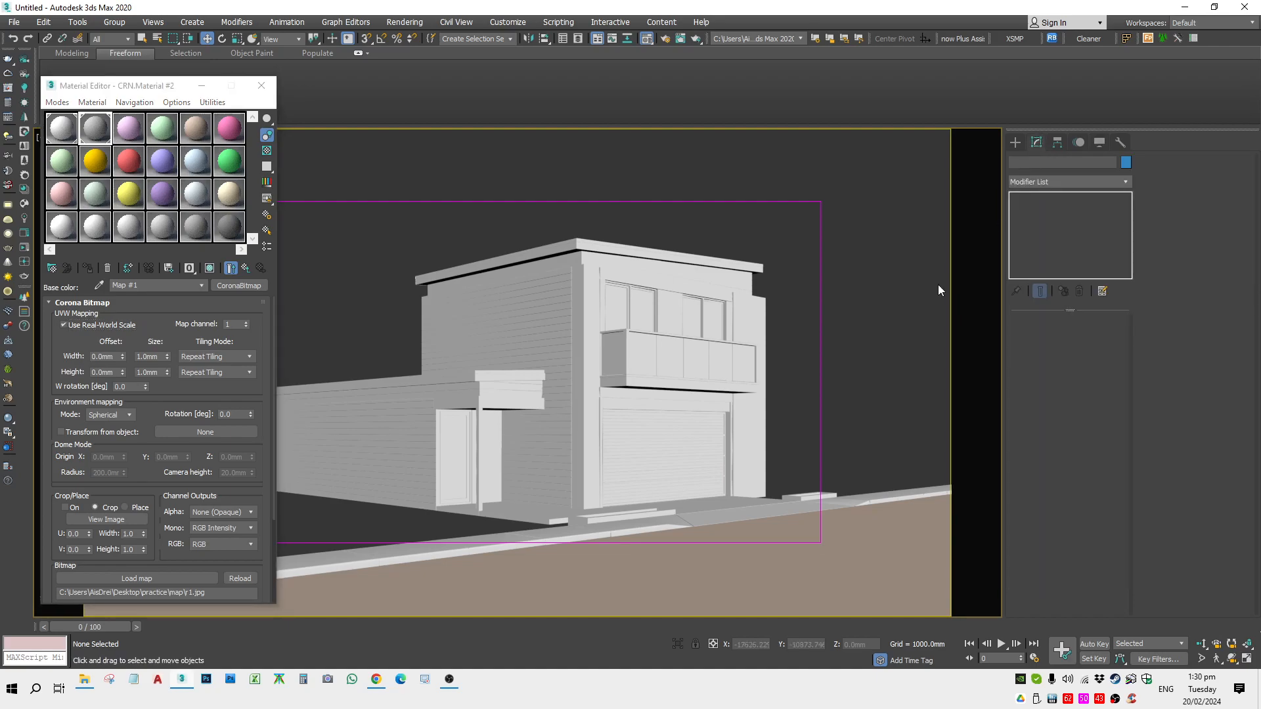
left_click(887, 573)
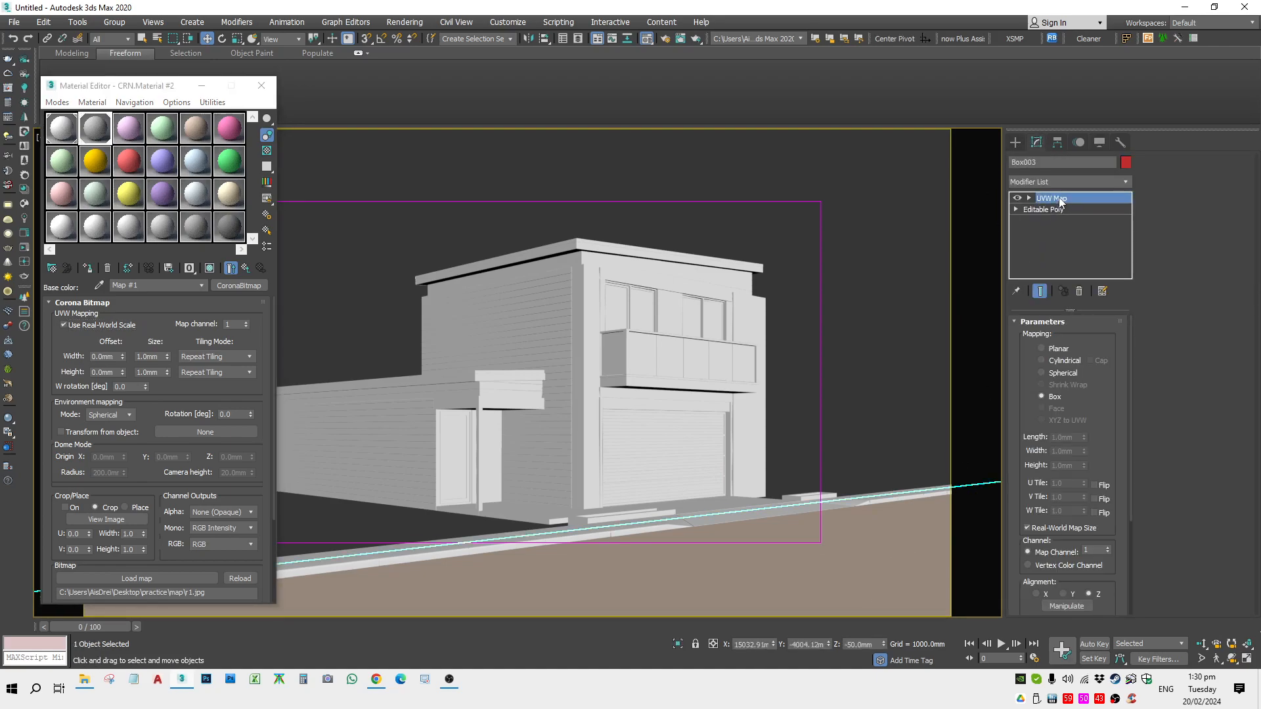
left_click(1079, 291)
Add a new UVW Map modifier to the road and set its mapping type to Box
left_click(1068, 181)
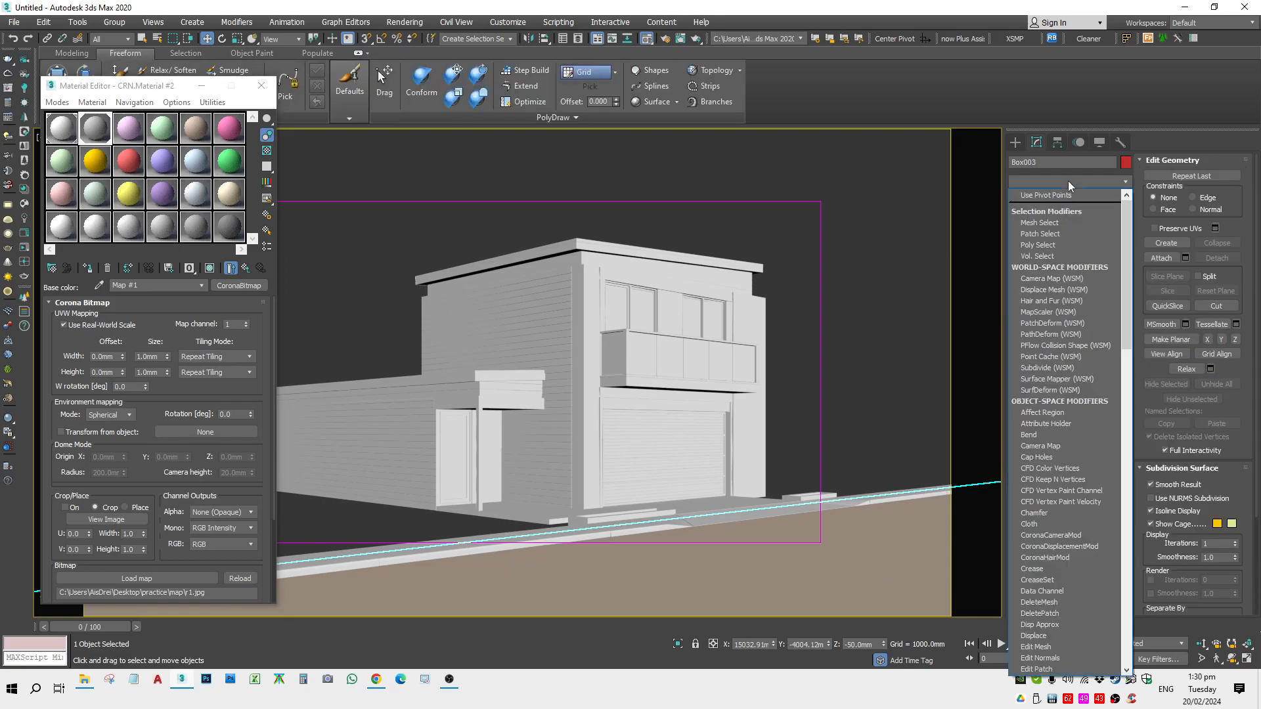
left_click(1067, 181)
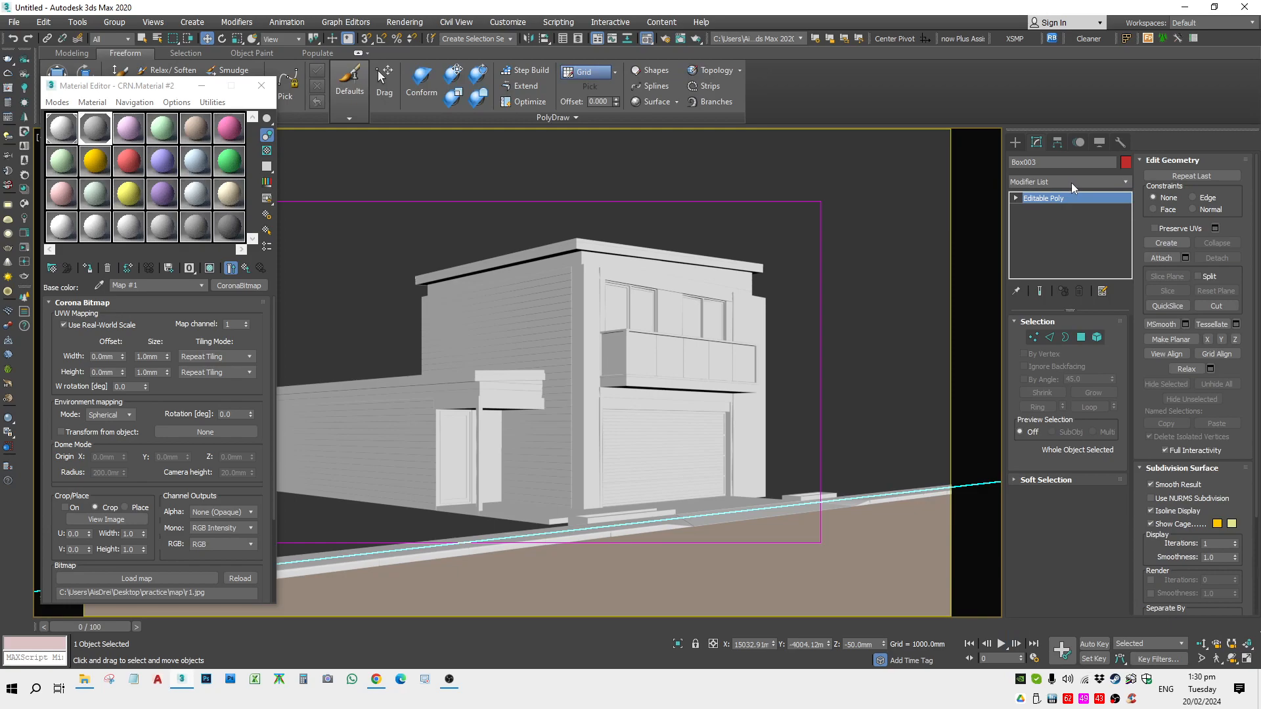
left_click(1070, 183)
key("u")
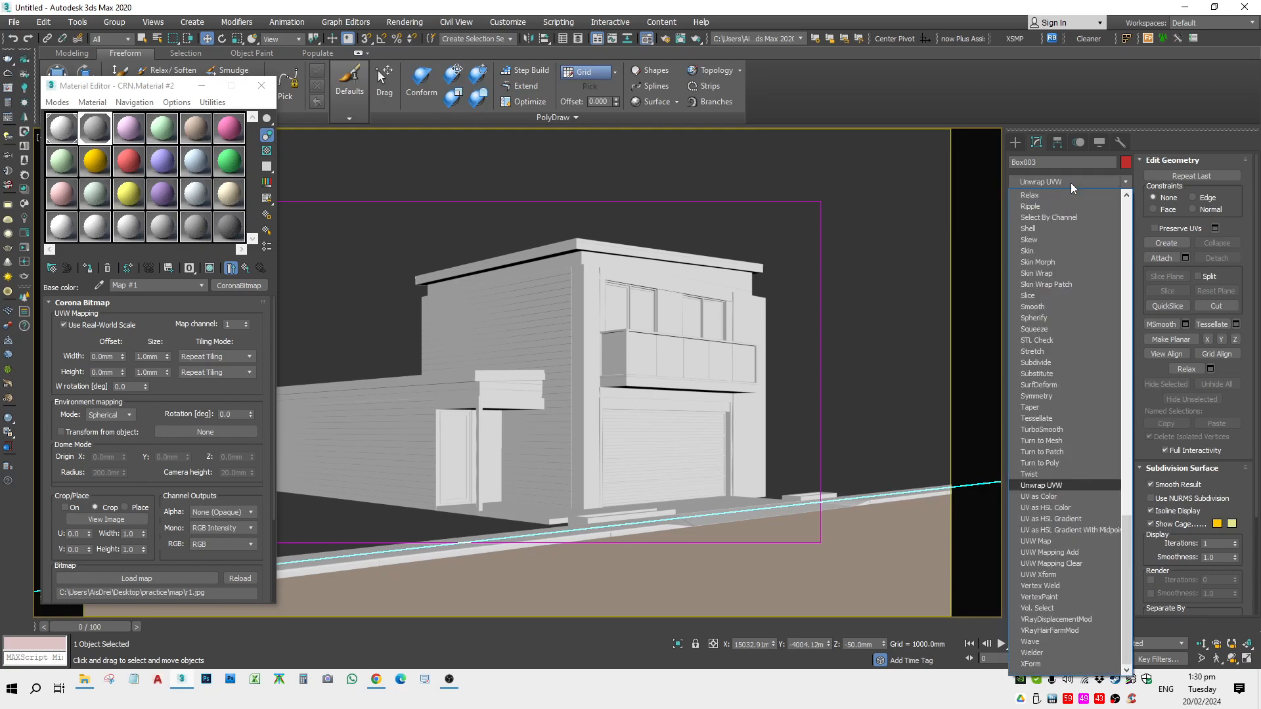
left_click(1049, 541)
left_click(1053, 396)
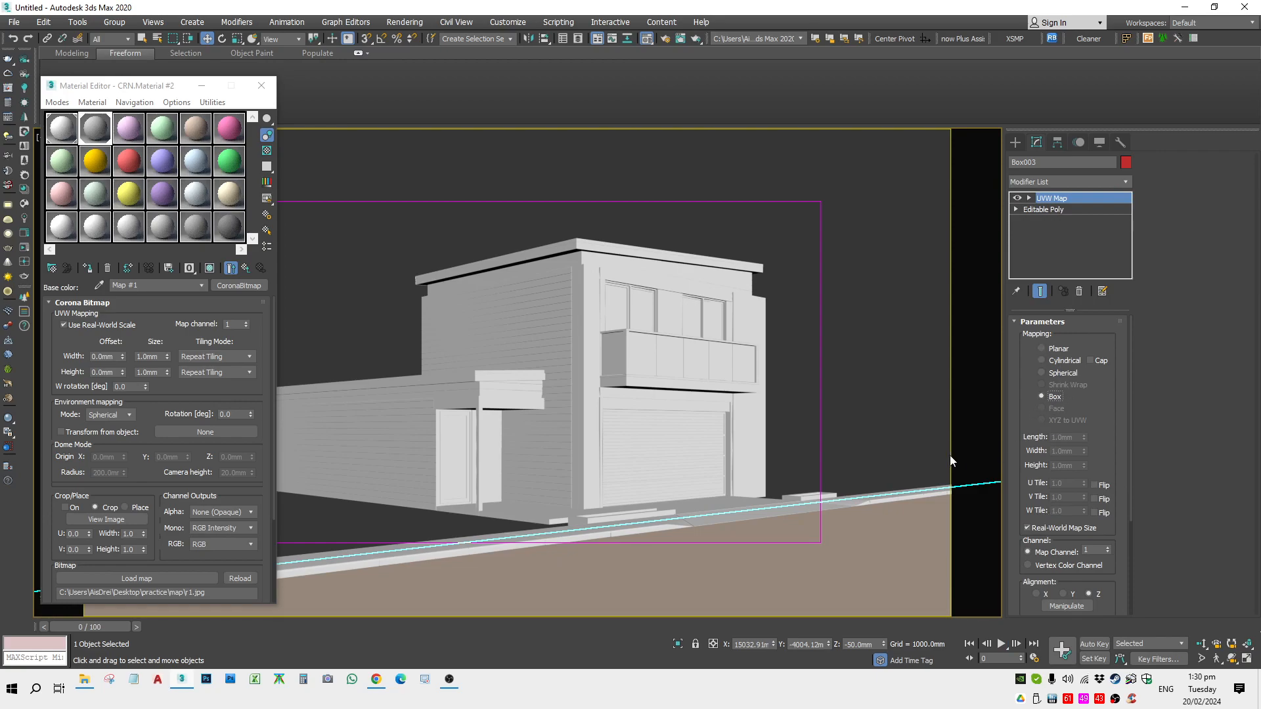
Leave the camera view for an elevated view of the road, reselect the road and show its bitmap shaded in the viewport
left_click(856, 387)
key("t")
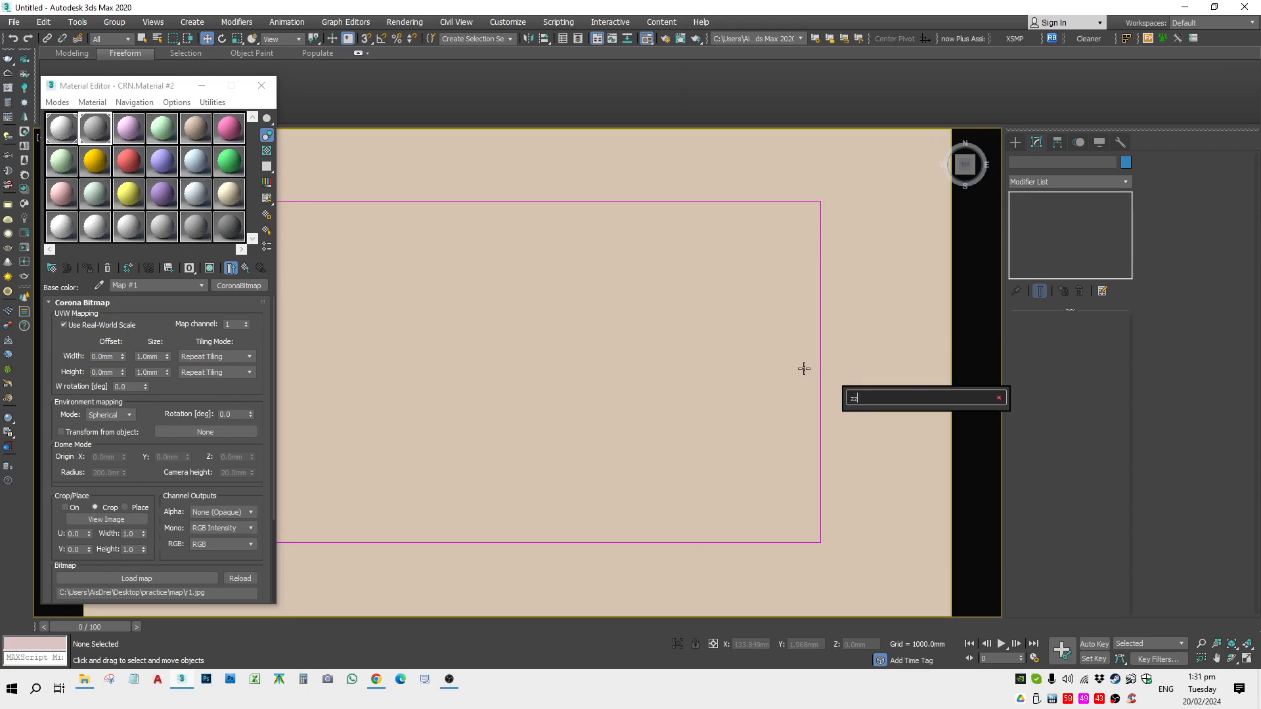
key("z")
scroll(796, 366, "down", 3)
left_click(677, 398)
scroll(679, 398, "up", 4)
middle_click_drag(679, 399, 729, 331, "alt")
scroll(681, 439, "up", 2)
middle_click_drag(692, 431, 715, 315, "alt")
scroll(716, 315, "up", 5)
middle_click_drag(476, 345, 653, 289)
scroll(684, 346, "down", 5)
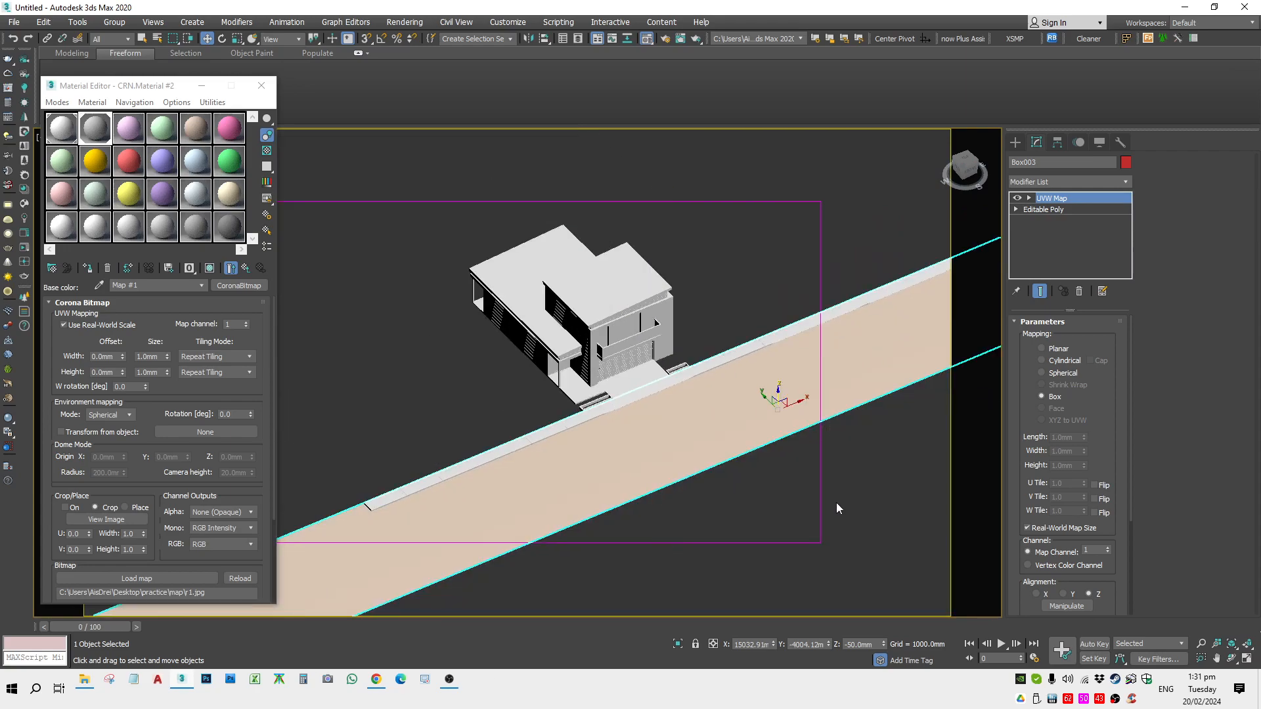
left_click(891, 501)
left_click(825, 387)
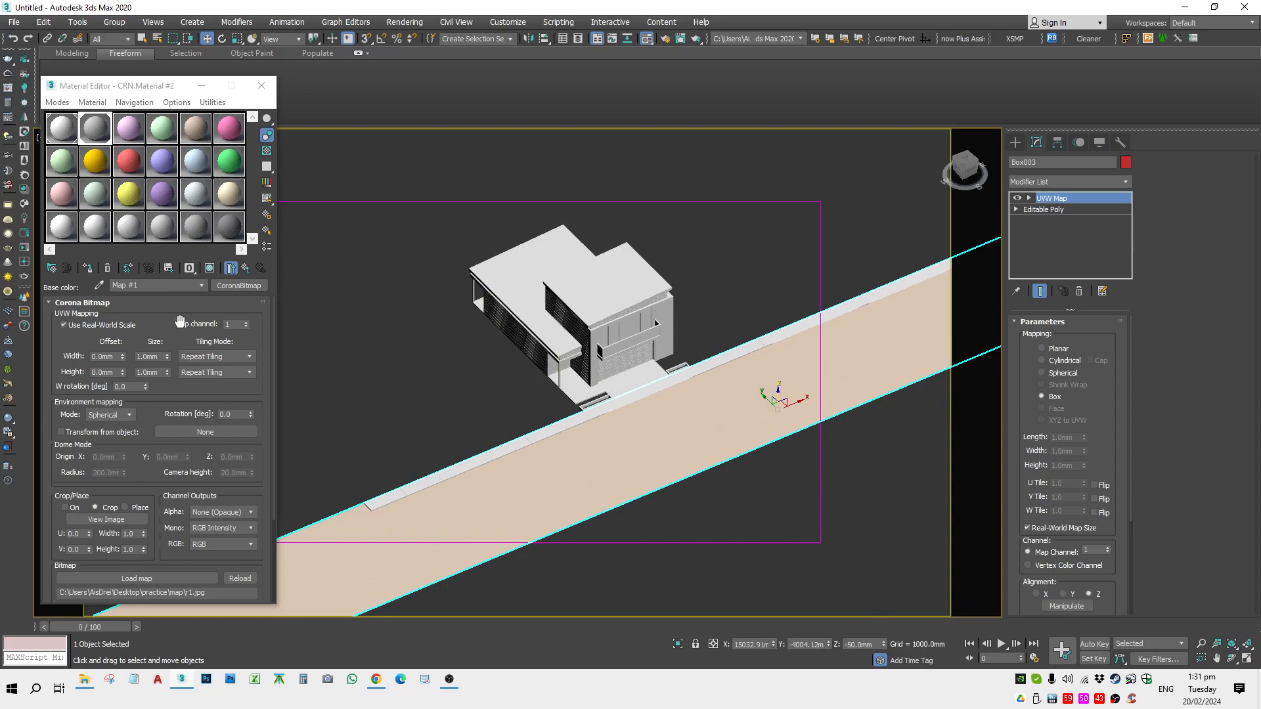
left_click(210, 268)
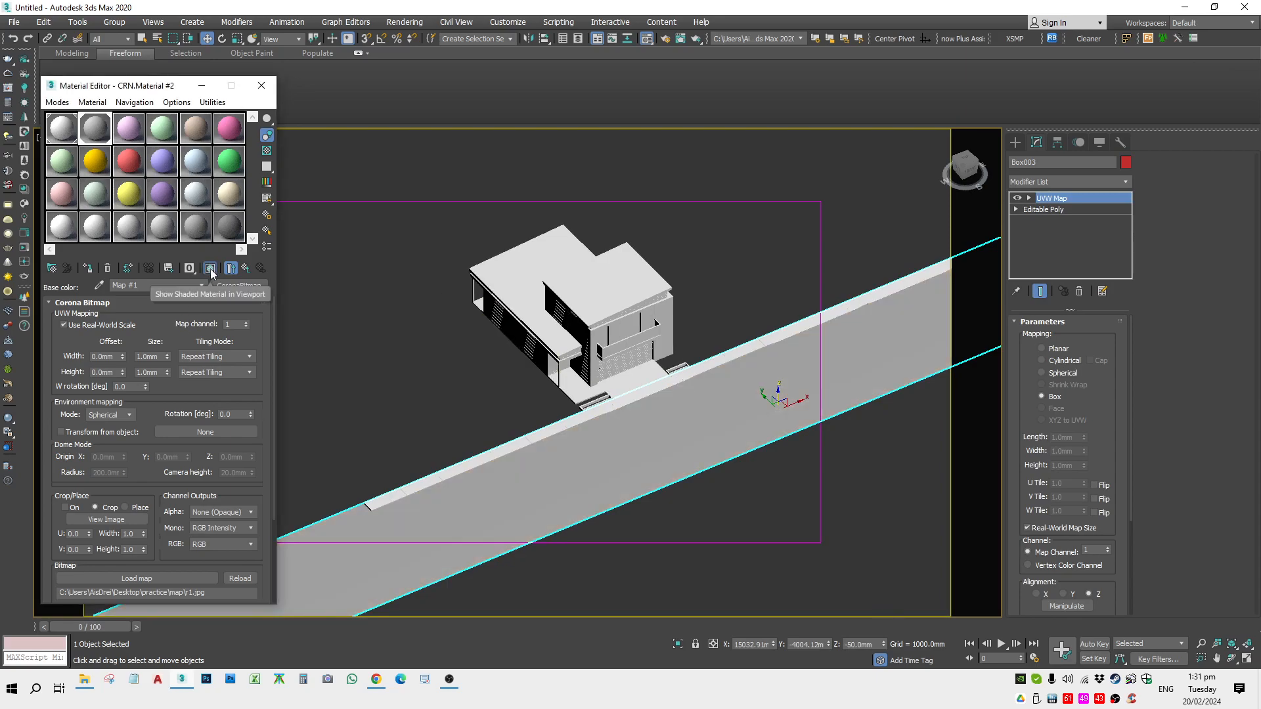
Set the road bitmap's real-world width and height to 2000 mm and examine the tiling on the road
scroll(725, 391, "up", 6)
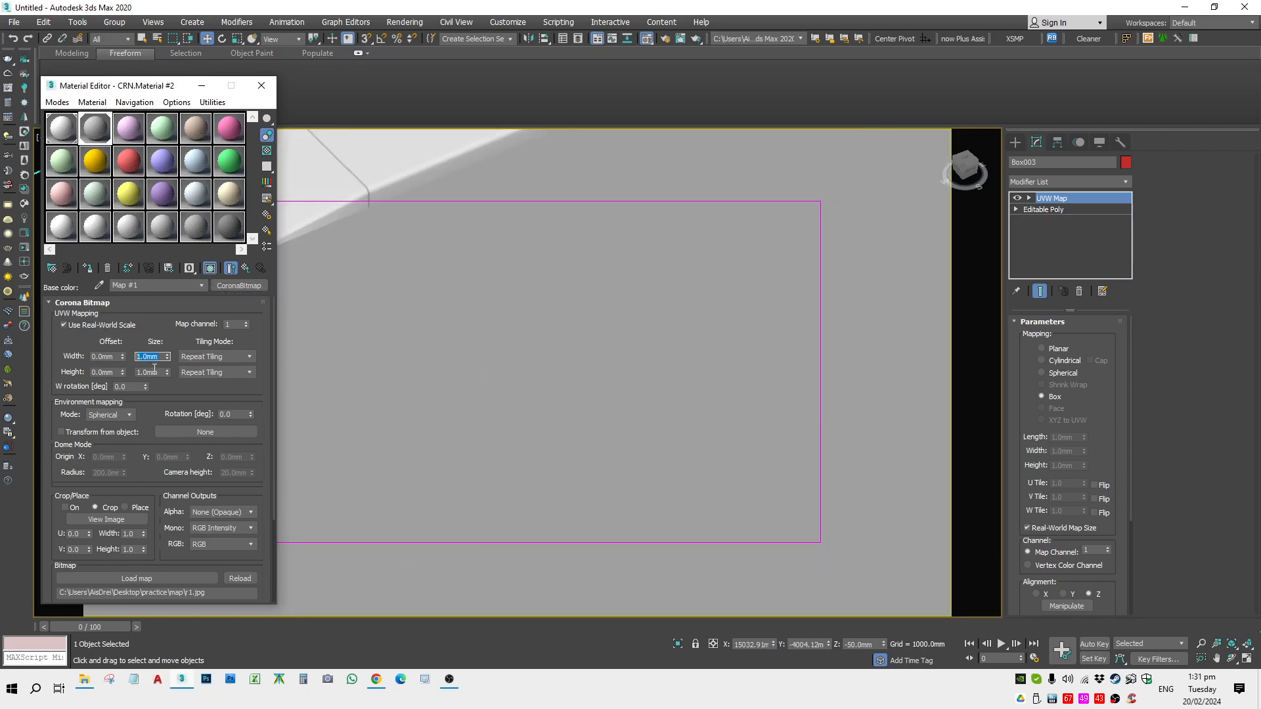
scroll(376, 359, "down", 5)
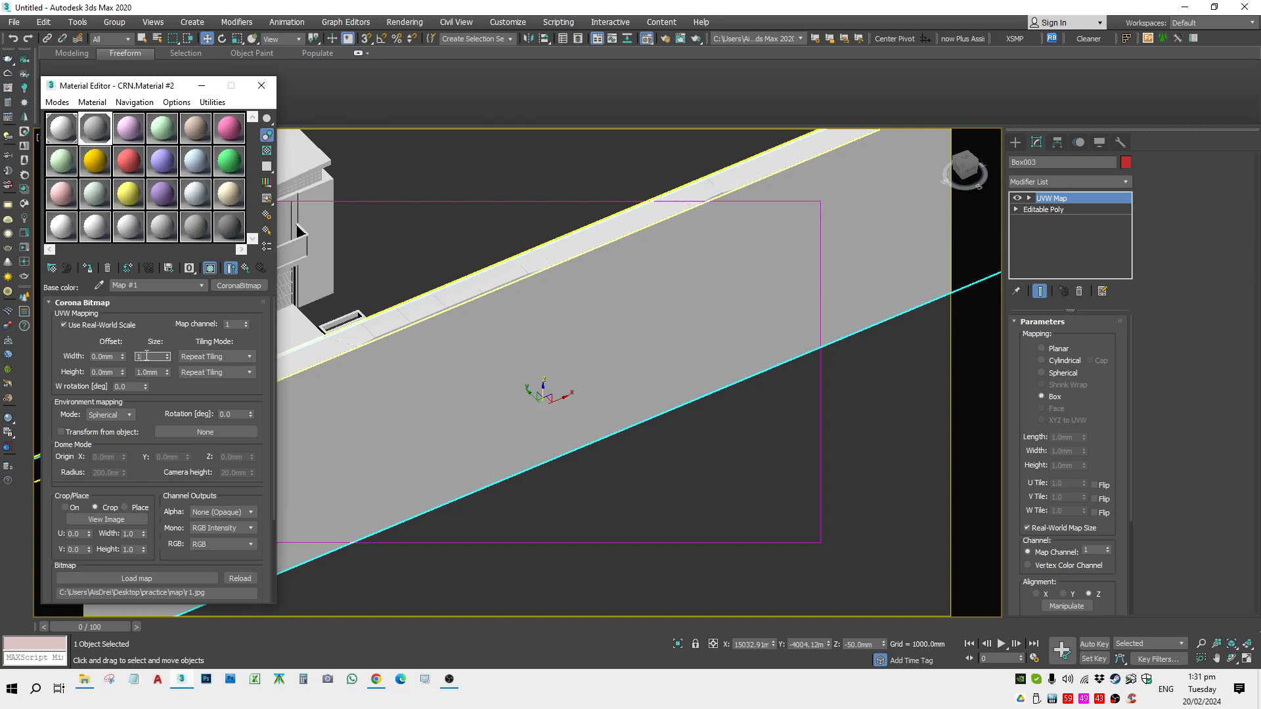
key("Return")
scroll(512, 352, "up", 3)
scroll(776, 416, "down", 5)
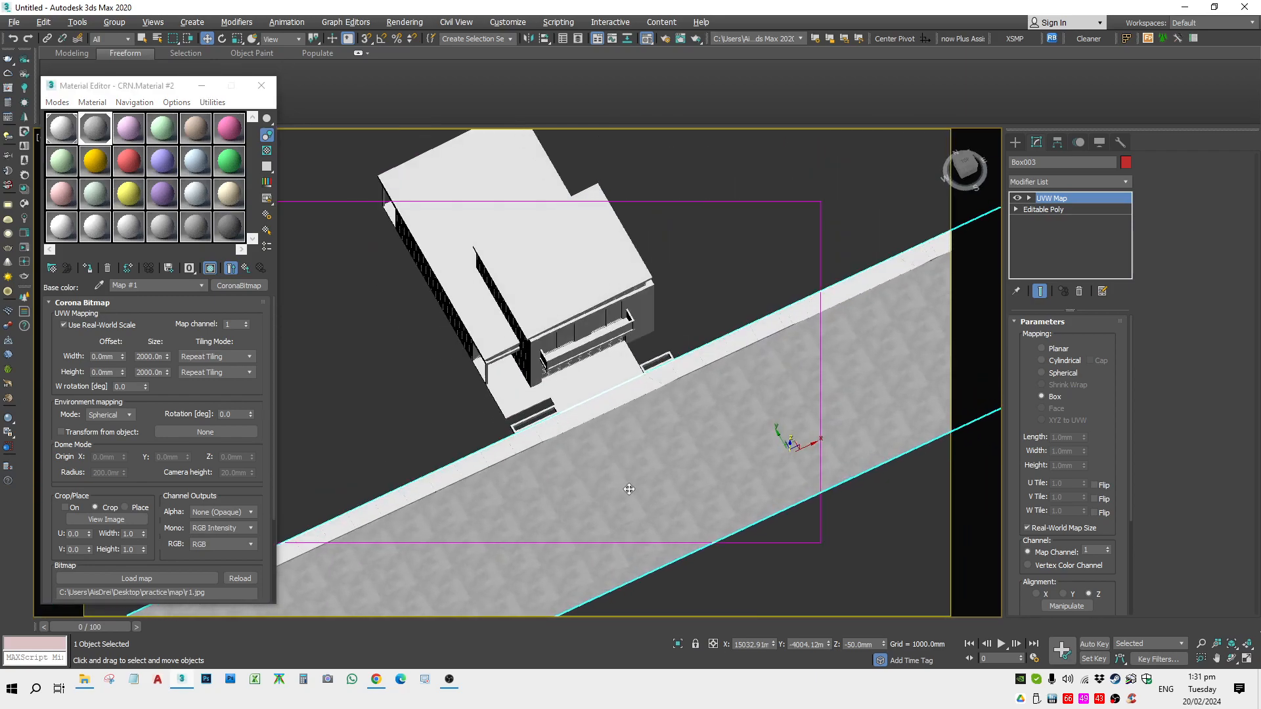
scroll(631, 484, "up", 5)
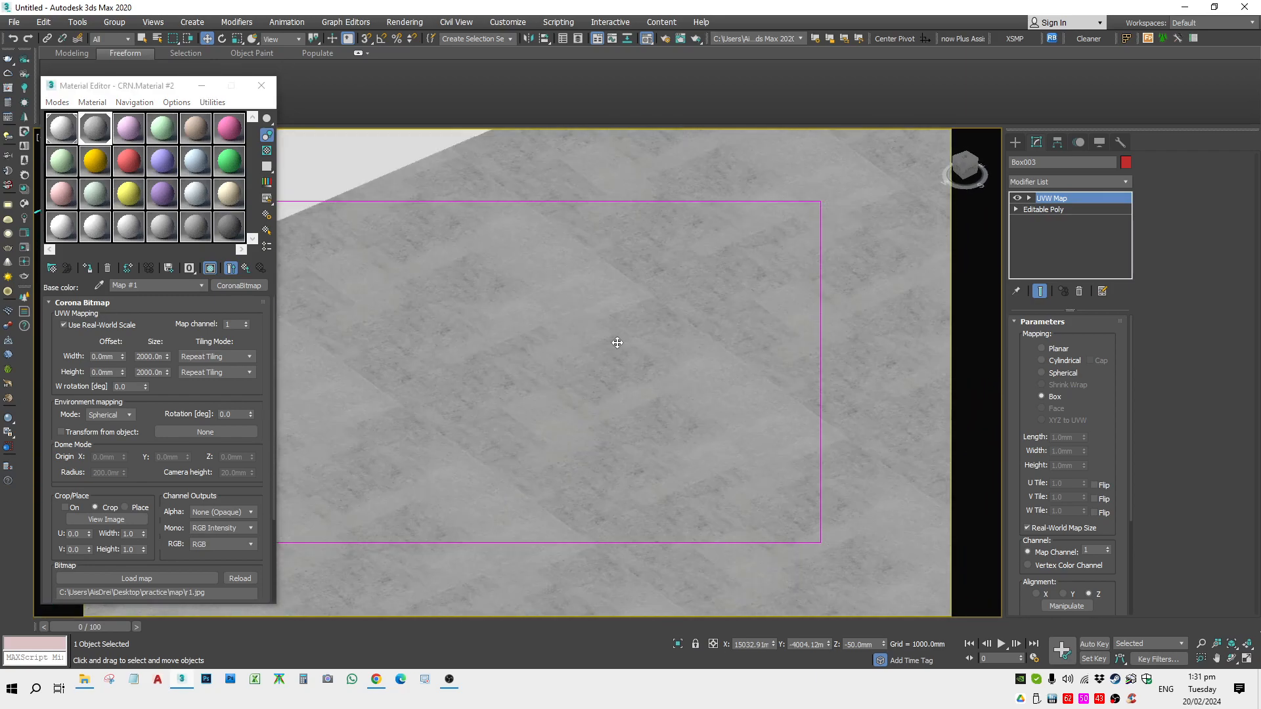
scroll(617, 342, "down", 5)
scroll(587, 341, "up", 4)
middle_click_drag(671, 356, 673, 350)
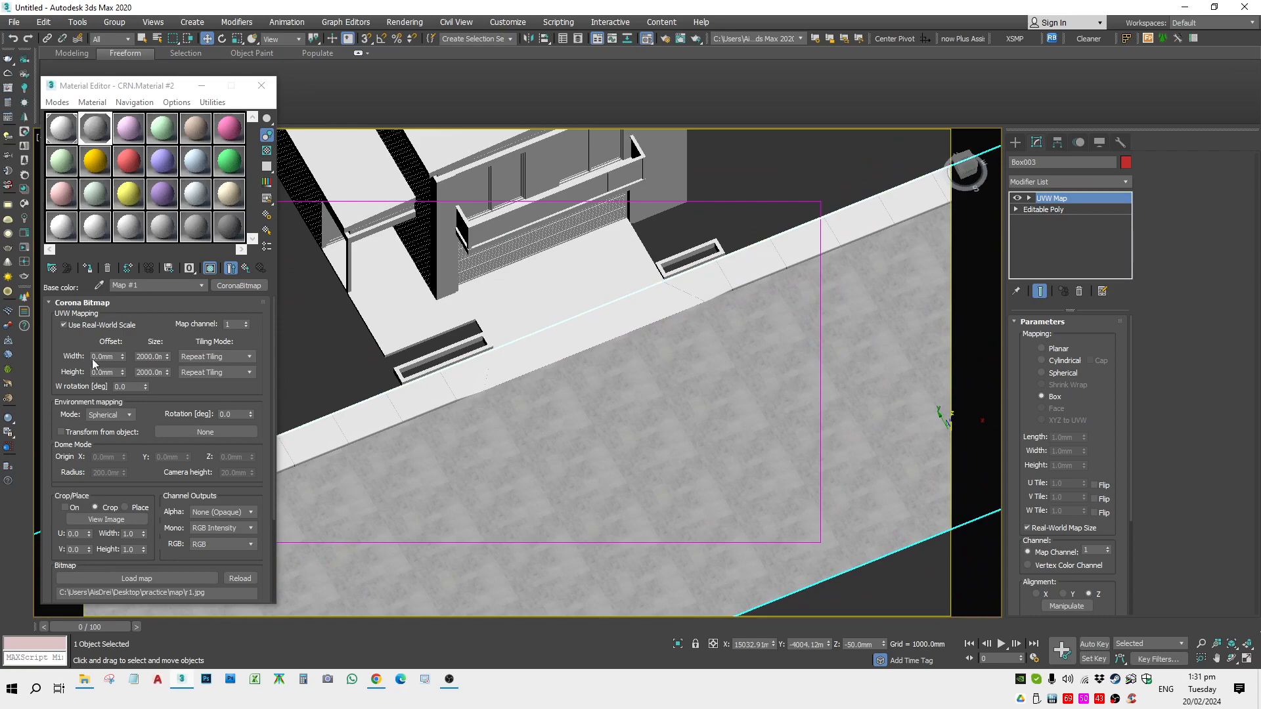
Set the road bitmap's real-world width and height to 5000 mm
left_click_drag(138, 356, 146, 356)
type("5")
type("5")
middle_click_drag(667, 417, 677, 451, "alt")
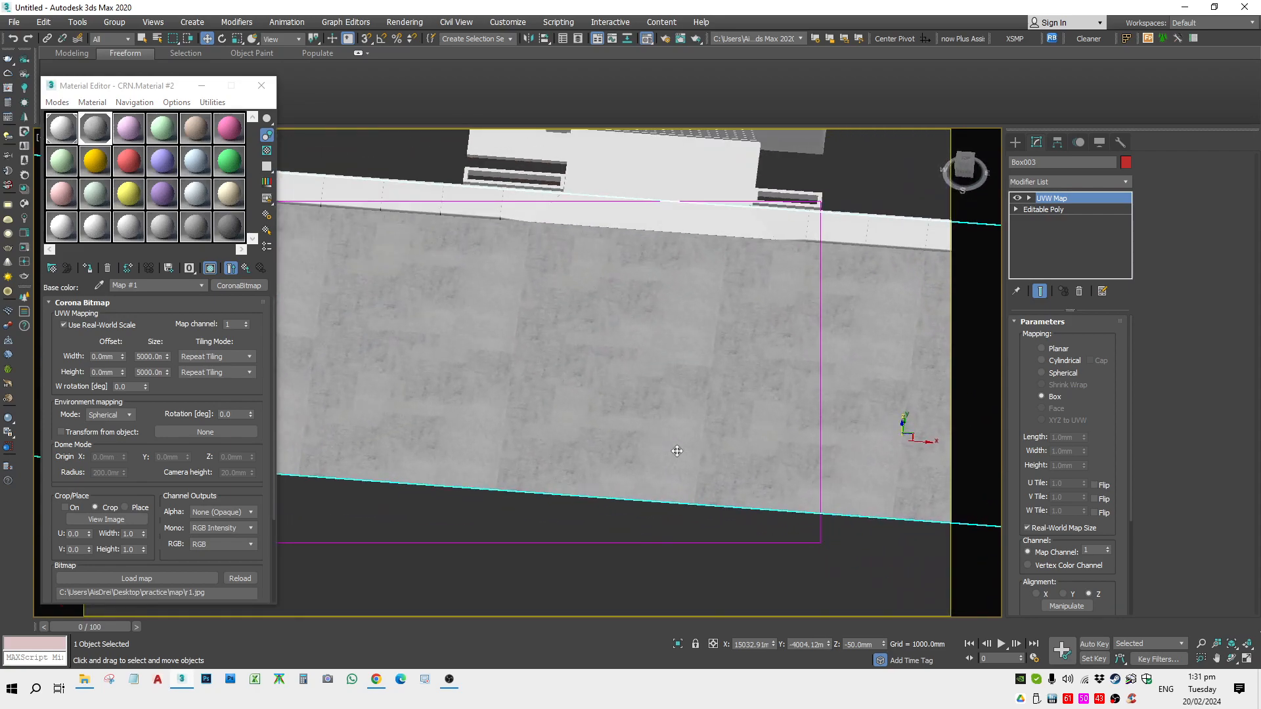
Wrap the road bitmap in a CoronaUvwRandomizer map, keeping the old map as sub-map, and randomize each tile
left_click(243, 286)
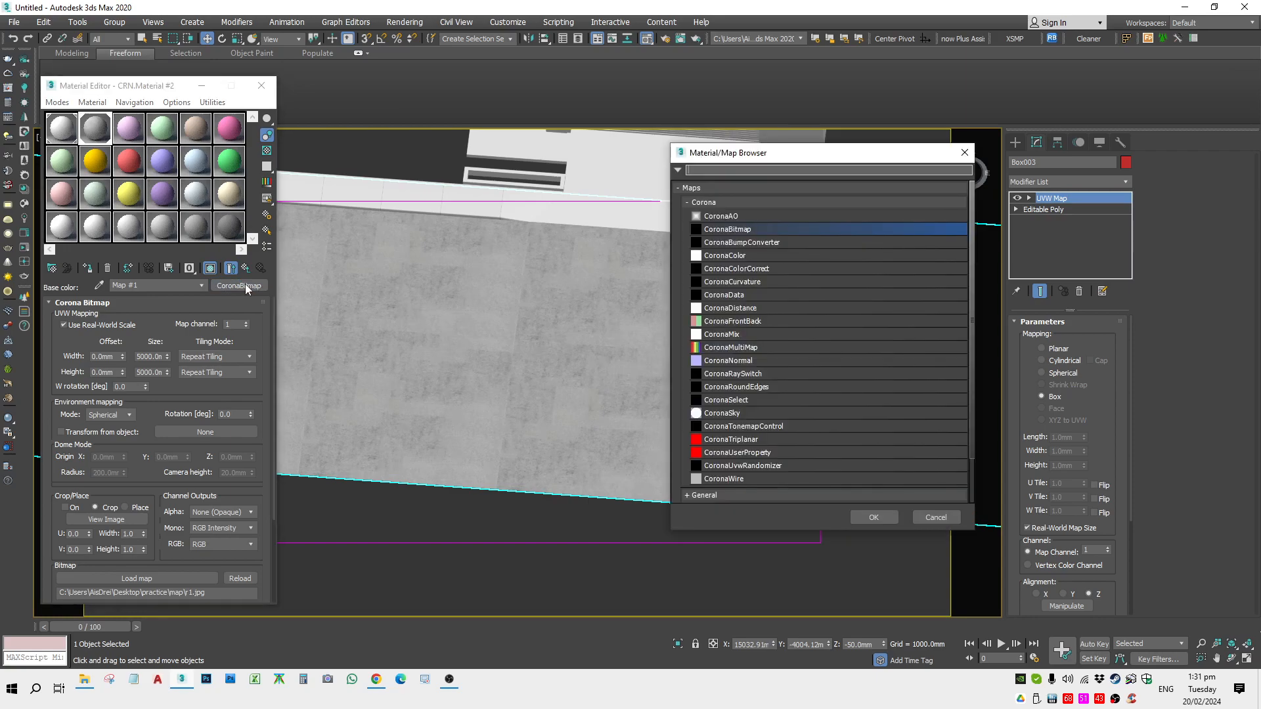
left_click(742, 464)
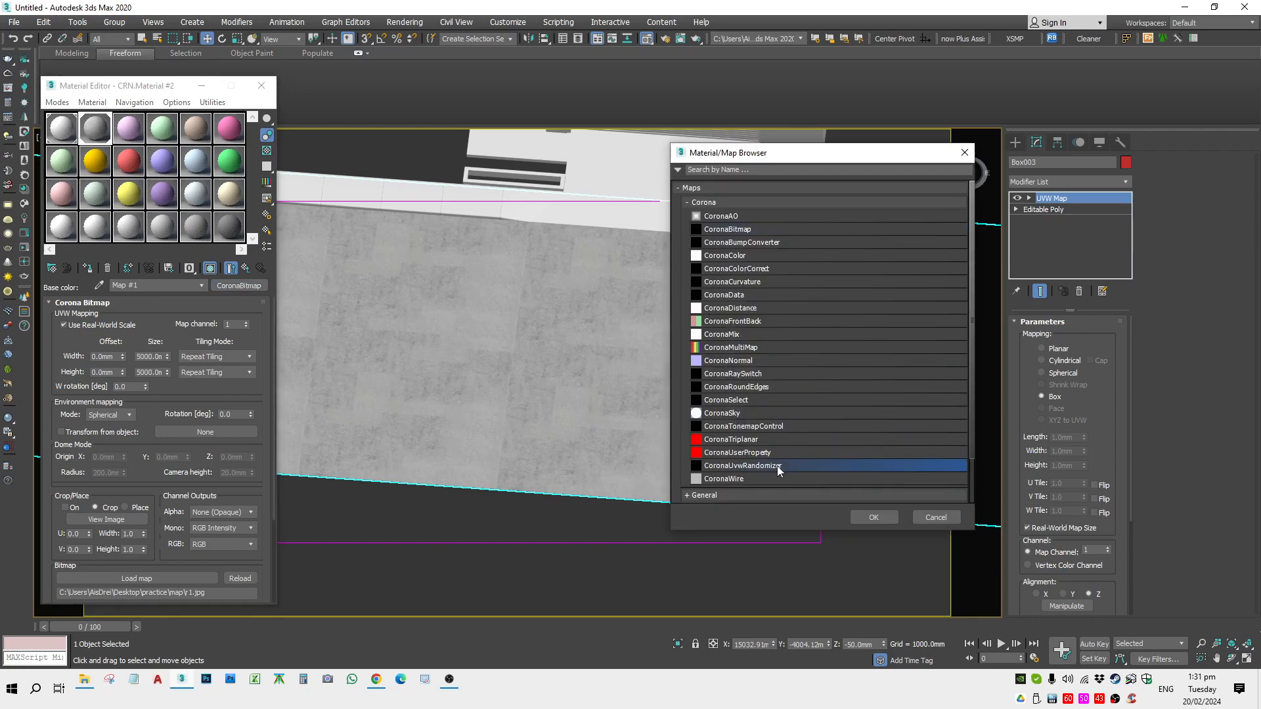
double_click(779, 464)
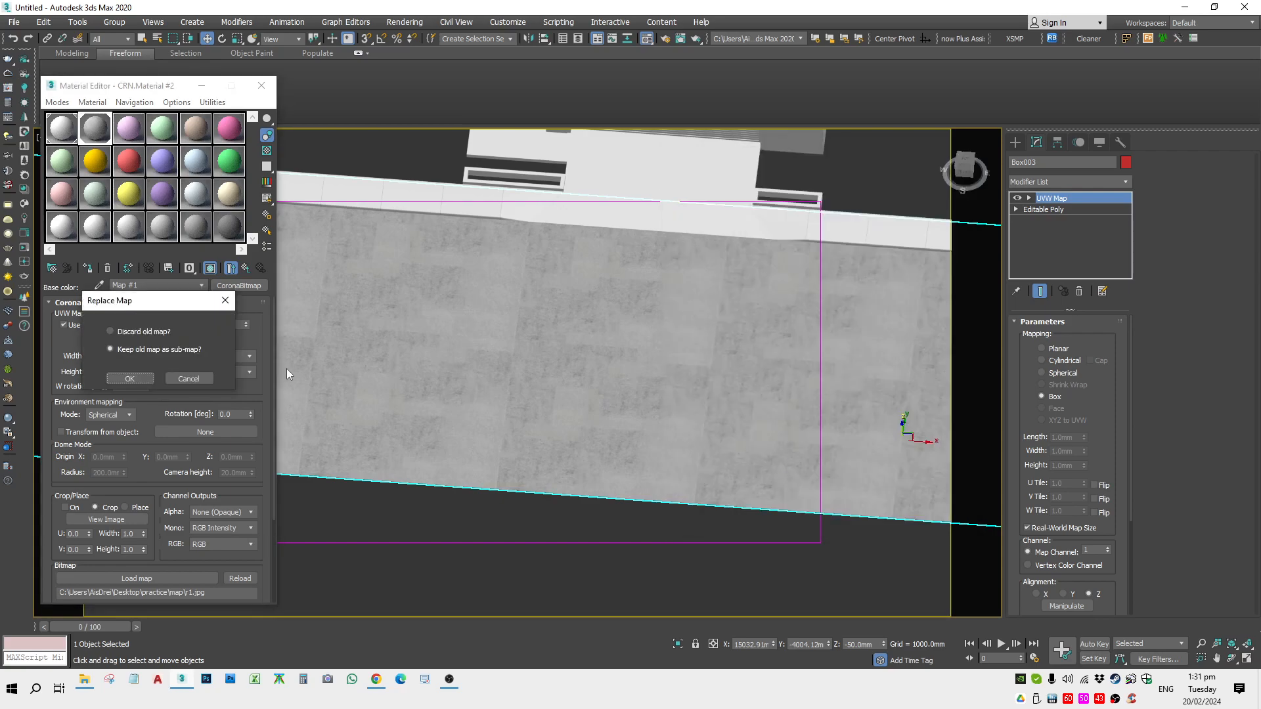
left_click(129, 377)
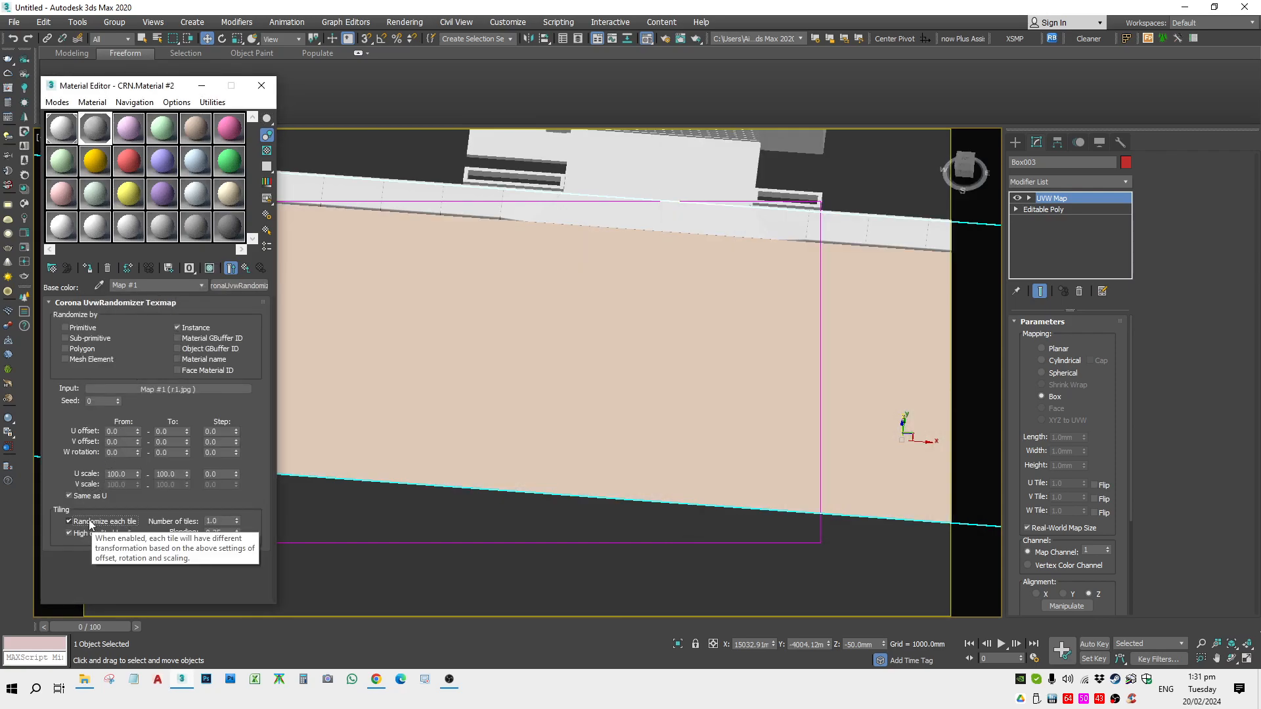
Set the randomizer's U offset From value to 2500 and its V offset To value to 5000
left_click(122, 432)
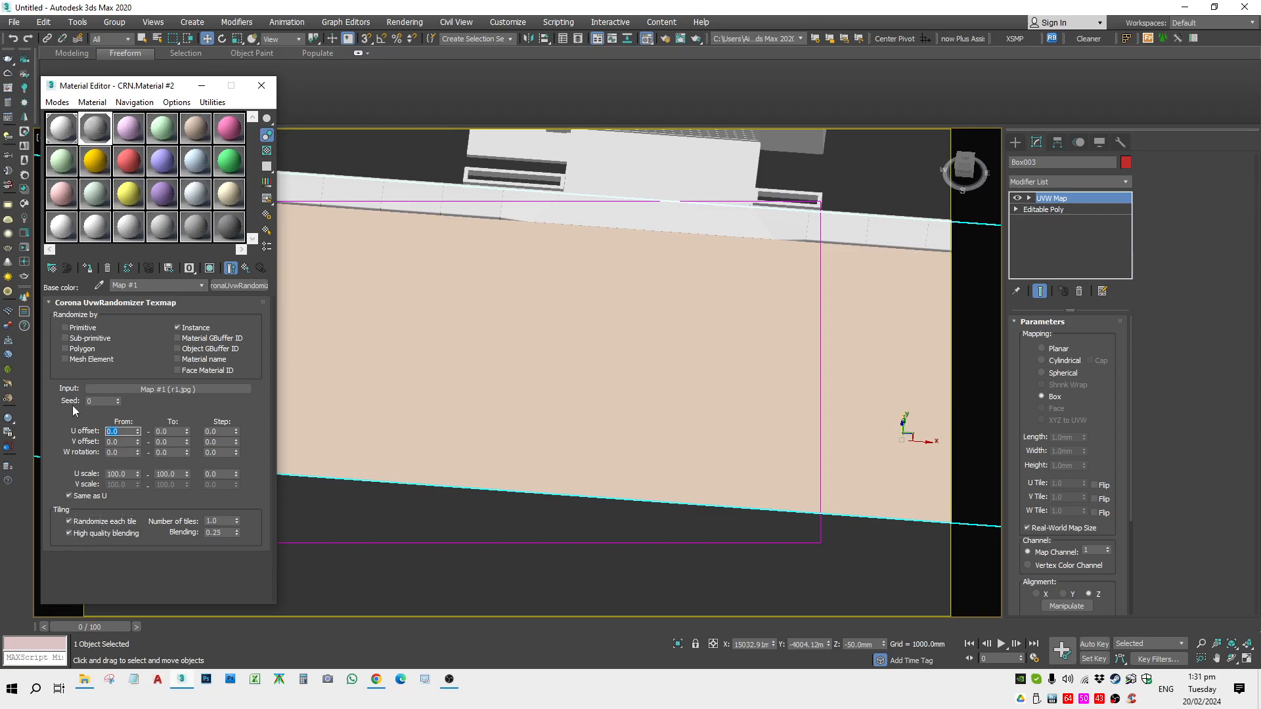
left_click(176, 443)
type("5000")
scroll(426, 384, "down", 3)
mouse_move(450, 366)
middle_mouse_down("alt")
mouse_move(515, 338)
mouse_move(443, 346)
middle_mouse_up("alt")
Change the environment background color to light gray
key("8")
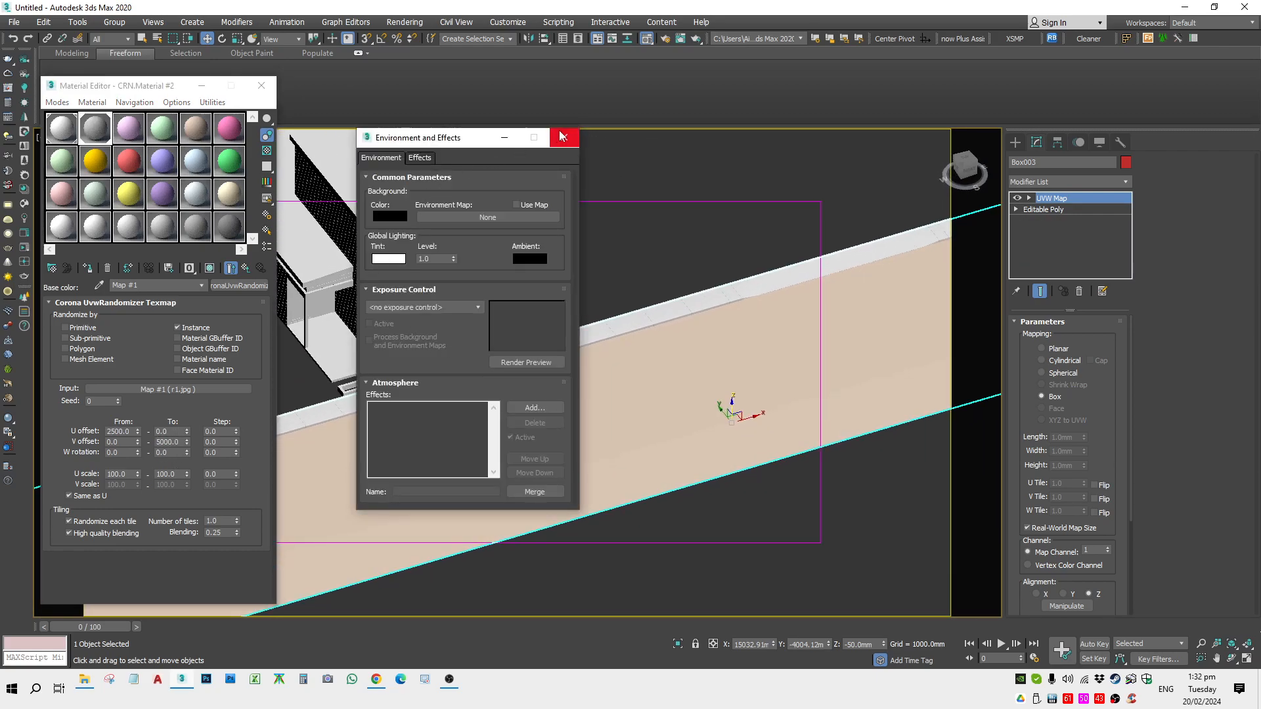
left_click(562, 134)
left_click(623, 158)
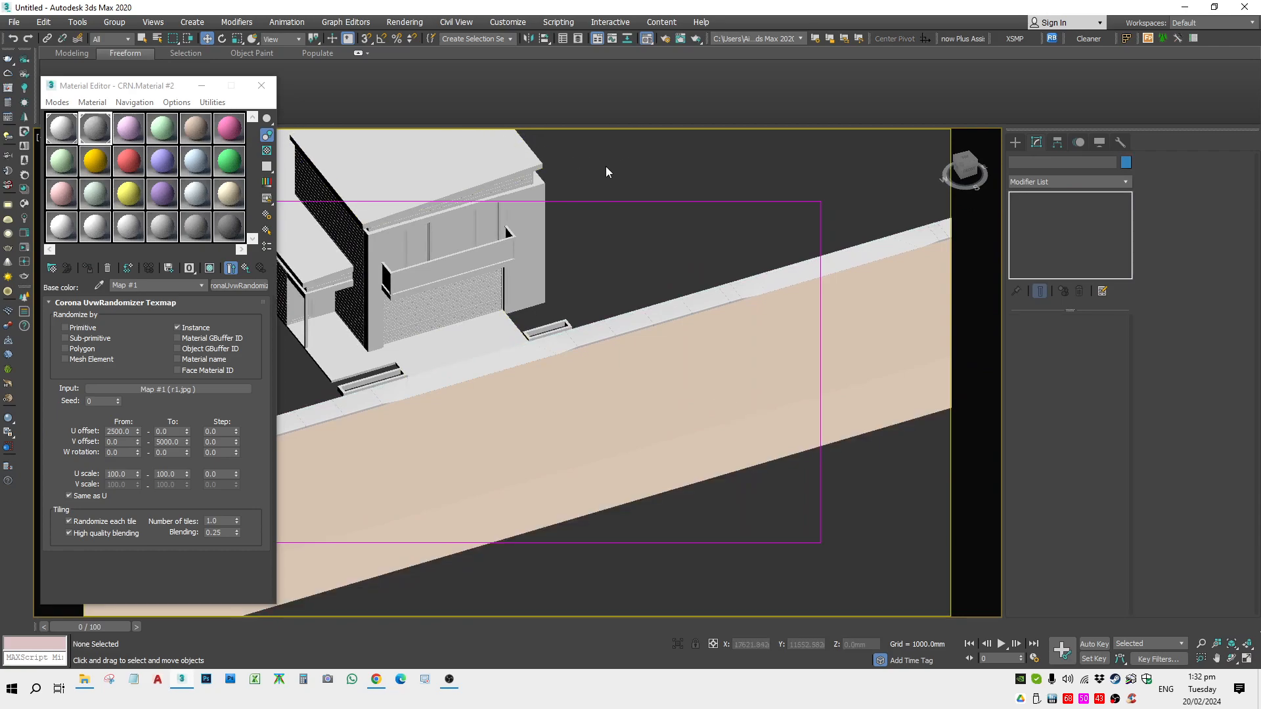
key("8")
left_click(390, 214)
left_click_drag(384, 106, 383, 138)
left_click(486, 201)
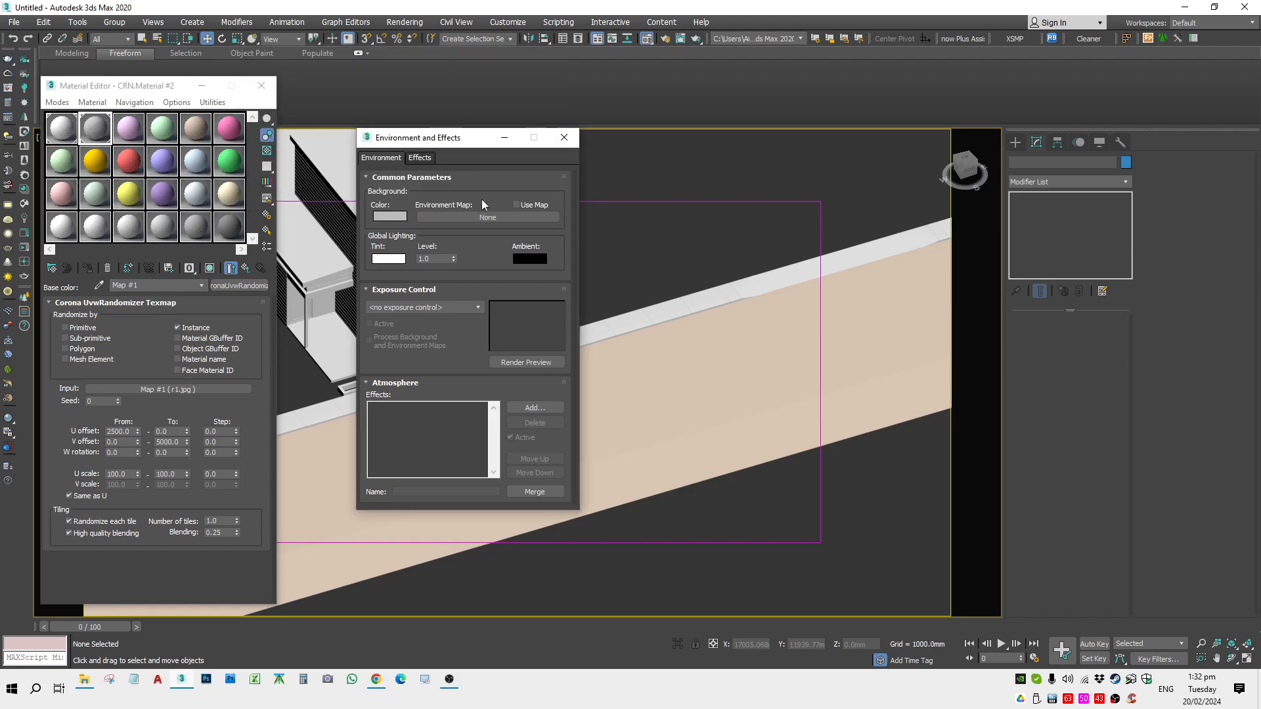
left_click(563, 137)
Close the Material Editor, frame the house and road in a perspective view, run a Corona test render and stop it
left_click(261, 85)
scroll(587, 353, "up", 3)
middle_click_drag(587, 352, 591, 387)
key("p")
scroll(531, 373, "up", 3)
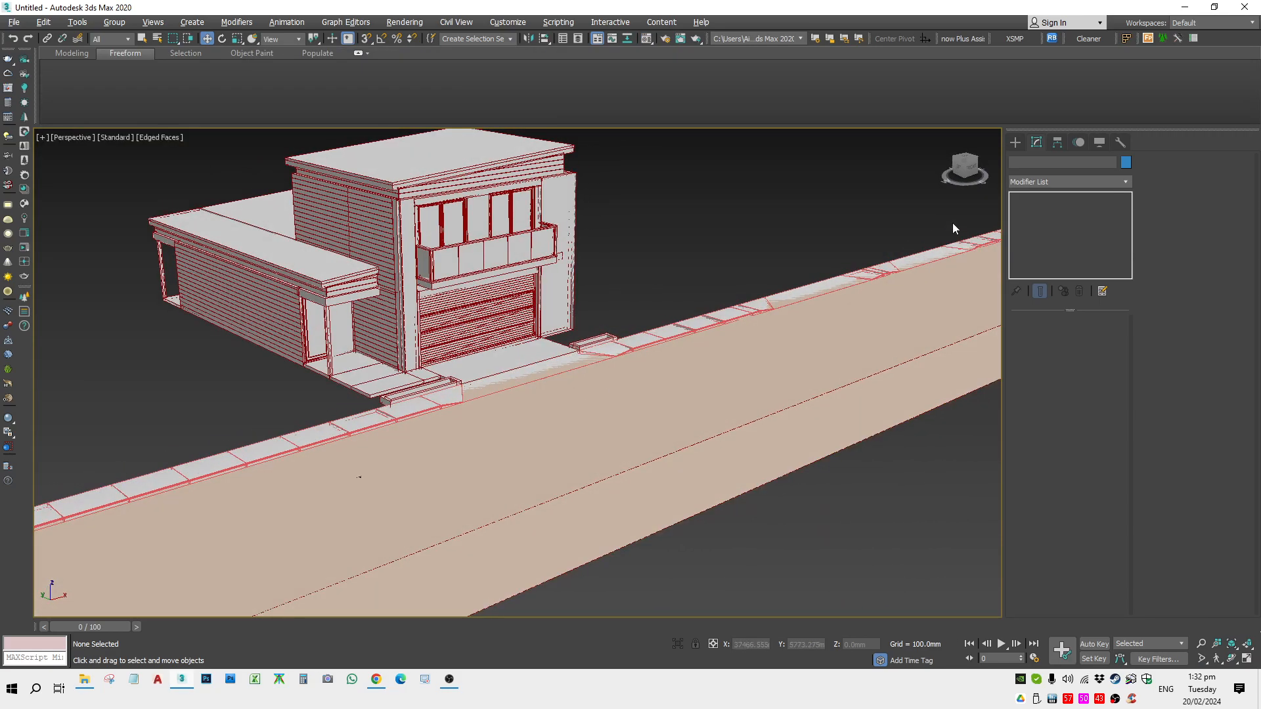
left_click(692, 41)
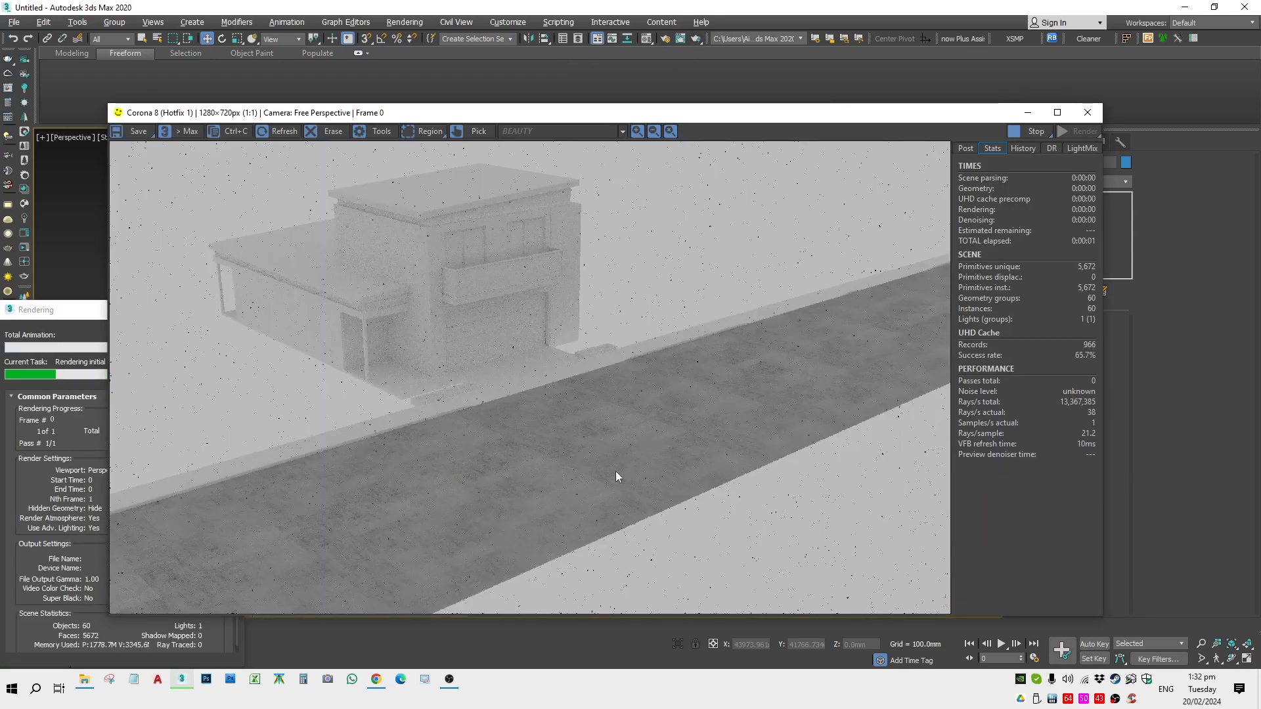
scroll(615, 467, "up", 1)
scroll(603, 486, "down", 1)
left_click(1034, 132)
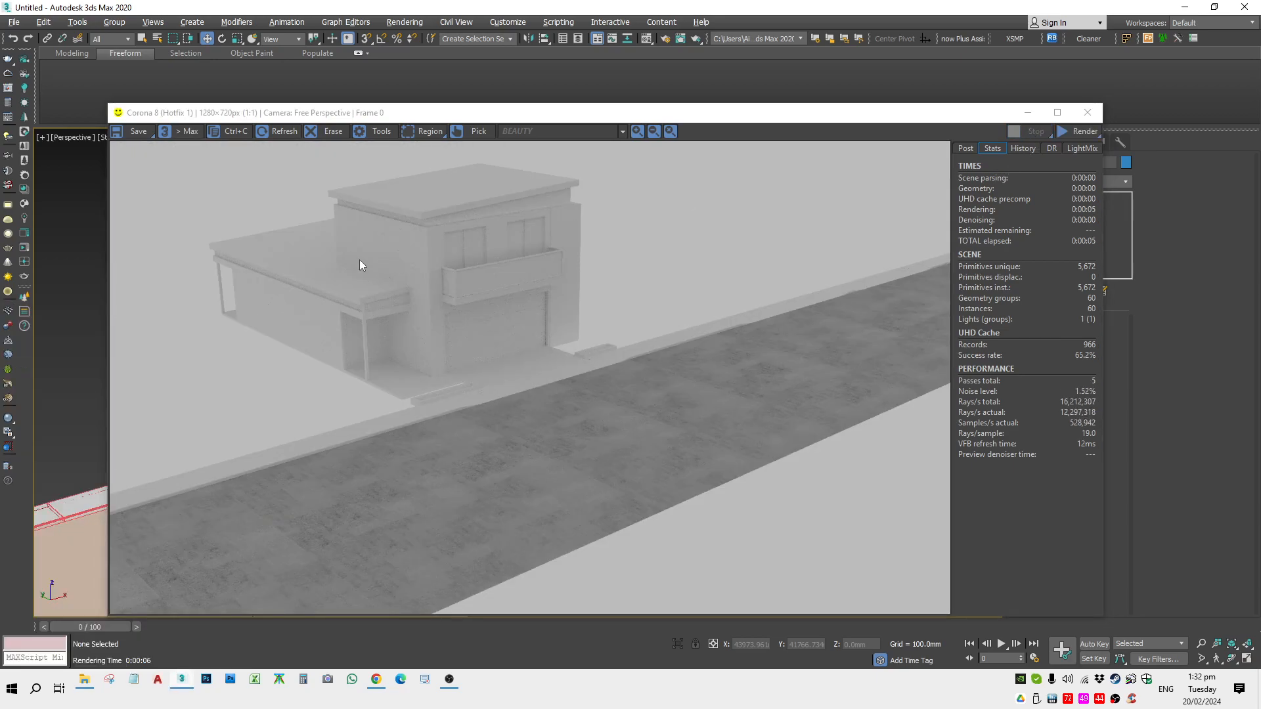
Reopen the Material Editor and start an interactive Corona render, moving the frame buffer aside to reach the randomizer settings
key("m")
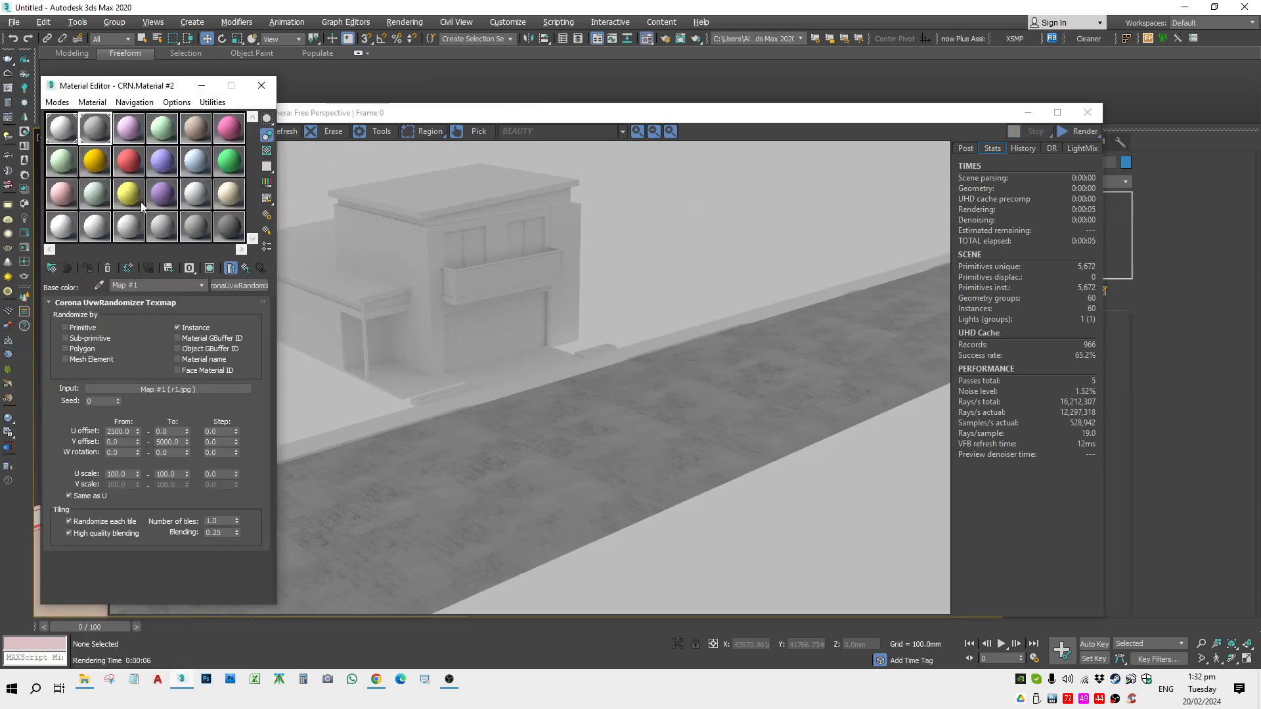
left_click(1079, 132)
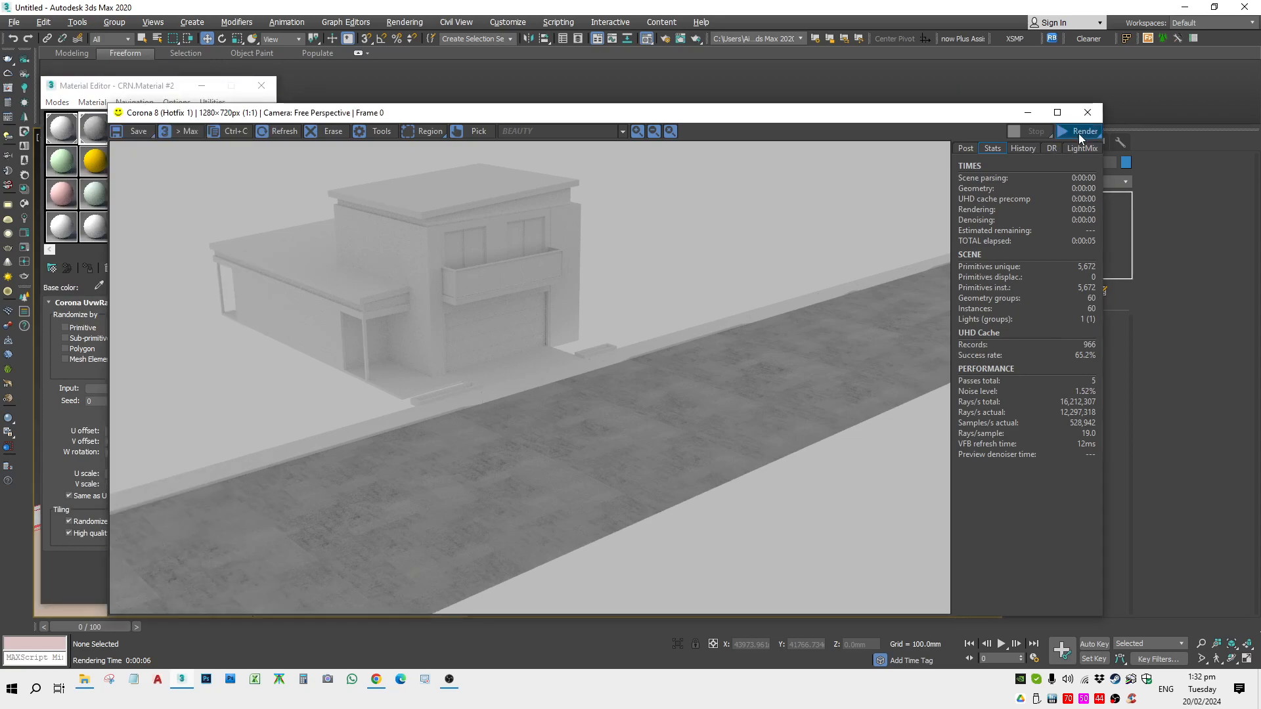
left_click_drag(862, 117, 941, 89)
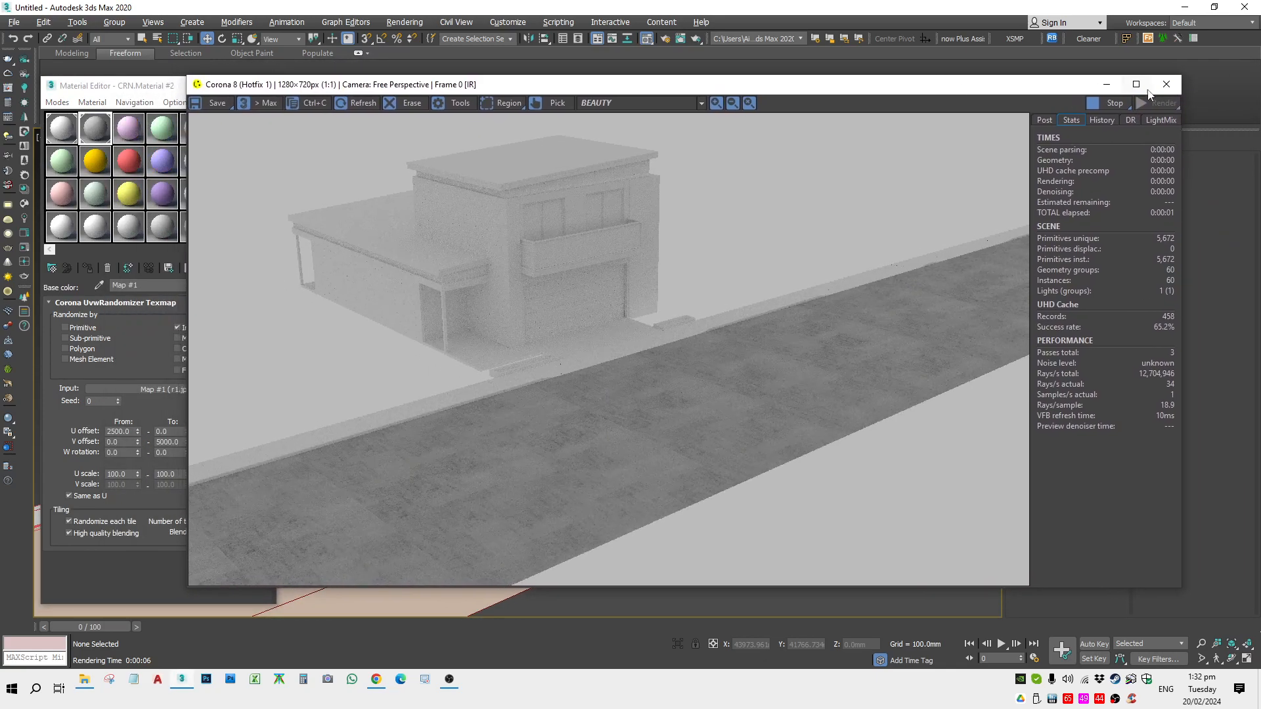
left_click(95, 85)
Set the randomizer's V offset To value to 6000 and its W rotation To value to 2500
double_click(165, 442)
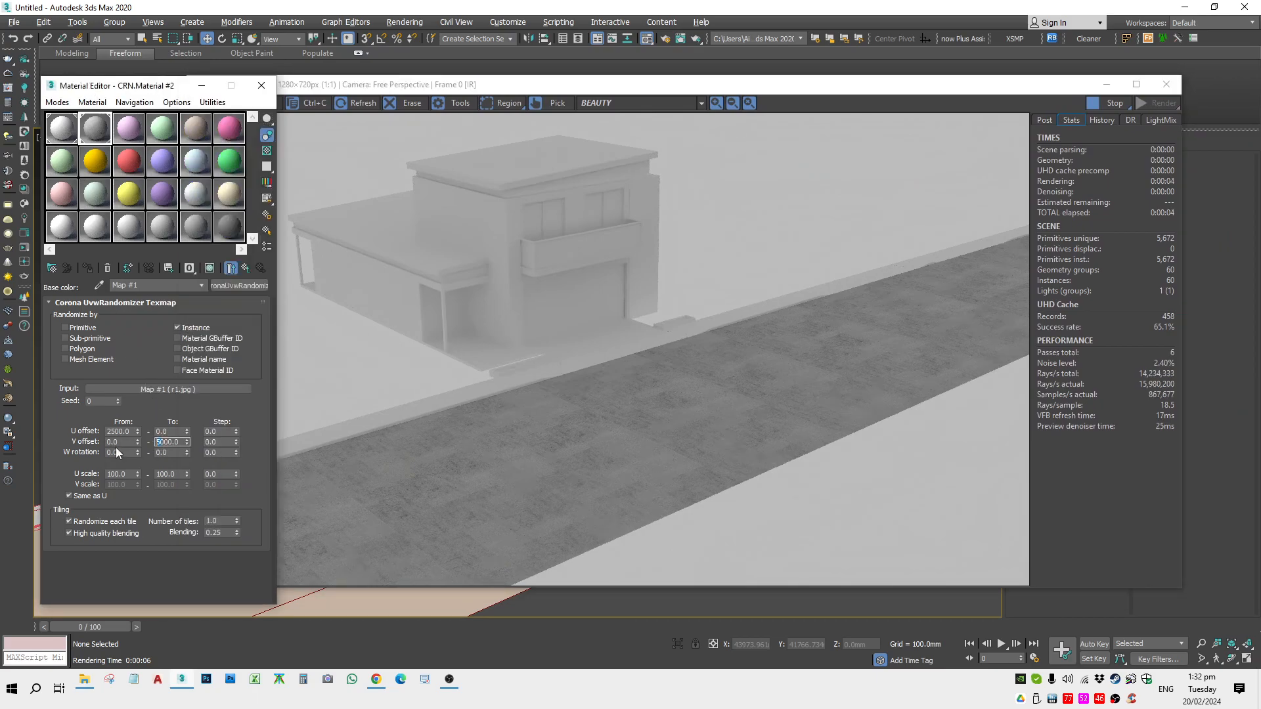
type("6000")
key("Return")
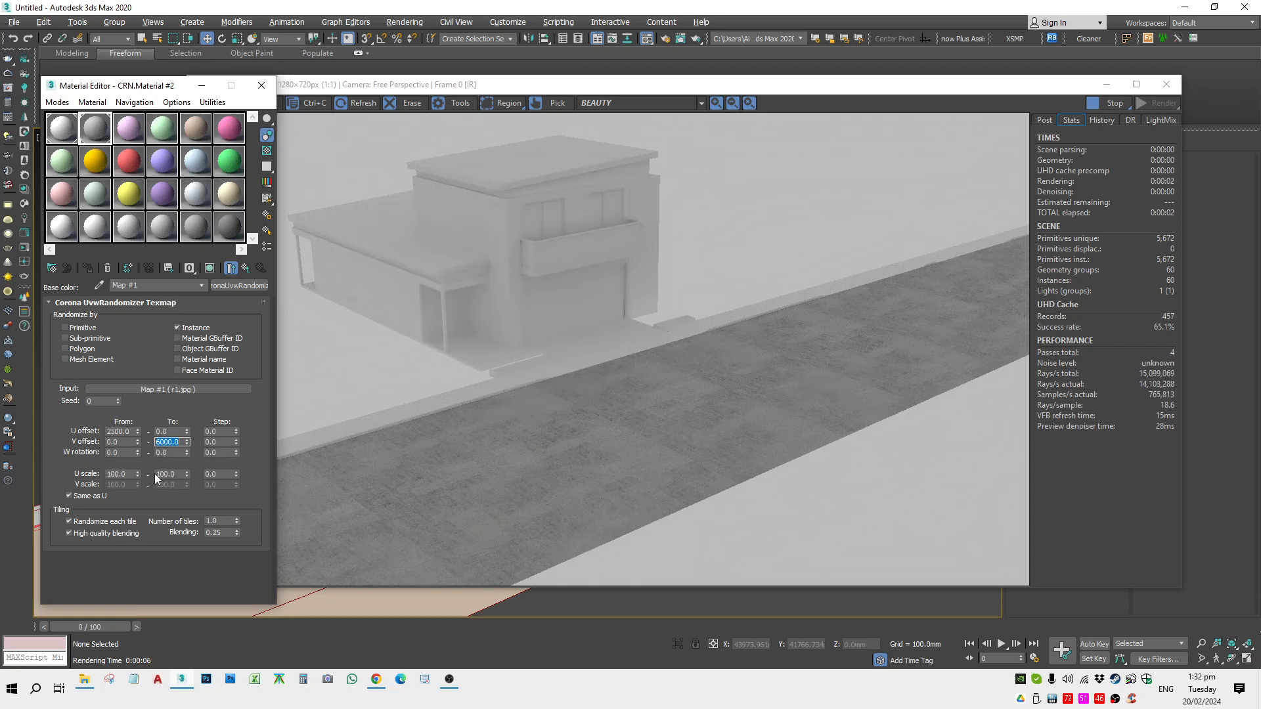
left_click_drag(219, 453, 146, 453)
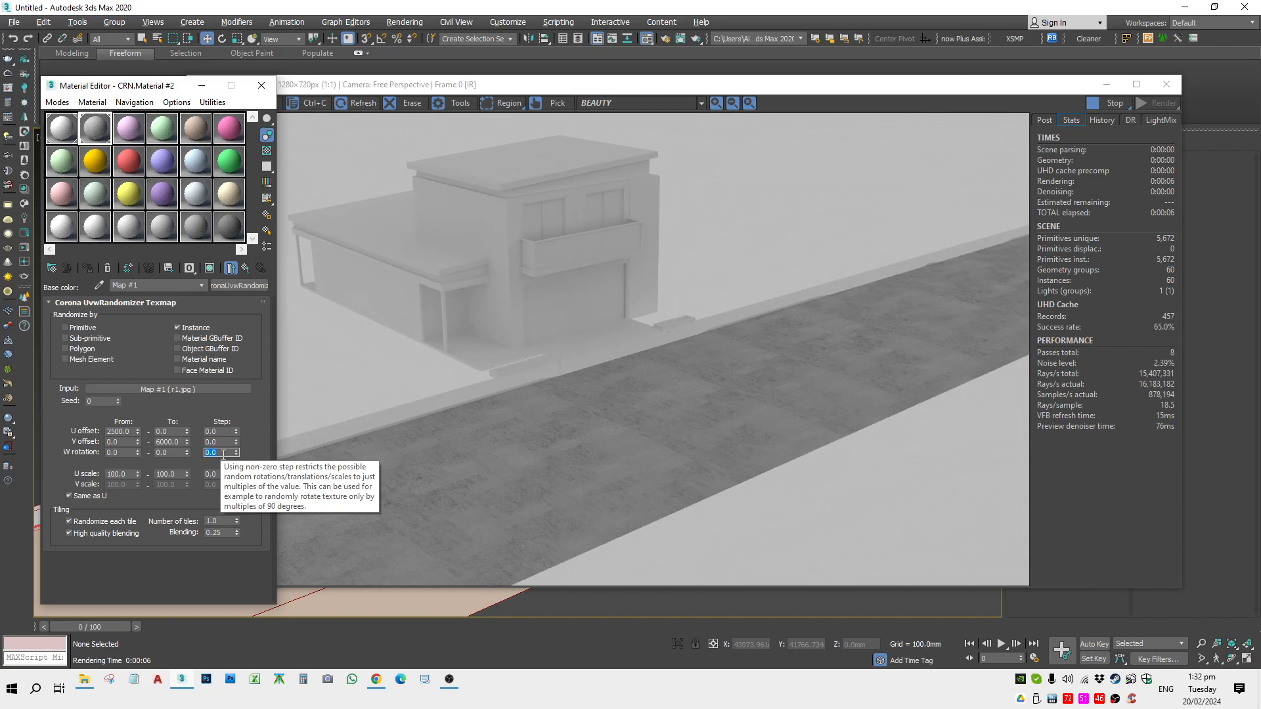
left_click_drag(172, 453, 129, 456)
type("2500")
key("Return")
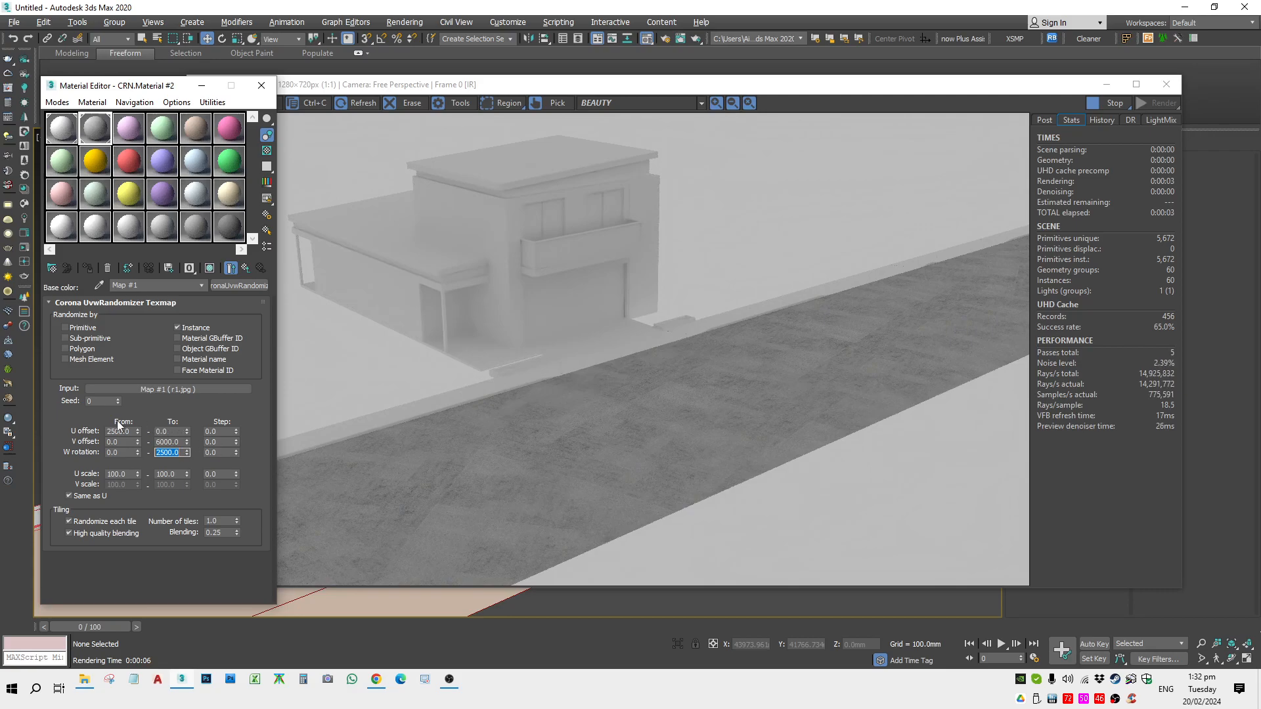
Set the randomizer's U offset From value to 1500
left_click_drag(115, 432, 50, 435)
type("150")
key("BackSpace")
key("Return")
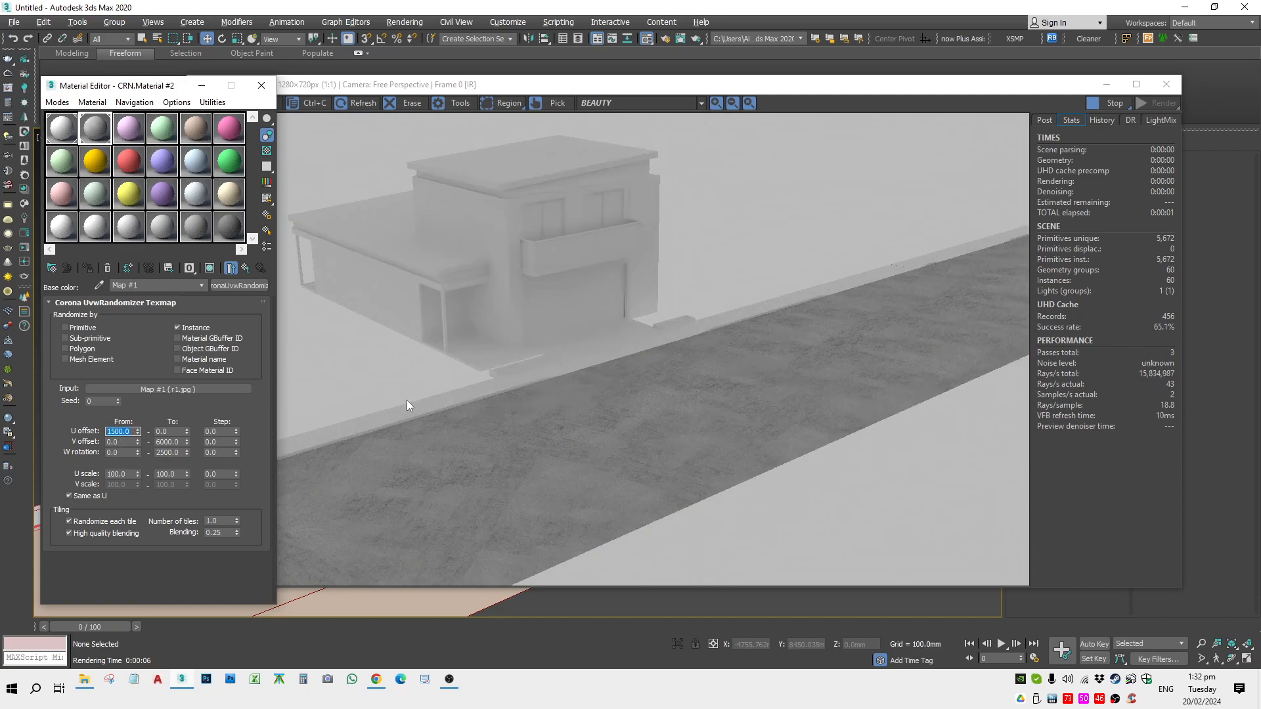
Switch to the Corona camera view and inspect the road texture up close in the interactive render
left_click(627, 378)
key("c")
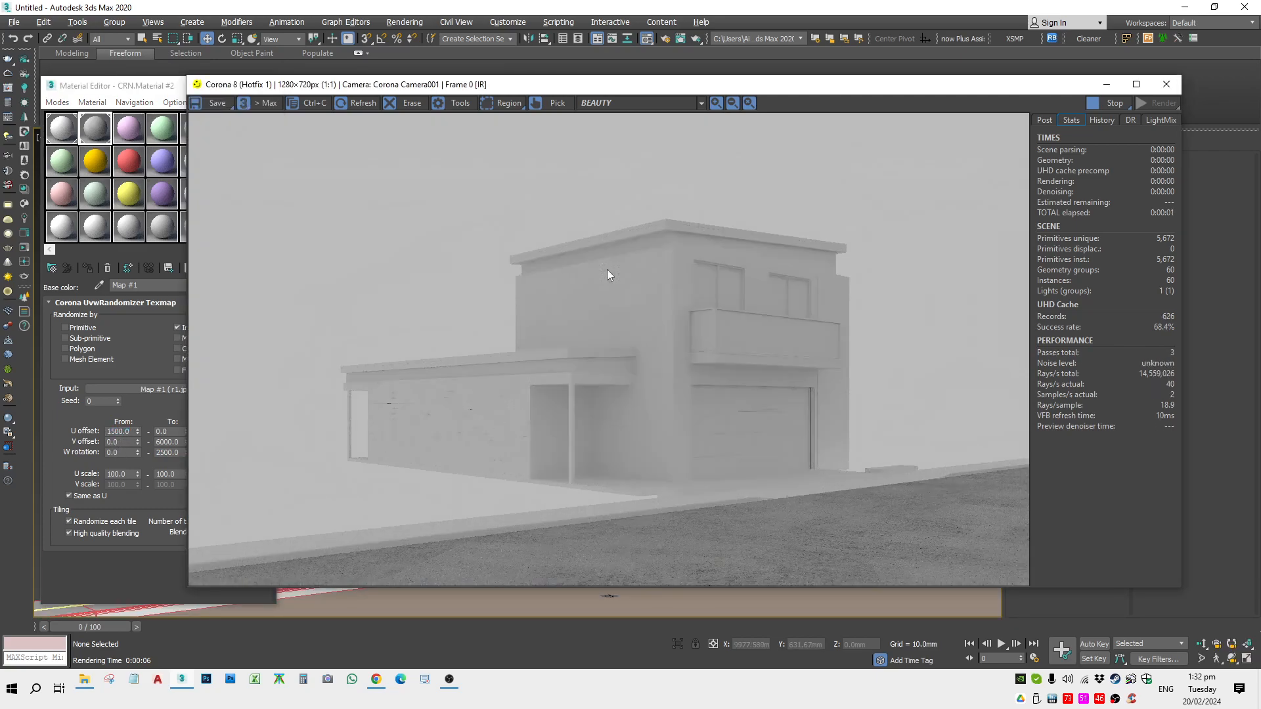
scroll(854, 548, "up", 1)
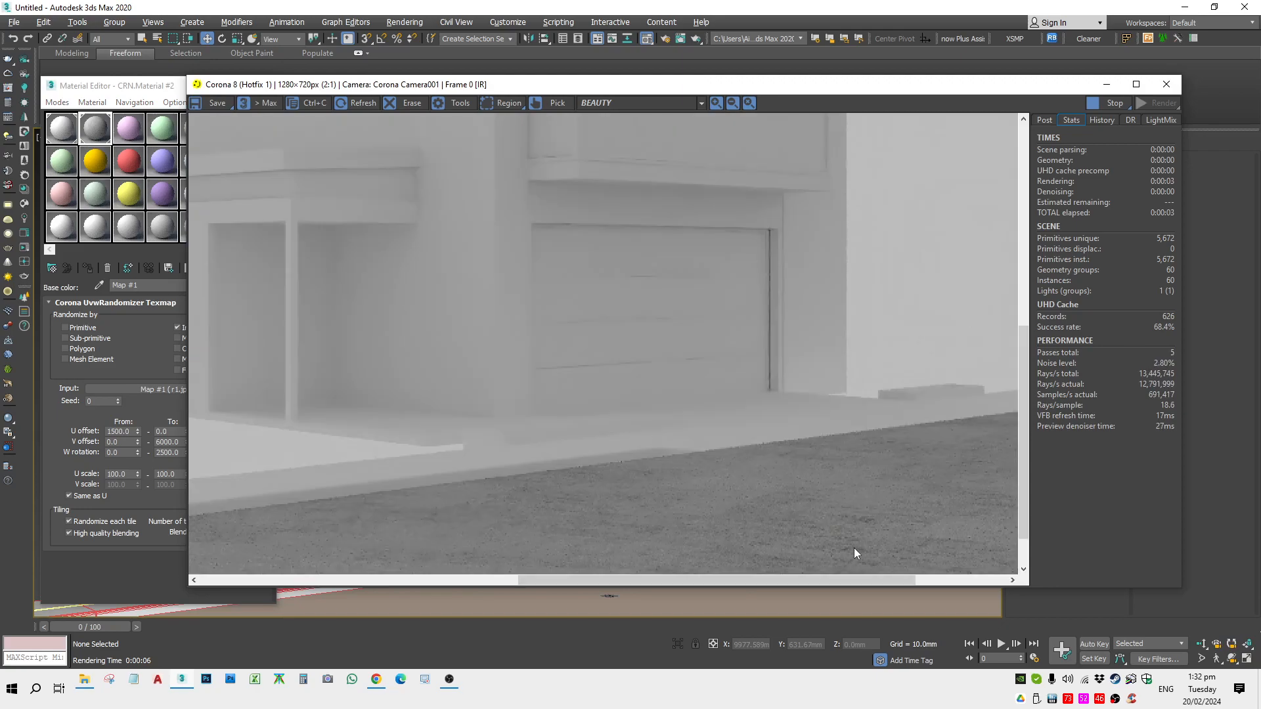
scroll(851, 546, "down", 1)
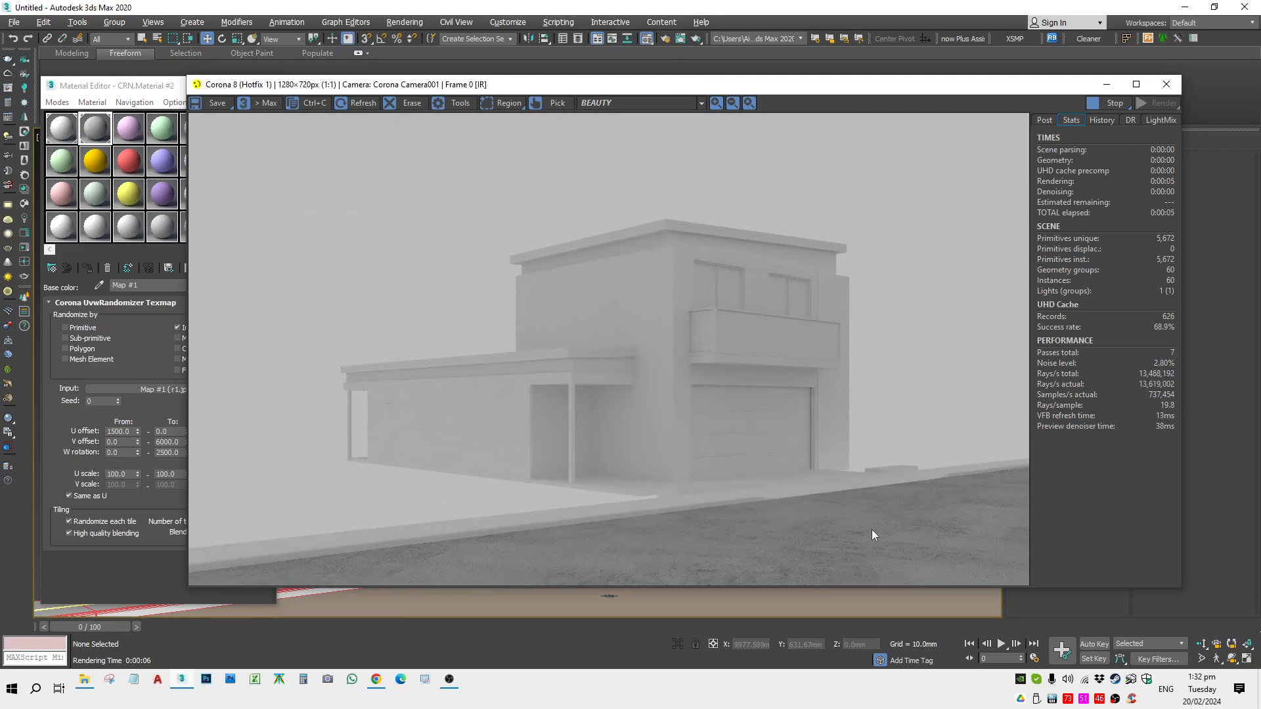
Load Glass Clear from the Corona Material Library's Glass category into the third material slot, then close the library and frame buffer
left_click(54, 427)
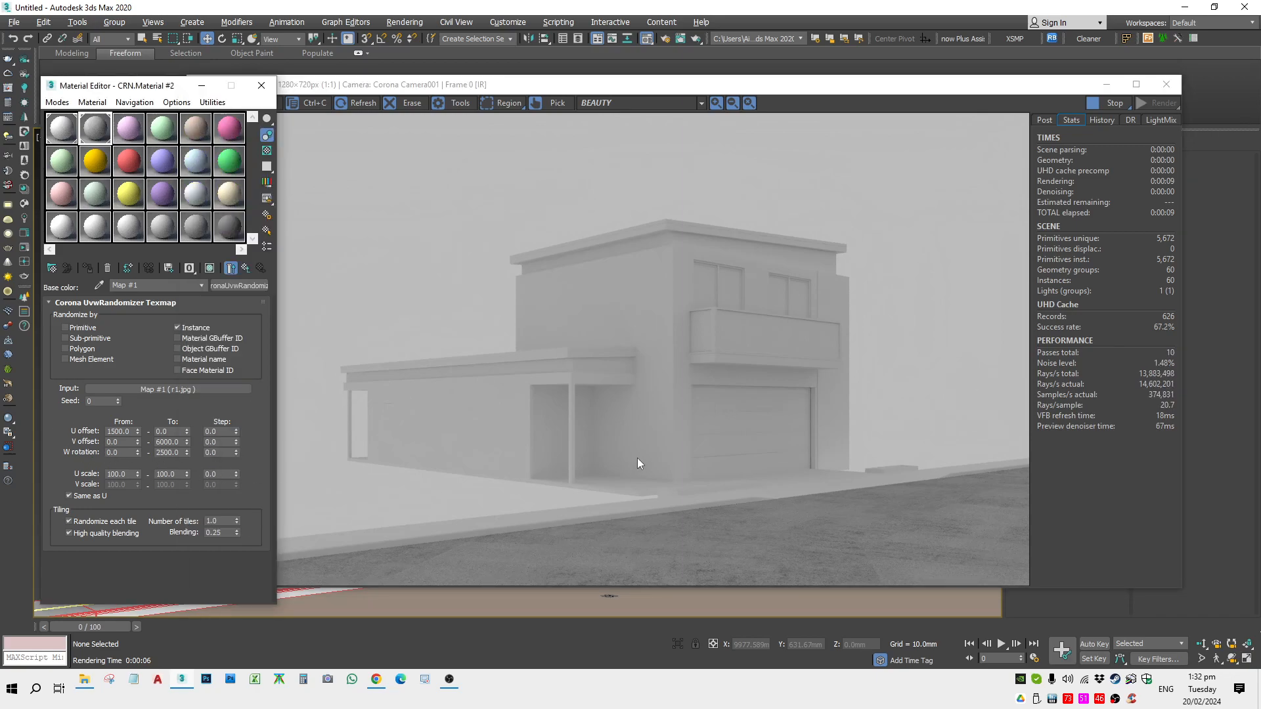
left_click_drag(581, 93, 1205, 85)
left_click(131, 128)
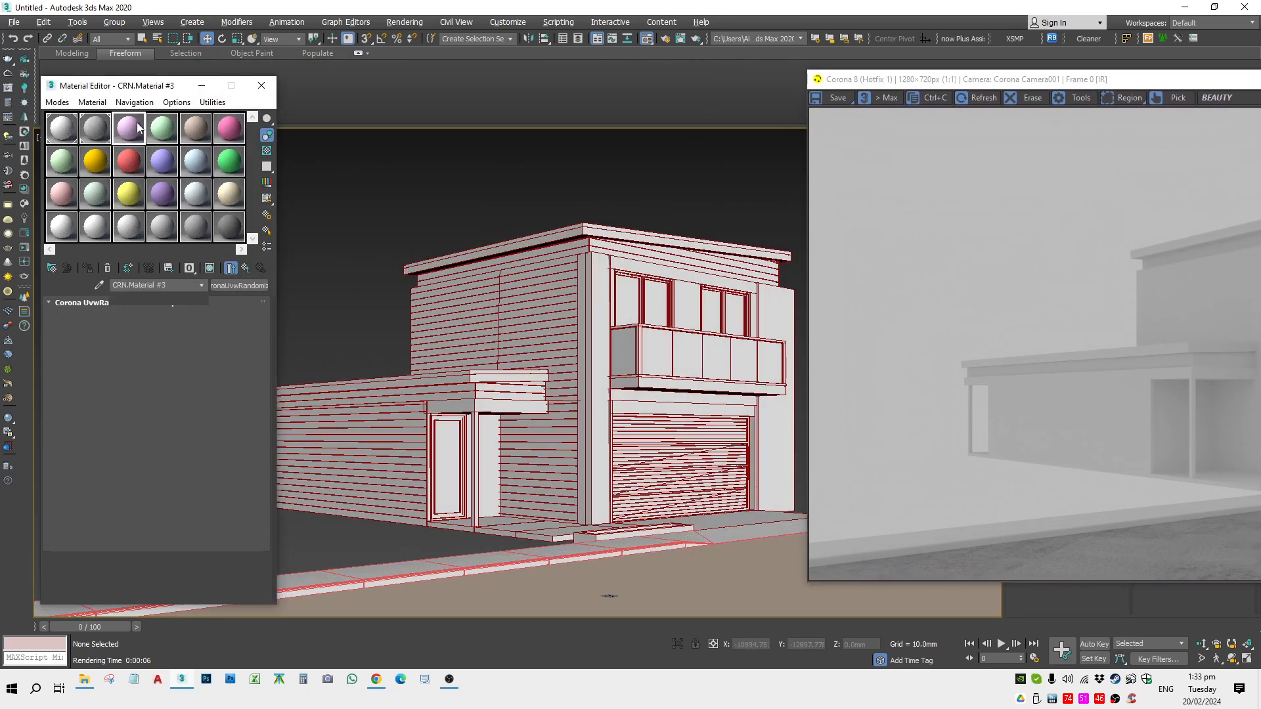
left_click(27, 189)
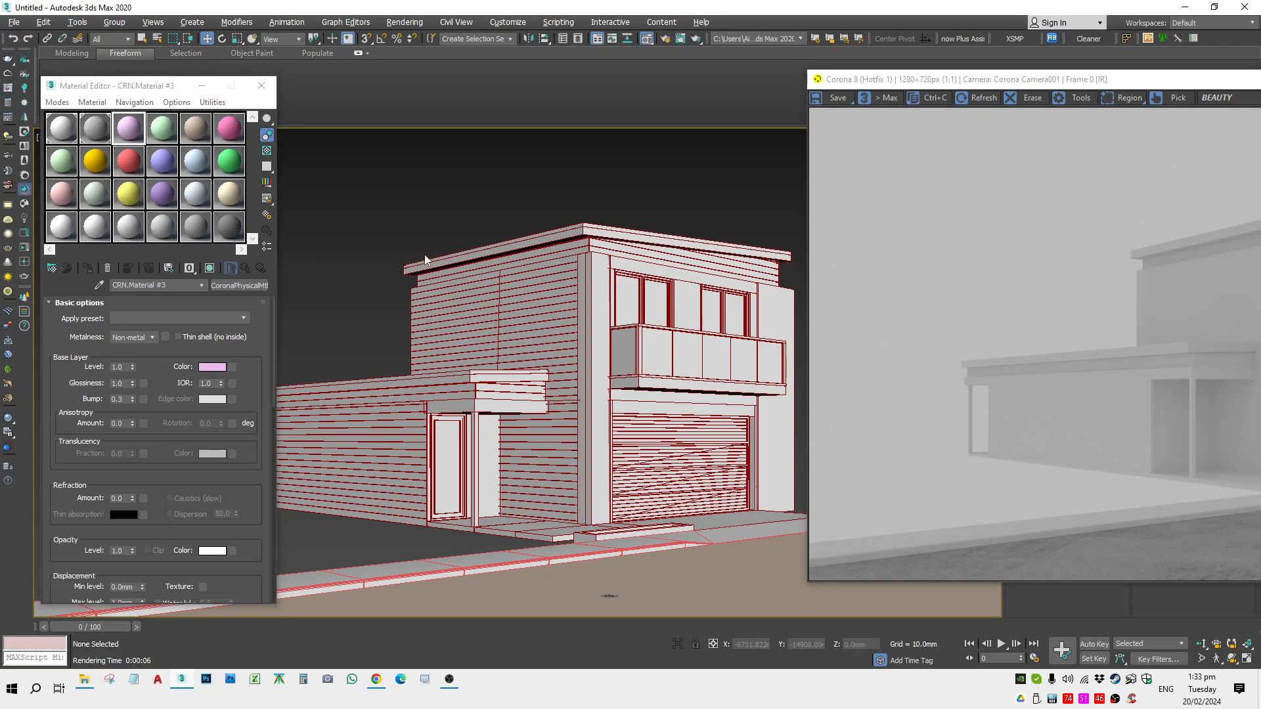
left_click(25, 190)
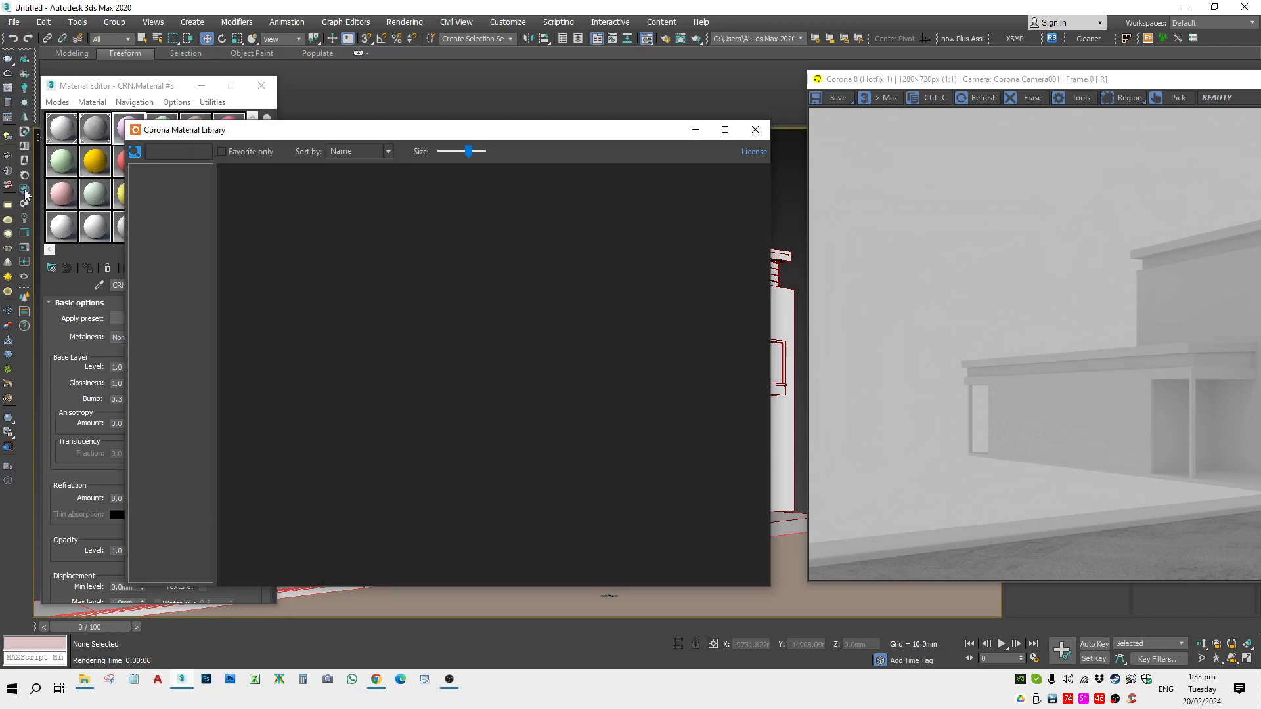
left_click_drag(196, 134, 343, 116)
left_click(278, 257)
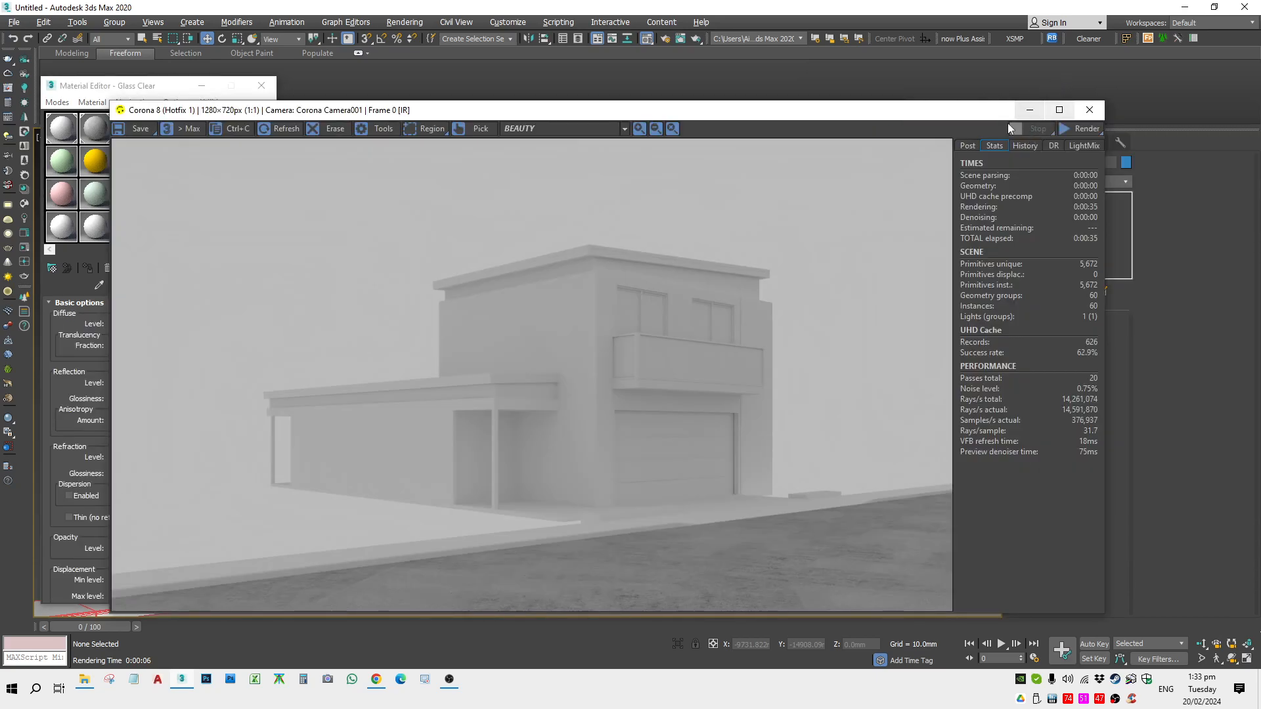
left_click(1090, 110)
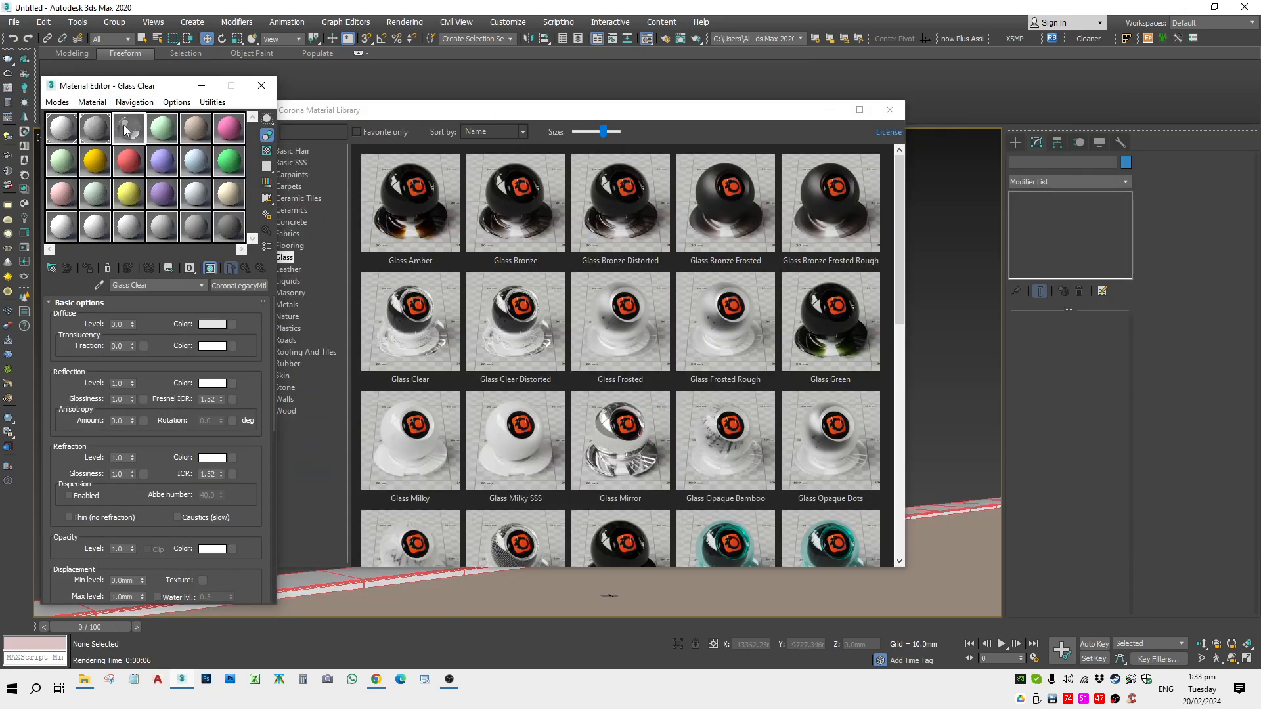
left_click(889, 110)
Select the balcony railing panels, the entrance door pane and the upper window glass, and assign the Glass Clear material to them
left_click(619, 354)
left_click(652, 353, "ctrl")
key("q")
left_click(689, 350, "ctrl")
left_click(710, 349, "ctrl")
left_click(744, 352, "ctrl")
left_click(769, 356, "ctrl")
left_click(441, 446, "ctrl")
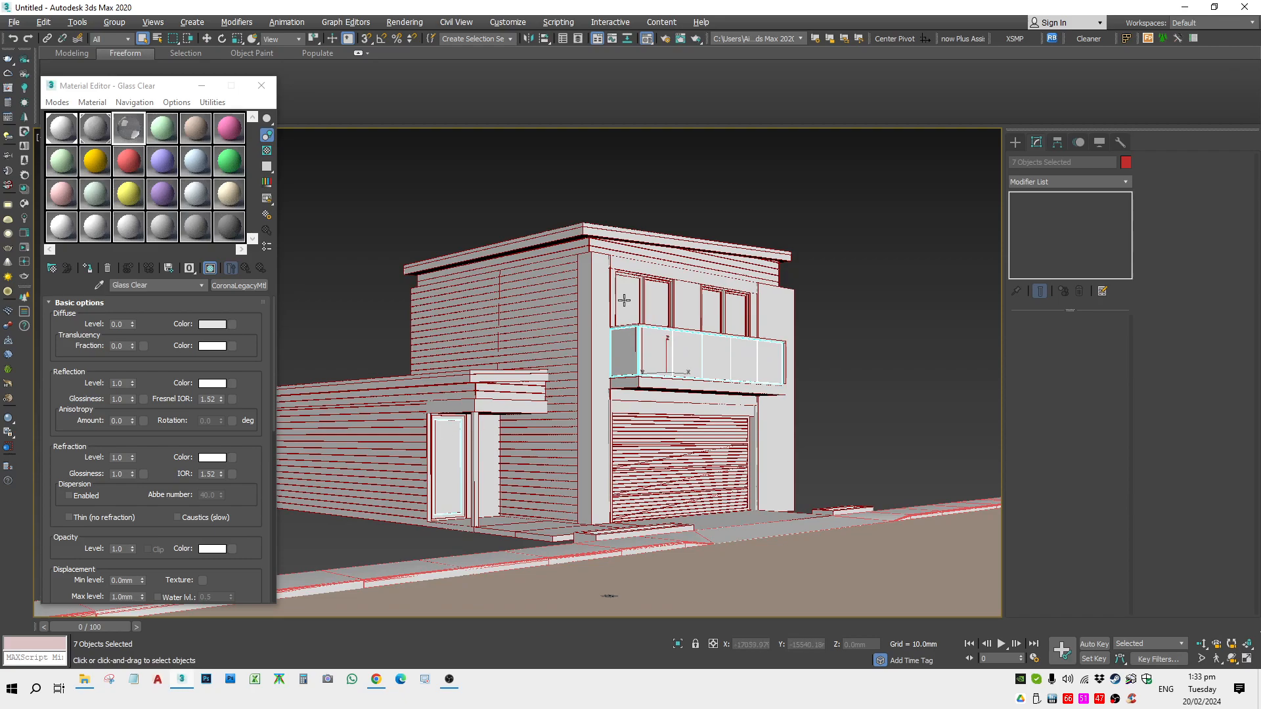
left_click(625, 300, "ctrl")
middle_click_drag(633, 298, 698, 379, "alt")
left_click(88, 269)
Select the garage door and assign the fourth sample material to it
middle_click_drag(341, 543, 384, 540, "alt")
left_click(847, 420)
middle_click_drag(604, 315, 707, 347, "alt")
scroll(617, 381, "up", 8)
left_click(756, 405)
middle_click_drag(840, 430, 728, 437, "alt")
middle_click_drag(728, 436, 536, 423)
middle_click_drag(535, 424, 597, 437, "alt")
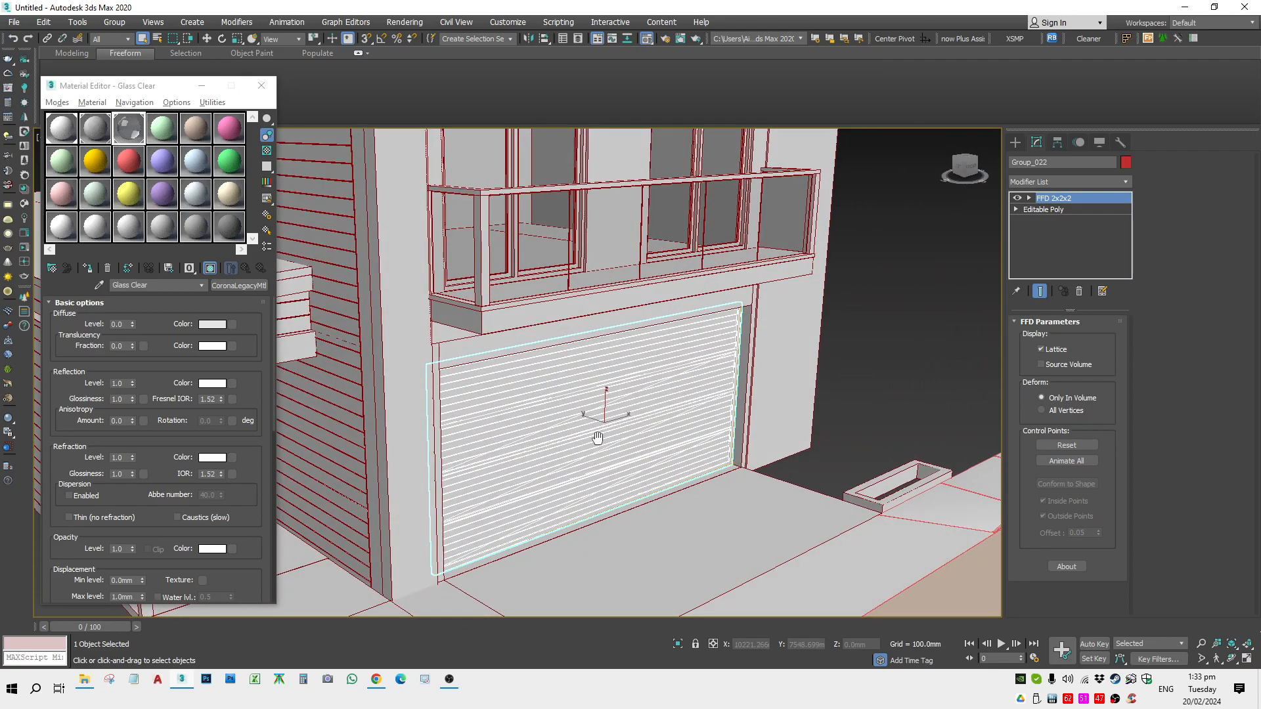
left_click(160, 139)
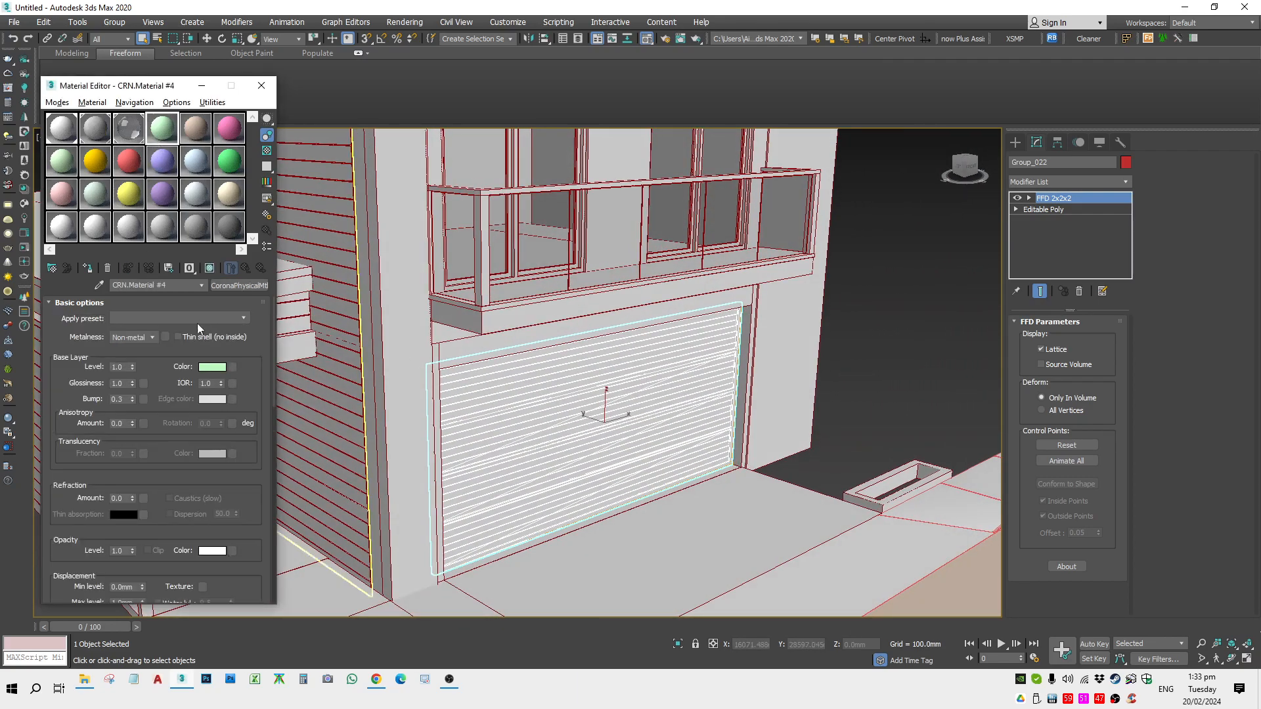
left_click(89, 269)
Change the garage door material's base color to a neutral near-white
left_click(202, 368)
left_click_drag(357, 155, 369, 189)
left_click(389, 92)
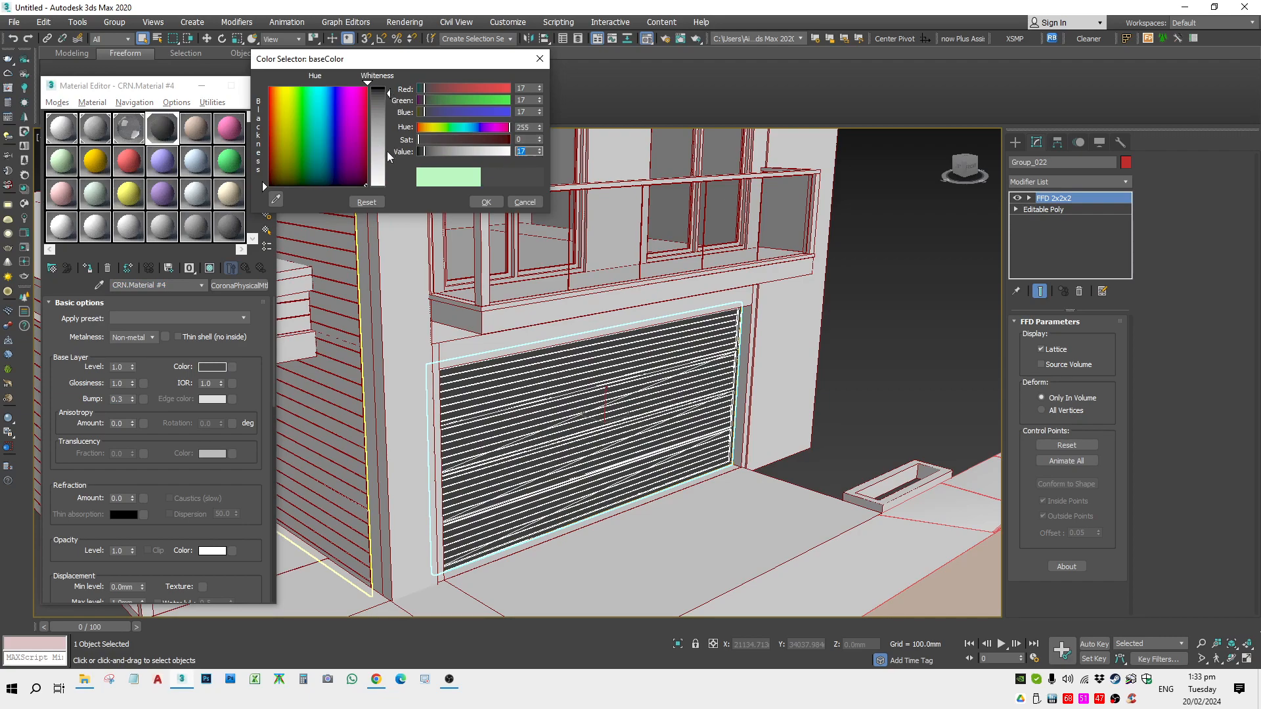
left_click(499, 151)
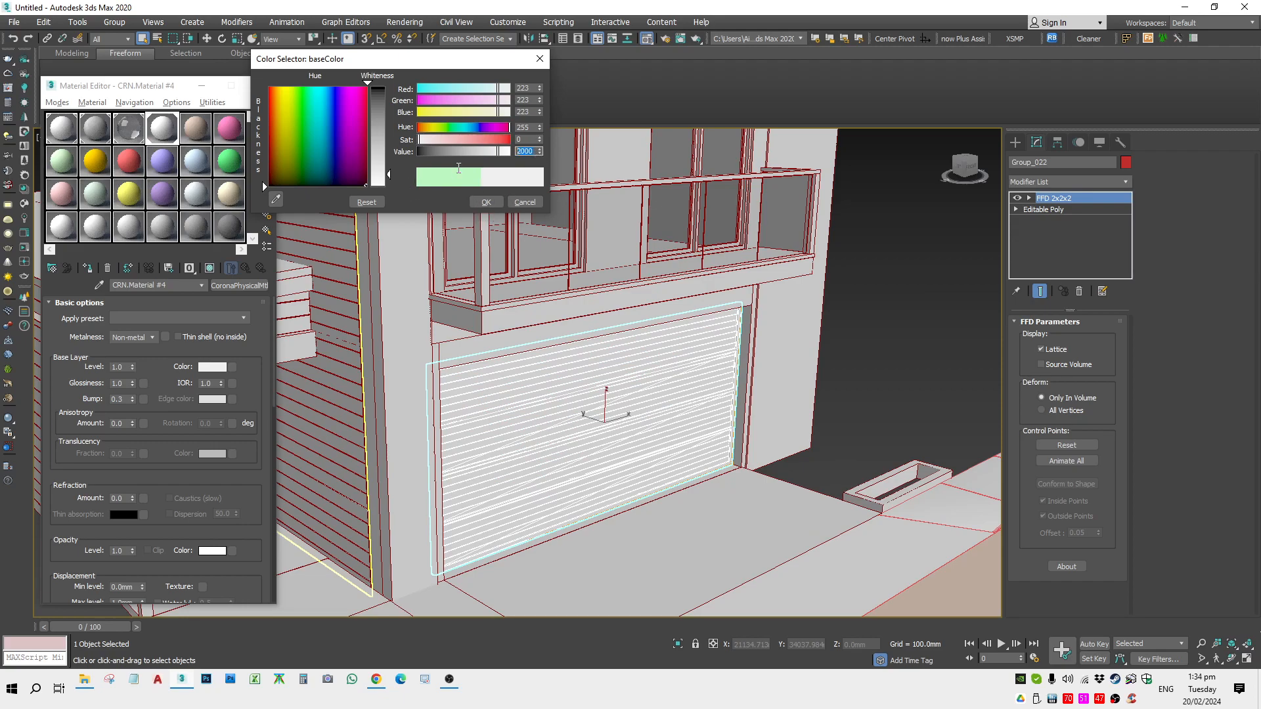
left_click(486, 202)
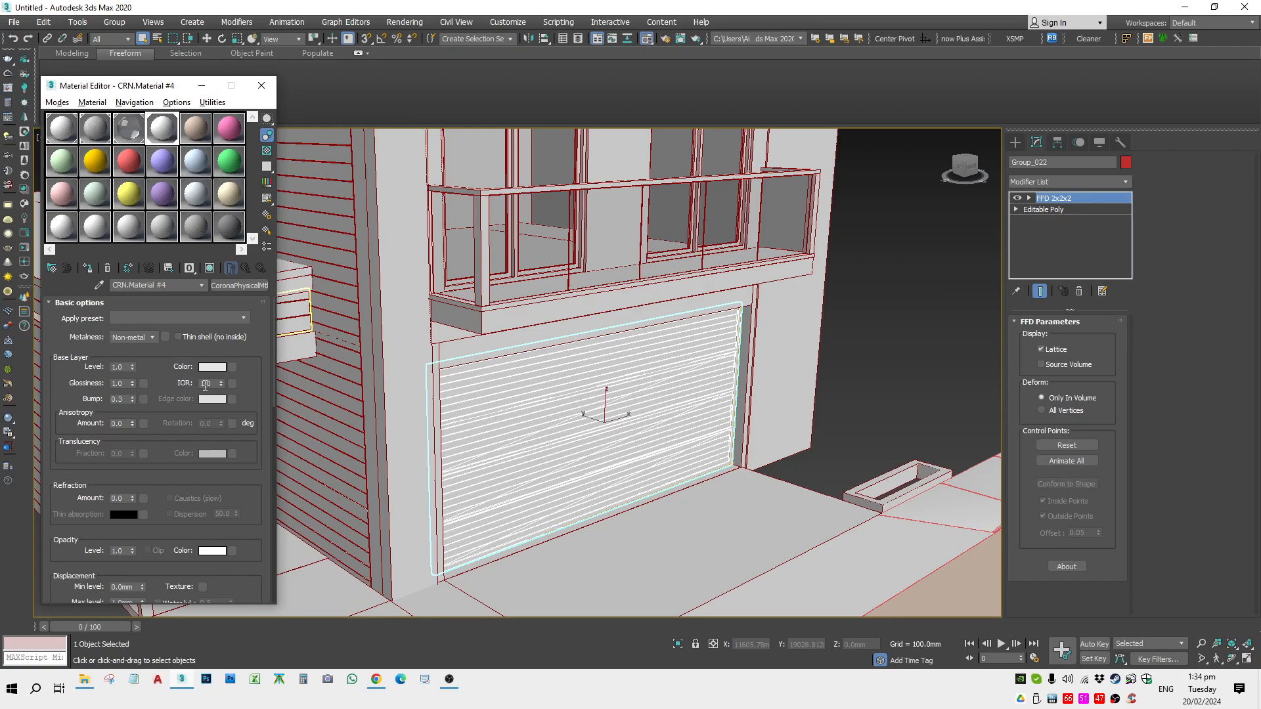
Set the garage door material's IOR to 1.65 and its glossiness to 0.6, and deselect the door
type("1.65")
key("Return")
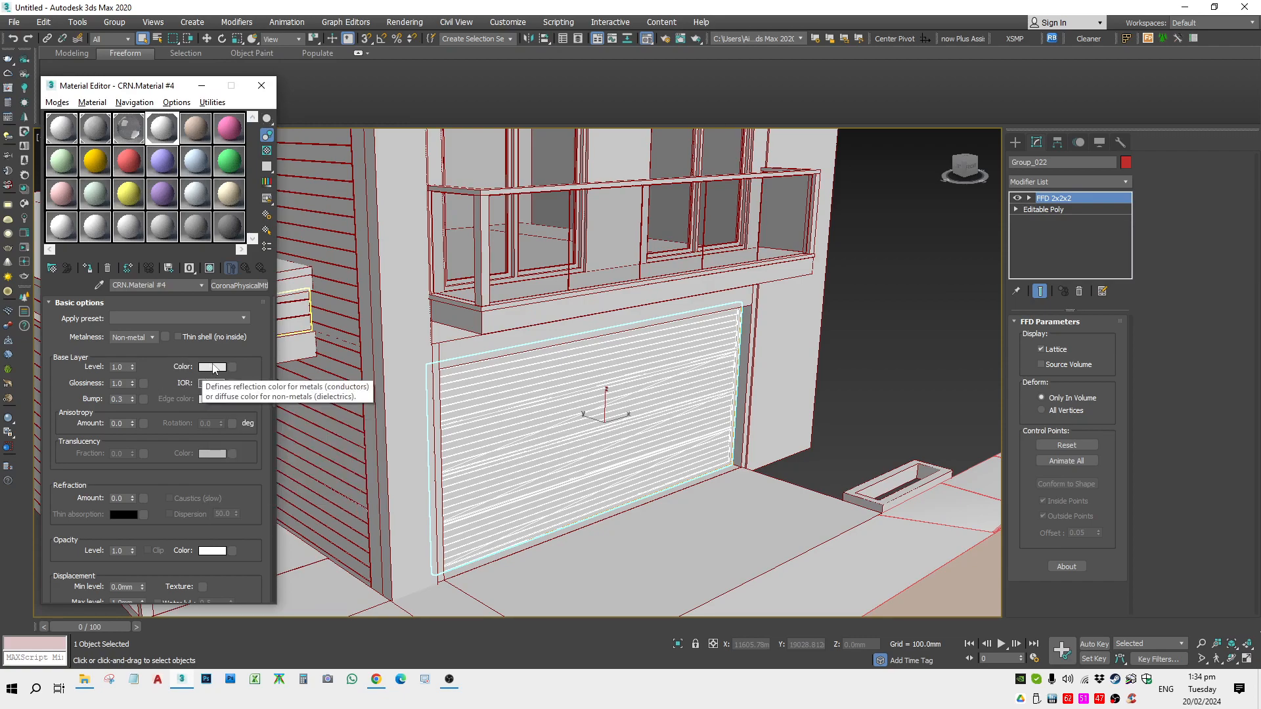
left_click_drag(124, 384, 12, 386)
type(".6")
key("Return")
left_click(848, 364)
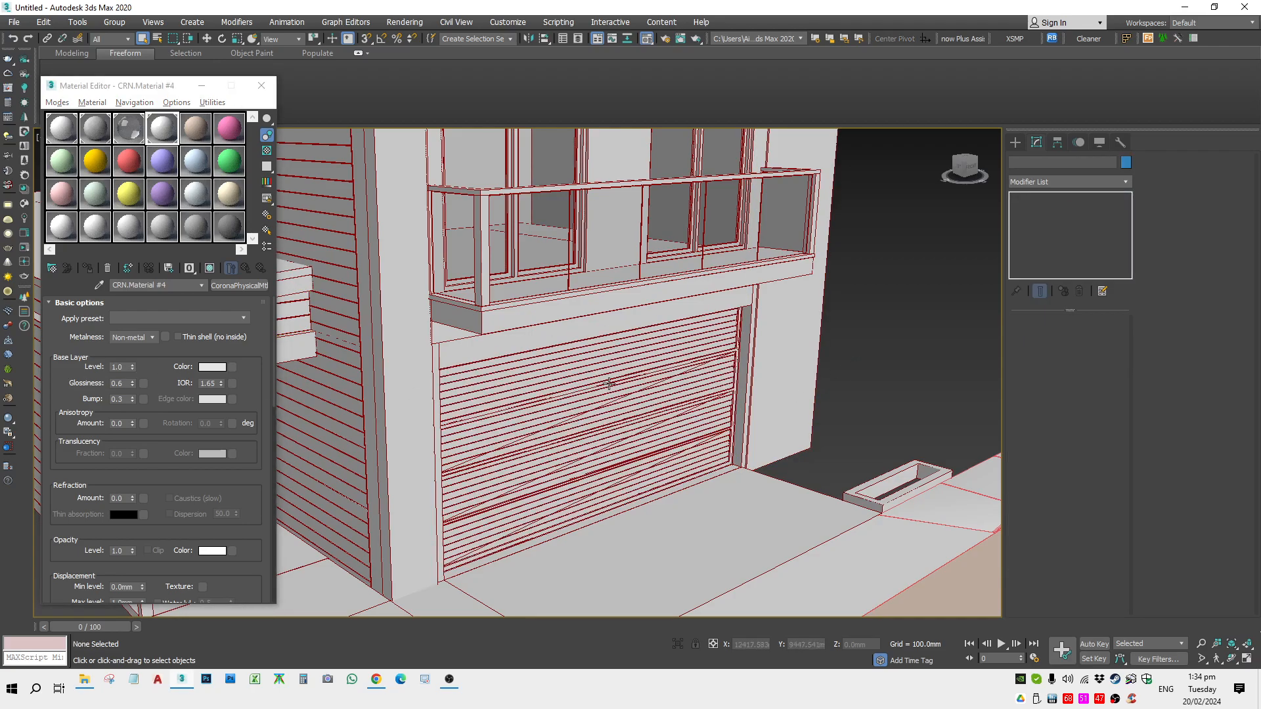
Assign the fifth sample material to the wall surfaces beside and above the garage door, then clear the selection
left_click(788, 394)
left_click(423, 390, "ctrl")
left_click(446, 338, "ctrl")
middle_click_drag(460, 380, 484, 379, "alt")
left_click(195, 143)
left_click(88, 268)
key("ctrl+d")
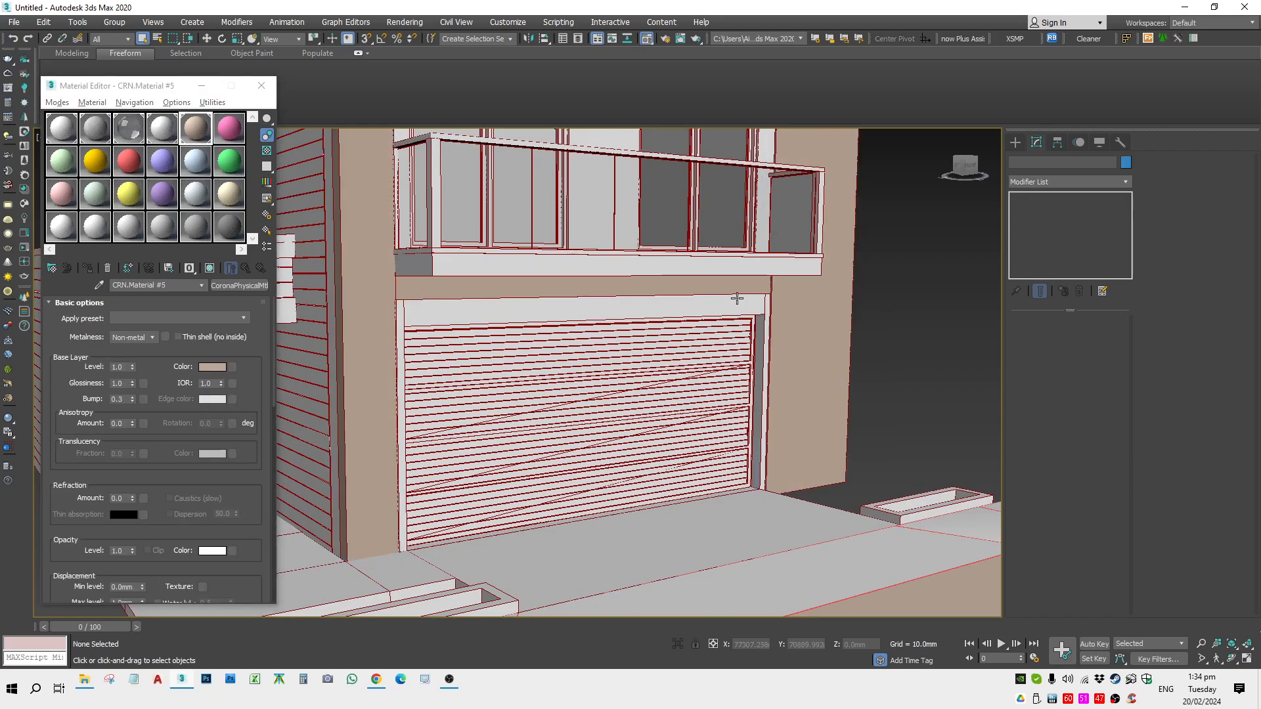
Change the fifth material's base color to a neutral dark grey with a value of 5
middle_click_drag(761, 310, 660, 379, "alt")
left_click_drag(206, 131, 229, 128)
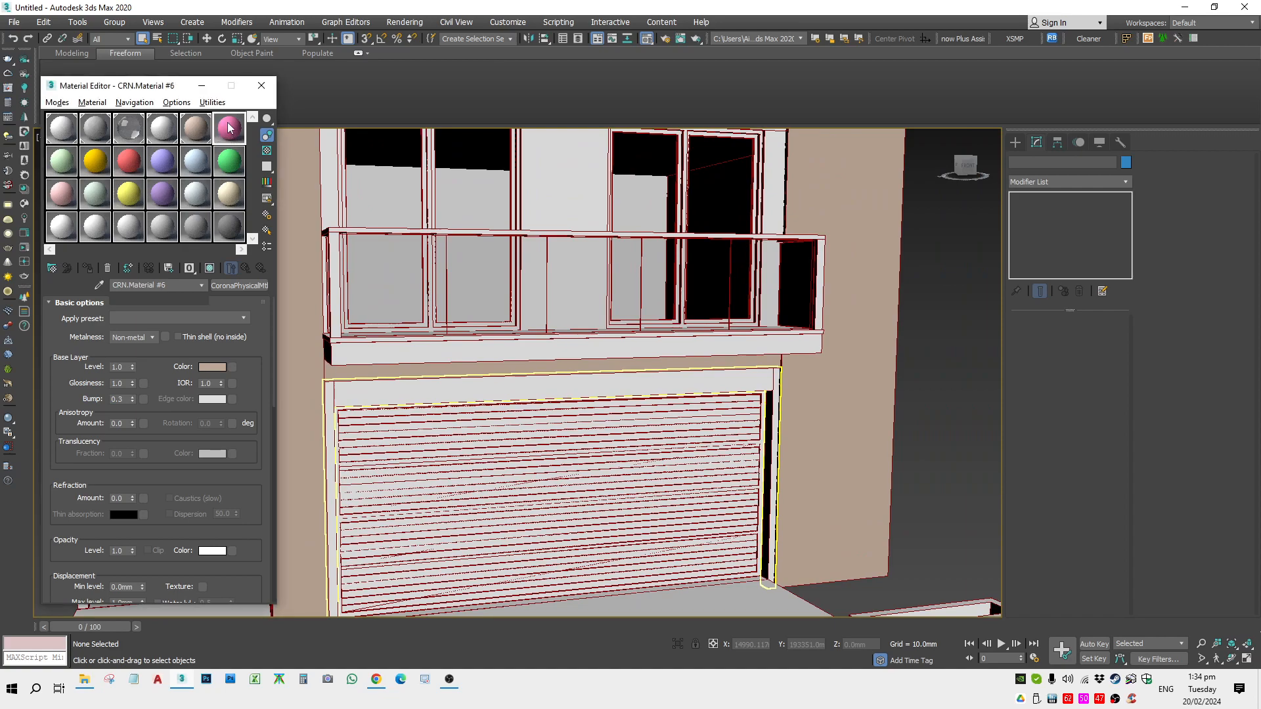
left_click(196, 128)
scroll(499, 408, "down", 5)
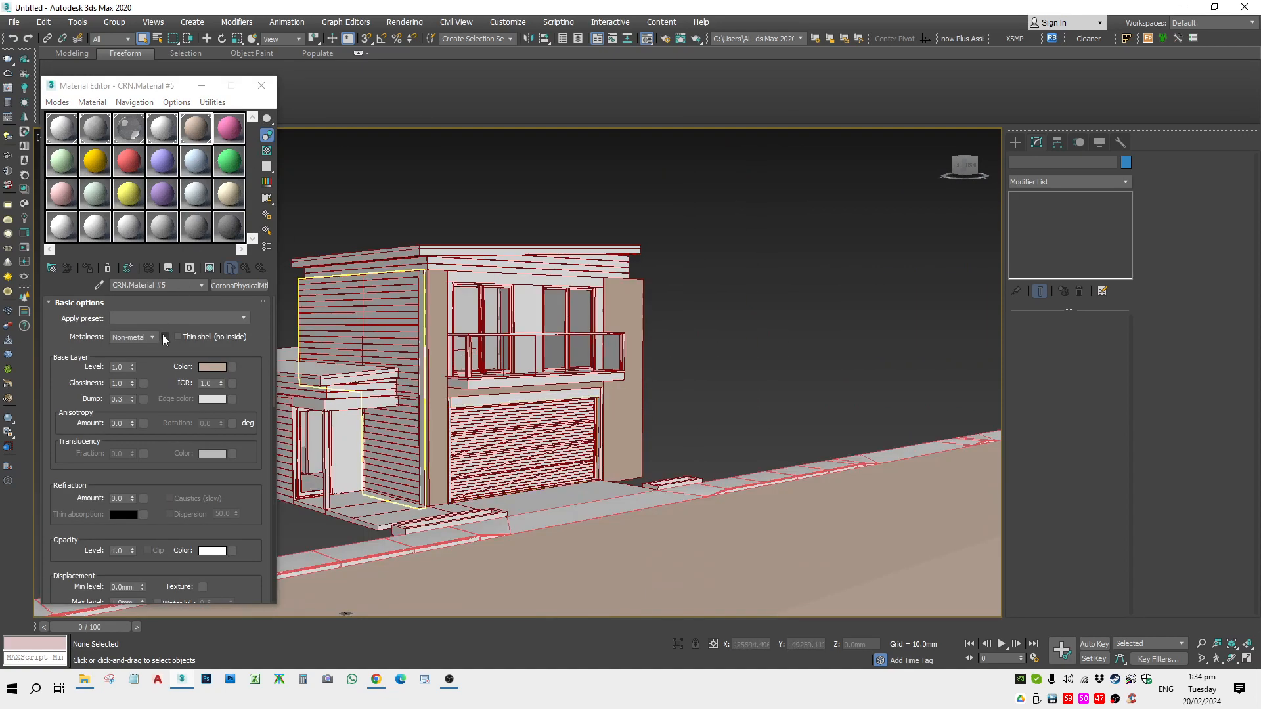
left_click(223, 367)
left_click_drag(362, 178, 369, 189)
left_click_drag(382, 89, 383, 92)
left_click_drag(528, 153, 396, 159)
type("5")
key("Return")
left_click(491, 205)
Assign the dark grey material to the upper front wall, corner post, balcony slab, entrance canopy, entrance wall and side wing wall
middle_click_drag(677, 294, 673, 312, "alt")
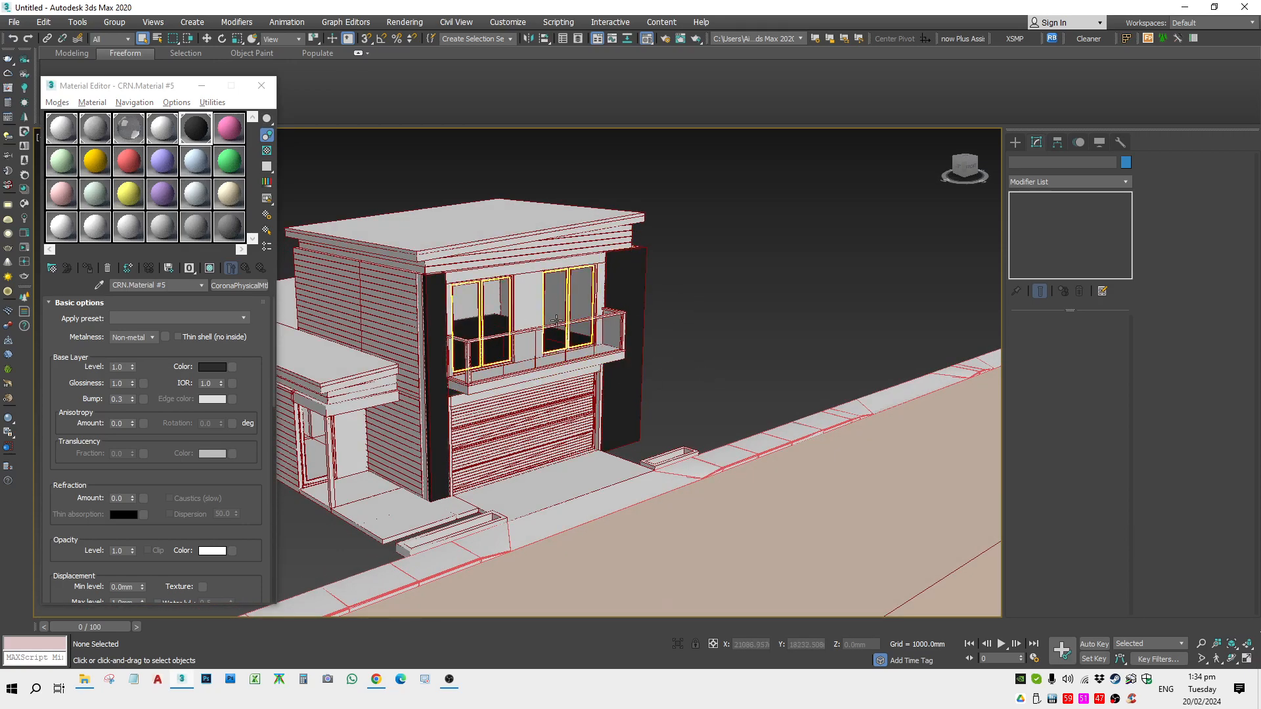
scroll(527, 291, "up", 3)
left_click(526, 291)
left_click(535, 240, "ctrl")
middle_click_drag(535, 239, 653, 362)
left_click(559, 376, "ctrl")
scroll(480, 484, "up", 3)
middle_click_drag(480, 484, 552, 446)
left_click(589, 427, "ctrl")
left_click(611, 498, "ctrl")
middle_click_drag(608, 501, 504, 419, "alt")
left_click(500, 358, "ctrl")
left_click(527, 333, "ctrl")
scroll(519, 338, "down", 6)
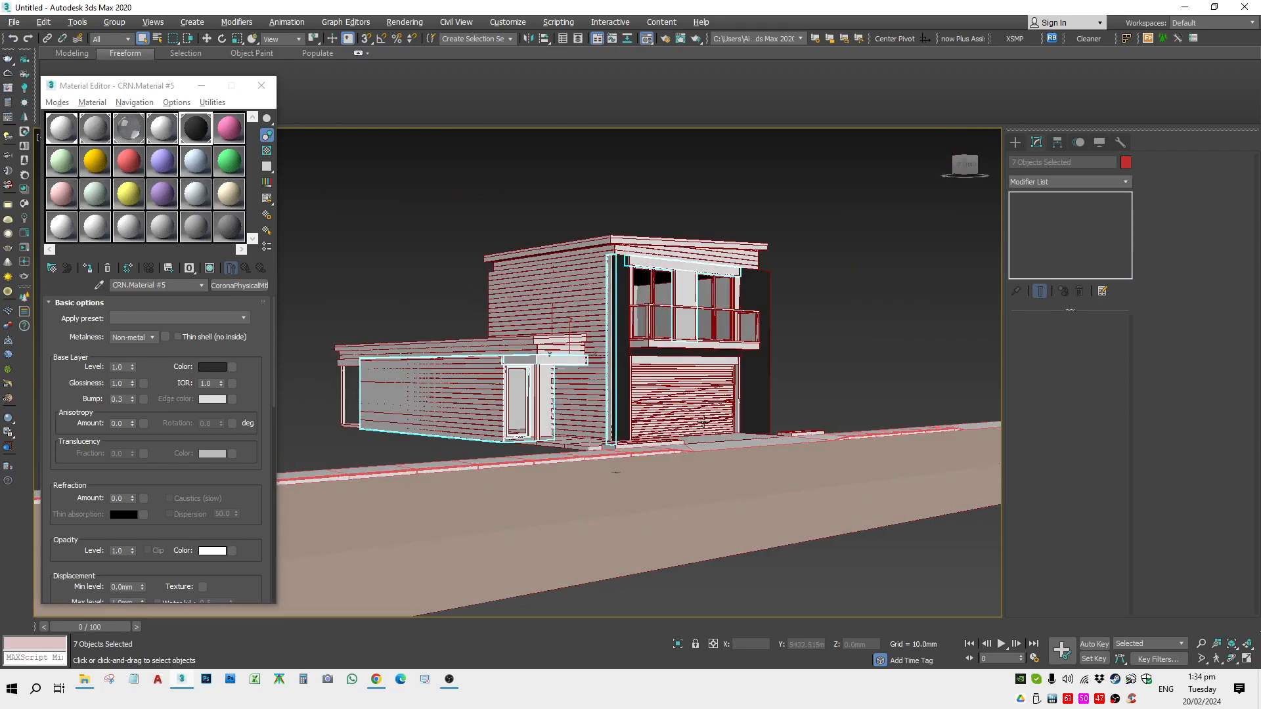
scroll(638, 370, "up", 4)
middle_click_drag(638, 370, 648, 357, "alt")
left_click(634, 338, "ctrl")
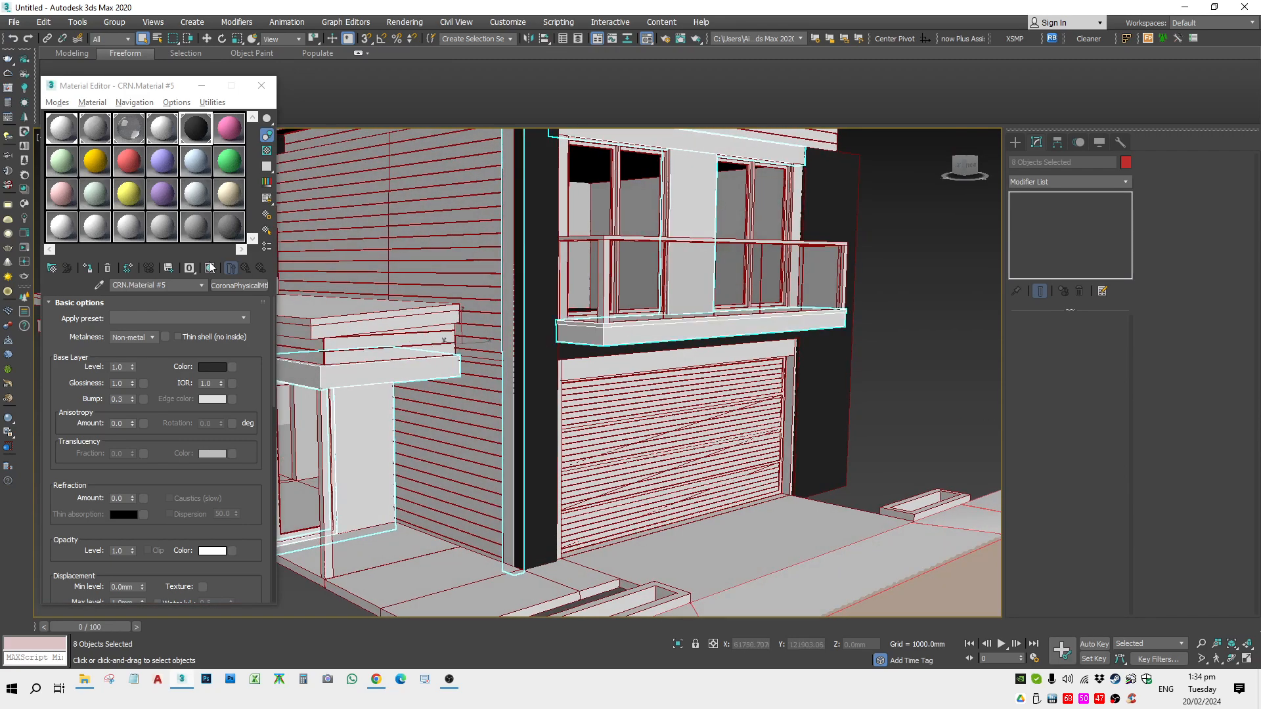
left_click(86, 267)
Add a UVW Map modifier with box mapping to the selected dark grey house parts
scroll(716, 447, "down", 8)
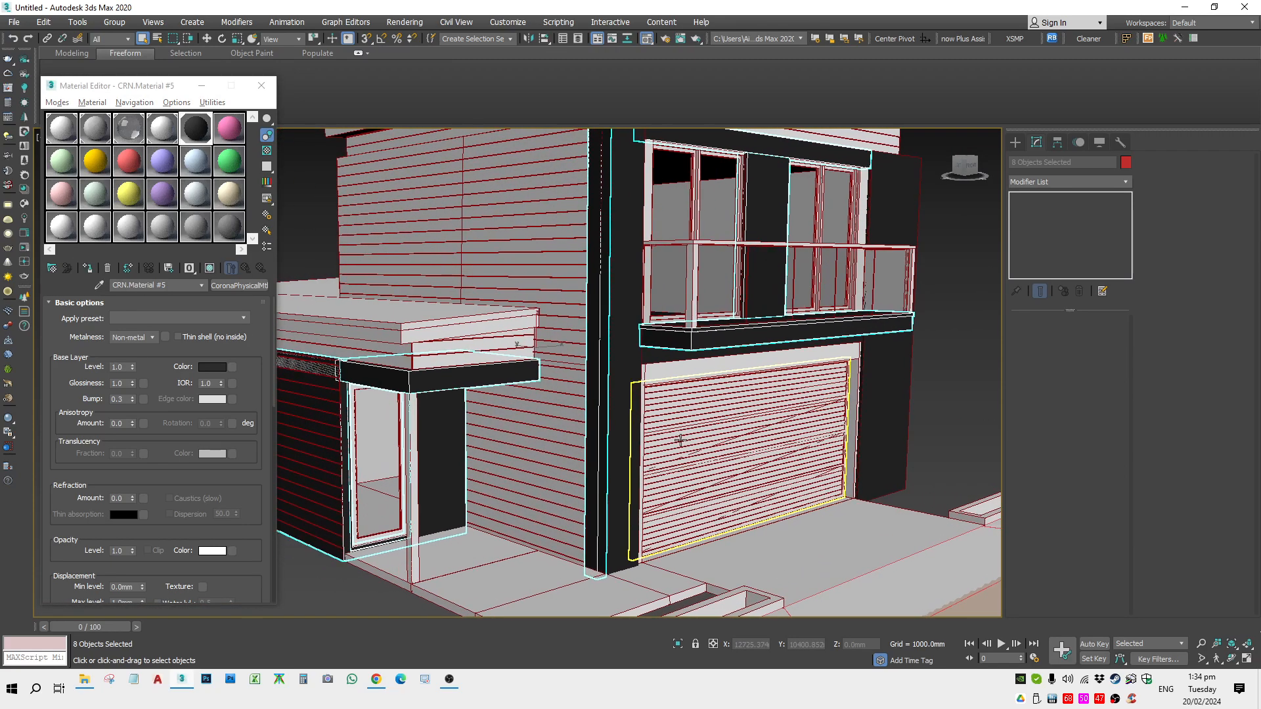
scroll(716, 446, "up", 2)
left_click(1053, 182)
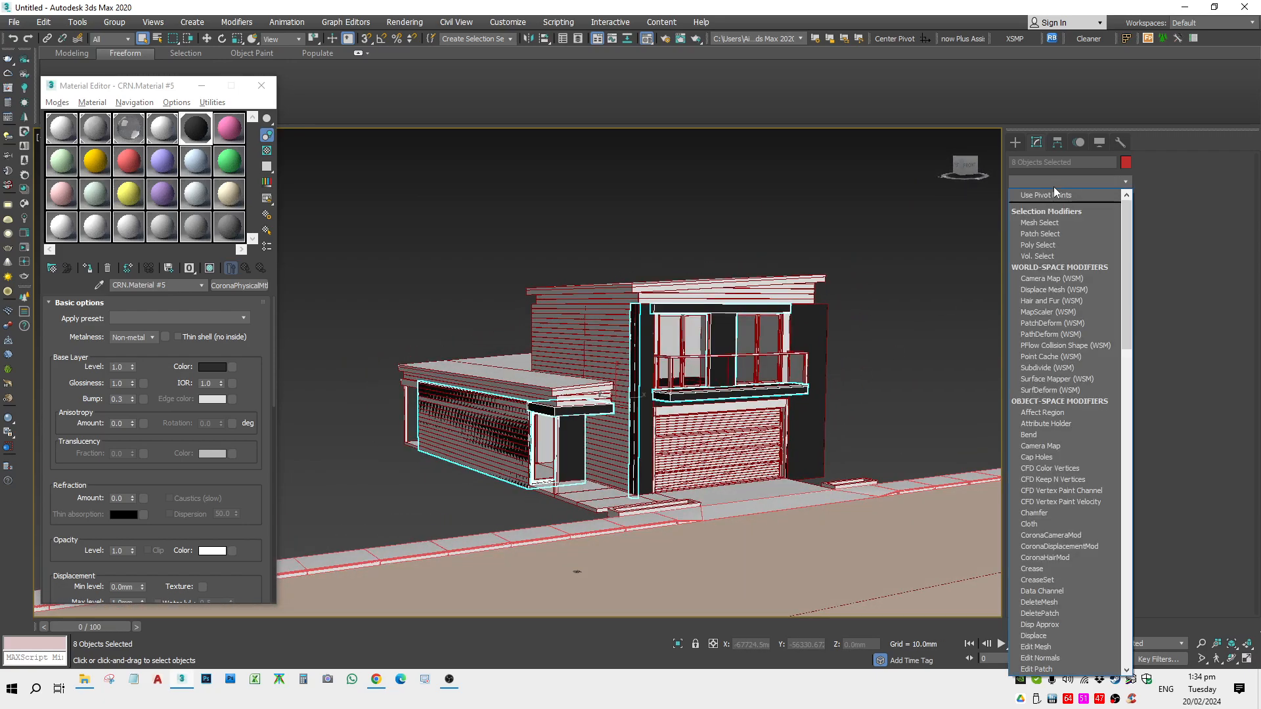
key("u")
left_click(1048, 541)
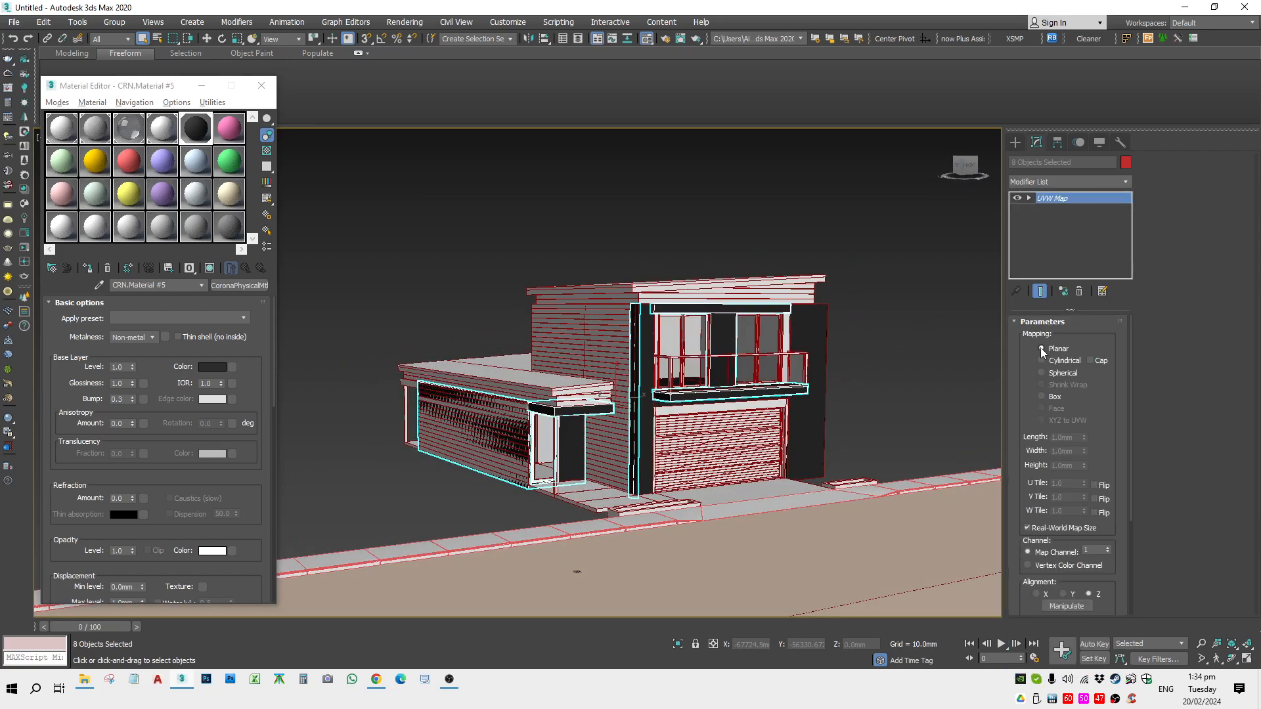
left_click(1055, 396)
scroll(586, 395, "up", 5)
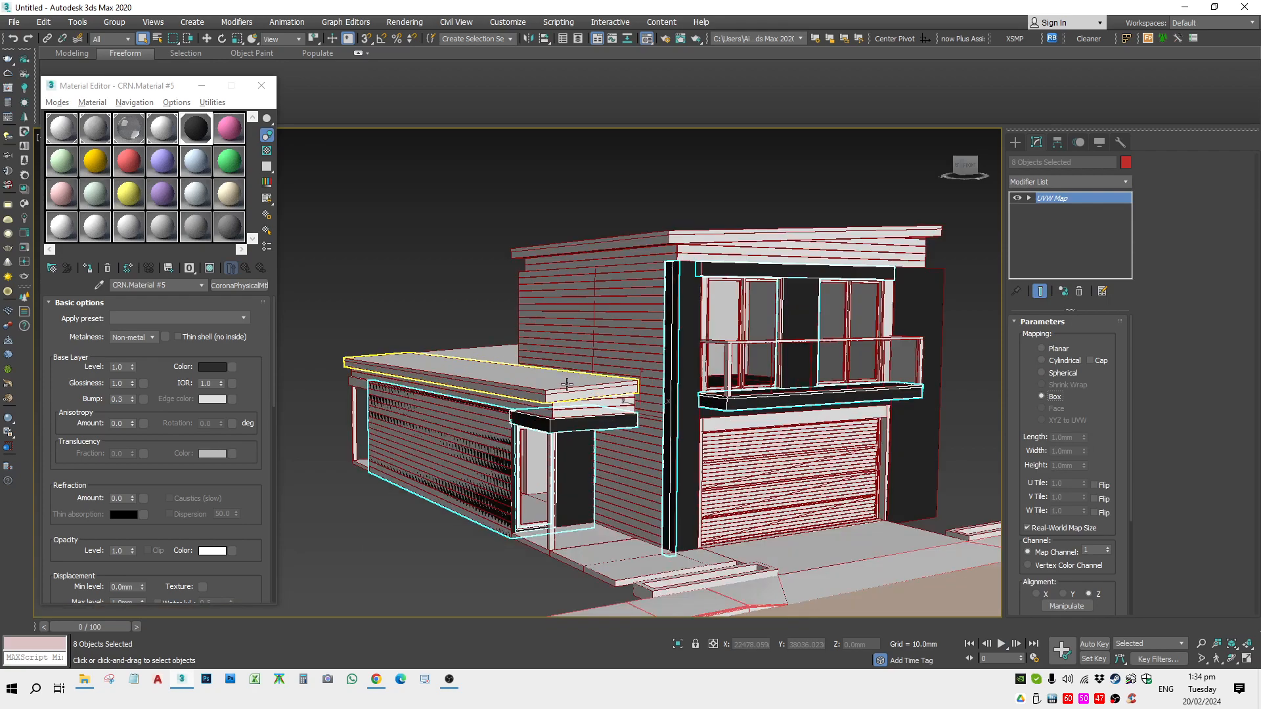
scroll(554, 415, "up", 8)
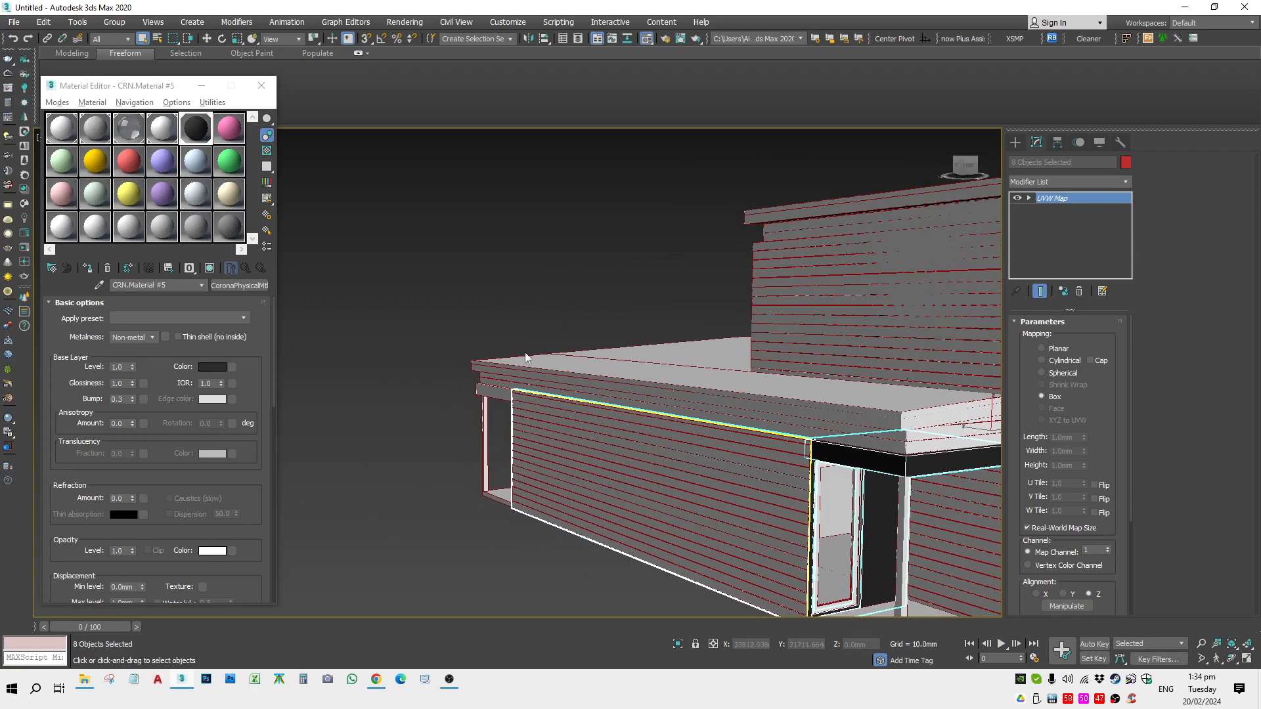
left_click(466, 430)
left_click(89, 267)
key("ctrl+z")
key("ctrl+z")
key("shift+z")
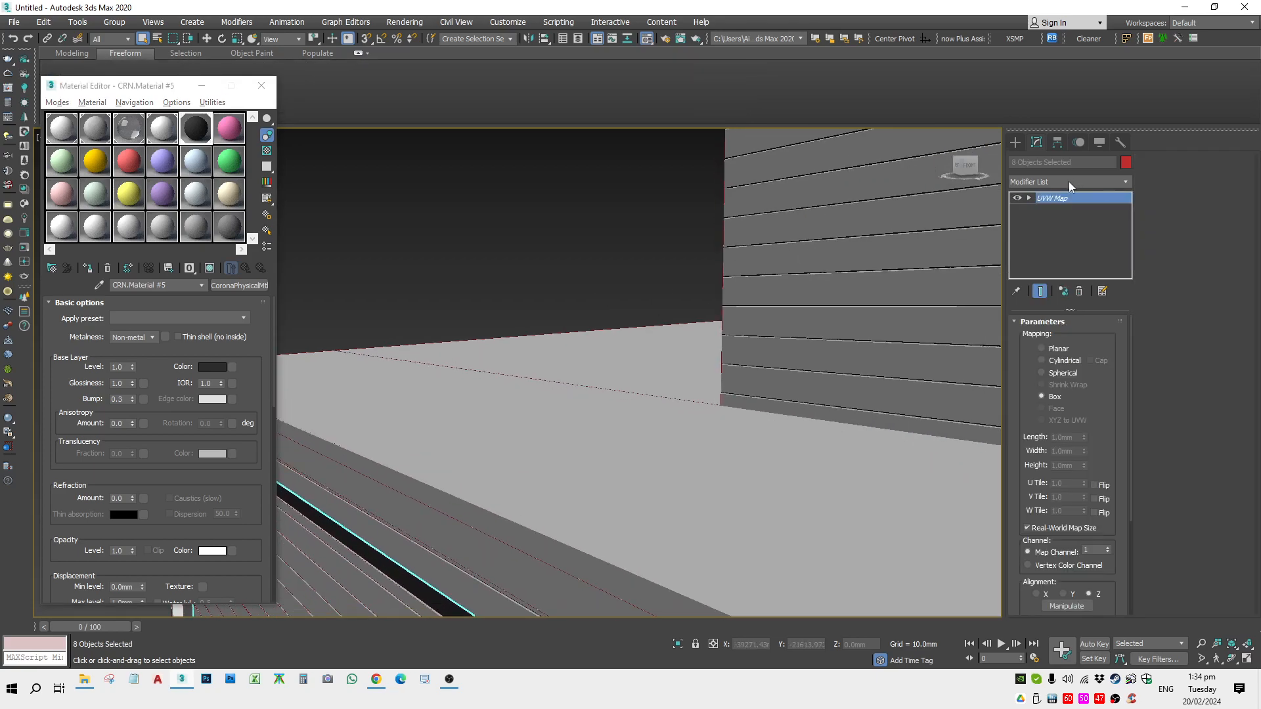
key("shift+z")
key("shift+z")
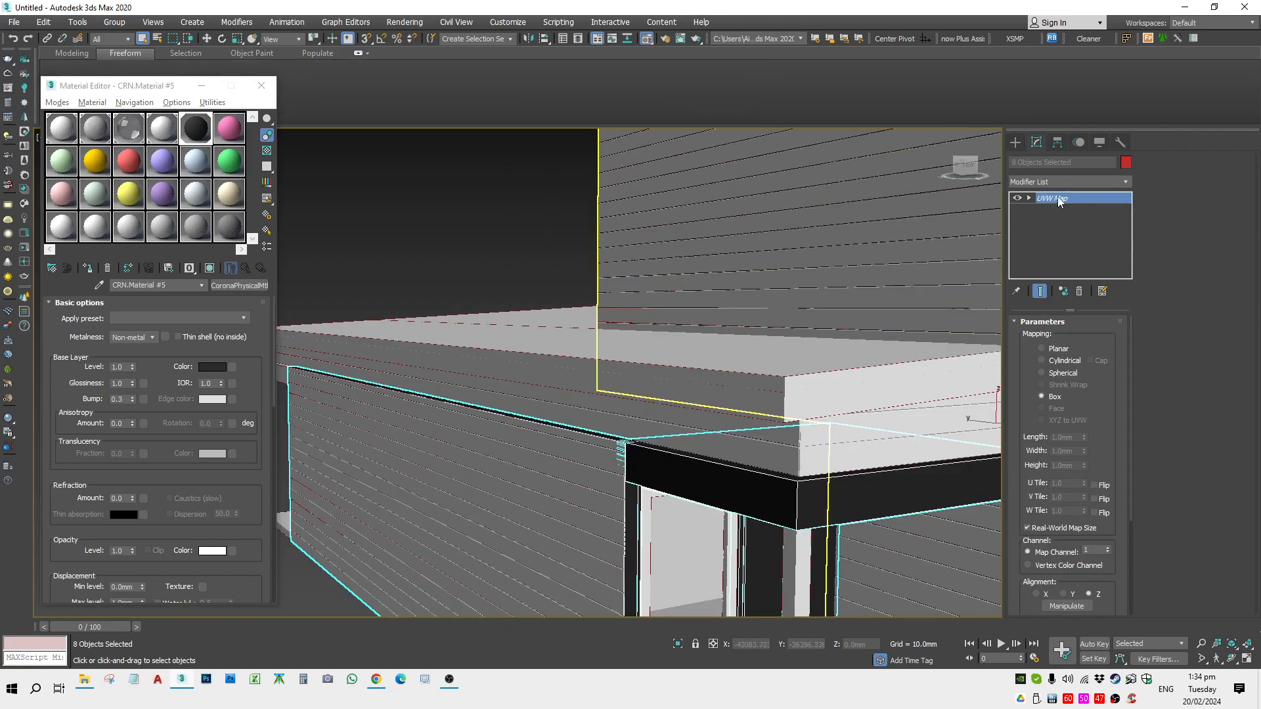
Make the UVW Map modifier unique on the selected parts and check the entrance canopy's modifier stack
left_click(1063, 292)
left_click(673, 389)
left_click(496, 255)
key("shift+z")
key("shift+z")
key("ctrl+z")
key("shift+z")
key("shift+z")
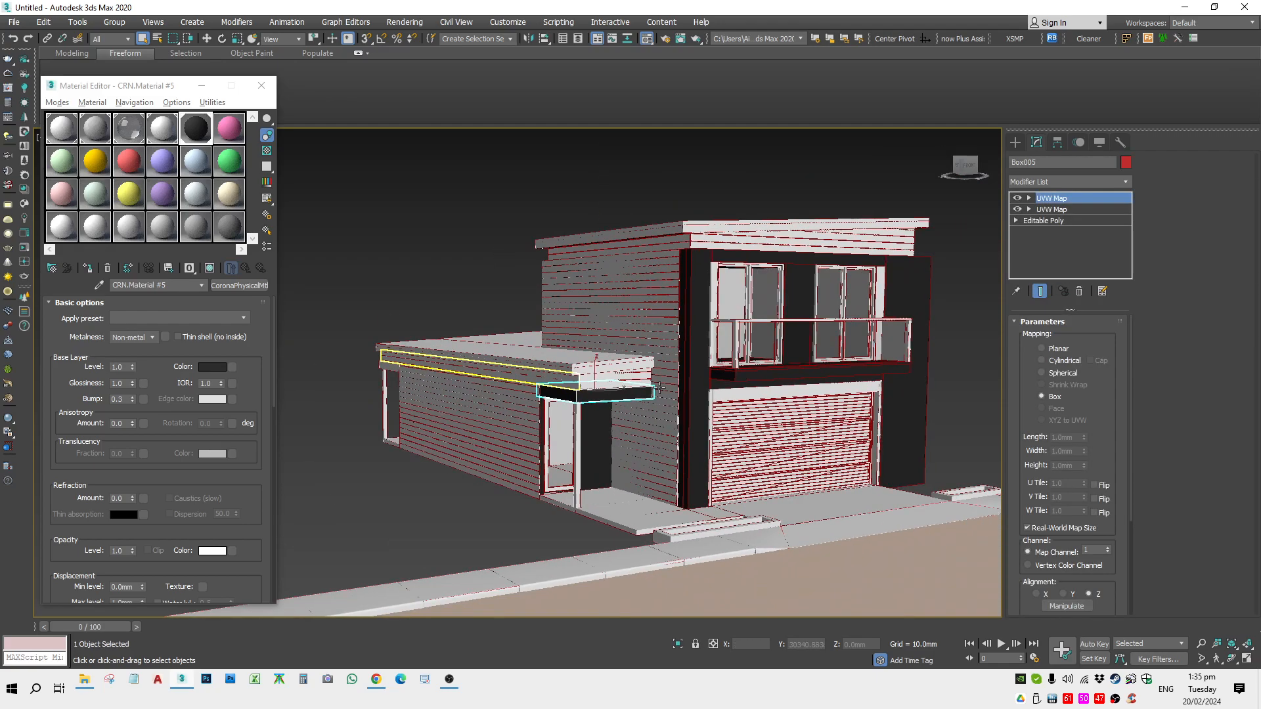
key("shift+z")
key("ctrl+z")
key("ctrl+z")
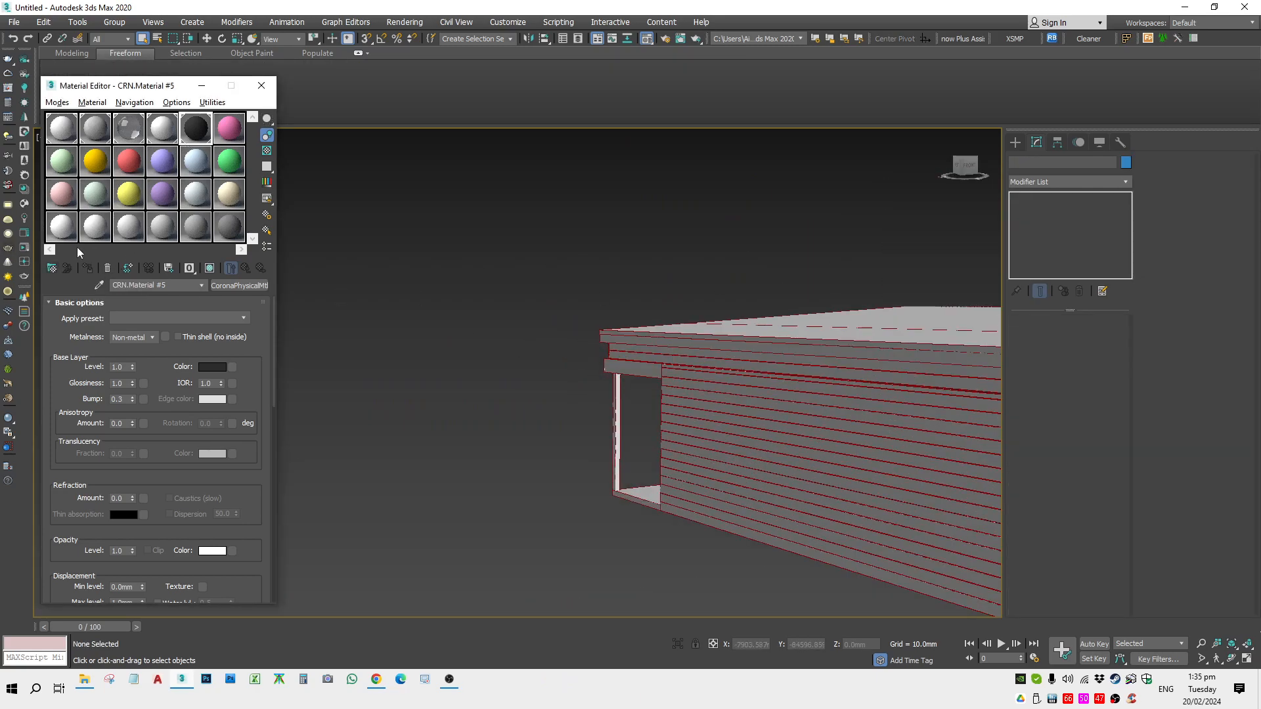
Assign the dark grey material to the beam under the roof at the rear end of the side wing
left_click(605, 369)
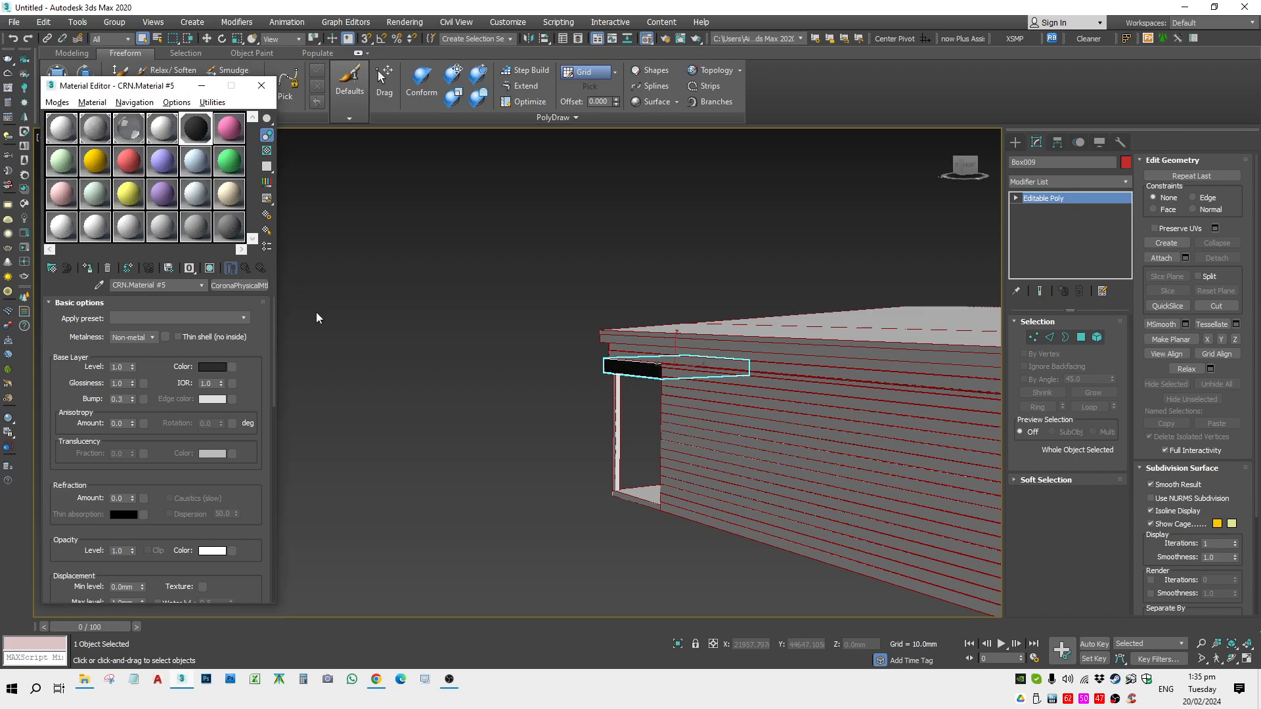
key("shift+z")
key("shift+z")
key("ctrl+z")
key("shift+z")
key("shift+z")
key("shift+z")
key("shift+z")
key("shift+z")
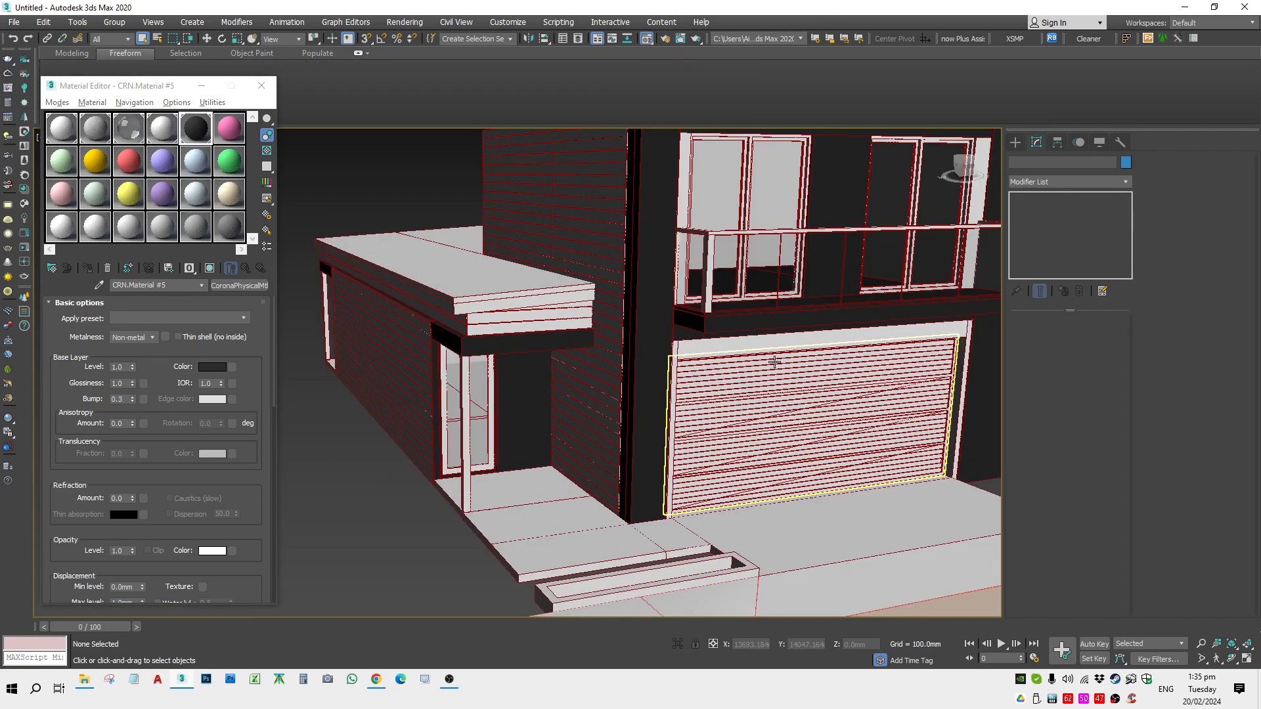
key("shift+z")
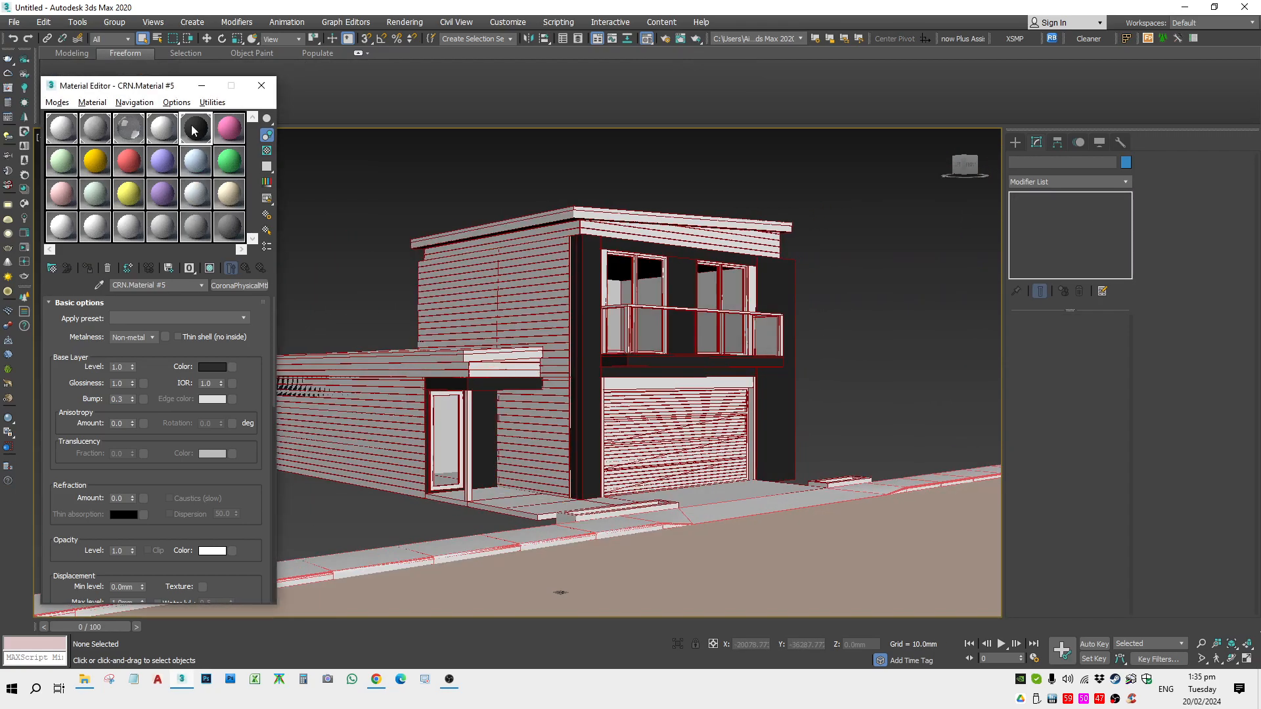
Set the dark grey material's bump amount to 5 and load the 5652-bump image as its Corona Bitmap bump map
scroll(91, 394, "down", 1)
left_click_drag(128, 385, 49, 391)
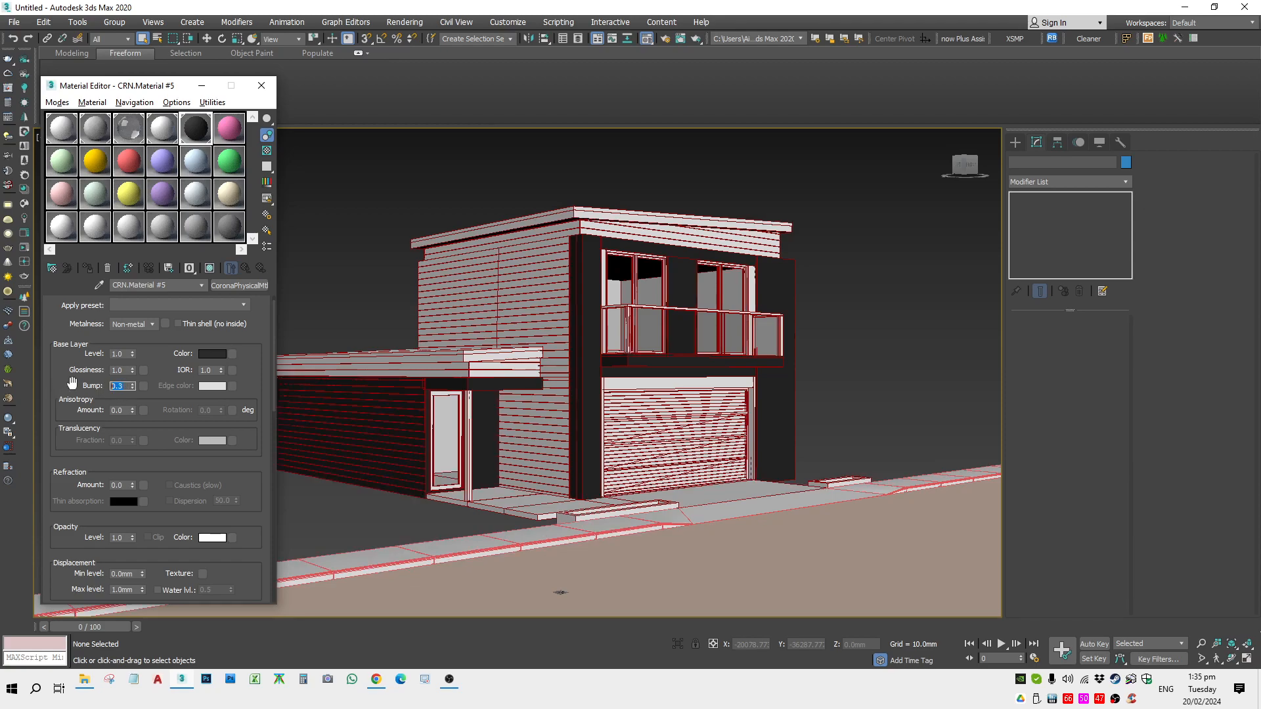
type("5")
key("Return")
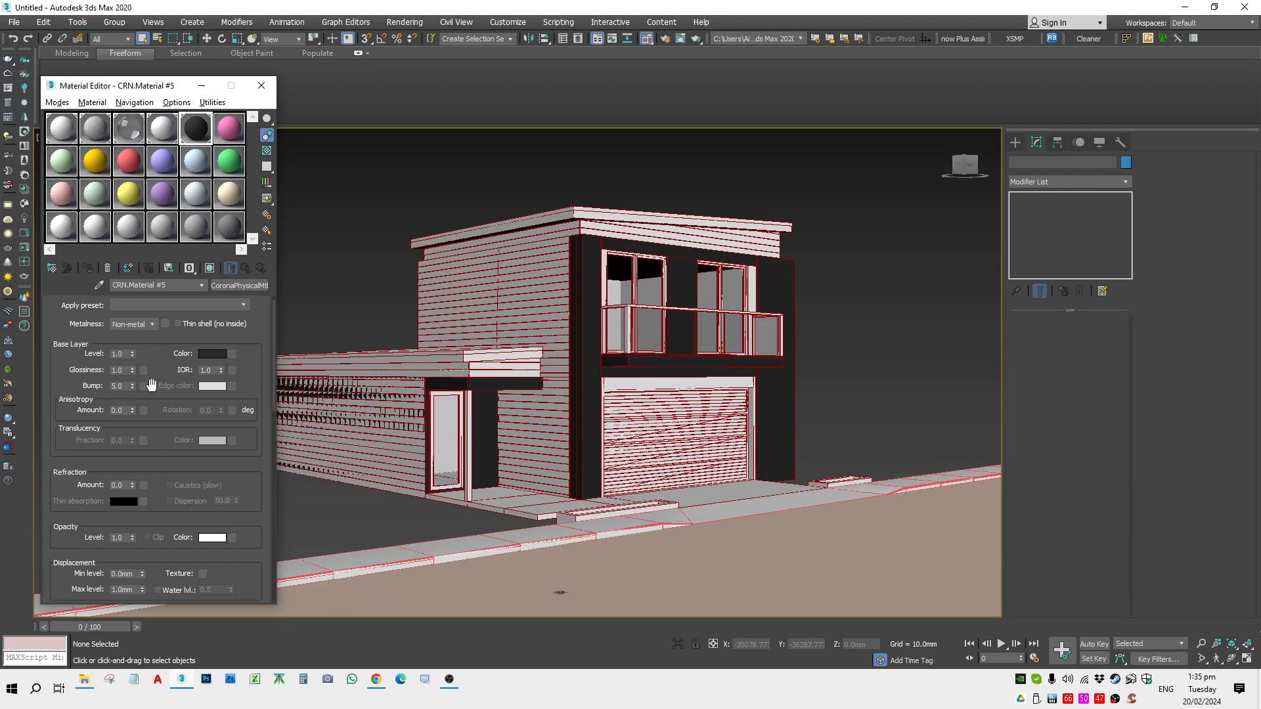
left_click(144, 386)
double_click(736, 229)
left_click(316, 195)
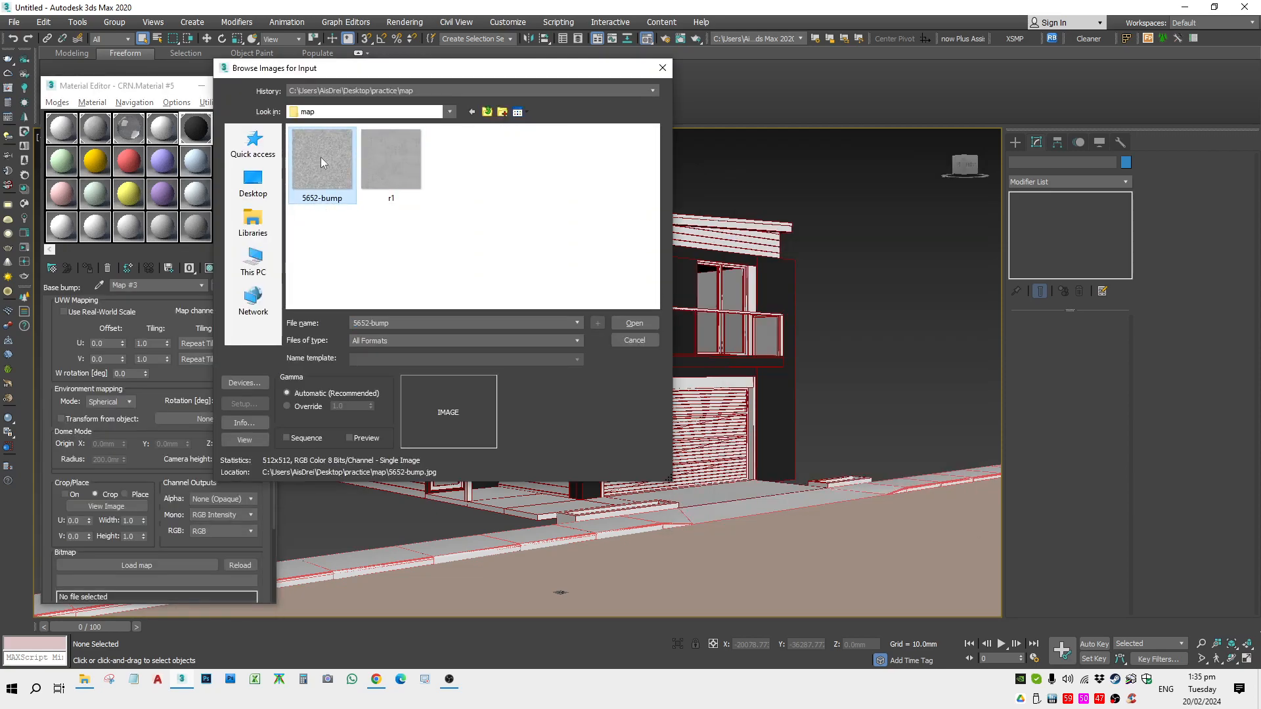
double_click(320, 168)
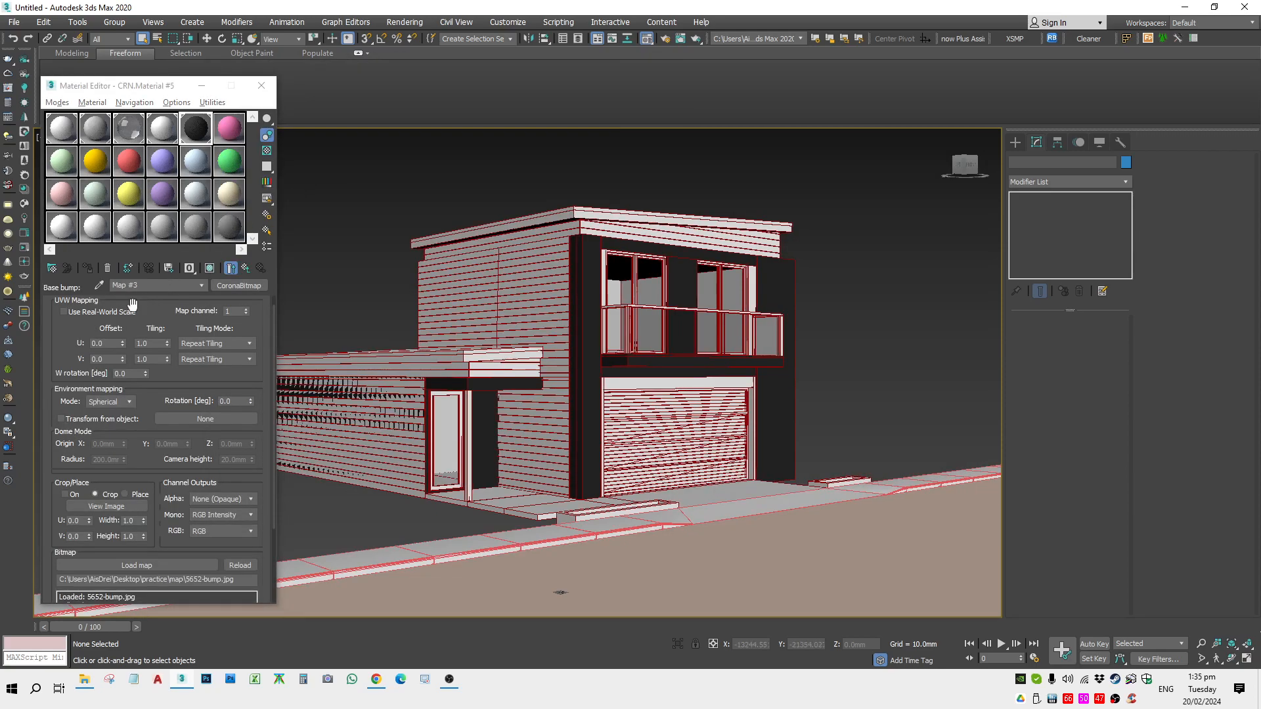
Enable real-world scale on the bump bitmap and set its size to 700 mm by 700 mm
middle_click_drag(573, 388, 672, 421)
scroll(672, 420, "up", 4)
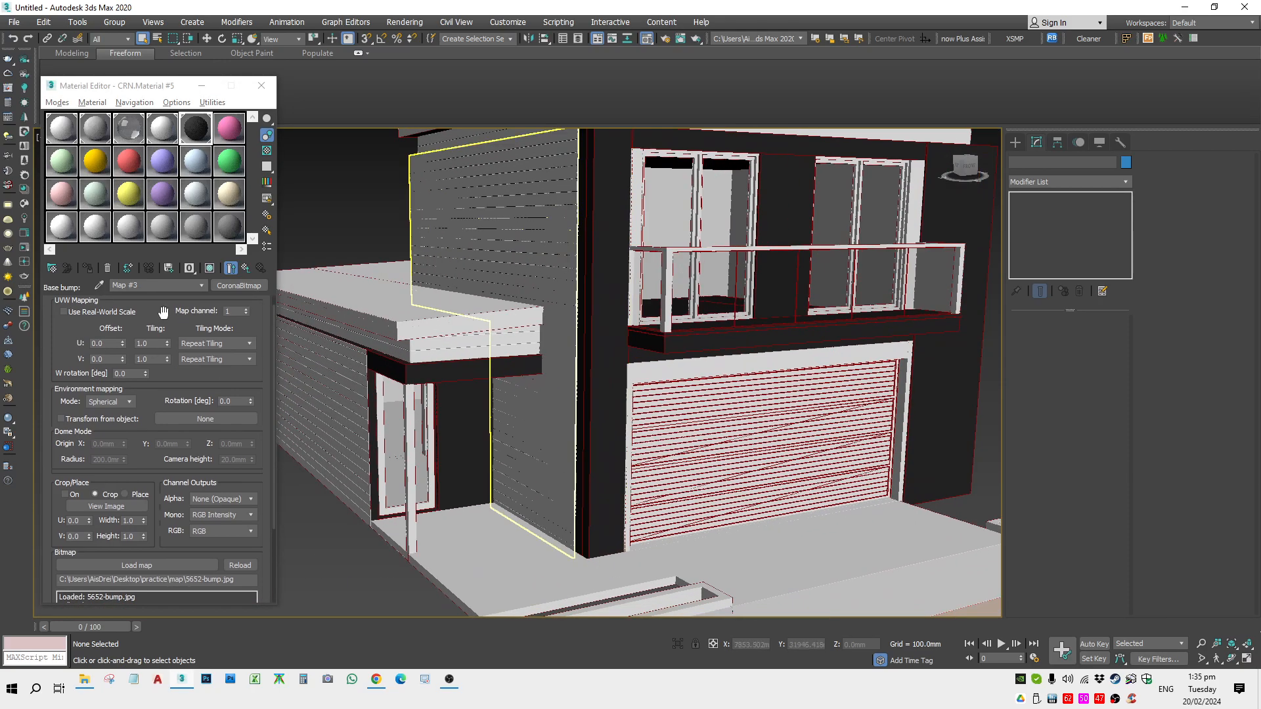
left_click(113, 312)
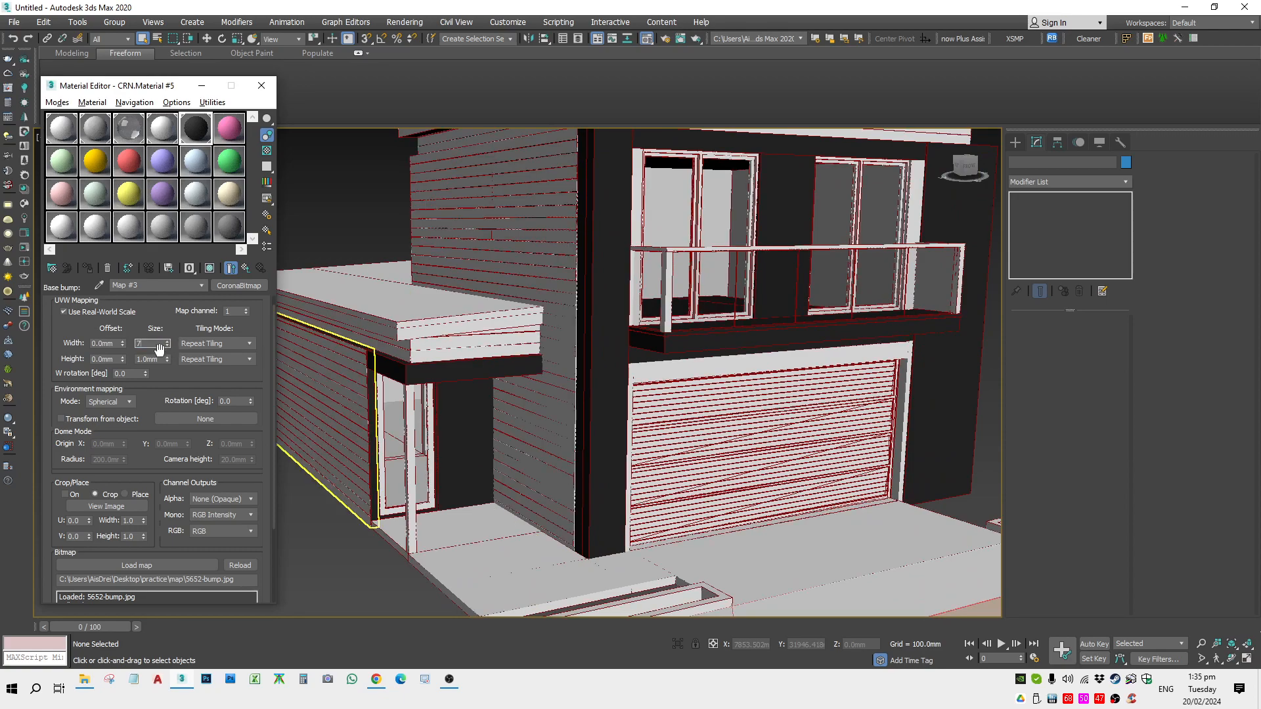
left_click(150, 359)
type("710")
scroll(744, 419, "down", 5)
Render the camera view with Corona and place a render region over the side wall at the end of the entrance canopy
key("c")
left_click(260, 89)
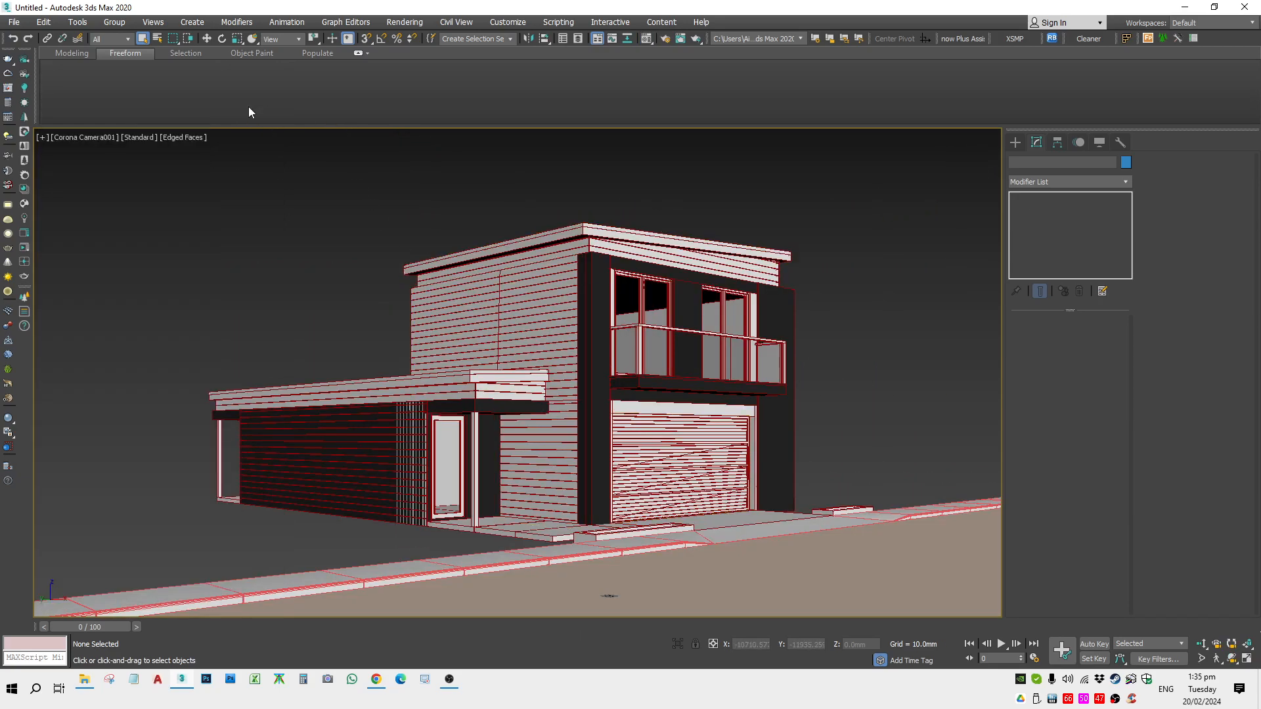
left_click(24, 233)
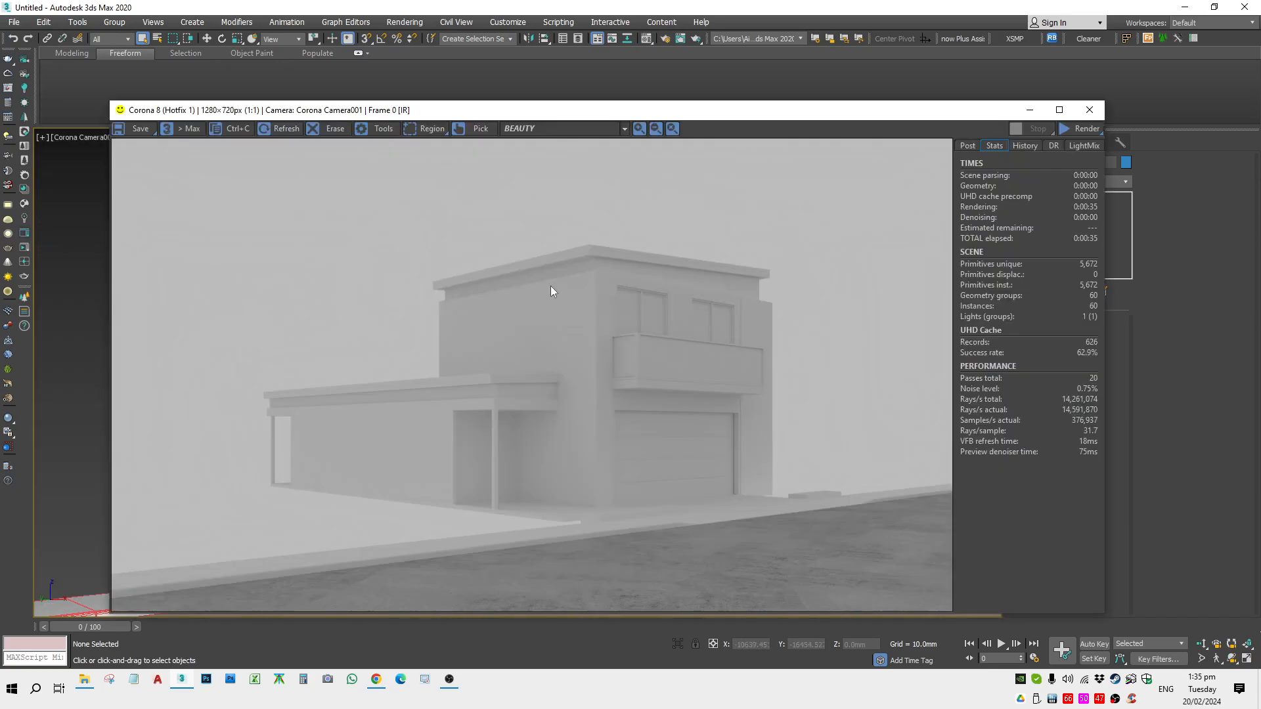
left_click(1065, 129)
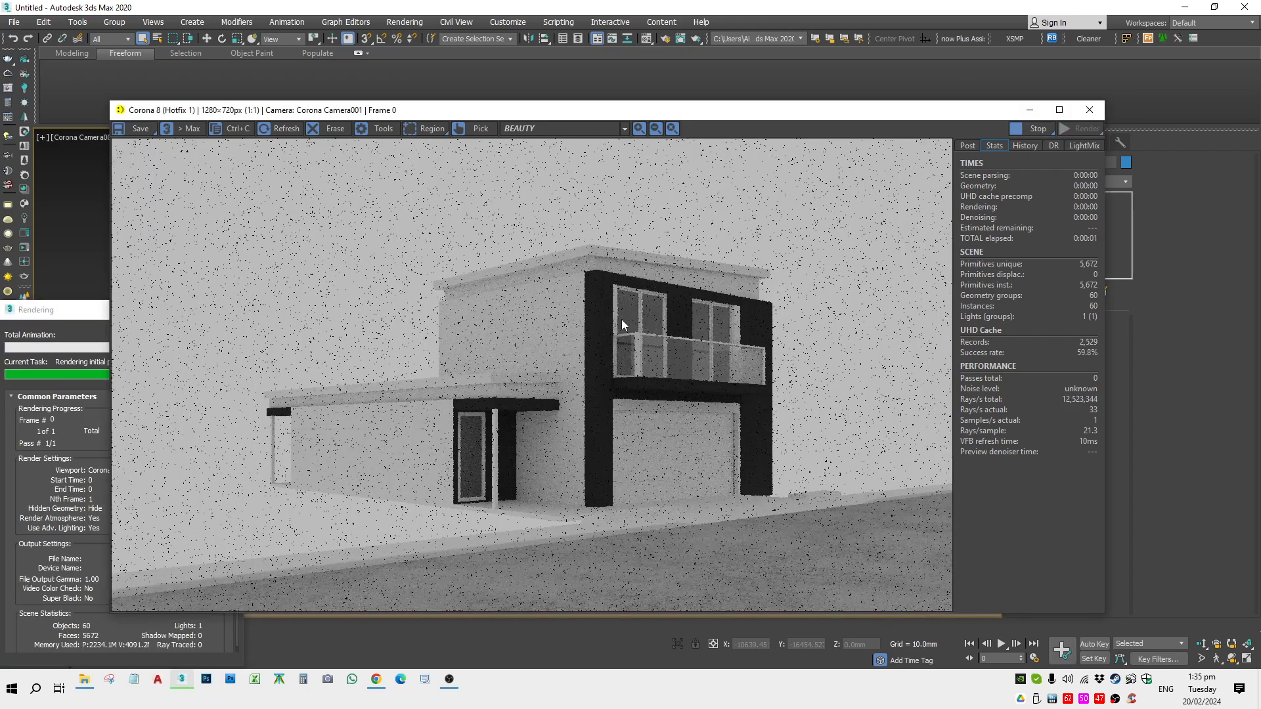
scroll(622, 319, "up", 2)
left_click(420, 132)
left_click_drag(669, 253, 544, 465)
scroll(620, 358, "up", 1)
scroll(617, 358, "down", 1)
mouse_move(596, 381)
left_mouse_down()
mouse_move(542, 416)
mouse_move(319, 497)
left_mouse_up()
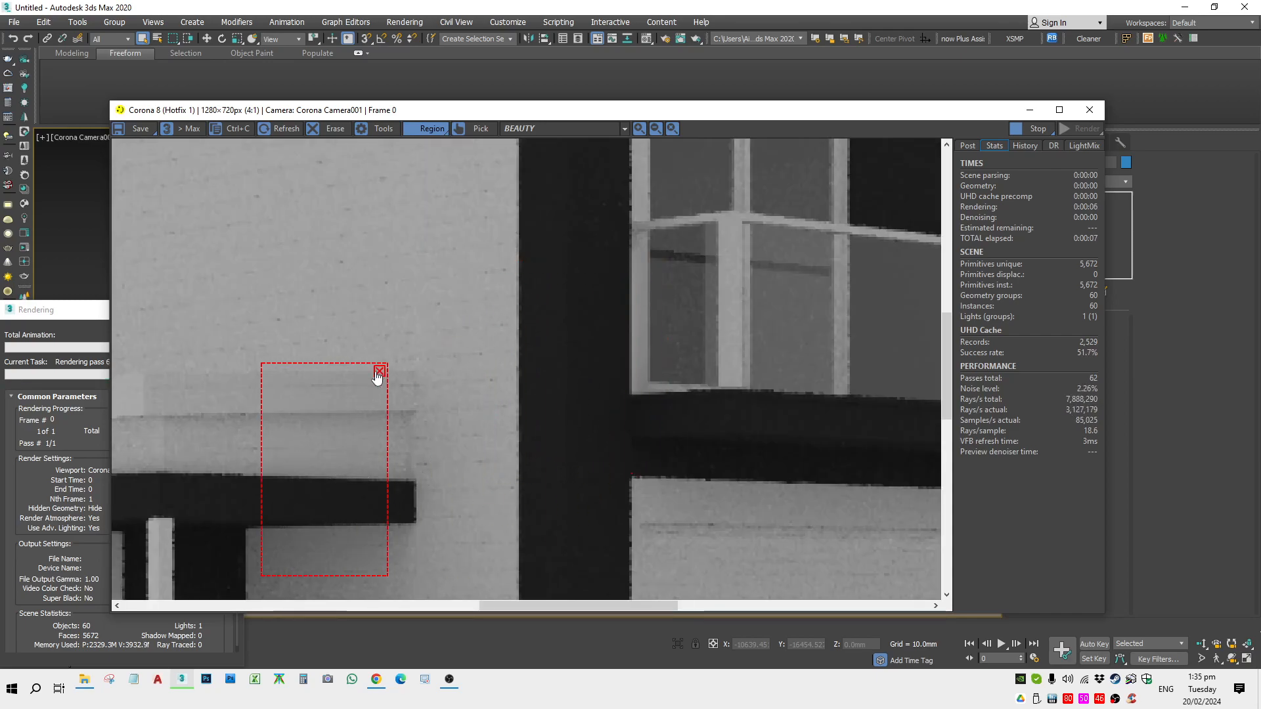
Remove the render region, examine the bump on the rendered walls and dark grey parts, and close the render
scroll(269, 522, "up", 1)
scroll(293, 505, "up", 1)
scroll(300, 500, "down", 2)
scroll(301, 497, "down", 1)
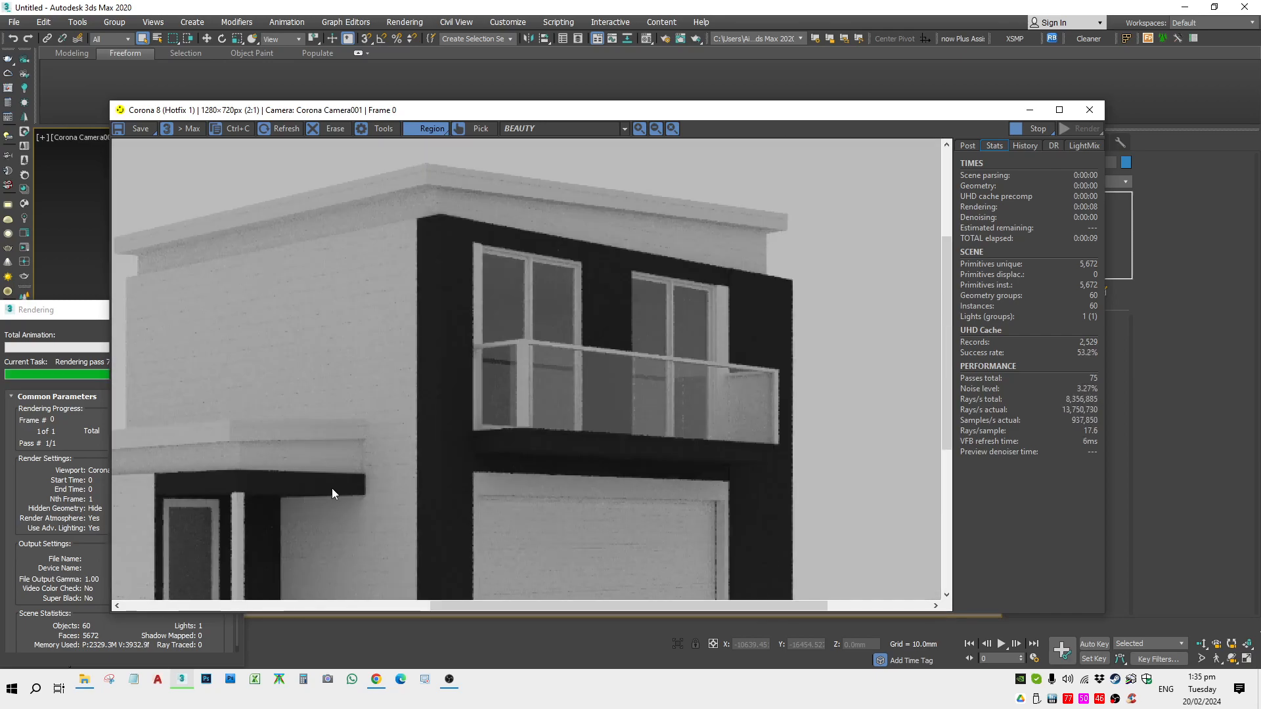
scroll(554, 368, "down", 1)
left_click(170, 331)
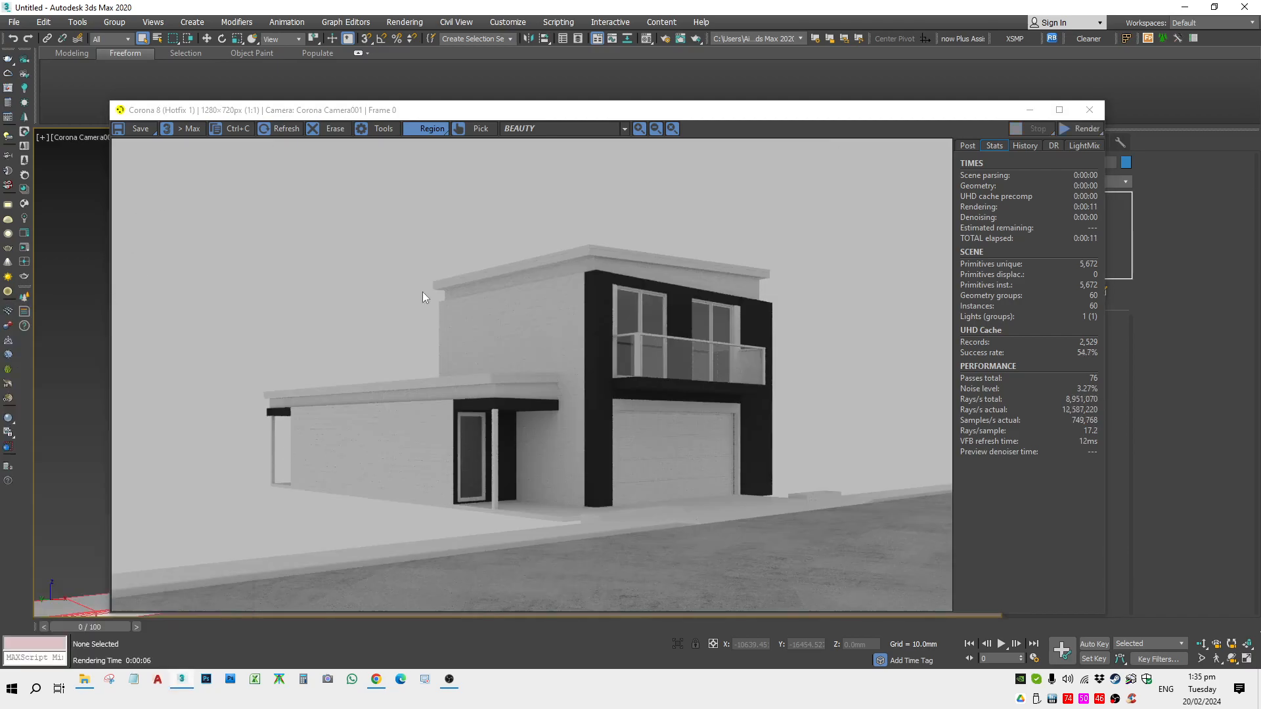
left_click(1088, 109)
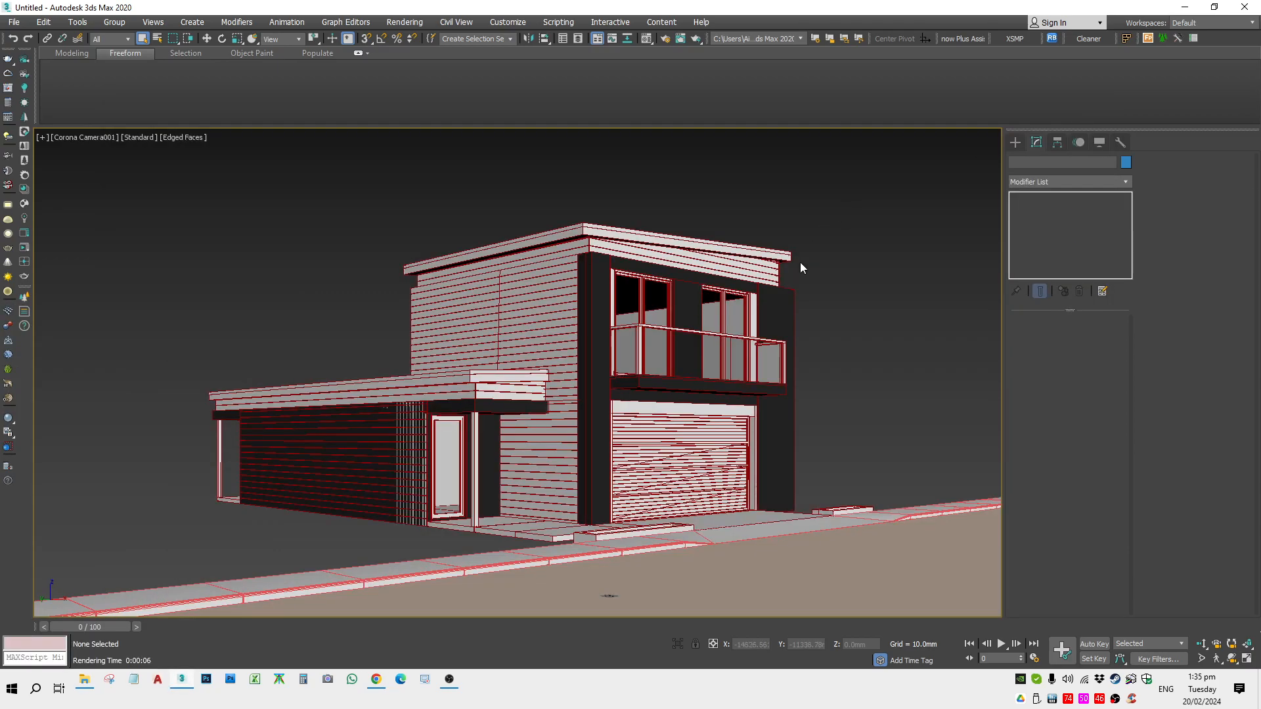
Select the clad side walls, the clad band under the side wing's roof and the bands under the upper roof
key("p")
middle_click_drag(530, 402, 519, 428, "alt")
scroll(519, 428, "up", 4)
left_click(519, 380)
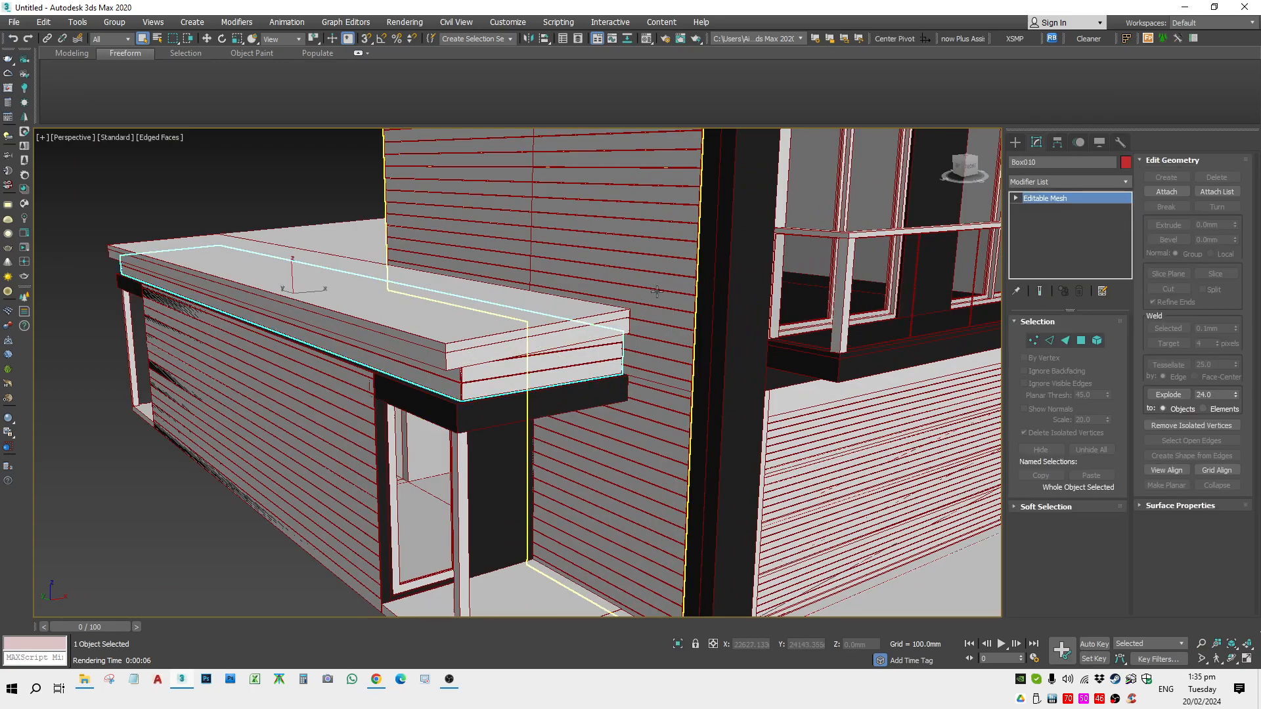
left_click(578, 453, "ctrl")
left_click(282, 419, "ctrl")
scroll(282, 420, "down", 4)
middle_click_drag(650, 309, 556, 309, "alt")
scroll(556, 310, "up", 3)
left_click(594, 273, "ctrl")
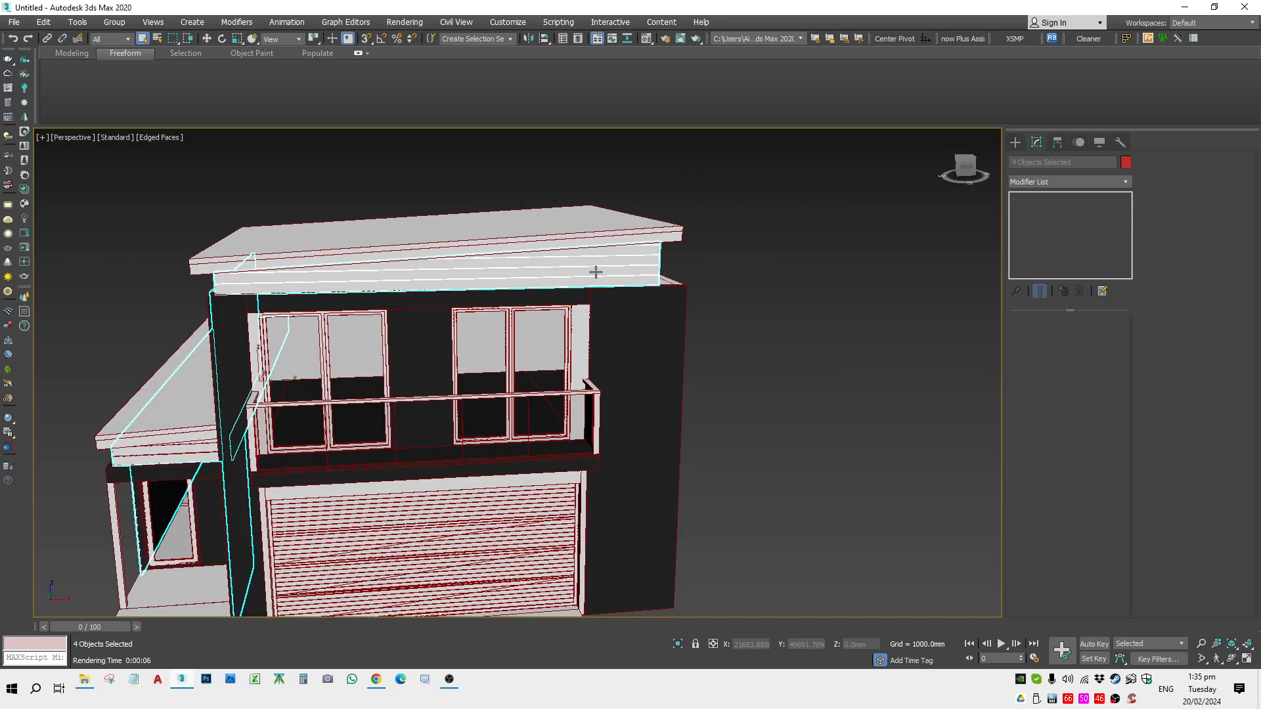
middle_click_drag(701, 351, 641, 341, "alt")
left_click(529, 308, "ctrl")
Add the remaining clad bands above the entrance canopy to the selection and assign the pink CRN.Material #6 to it
scroll(307, 439, "down", 5)
middle_click_drag(307, 439, 509, 411, "alt")
scroll(425, 442, "up", 3)
scroll(407, 405, "up", 4)
left_click(422, 426, "ctrl")
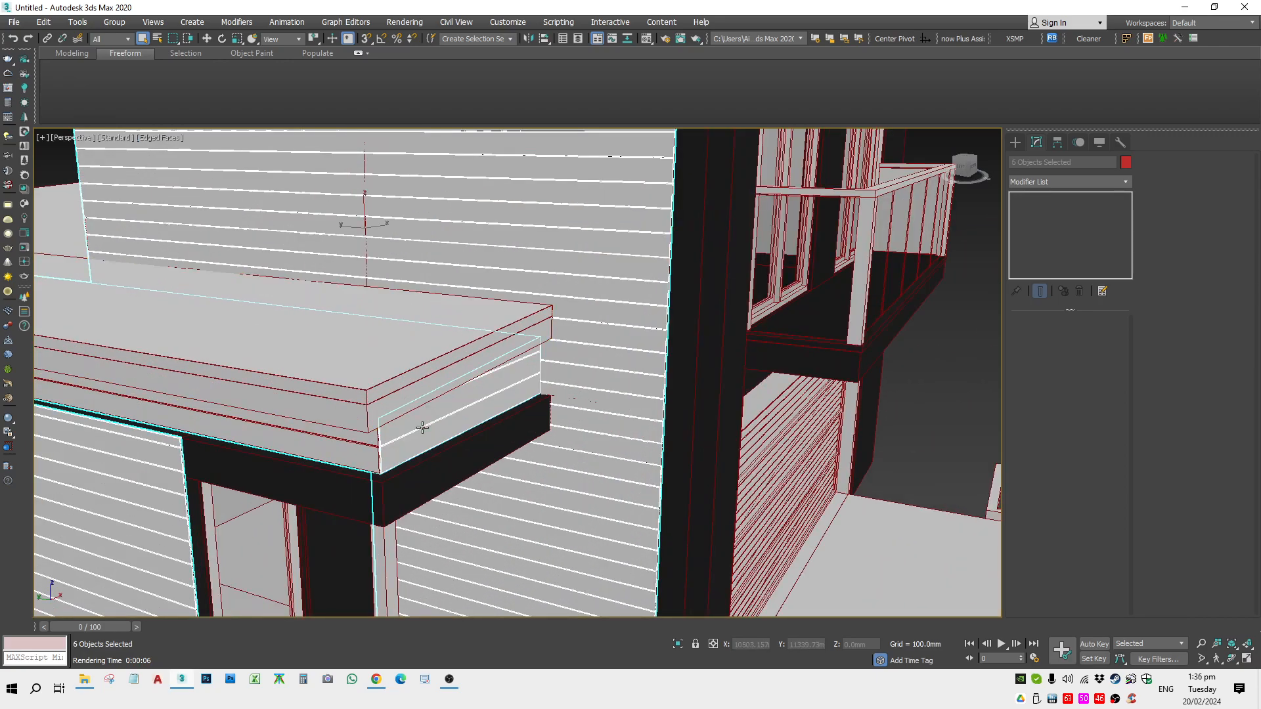
left_click(366, 439, "ctrl")
scroll(366, 439, "down", 6)
key("m")
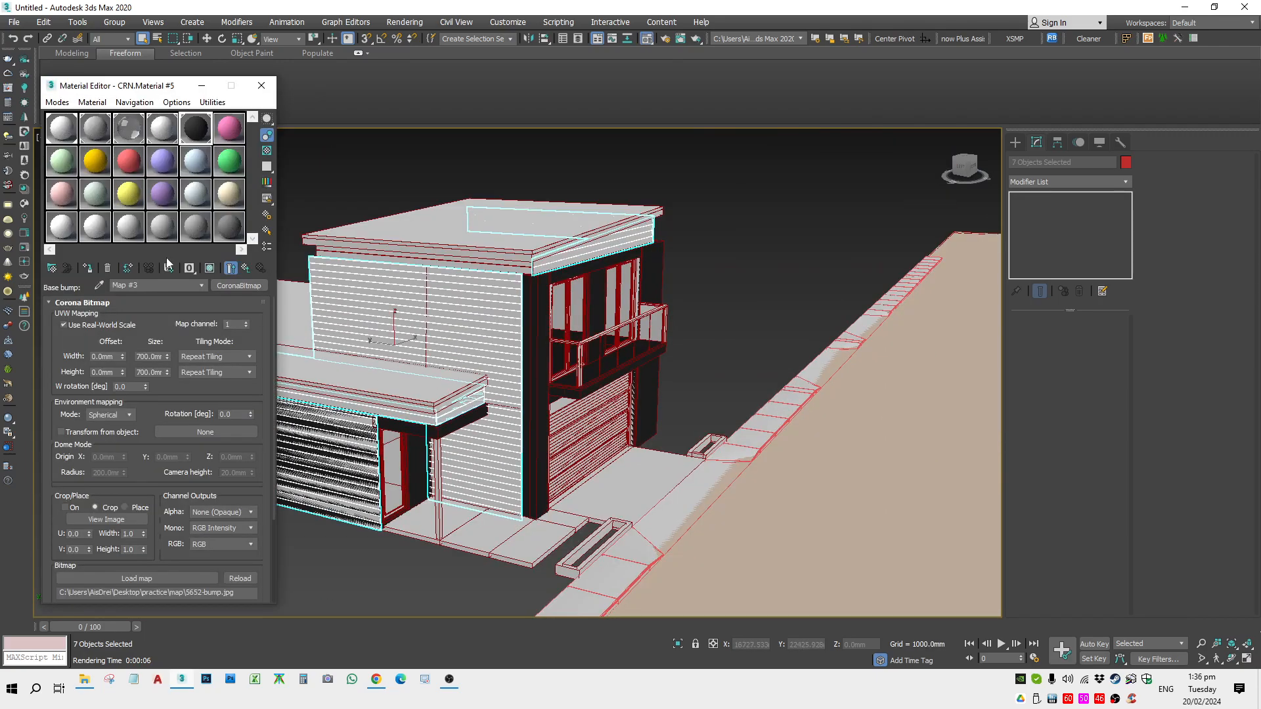
left_click(229, 127)
left_click(87, 268)
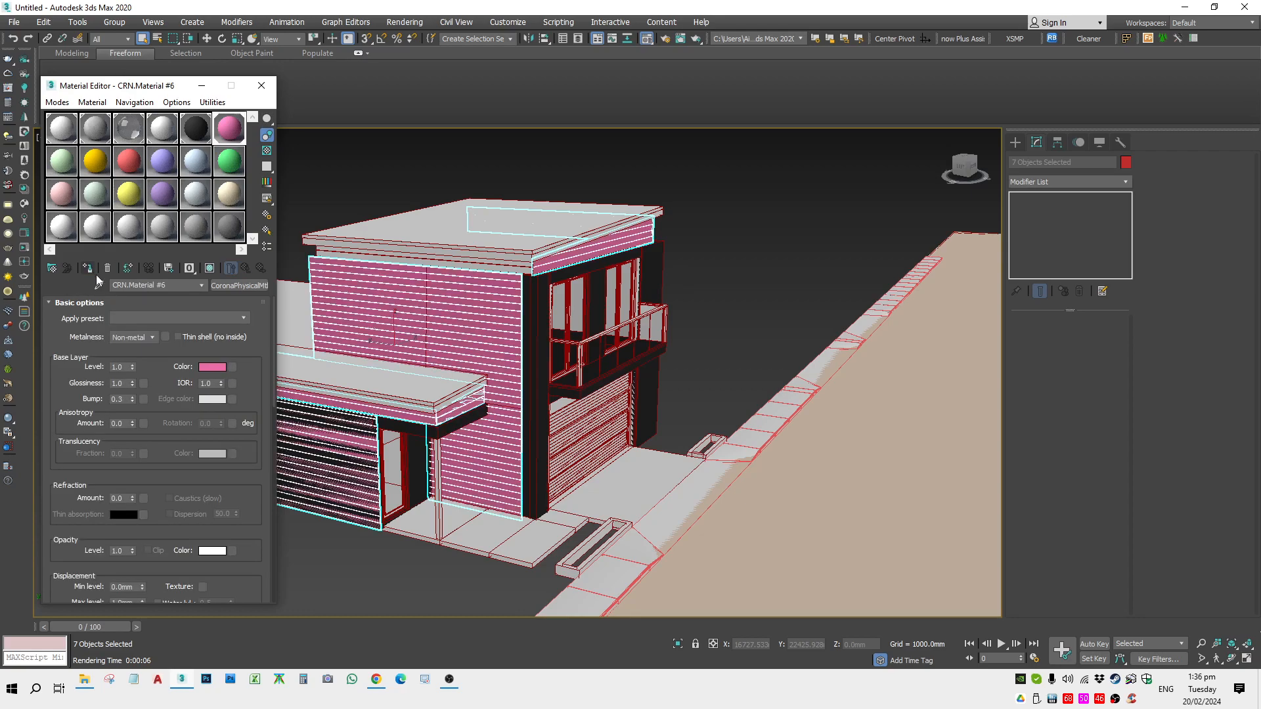
Set the wall material's base colour to a neutral grey with a value of 130
left_click(207, 371)
left_click(377, 144)
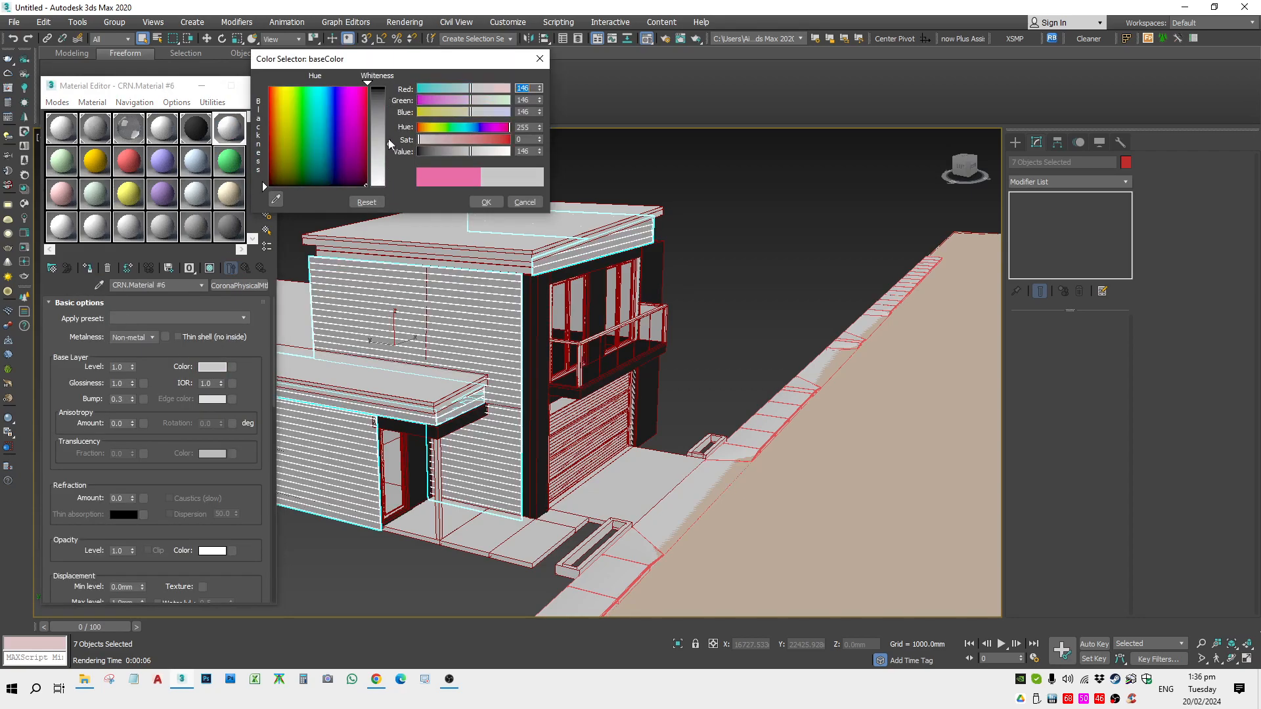
double_click(527, 152)
type("130")
key("Return")
left_click(491, 201)
left_click(708, 314)
mouse_move(693, 424)
middle_mouse_down("alt")
mouse_move(666, 398)
mouse_move(680, 411)
middle_mouse_up("alt")
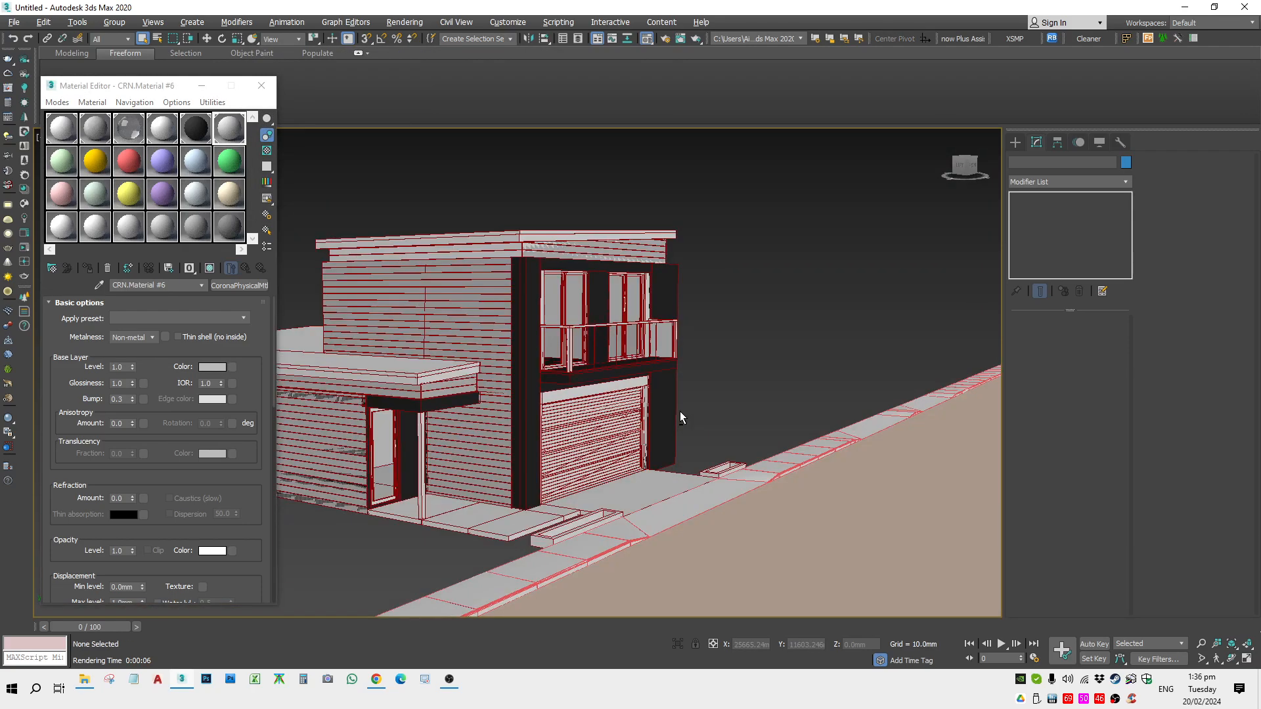
scroll(511, 231, "up", 5)
scroll(510, 233, "down", 10)
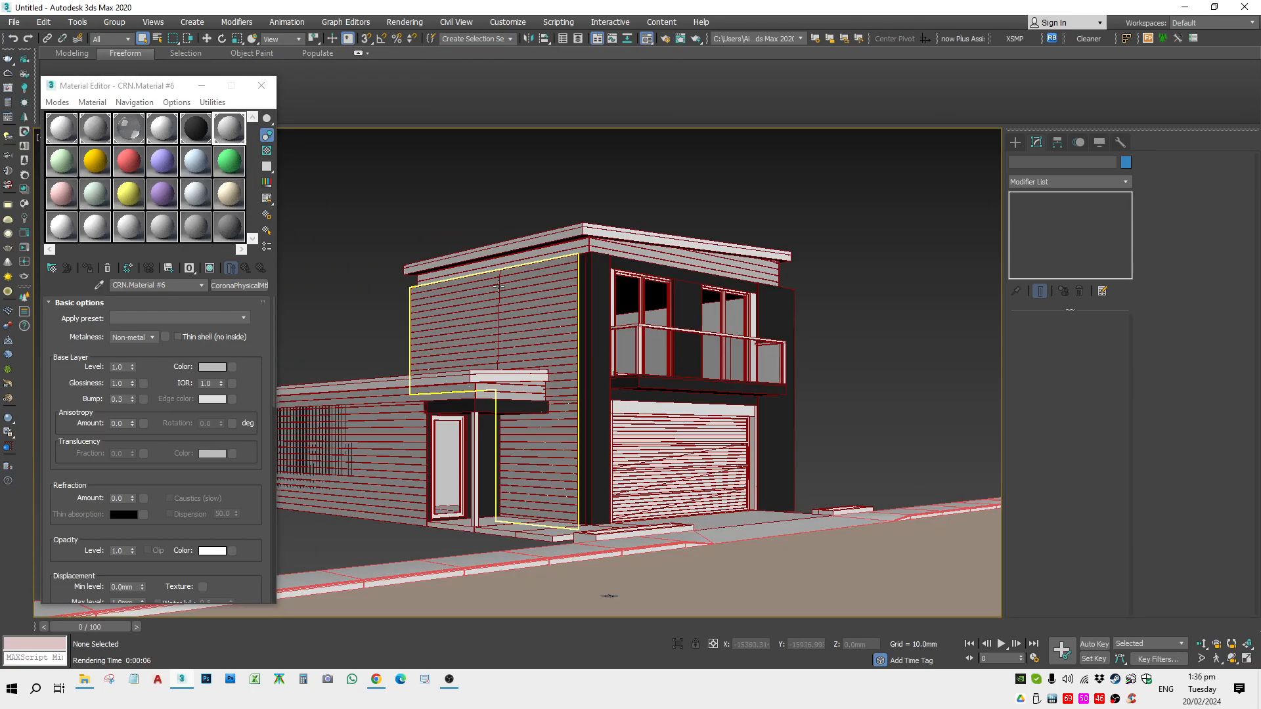
Check the clad bands under the upper roof in the camera view and darken the grey wall material's base colour
left_click(569, 239)
left_click(612, 242, "ctrl")
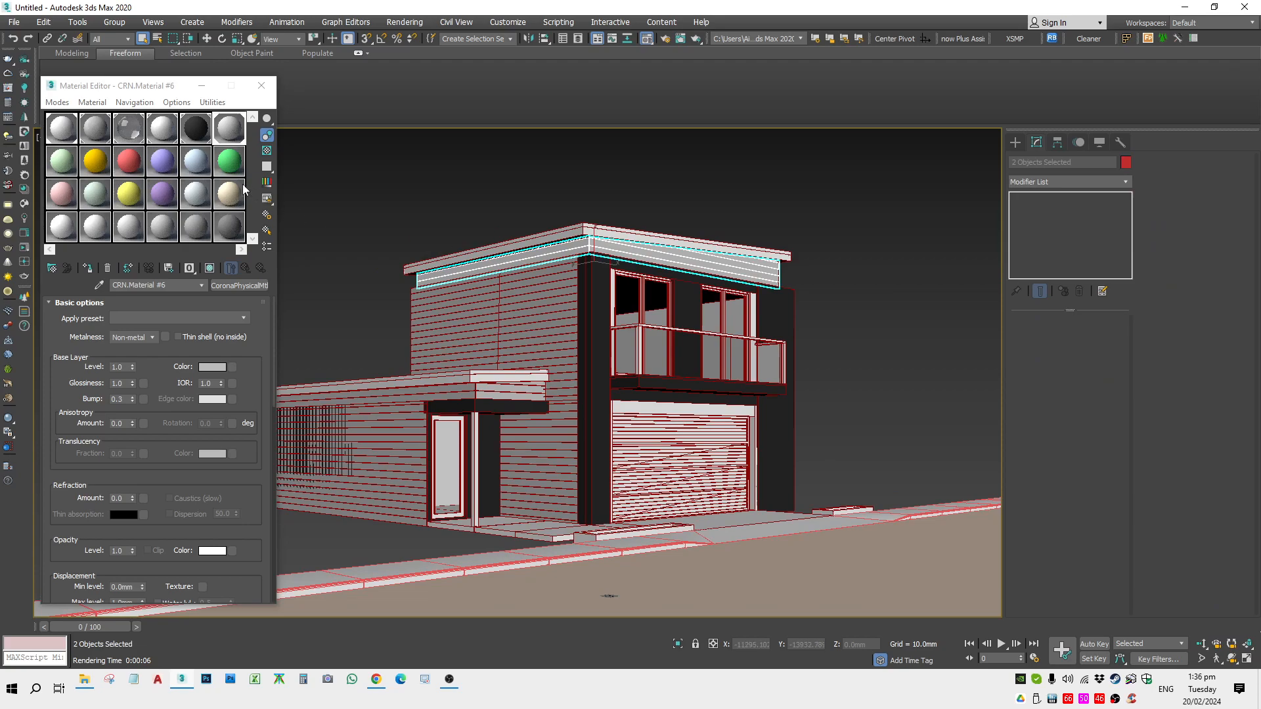
left_click(353, 294)
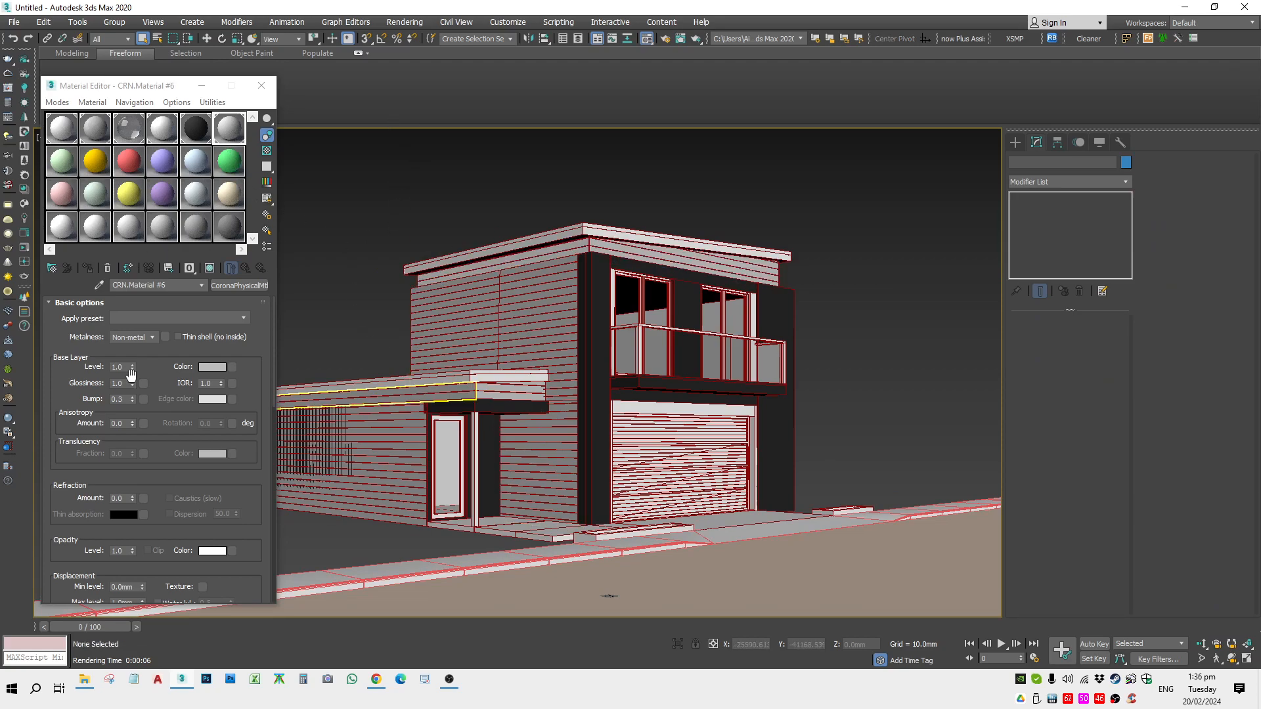
left_click(220, 366)
left_click(522, 151)
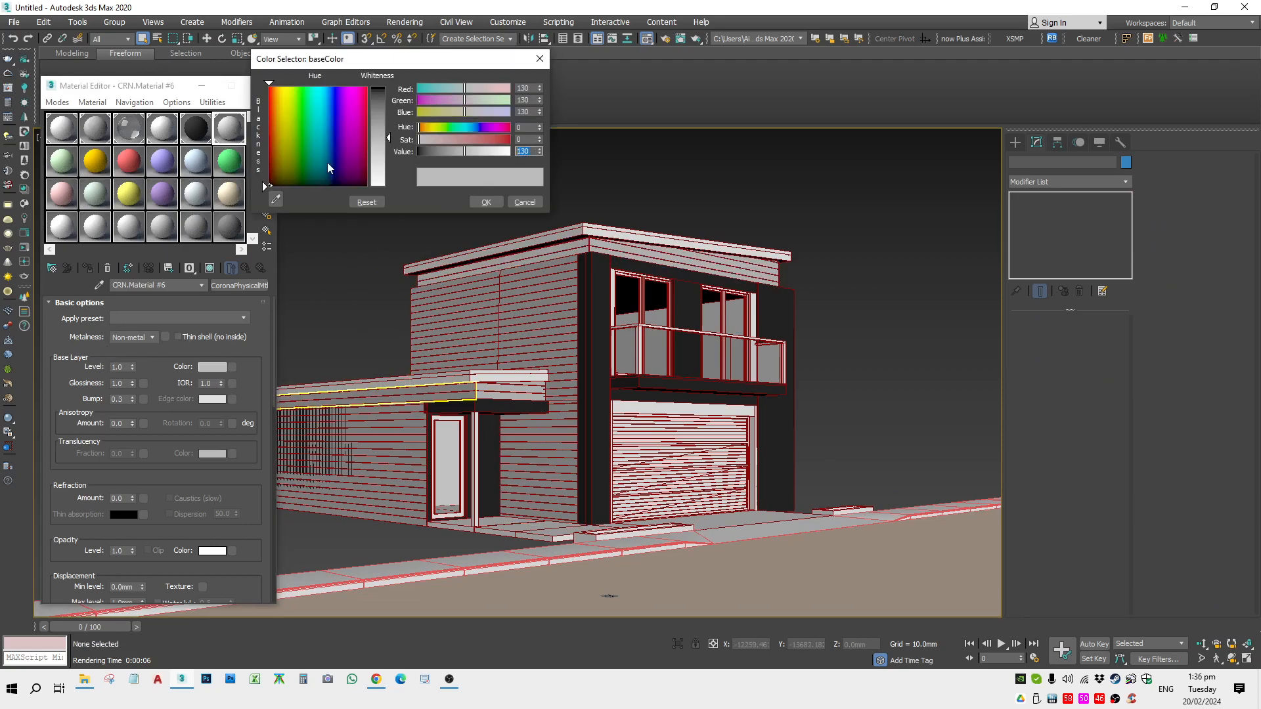
left_click(494, 203)
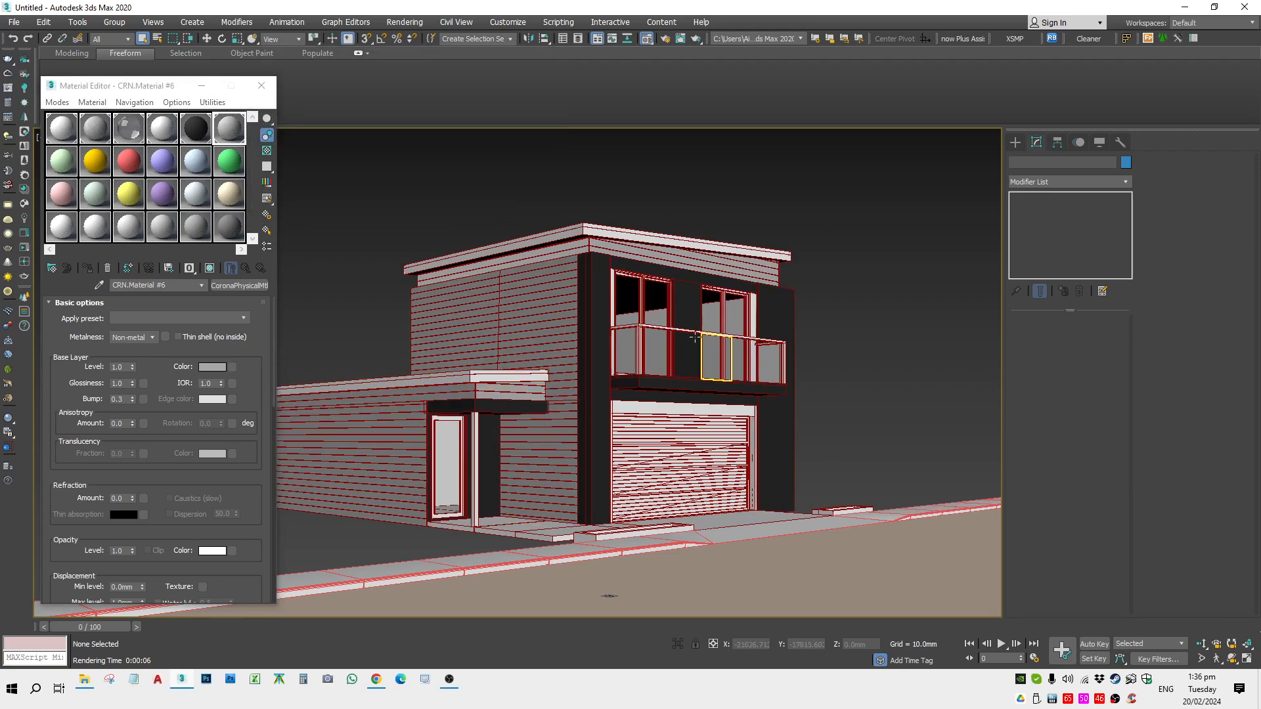
Select the balcony's handrail and corner posts and assign the light green CRN.Material #7 to them
left_click(676, 328)
key("p")
middle_click_drag(676, 329, 719, 413, "alt")
scroll(634, 368, "up", 5)
left_click(633, 403, "ctrl")
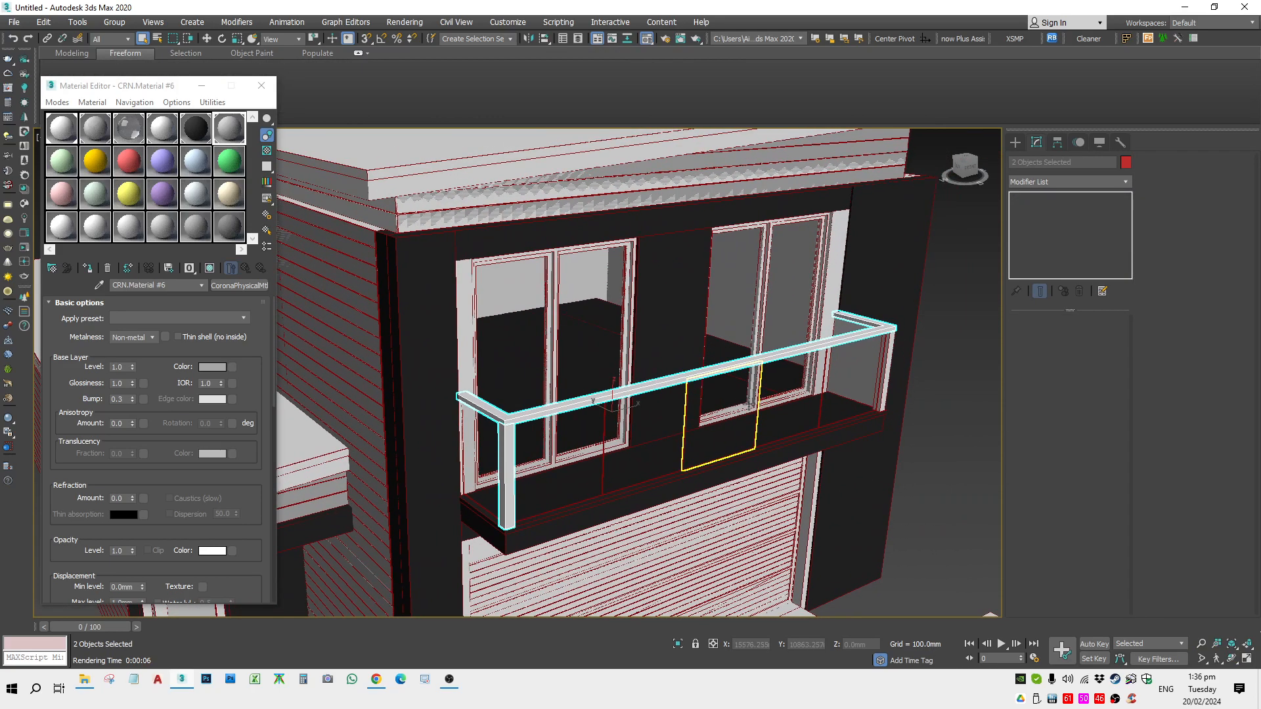
scroll(901, 360, "up", 6)
left_click(833, 324, "ctrl")
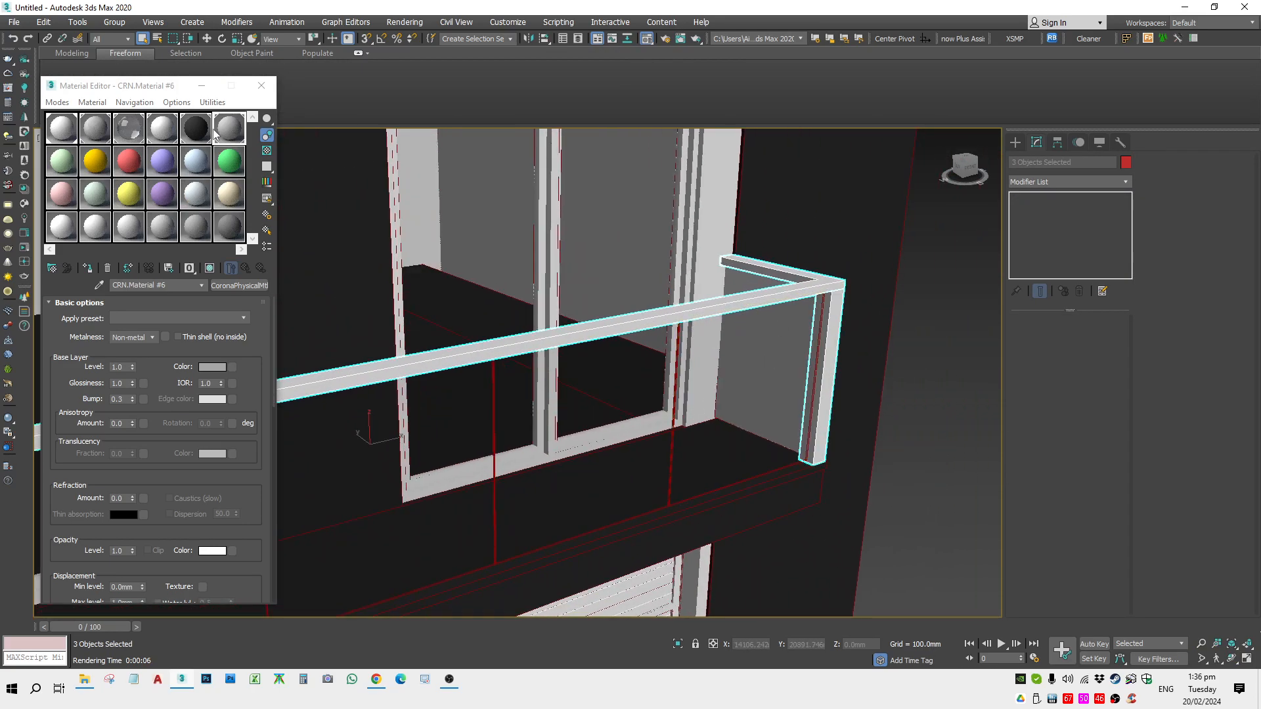
left_click(72, 153)
left_click(89, 269)
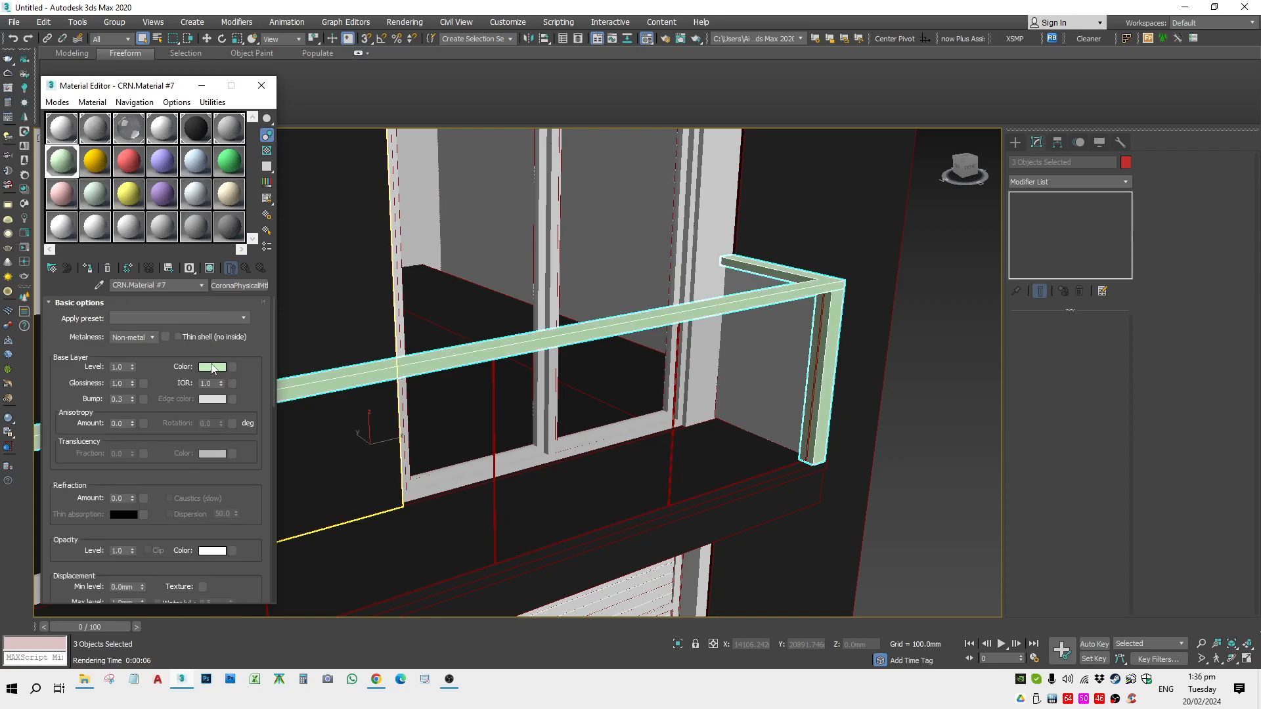
Set the railing material's base colour to a near-black neutral with a value of 5 and clear the selection
left_click(211, 367)
left_click(369, 188)
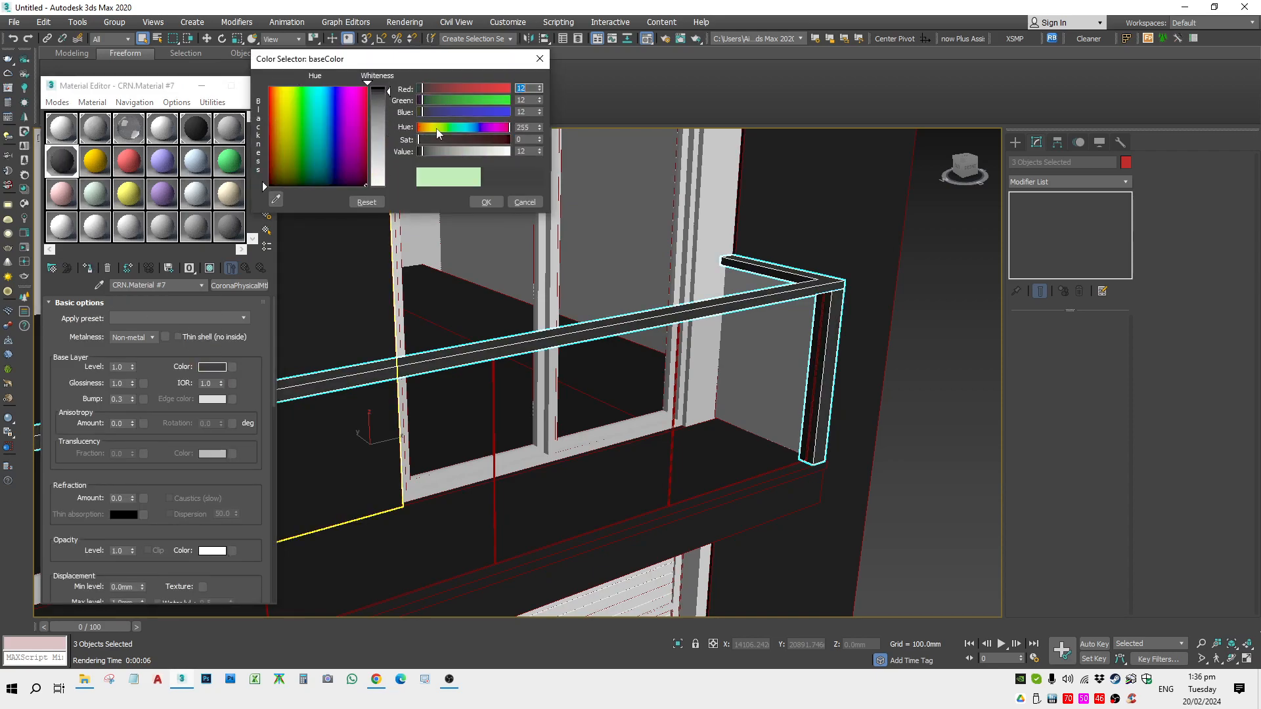
left_click_drag(527, 151, 327, 155)
key("Return")
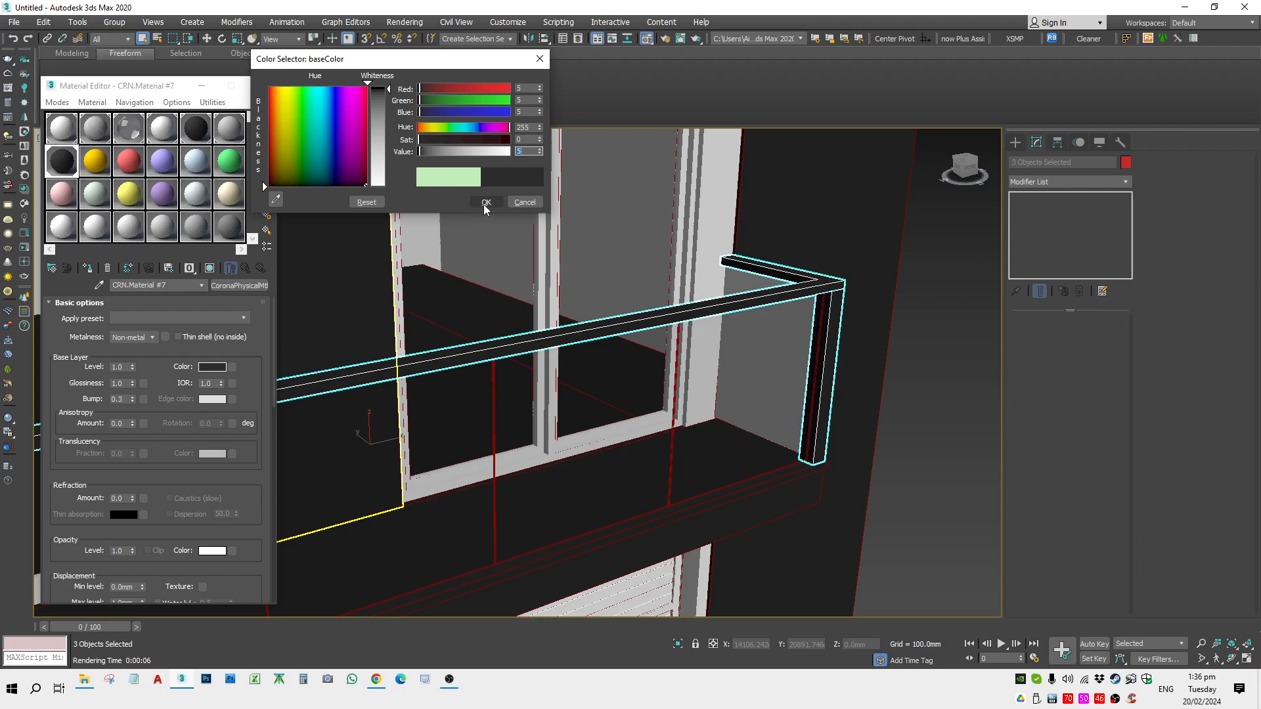
left_click(486, 203)
left_click(841, 195)
key("ctrl+d")
scroll(842, 195, "down", 5)
scroll(574, 306, "up", 10)
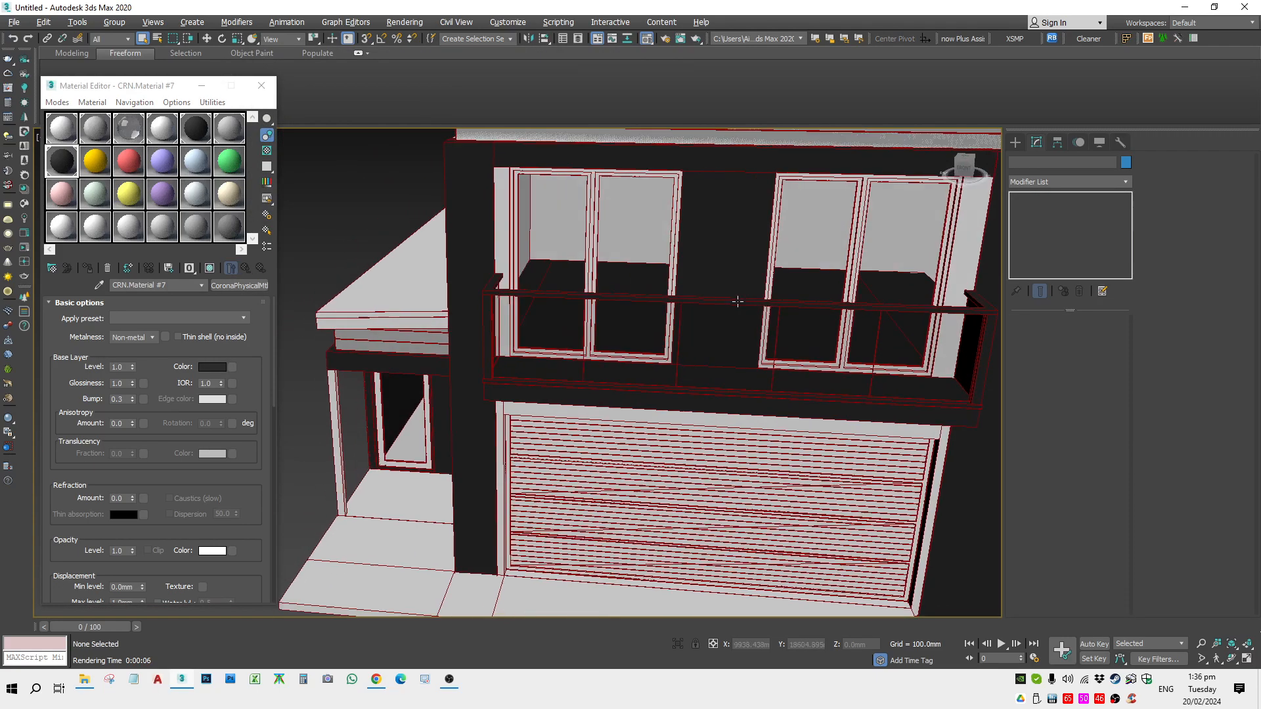
Assign the glass material to the panel at the far end of the balcony railing
left_click(573, 306)
left_click(134, 128)
left_click(87, 268)
scroll(513, 358, "down", 4)
middle_click_drag(514, 357, 617, 380, "alt")
middle_click_drag(617, 381, 820, 302)
Set the black railing material's IOR to 1.77 and its glossiness to 0.77, and clear the selection
left_click(68, 161)
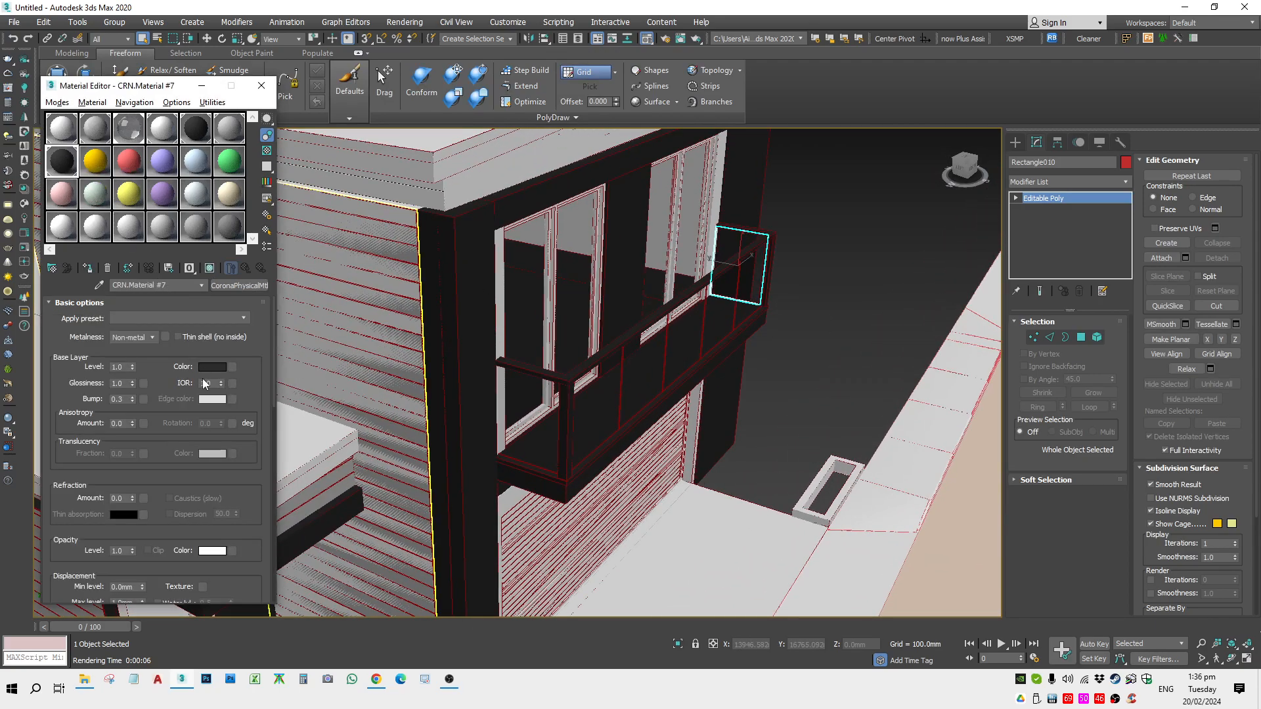
type("1.77")
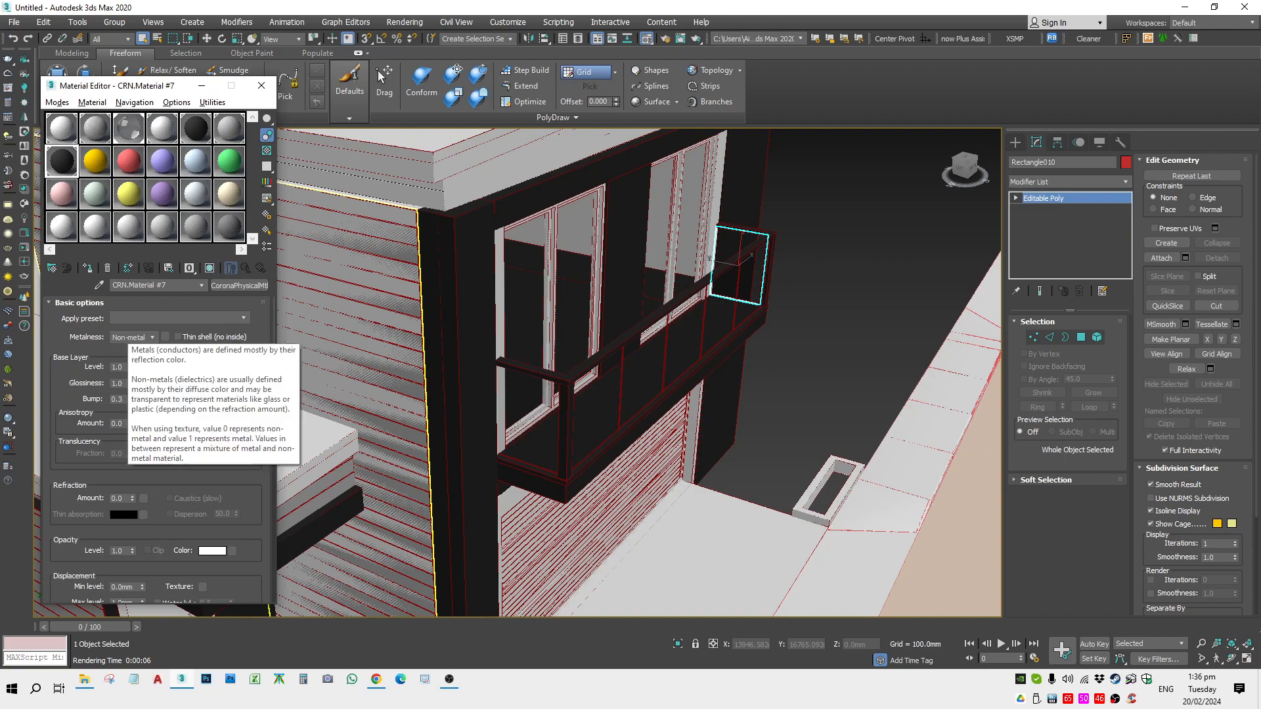
key("Return")
double_click(122, 385)
type(".77")
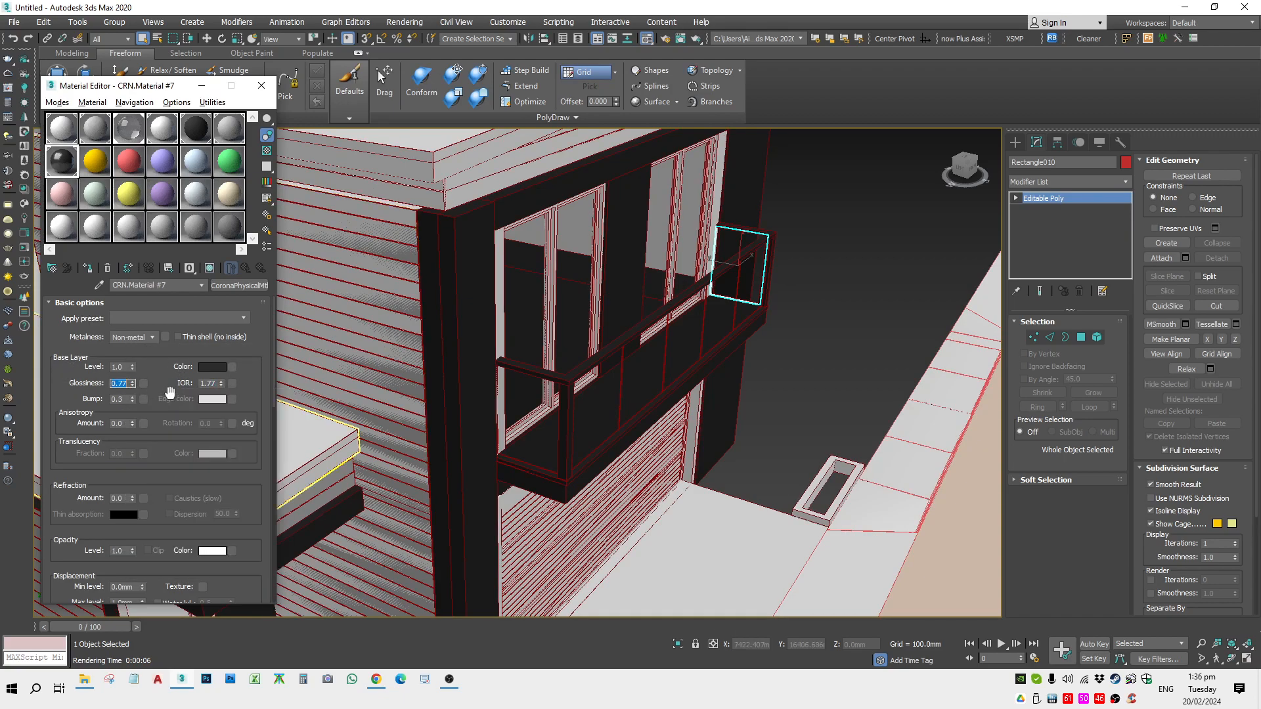
scroll(667, 308, "down", 4)
left_click(754, 228)
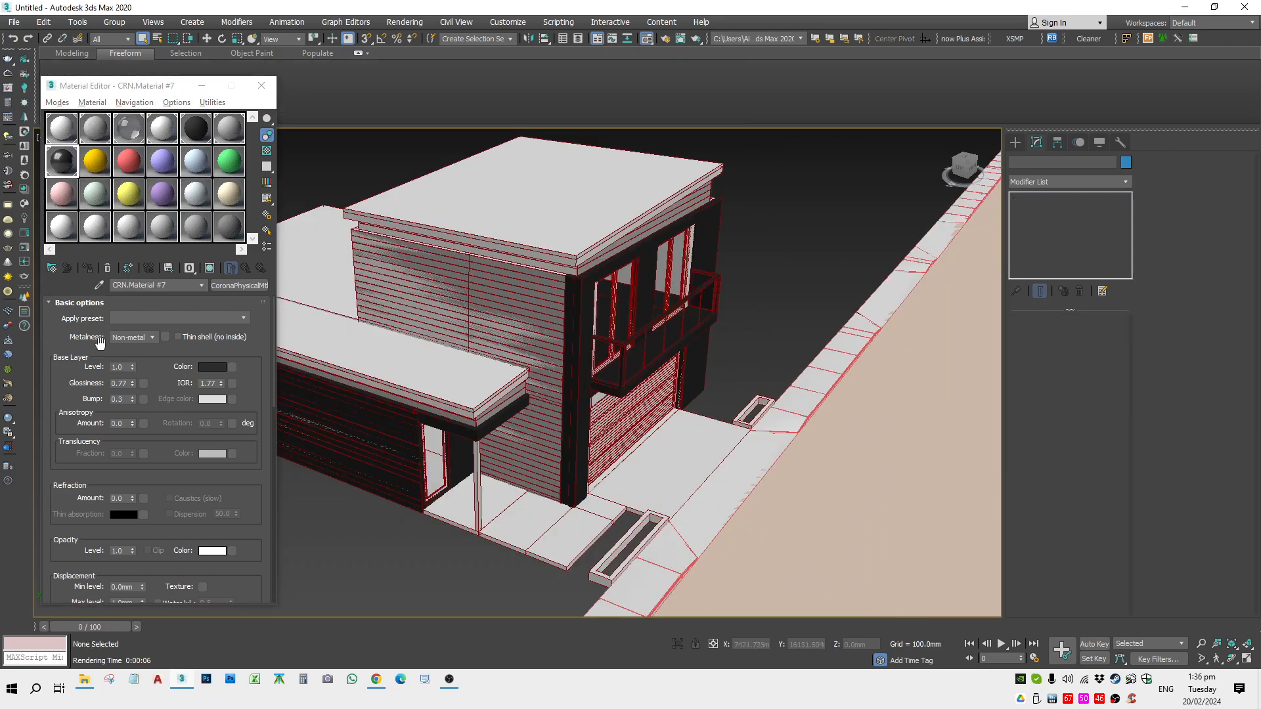
Set the black railing material's glossiness to 0.7 and assign it to the upper window frames and entrance door frame
type("7")
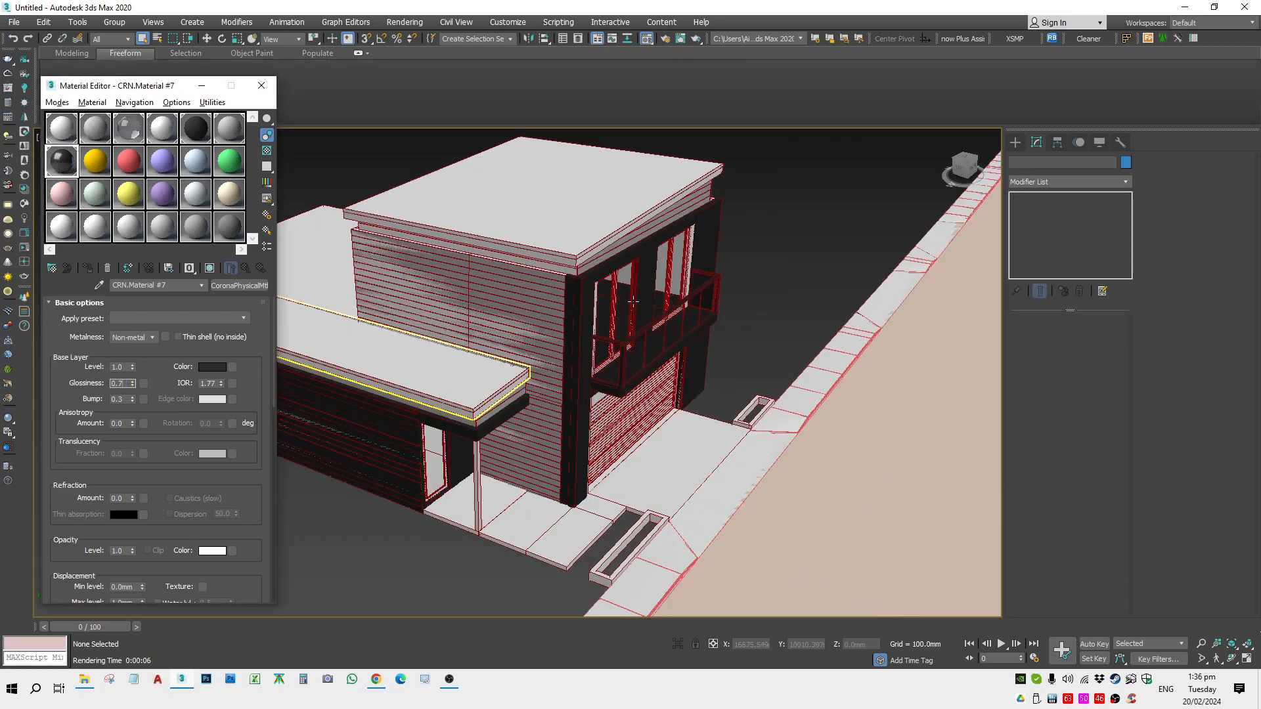
scroll(648, 389, "up", 10)
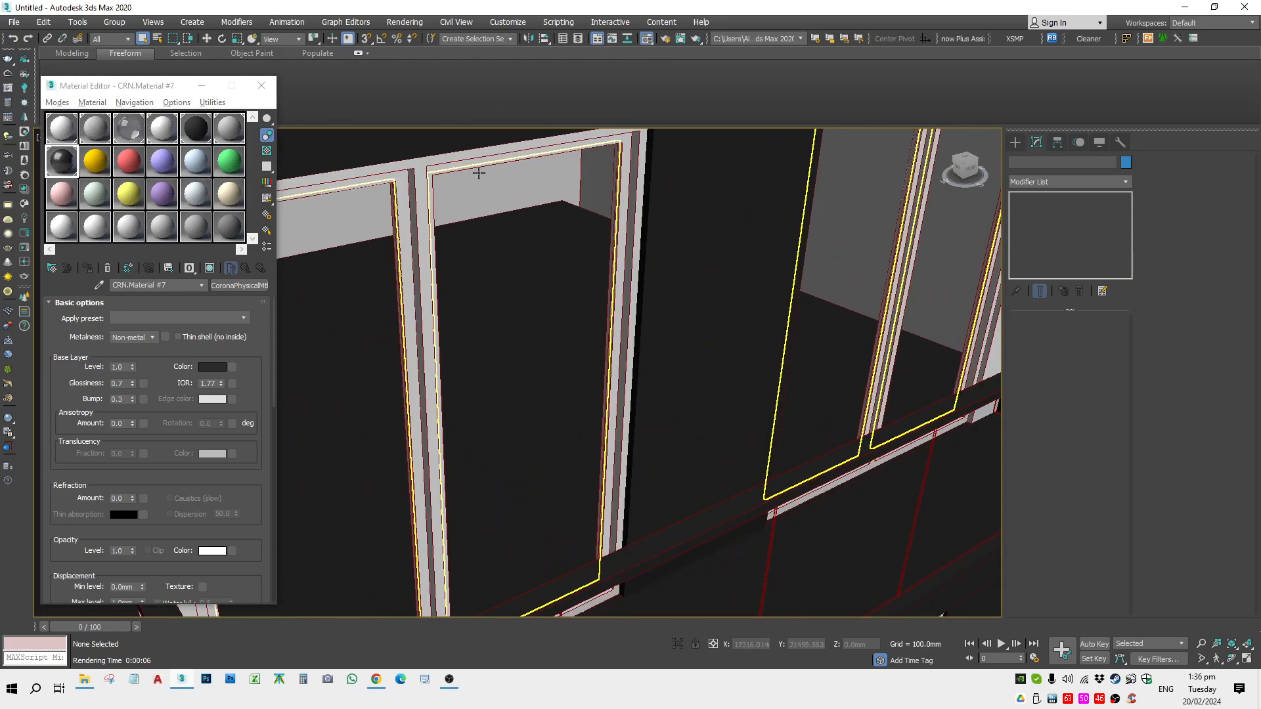
left_click(473, 158)
scroll(472, 158, "down", 10)
scroll(550, 423, "up", 10)
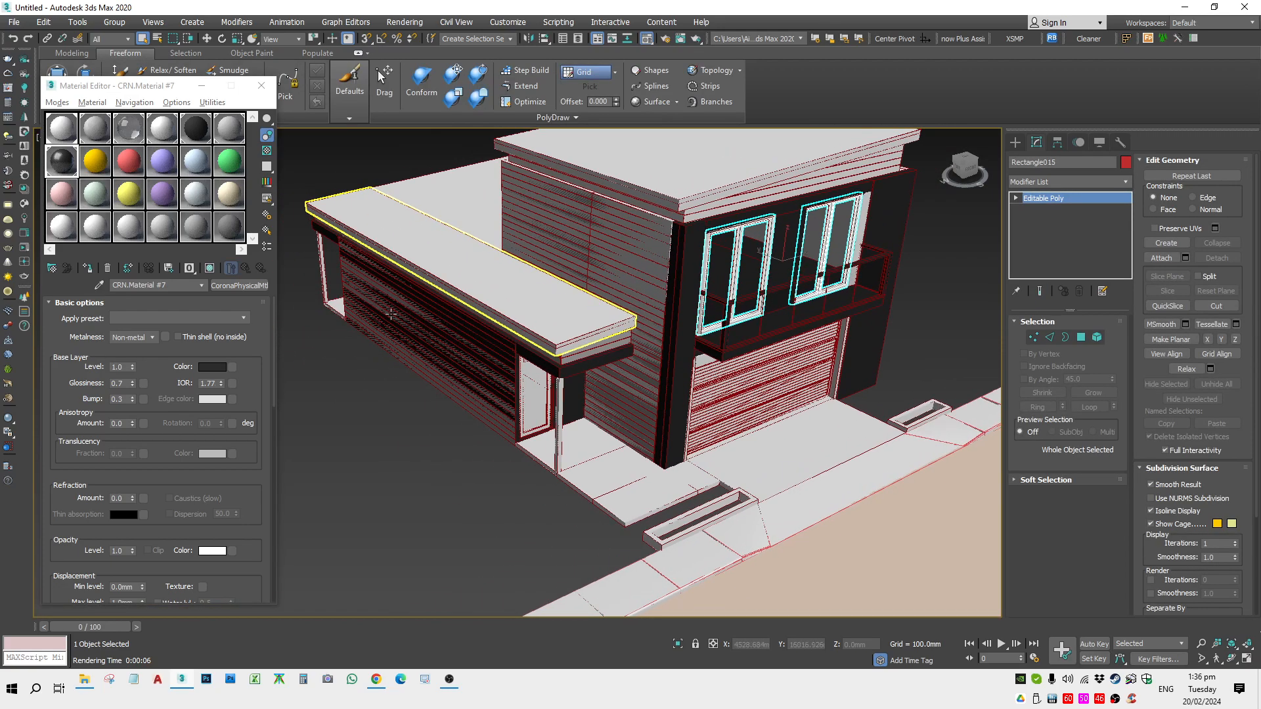
left_click(550, 423)
left_click(571, 390, "ctrl")
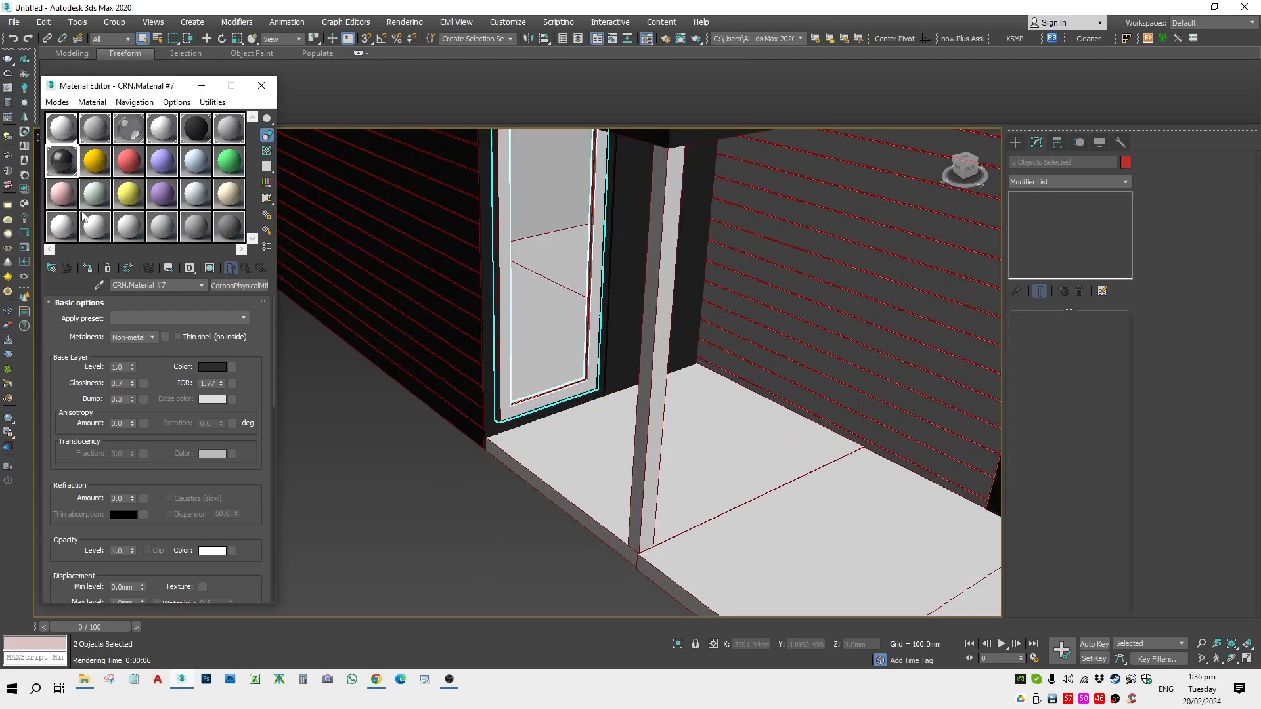
left_click(89, 268)
scroll(153, 306, "down", 2)
scroll(451, 421, "down", 10)
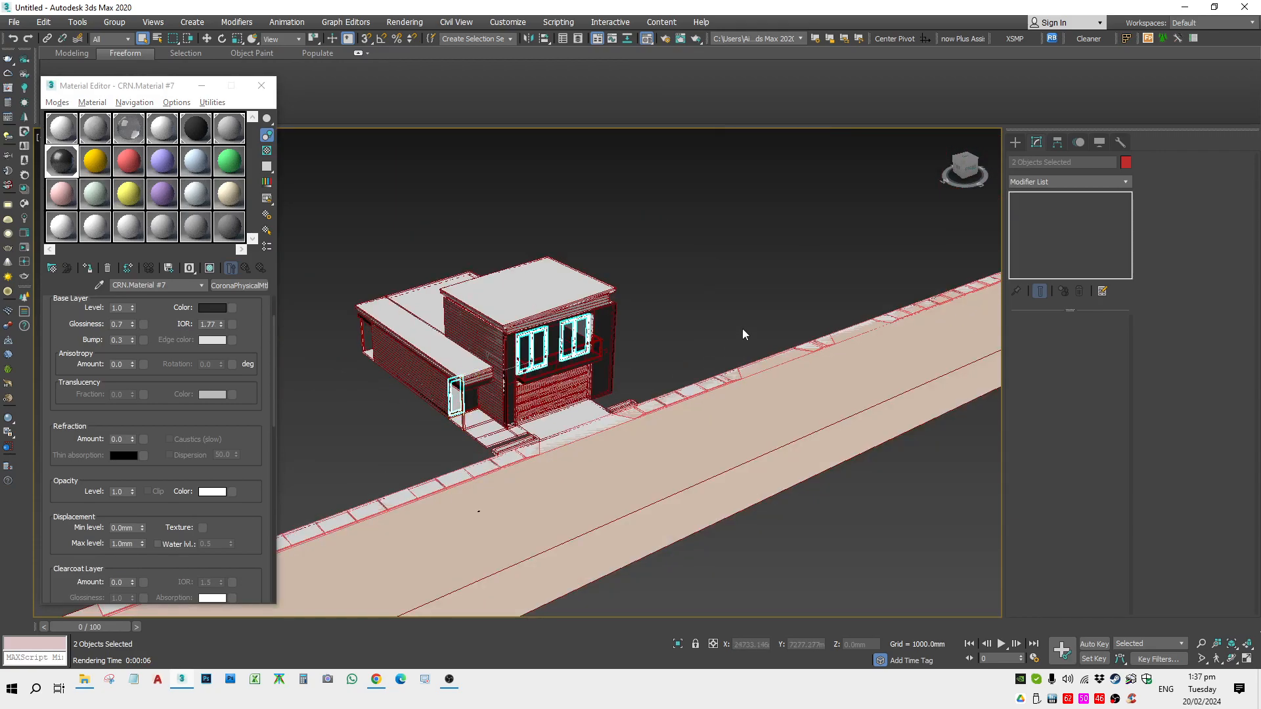
left_click(744, 334)
scroll(578, 410, "up", 8)
scroll(578, 409, "down", 5)
left_click(565, 373)
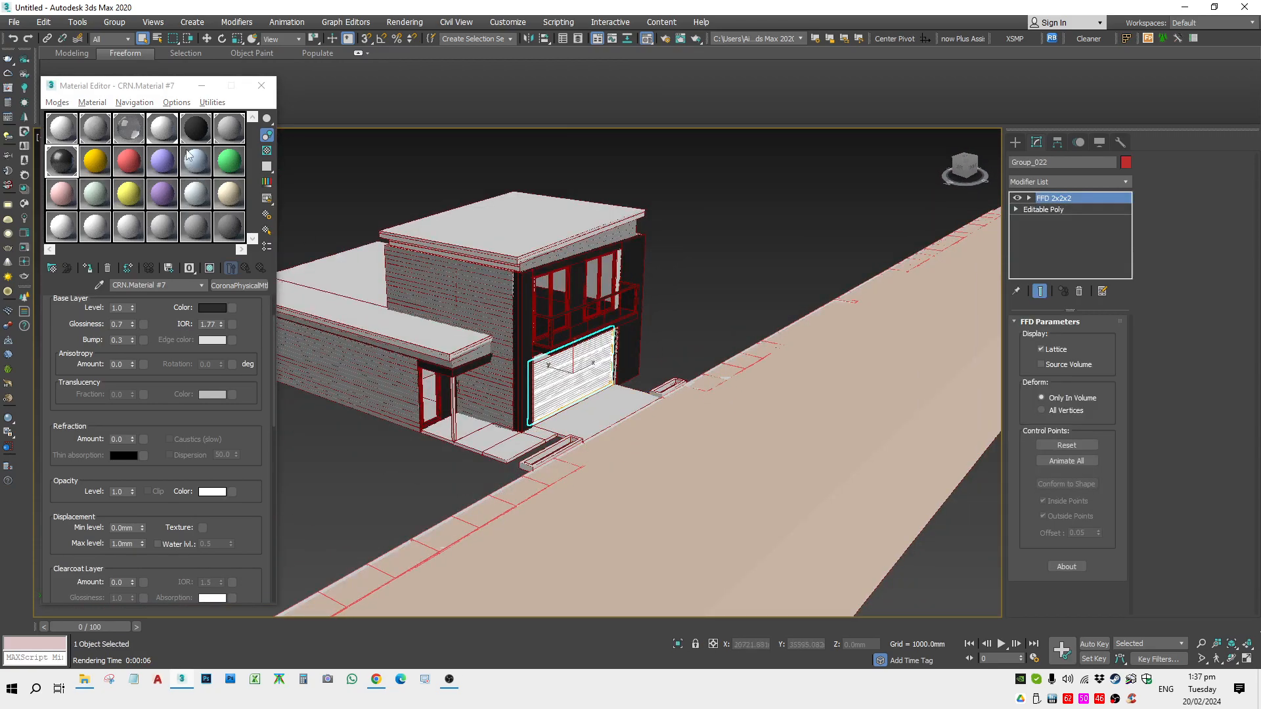
left_click(394, 186)
scroll(576, 438, "up", 5)
left_click(614, 386)
scroll(540, 429, "down", 5)
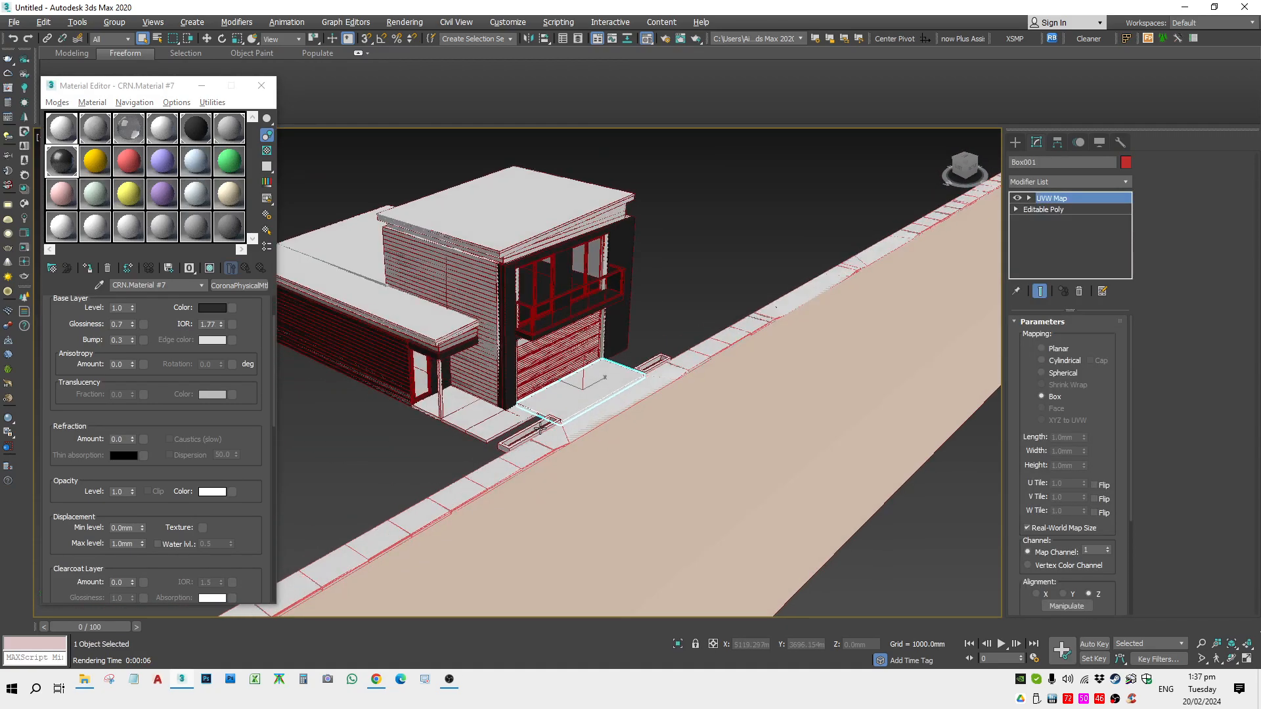
Select the sidewalk and load Concrete Rough Bumpy from the Corona Material Library into the yellow CRN.Material #8 slot
scroll(540, 428, "up", 5)
left_click(549, 444)
middle_click_drag(539, 398, 665, 385)
left_click(90, 161)
left_click(24, 190)
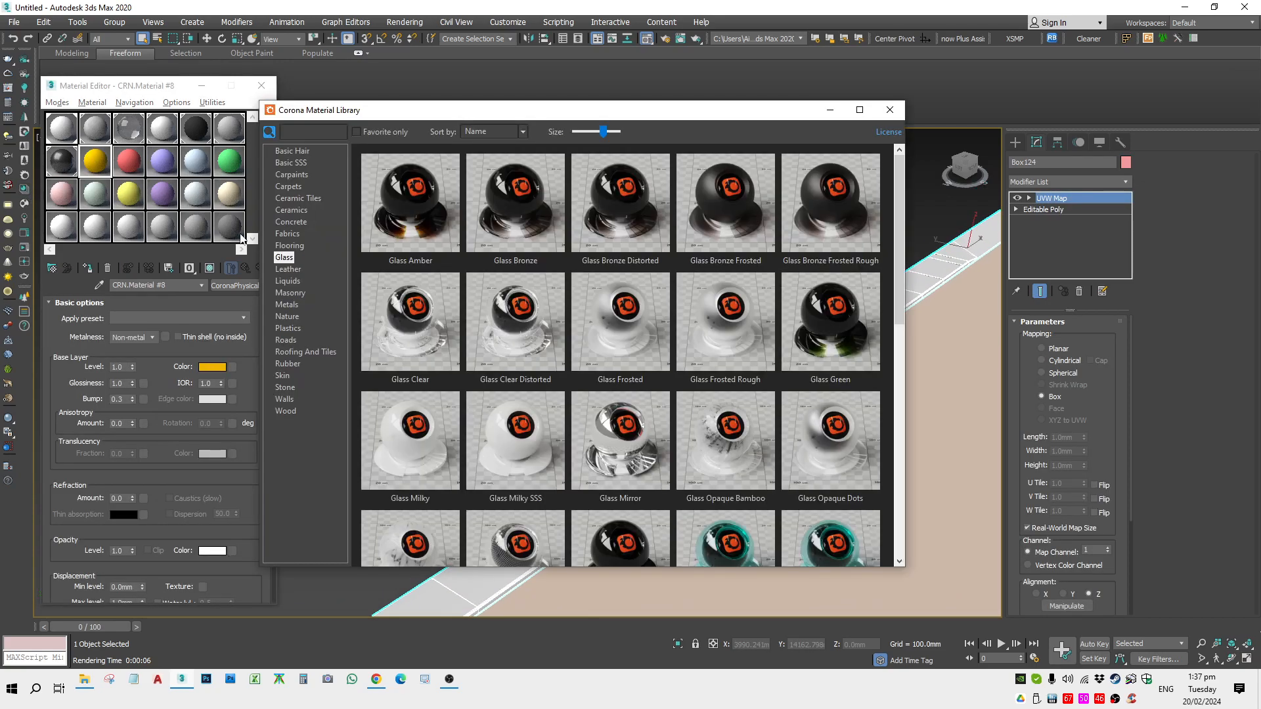
left_click(295, 222)
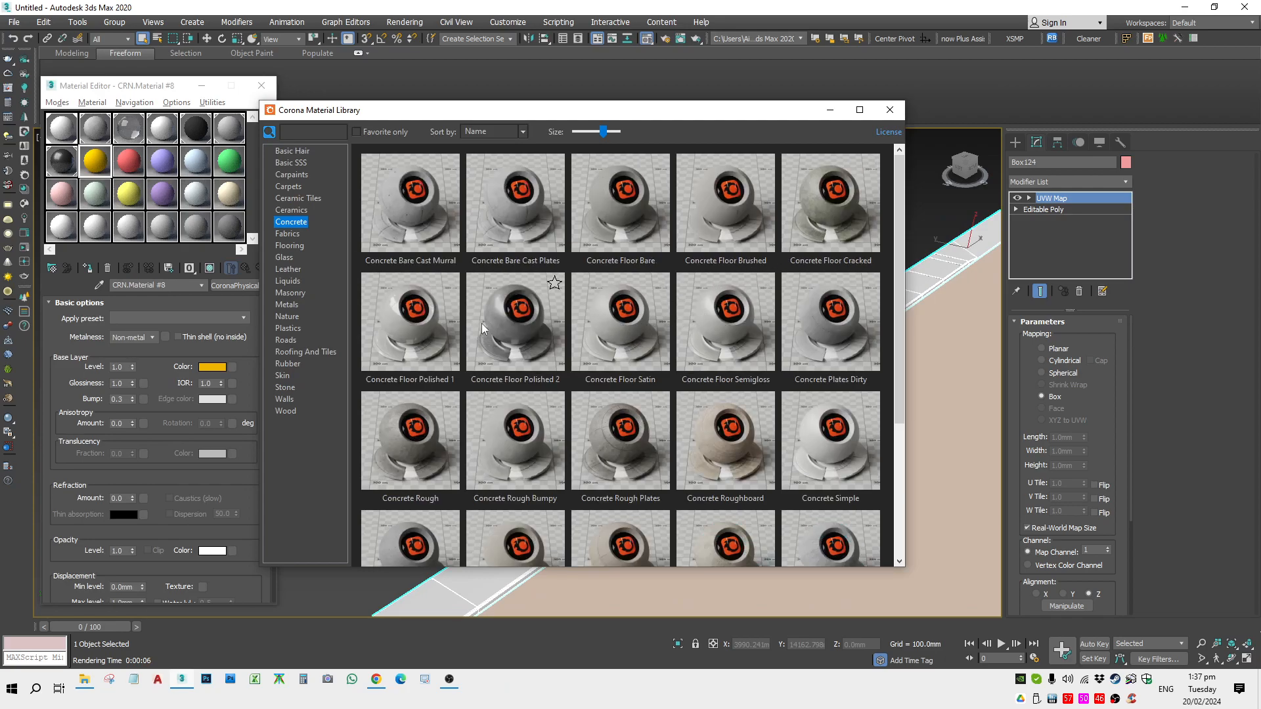
scroll(482, 323, "down", 1)
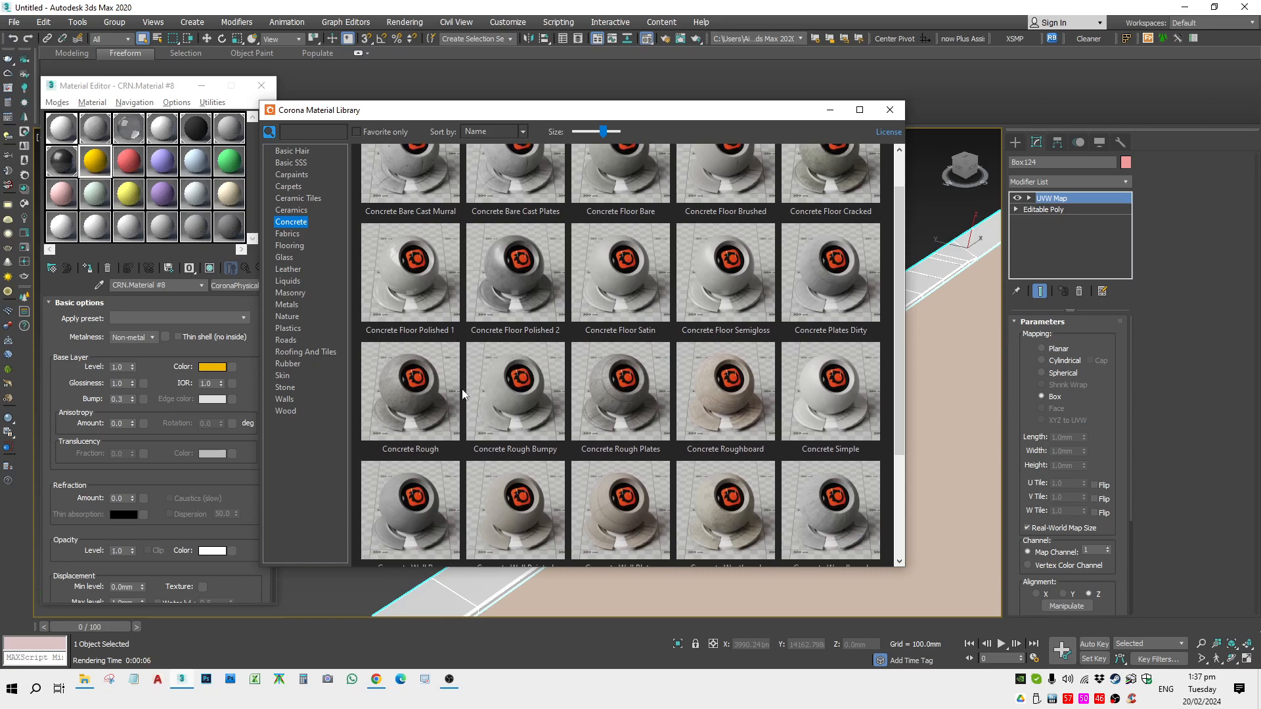
left_click_drag(496, 391, 244, 238)
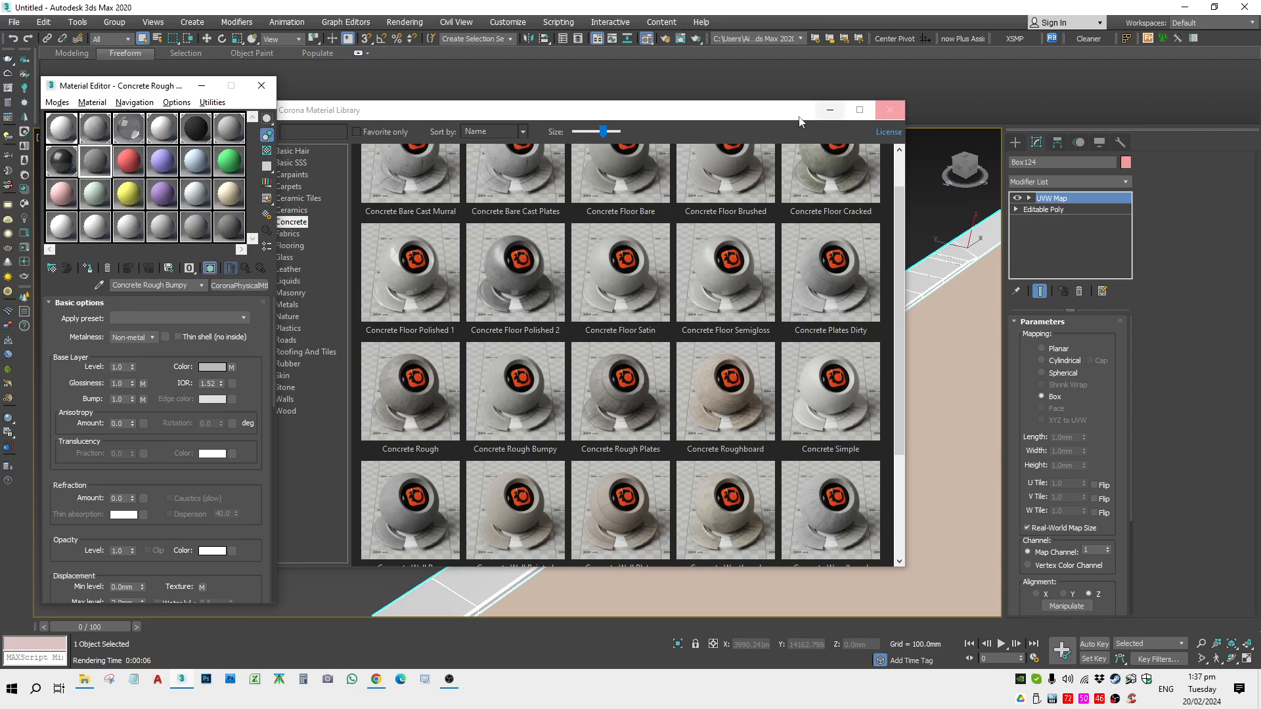
Load the Concrete Floor Cracked library material into the red sample slot and assign it to the sidewalk
scroll(762, 197, "up", 1)
left_click_drag(824, 215, 549, 202)
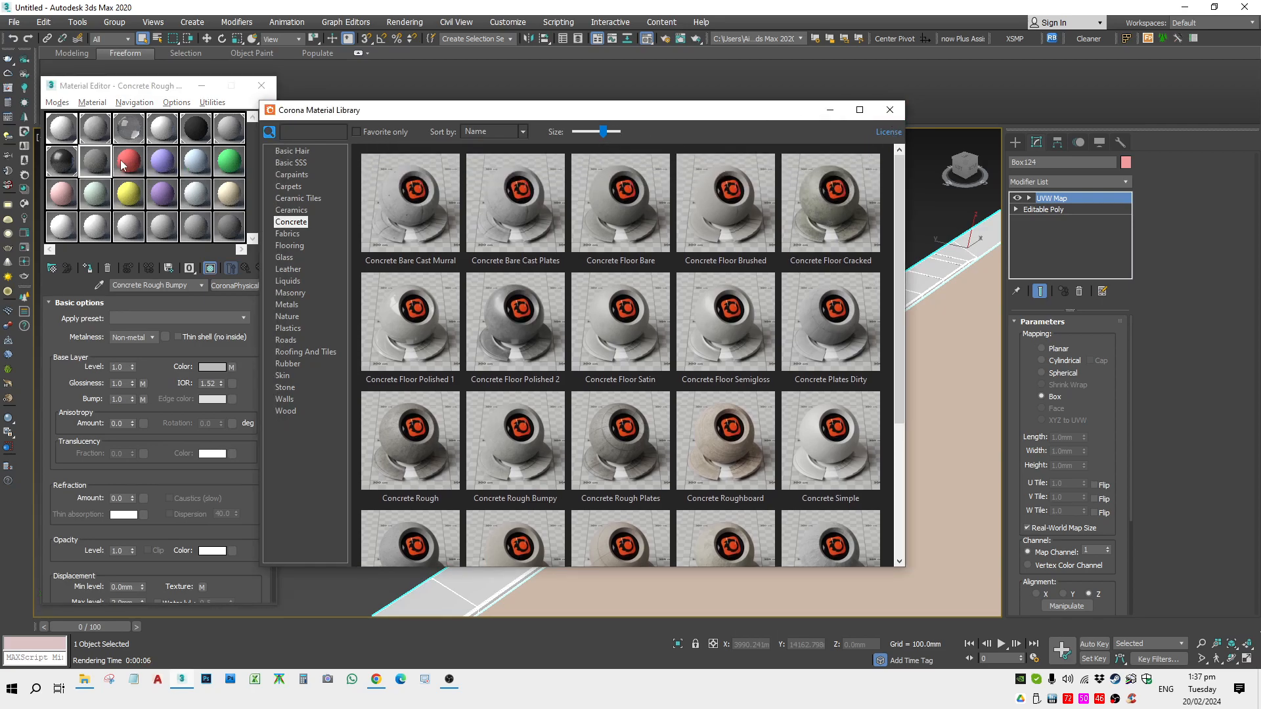
left_click_drag(123, 165, 126, 164)
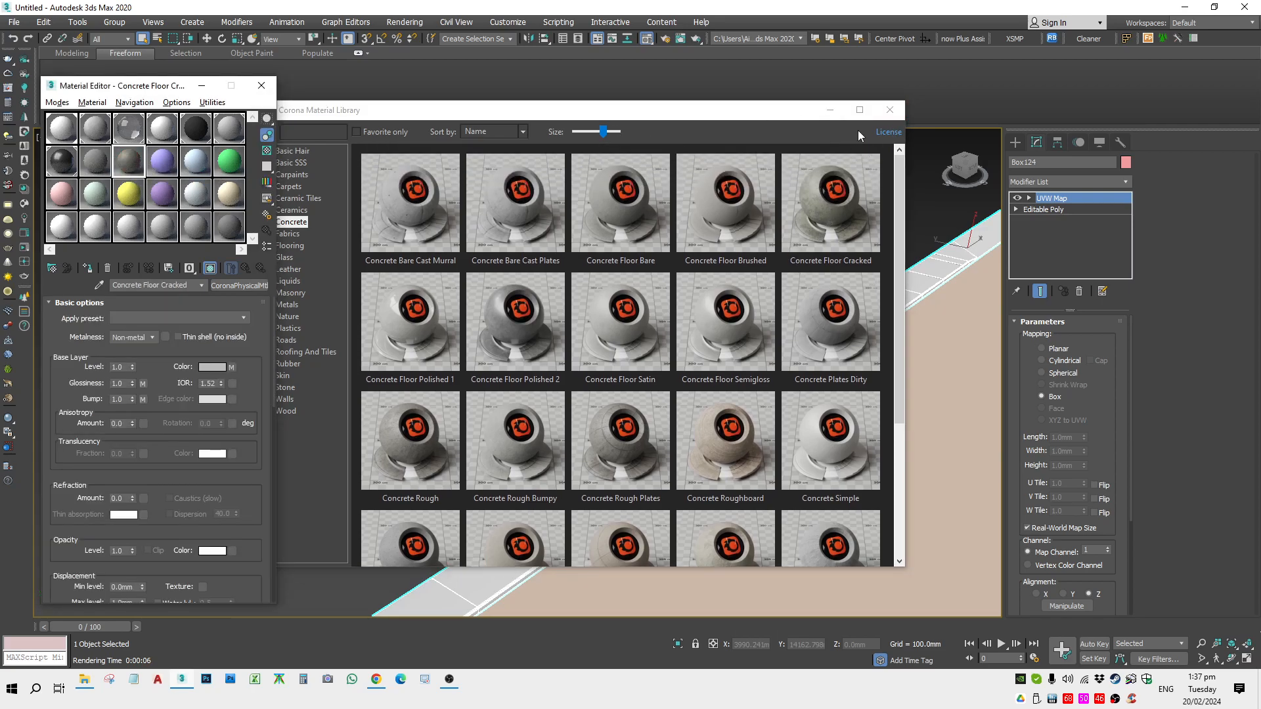
left_click(888, 111)
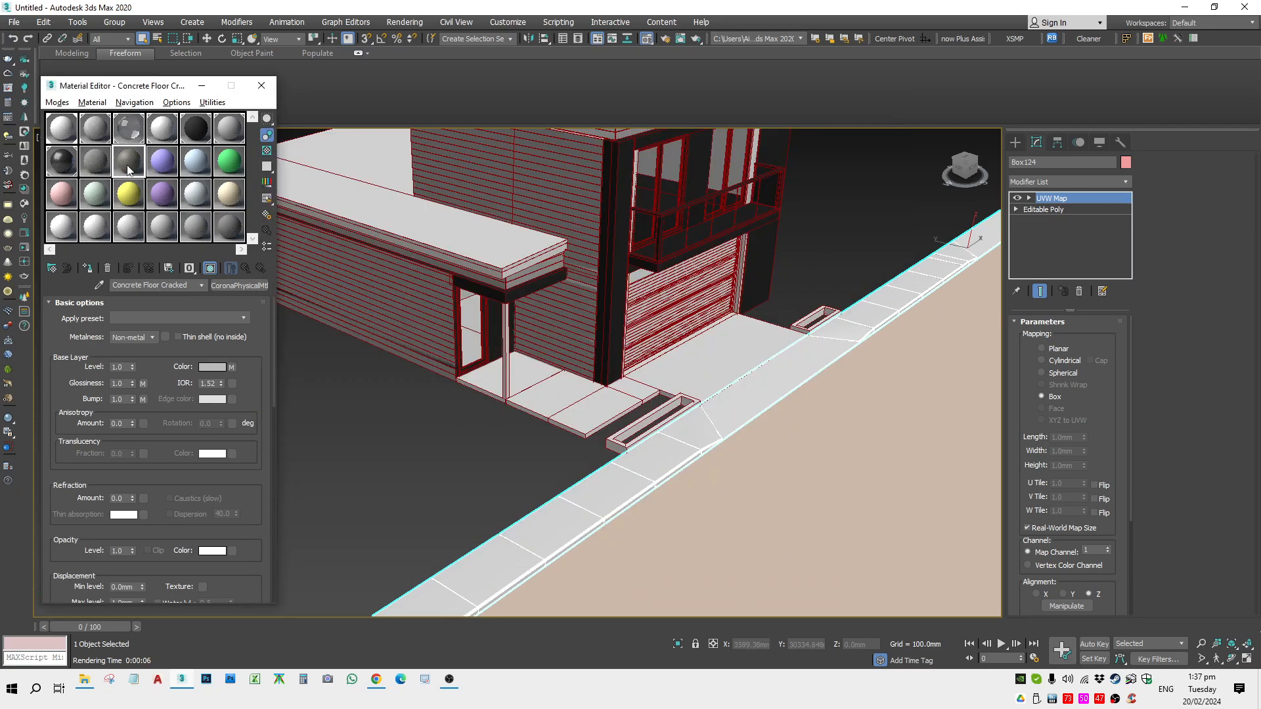
left_click(87, 268)
Assign the black CRN.Material #5 to the two planter boxes beside the driveway and clear the selection
scroll(822, 343, "up", 5)
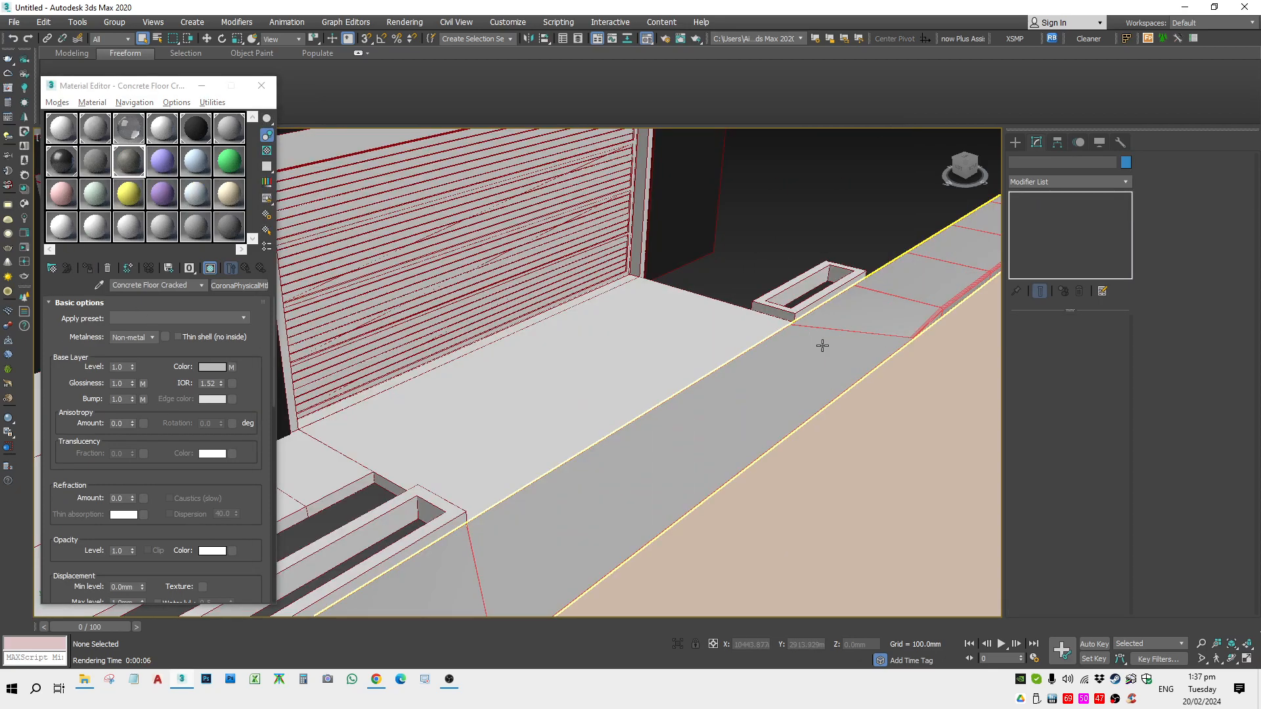
left_click(834, 286)
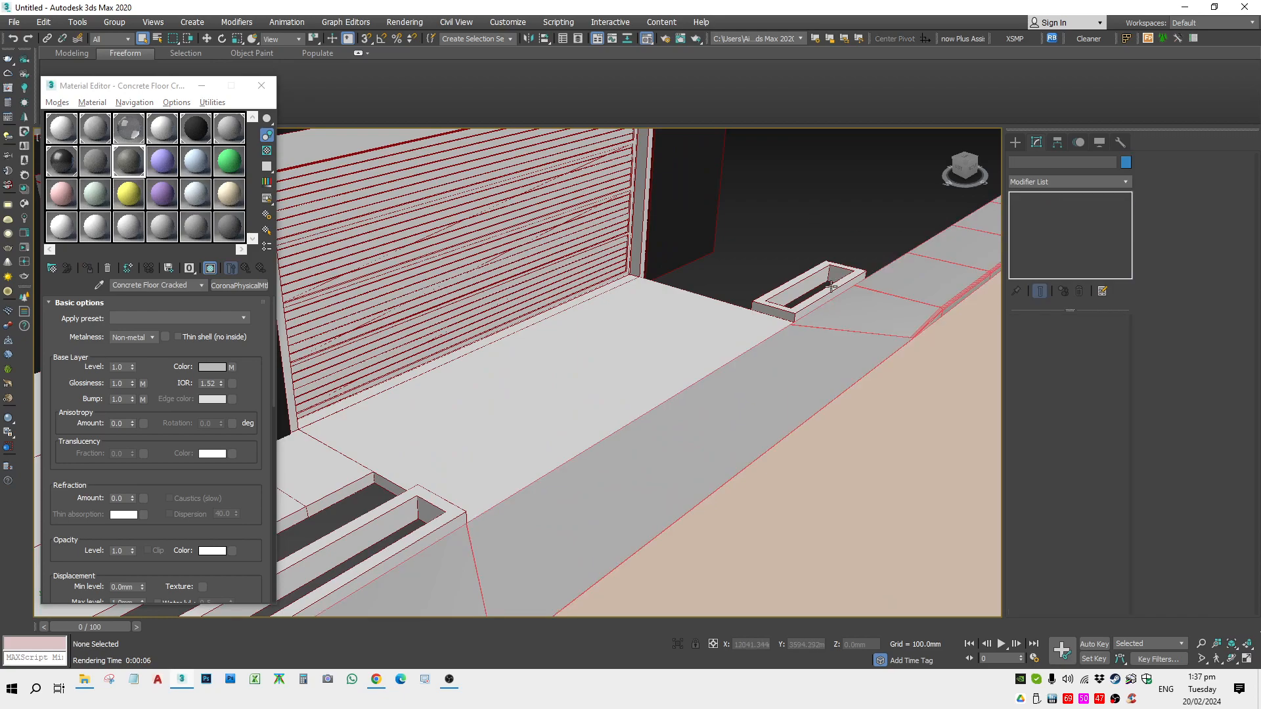
scroll(663, 355, "down", 4)
scroll(486, 430, "up", 2)
left_click(515, 439, "ctrl")
left_click(196, 128)
left_click(87, 268)
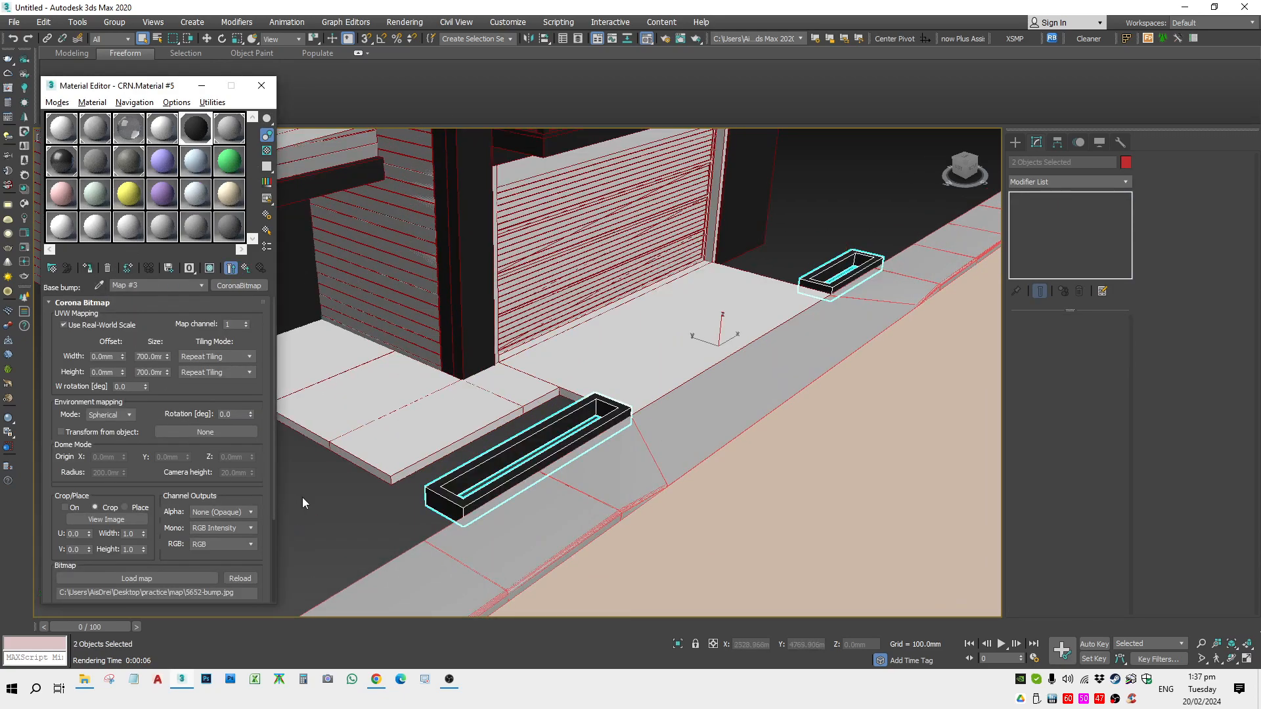
left_click(867, 260)
left_click(801, 244)
Assign the Concrete Floor Cracked material to the driveway and the adjoining walkway slab, and clear the selection
left_click(613, 342)
left_click(450, 402, "ctrl")
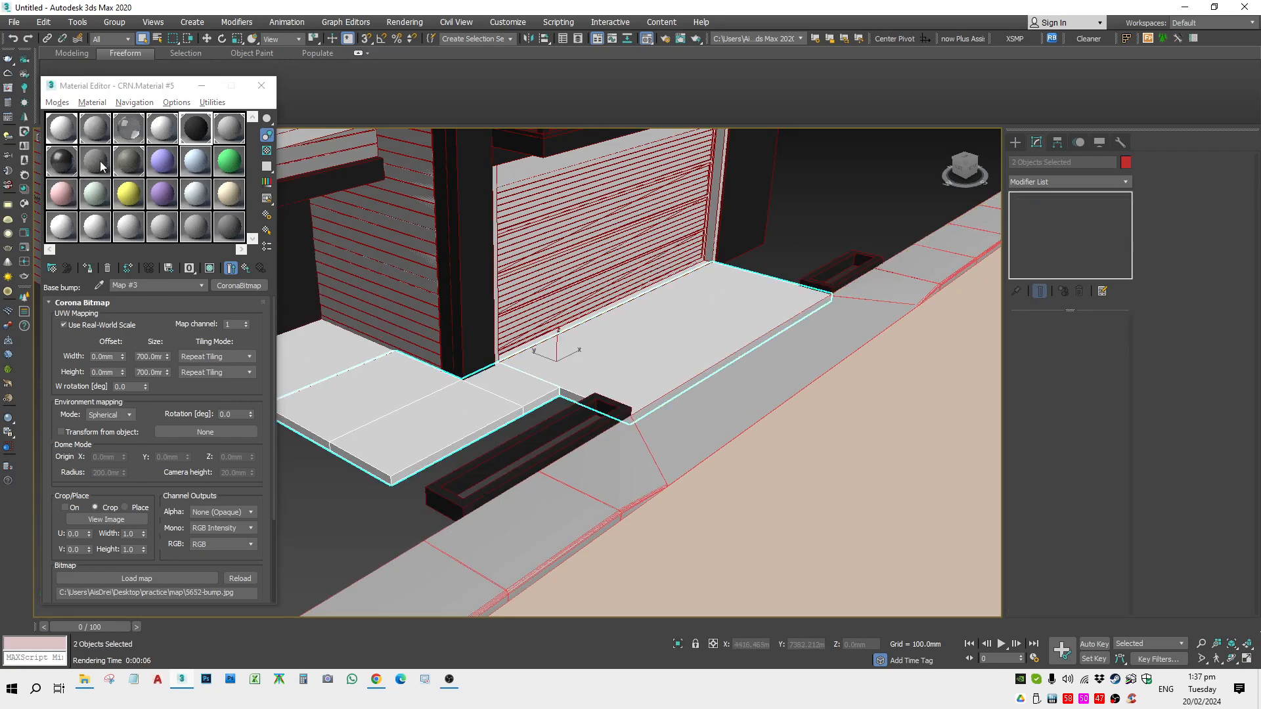
left_click(128, 168)
left_click(87, 268)
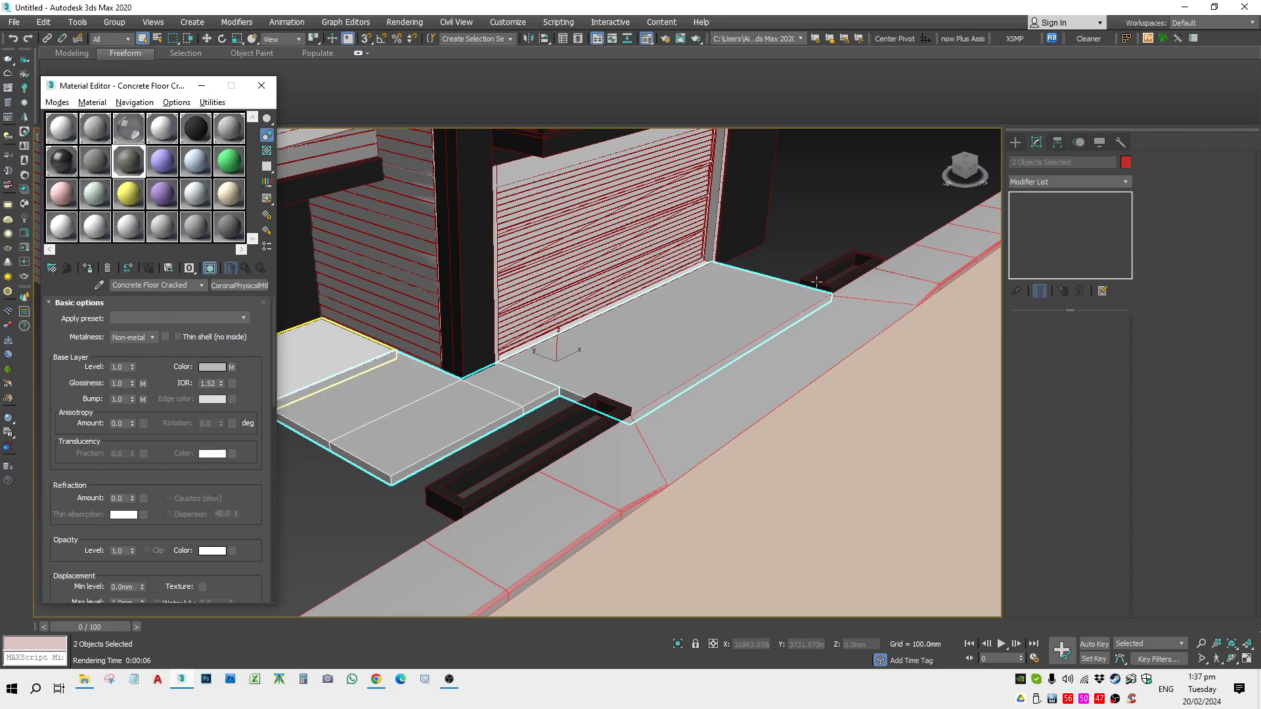
left_click(802, 247)
Assign the Concrete Floor Cracked material to the porch slab in front of the entrance door
scroll(534, 358, "up", 3)
middle_click_drag(535, 357, 746, 368)
left_click(447, 344)
scroll(322, 344, "down", 3)
middle_click_drag(321, 344, 433, 322)
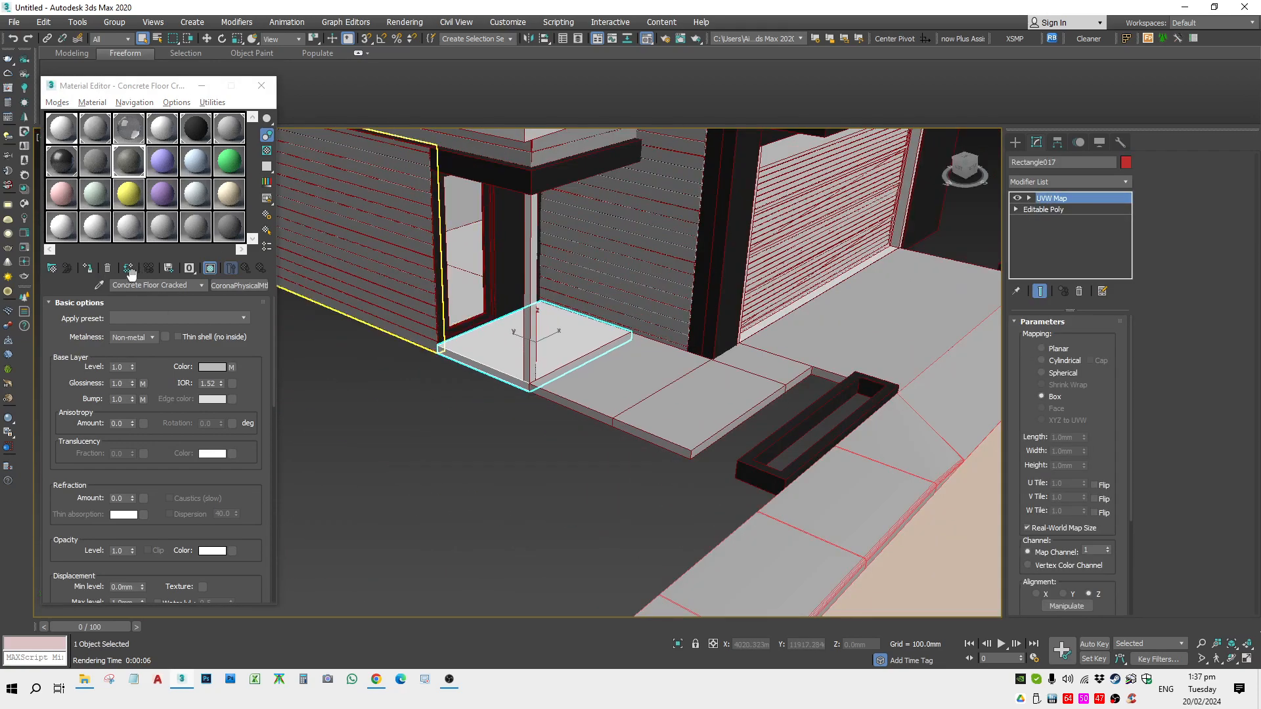
left_click(90, 267)
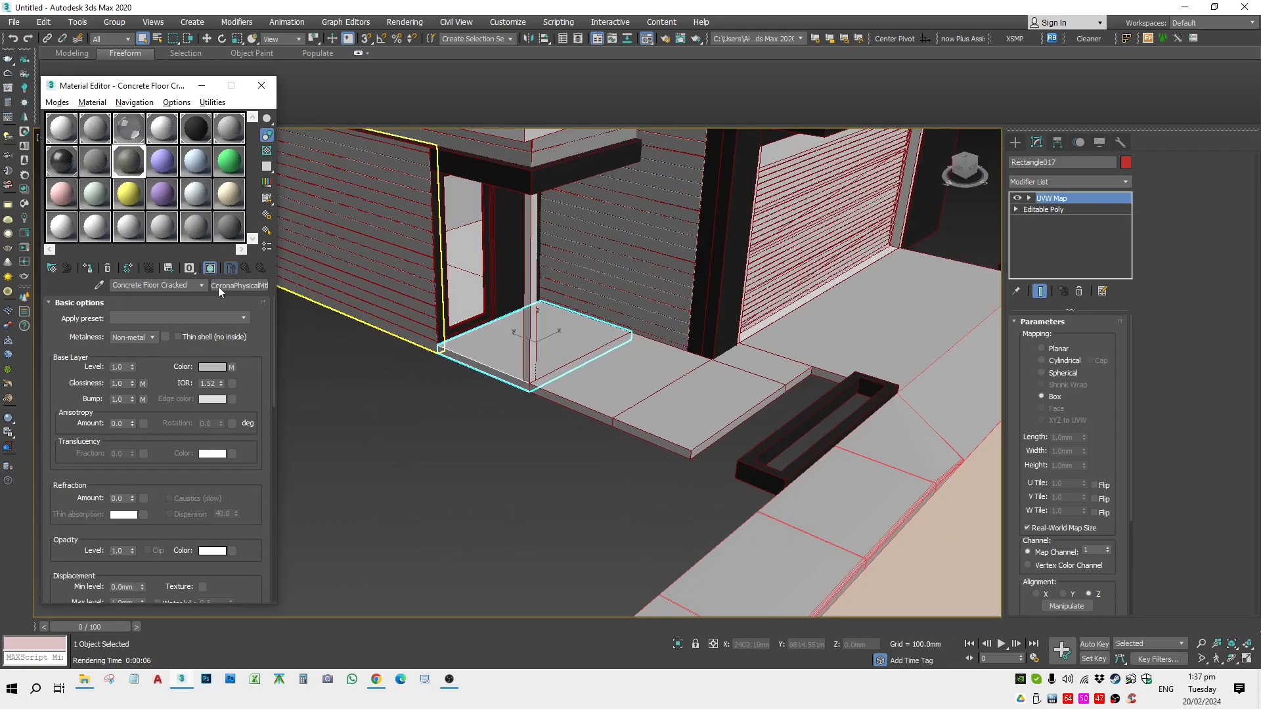
Display the unoccluded-color bitmap of Concrete Floor Cracked's base color in the viewport and clear the selection
left_click(231, 367)
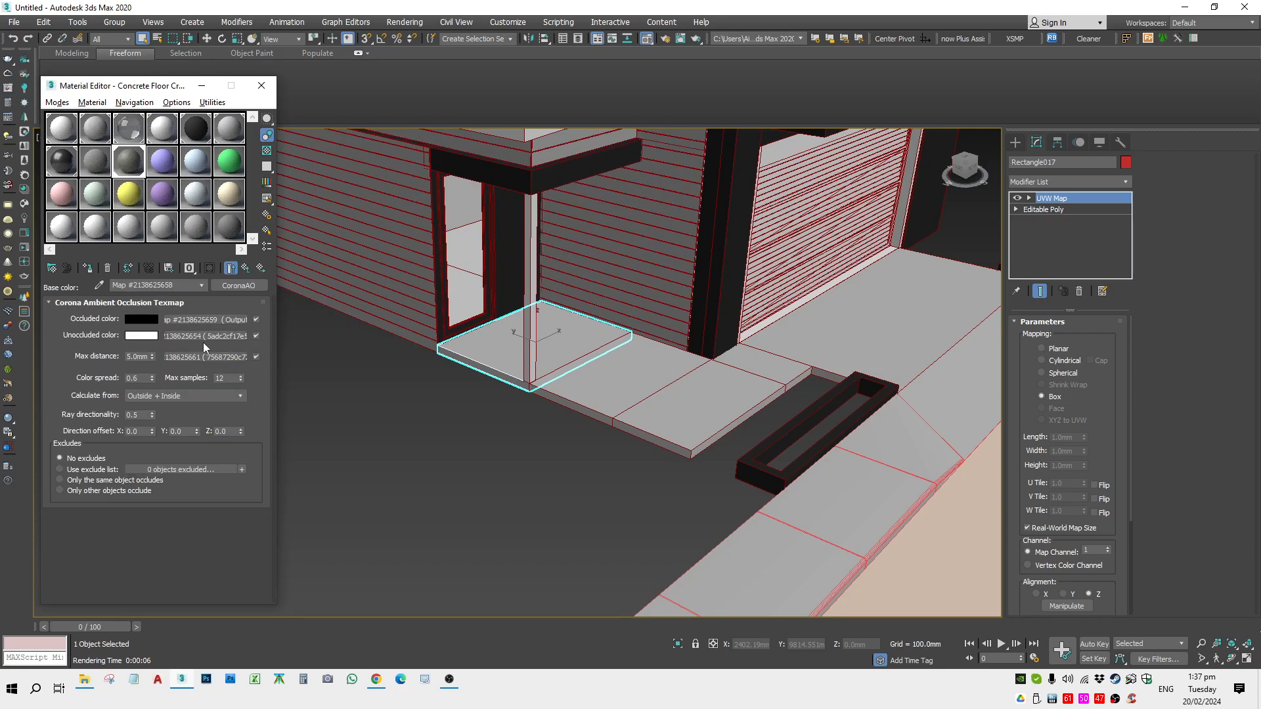
left_click(209, 320)
left_click(188, 328)
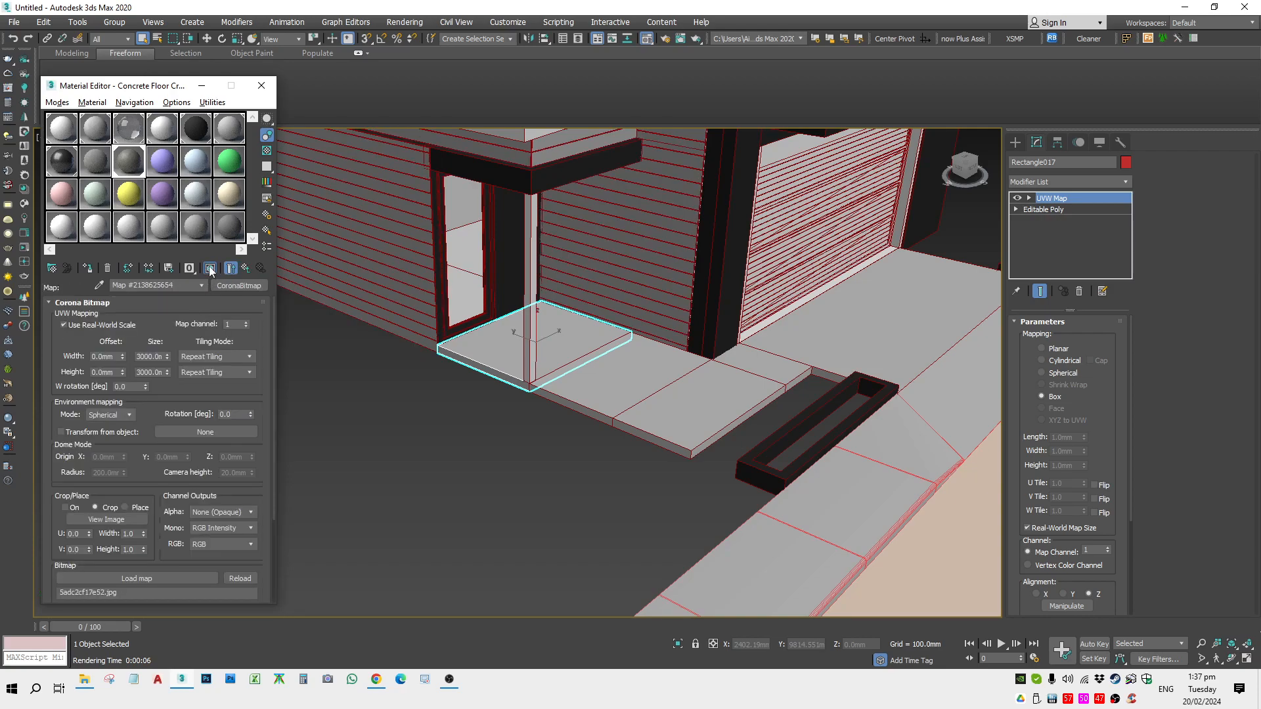
left_click(210, 269)
scroll(590, 417, "down", 5)
left_click(484, 461)
scroll(659, 413, "up", 3)
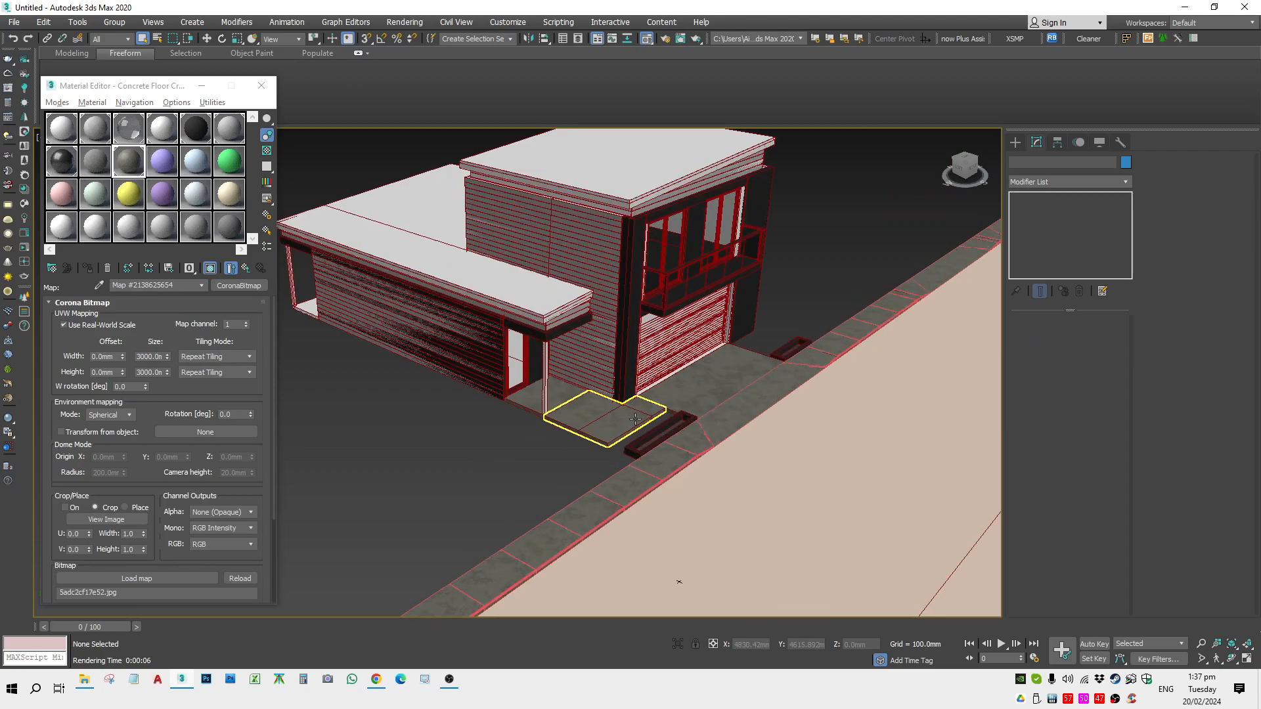
scroll(700, 399, "up", 4)
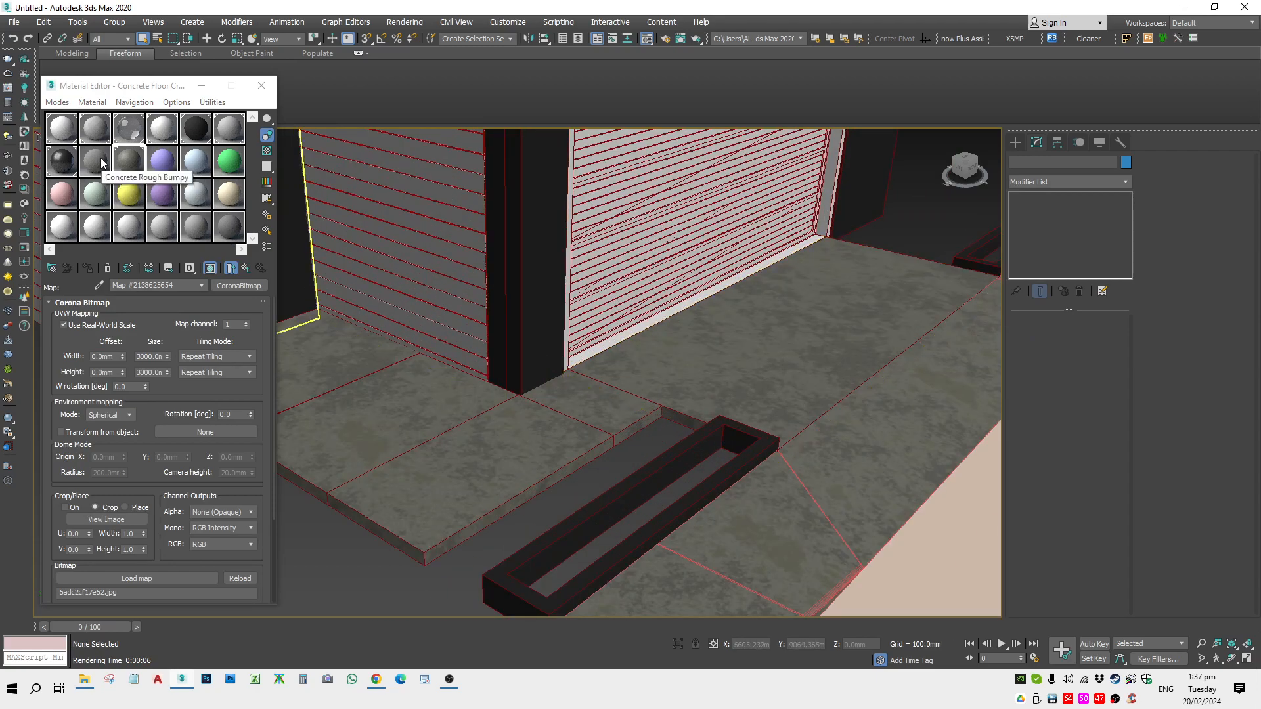
Select the sidewalk strip along the road
scroll(335, 328, "down", 3)
left_click(501, 416)
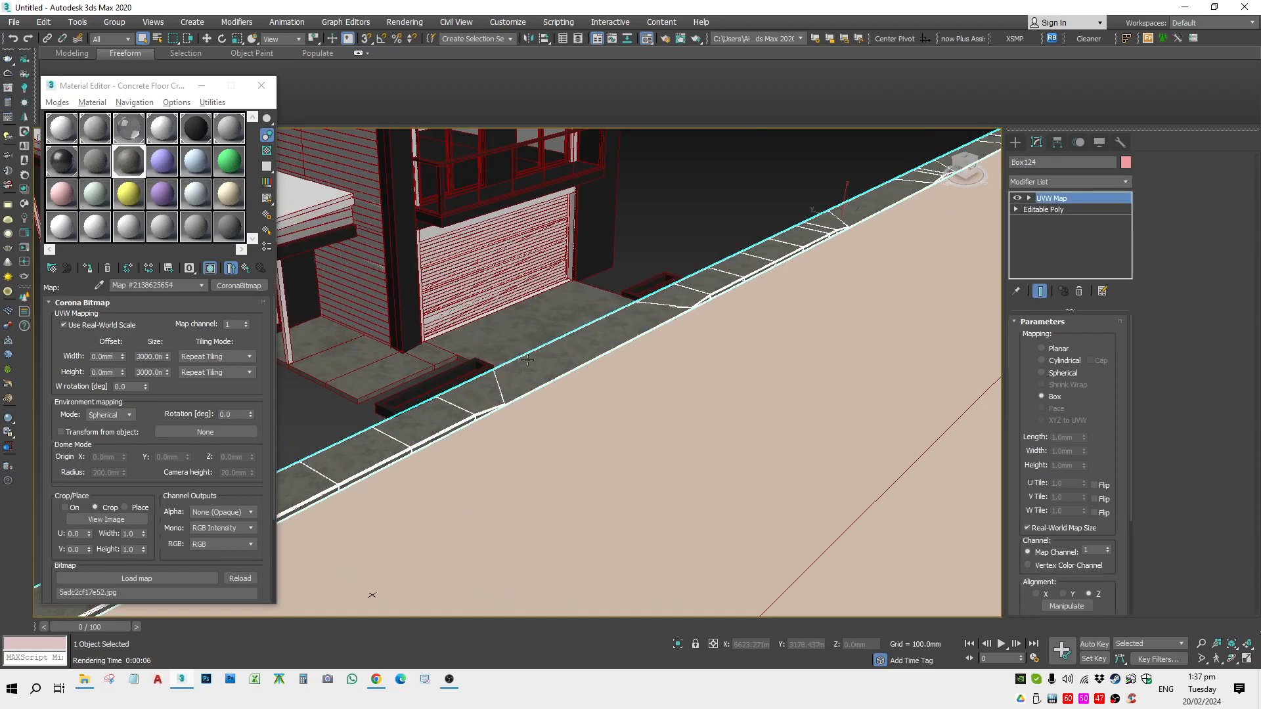
Assign the Concrete Rough Bumpy material to the selected sidewalk strip along the road and clear the selection
left_click(98, 162)
left_click(87, 268)
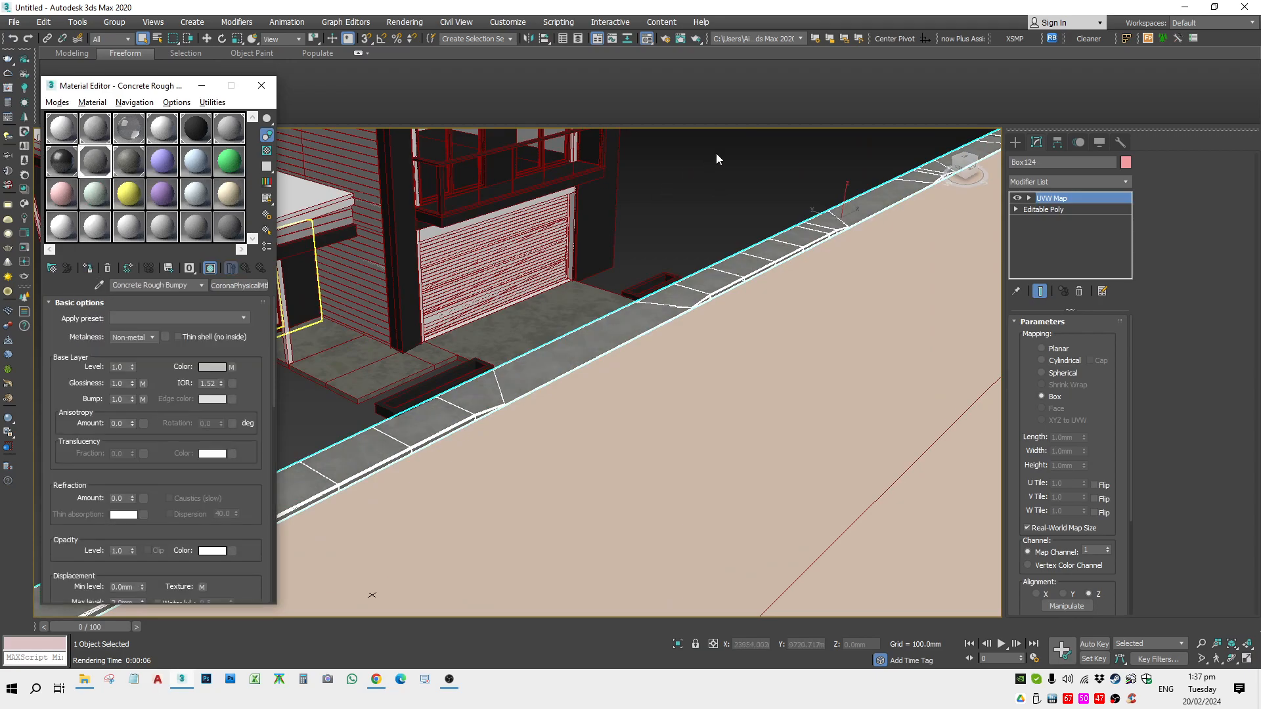
left_click(706, 159)
scroll(586, 327, "up", 4)
scroll(586, 327, "up", 2)
scroll(585, 333, "down", 6)
scroll(709, 458, "up", 3)
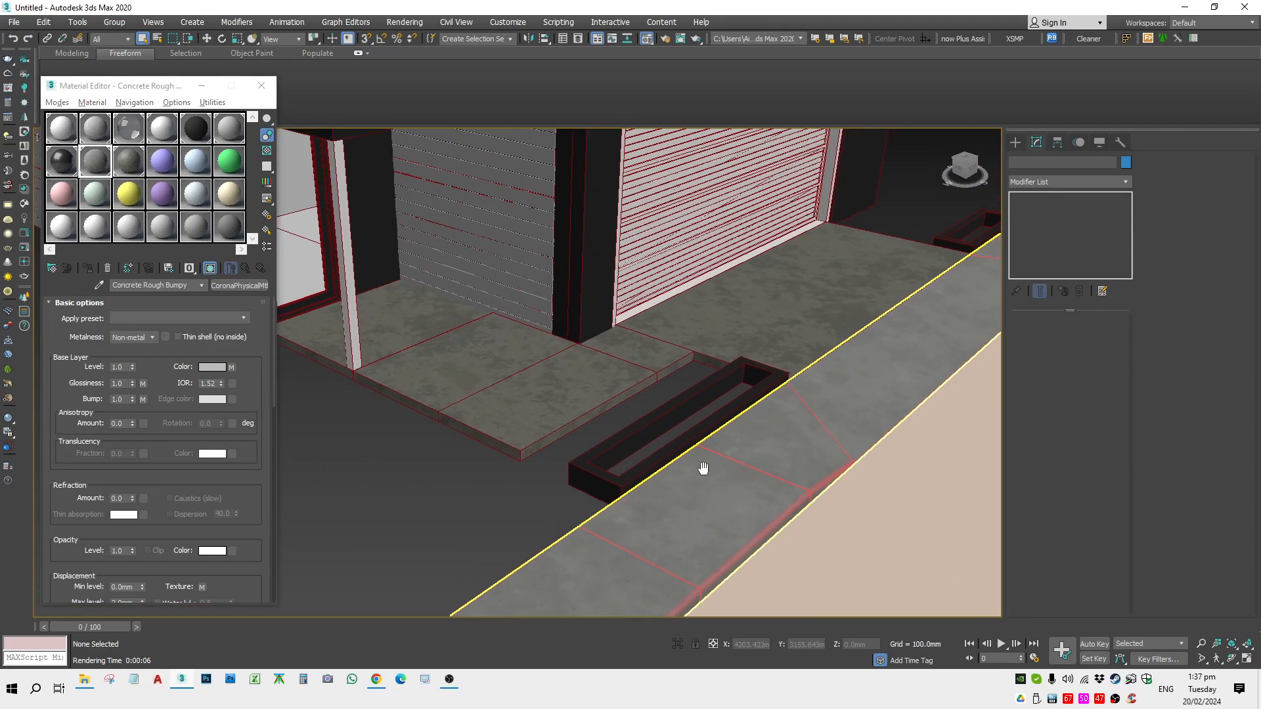
Return to the Corona Camera001 view of the house and close the Material Editor
scroll(525, 485, "down", 6)
middle_click_drag(525, 488, 643, 425)
key("c")
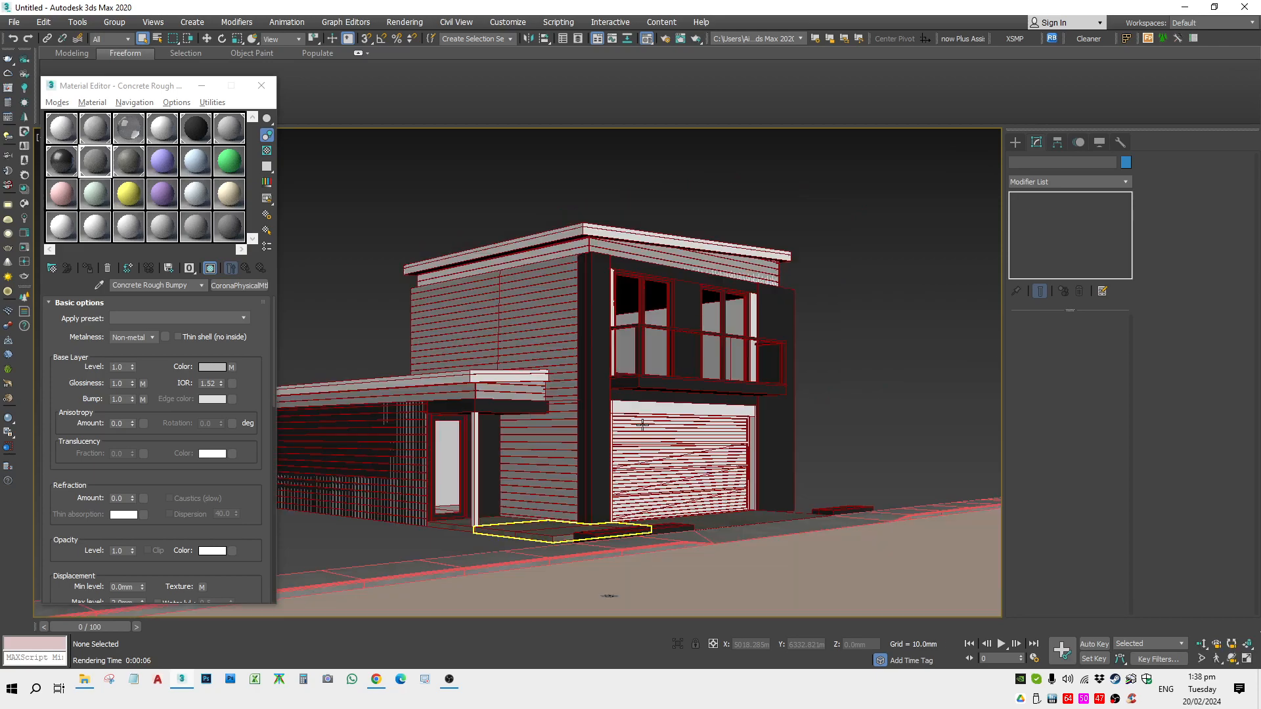
left_click(269, 92)
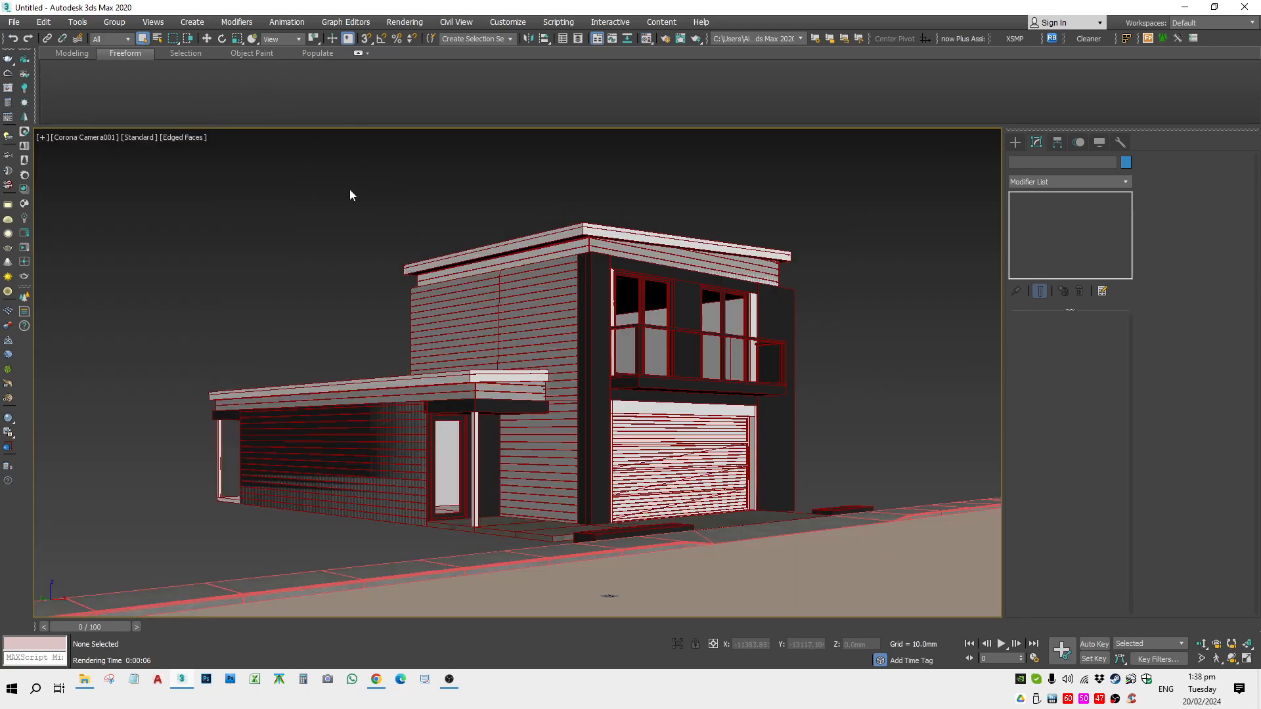
Assign a CoronaColorCorrect map as the scene's environment map
key("8")
left_click_drag(488, 146, 348, 138)
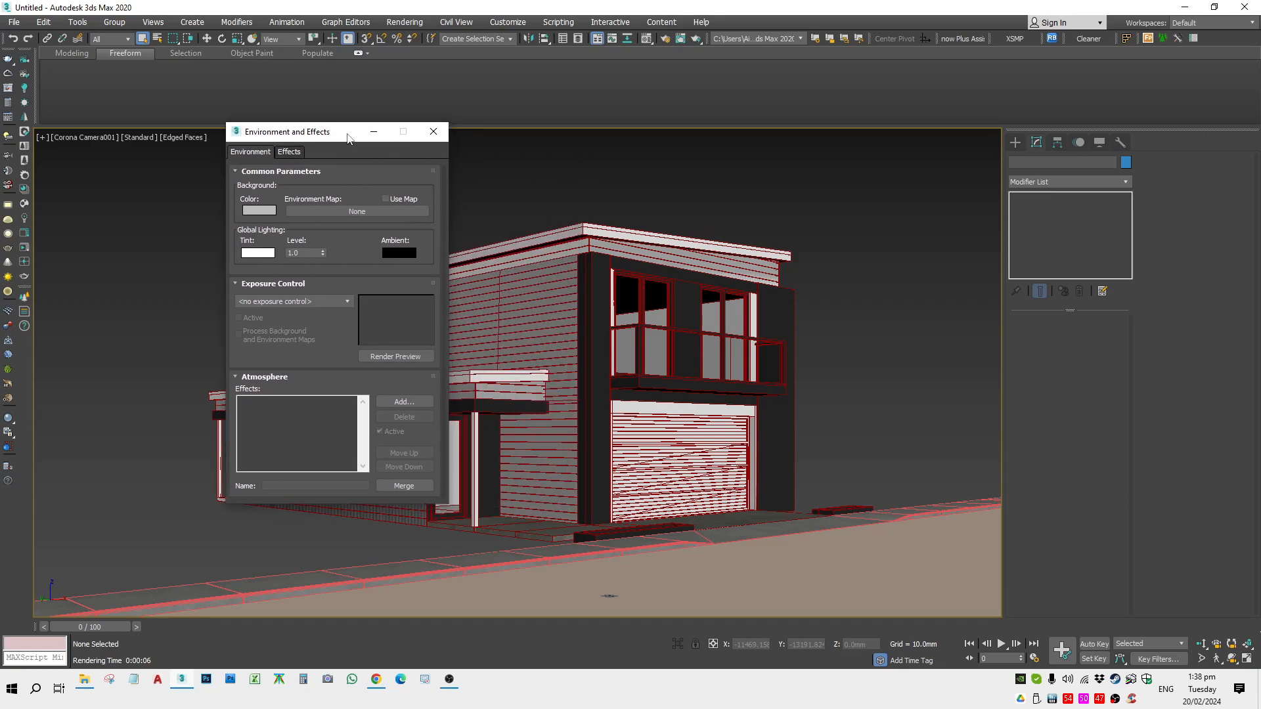
key("8")
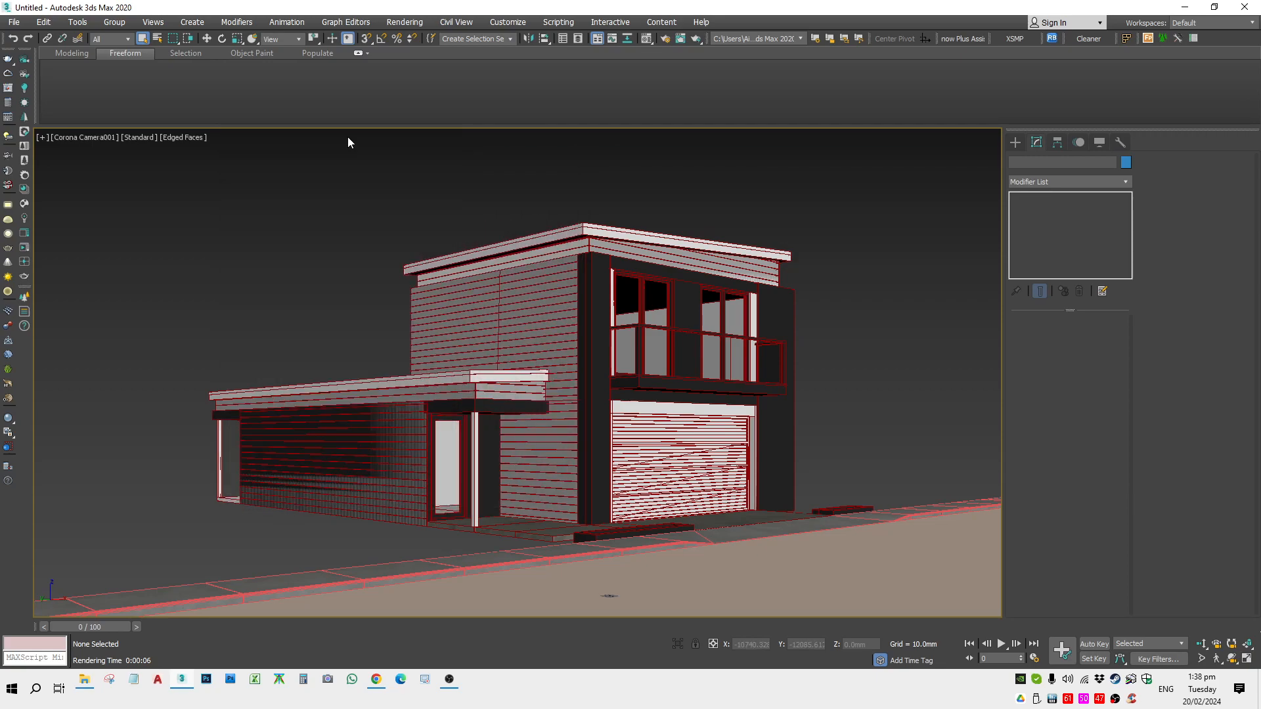
left_click(362, 210)
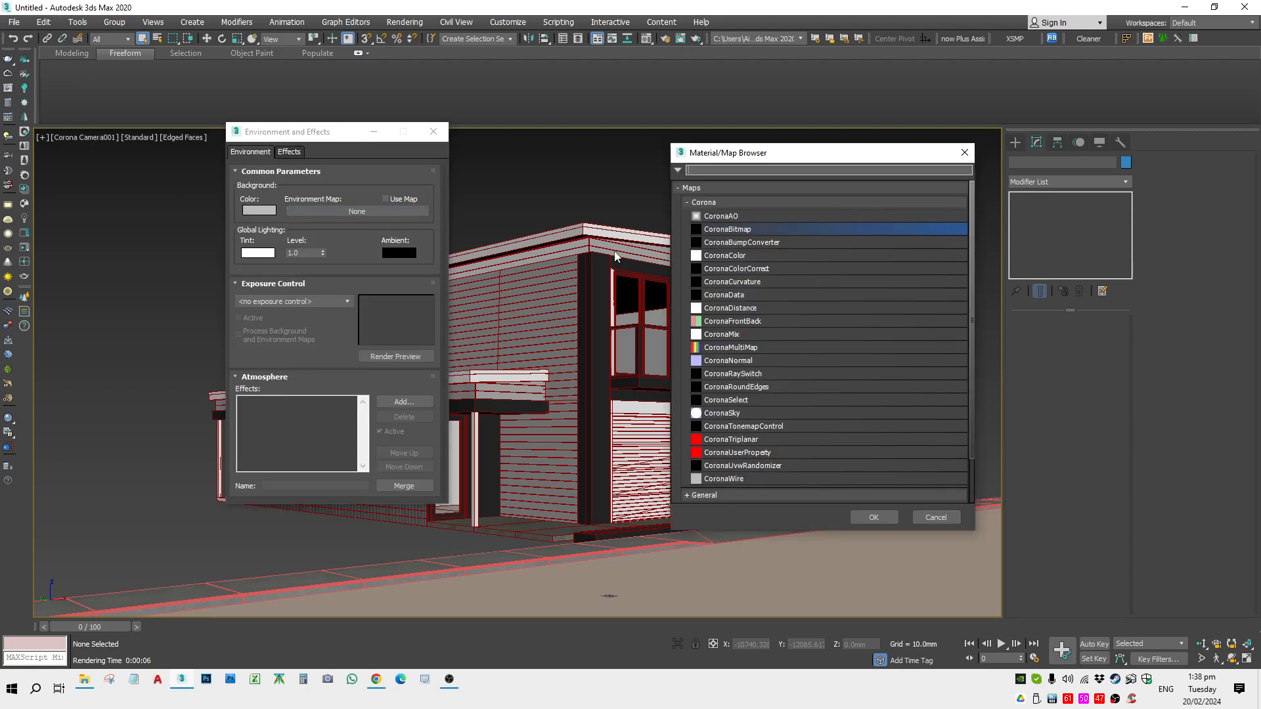
double_click(735, 271)
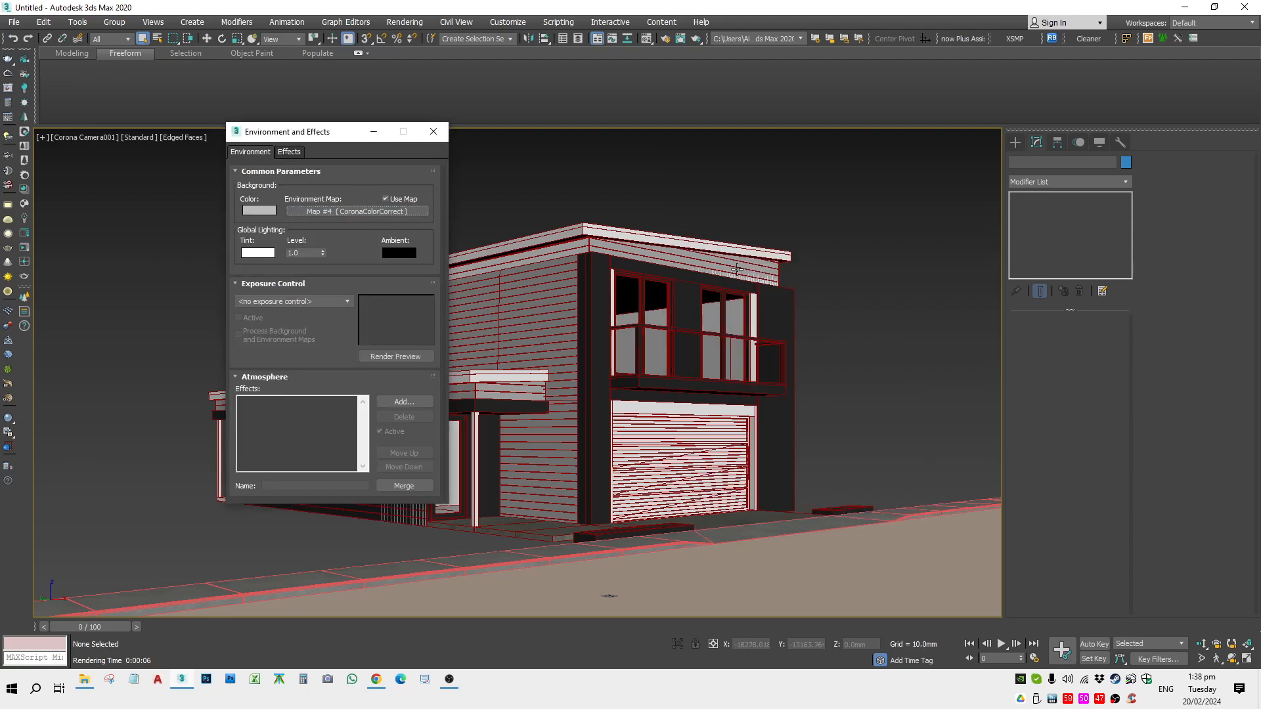
Put the environment's CoronaColorCorrect map into the fourth sample slot of the Material Editor's second row and close the environment settings
key("m")
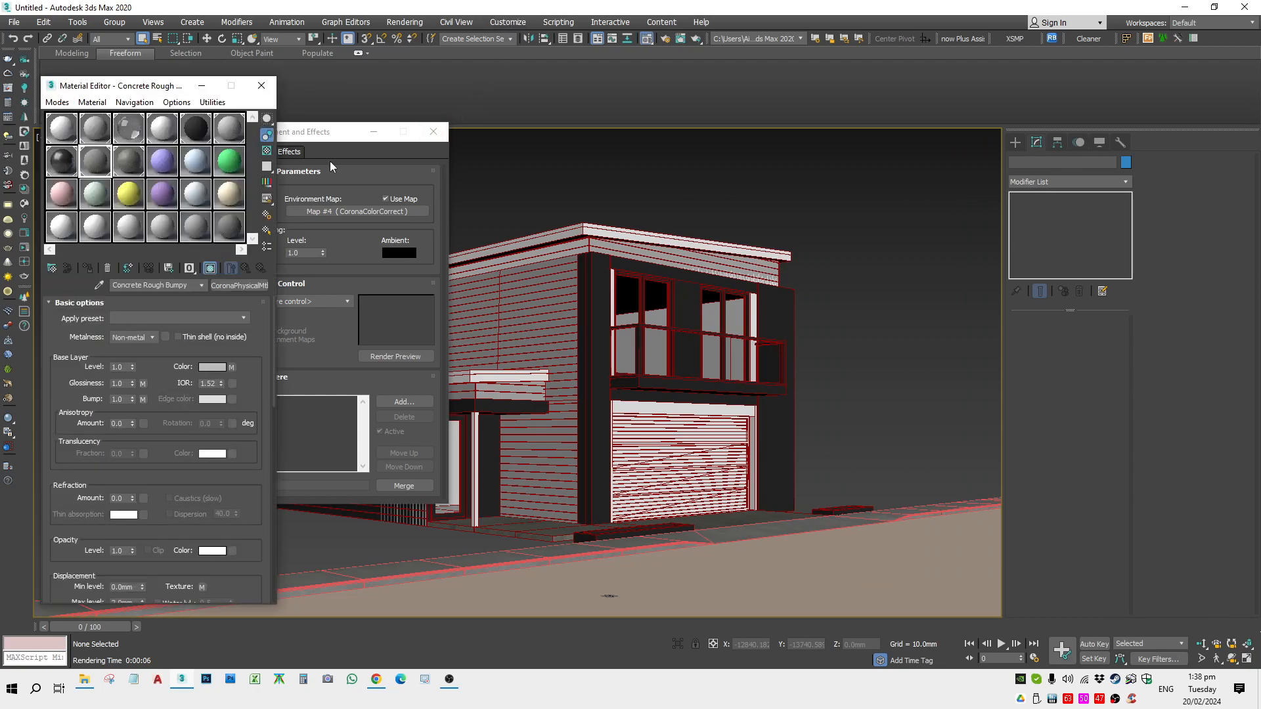
left_click_drag(321, 143, 404, 139)
left_click_drag(427, 208, 168, 162)
left_click(144, 390)
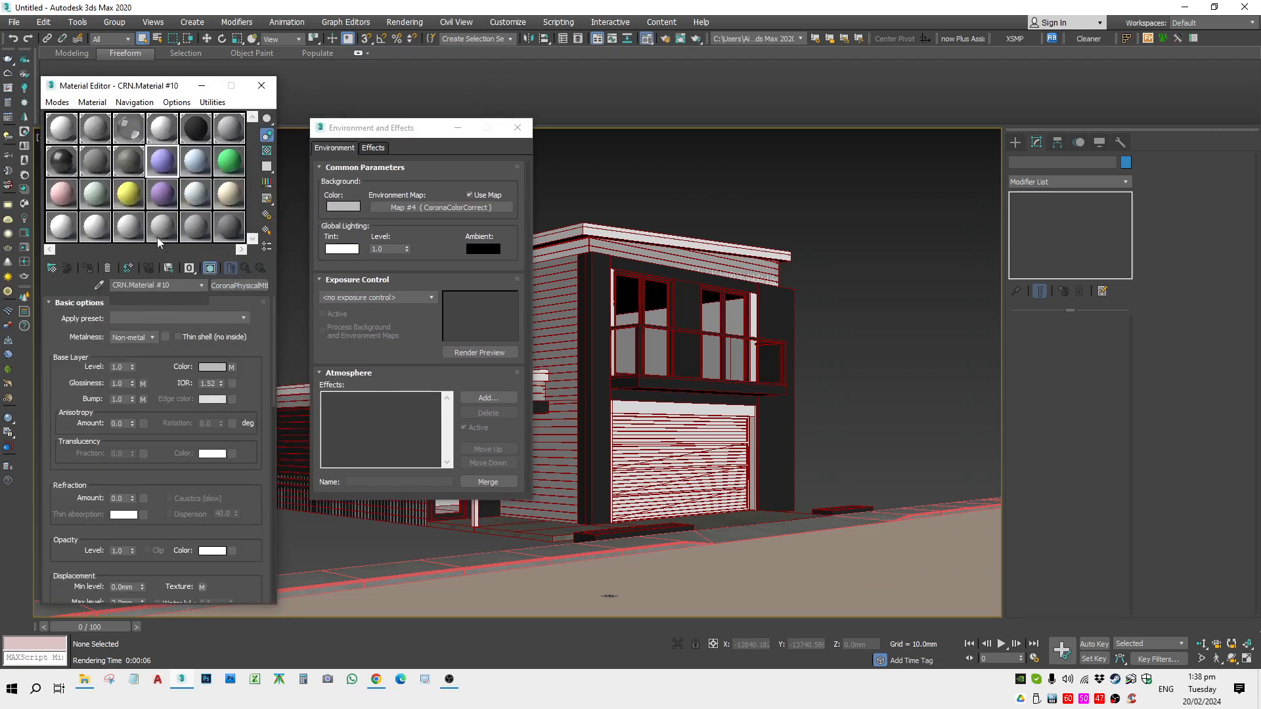
left_click(162, 161)
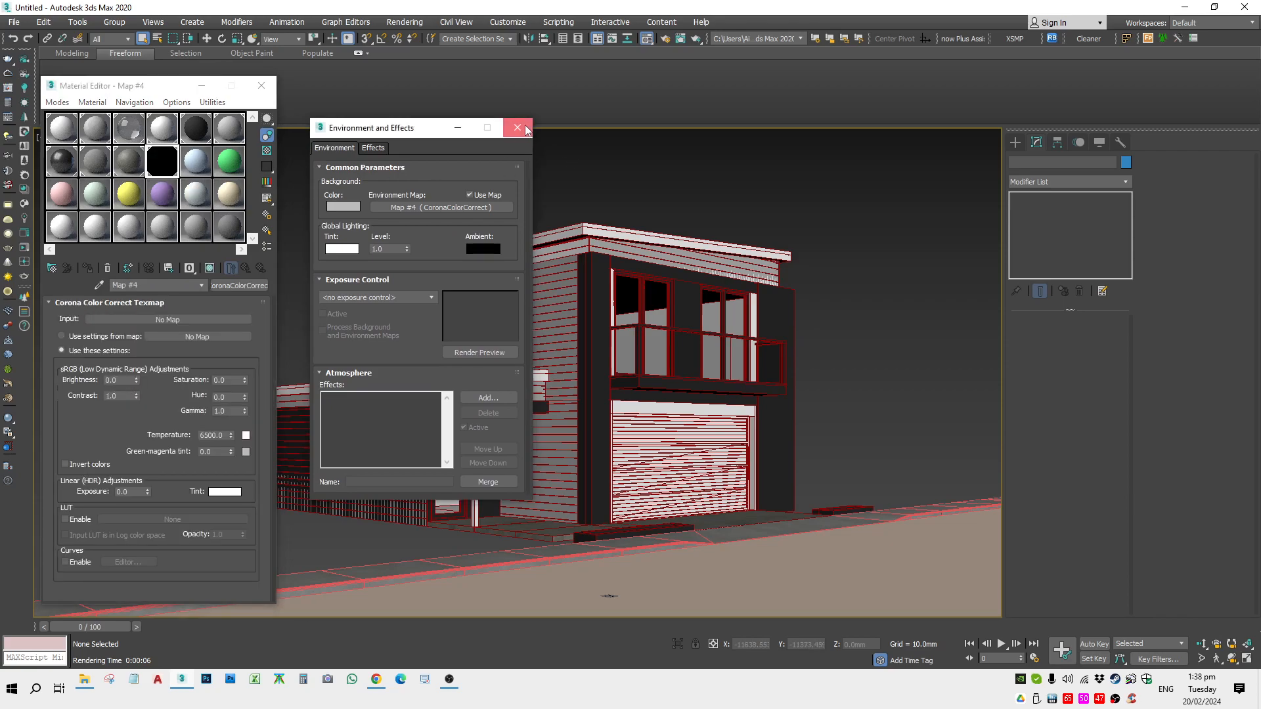
left_click(517, 128)
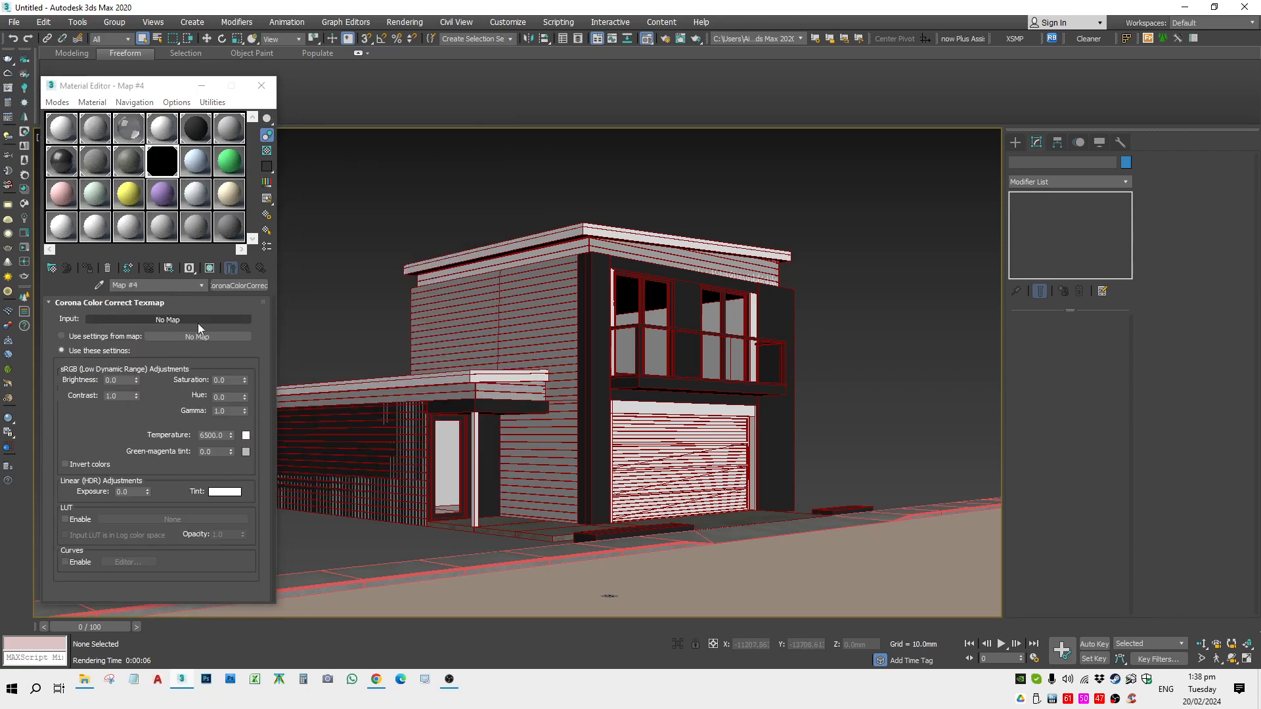
Add a CoronaBitmap as the colour correction's input and open 3D File's REAL LIGHT 24 HDRI PRO PACK 01 - 16K folder in a separate window
left_click(176, 322)
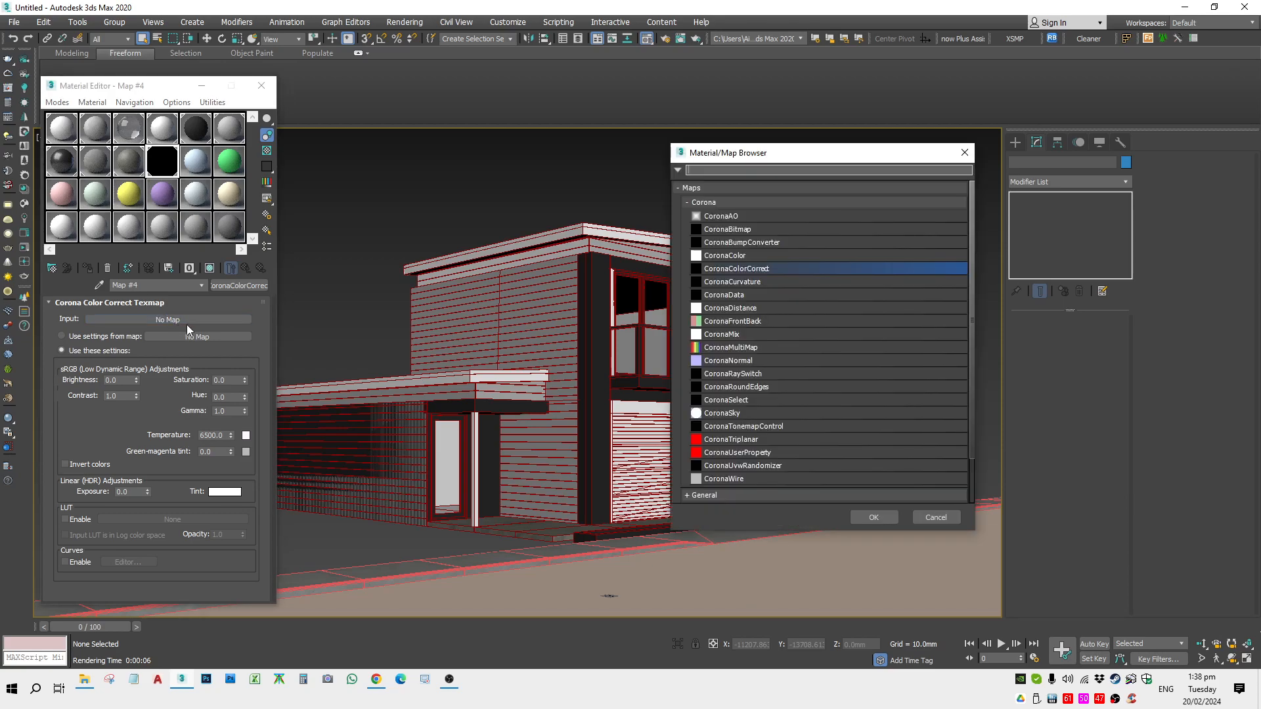
double_click(719, 229)
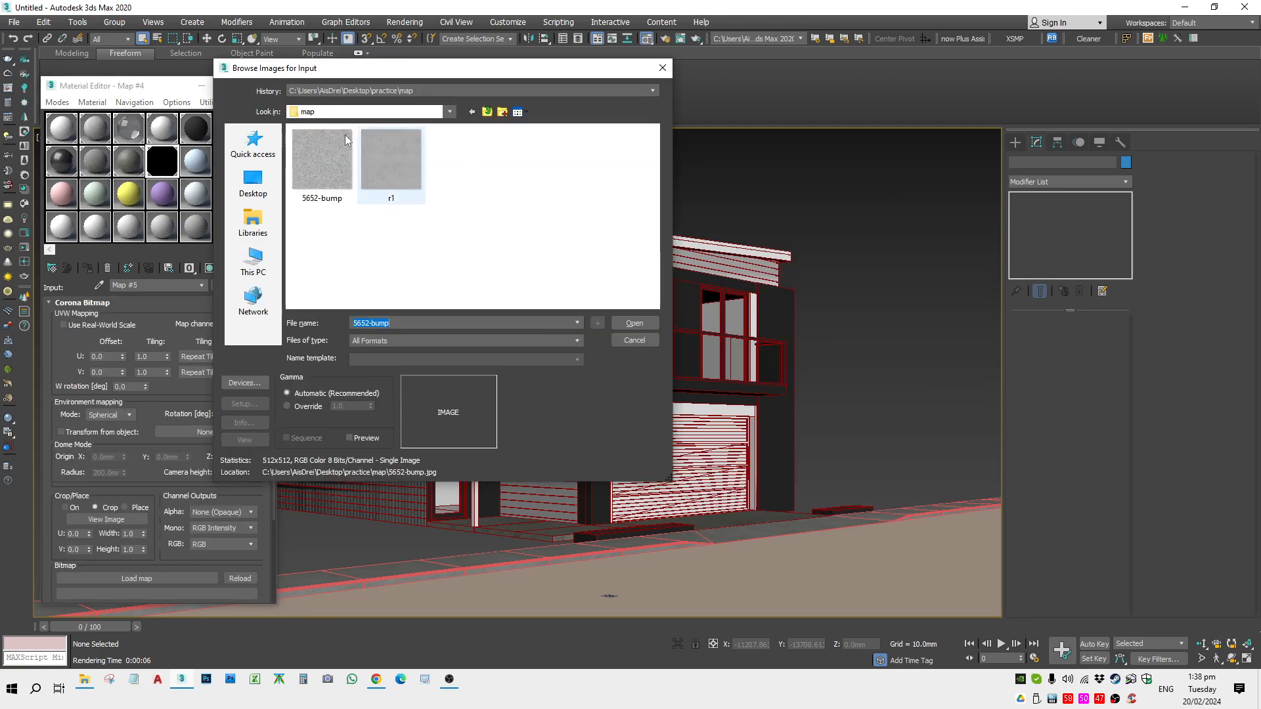
left_click(254, 148)
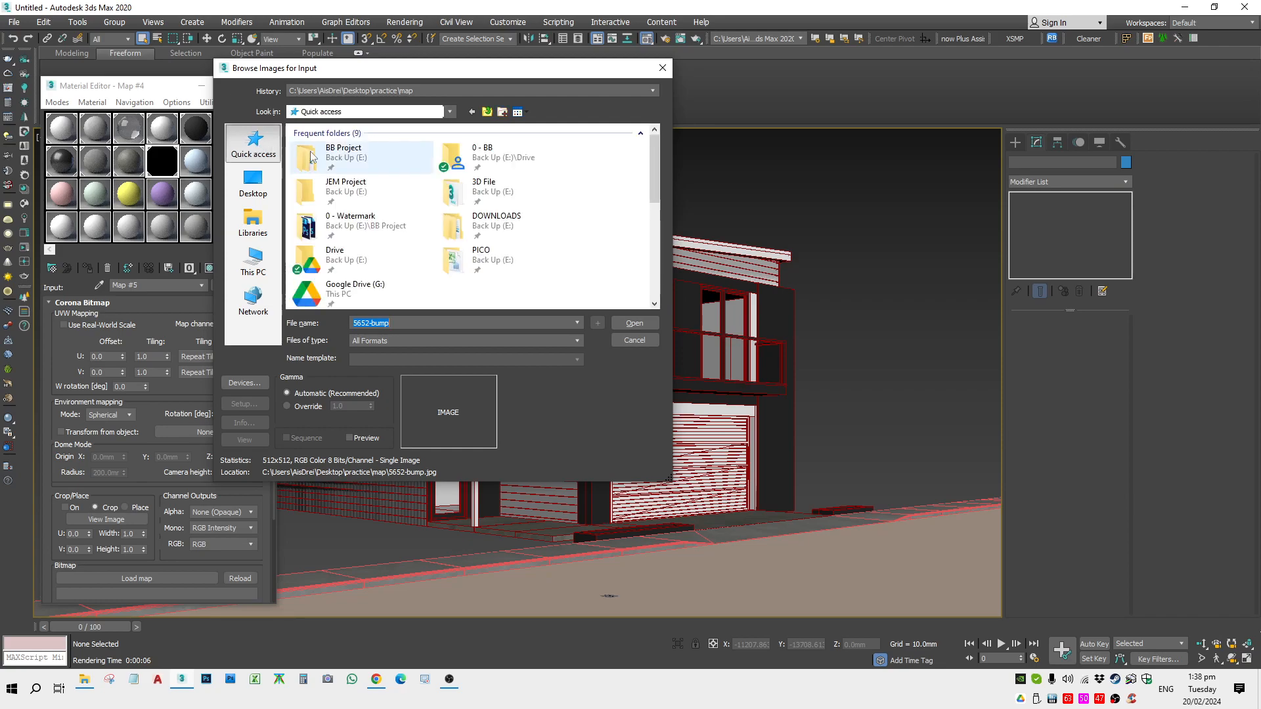
double_click(468, 192)
scroll(369, 249, "down", 5)
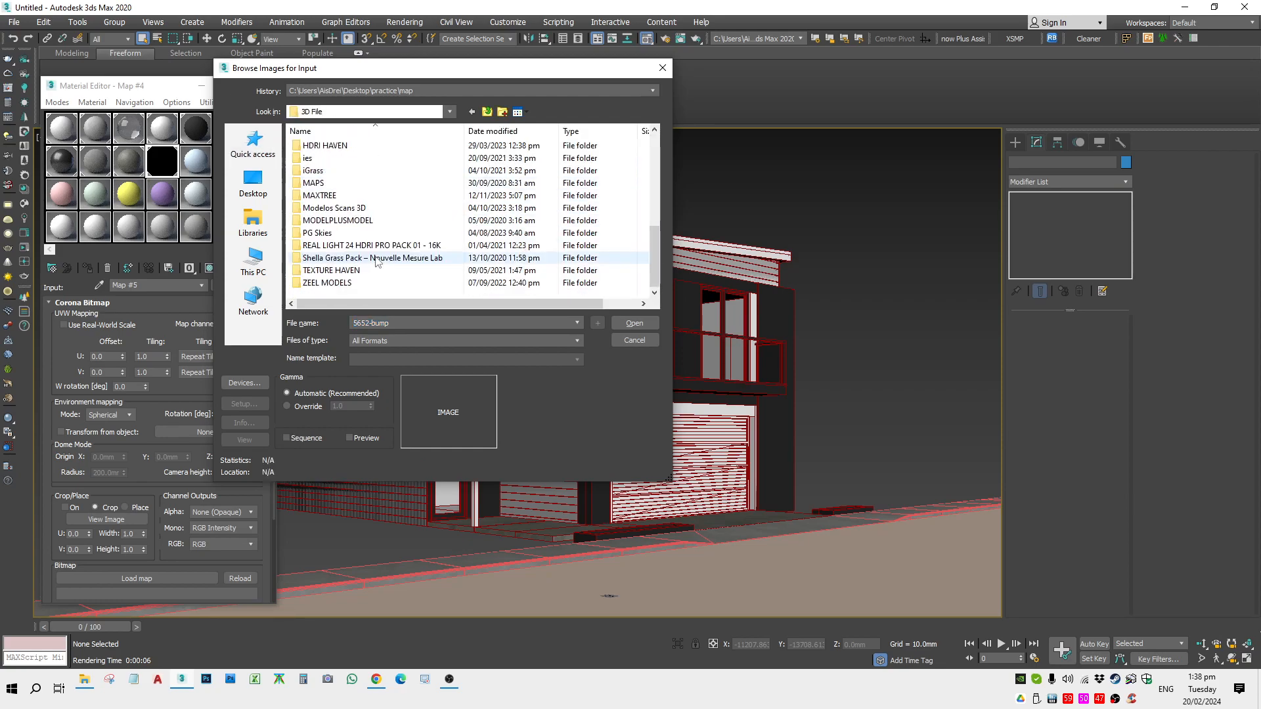
right_click(366, 250)
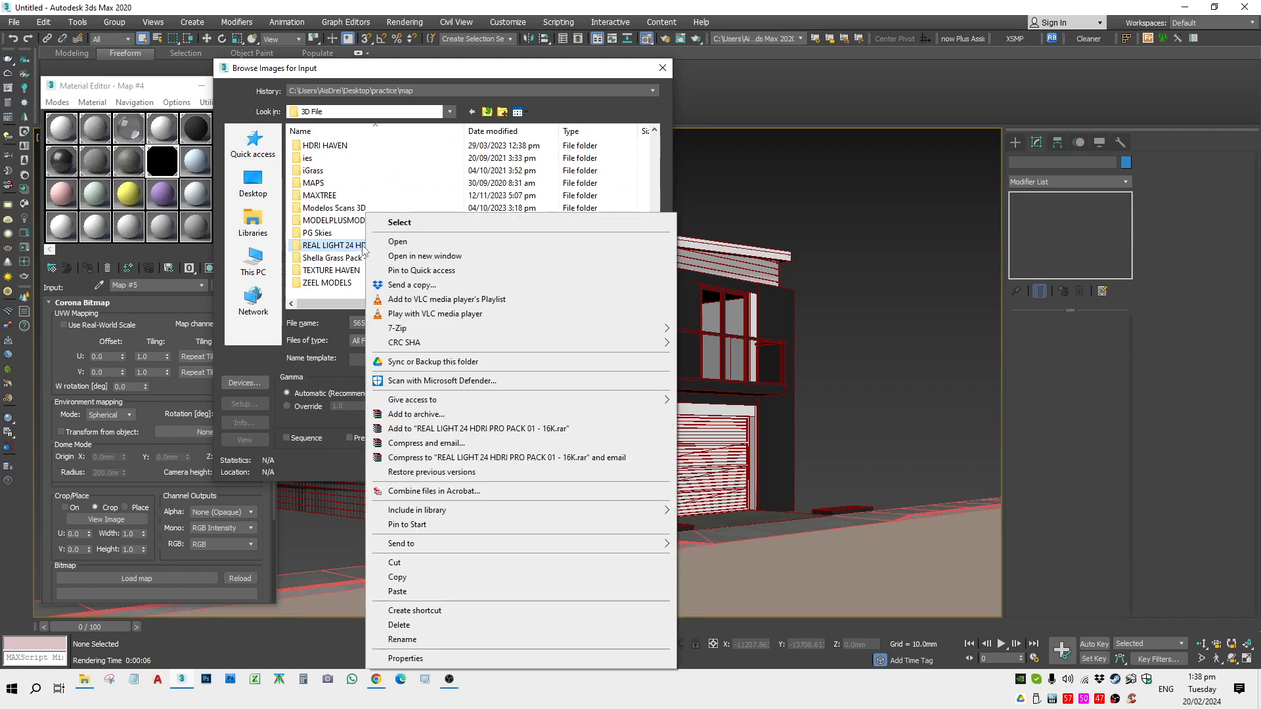
left_click(404, 262)
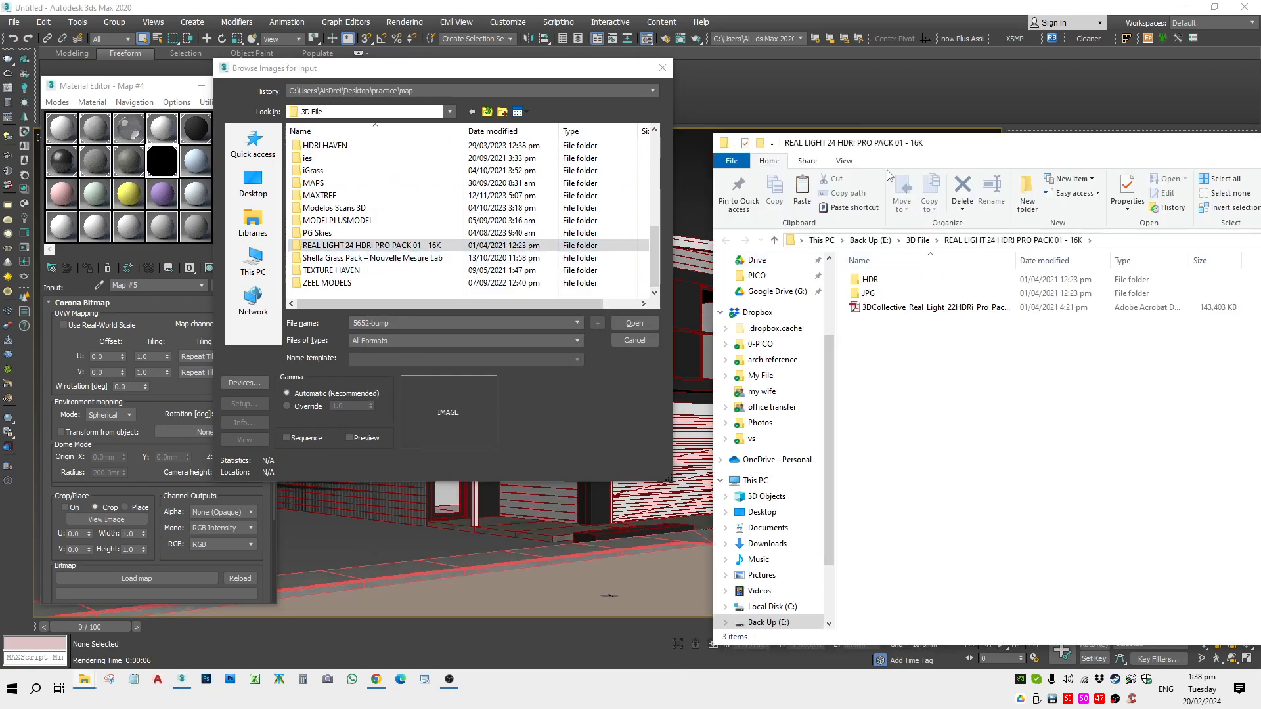
Load 3DCollective_HDRi_038_1845_+32_16K from the REAL LIGHT pack's HDR folder into the bitmap, listing the files with full names
double_click(367, 245)
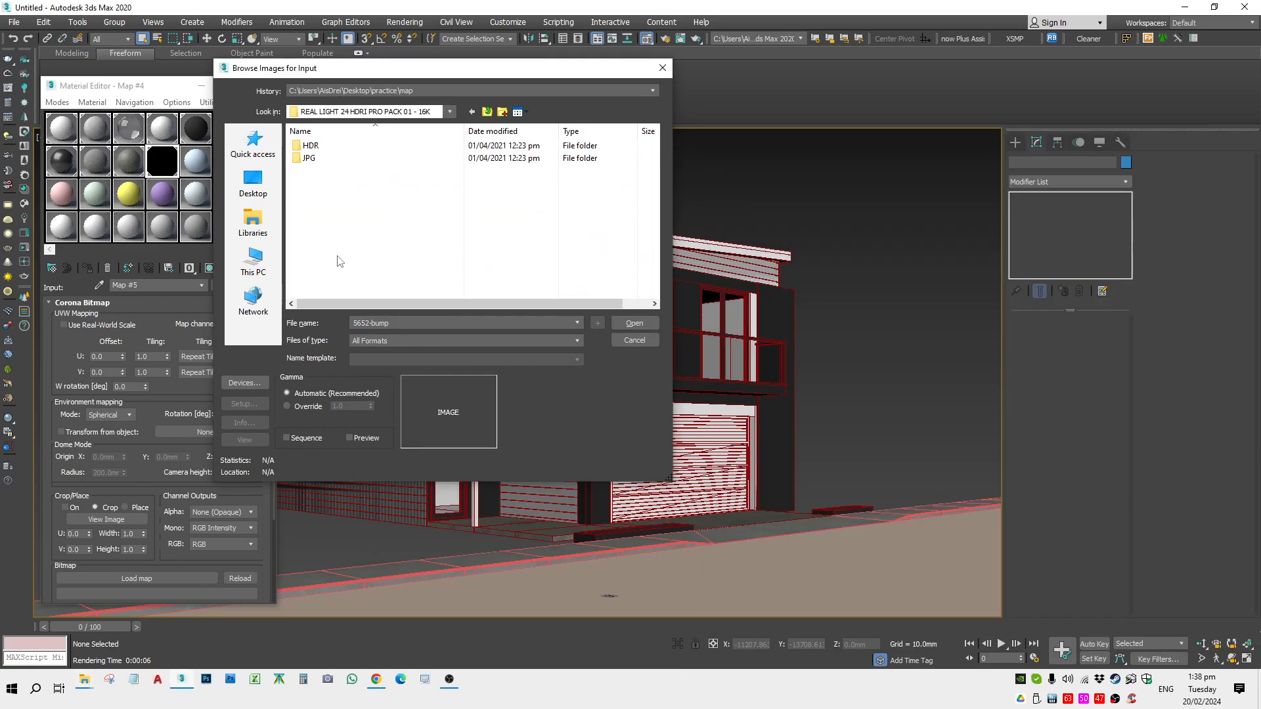
double_click(309, 145)
scroll(460, 217, "down", 2)
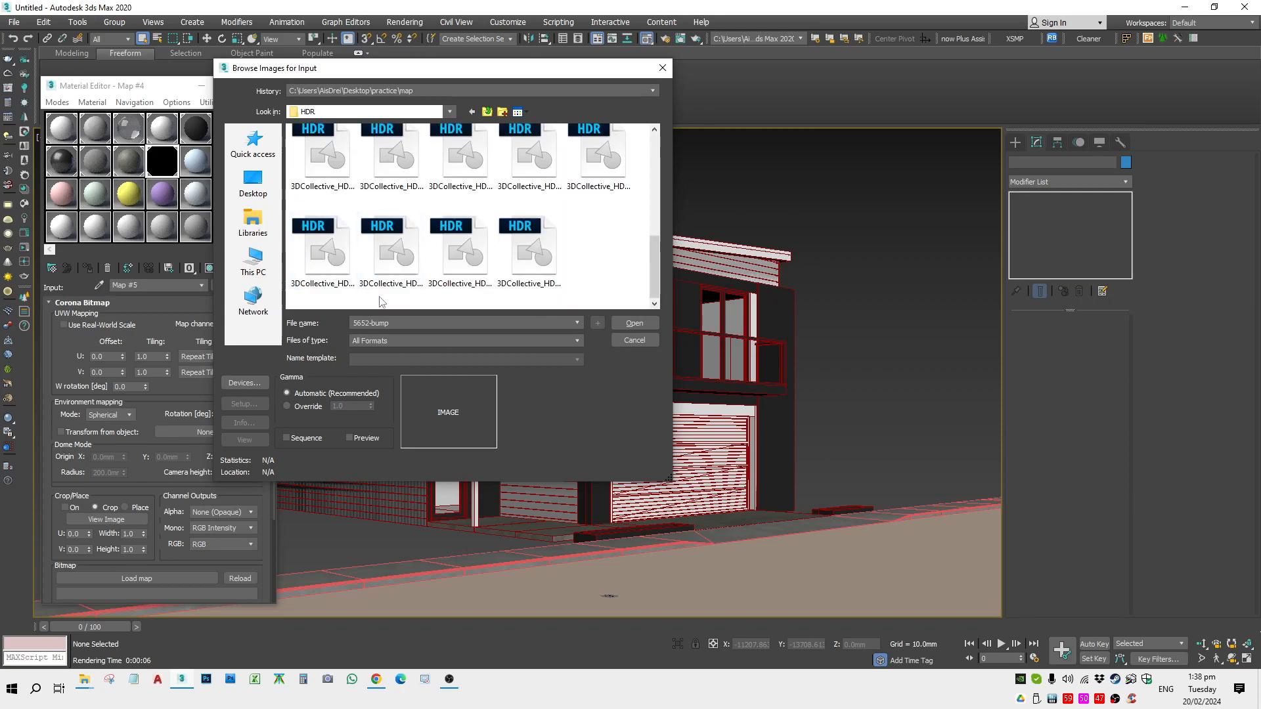
left_click(517, 112)
left_click(551, 203)
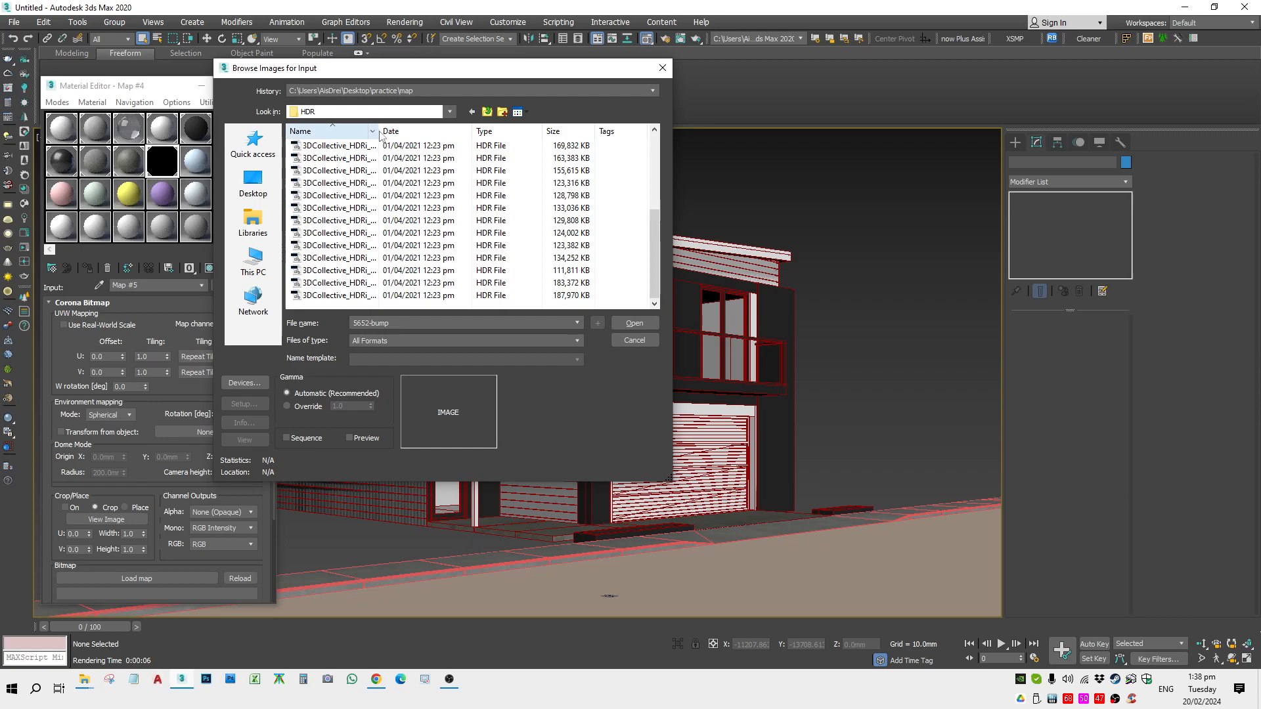
left_click_drag(379, 131, 437, 131)
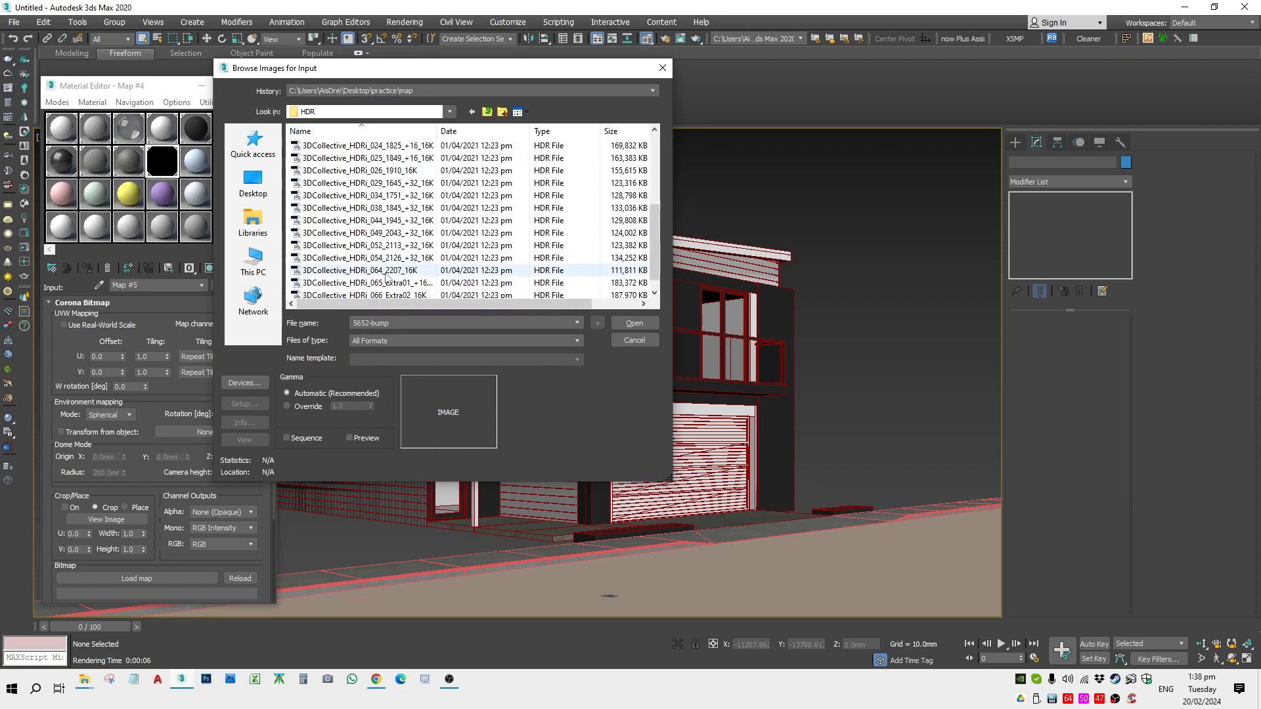
left_click(391, 209)
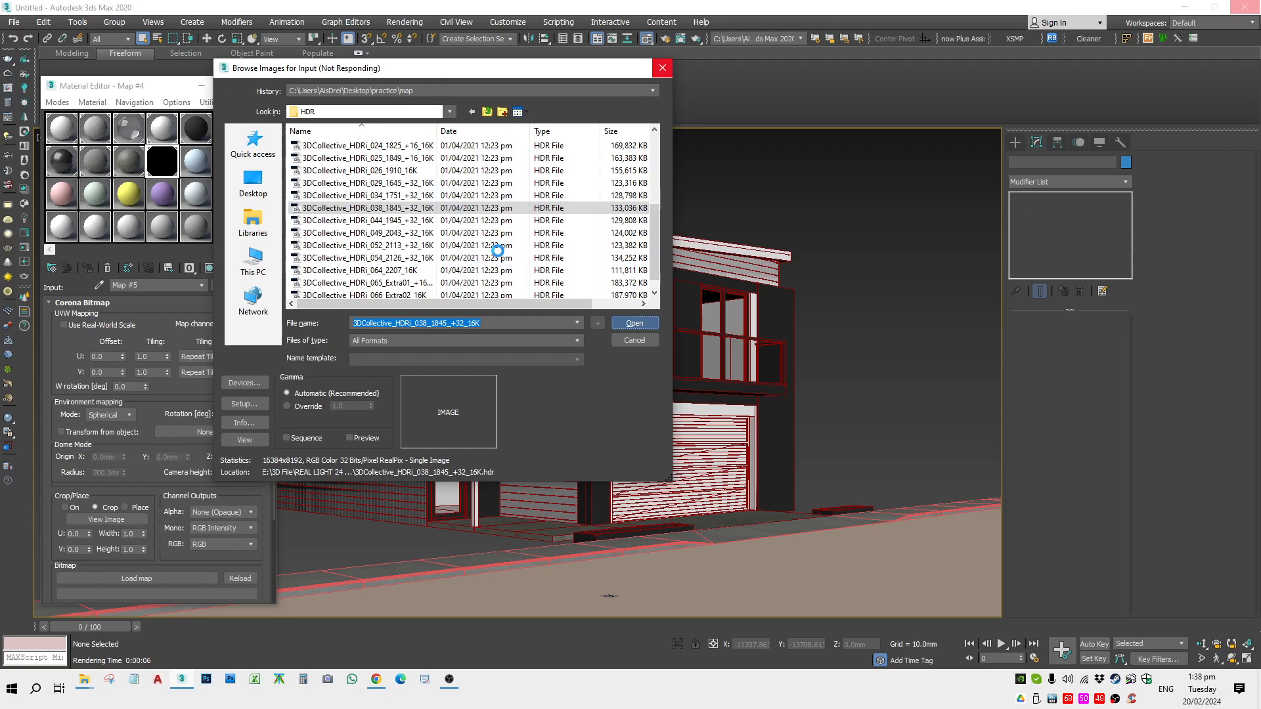
left_click(412, 344)
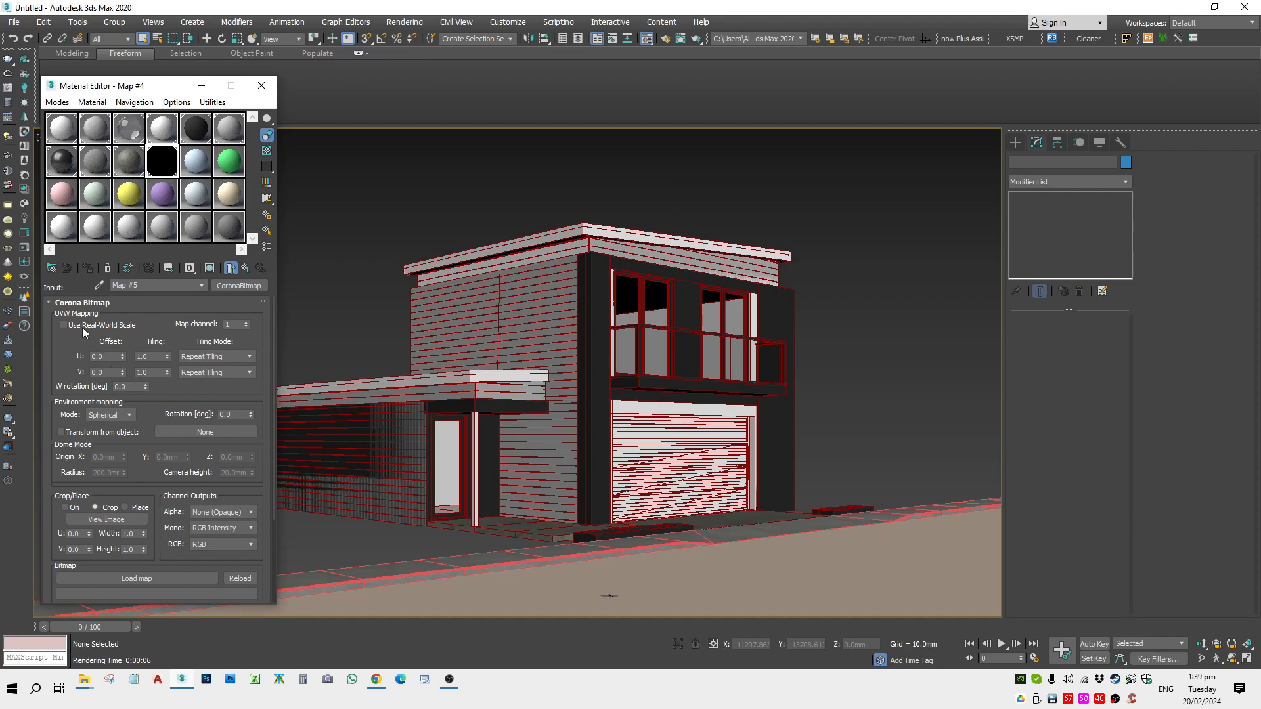
Set the HDRI bitmap's environment rotation to 40 degrees
left_click(232, 413)
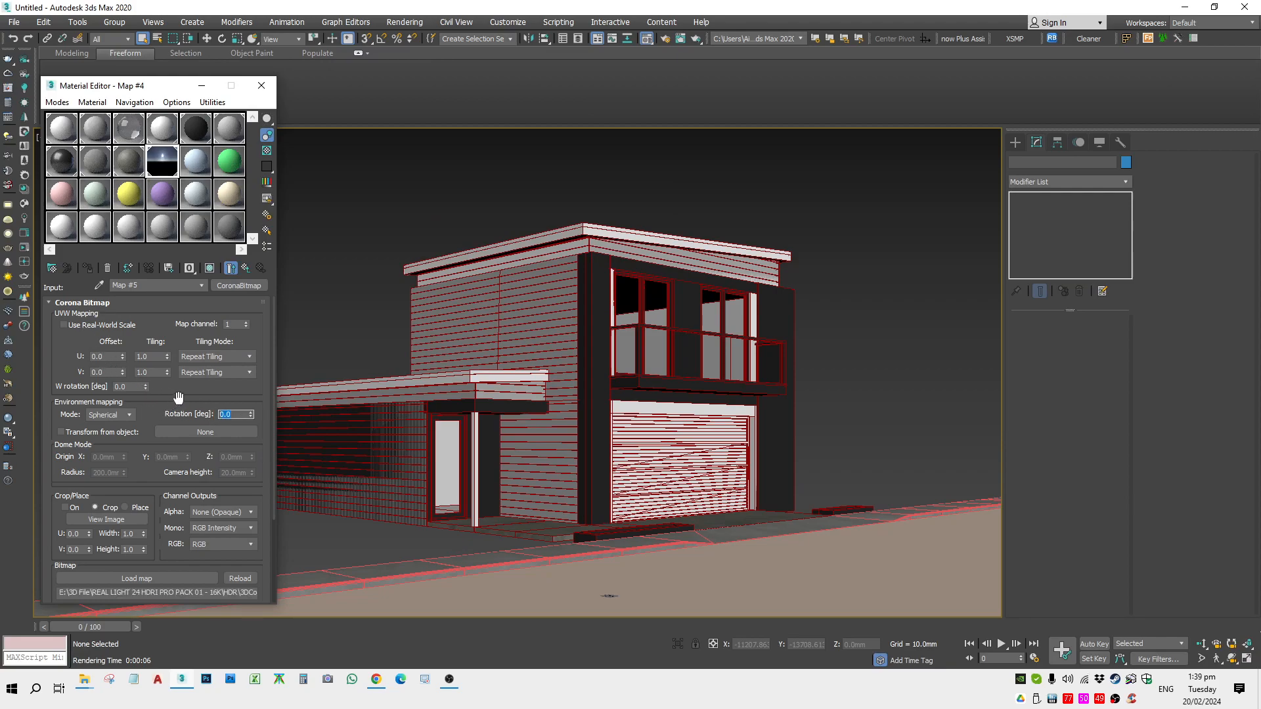
type("40")
key("Return")
Render the camera view in the Corona frame buffer and show its post-processing settings
left_click(23, 233)
left_click(1063, 130)
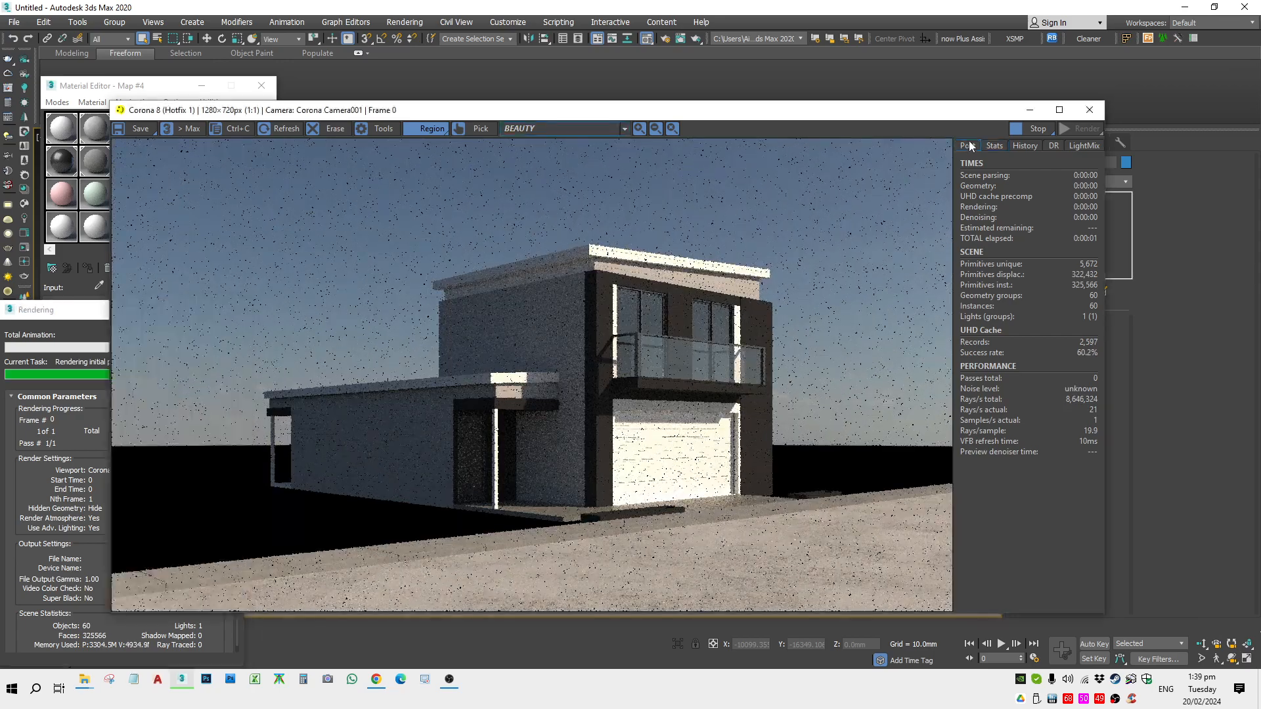
left_click(968, 146)
left_click_drag(719, 110, 807, 96)
scroll(780, 447, "up", 2)
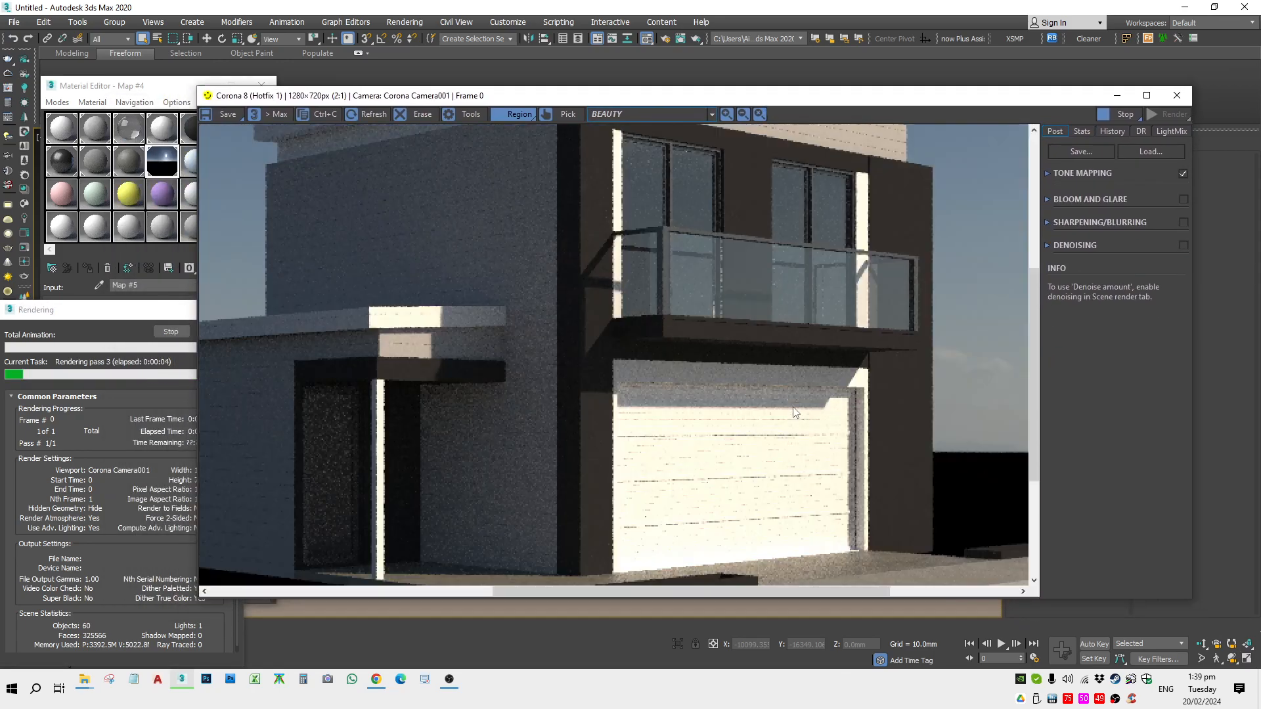
scroll(777, 395, "down", 2)
left_click_drag(658, 99, 1215, 99)
left_click_drag(891, 102, 359, 85)
Add Reinhard Highlight Compression to the render's tone mapping and set it to 1.2
left_click(1056, 150)
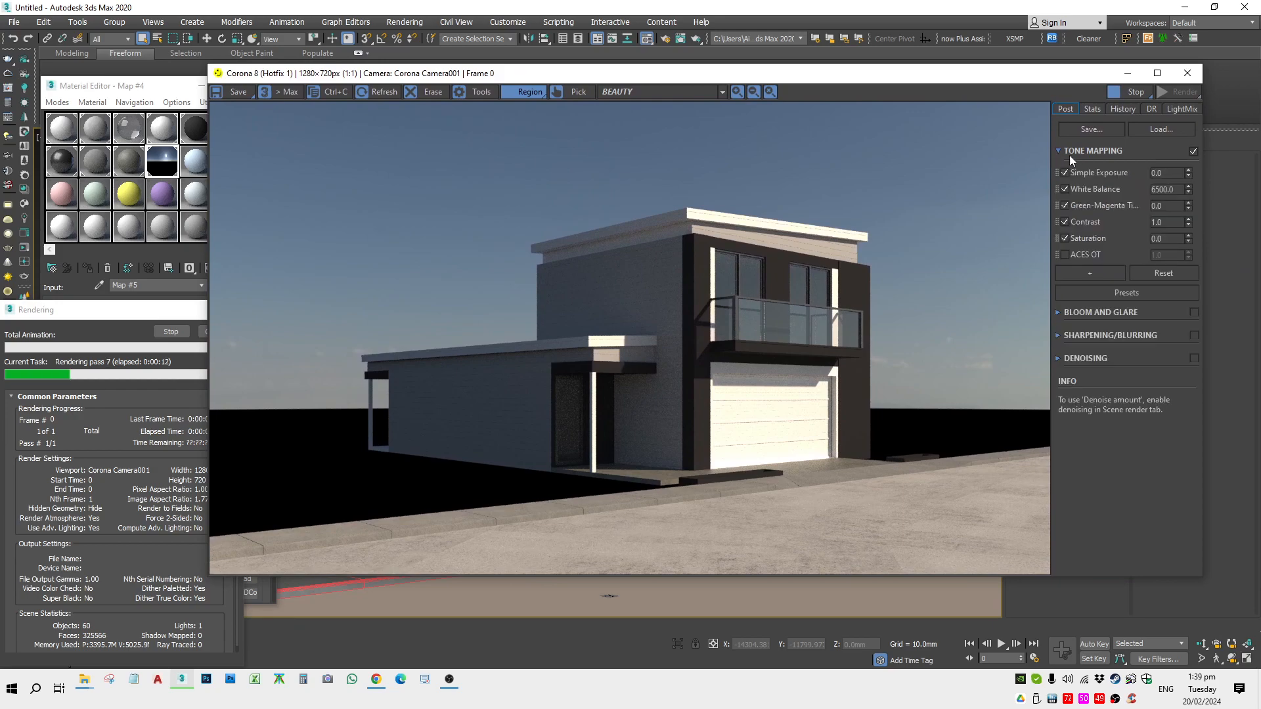
left_click(1098, 271)
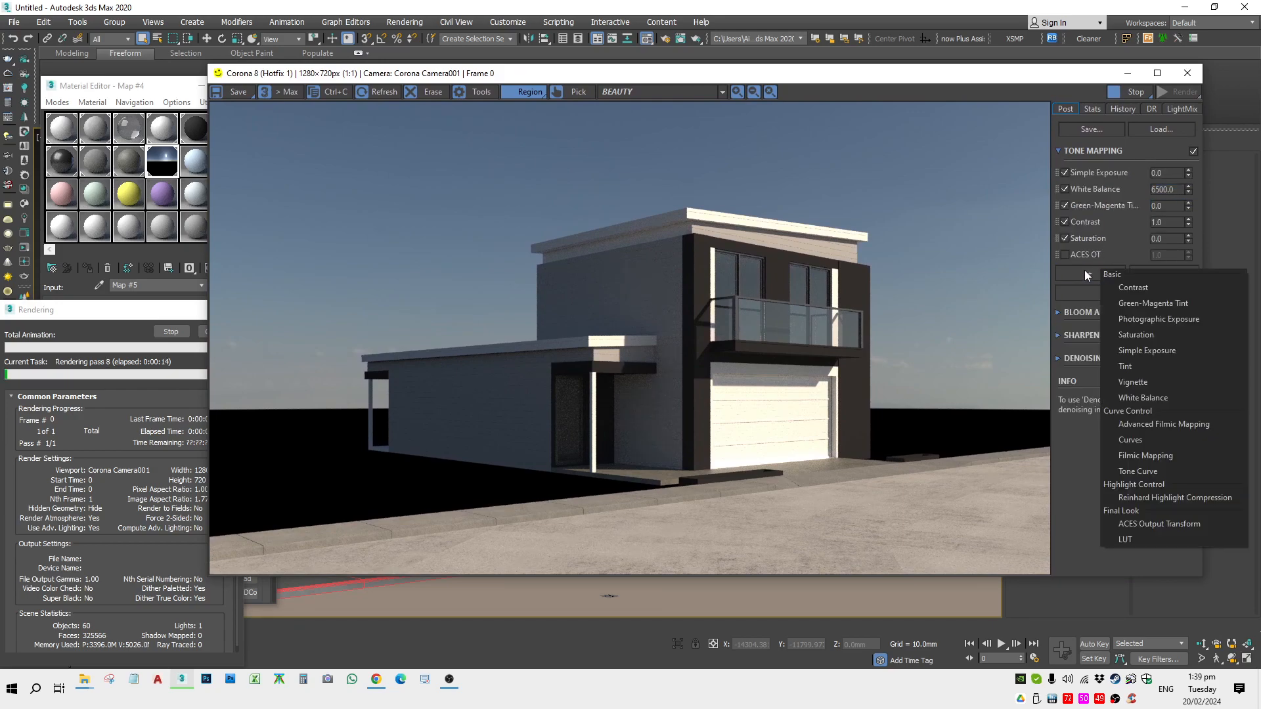
left_click(1062, 111)
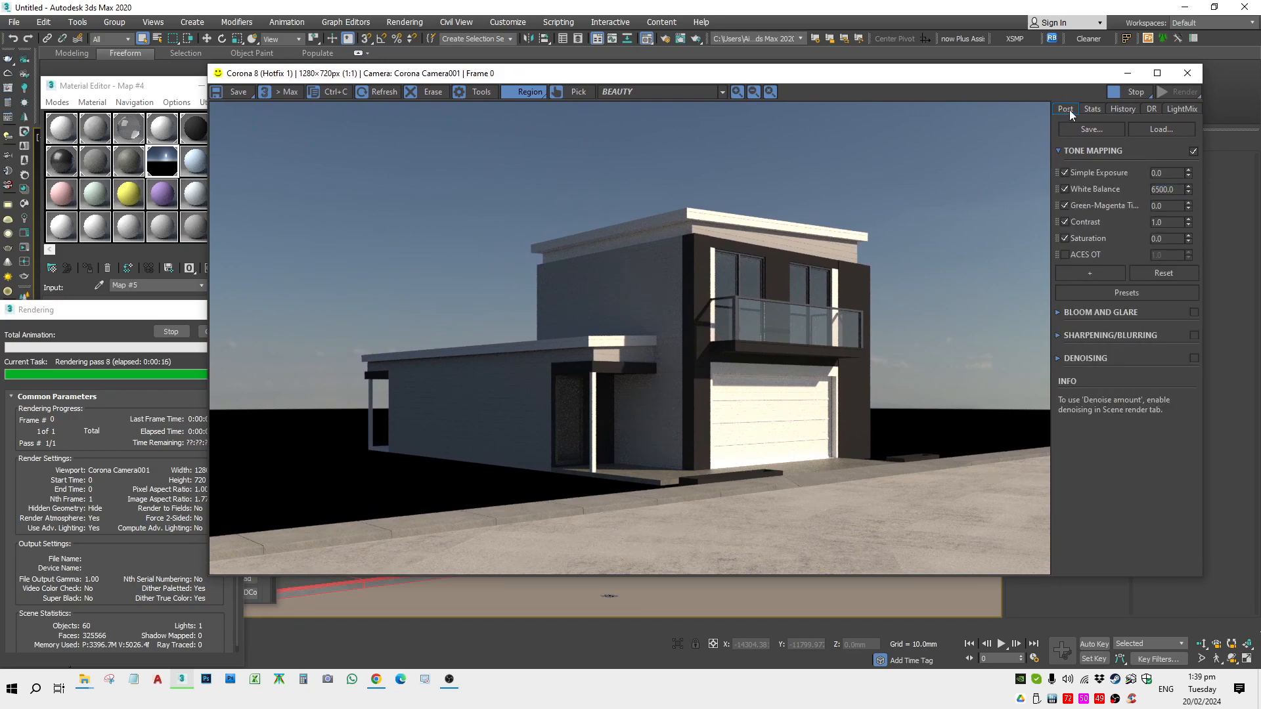
left_click(1109, 274)
left_click(1168, 504)
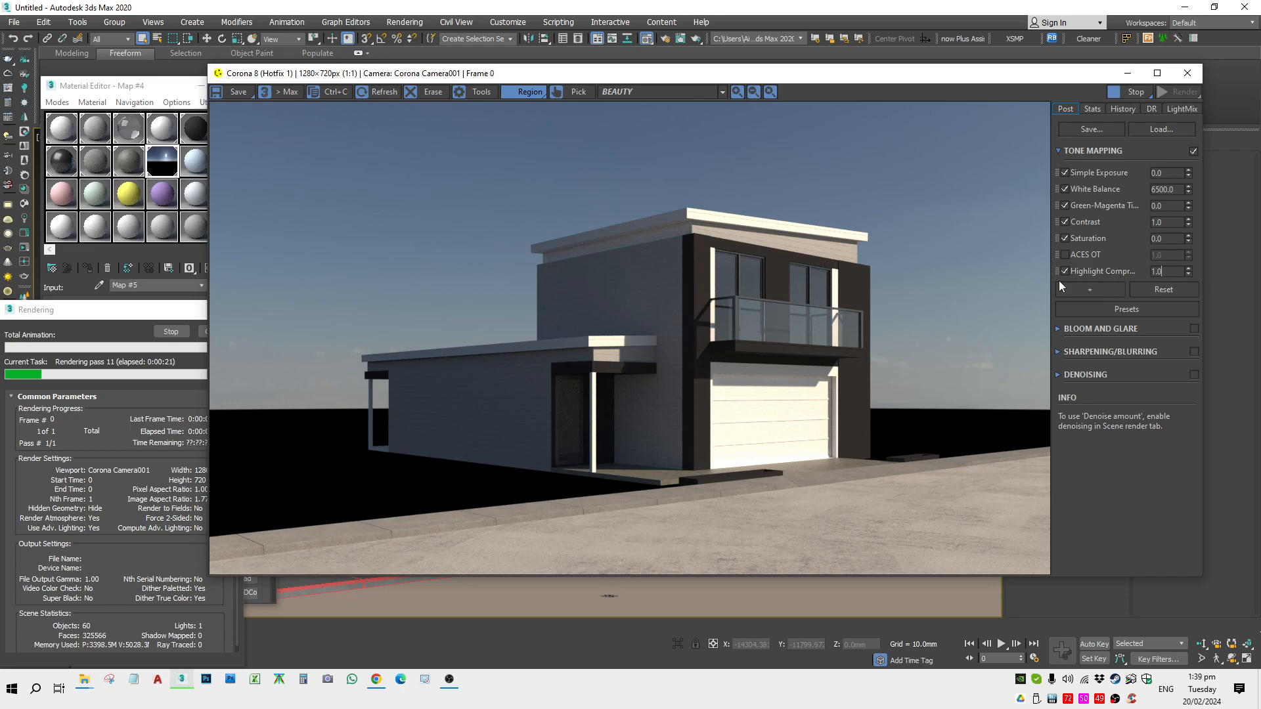
type("12")
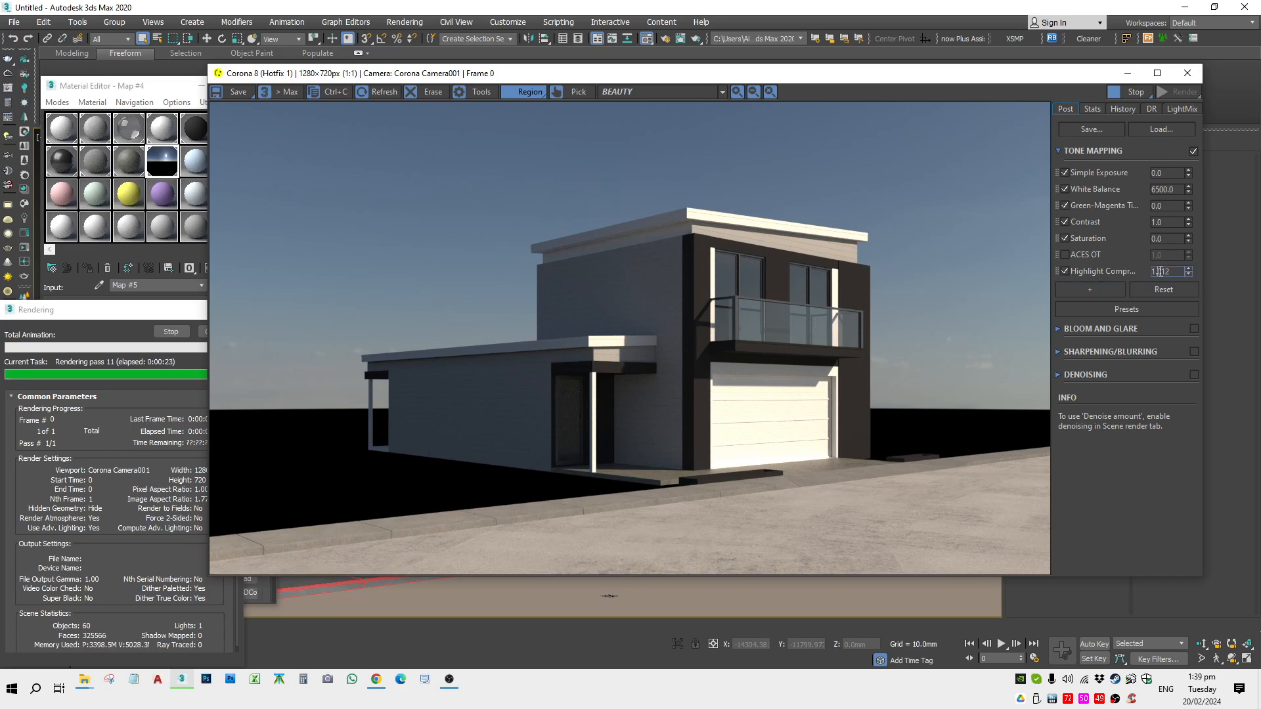
key("Return")
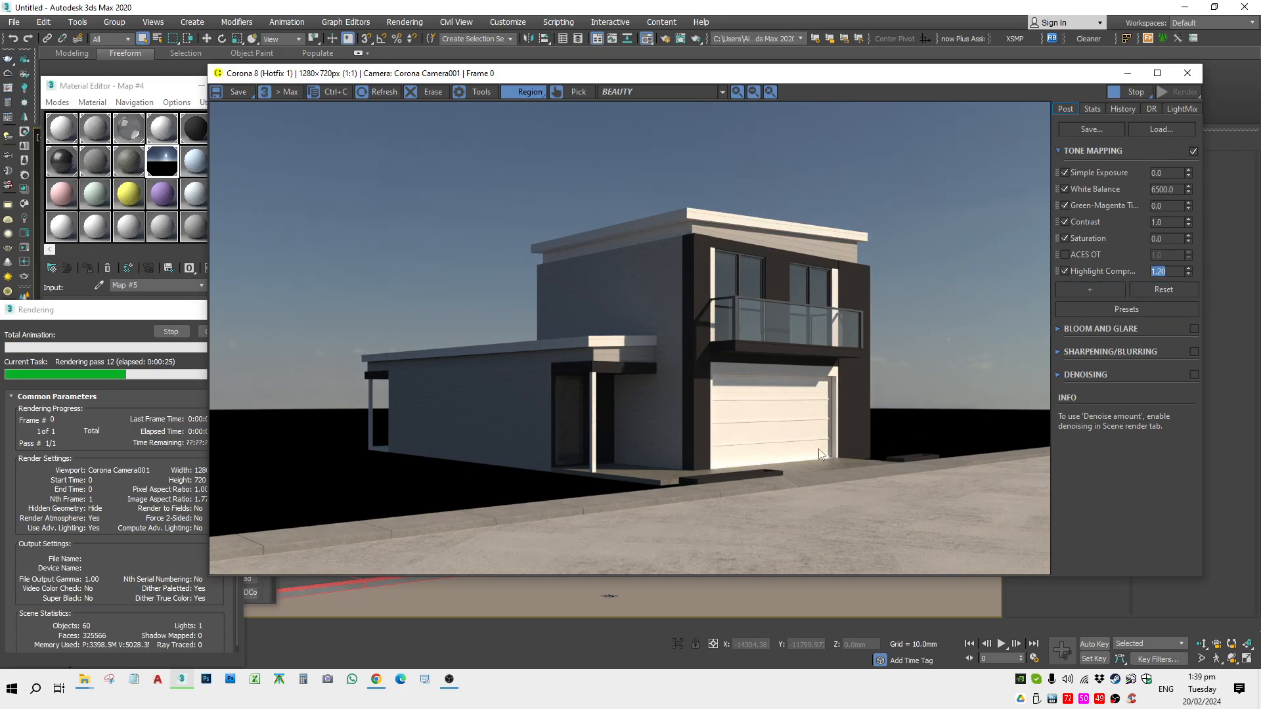
Inspect the garage area of the render up close and stop the rendering
scroll(821, 449, "up", 1)
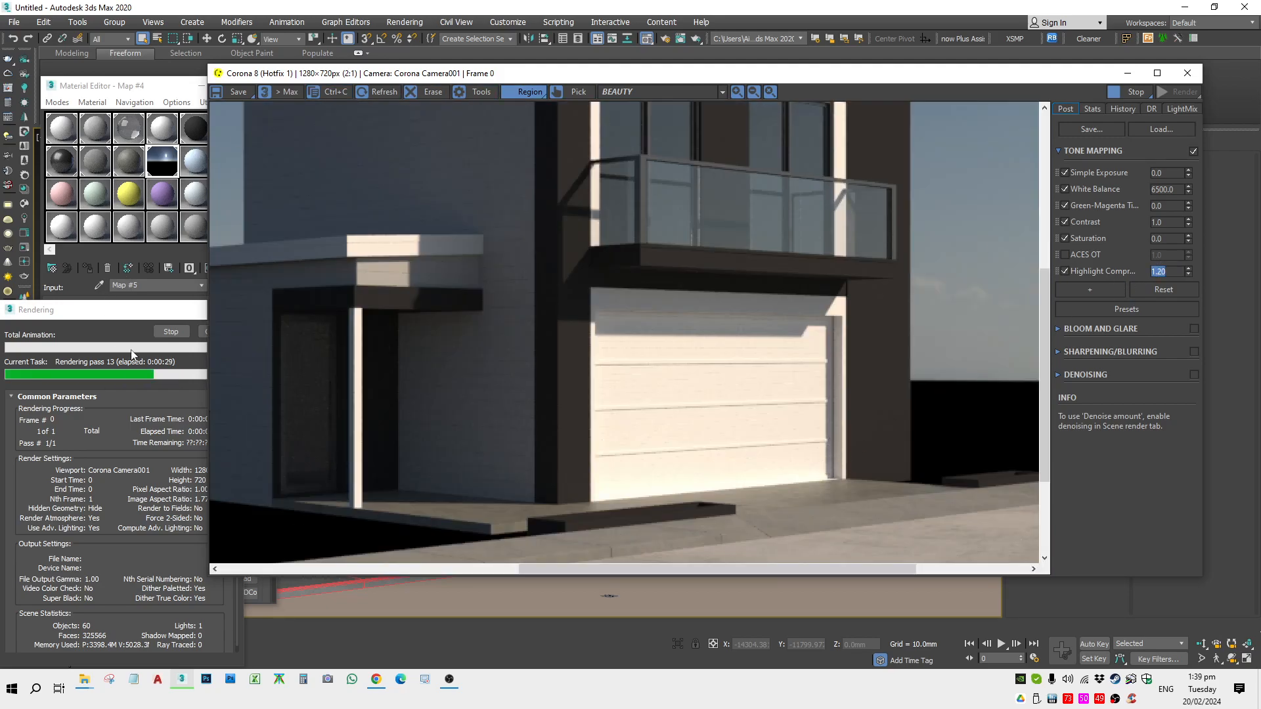
left_click(186, 361)
left_click(212, 333)
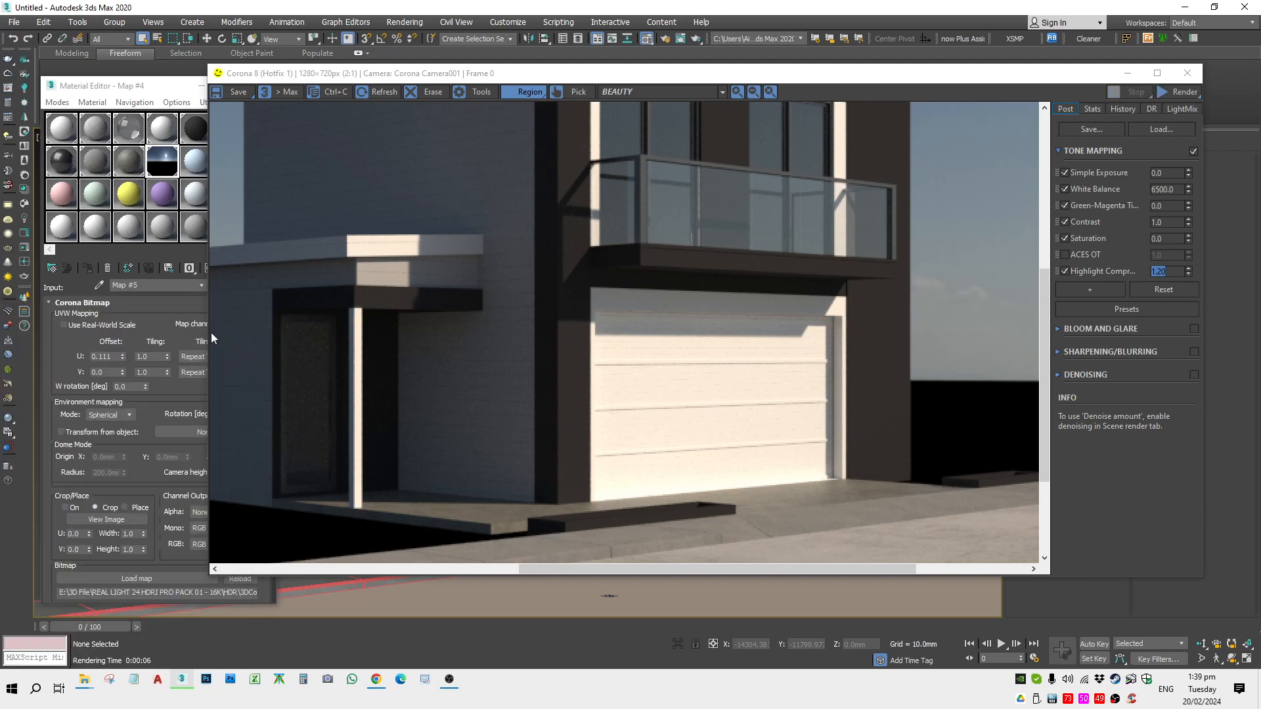
Set the exposure of the HDRI's Corona Color Correct map to -0.05 and render the camera view again
left_click(58, 344)
left_click(240, 267)
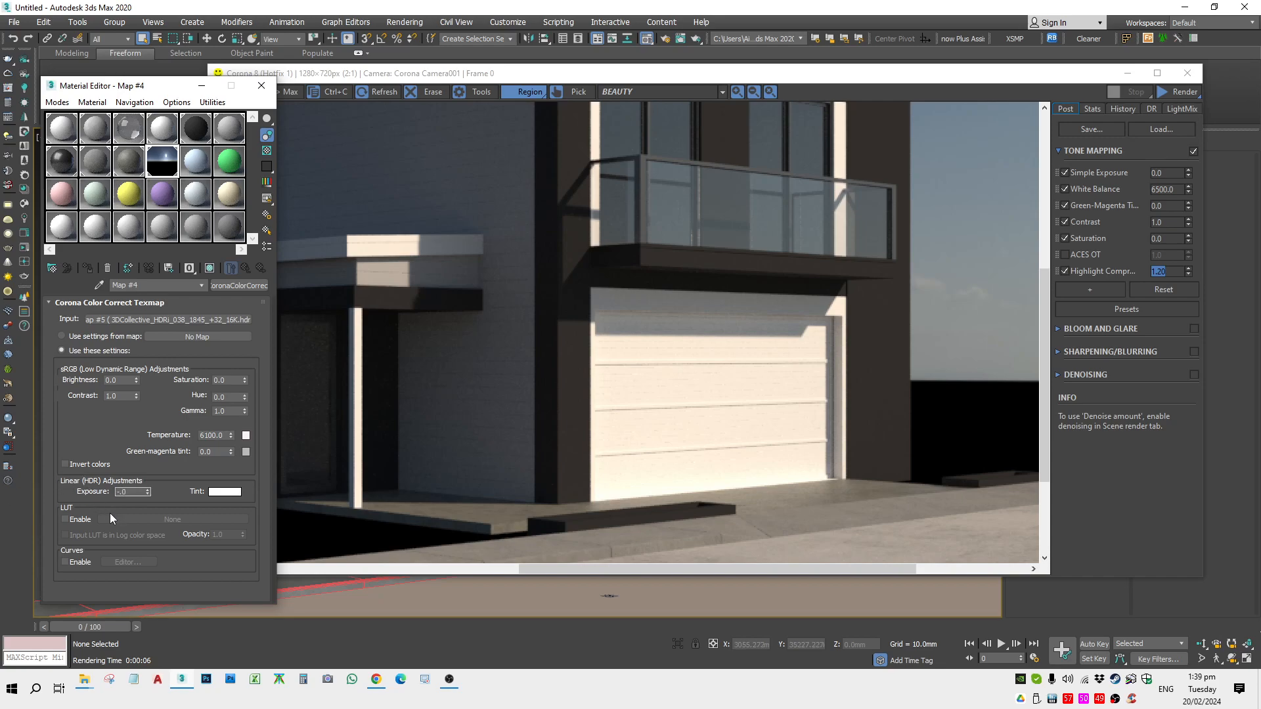
left_click(676, 436)
scroll(676, 436, "down", 1)
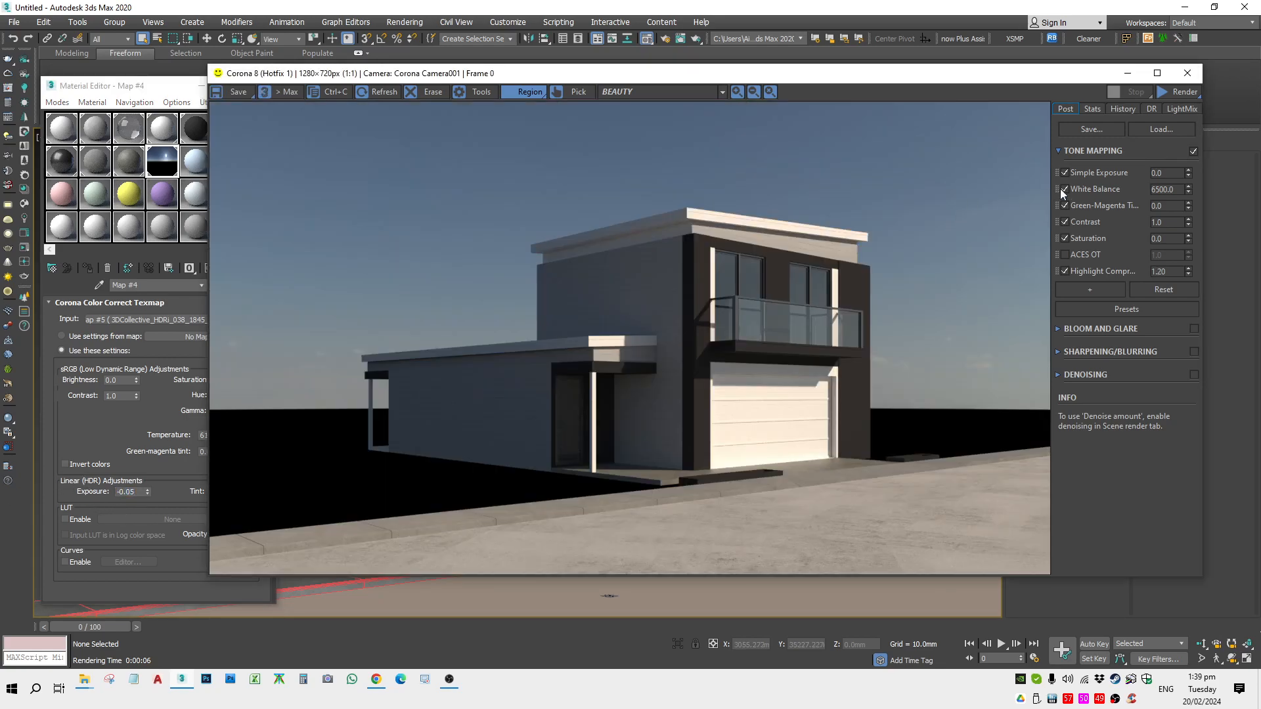
left_click(1182, 92)
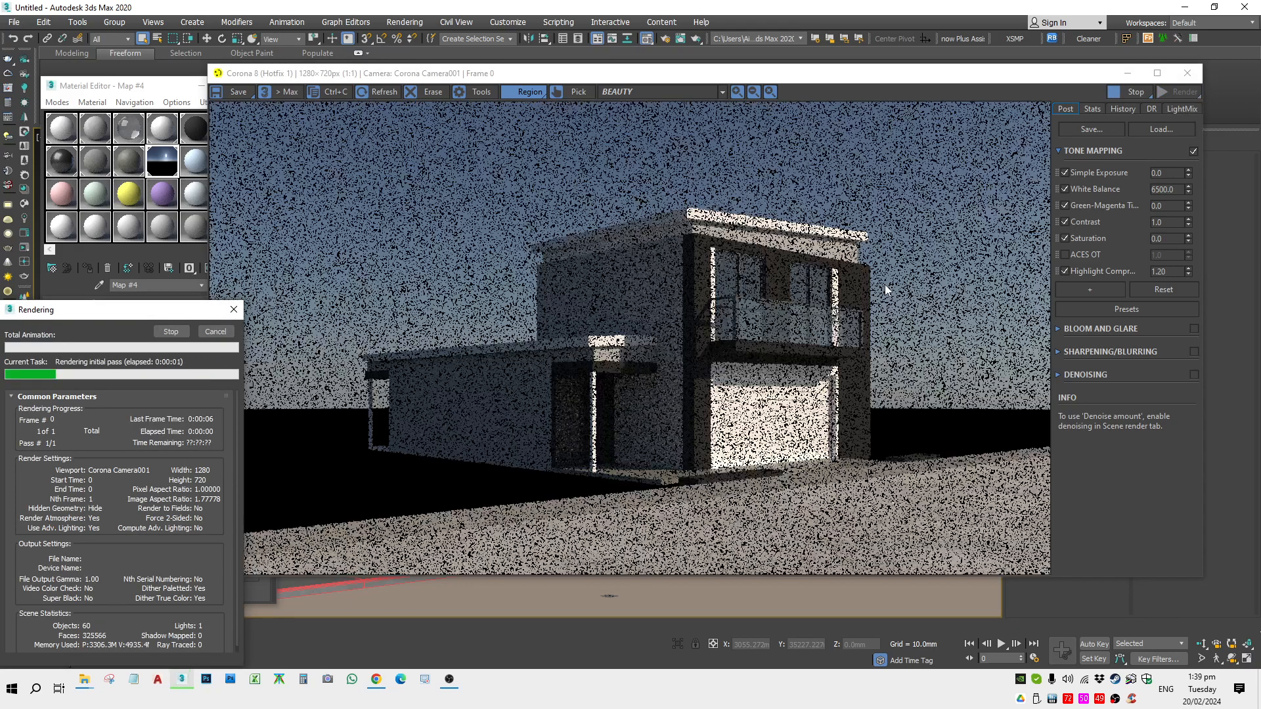
scroll(773, 463, "up", 1)
scroll(773, 463, "down", 1)
Set the render's Highlight Compression to 1.3 and check the bright garage door up close
left_click(1156, 272)
double_click(1156, 272)
type("3")
key("Return")
scroll(835, 438, "up", 2)
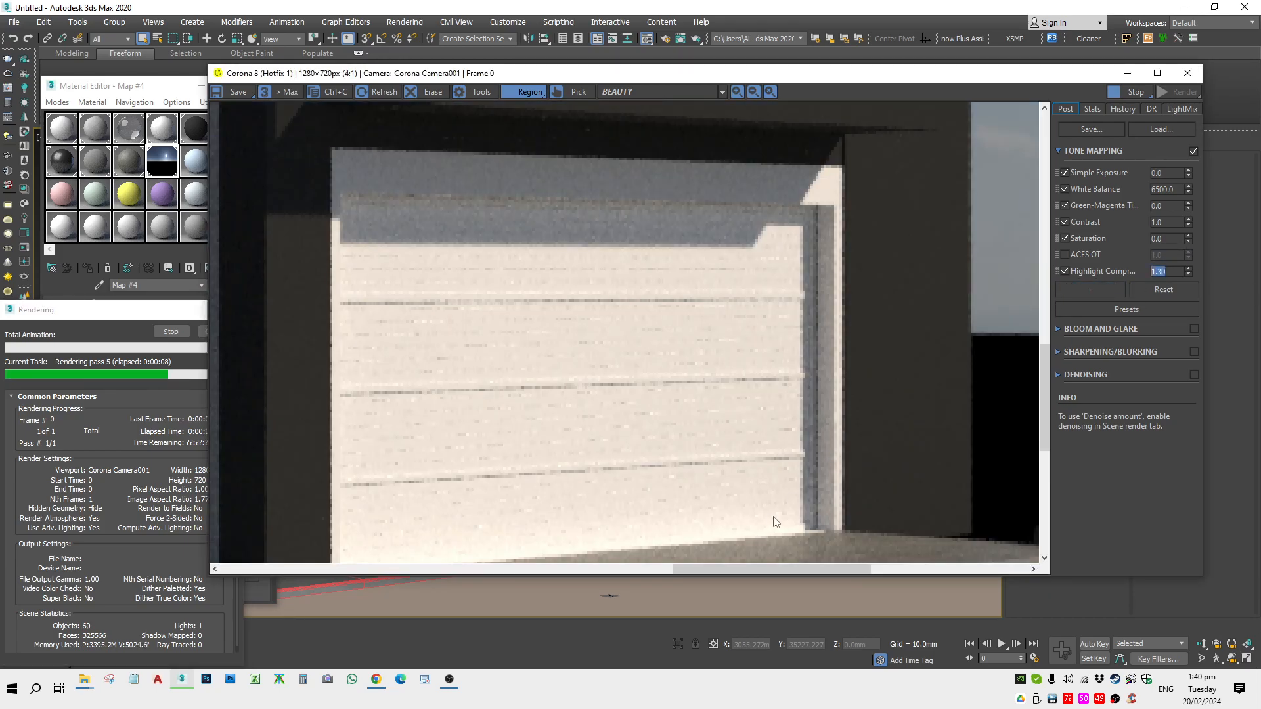
scroll(775, 522, "down", 1)
scroll(683, 494, "down", 2)
scroll(583, 431, "up", 1)
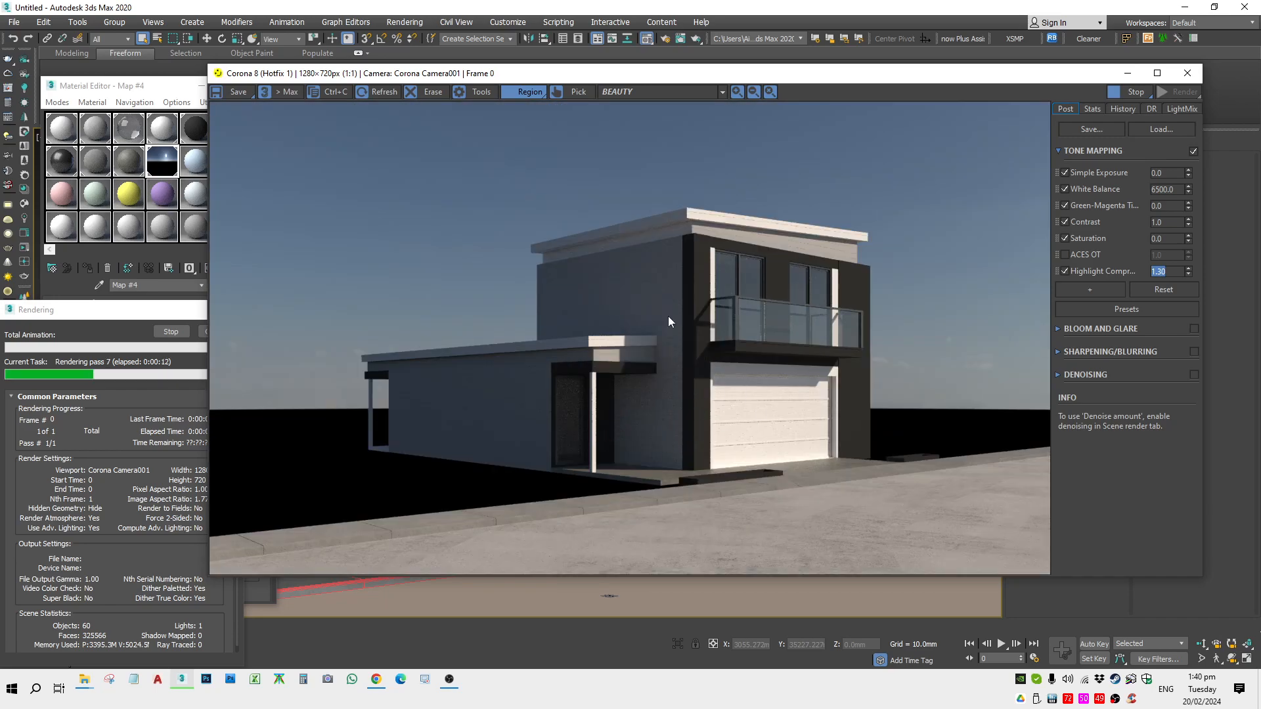
Cancel the running render and close the frame buffer and the Material Editor
left_click(156, 402)
left_click(221, 331)
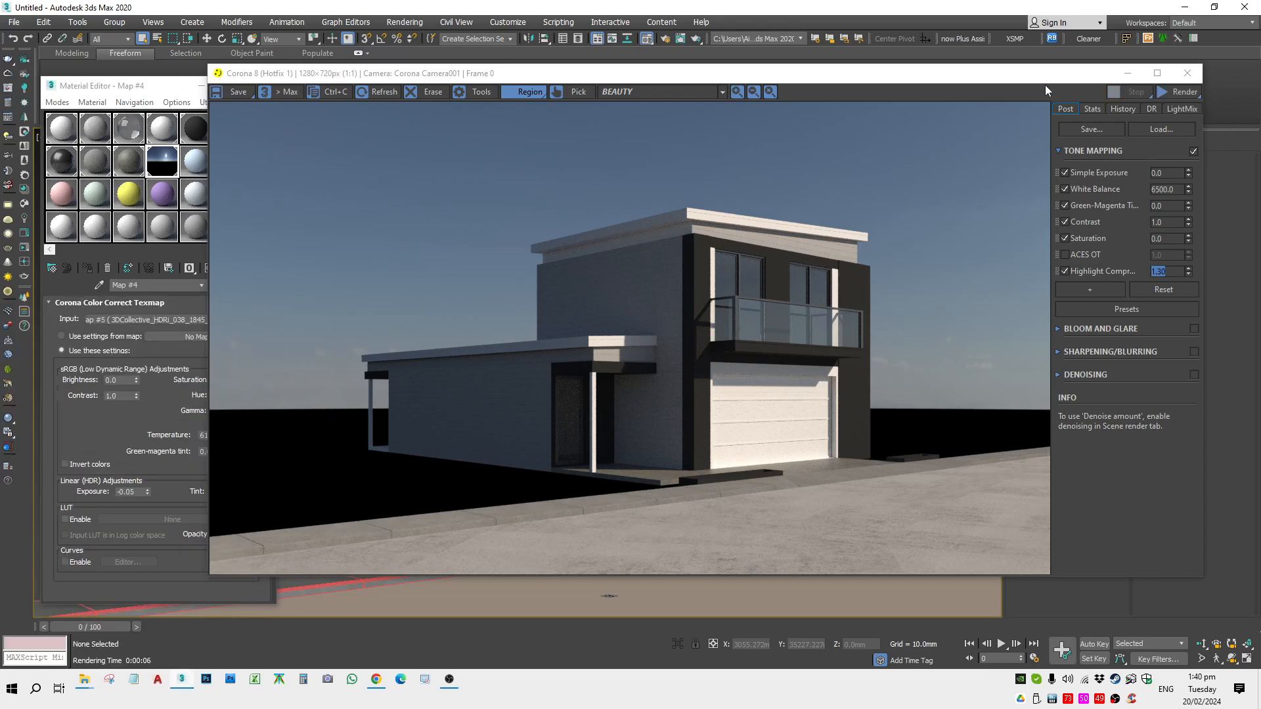
left_click(1187, 73)
left_click(252, 85)
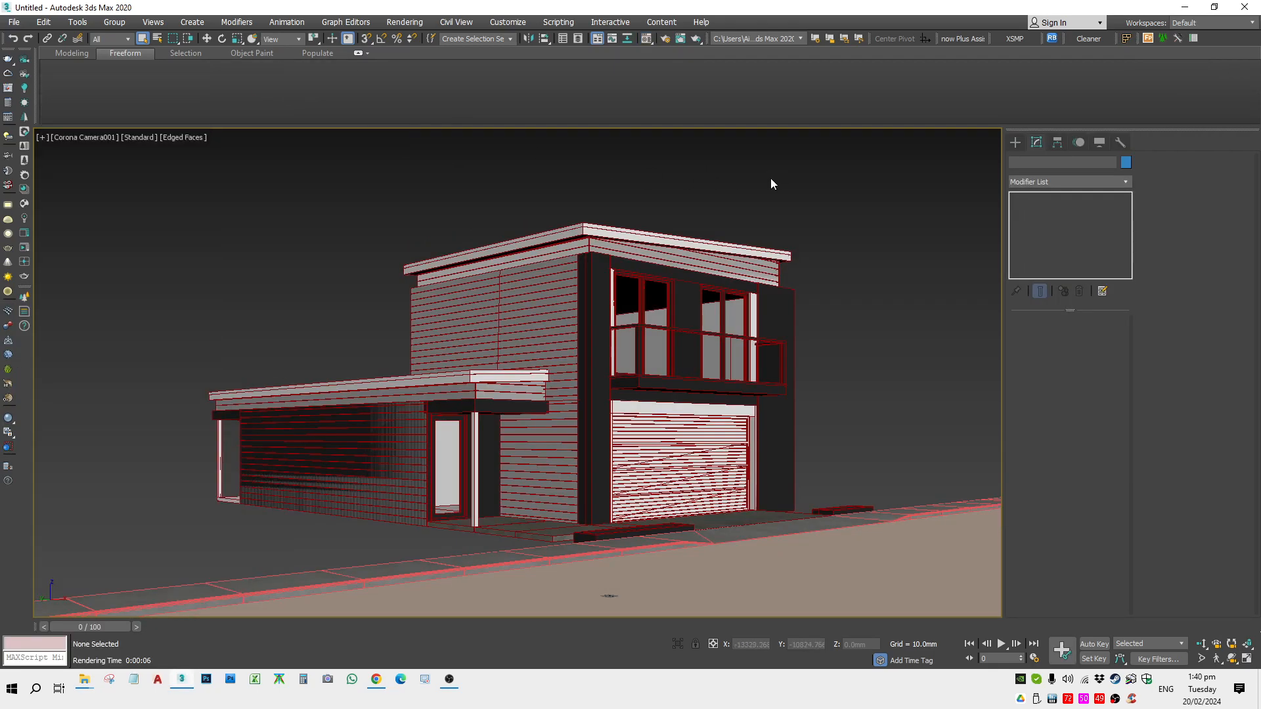
Select the two white vertical panels beside the balcony windows and bring up the dark CRN.Material #5 for them
key("p")
scroll(752, 299, "up", 5)
left_click(760, 278)
scroll(642, 298, "down", 3)
middle_click_drag(642, 299, 394, 269, "alt")
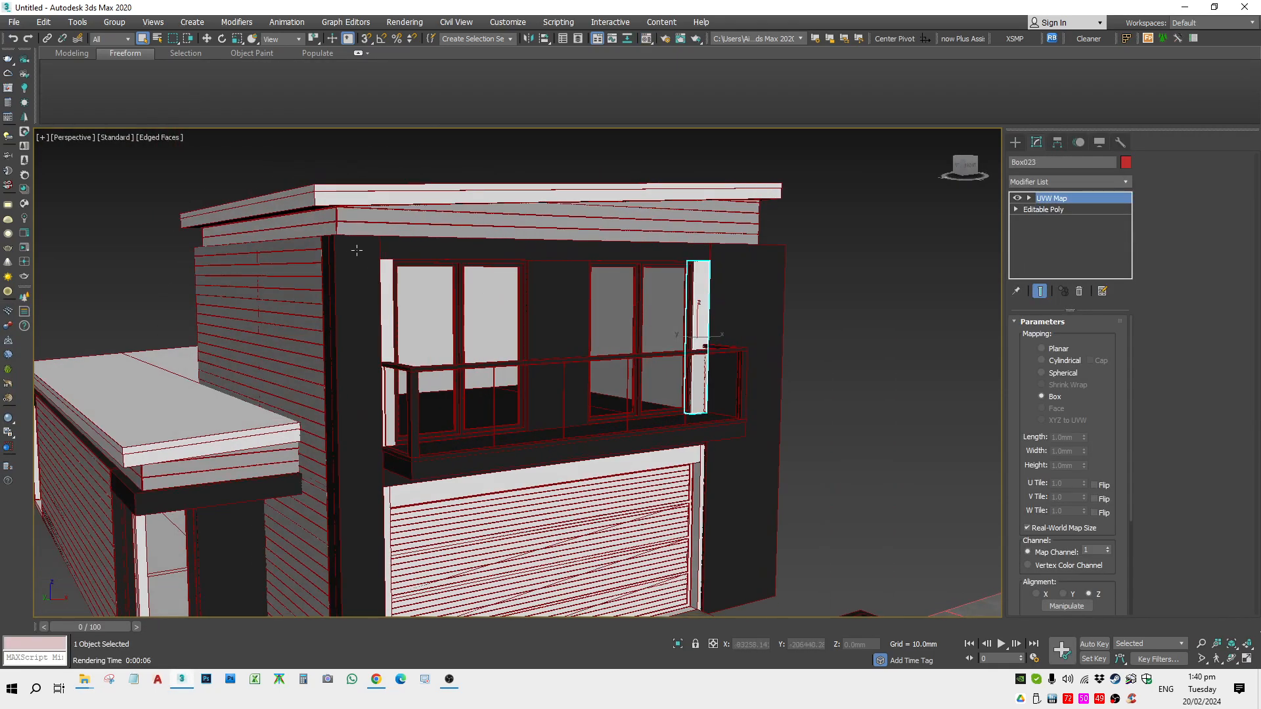
left_click(384, 272, "ctrl")
key("z")
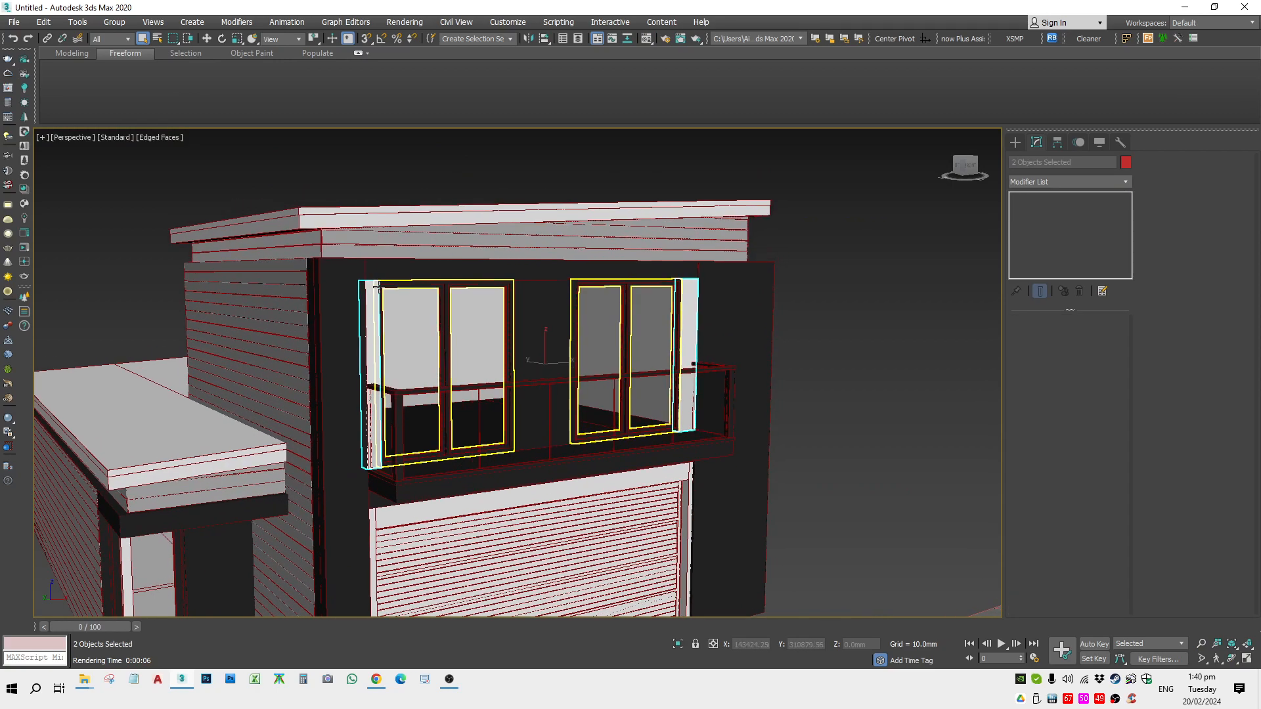
key("m")
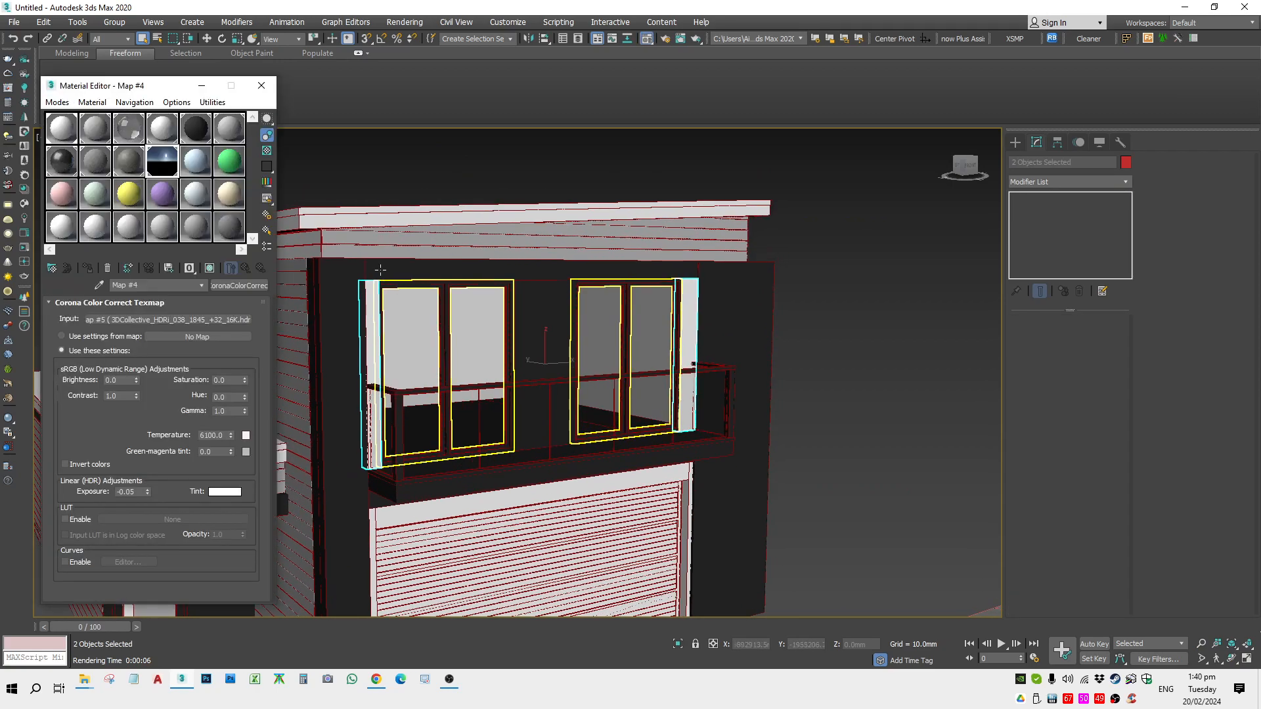
left_click(195, 130)
Add a UVW Map modifier to both panels, make it unique, and deselect them
left_click(1031, 183)
scroll(1036, 295, "down", 10)
left_click(1035, 545)
left_click(1051, 373)
left_click(1063, 291)
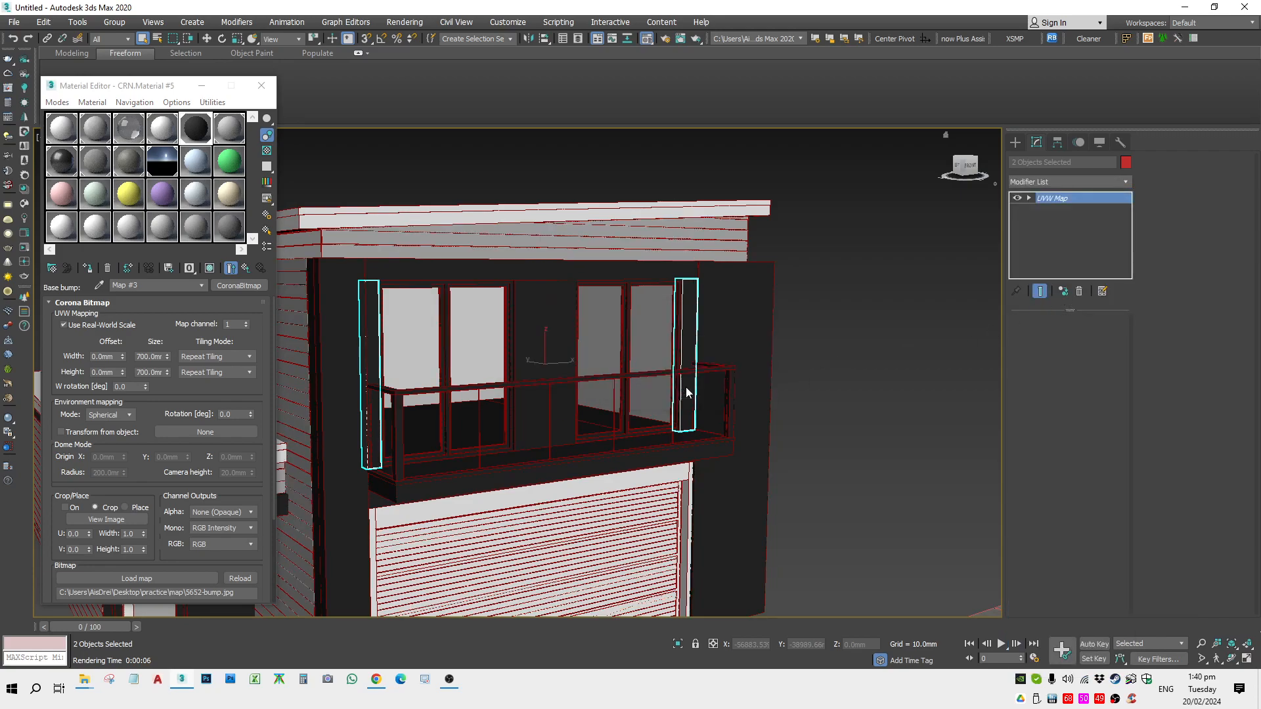
left_click(687, 392)
left_click(811, 393)
Select all the house, sidewalk and road objects, group them, and clear the selection
scroll(746, 412, "down", 8)
middle_click_drag(746, 413, 705, 458, "alt")
scroll(705, 458, "down", 2)
left_click_drag(543, 368, 1011, 582)
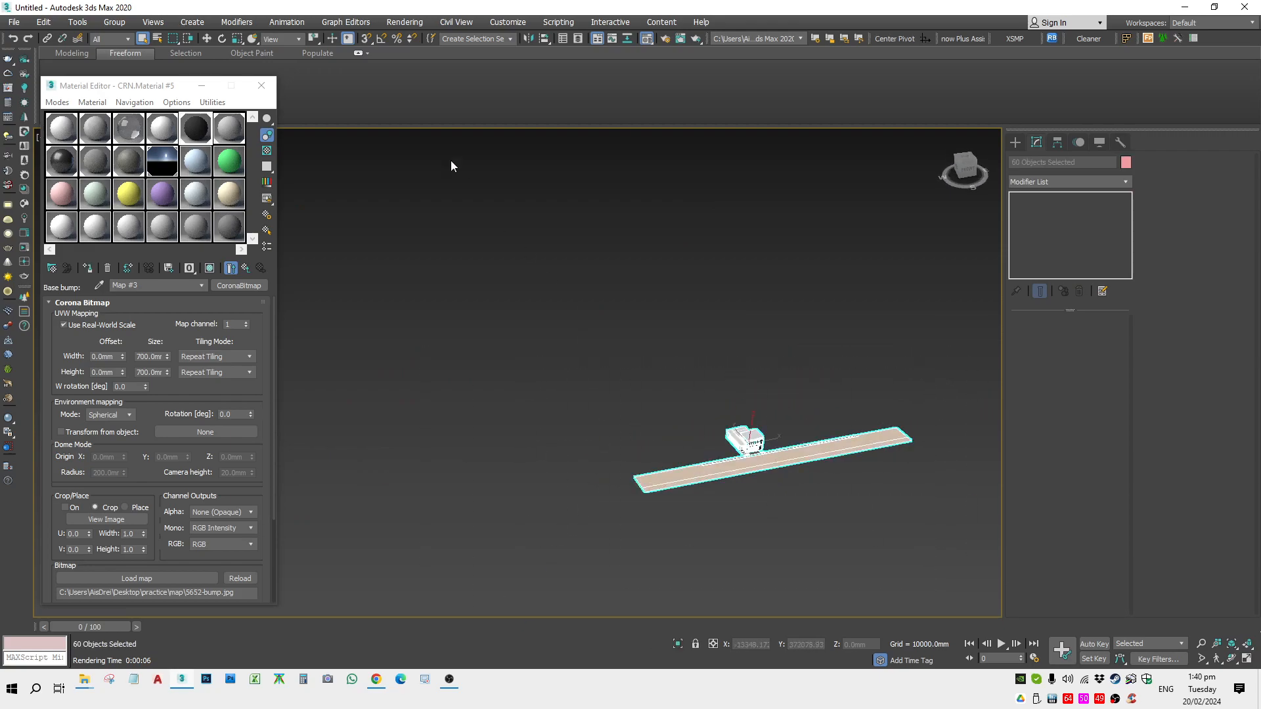
left_click(114, 22)
left_click(121, 33)
left_click(638, 365)
left_click(649, 372)
scroll(771, 428, "up", 5)
left_click(709, 482)
left_click(907, 349)
Draw a plane about 7862 by 11957 mm beside the house in the top view, with one length and one width segment
left_click(1015, 146)
middle_click_drag(900, 355, 788, 365)
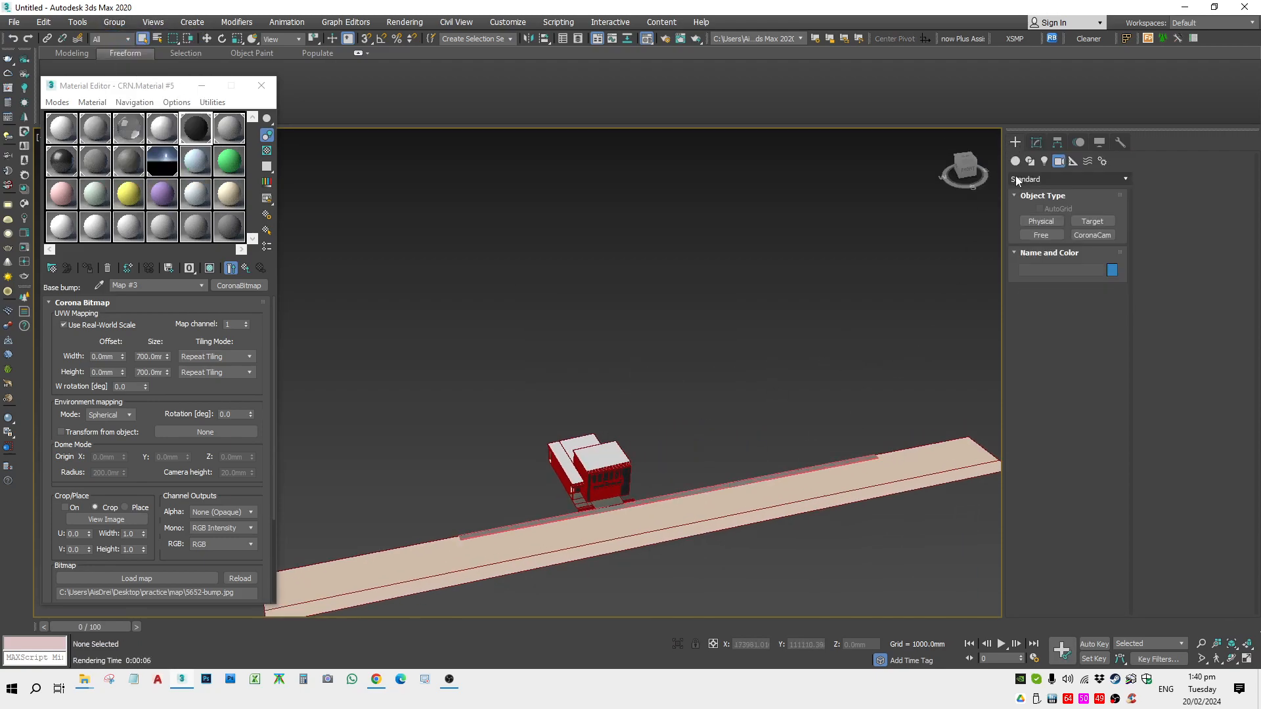
left_click(1016, 163)
left_click(1092, 276)
key("t")
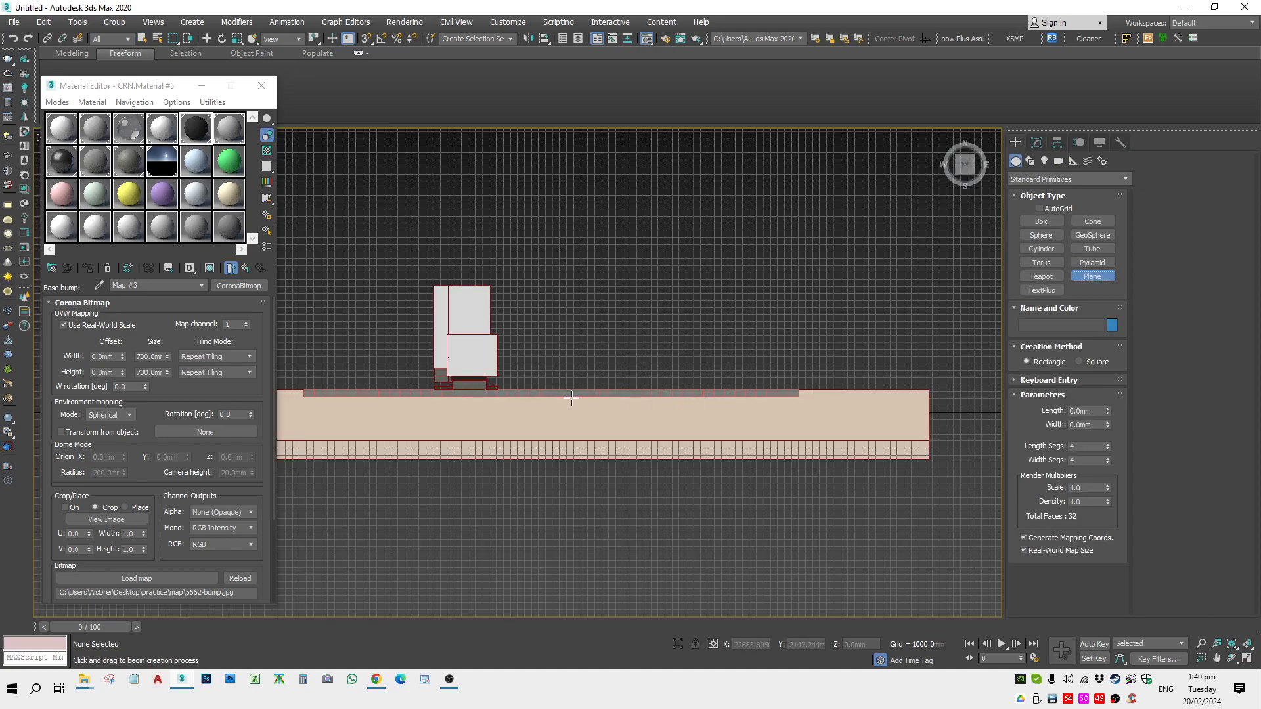
key("g")
middle_click_drag(541, 392, 574, 408)
scroll(585, 410, "up", 2)
left_click_drag(628, 408, 749, 329)
right_click(1107, 446)
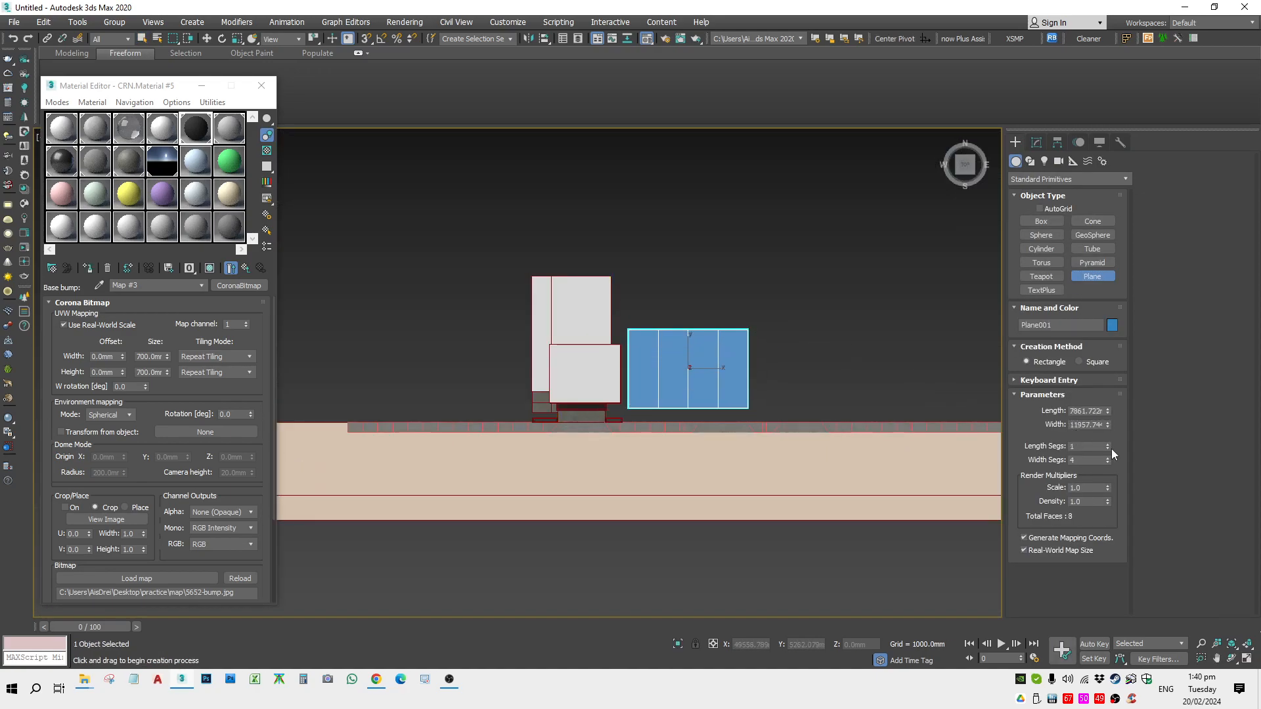
right_click(1108, 461)
scroll(747, 390, "up", 3)
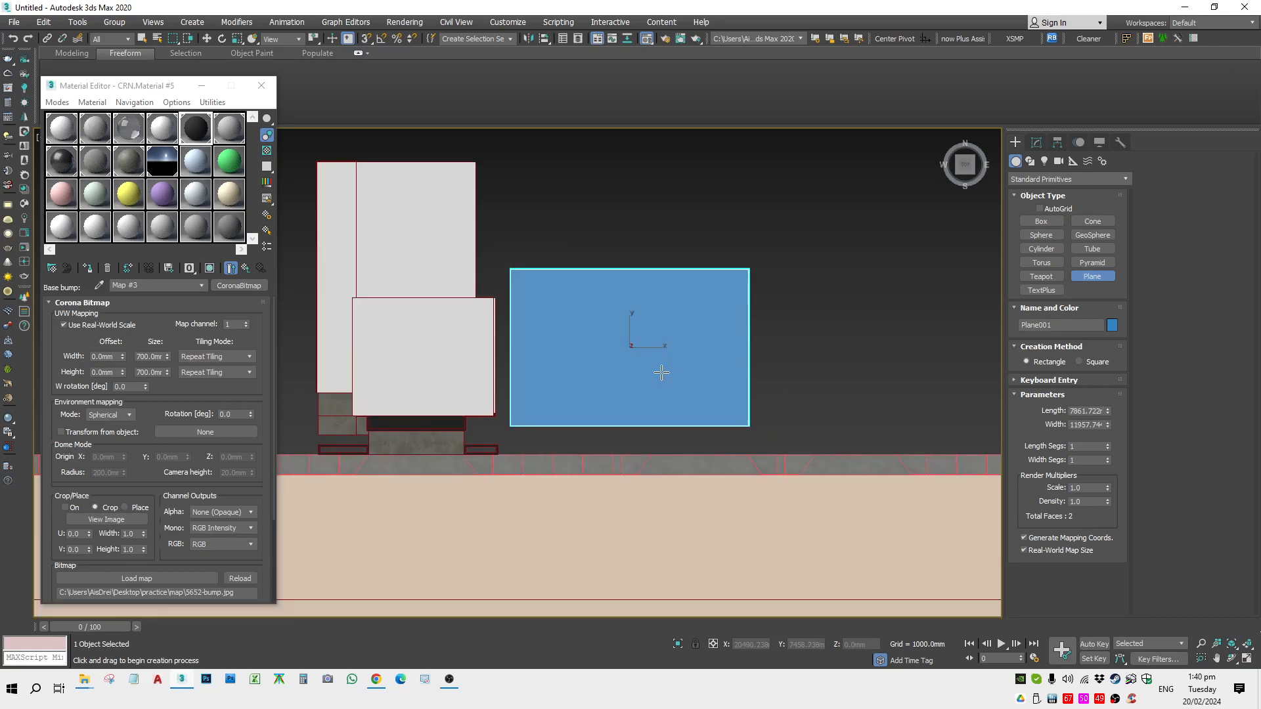
Convert the new plane to an Editable Poly
right_click(641, 335)
right_click(641, 333)
mouse_move(683, 478)
left_click(815, 489)
Move the plane so its corner snaps to the house's front corner beside the garage
key("w")
left_click_drag(641, 338, 621, 342)
scroll(492, 428, "up", 2)
middle_click_drag(491, 426, 450, 365, "alt")
key("F3")
scroll(676, 360, "up", 5)
key("s")
key("space")
left_click_drag(684, 360, 479, 369)
scroll(478, 372, "down", 6)
Resize the plane by snapping its vertices to the sidewalk edge and the house's outer front corner
key("1")
left_click_drag(625, 233, 522, 317)
left_click_drag(534, 211, 905, 386)
left_click_drag(731, 290, 549, 372)
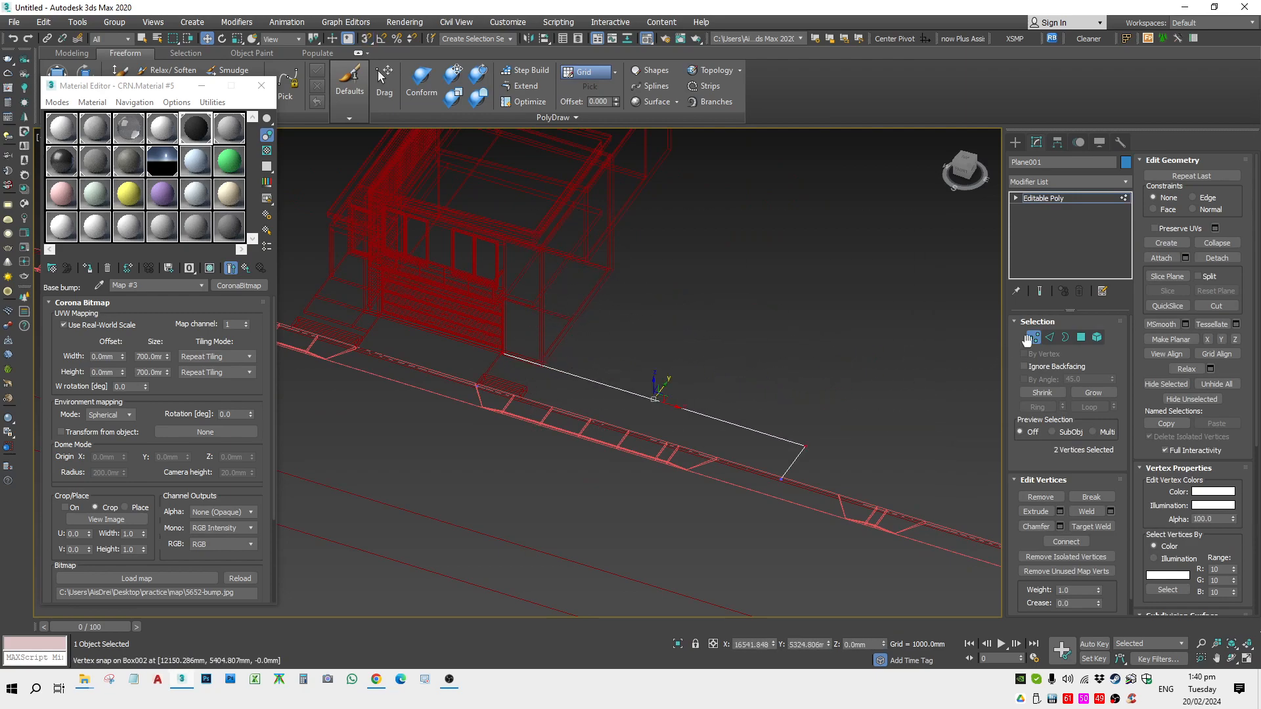
left_click(1033, 338)
left_click(1033, 337)
left_click_drag(816, 468, 549, 368)
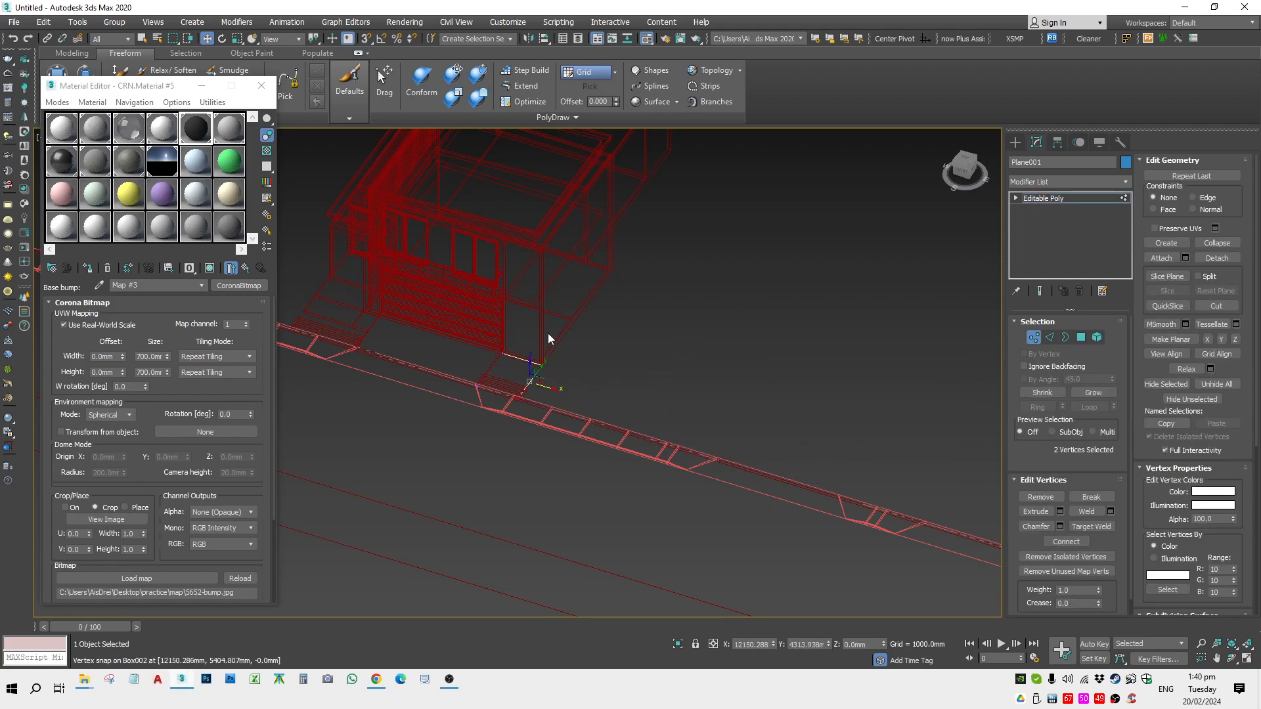
Review the active snap types and the axis constraint options in the Grid and Snap Settings
right_click(366, 38)
left_click_drag(596, 255, 570, 260)
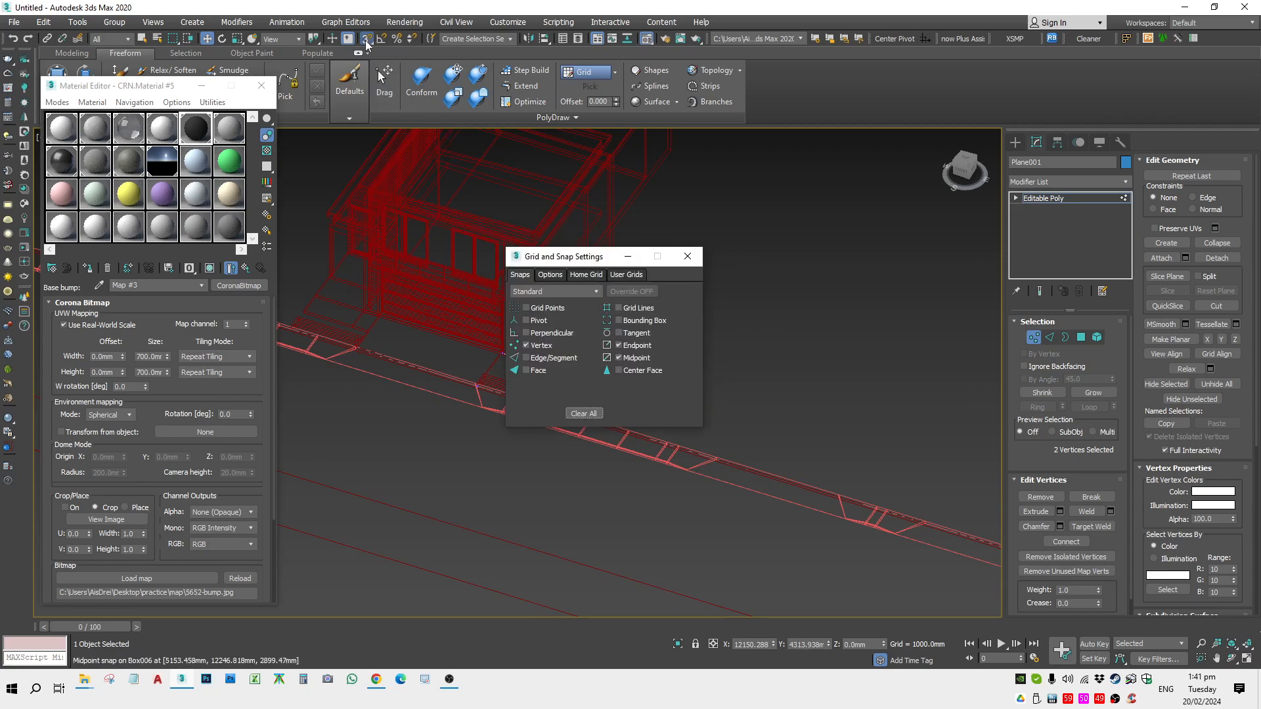
left_click(550, 275)
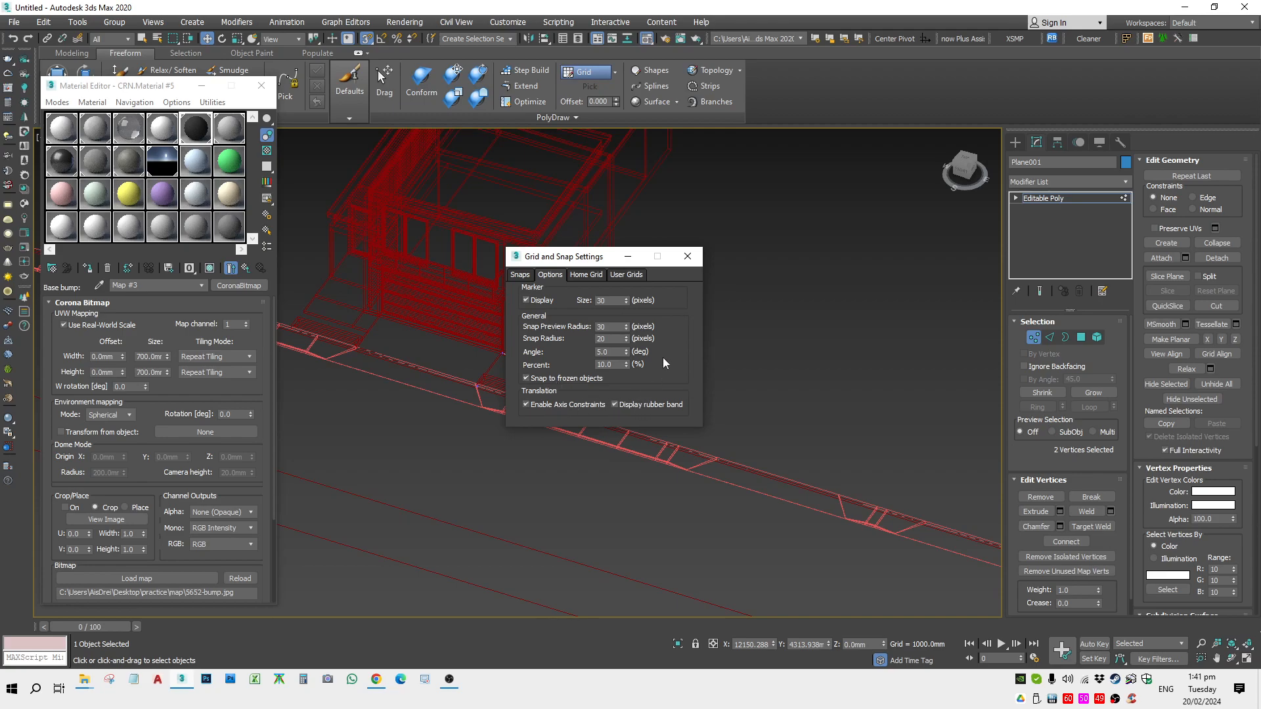
left_click(687, 256)
Extend the plane's edges outward on the garage side and back along the house to past its rear
scroll(536, 379, "up", 3)
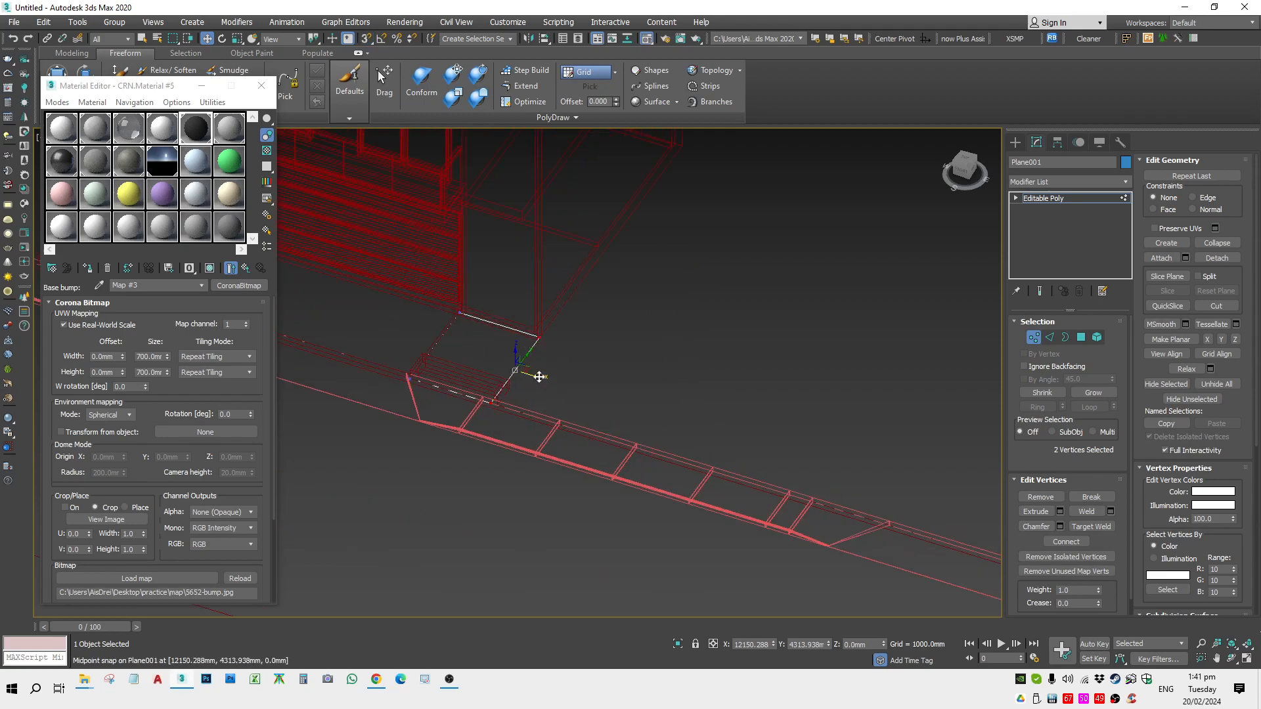
left_click(1049, 337)
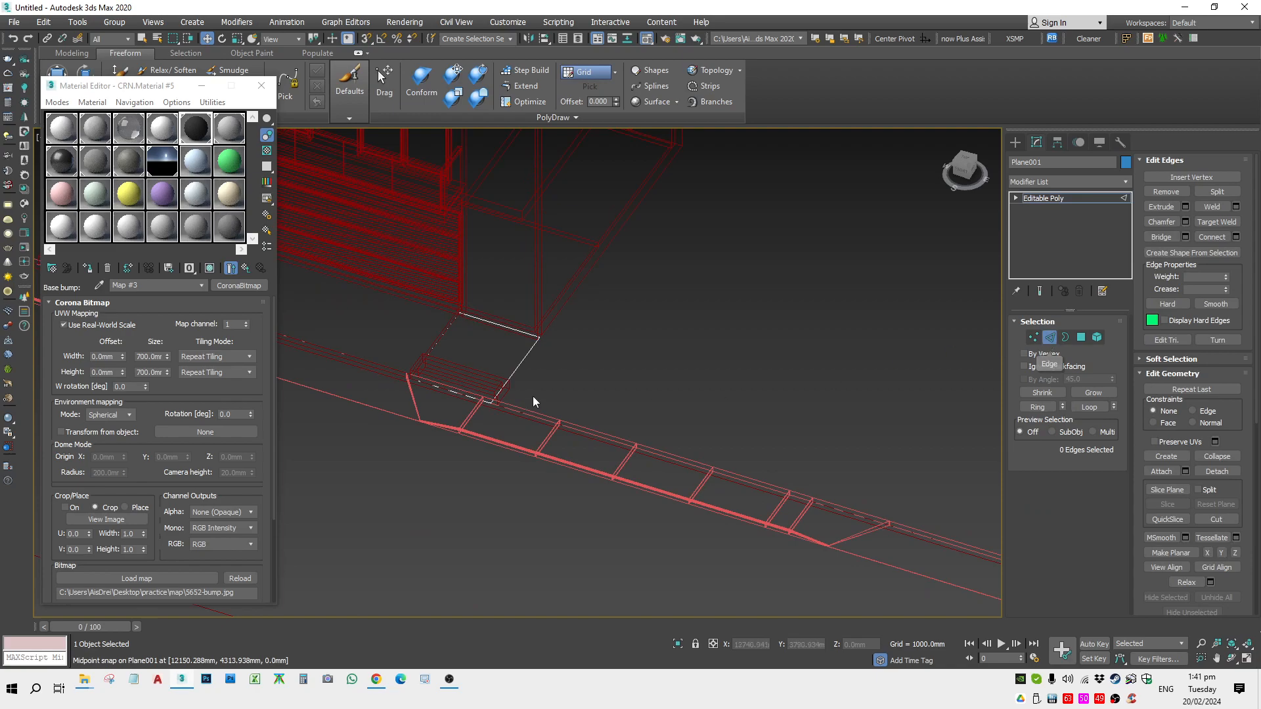
scroll(529, 369, "down", 2)
left_click(742, 426)
key("F3")
left_click(670, 393)
middle_click_drag(670, 392, 550, 449, "alt")
scroll(550, 449, "down", 2)
left_click_drag(555, 421, 754, 366, "shift")
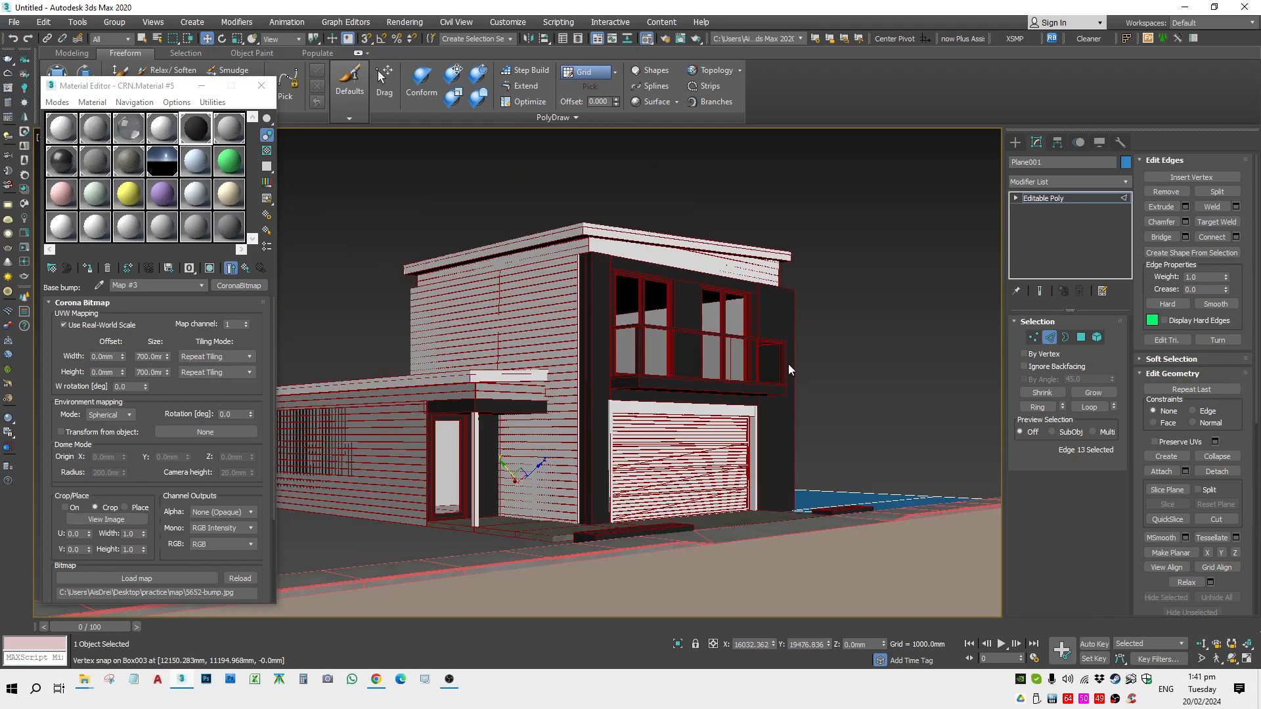
Clone the plane's front polygon beside the sidewalk to the porch side of the house as part of the same mesh
key("t")
scroll(825, 399, "down", 3)
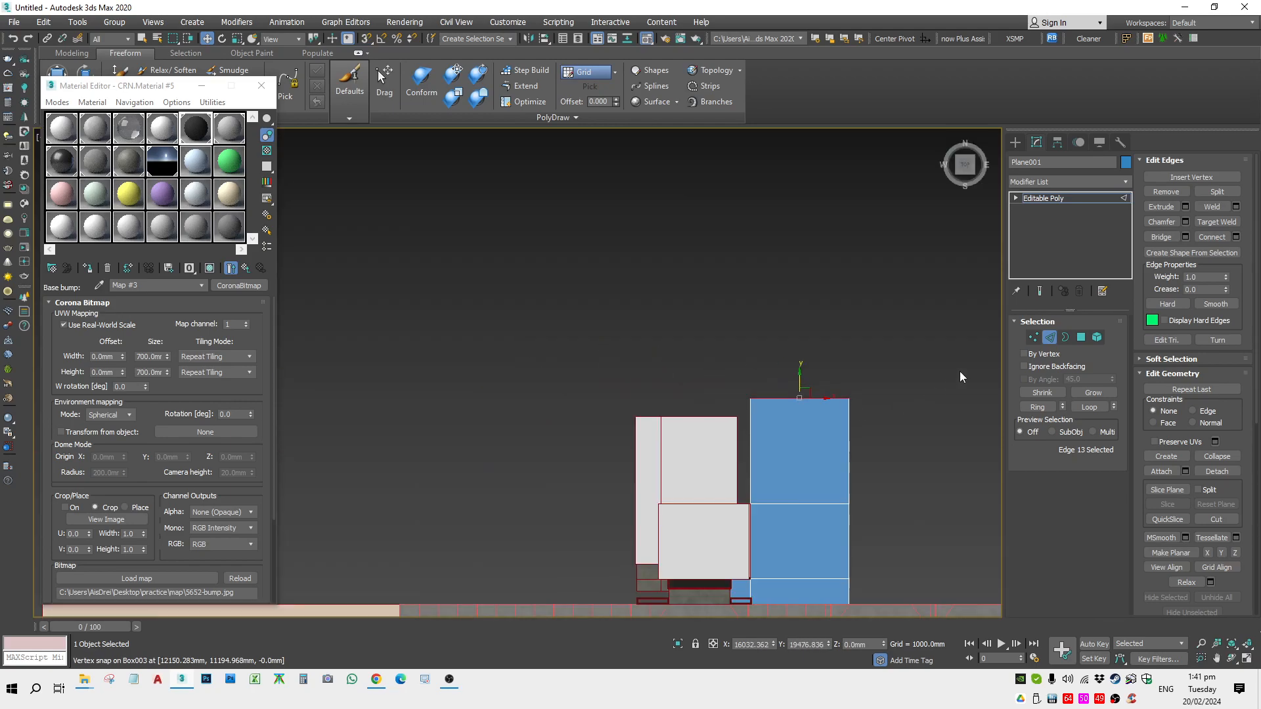
left_click(1080, 338)
scroll(868, 513, "up", 2)
left_click(778, 459)
scroll(768, 508, "up", 3)
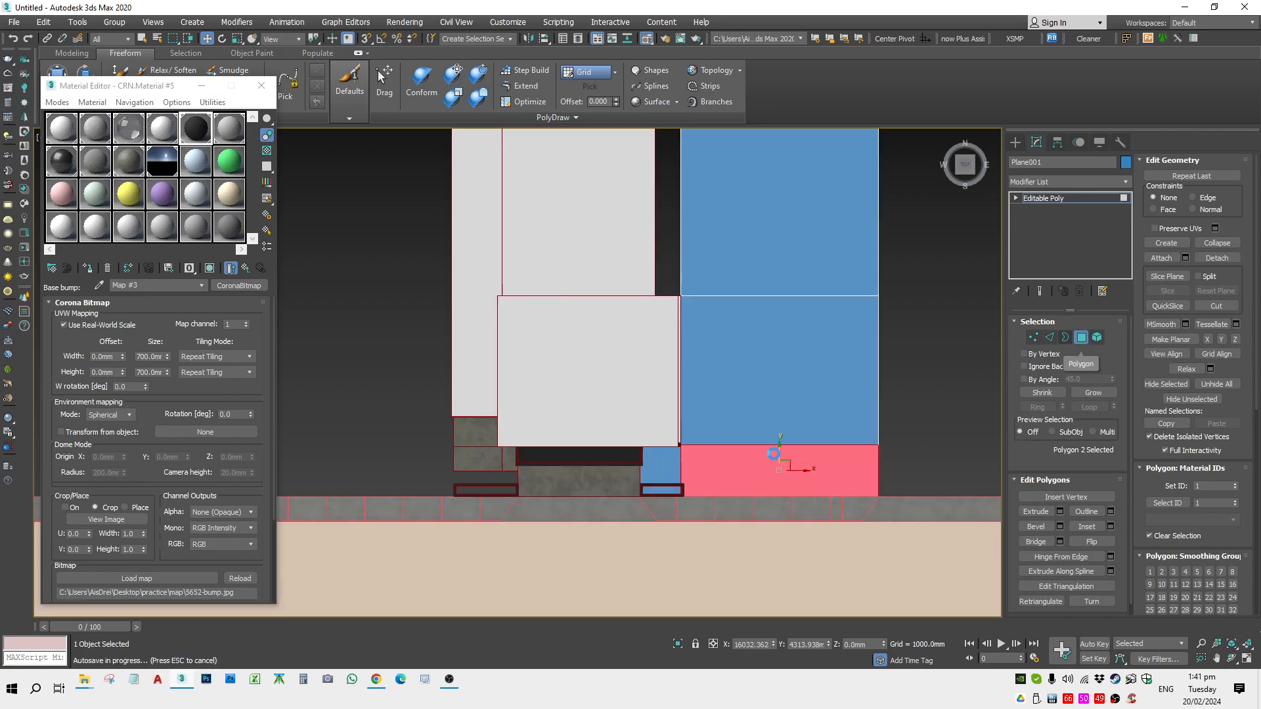
left_click(418, 386)
left_click_drag(419, 385, 391, 424, "shift")
left_click(679, 353)
middle_click_drag(414, 471, 491, 393, "alt")
Move the cloned ground polygon with snapping so it fills the area under the front planter up to the driveway
scroll(490, 393, "up", 5)
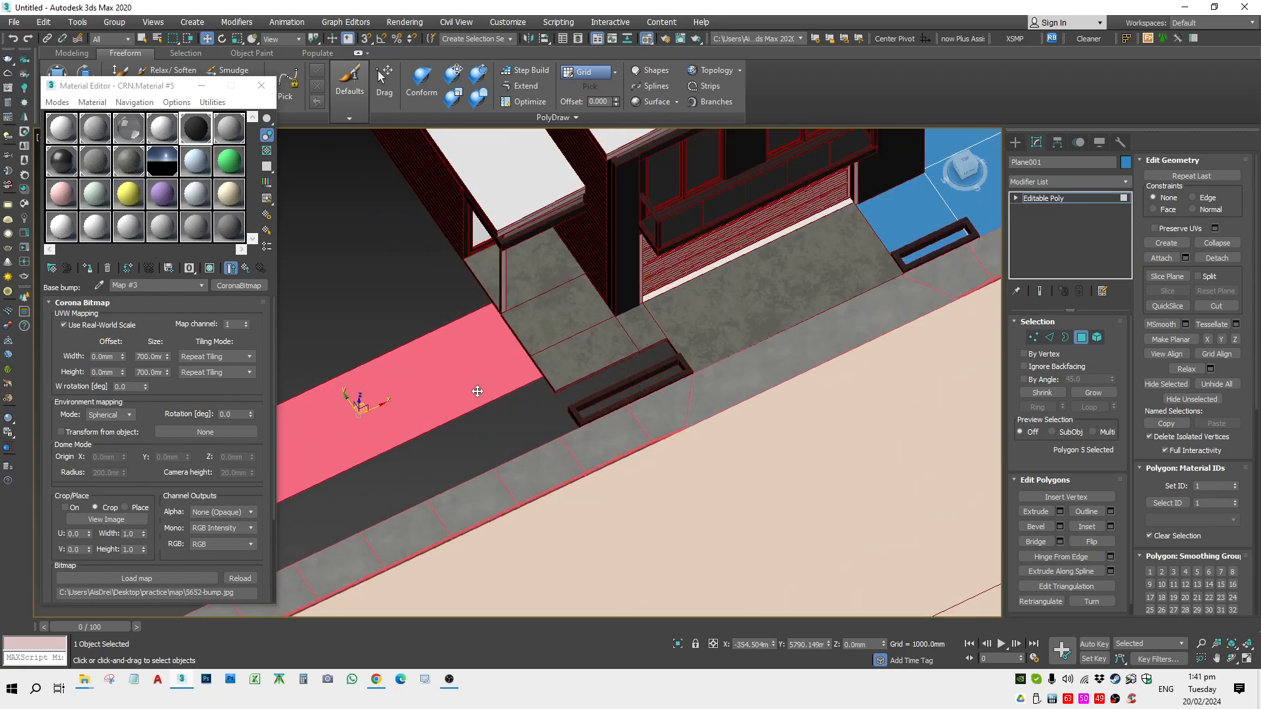
key("s")
key("space")
key("F3")
mouse_move(593, 425)
left_mouse_down()
mouse_move(734, 438)
mouse_move(890, 343)
left_mouse_up()
scroll(893, 338, "up", 2)
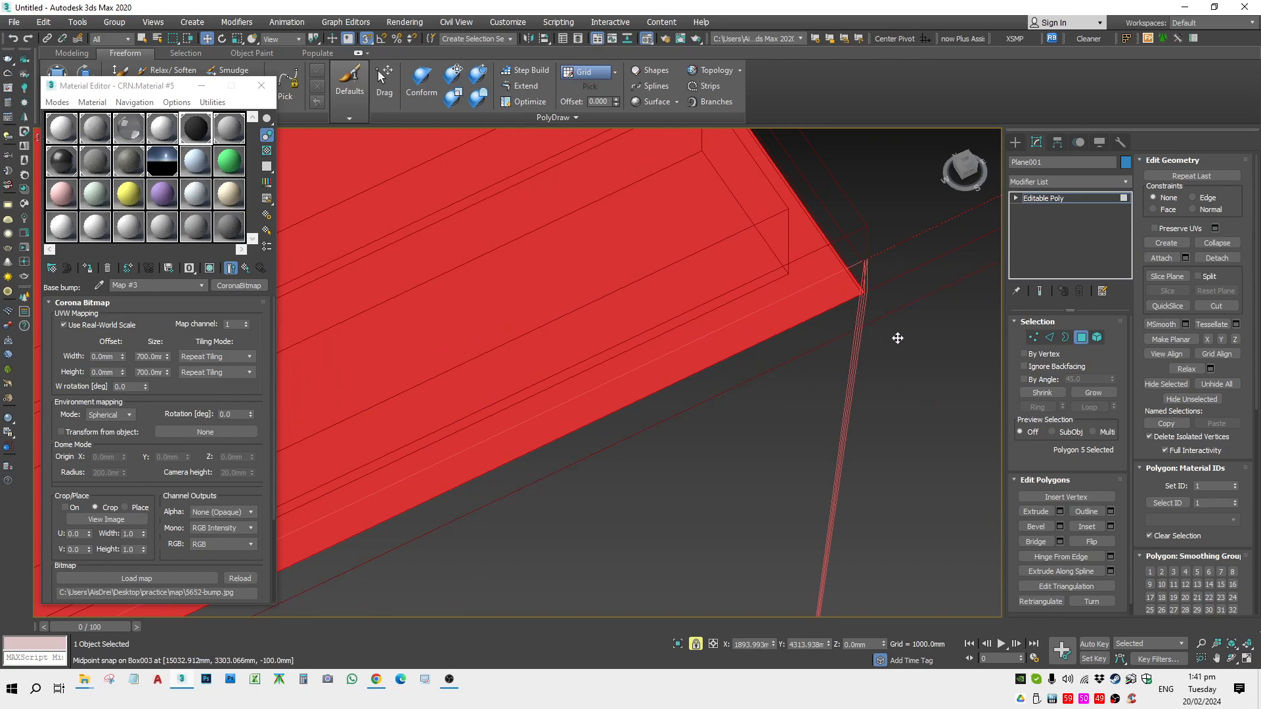
Align the two rear vertices of the cloned ground strip with the front corner of the porch slab
scroll(799, 332, "down", 8)
key("1")
scroll(748, 284, "up", 3)
left_click(748, 273)
key("F3")
left_click(394, 445, "ctrl")
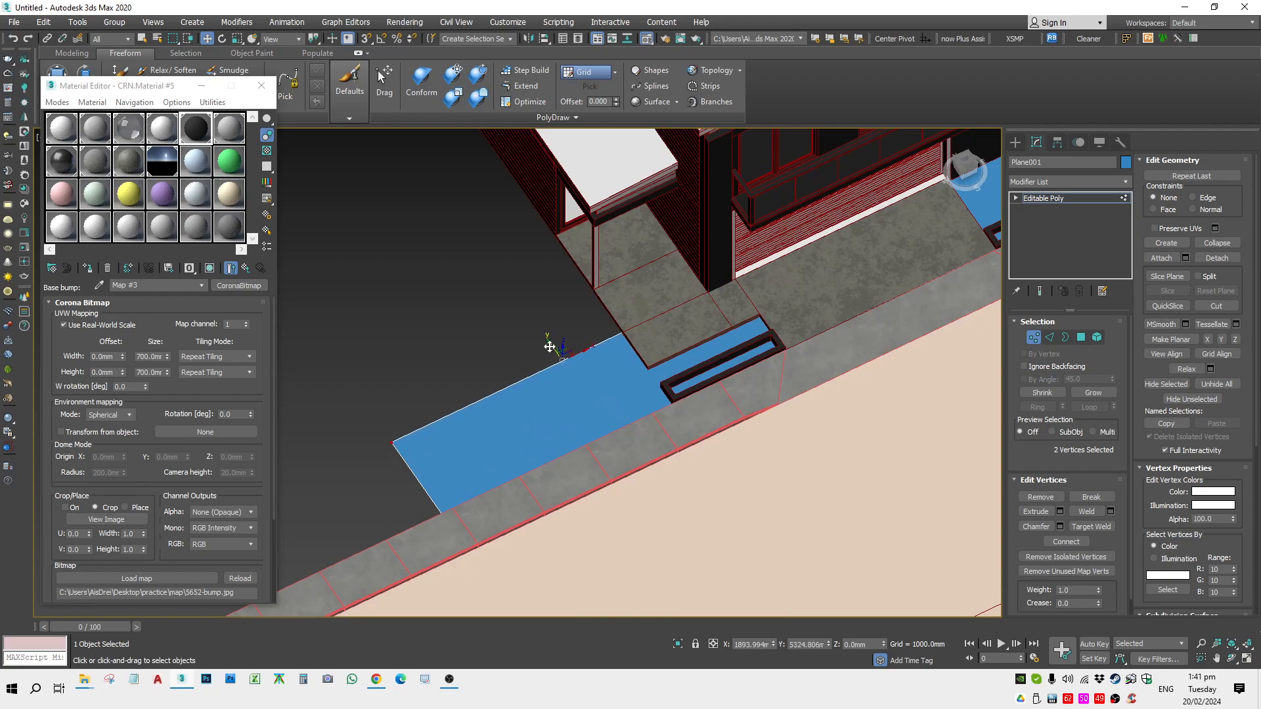
key("z")
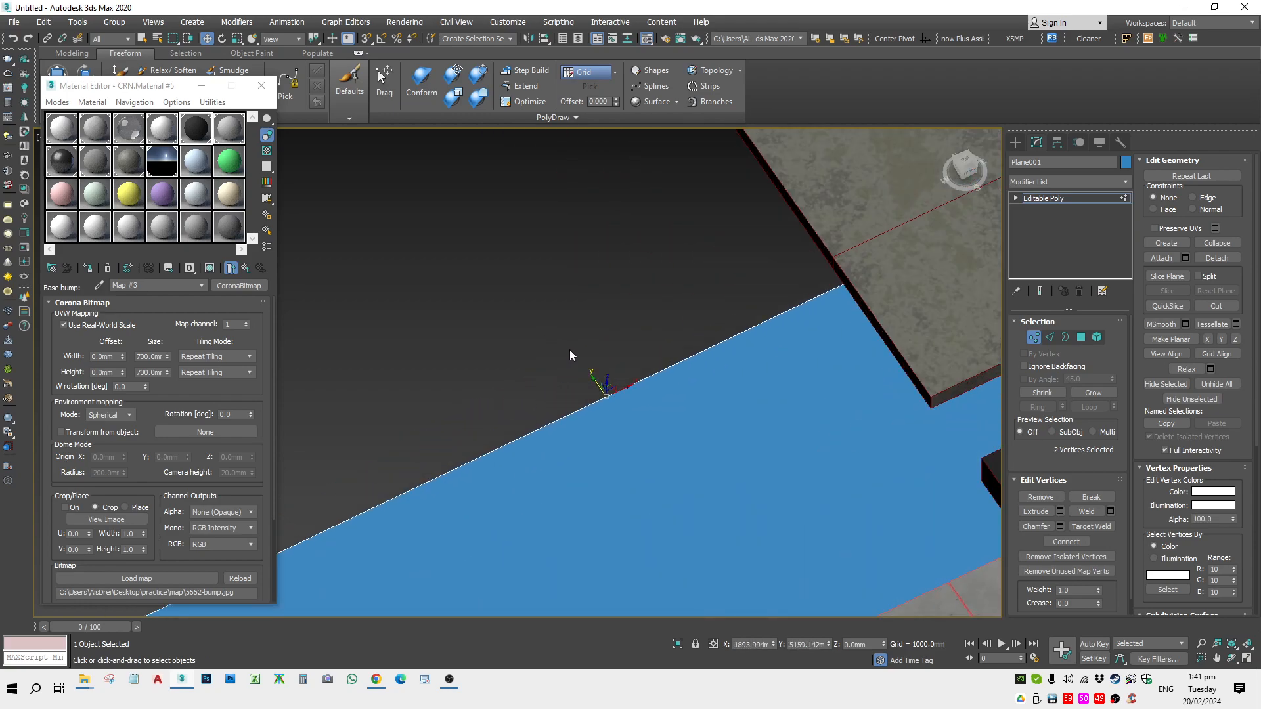
scroll(591, 389, "down", 3)
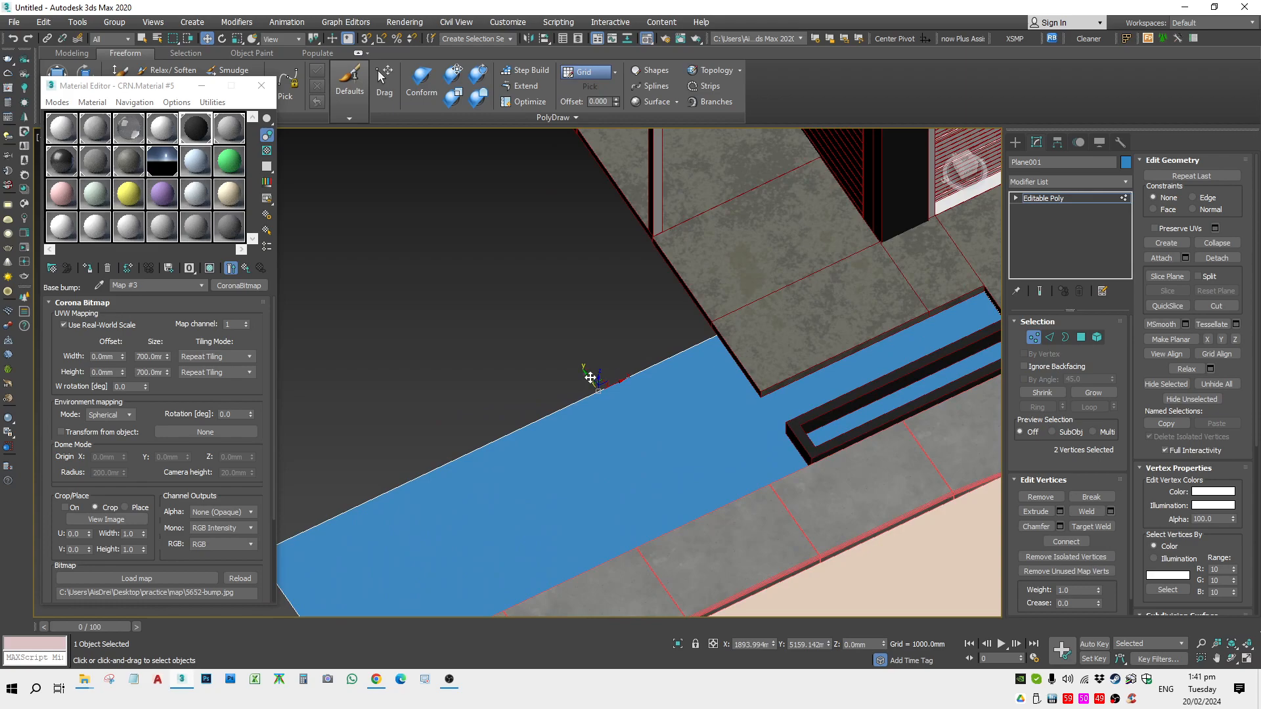
left_click_drag(591, 376, 761, 403)
key("s")
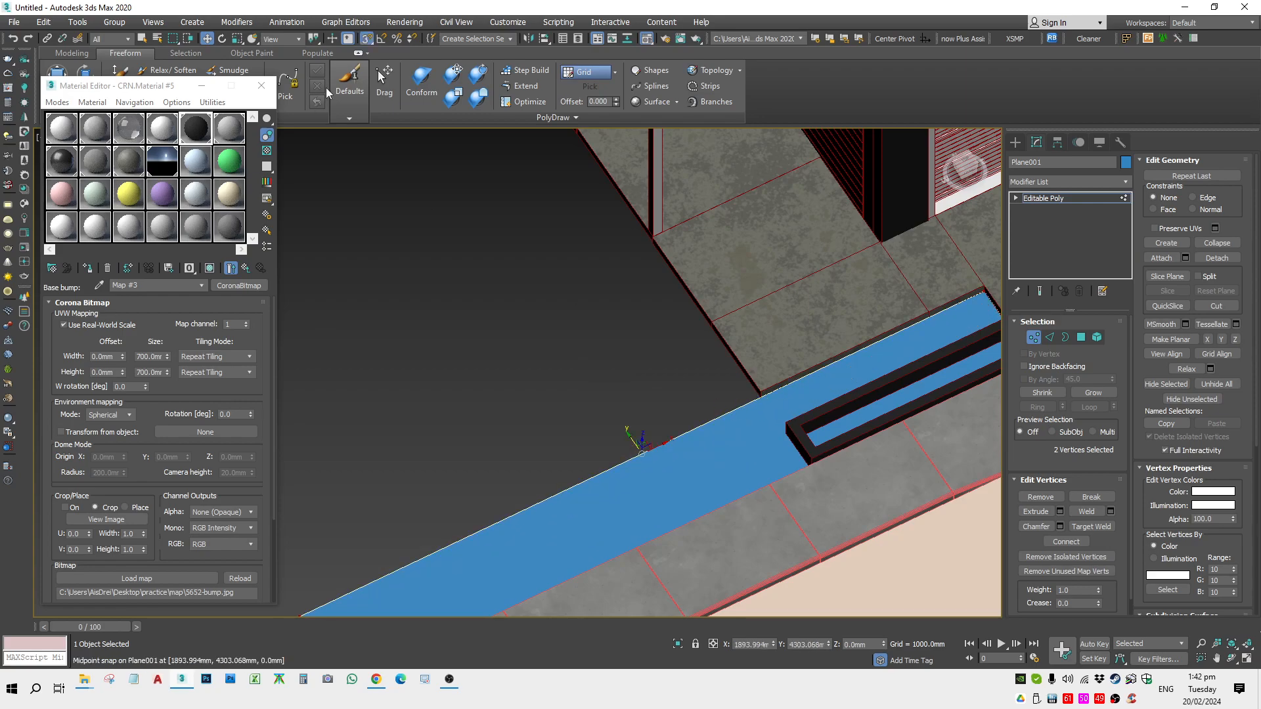
Snap the two vertices at the strip's outer end to the porch slab's front corner
scroll(537, 385, "down", 10)
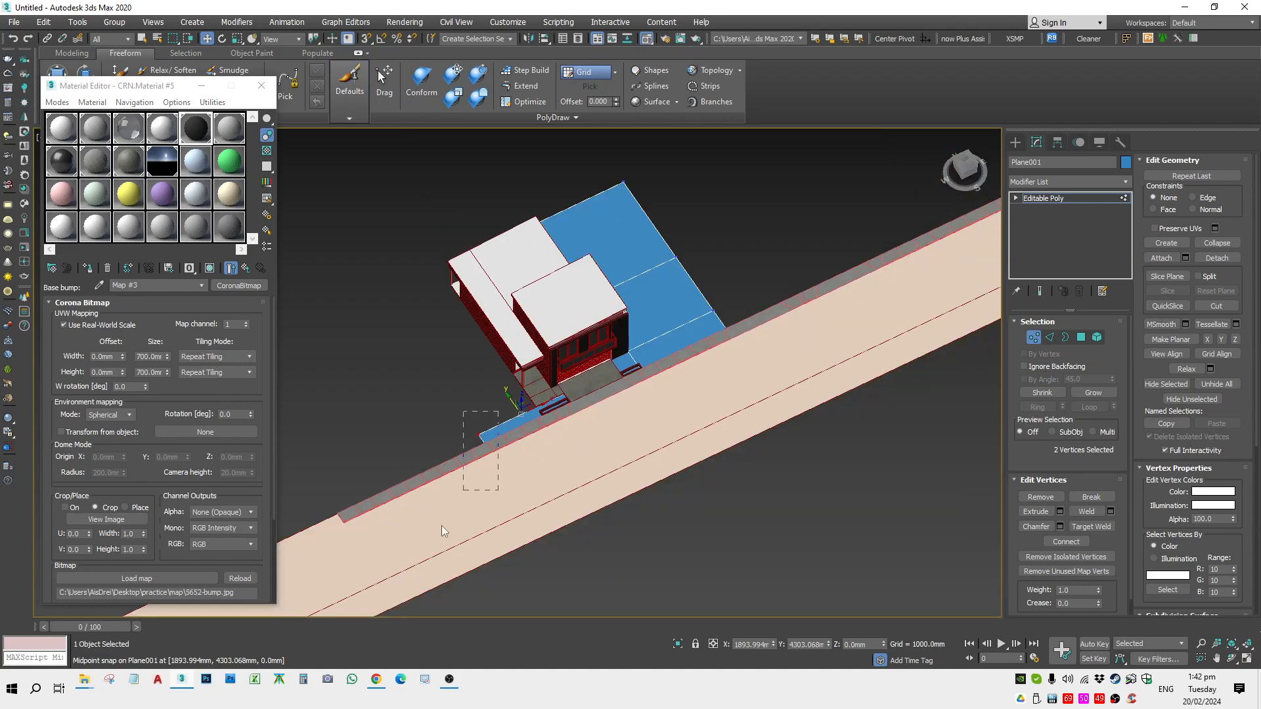
scroll(504, 420, "up", 4)
left_click_drag(491, 428, 588, 364)
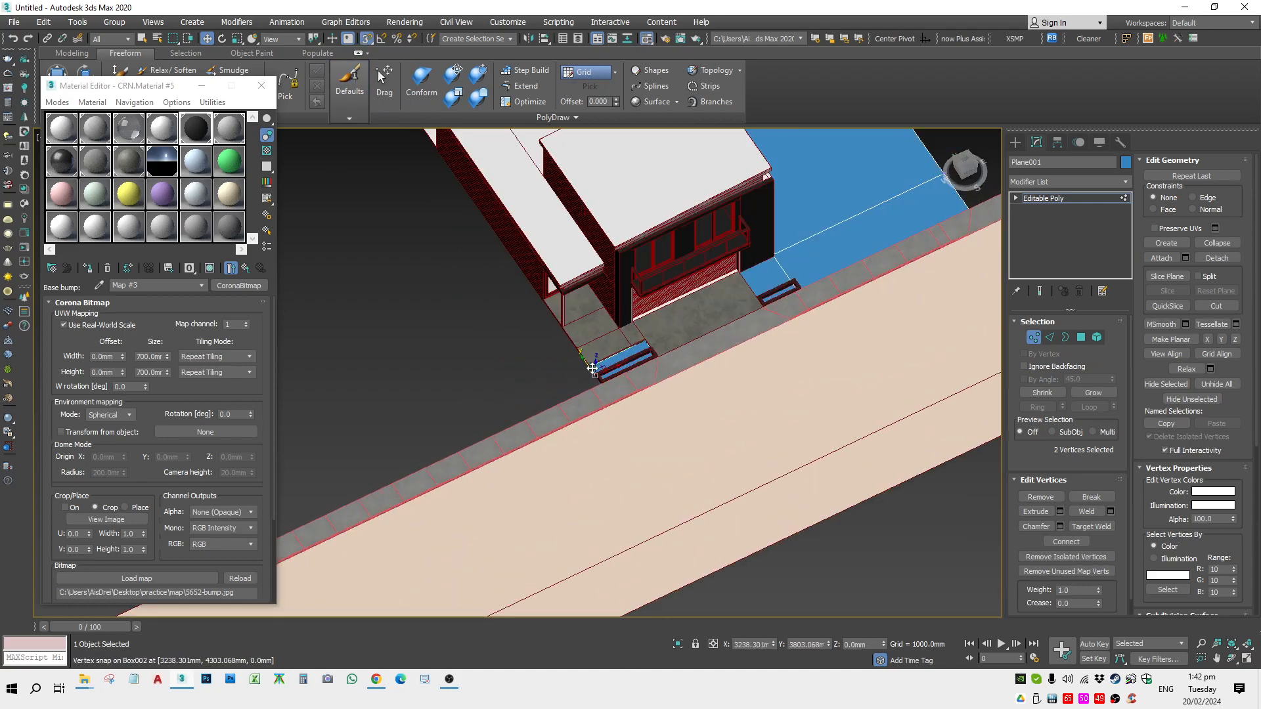
scroll(578, 359, "up", 5)
Extend the strip's end edge outward along the sidewalk, away from the porch
key("2")
scroll(635, 413, "down", 5)
left_click_drag(640, 419, 378, 491, "shift")
left_click(519, 460)
scroll(517, 461, "down", 2)
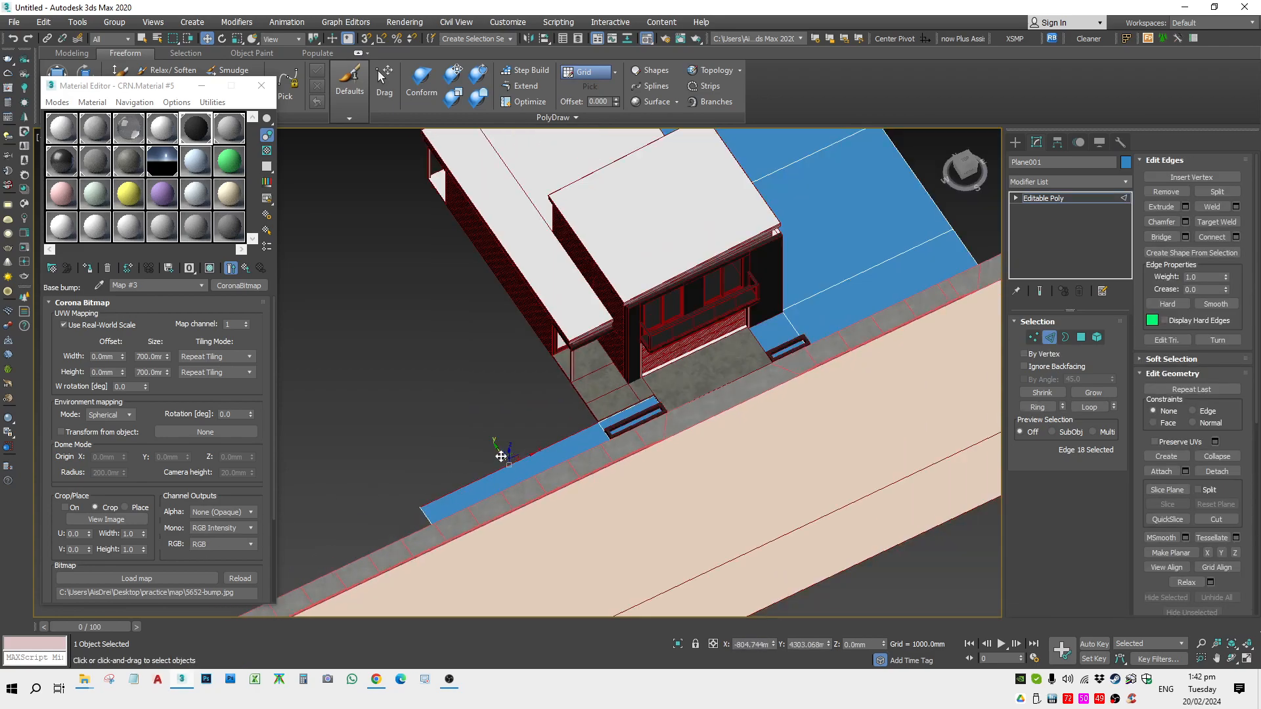
Extend the new strip's rear edge back along the porch side of the house to behind the building
scroll(501, 456, "down", 3)
left_click_drag(497, 450, 570, 264, "shift")
key("s")
key("s")
left_click_drag(400, 312, 343, 240, "shift")
Extend the ground's inner edge behind the house across to the ground on the garage side, snapping it there
left_click(429, 265)
left_click_drag(443, 257, 636, 213, "shift")
key("s")
scroll(637, 215, "down", 3)
middle_click_drag(636, 263, 646, 312, "alt")
key("1")
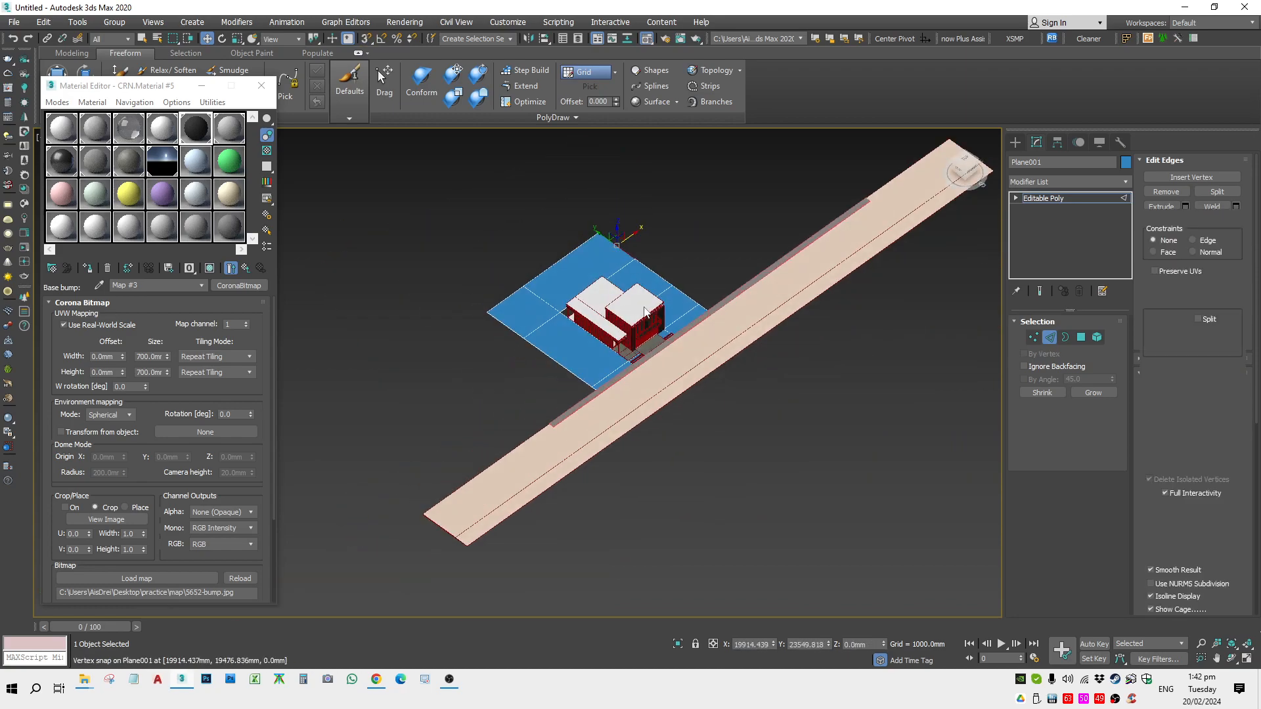
Move the ground plane's row of vertices behind the house forward to close the gap at the rear wall
key("c")
left_click(261, 86)
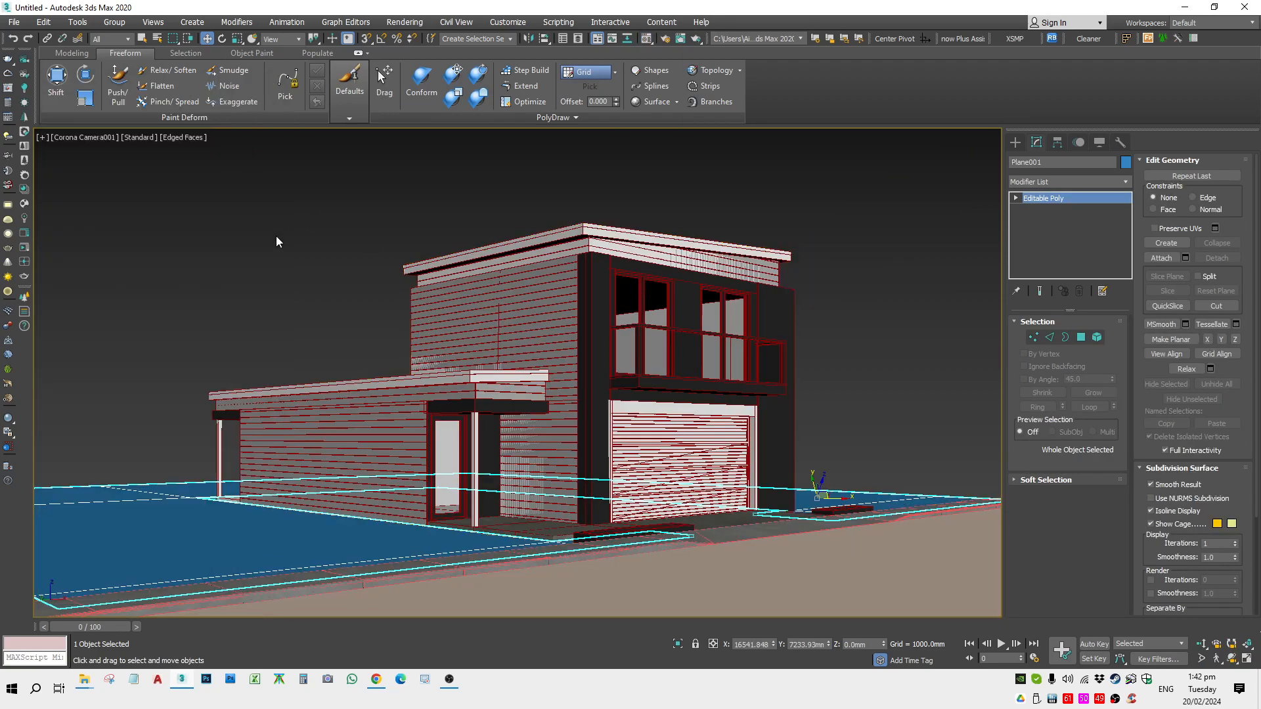
key("t")
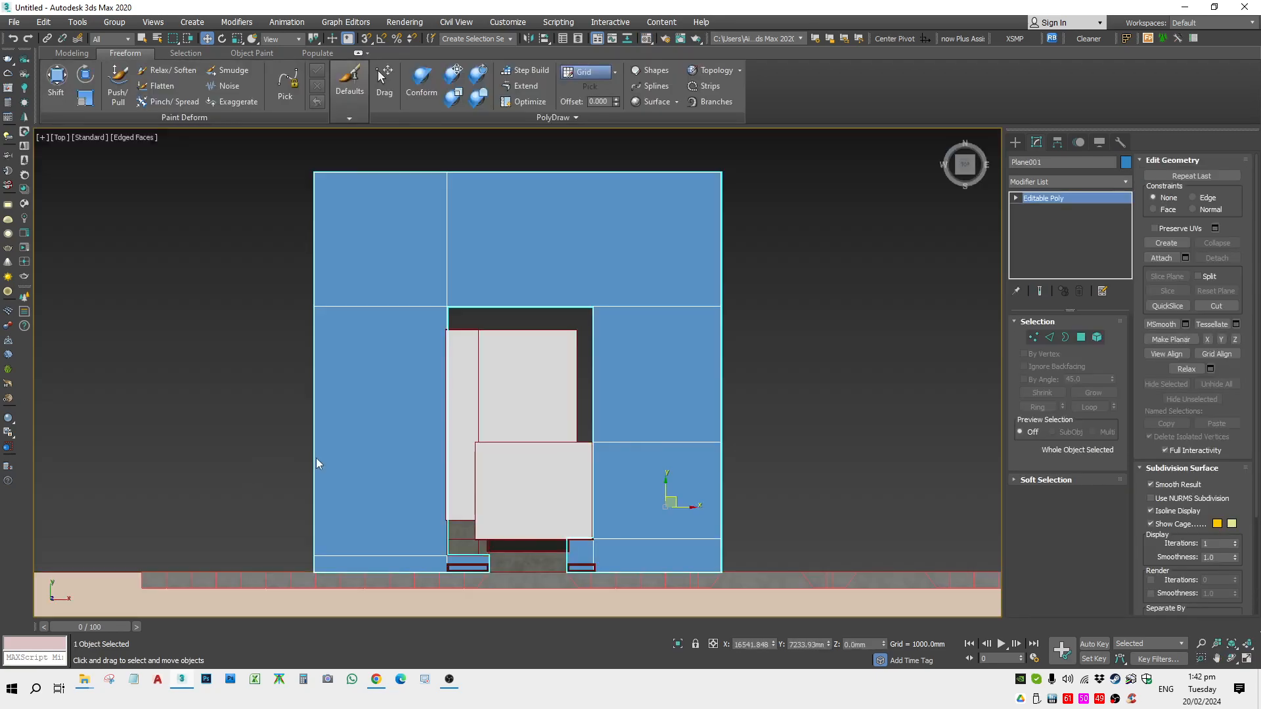
middle_click_drag(444, 375, 525, 316, "alt")
key("t")
scroll(432, 365, "down", 5)
key("1")
left_click_drag(368, 350, 564, 287)
scroll(427, 350, "up", 4)
left_click_drag(691, 288, 219, 349)
middle_click_drag(219, 349, 490, 328, "alt")
scroll(491, 328, "up", 4)
left_click_drag(558, 353, 603, 493)
left_click_drag(624, 362, 605, 490)
key("1")
scroll(598, 477, "down", 4)
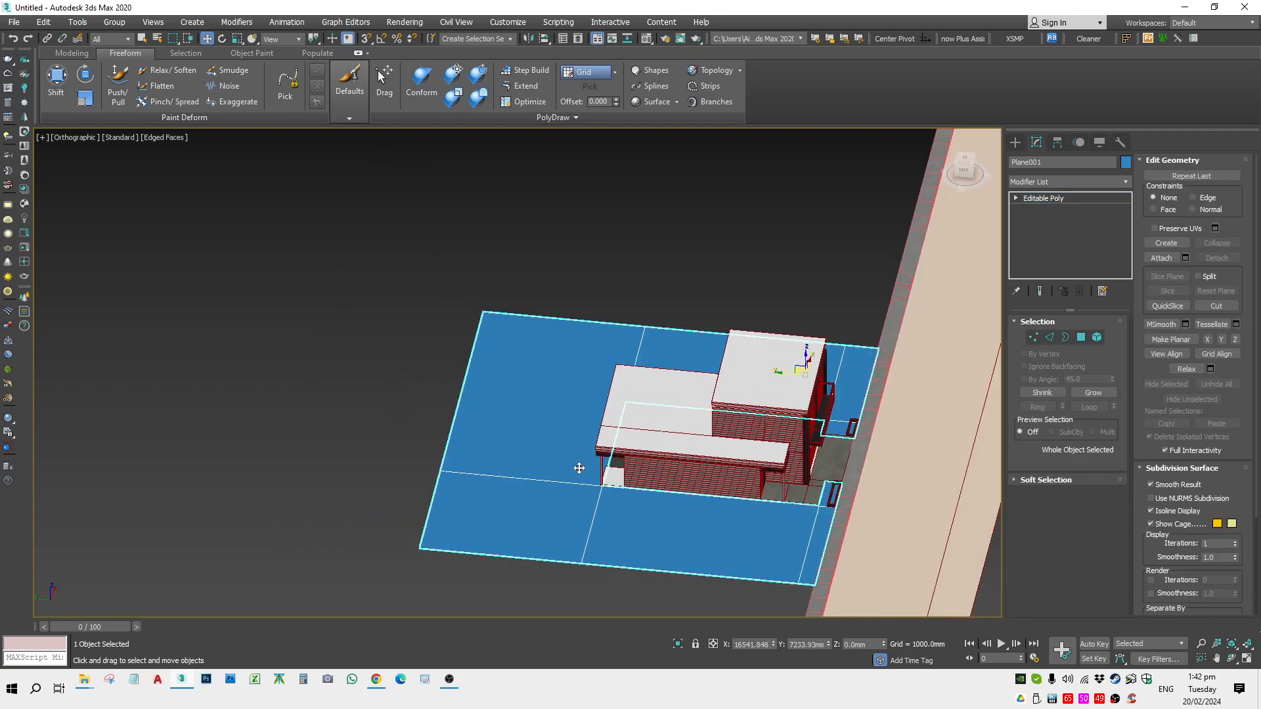
Load the Soil Bare 2 material from the Corona library's Nature category into the CRN.Material #11 slot
key("c")
left_click(337, 227)
left_click(290, 531)
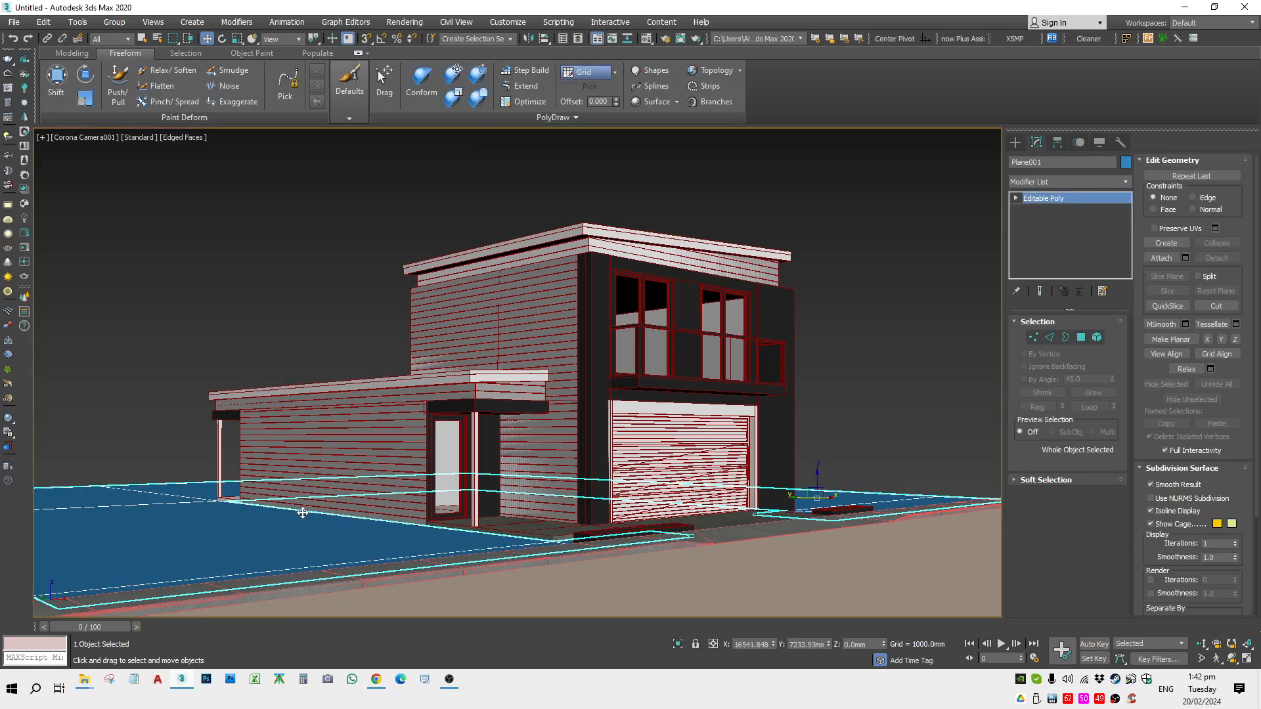
key("m")
left_click(197, 164)
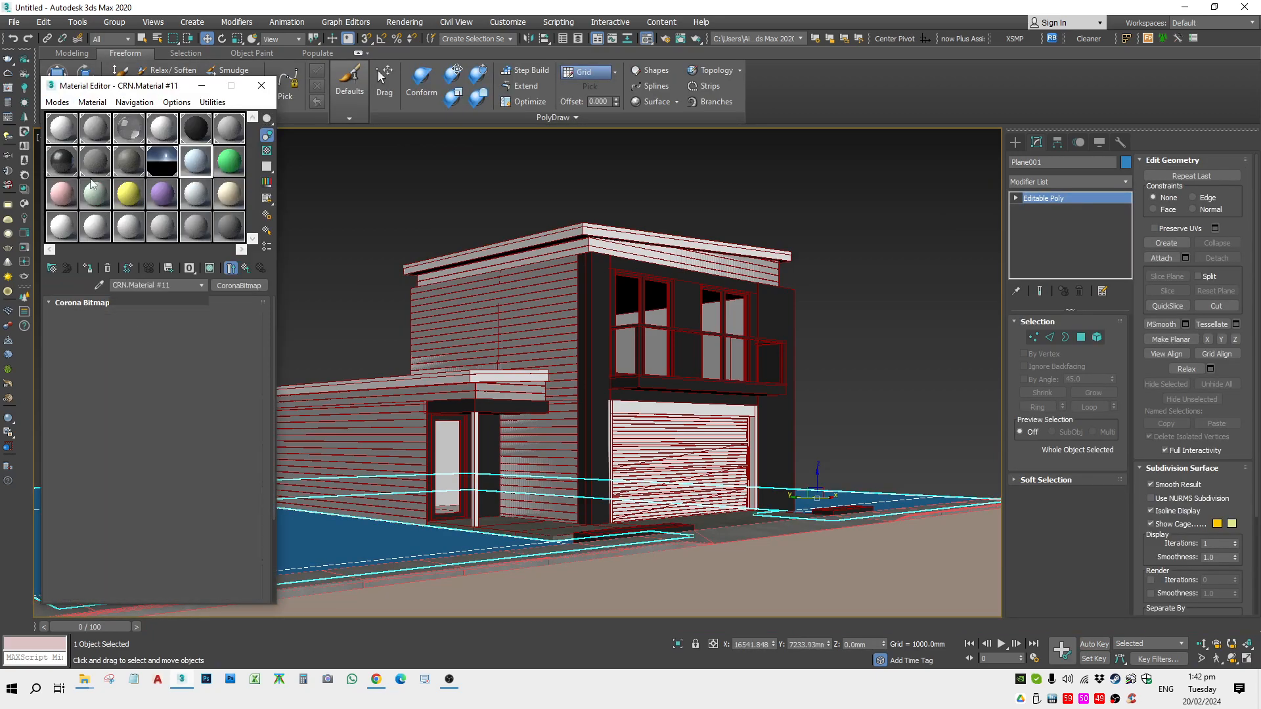
left_click(24, 194)
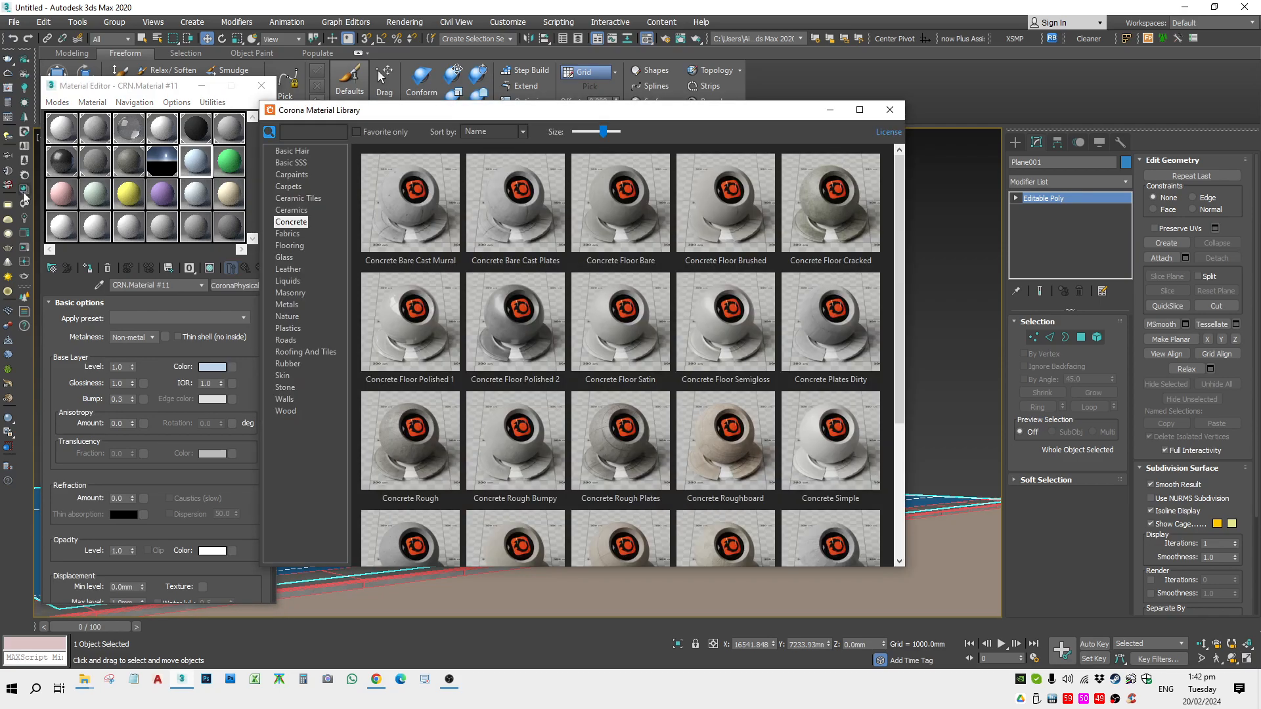
left_click(287, 316)
left_click_drag(899, 269, 895, 492)
scroll(624, 506, "down", 3)
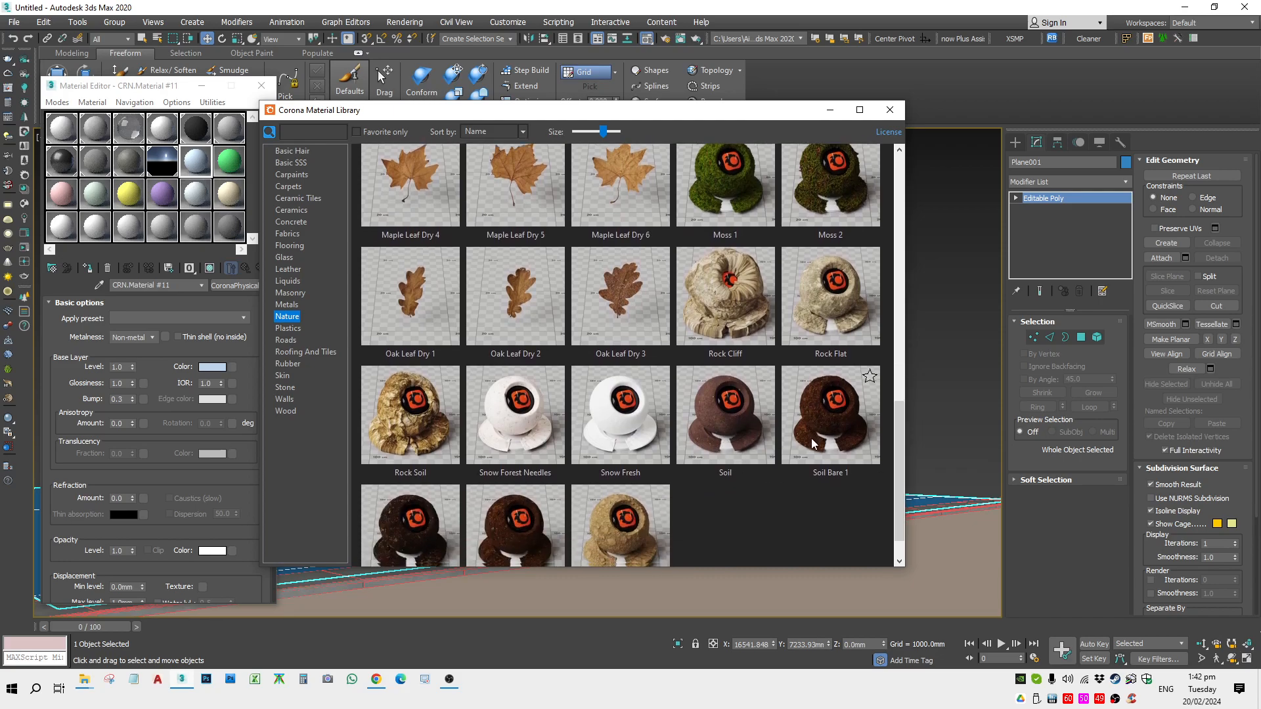
left_click_drag(429, 500, 406, 490)
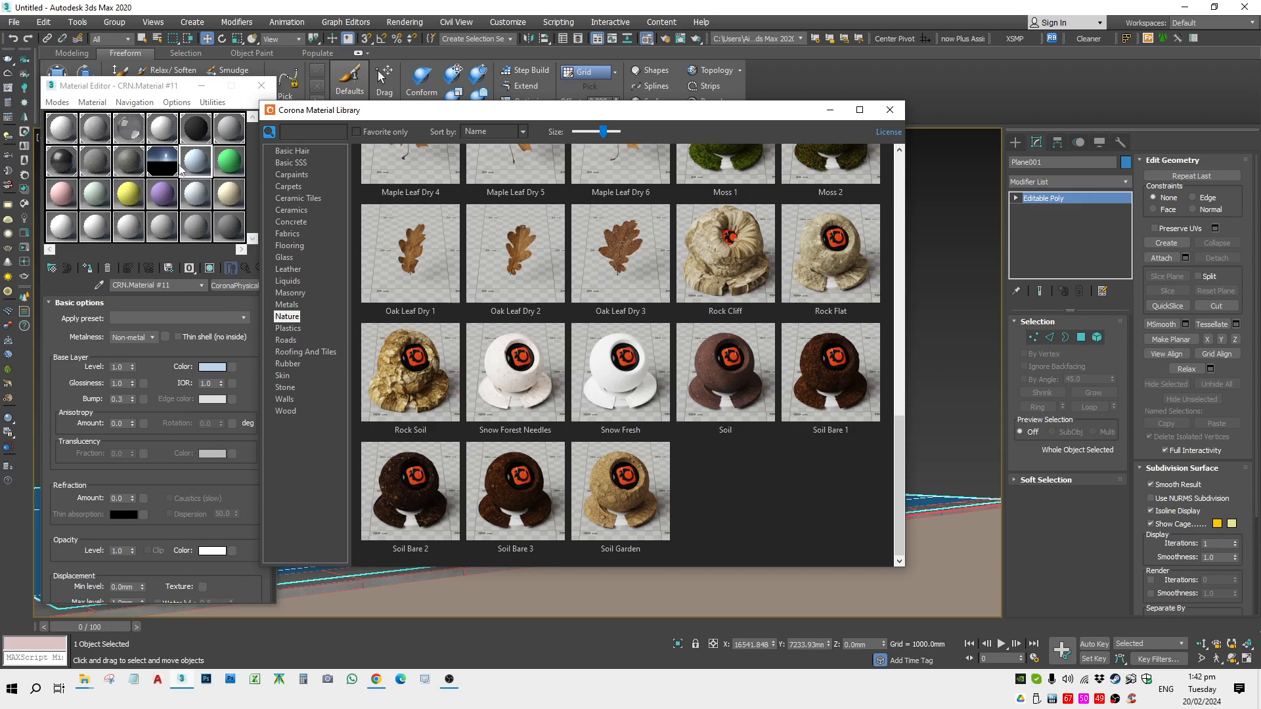
left_click_drag(178, 168, 167, 164)
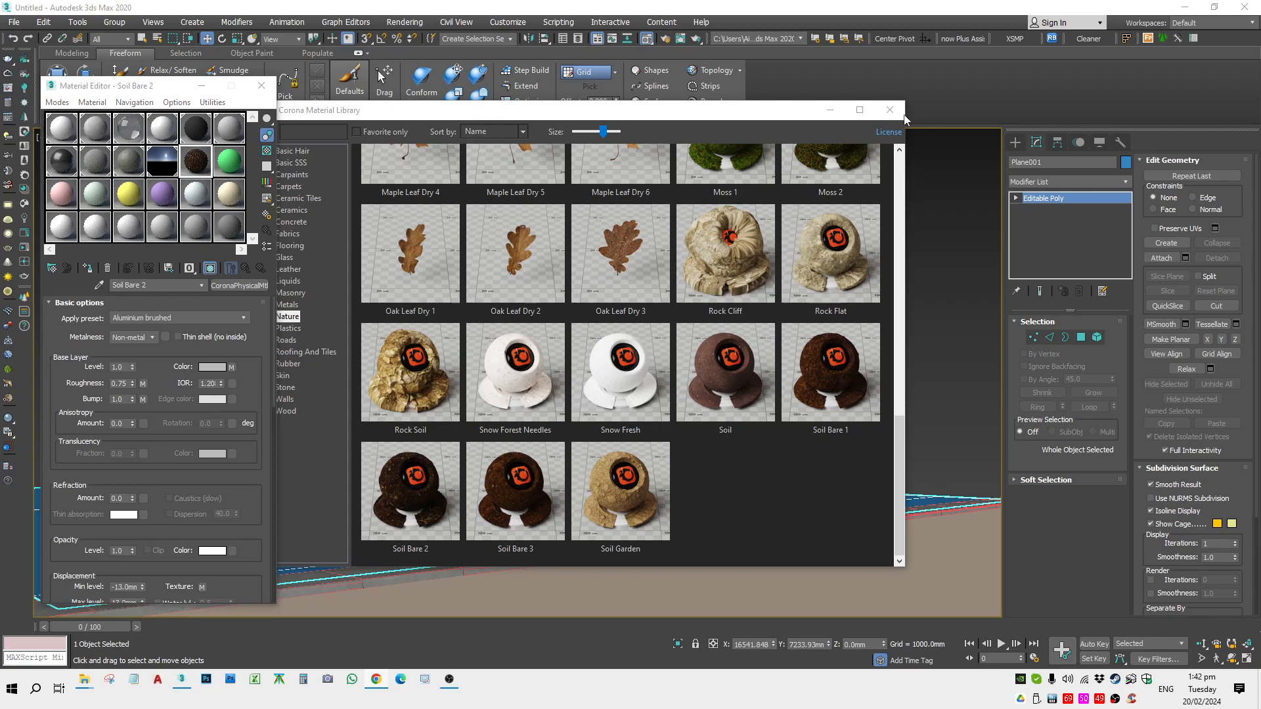
Assign the Soil Bare 2 material to the ground plane and add a UVW Map modifier to it
left_click(889, 109)
left_click_drag(196, 161, 357, 548)
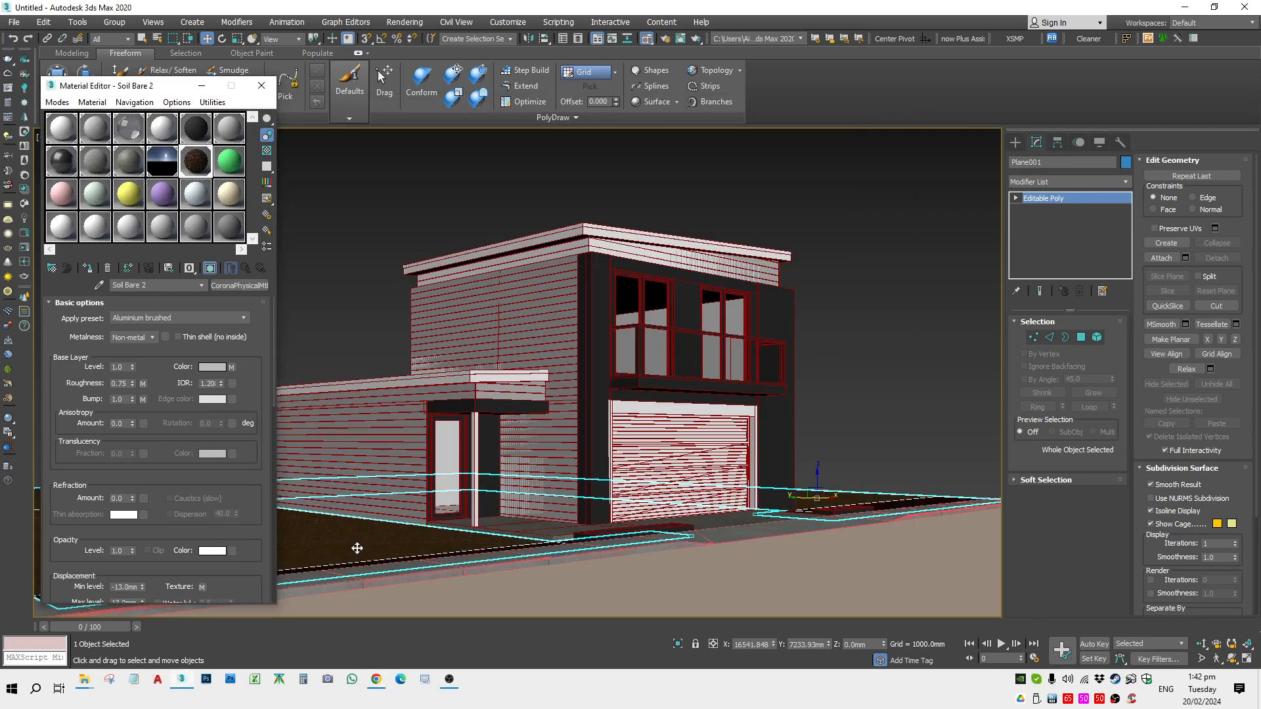
left_click(1049, 183)
key("u")
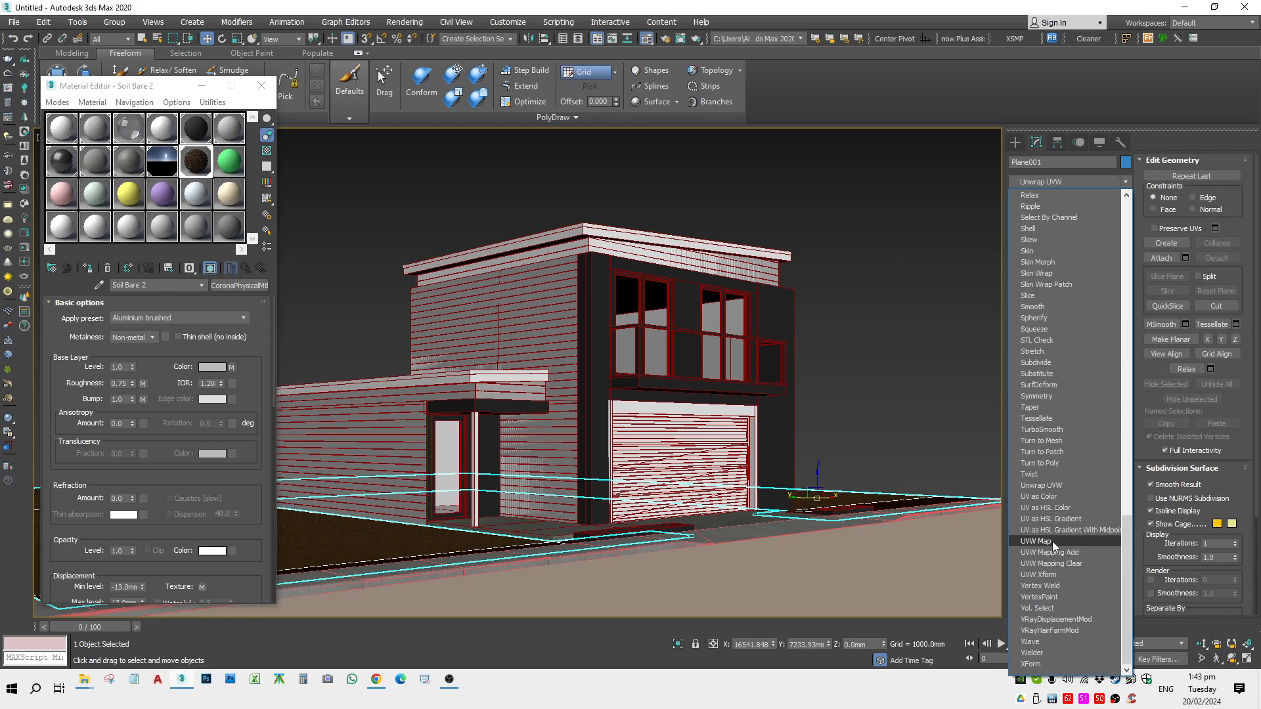
left_click(1051, 542)
left_click(1041, 397)
left_click(818, 356)
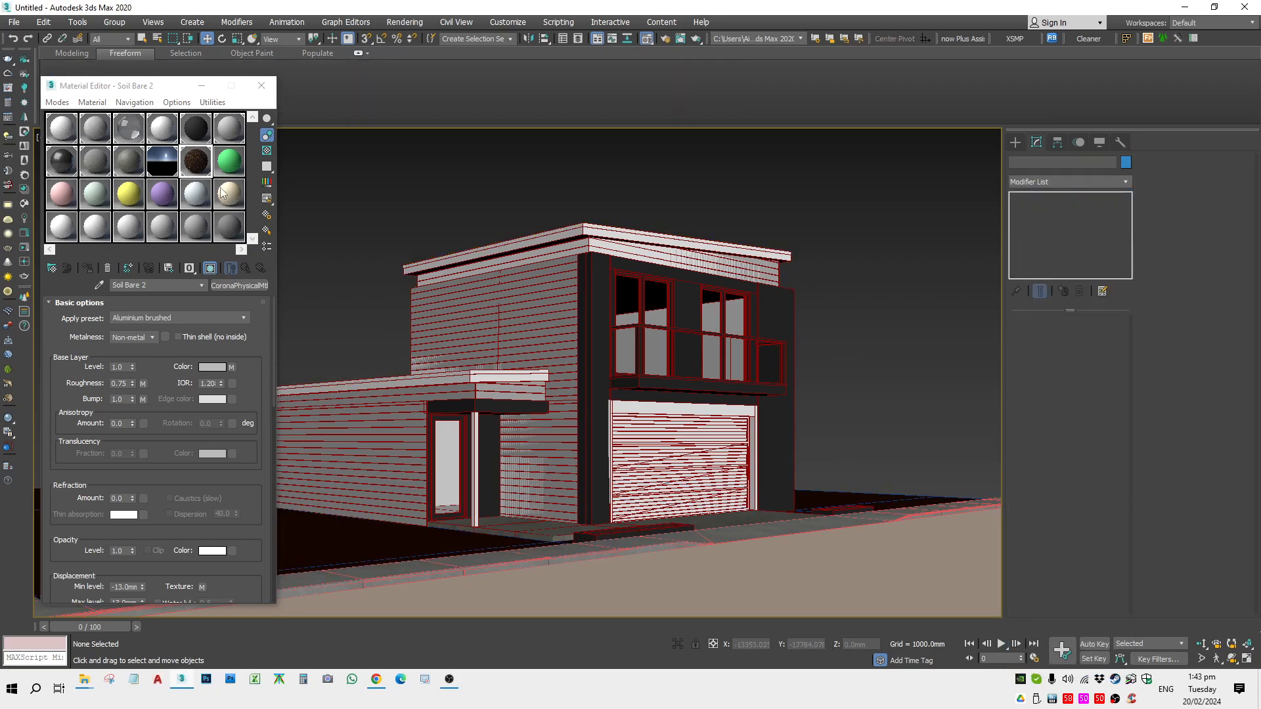
Set Soil Bare 2's displacement to 0 mm minimum and 1 mm maximum, and clear its displacement texture
scroll(89, 423, "down", 5)
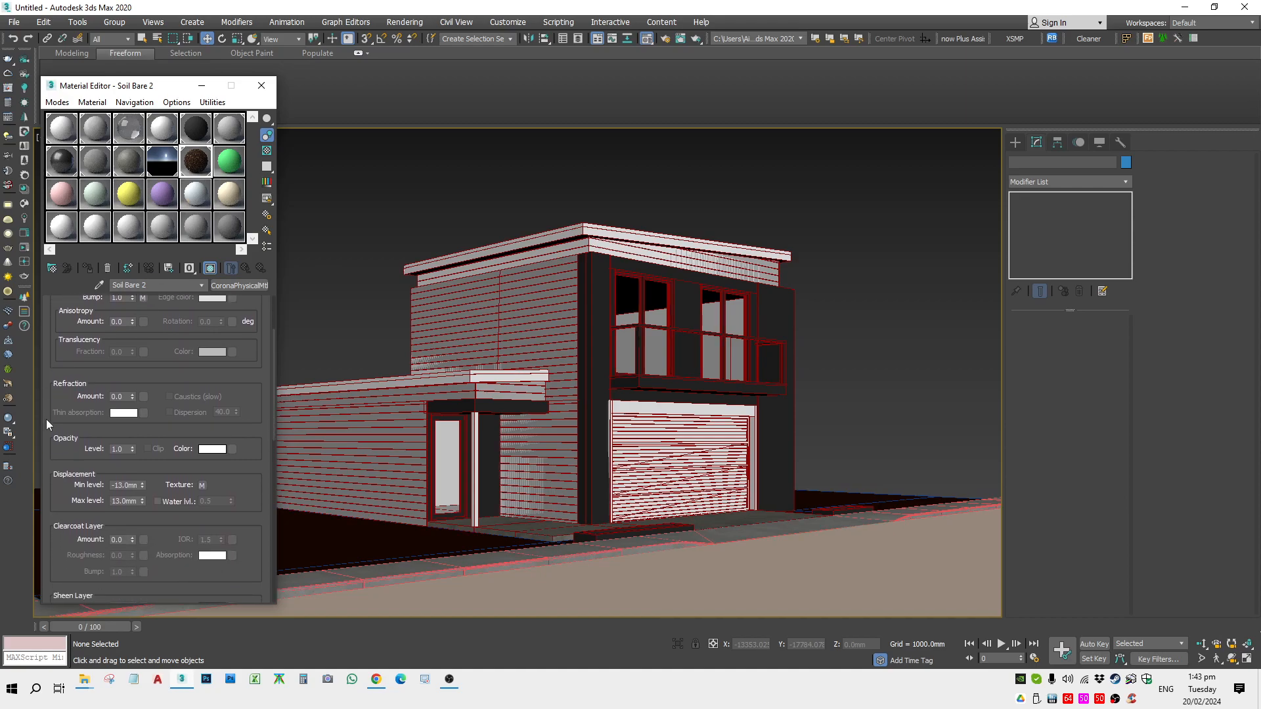
scroll(101, 409, "down", 3)
right_click(142, 430)
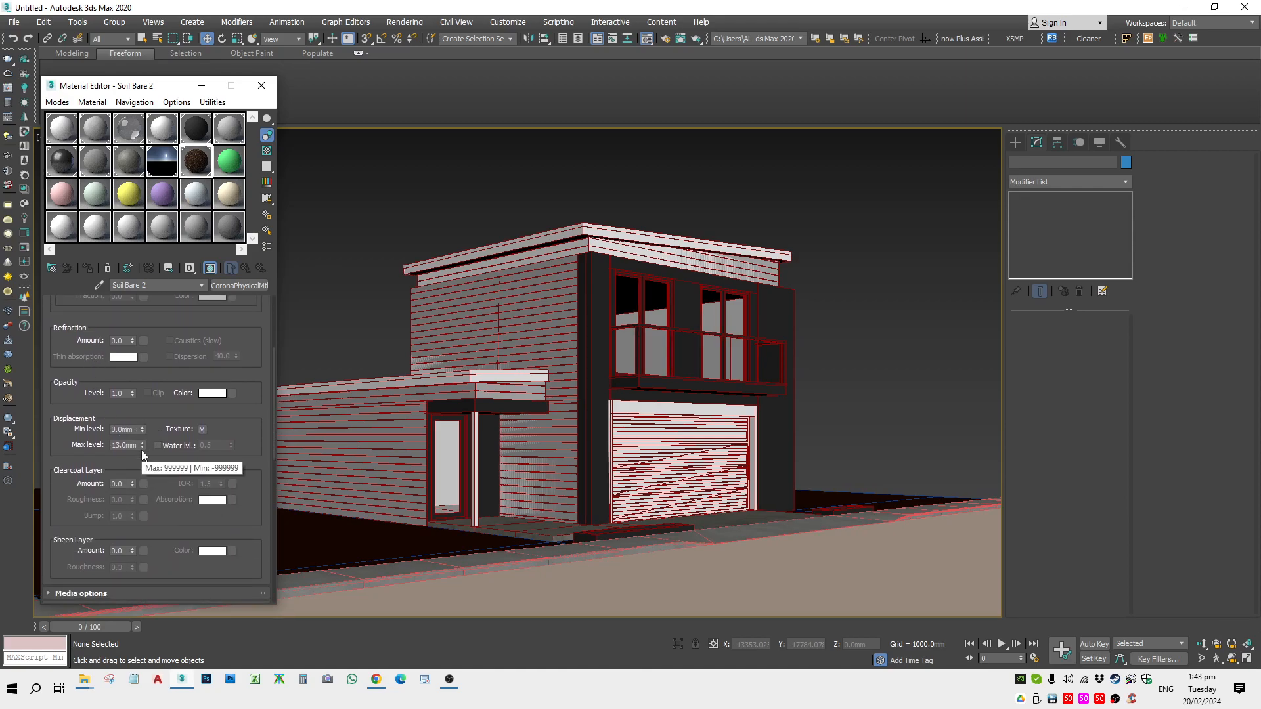
right_click(143, 446)
right_click(206, 434)
right_click(206, 430)
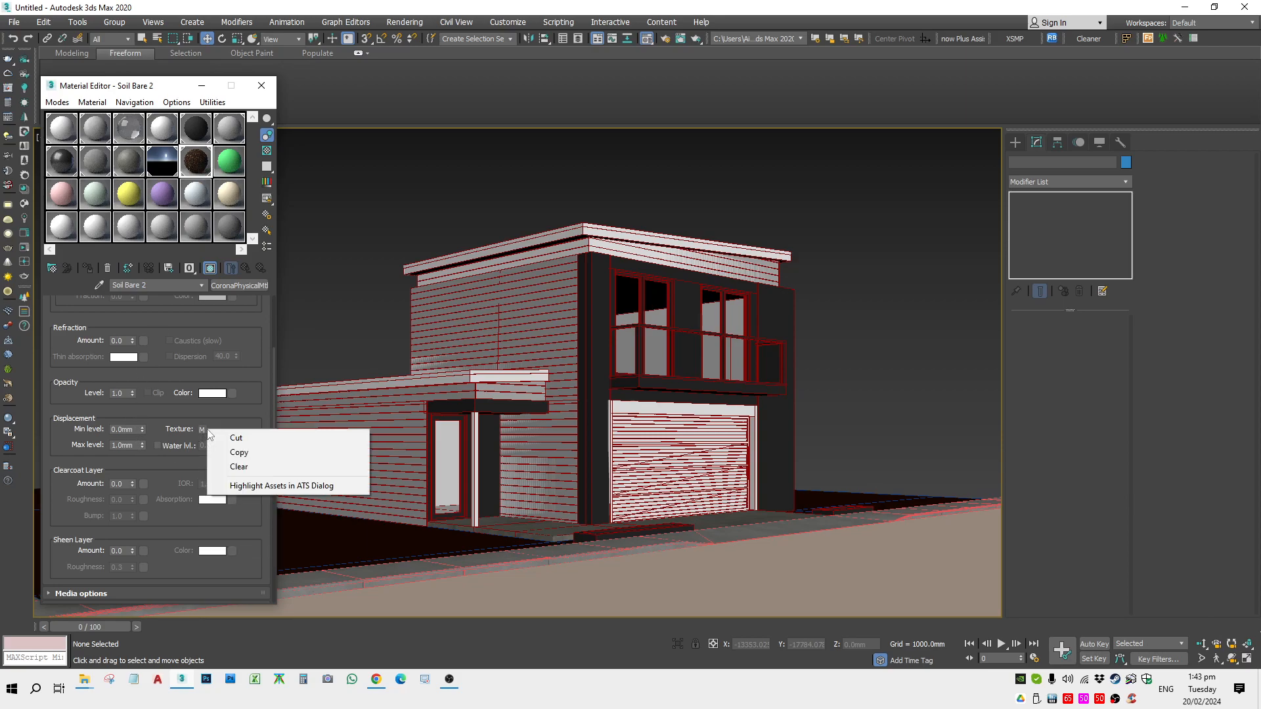
left_click(238, 467)
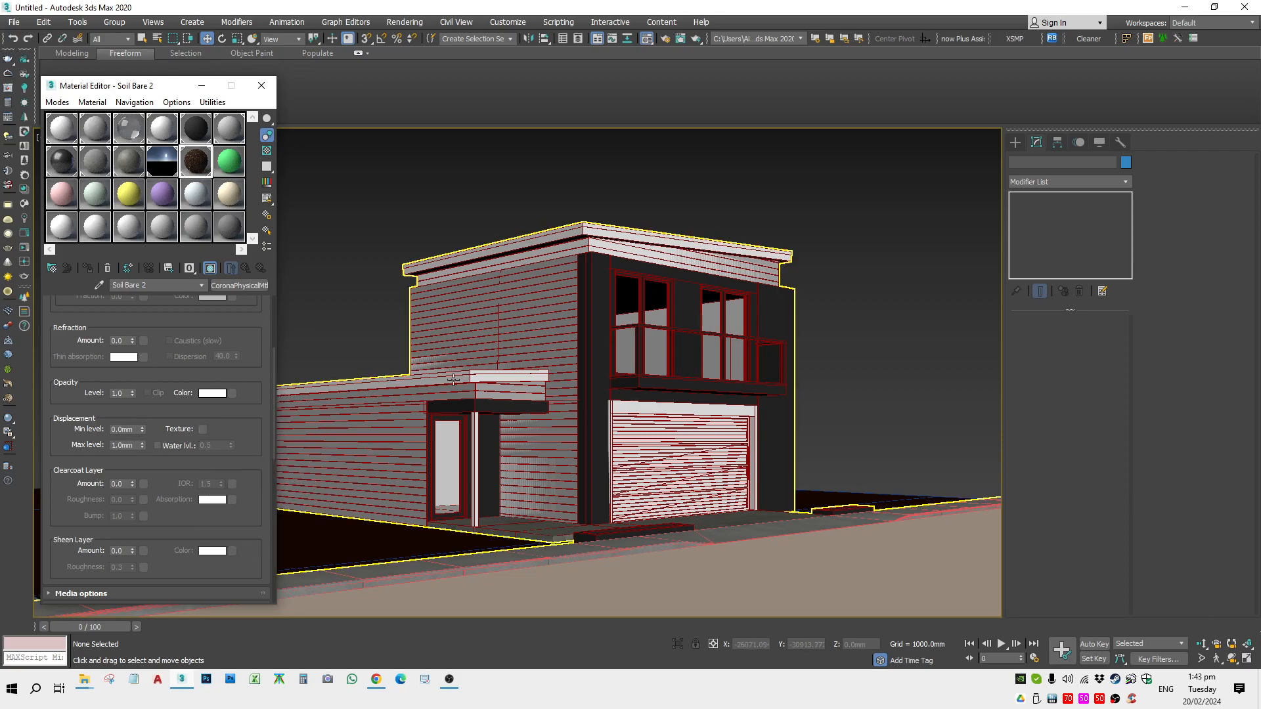
left_click(252, 87)
Create a Forest Pack scatter on the ground plane around the house and open its parameters for editing
key("t")
key("z")
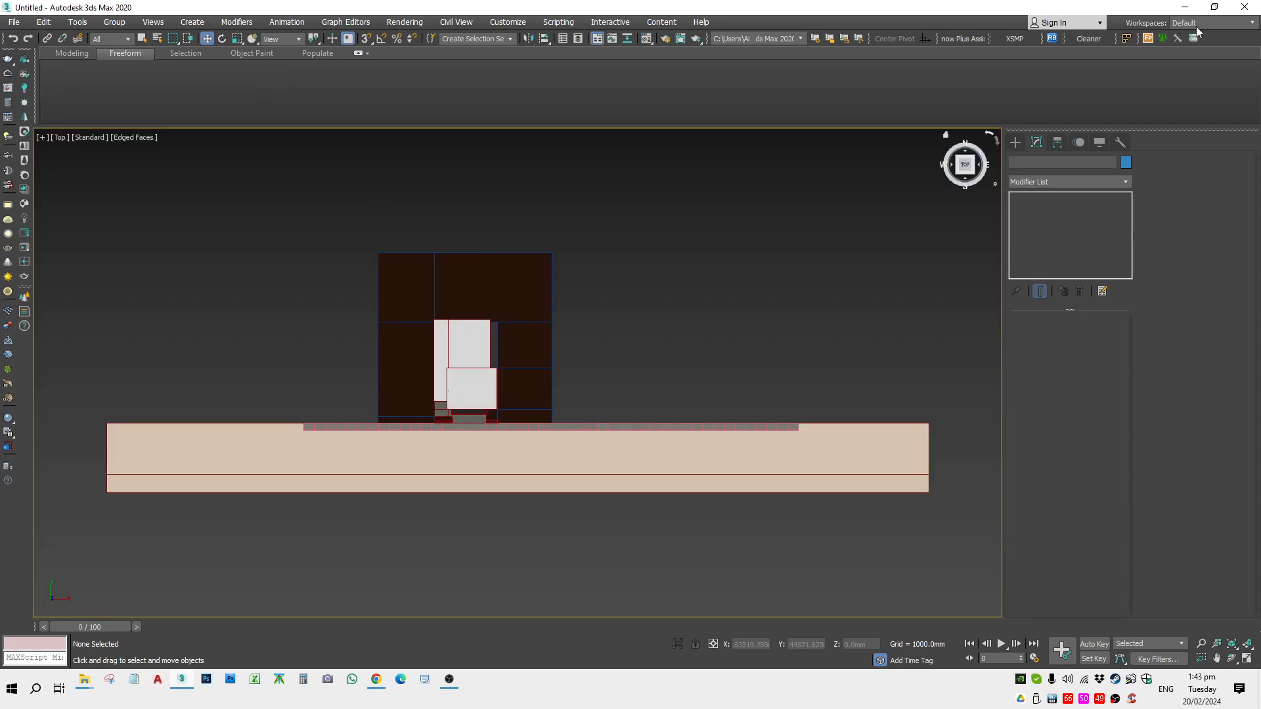
left_click(1148, 38)
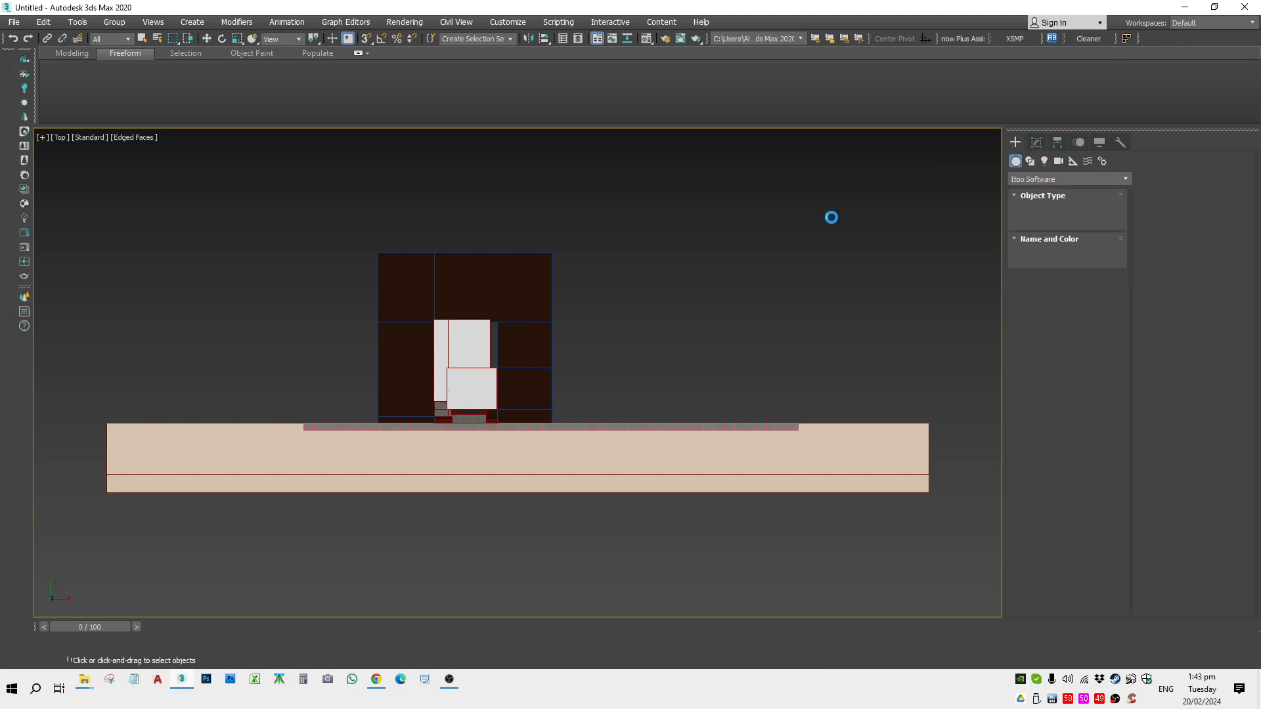
left_click(495, 303)
middle_click_drag(585, 343, 559, 326, "alt")
left_click(1037, 143)
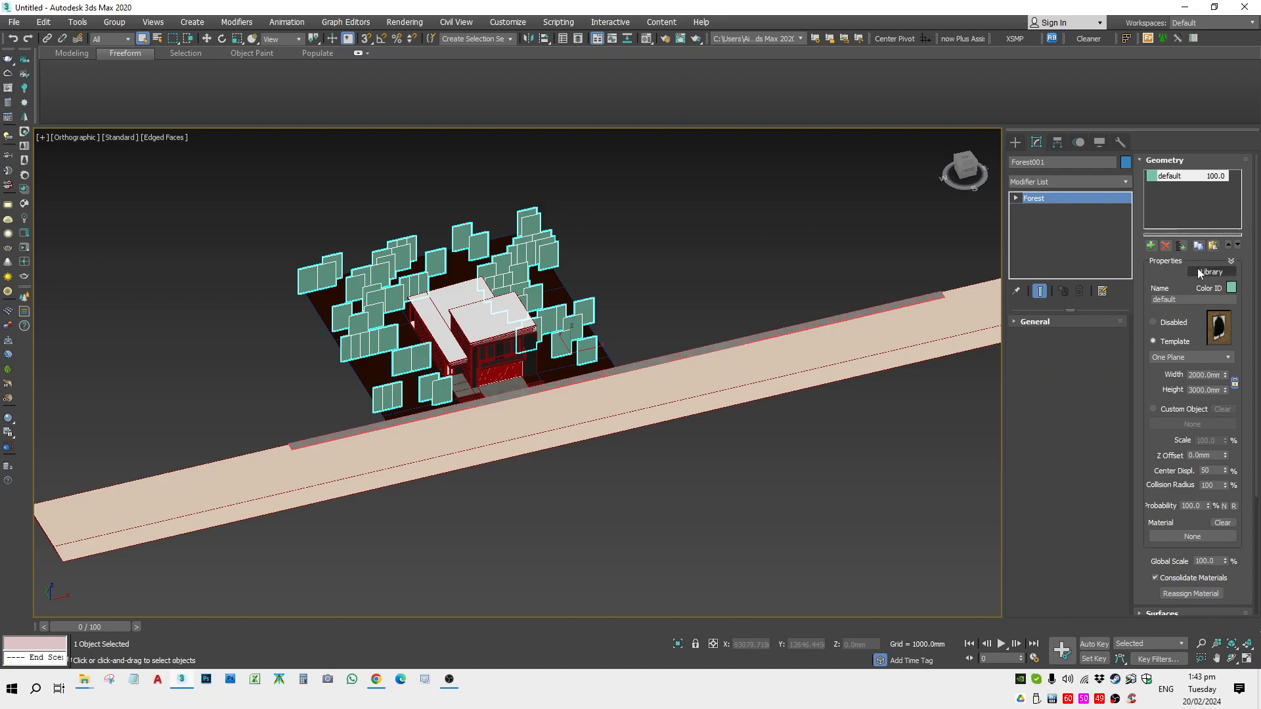
Import the Grass Base Layer 1 - Large preset from the Layered_Lawns library into the Forest object, adding the library's maps path
left_click(1210, 272)
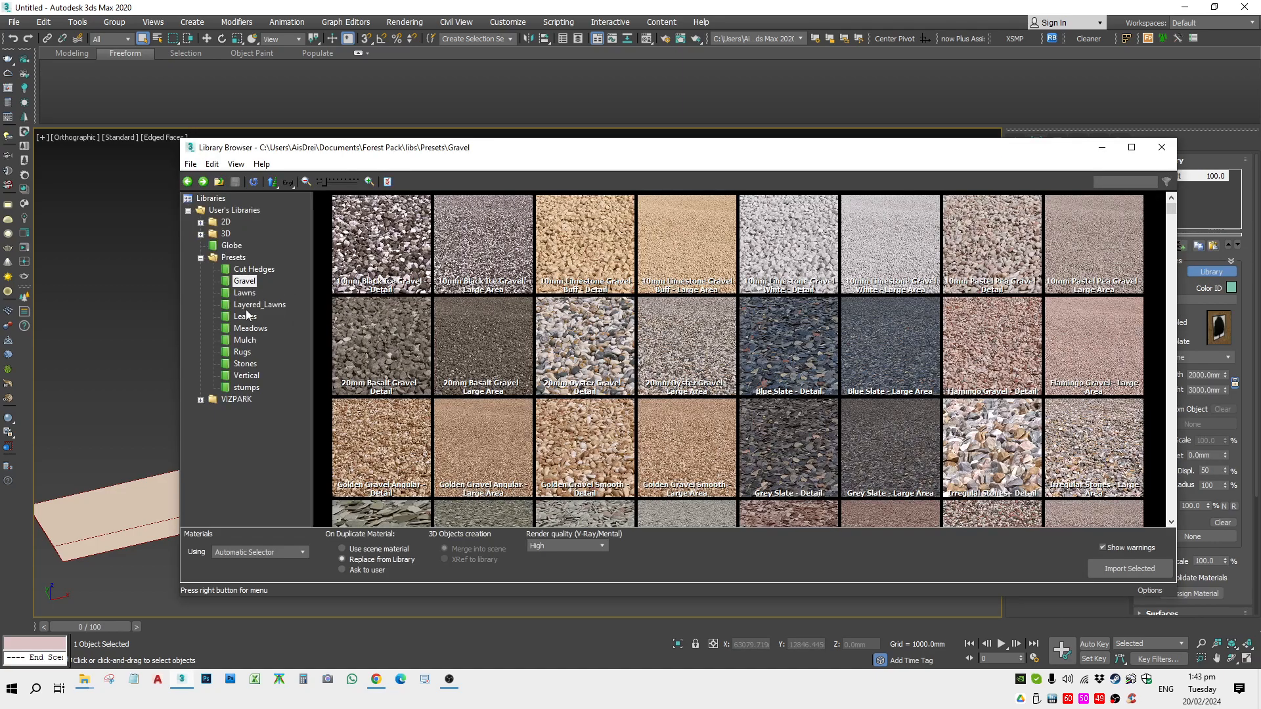
left_click(462, 231)
left_click(1130, 569)
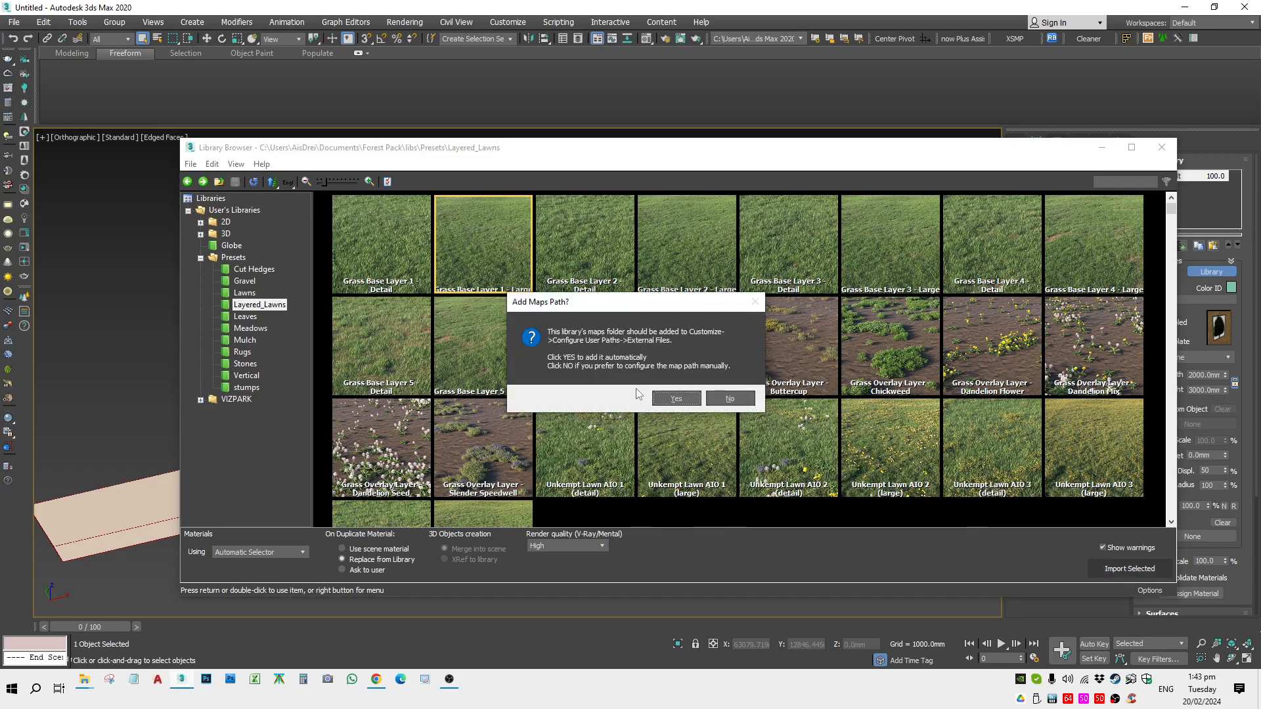
left_click(679, 399)
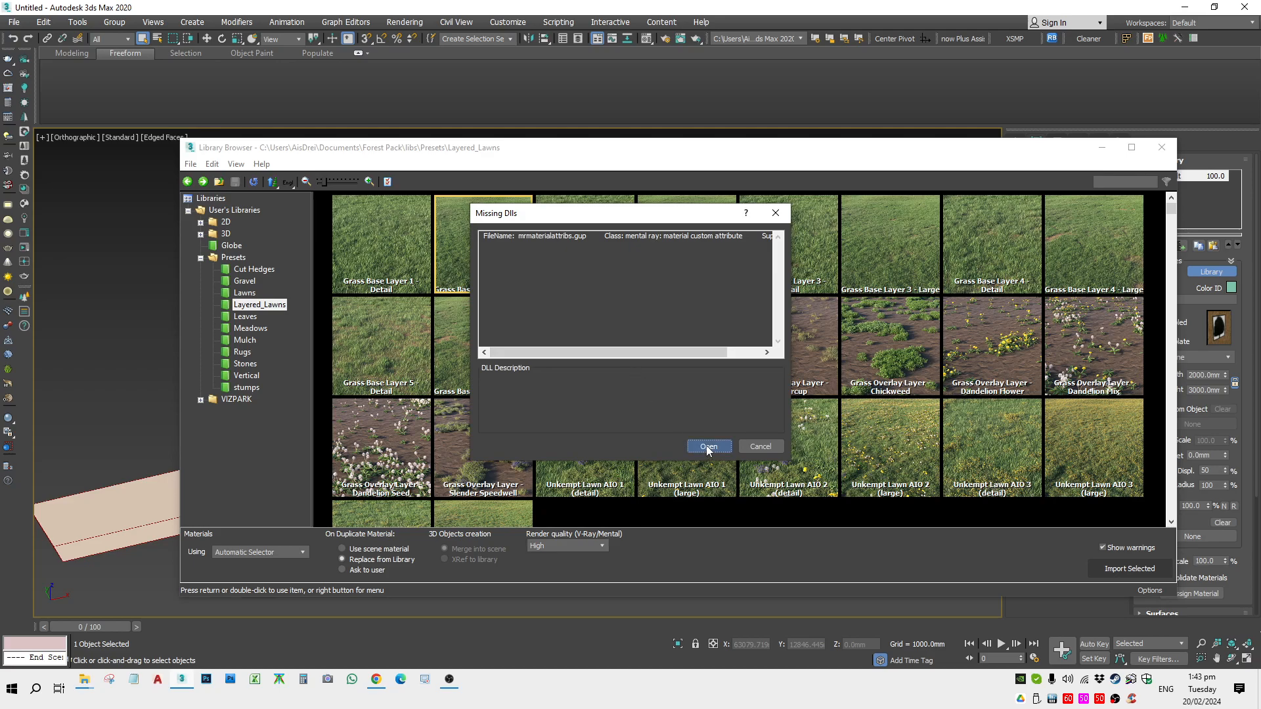
left_click(706, 446)
left_click(710, 449)
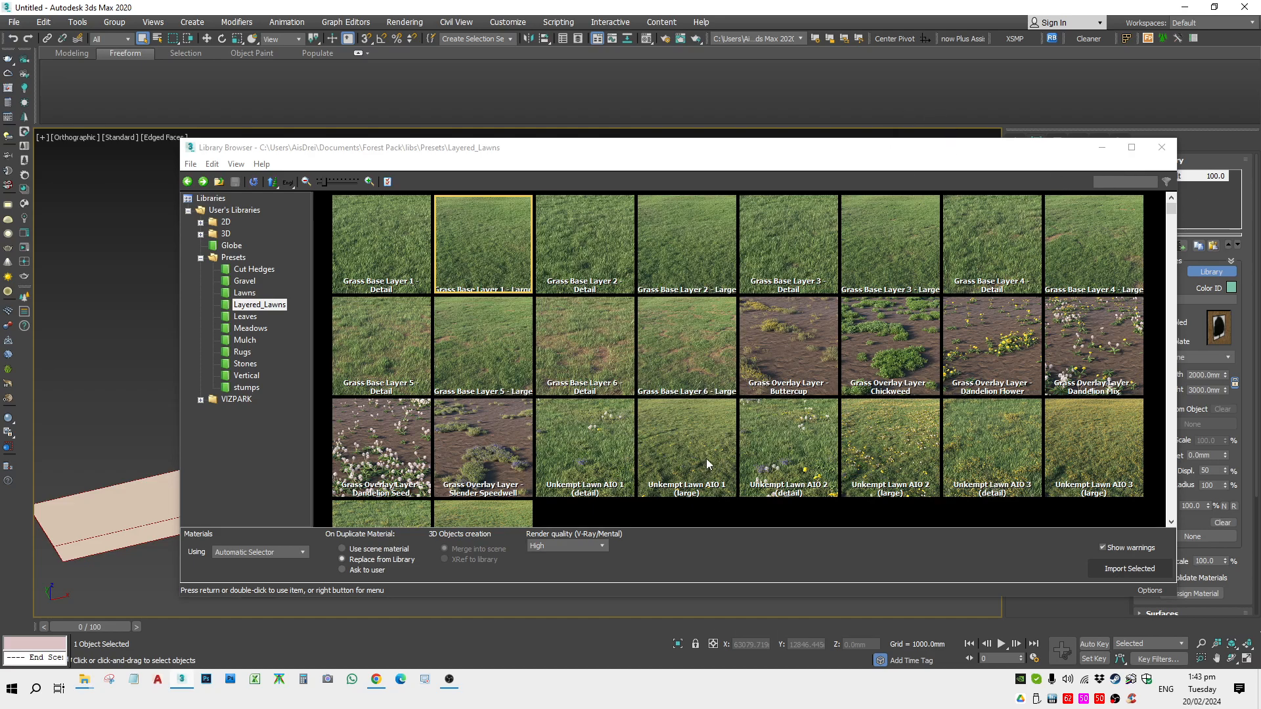
left_click(708, 445)
scroll(484, 330, "up", 5)
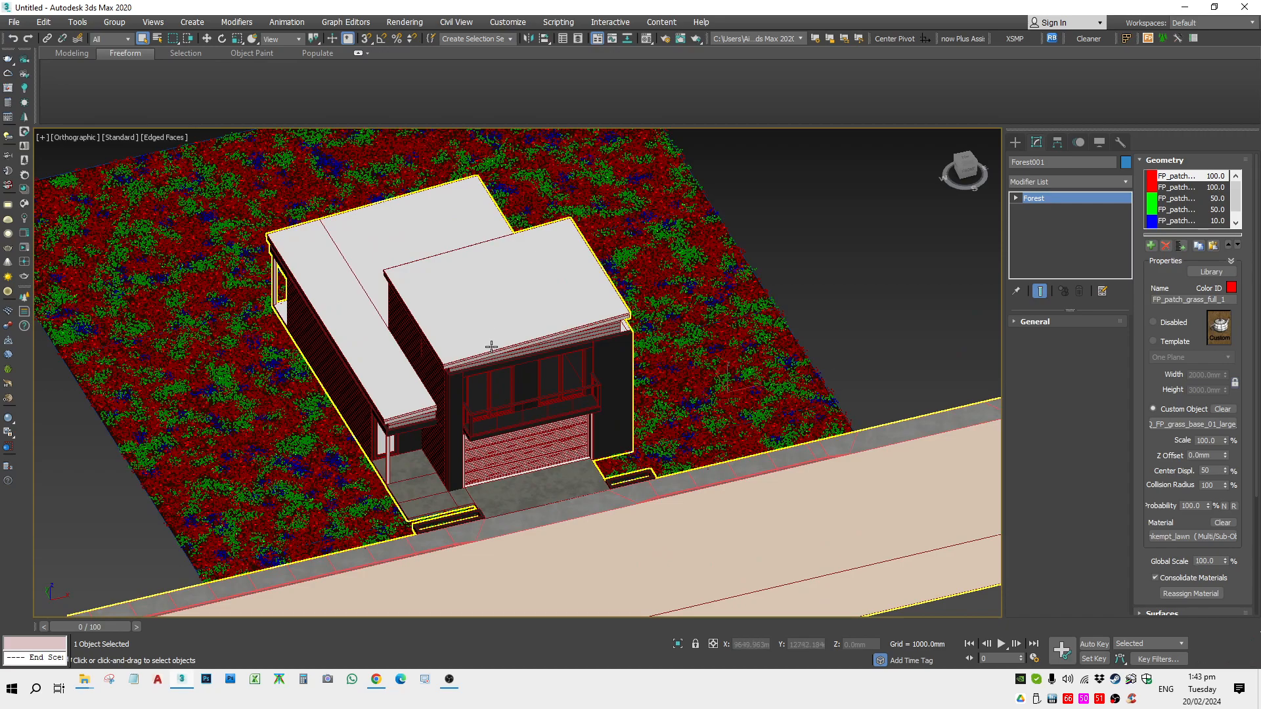
Render the Corona camera view to examine the grass around the house, then stop and close the render
key("c")
left_click(374, 213)
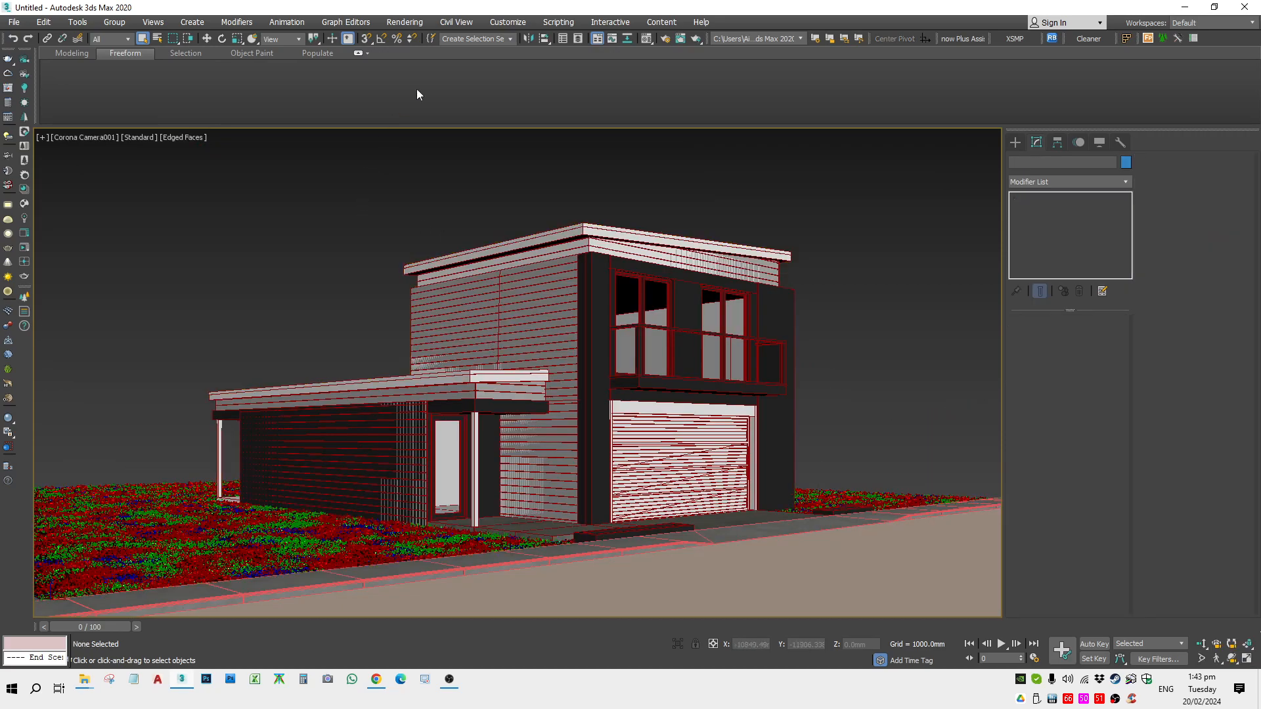
left_click(697, 39)
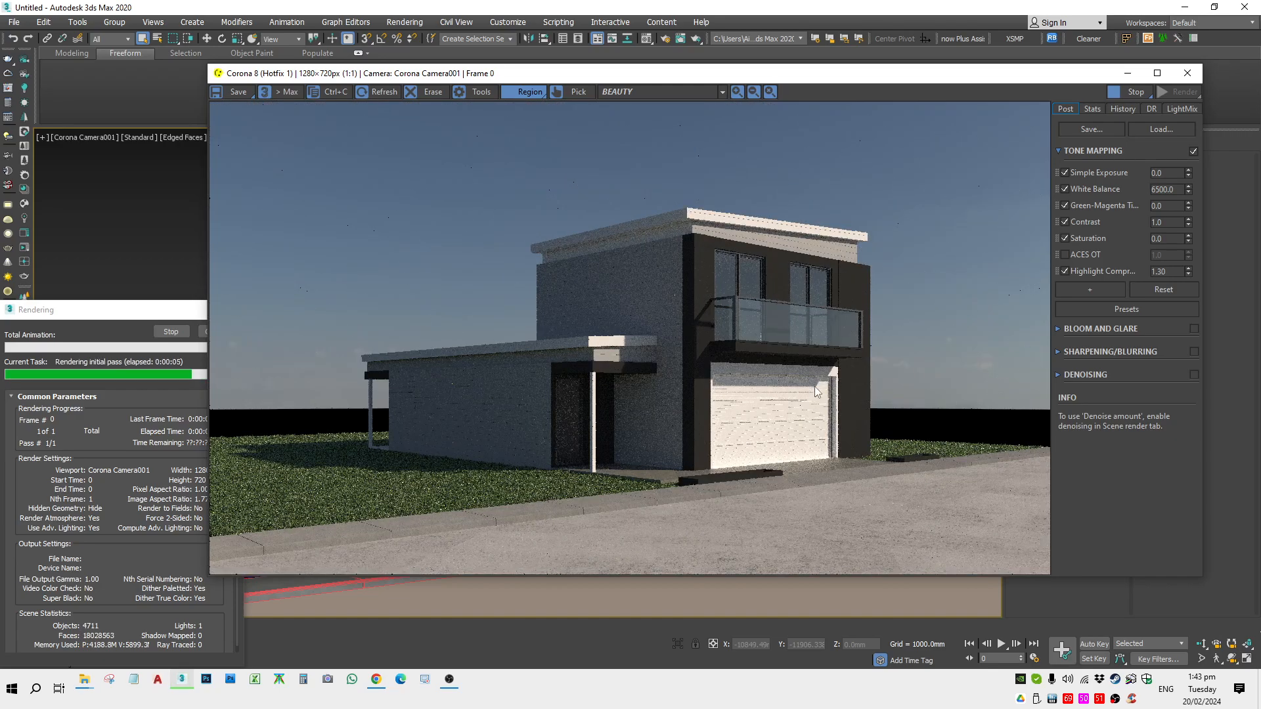
scroll(812, 384, "up", 1)
scroll(857, 385, "down", 1)
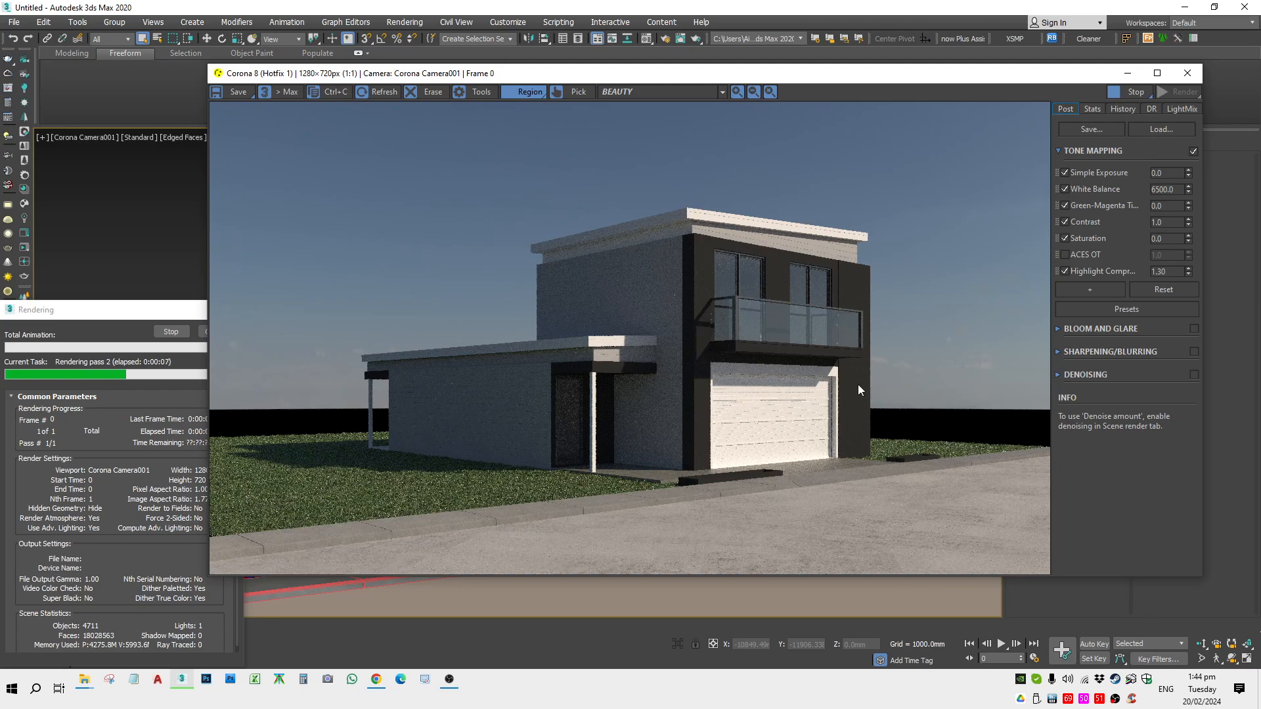
scroll(437, 495, "up", 1)
scroll(439, 492, "down", 1)
scroll(601, 443, "up", 1)
scroll(588, 430, "down", 1)
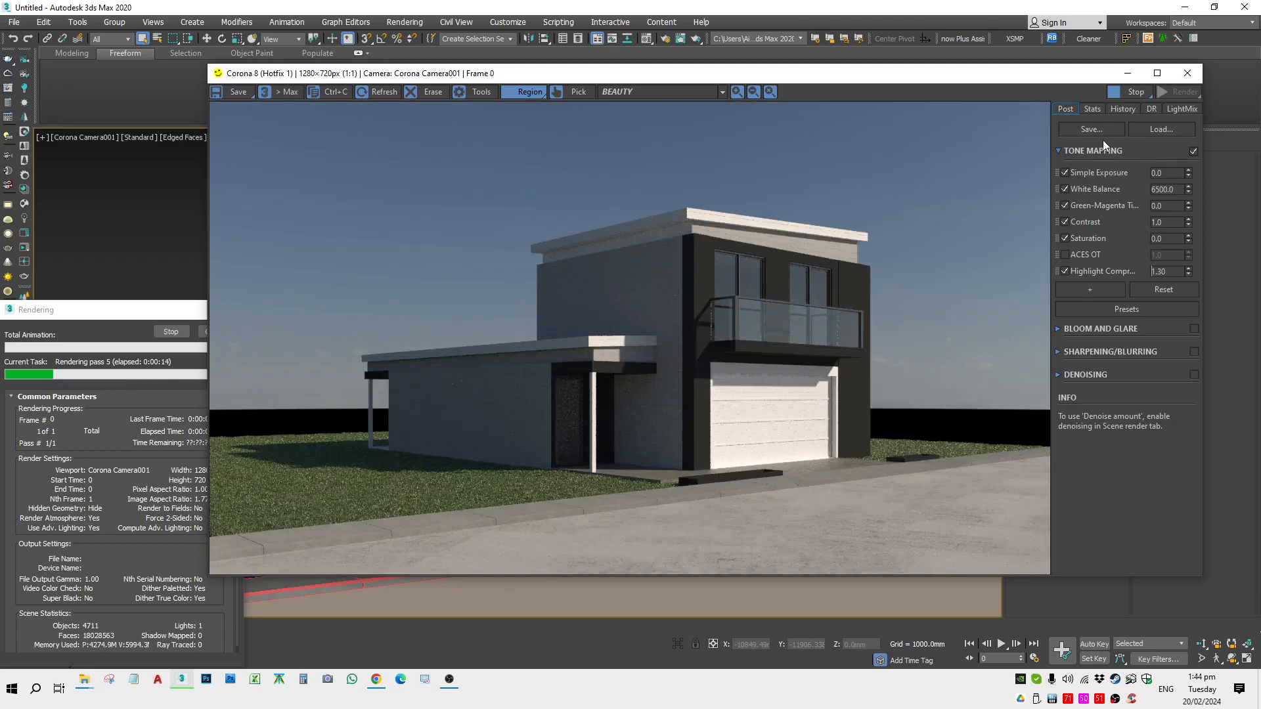
left_click(1131, 94)
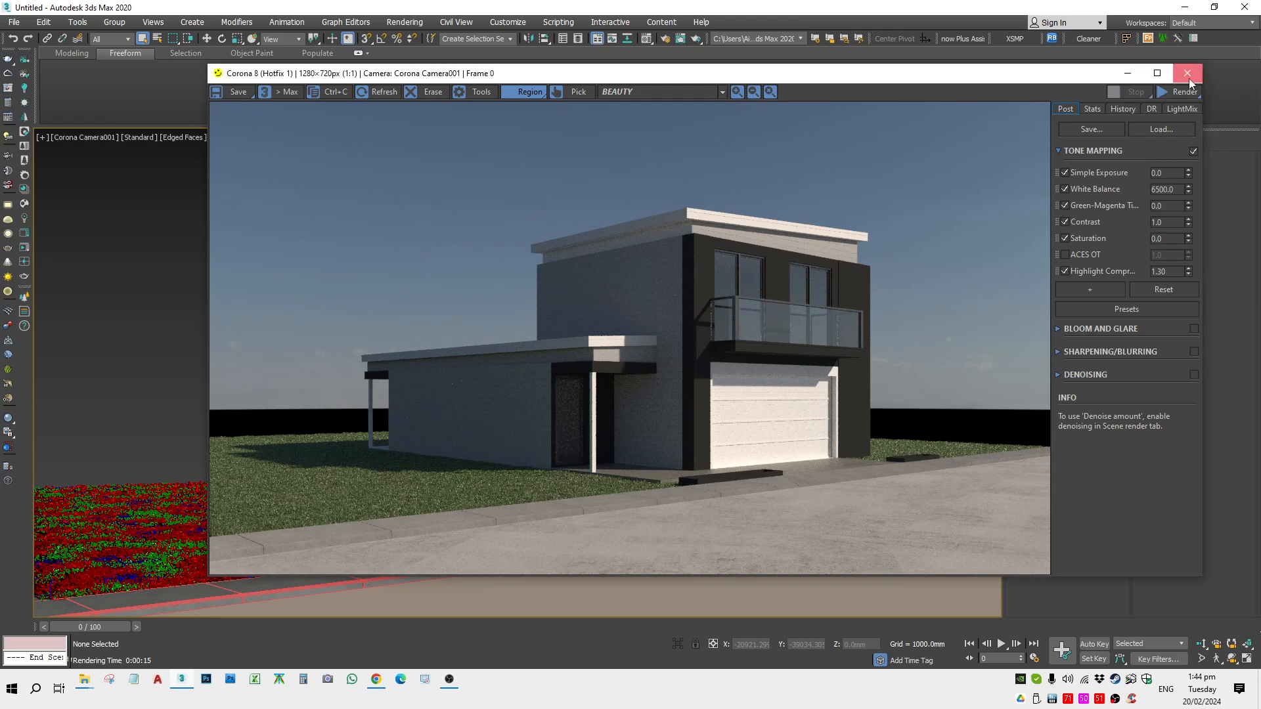
left_click(1187, 73)
Open landscapine 001 from the 0 - MODEL folder inside BB Project for merging into the scene
key("t")
key("z")
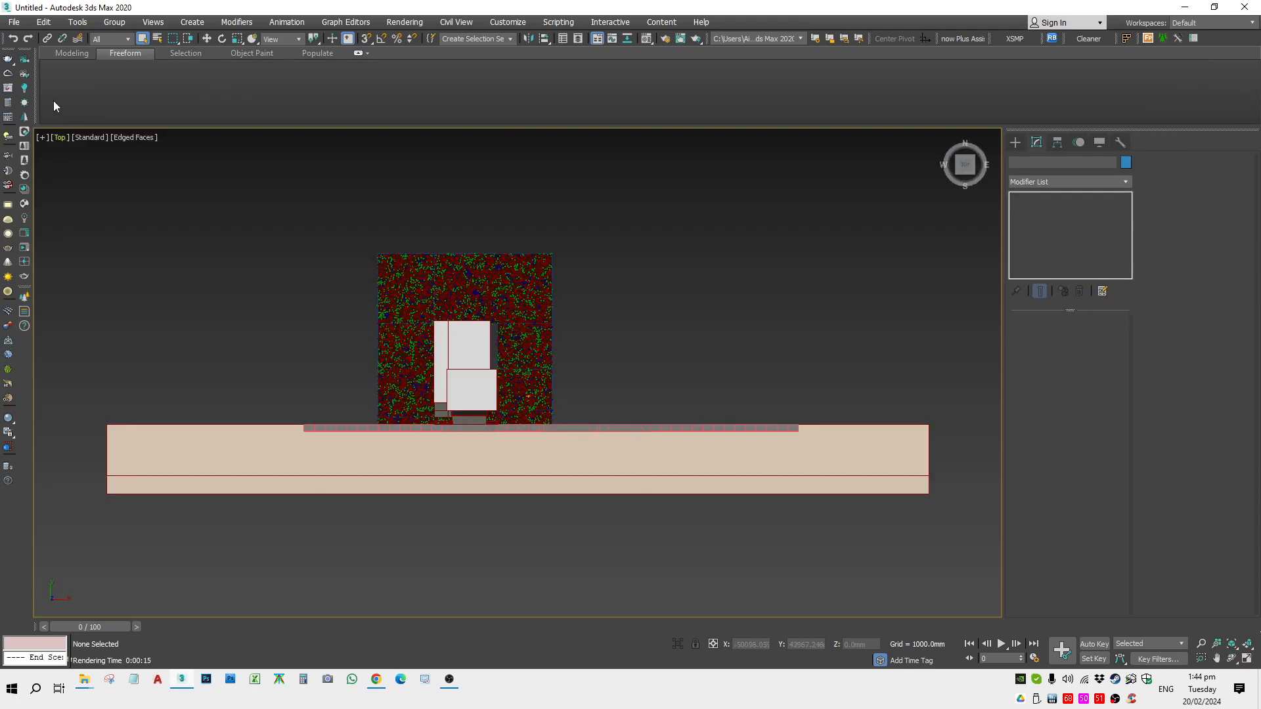
left_click(14, 21)
mouse_move(89, 201)
left_click(176, 219)
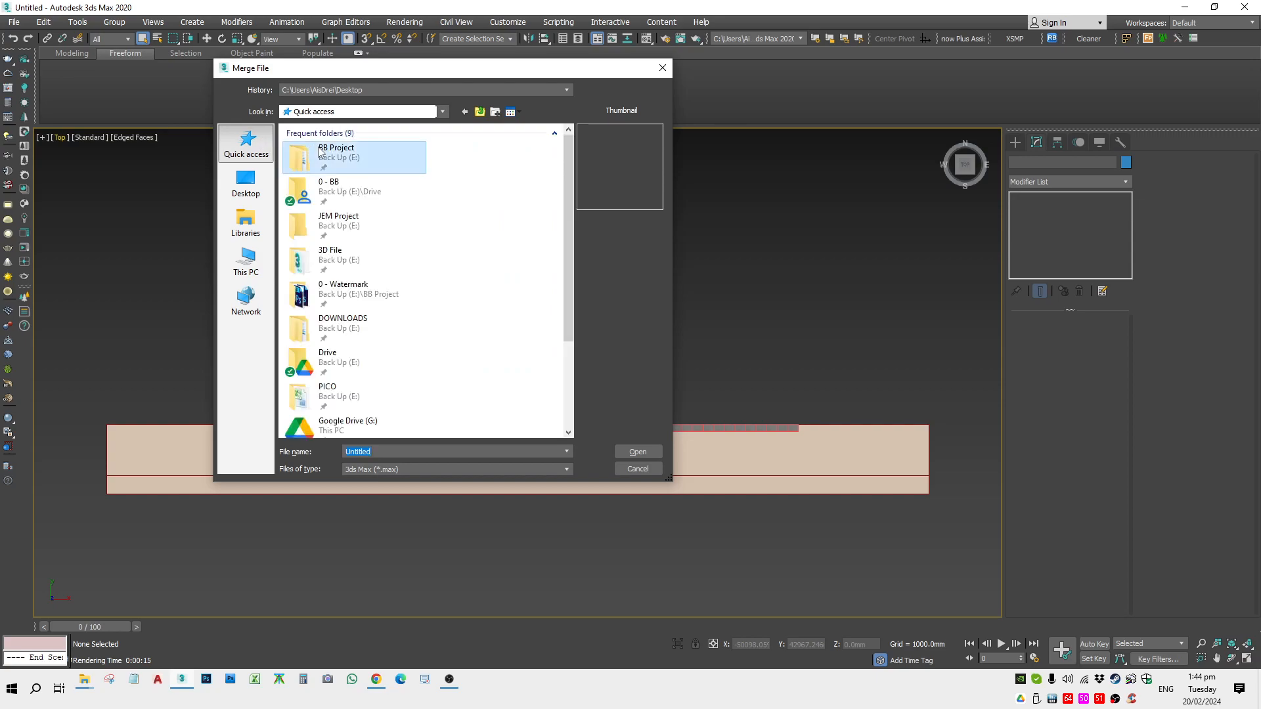
double_click(320, 153)
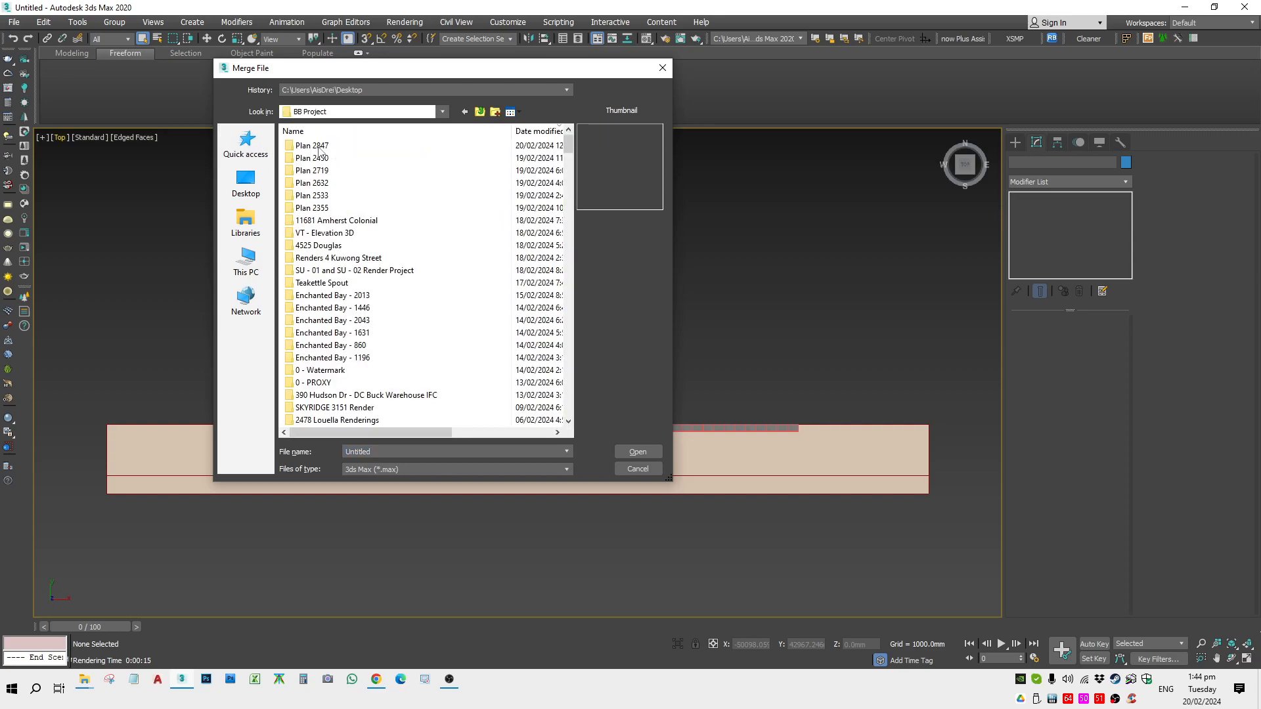
left_click(383, 131)
double_click(334, 171)
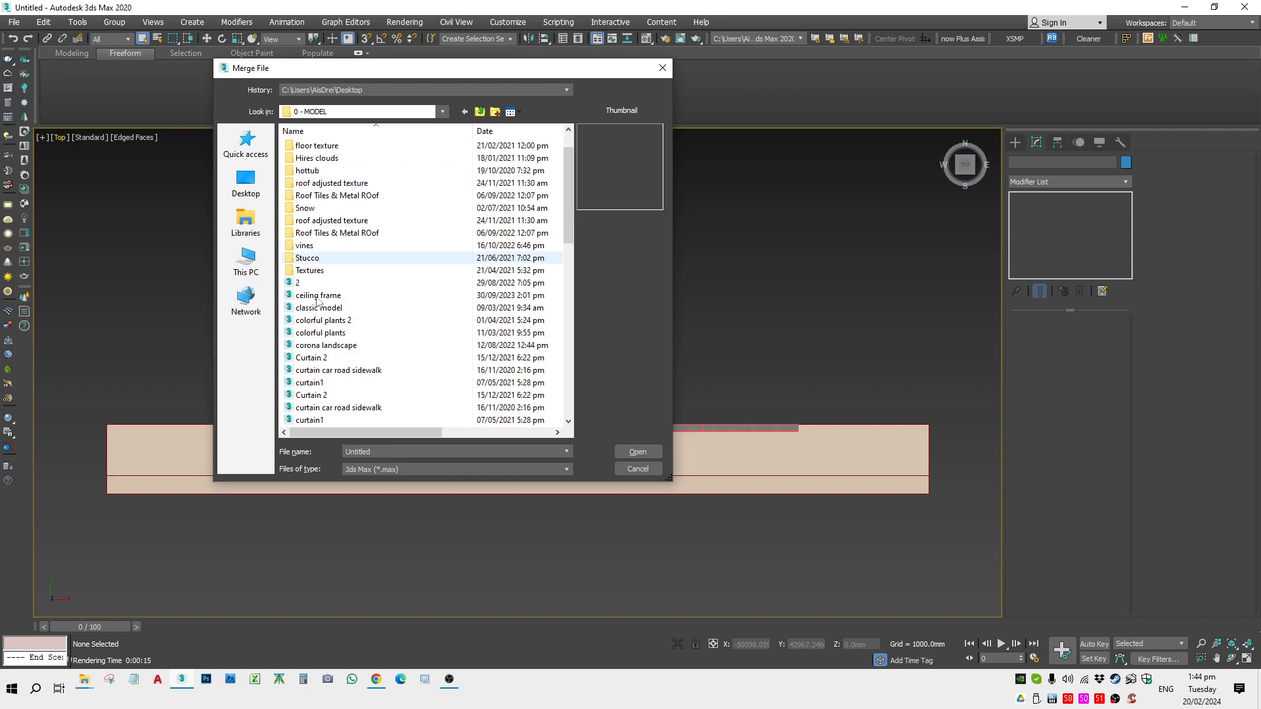
scroll(320, 308, "down", 8)
left_click(325, 358)
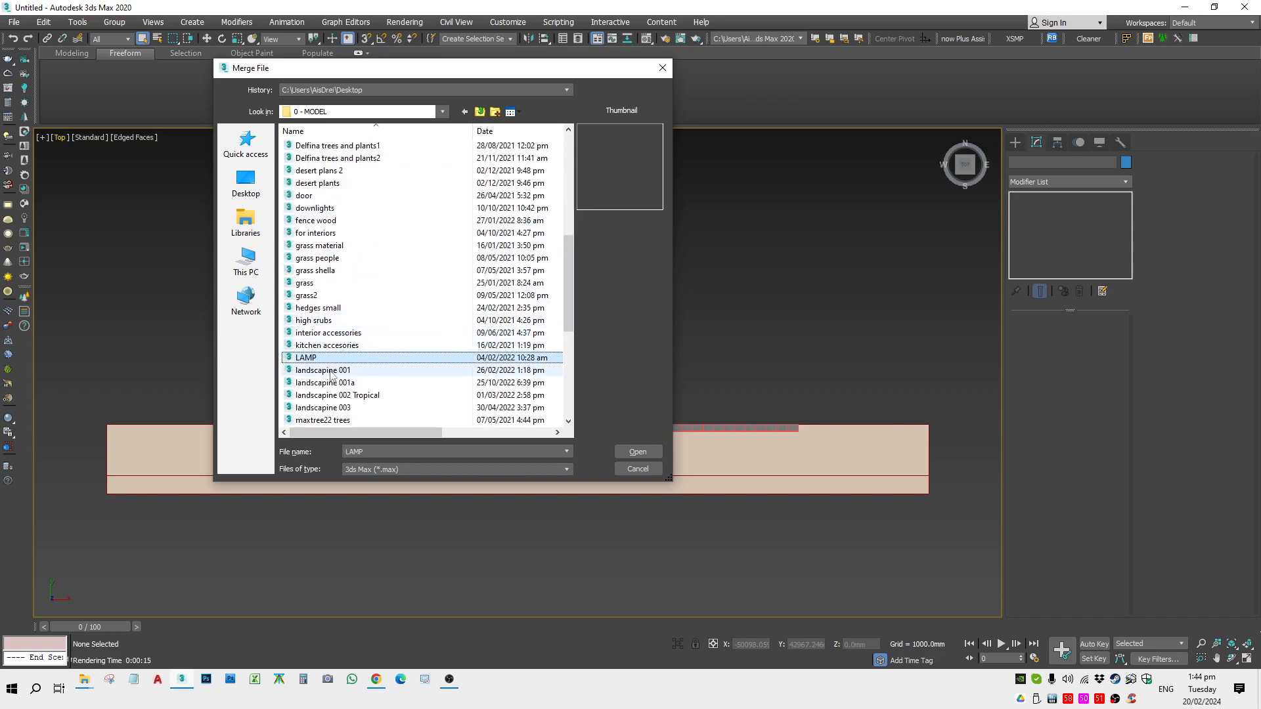
key("Return")
left_click(693, 447)
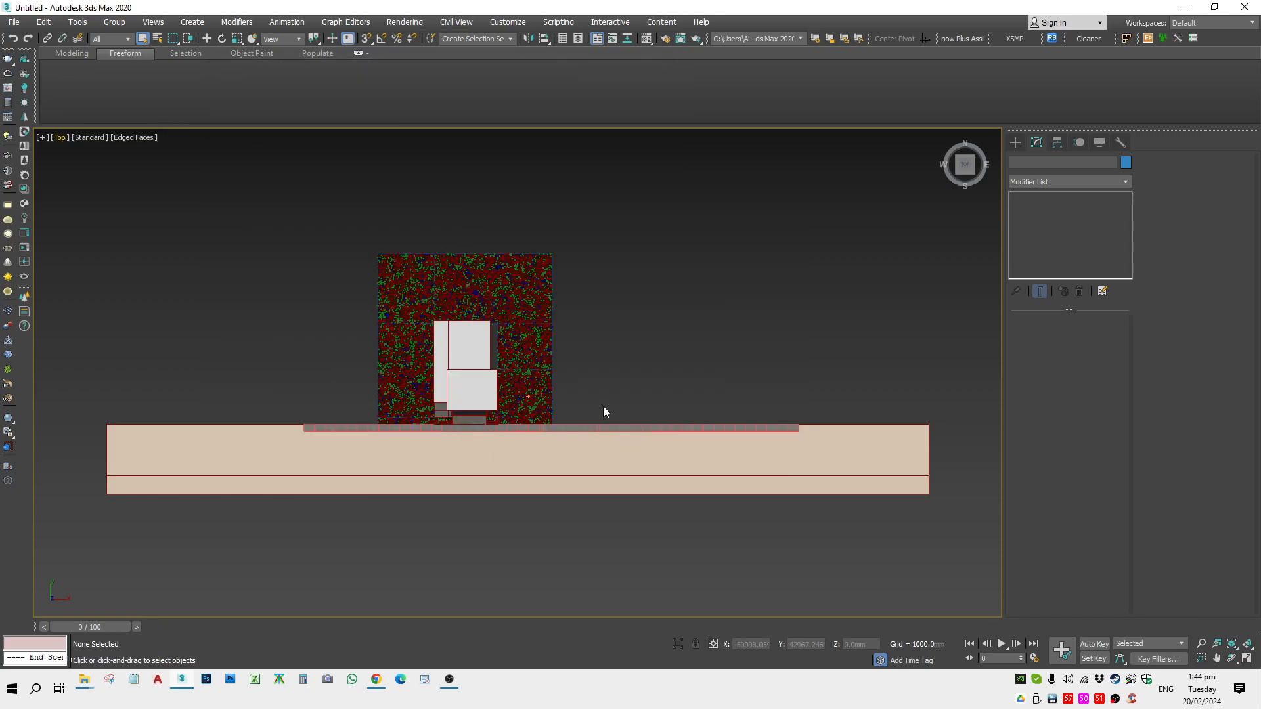
Merge every object of the landscaping file except Group001, Plane002 and Box024
left_click(519, 424)
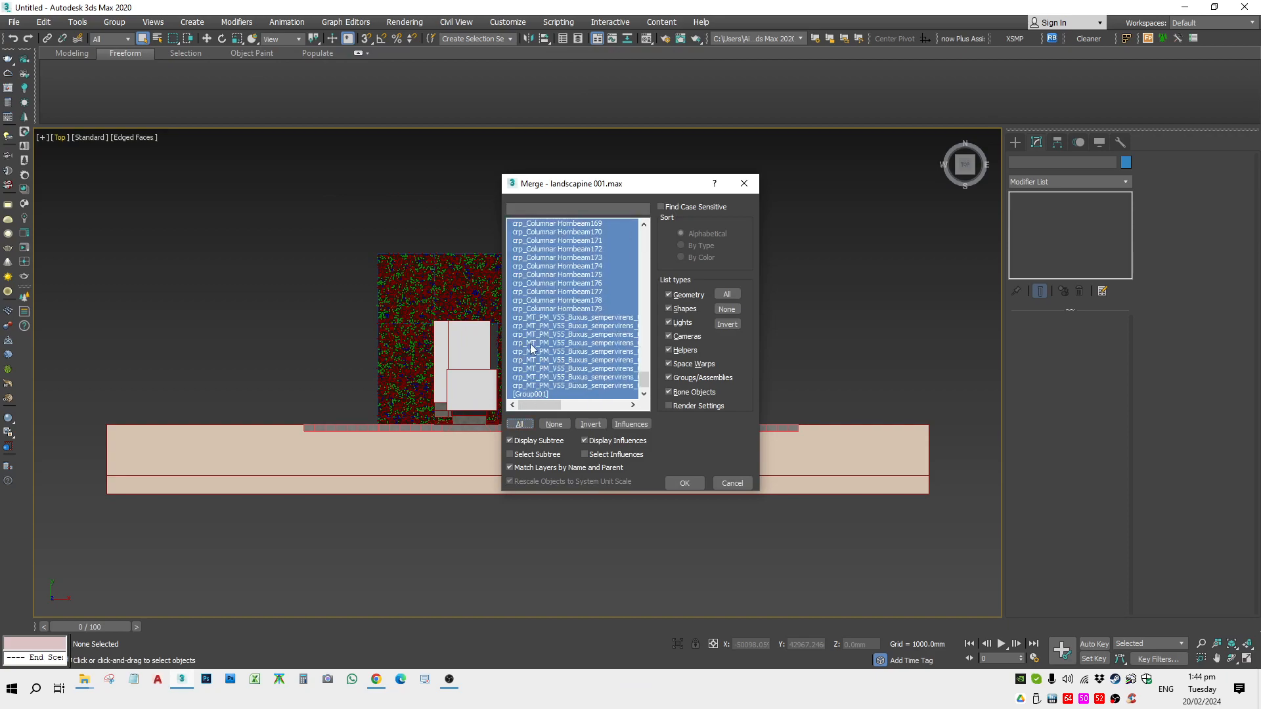
left_click(524, 395, "ctrl")
left_click(643, 394)
left_click(545, 393, "ctrl")
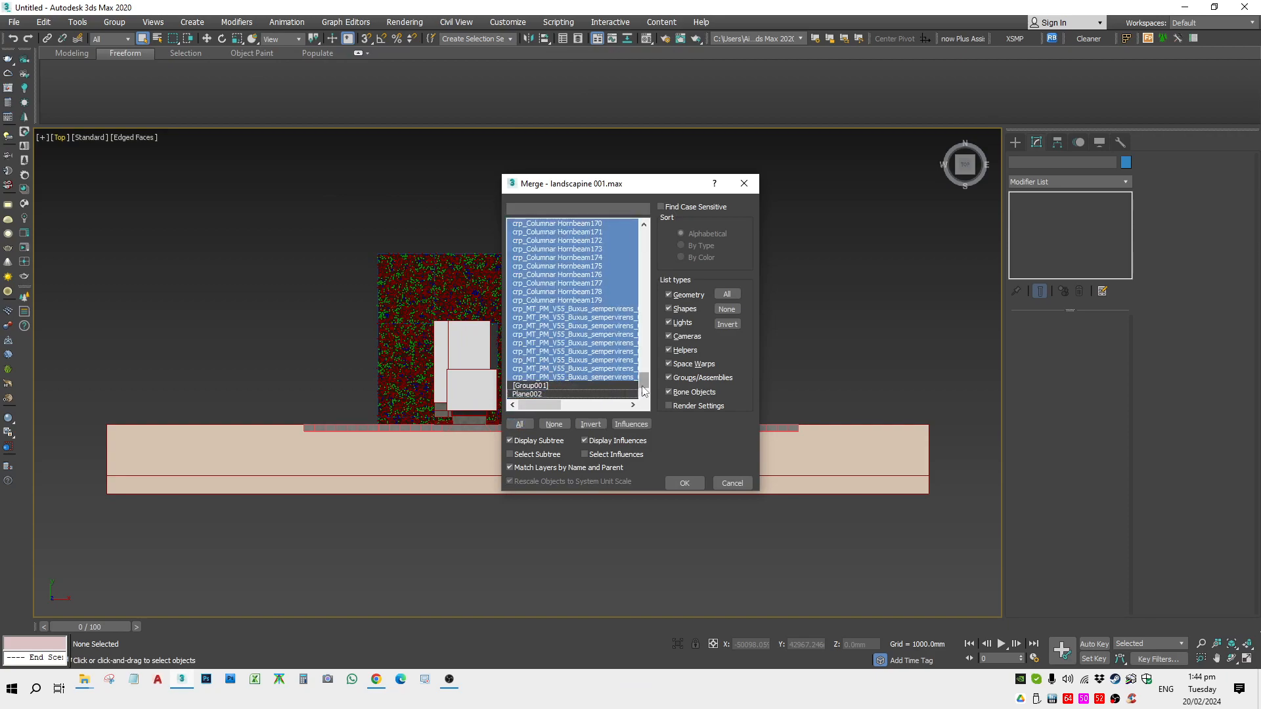
left_click_drag(644, 384, 627, 244)
left_click(523, 292, "ctrl")
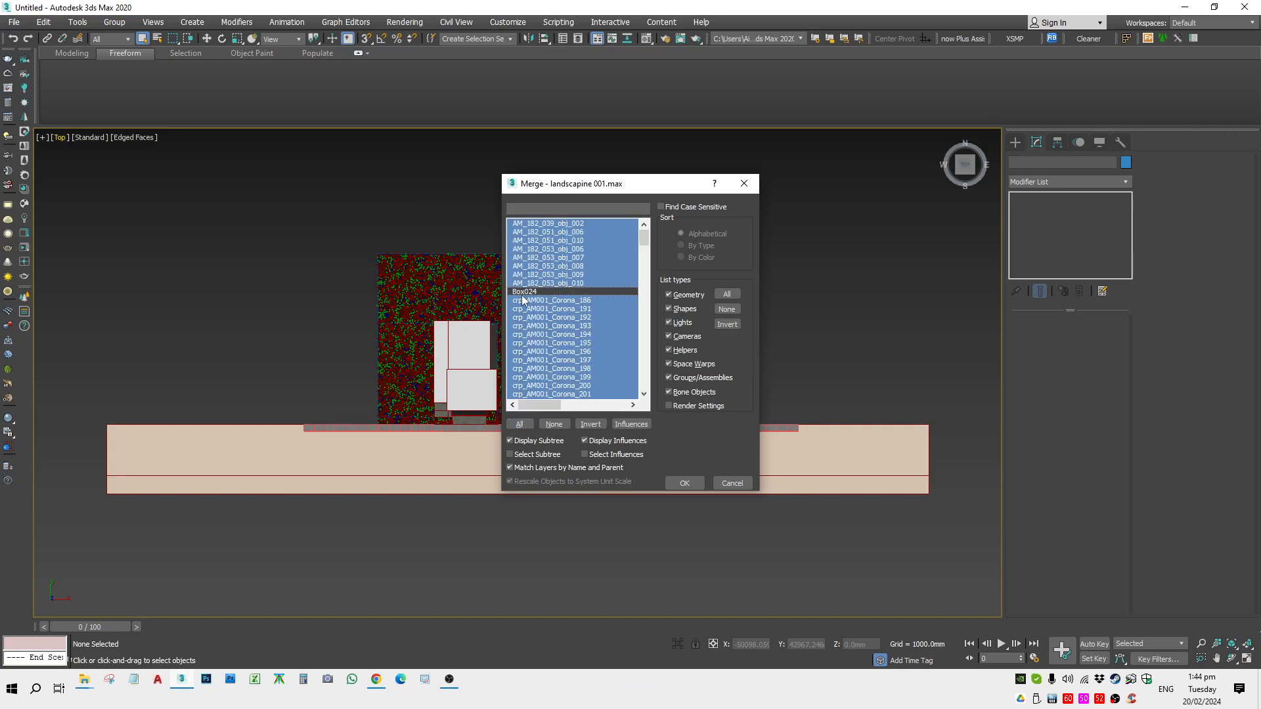
left_click(685, 482)
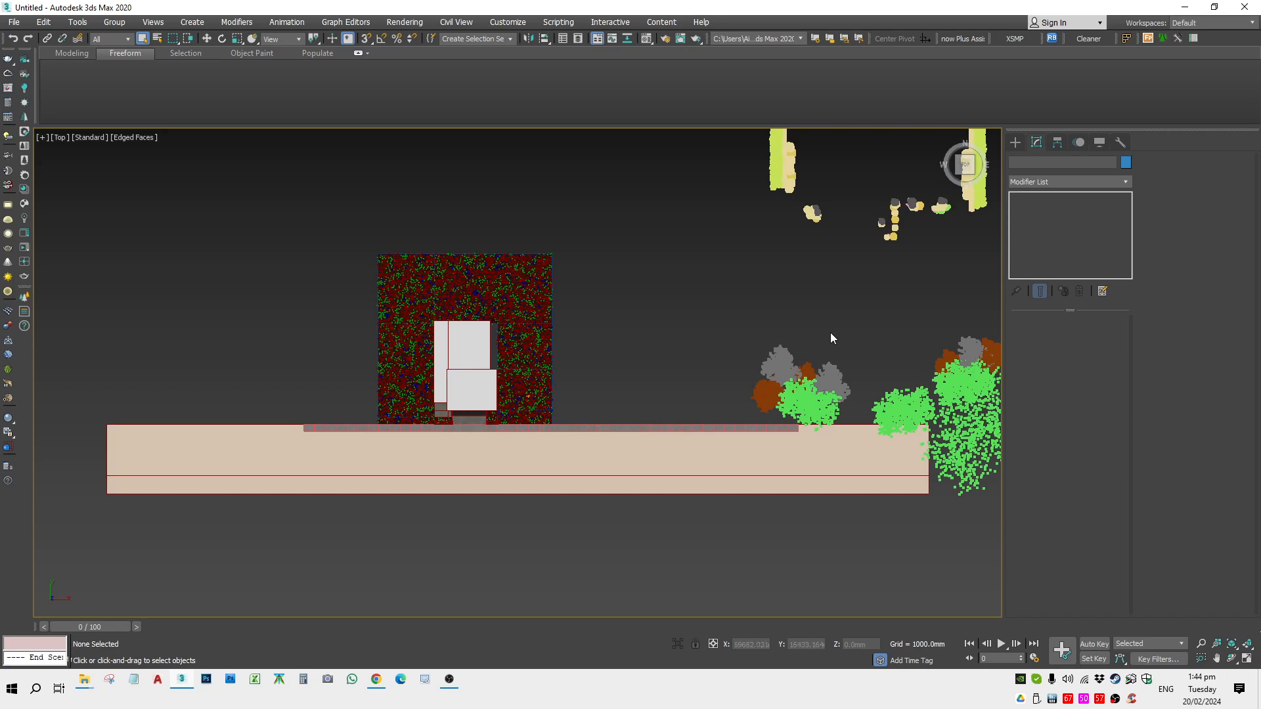
Select one hornbeam hedge with its low shrubs from the merged plants and move it to the grass lot's east edge
scroll(830, 332, "down", 4)
middle_click_drag(829, 333, 631, 389)
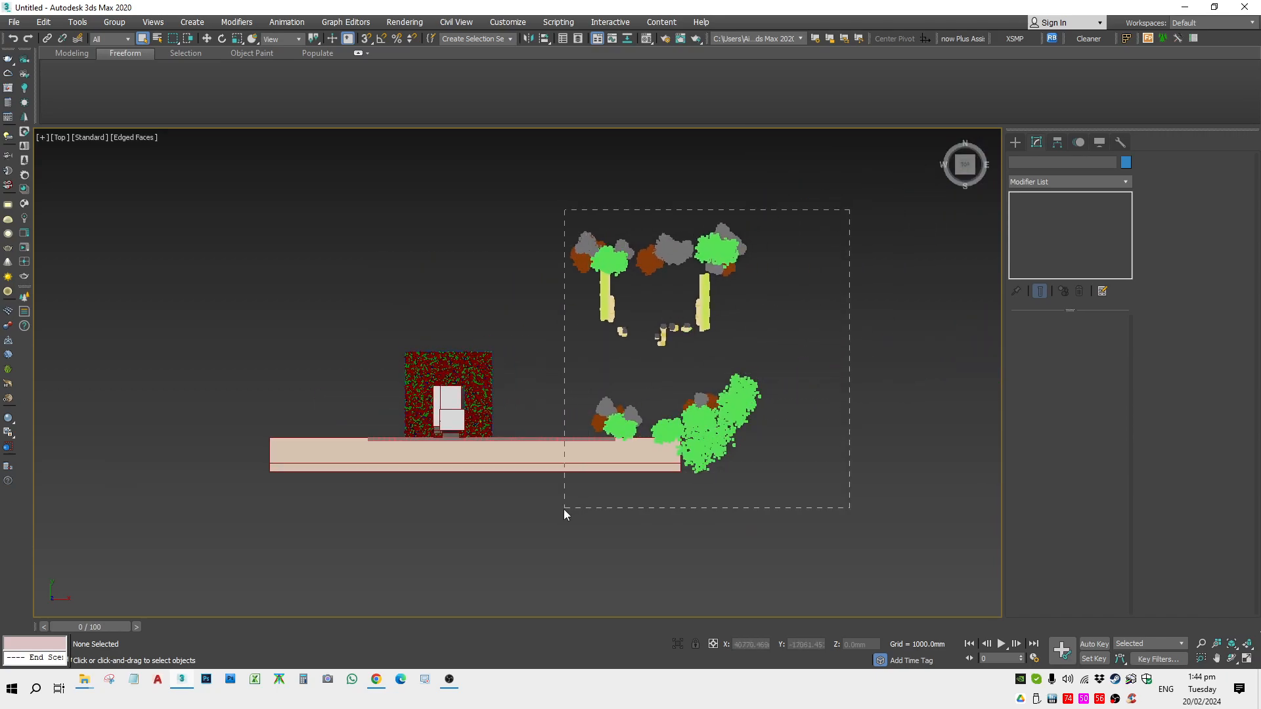
left_click_drag(567, 510, 567, 509)
scroll(680, 332, "up", 4)
key("w")
middle_click_drag(645, 286, 753, 245)
left_click(832, 190)
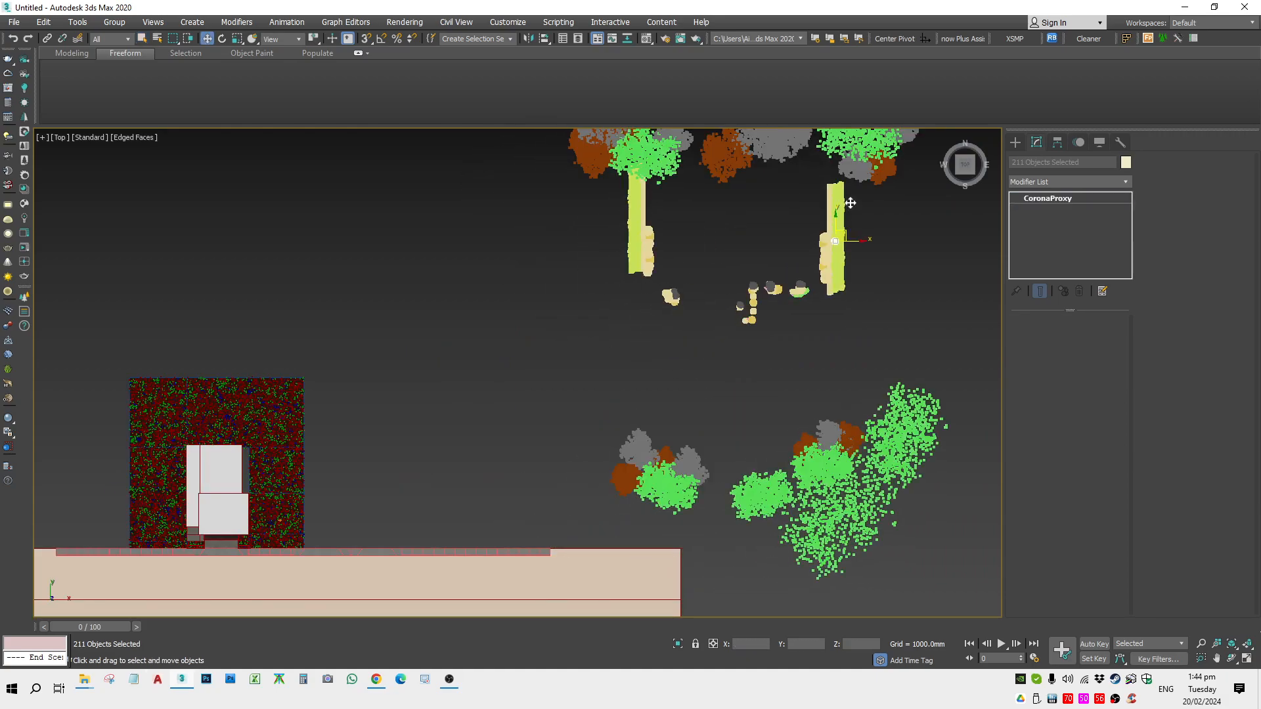
key("ctrl+Page_Down")
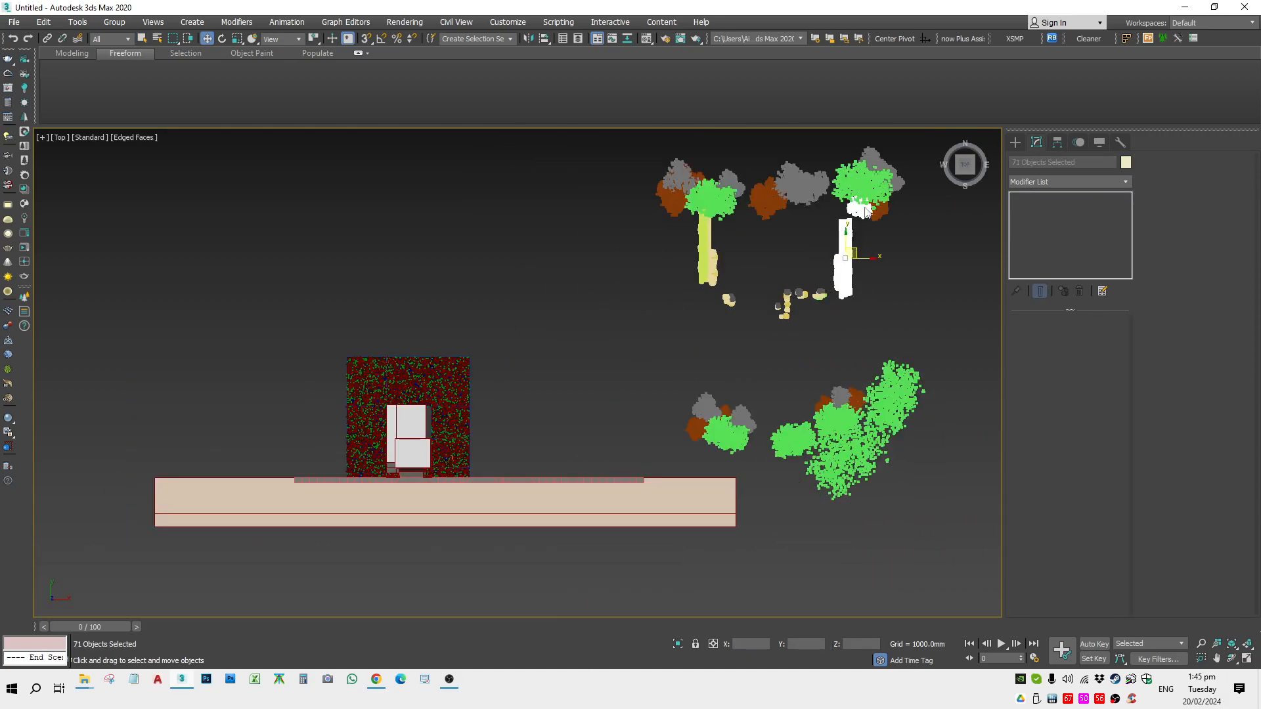
scroll(900, 203, "up", 2)
scroll(787, 250, "down", 5)
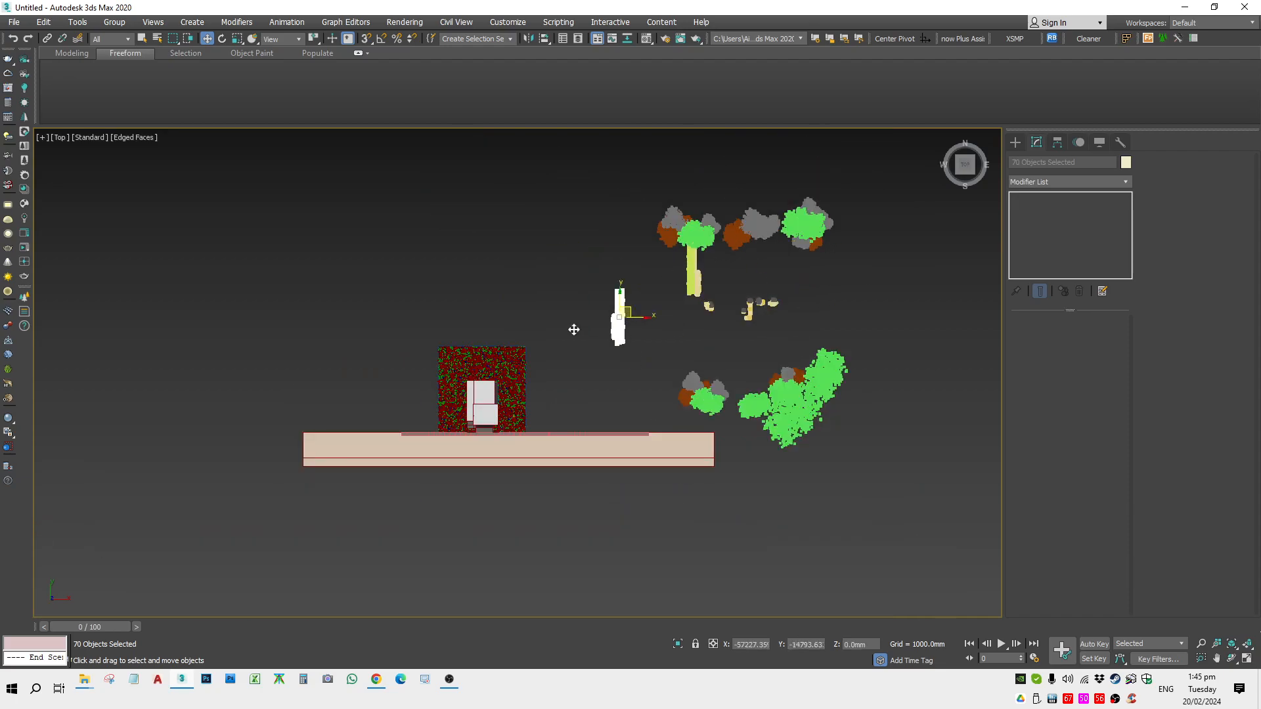
scroll(520, 425, "up", 6)
left_click_drag(534, 352, 556, 297)
key("c")
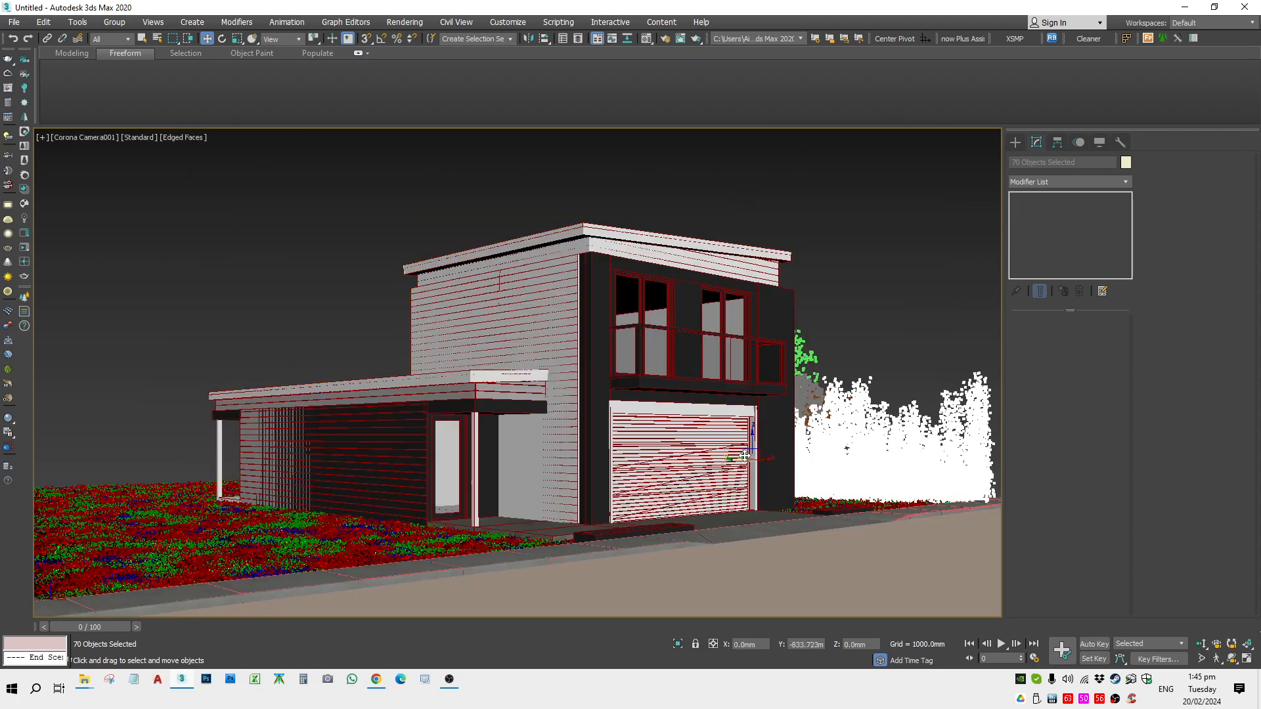
Fine-tune the position of the hedge and shrubs beside the house, checking it in the Corona camera view
key("t")
scroll(734, 455, "down", 5)
scroll(660, 441, "up", 5)
left_click_drag(650, 380, 679, 354)
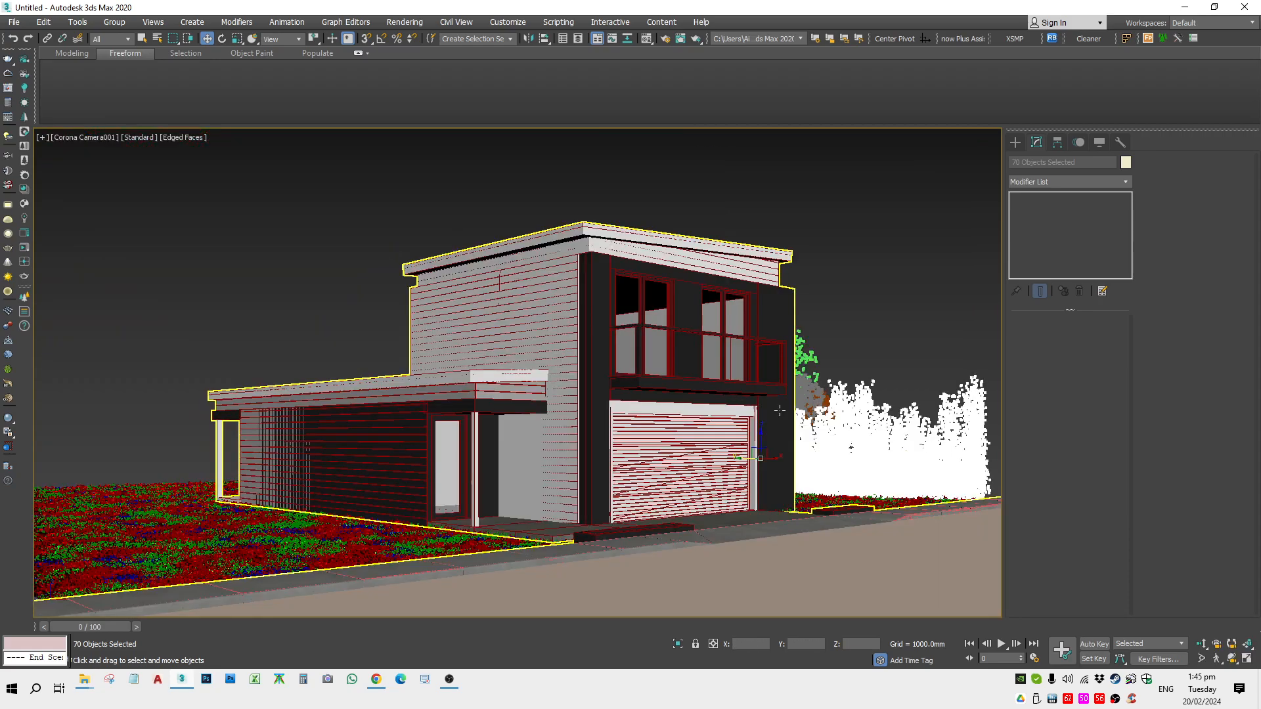
key("c")
key("F3")
left_click(889, 320)
key("F3")
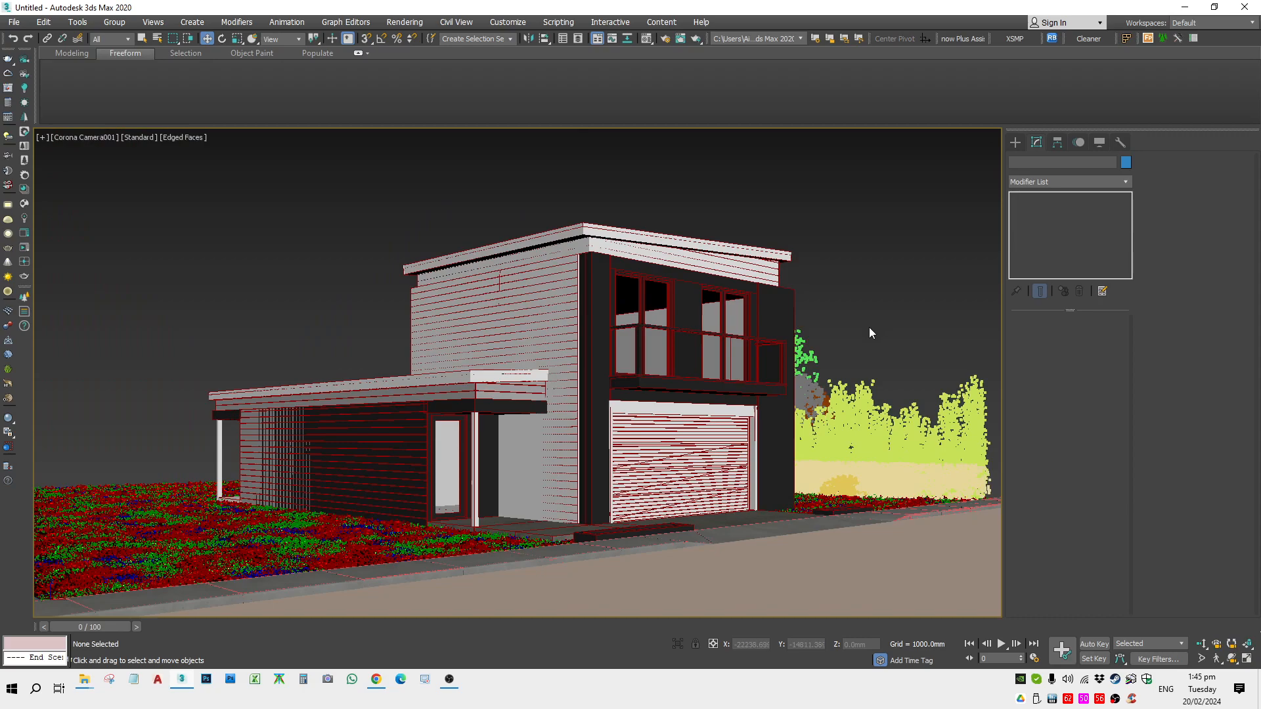
Place one instance of a columnar hornbeam at the hedge's street end
left_click(959, 461)
key("t")
scroll(631, 427, "down", 2)
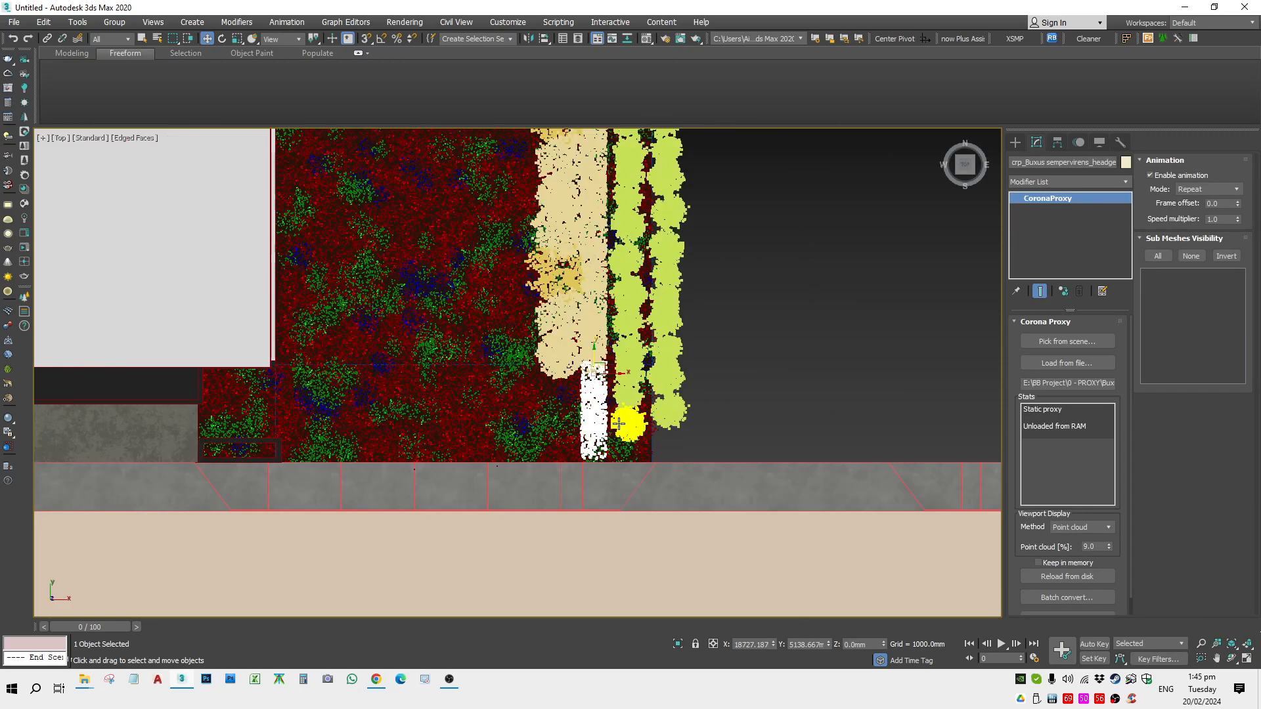
left_click(673, 406)
left_click_drag(677, 400, 642, 430, "shift")
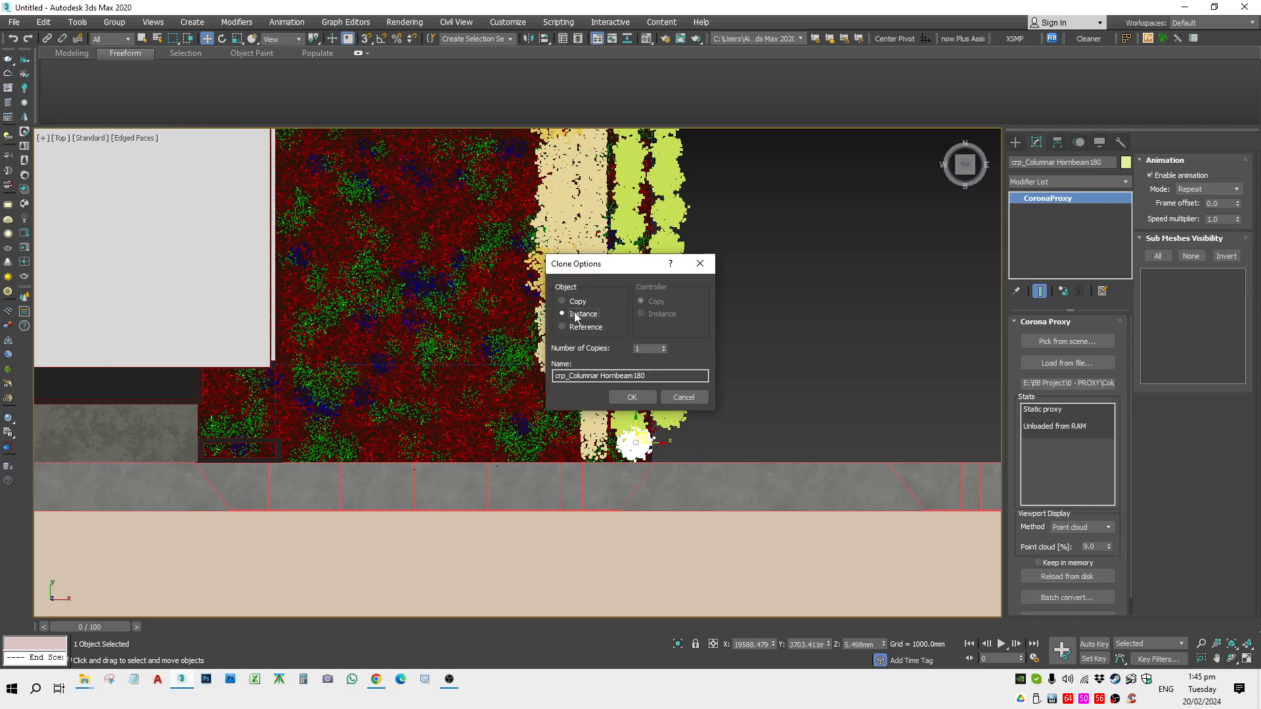
left_click(631, 397)
Clone the eight low shrubs in front of the hedge and extend their row to the sidewalk
scroll(598, 394, "down", 2)
left_click(597, 247)
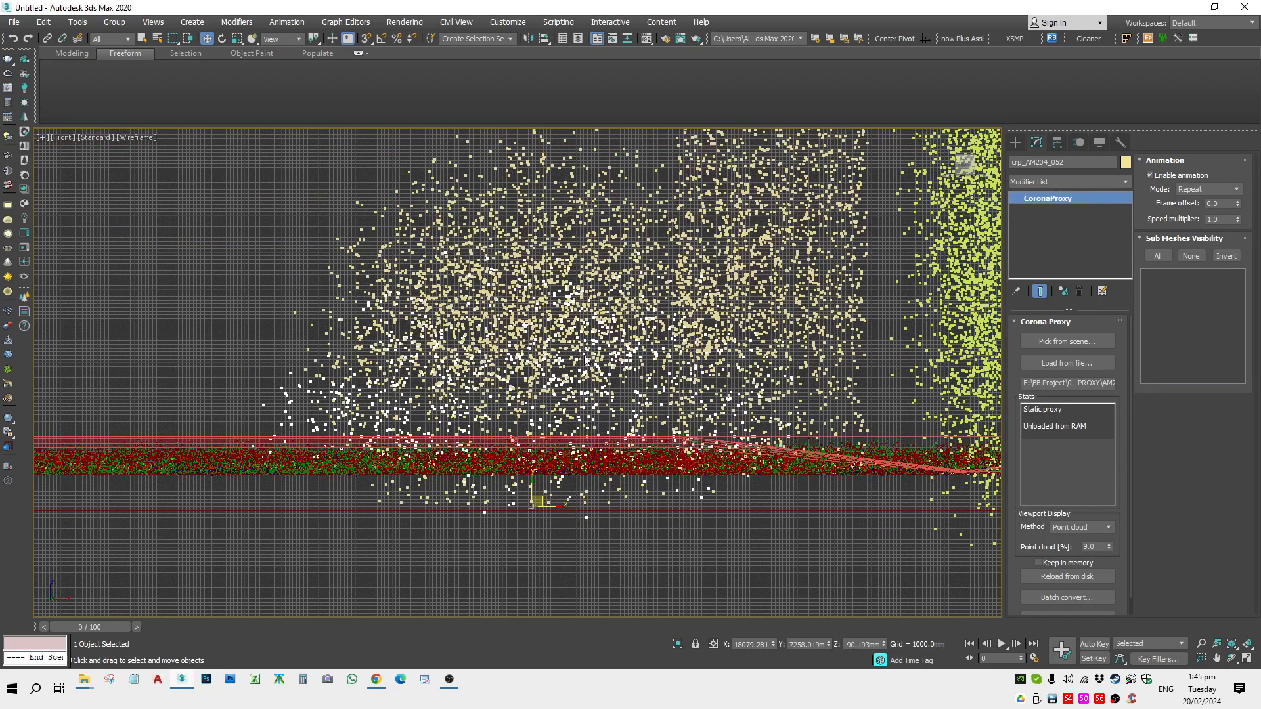
key("f")
left_click(558, 310)
key("t")
scroll(577, 338, "down", 2)
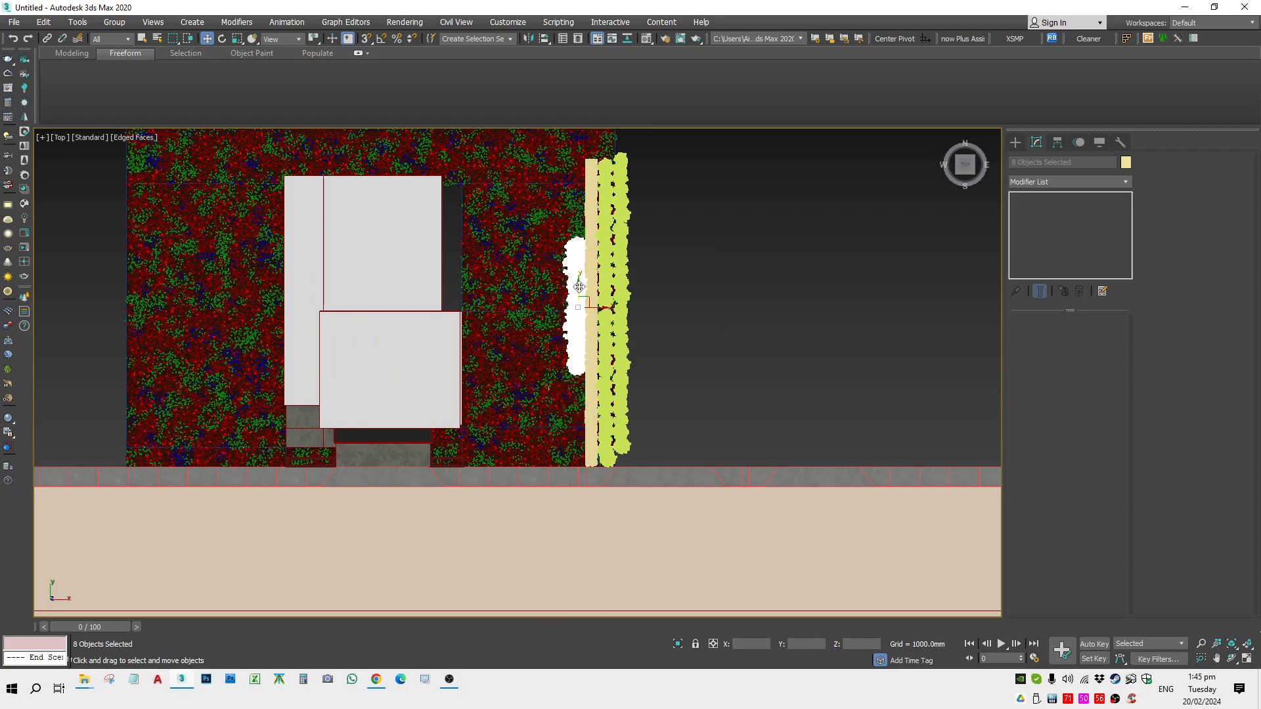
left_click_drag(578, 287, 574, 376)
left_click(635, 398)
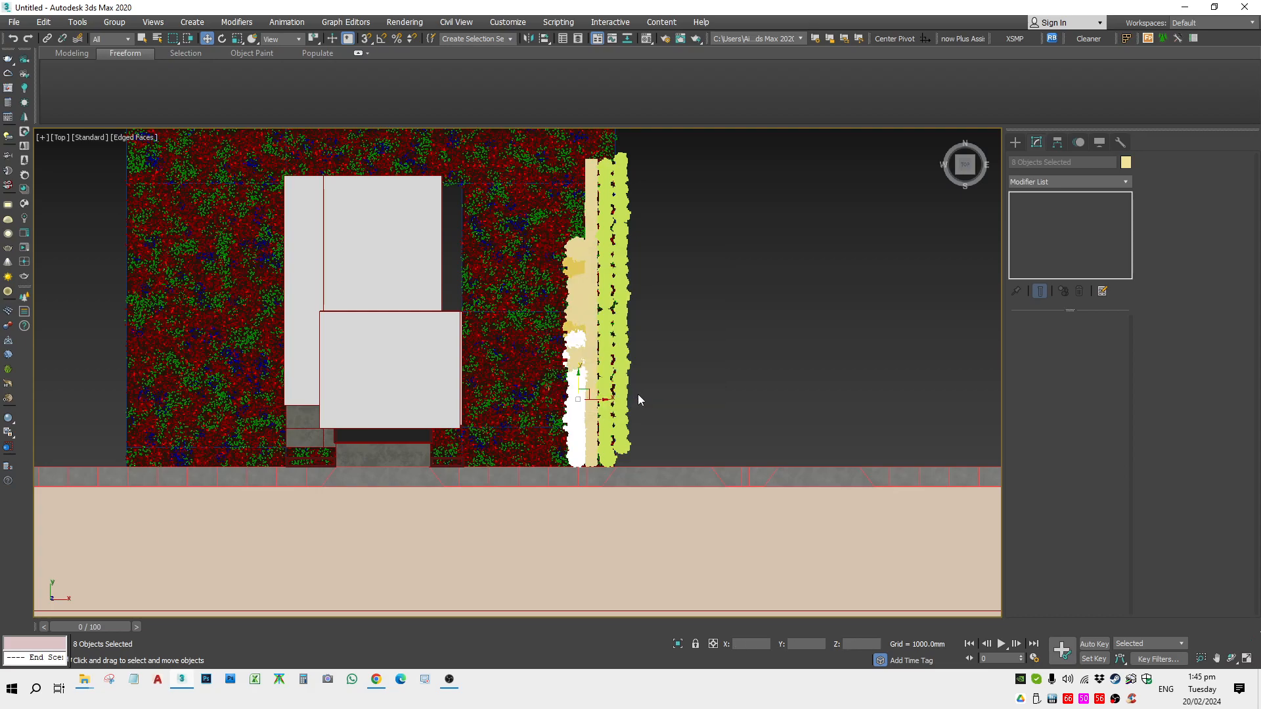
Close the hedge's street end with a cloned boxwood section turned parallel to the sidewalk, and move the cloned hornbeam behind it
key("c")
left_click(891, 353)
key("F3")
key("F3")
left_click(961, 475)
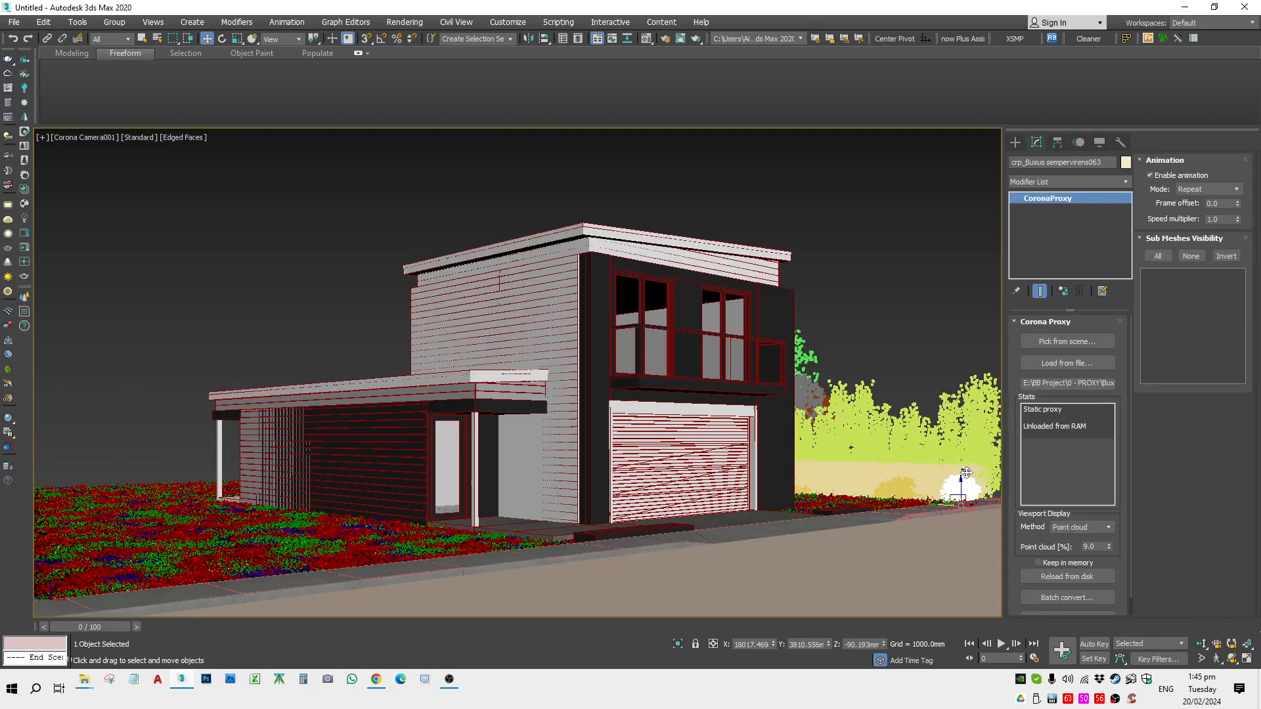
key("t")
scroll(703, 445, "down", 3)
mouse_move(671, 377)
left_mouse_down("shift")
mouse_move(762, 383)
mouse_move(807, 421)
mouse_move(353, 54)
left_mouse_up("shift")
left_click(631, 397)
key("e")
mouse_move(782, 399)
left_mouse_down()
mouse_move(797, 413)
mouse_move(766, 439)
left_mouse_up()
key("w")
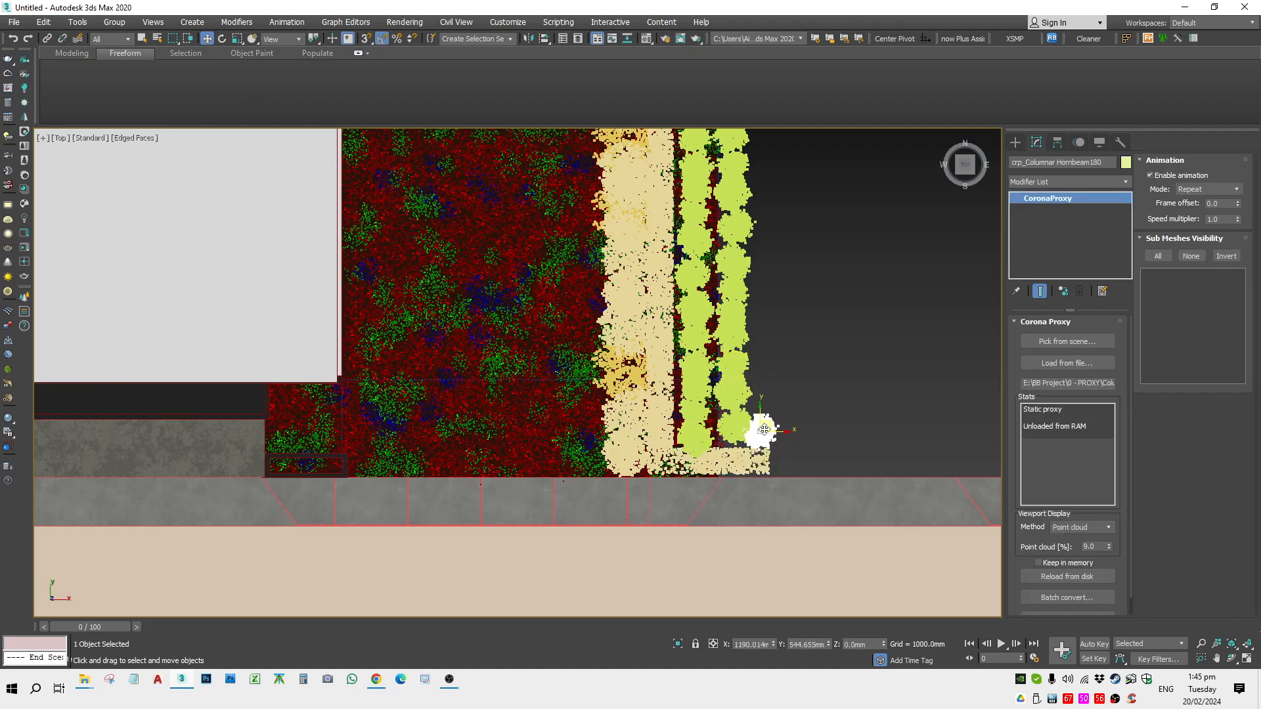
Examine the completed hedge and the remaining merged trees in the camera, top and front views
key("c")
left_click(900, 264)
key("t")
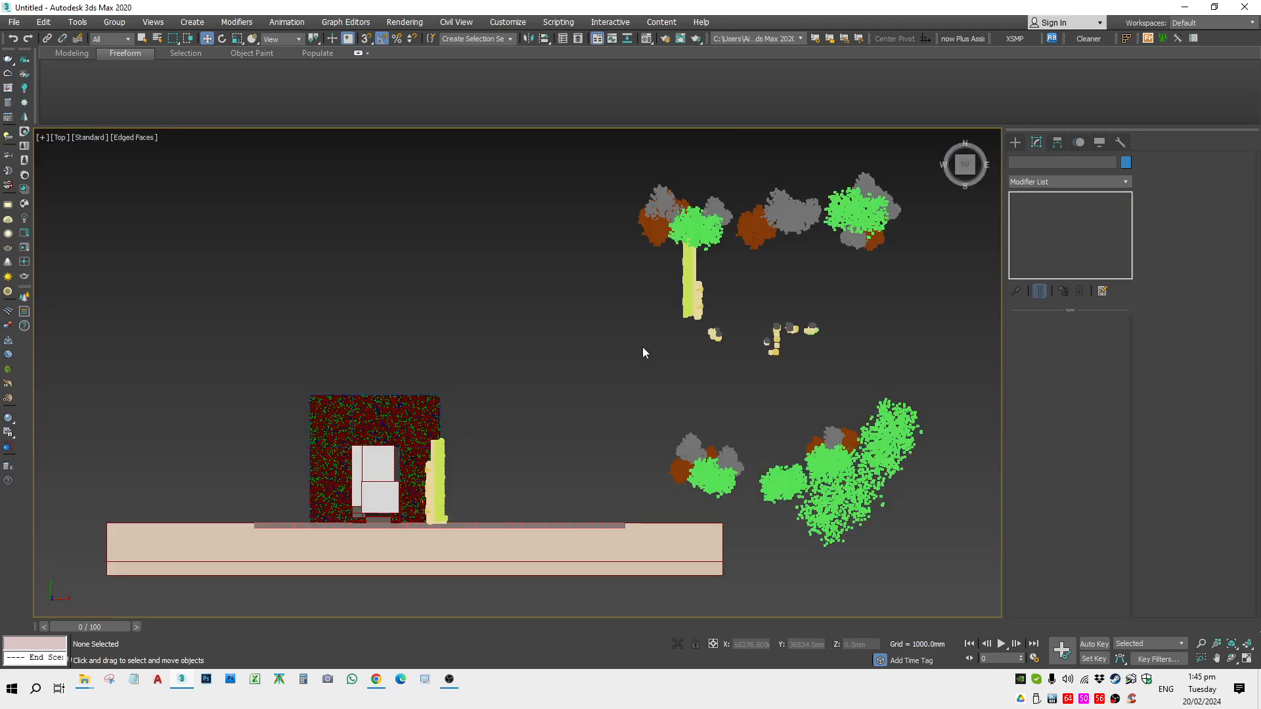
scroll(679, 297, "up", 3)
middle_click_drag(678, 301, 673, 344)
key("f")
key("c")
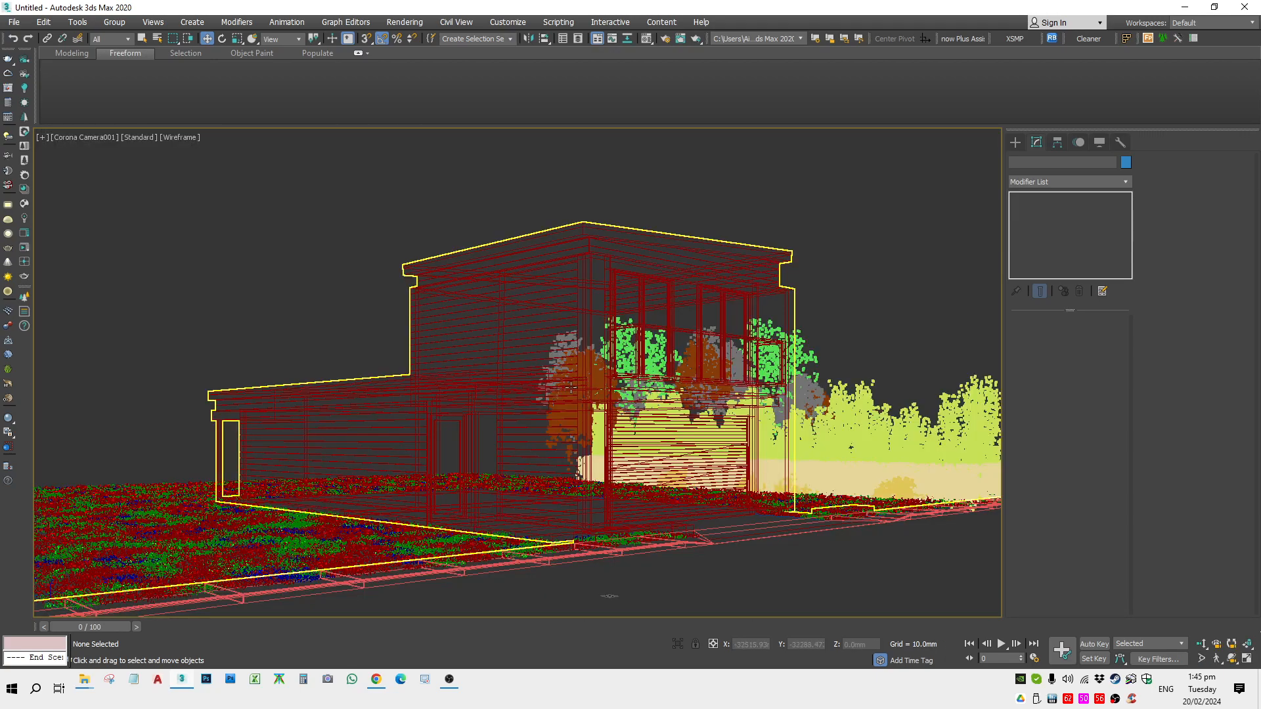
key("F3")
left_click(751, 258)
key("f")
key("t")
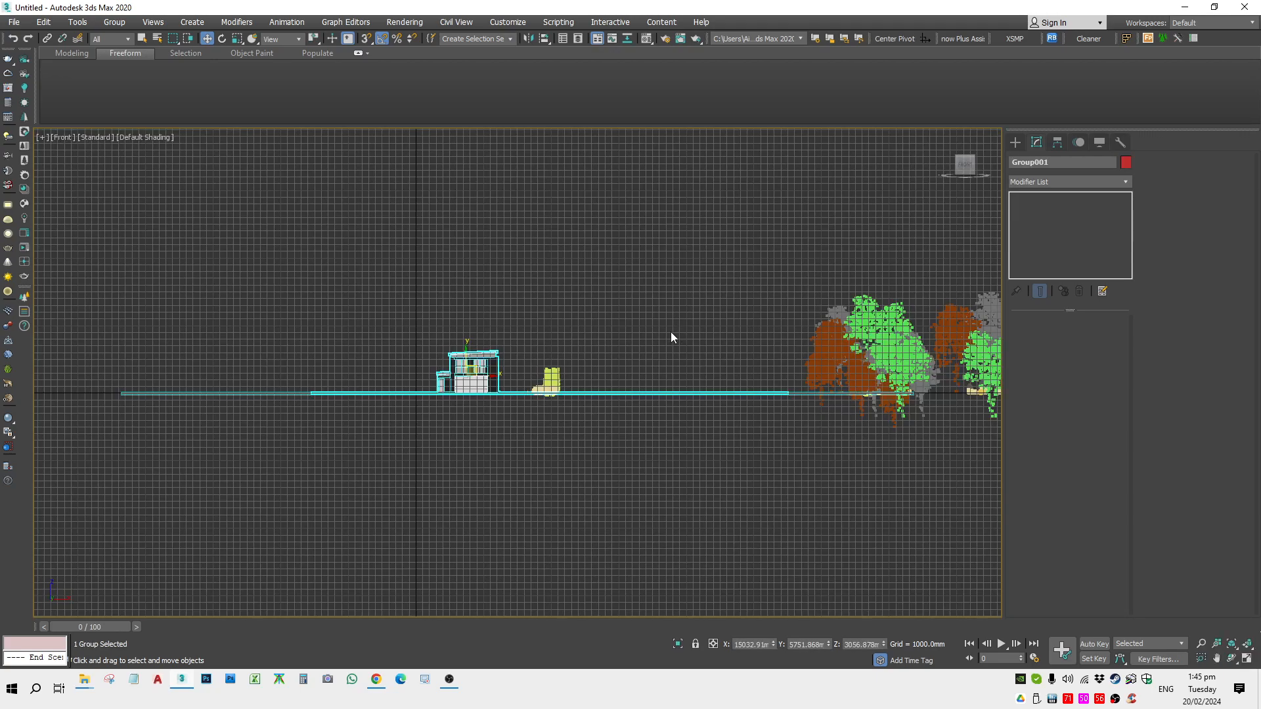
Clone the complete hedge row without the grass scatter, rotate it a quarter turn and place it along the lot's rear edge
left_click_drag(525, 400, 601, 308)
key("ctrl+z")
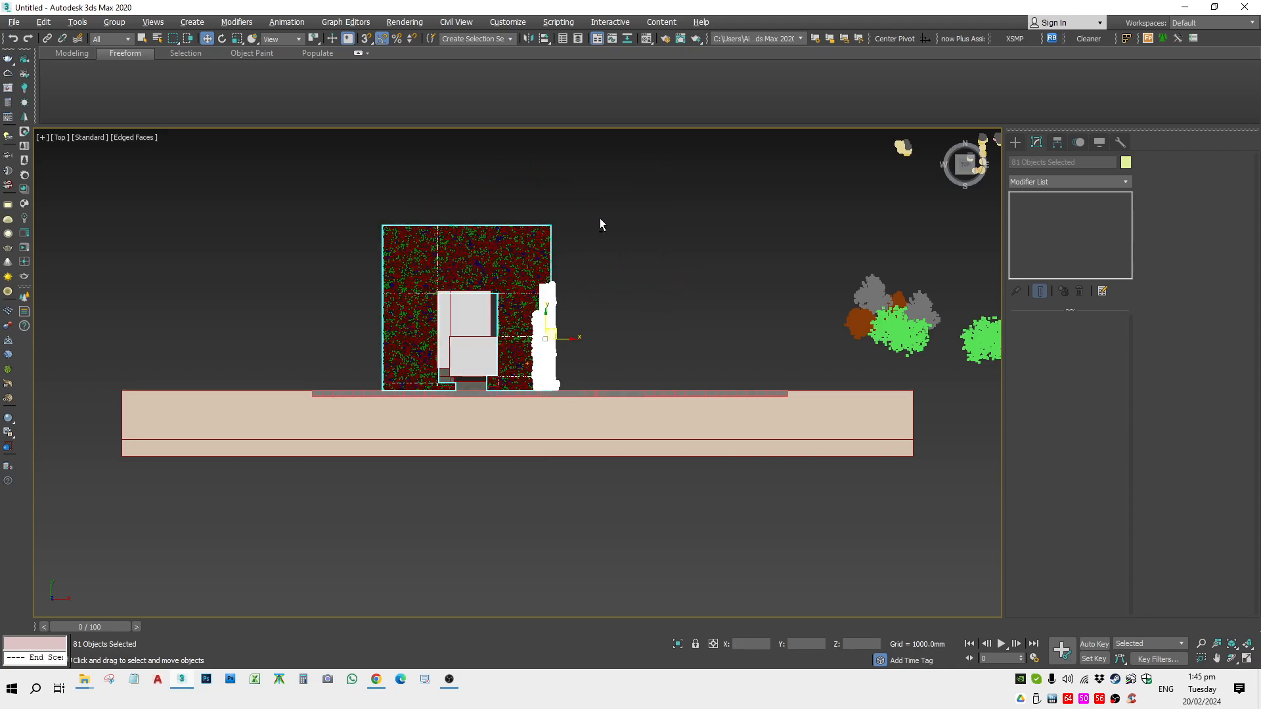
left_click(483, 278, "alt")
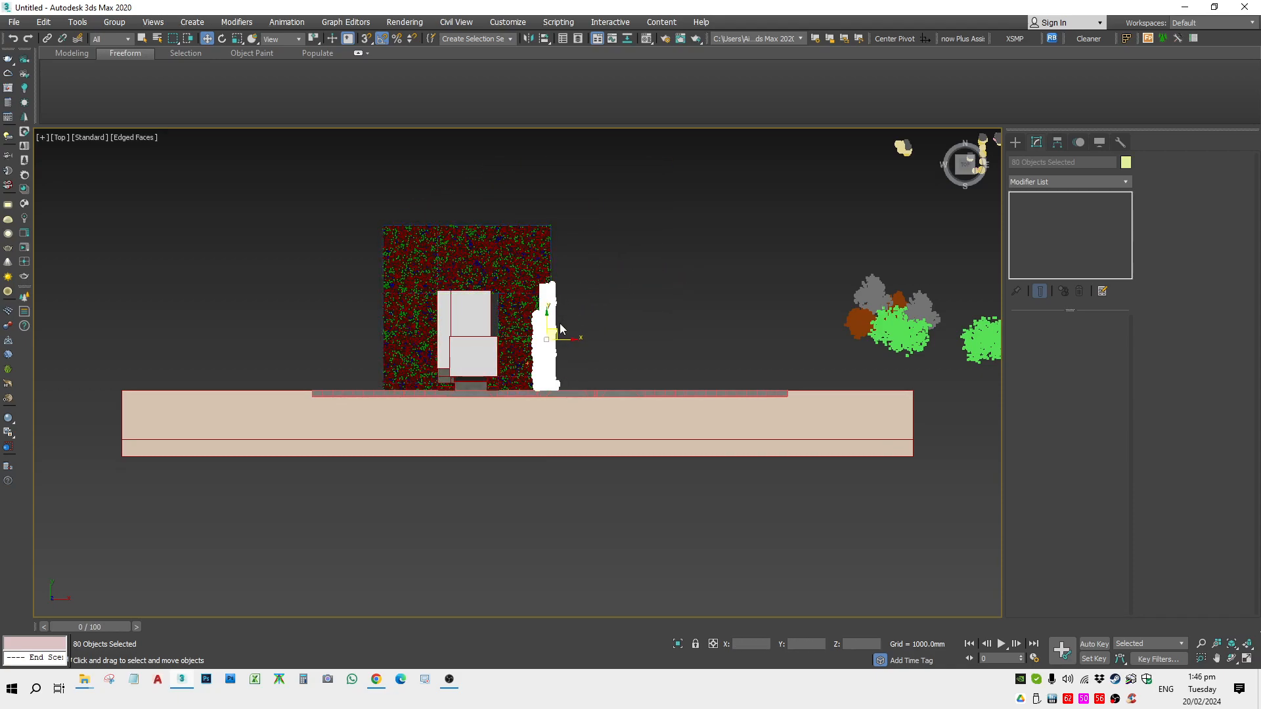
mouse_move(557, 325)
left_mouse_down("shift")
mouse_move(600, 273)
mouse_move(479, 235)
mouse_move(456, 175)
left_mouse_up("shift")
left_click(632, 396)
key("e")
key("w")
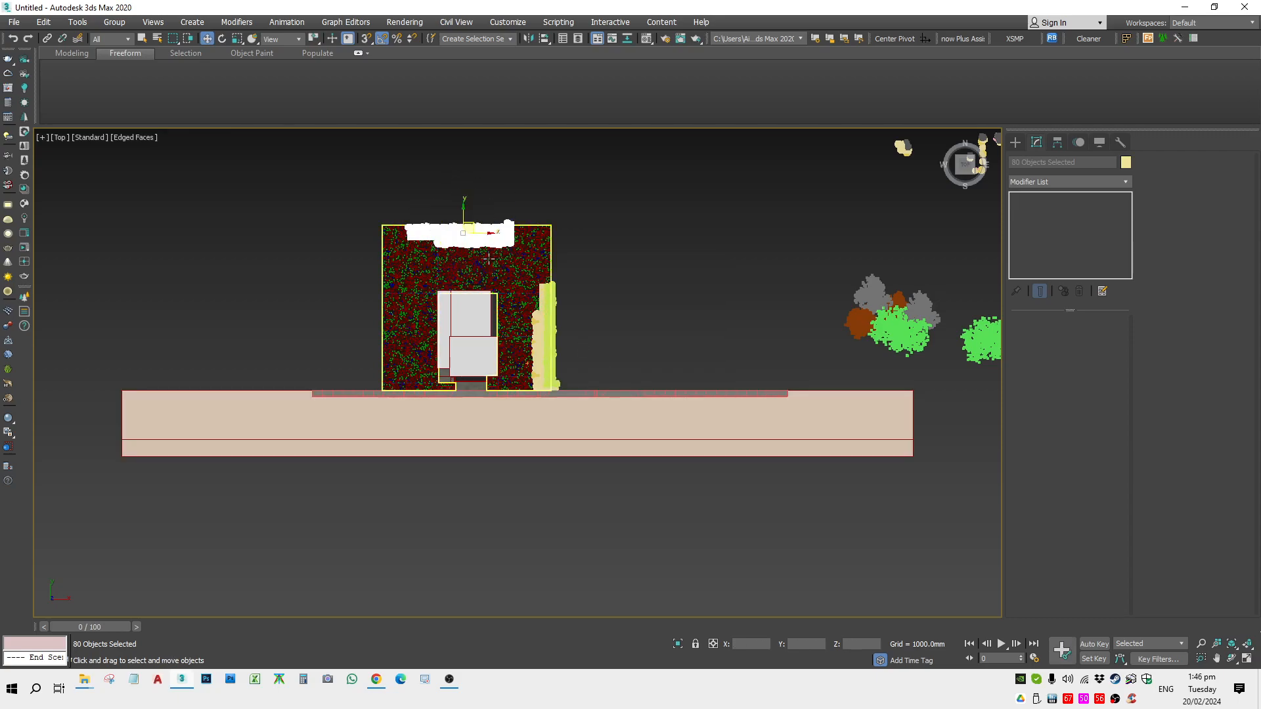
left_click_drag(460, 226, 412, 224)
key("c")
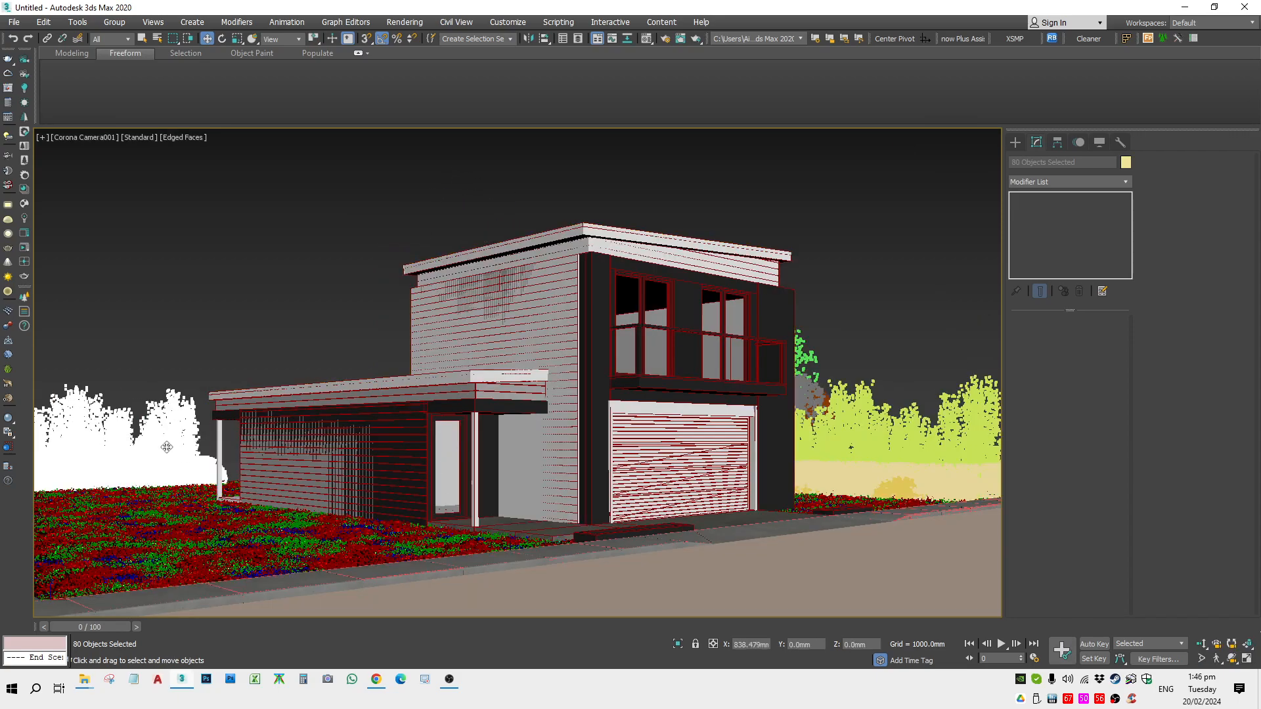
left_click(240, 325)
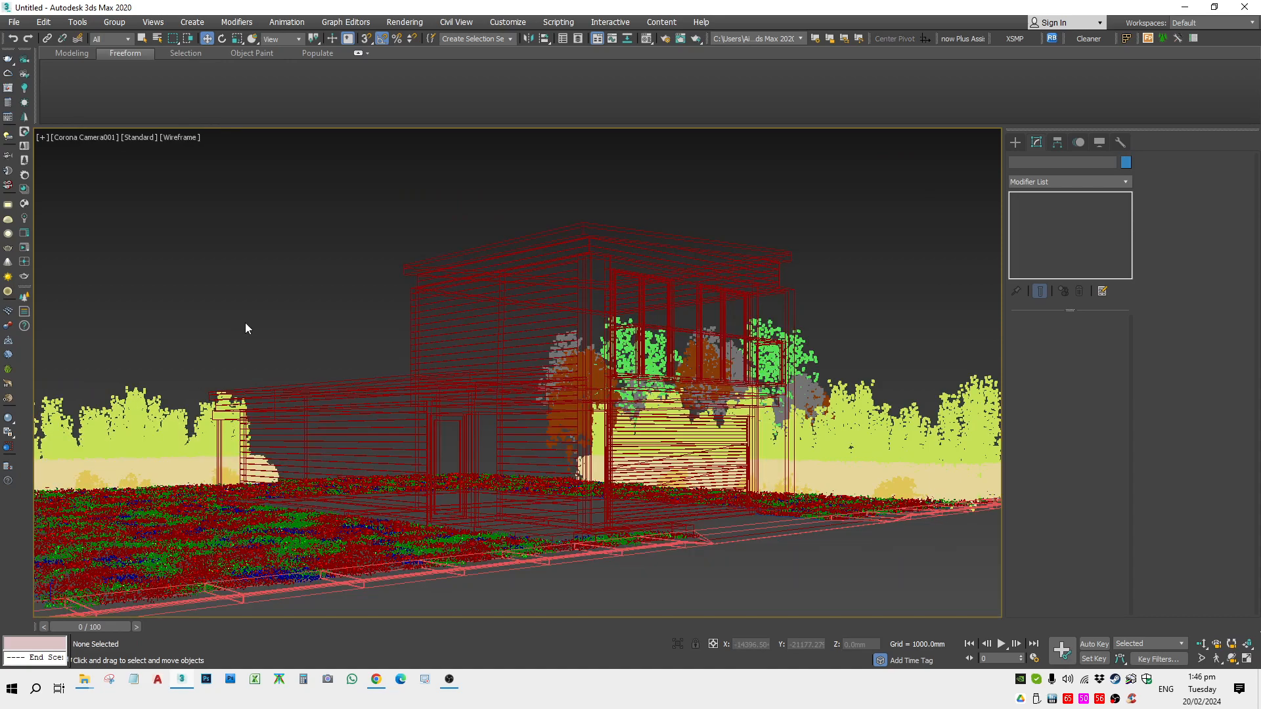
Move the merged clusters of large trees behind the house so they fill the background of the camera view
key("t")
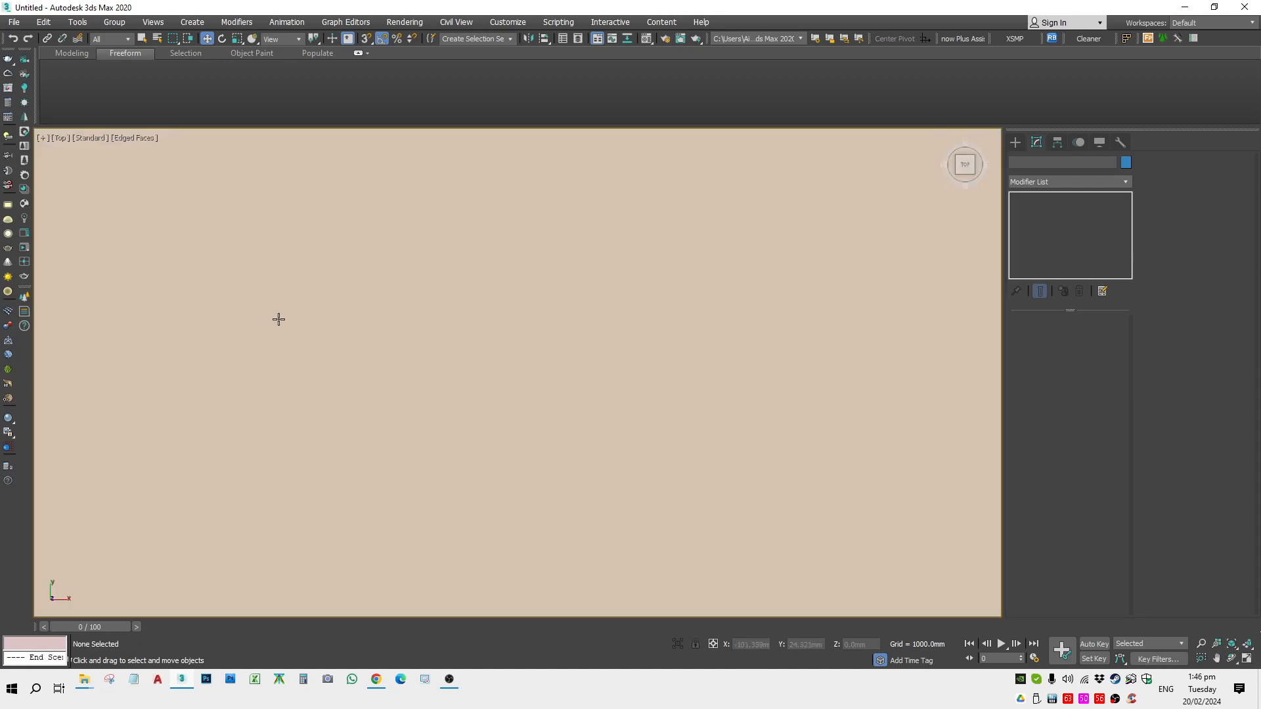
key("z")
middle_click_drag(657, 262, 598, 296)
scroll(695, 327, "up", 2)
middle_click_drag(695, 327, 613, 306)
middle_click_drag(819, 167, 866, 274)
left_click_drag(917, 240, 436, 306)
scroll(512, 302, "down", 2)
mouse_move(588, 299)
left_mouse_down()
mouse_move(590, 339)
mouse_move(237, 362)
mouse_move(265, 395)
left_mouse_up()
left_click_drag(432, 358, 383, 455)
key("c")
left_click_drag(679, 359, 821, 361)
left_click(620, 202)
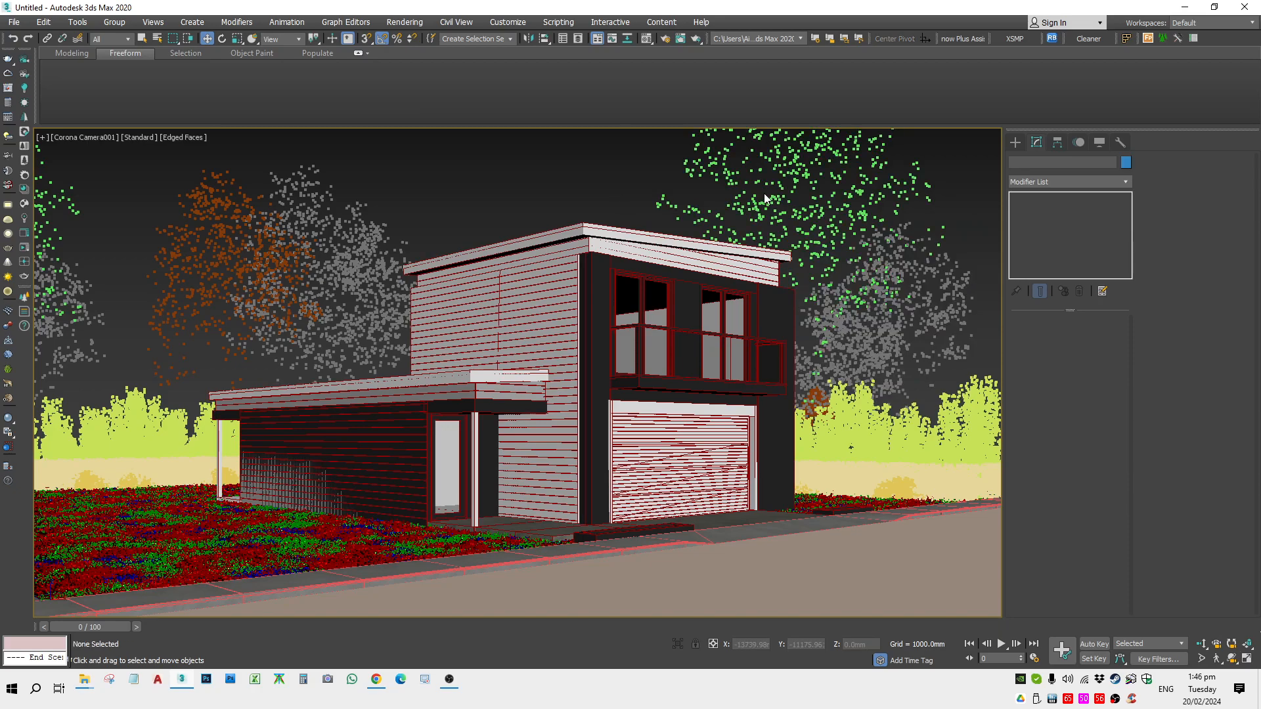
Select the three background trees behind the low wing and adjust their scale
left_click(851, 341)
left_click_drag(396, 169, 192, 325)
key("f")
key("r")
mouse_move(428, 365)
left_mouse_down()
mouse_move(421, 394)
mouse_move(419, 371)
left_mouse_up()
key("c")
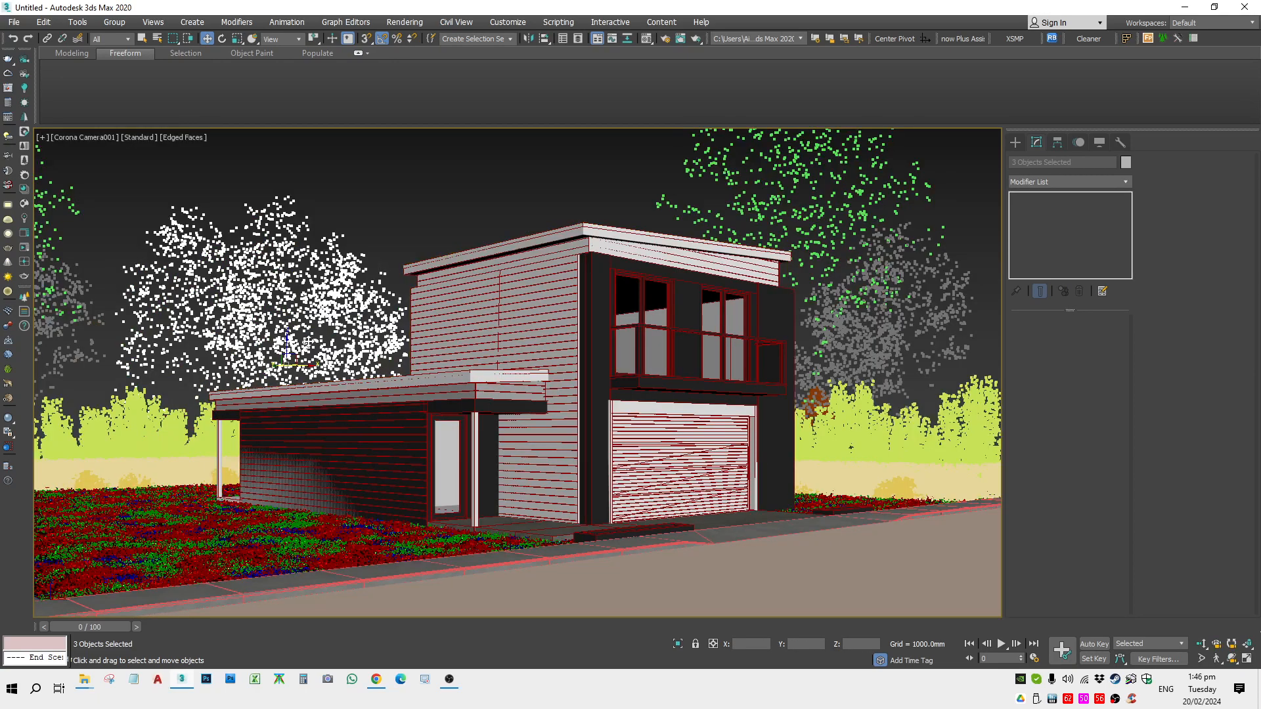
Shift the three selected background trees behind the low wing closer to the house in the camera view
left_click(385, 335)
key("ctrl+z")
left_click_drag(309, 367, 383, 370)
left_click(164, 281)
Select the tree cluster behind the rear hedge, scale it down and reposition it behind the low wing
key("t")
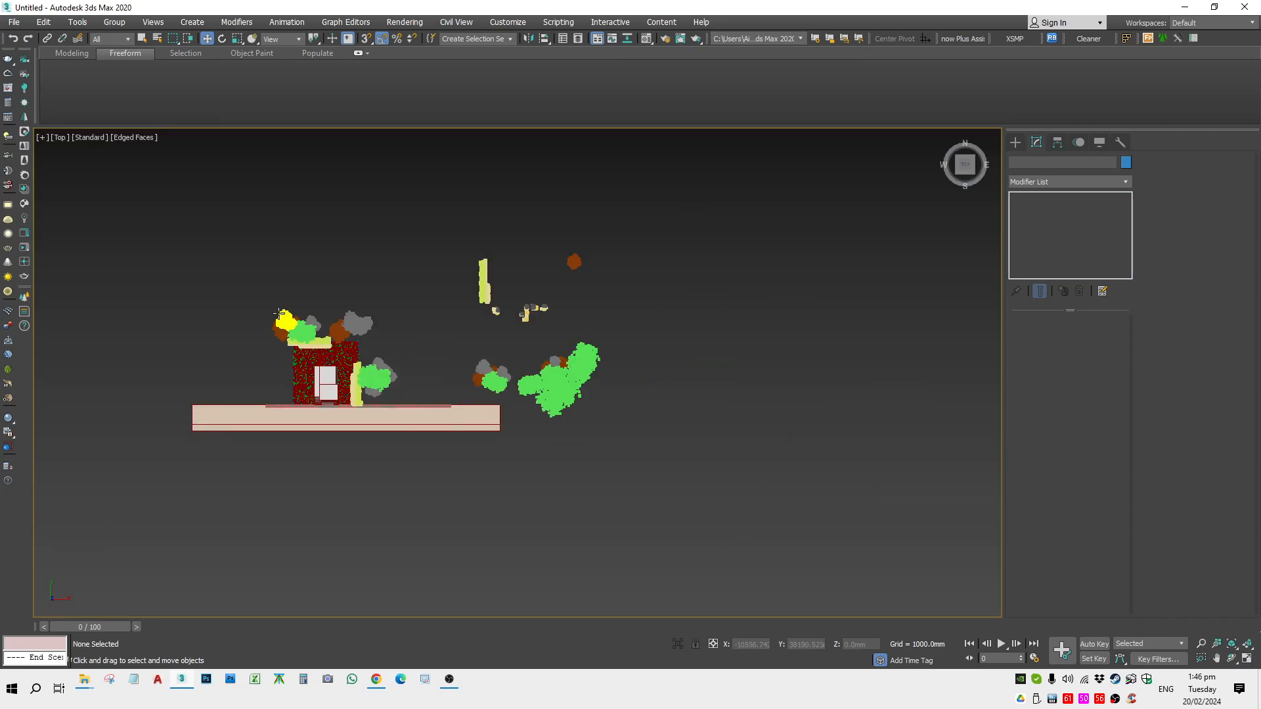
left_click_drag(309, 321, 452, 380)
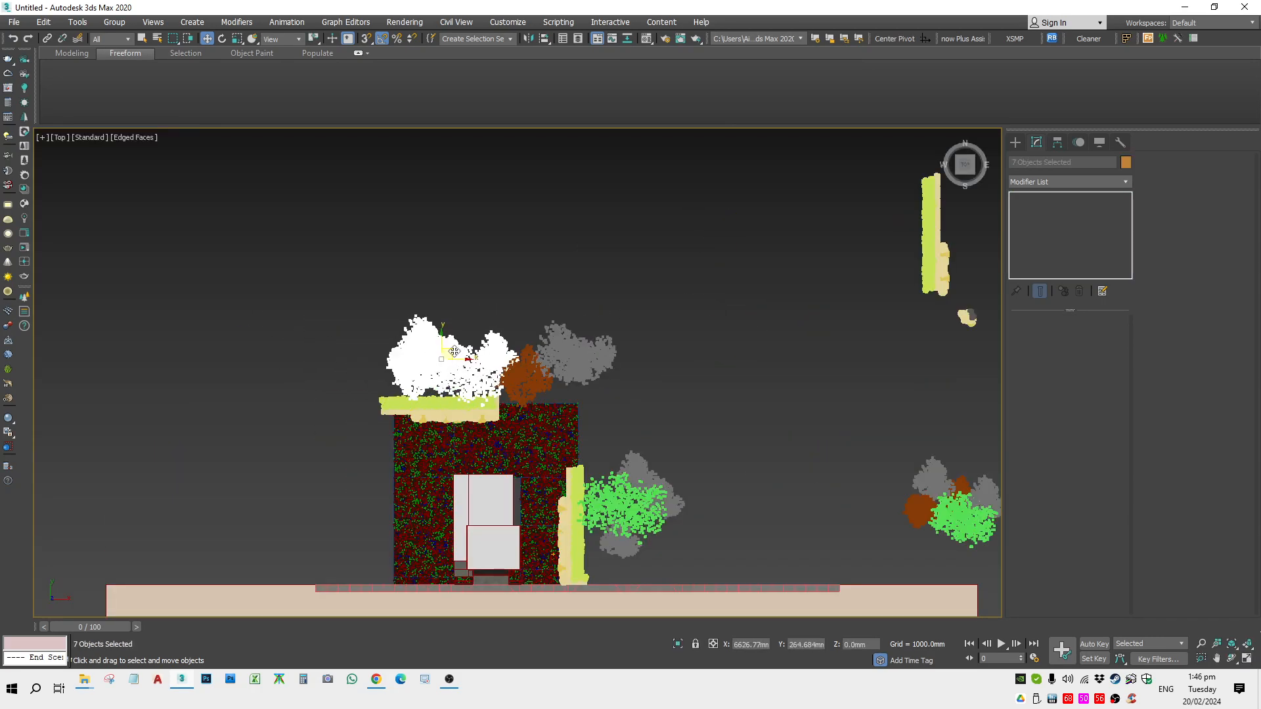
key("c")
key("f")
key("r")
left_click_drag(357, 377, 382, 392)
key("w")
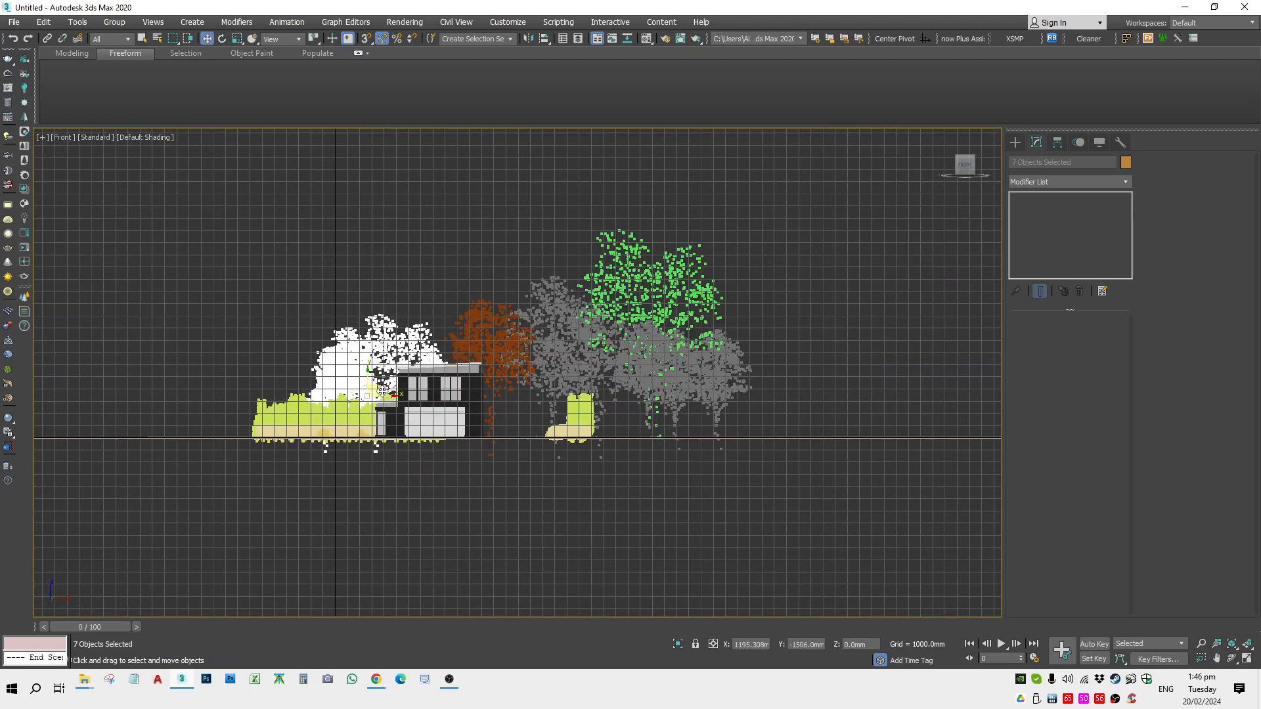
key("c")
left_click_drag(58, 397, 144, 398)
left_click(186, 210)
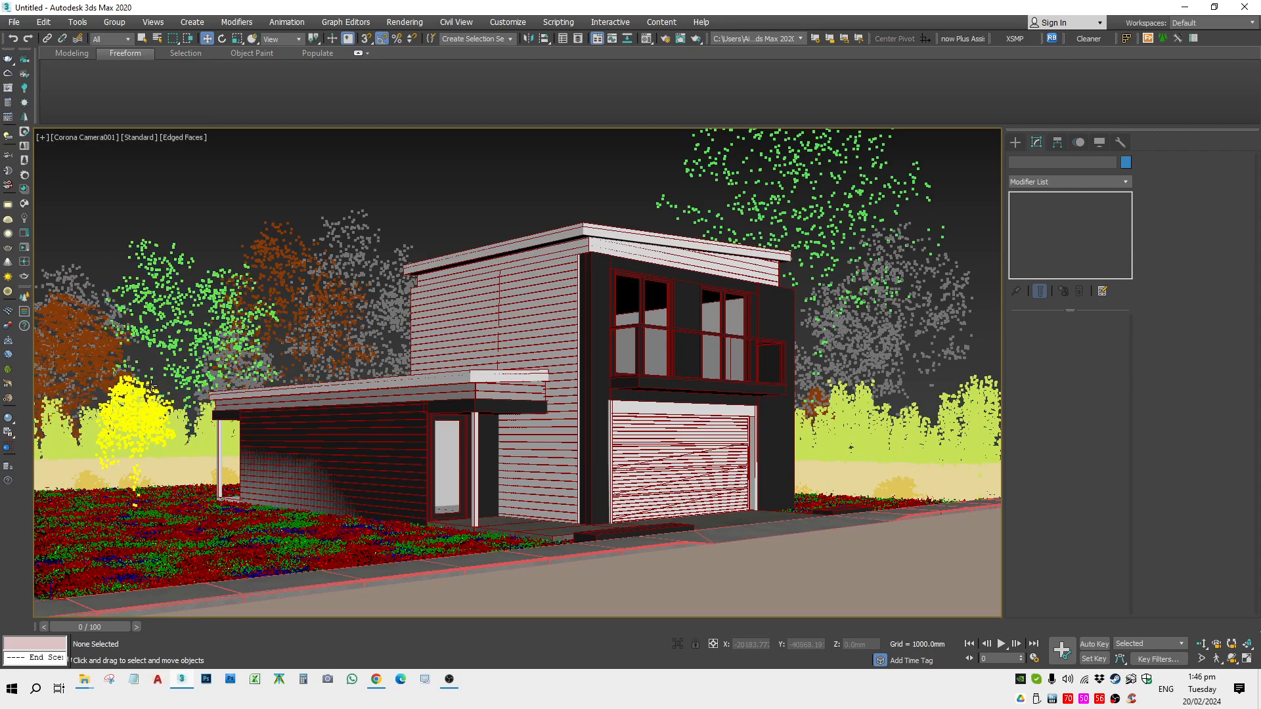
Adjust the scale and position of the small tree behind the hedge beside the low wing
left_click(150, 386)
key("r")
key("w")
left_click_drag(175, 474, 189, 508)
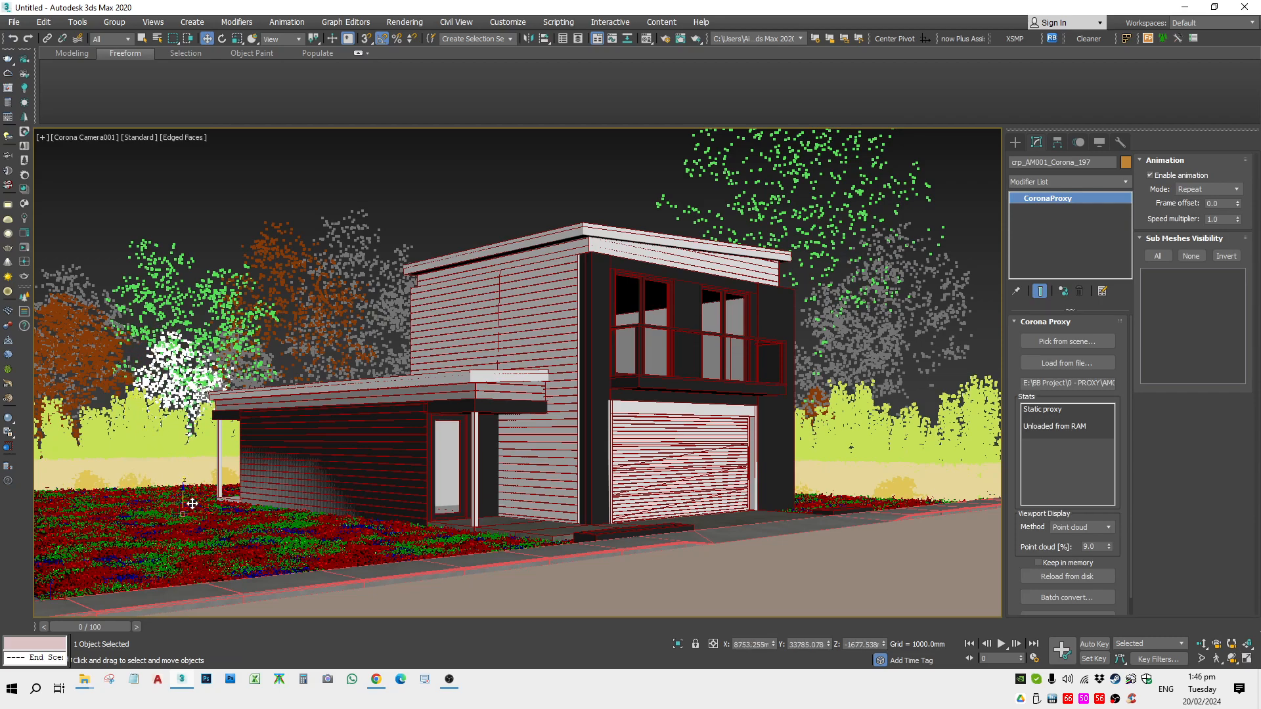
Clone the small tree diagonally toward the rear of its cluster and rotate the copy by -10 degrees
key("t")
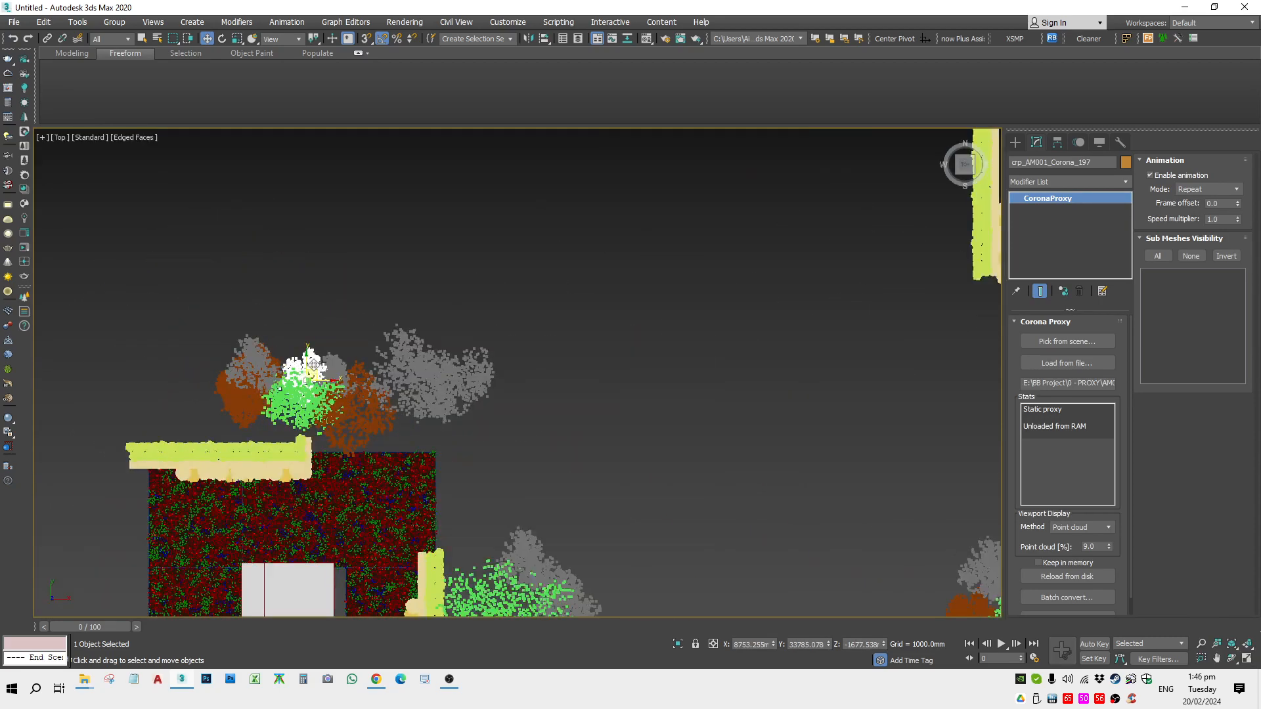
left_click_drag(316, 366, 296, 343, "shift")
key("Return")
key("e")
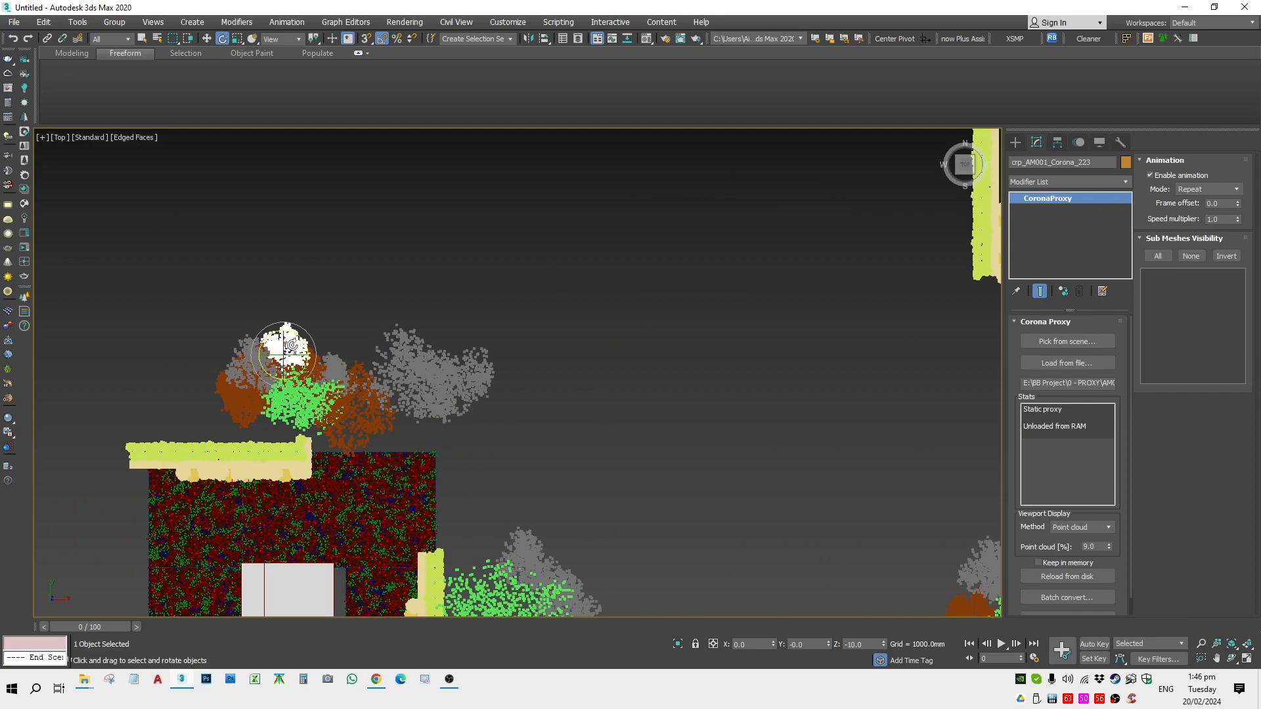
key("c")
key("w")
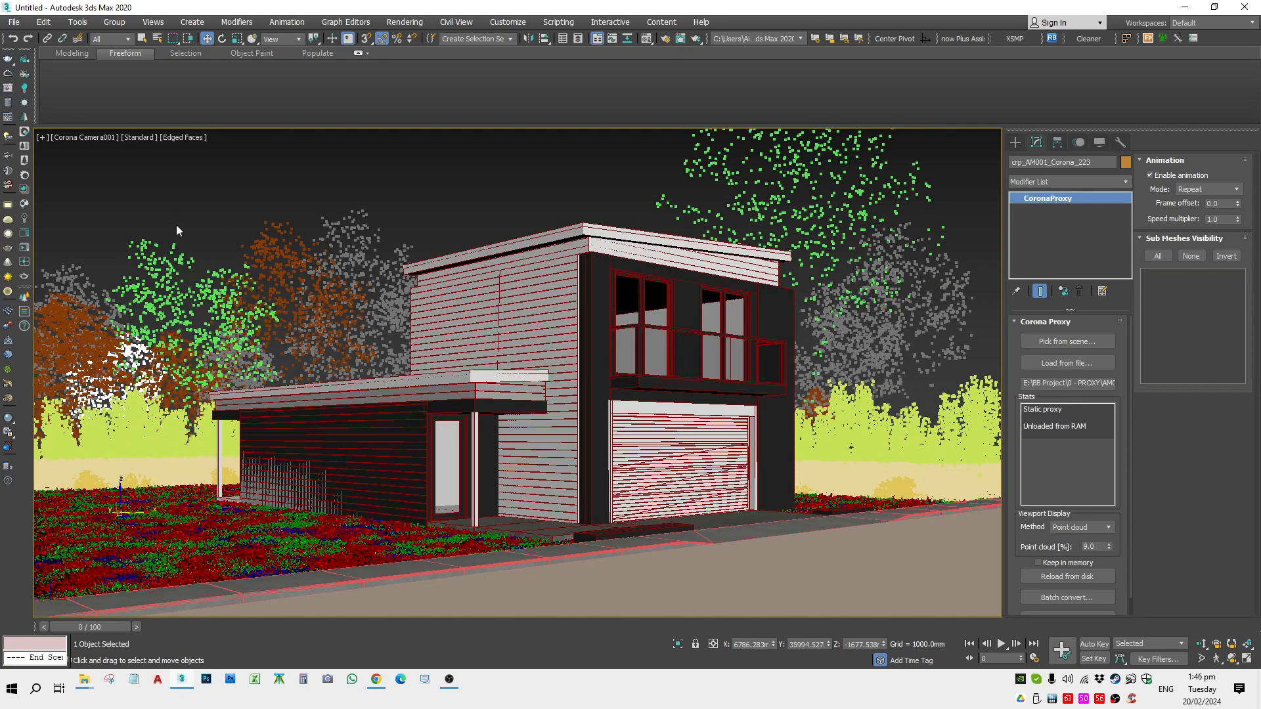
left_click(176, 224)
Scale down the tall green tree and the grey tree beside the garage, adjusting the grey tree's position
left_click(795, 276)
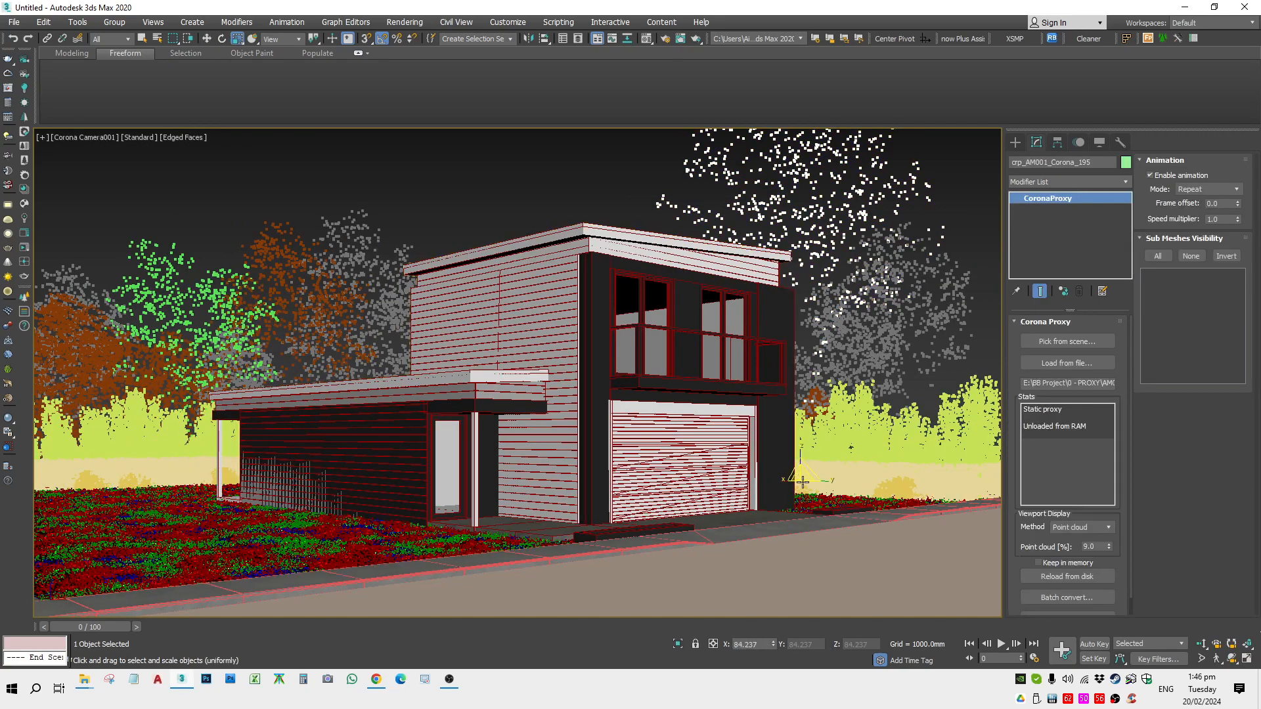
left_click_drag(804, 471, 806, 506)
key("w")
left_click(892, 372)
left_click_drag(903, 481, 891, 519)
key("w")
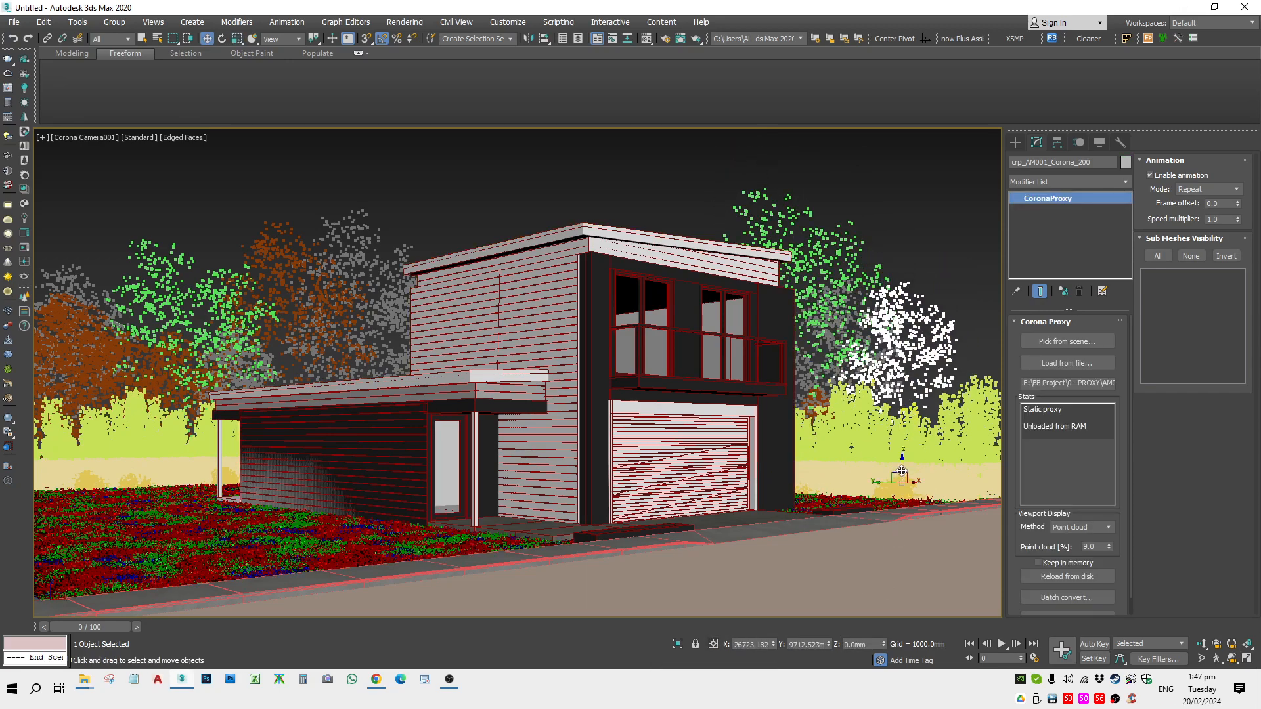
left_click_drag(901, 470, 900, 476)
left_click(656, 191)
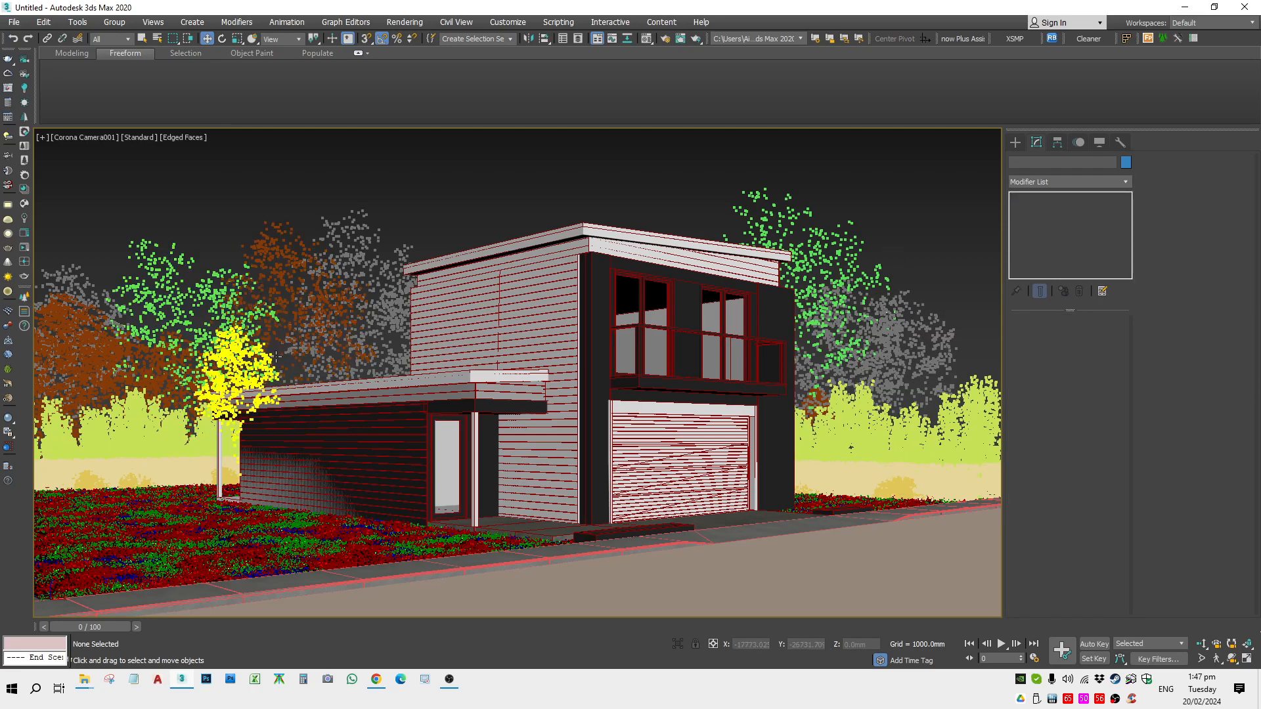
Clone the small tree at the low wing's rear corner as a single instance
left_click(275, 355)
mouse_move(247, 474)
left_mouse_down()
mouse_move(296, 475)
mouse_move(237, 473)
left_mouse_up()
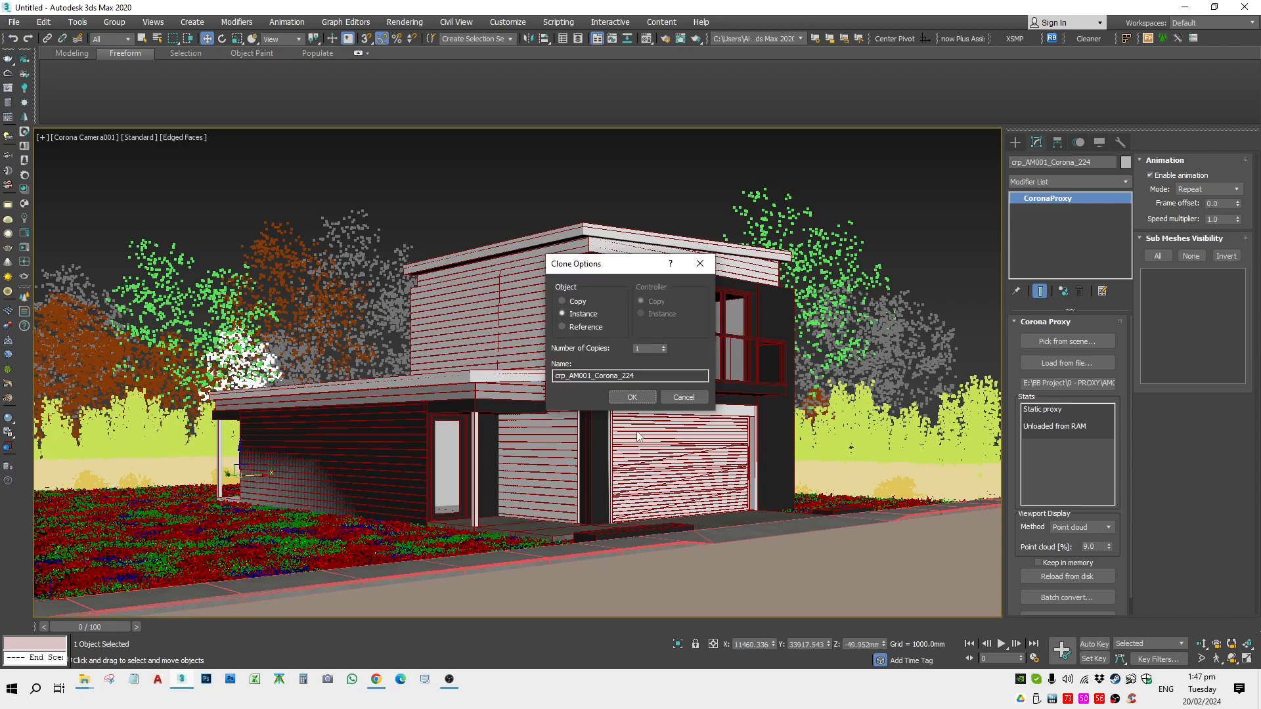
left_click(645, 401)
Clone the grey tree beside the garage farther along the side hedge, away from the house
left_click(791, 384)
left_click(817, 368)
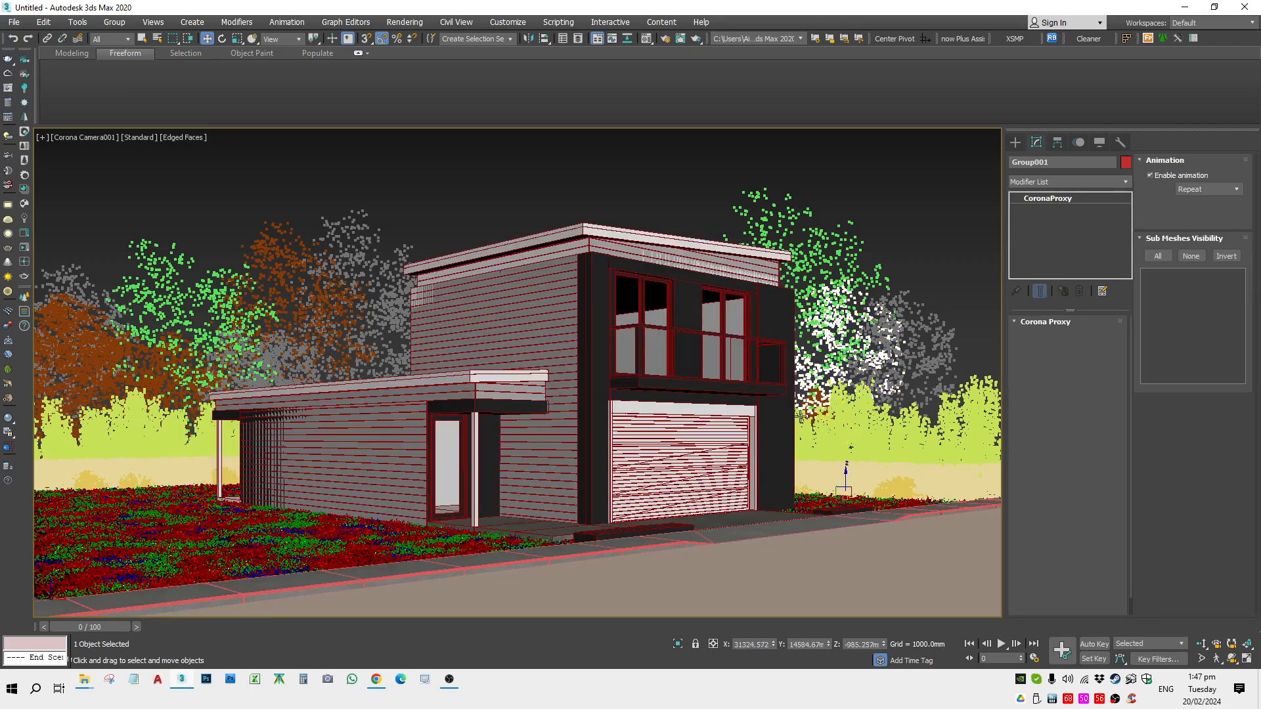
left_click_drag(824, 492, 944, 494, "shift")
left_click(640, 399)
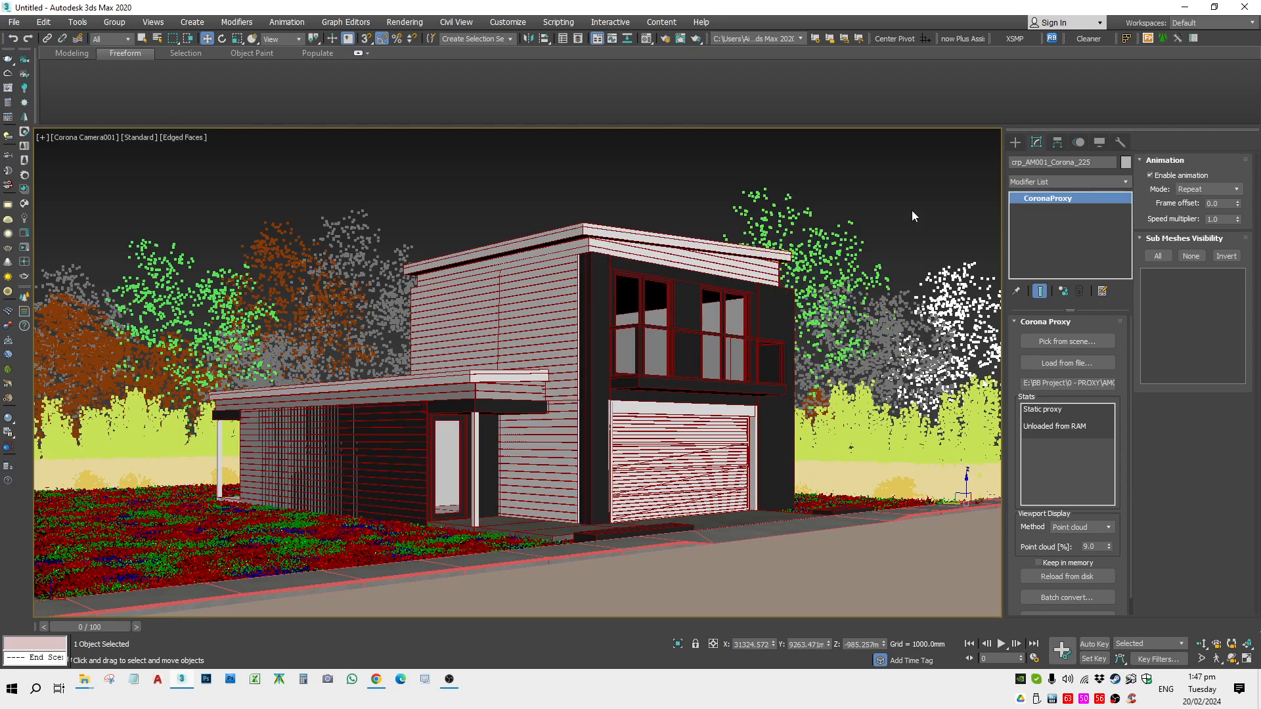
left_click(911, 210)
Select the entire spare hedge row outside the lot in the top view and delete it
key("t")
key("z")
scroll(748, 308, "up", 6)
mouse_move(749, 309)
middle_mouse_down()
mouse_move(514, 363)
mouse_move(653, 487)
middle_mouse_up()
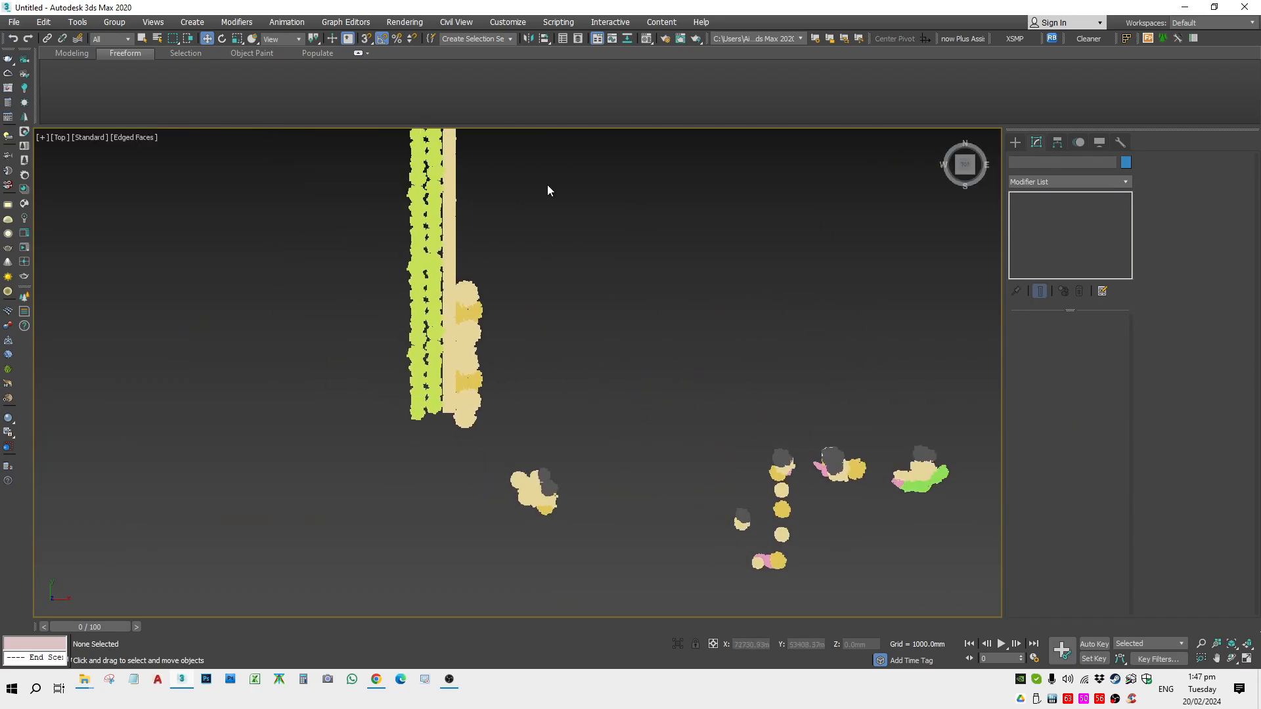
left_click_drag(387, 152, 519, 381)
middle_click_drag(516, 478, 557, 518)
scroll(557, 518, "down", 3)
left_click_drag(469, 285, 557, 516)
scroll(564, 513, "down", 2)
middle_click_drag(563, 513, 548, 386)
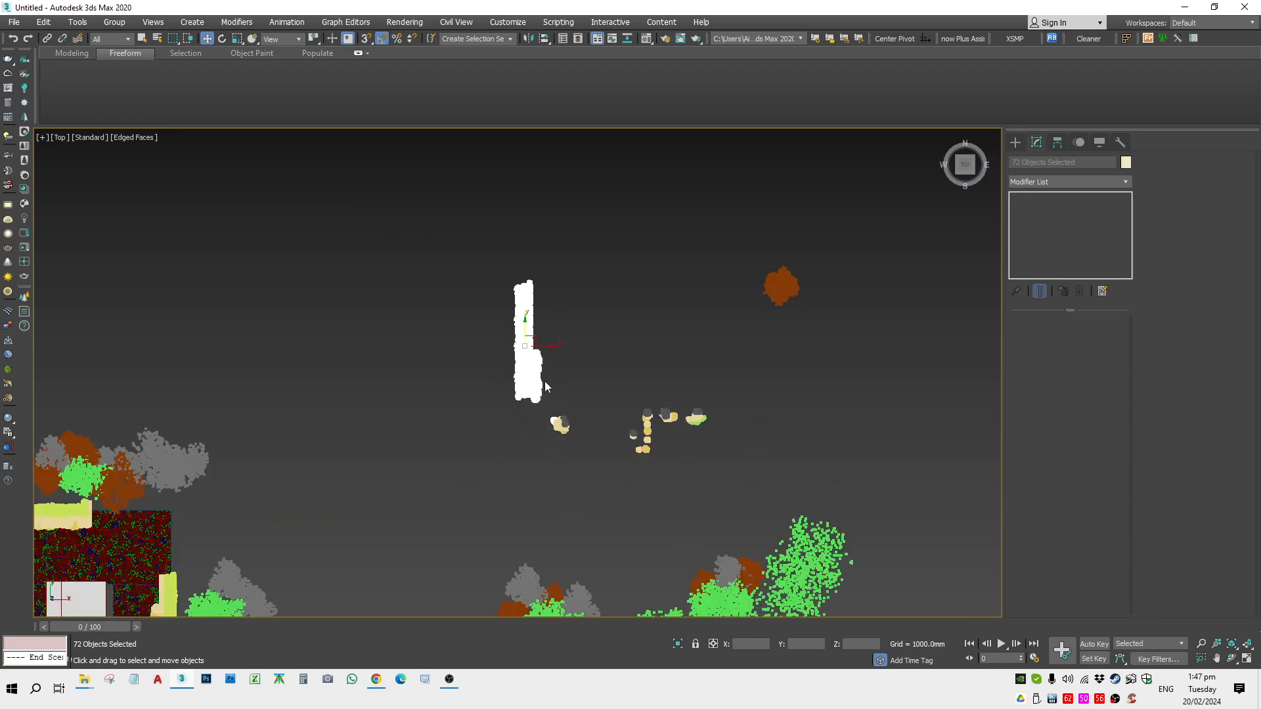
scroll(550, 395, "up", 3)
left_click(579, 397)
left_click_drag(513, 396, 416, 201)
key("Delete")
Select the spare shrub cluster with the tall grey and pink plants and move it beside the garage's front corner
scroll(693, 466, "up", 5)
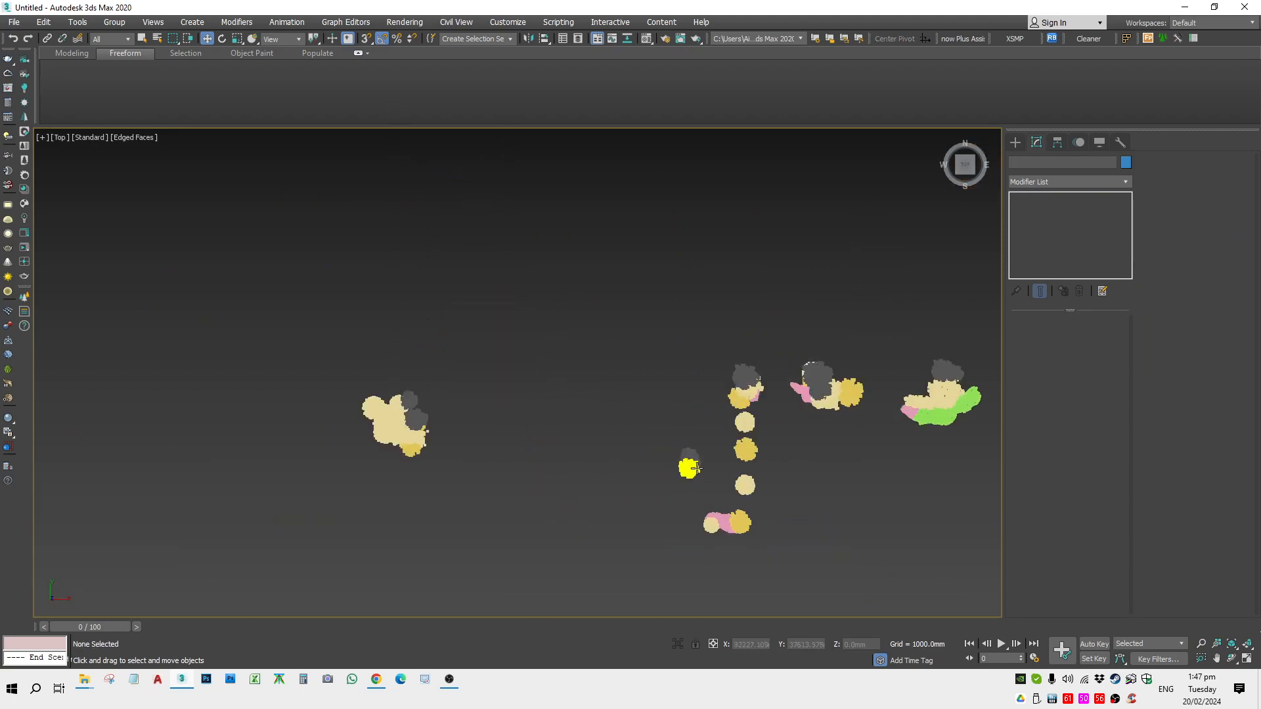
middle_click_drag(852, 341, 638, 356)
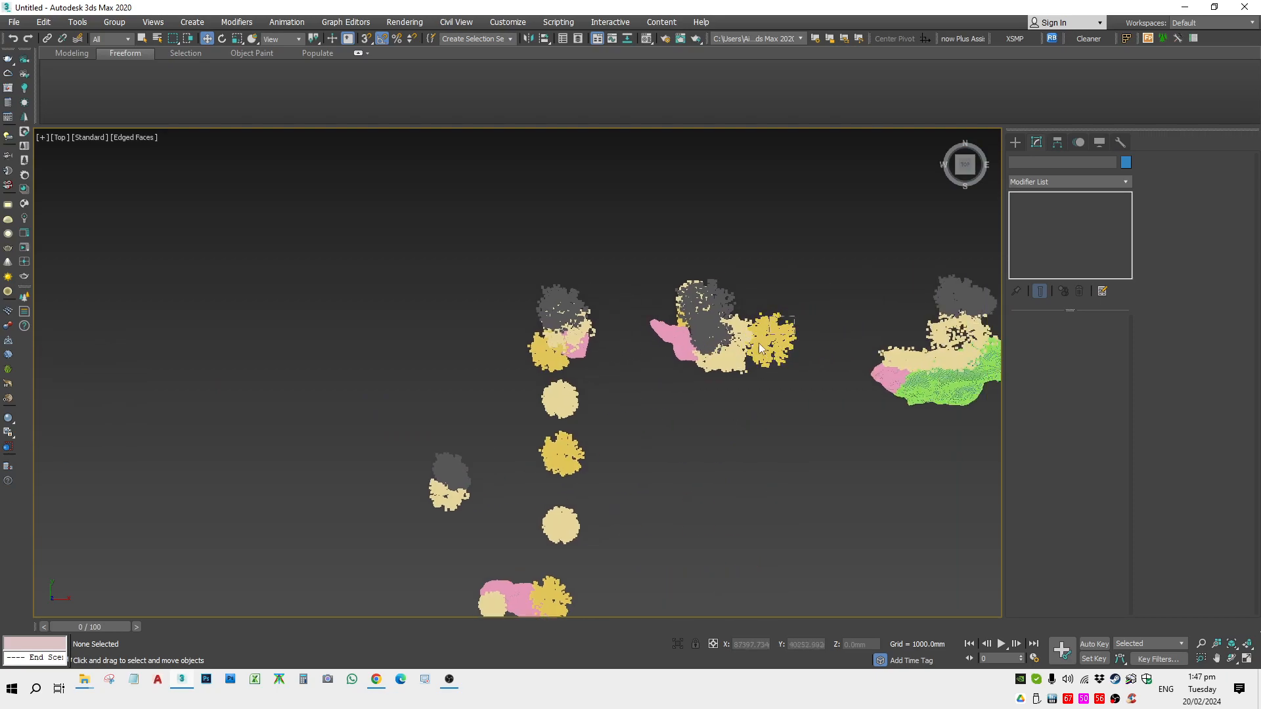
left_click_drag(747, 350, 741, 353)
middle_click_drag(622, 458, 692, 273)
scroll(464, 388, "down", 5)
scroll(842, 408, "up", 2)
middle_click_drag(842, 408, 670, 450)
scroll(681, 377, "up", 3)
left_click(669, 411)
left_click_drag(654, 255, 594, 358)
key("t")
key("z")
scroll(590, 394, "down", 2)
left_click(422, 366, "ctrl")
scroll(416, 448, "down", 2)
scroll(808, 357, "down", 8)
scroll(775, 352, "down", 5)
scroll(600, 427, "up", 5)
mouse_move(600, 425)
middle_mouse_down("alt")
mouse_move(599, 383)
mouse_move(582, 441)
middle_mouse_up("alt")
scroll(594, 391, "up", 6)
middle_click_drag(487, 545, 576, 404, "alt")
left_click_drag(575, 404, 759, 450)
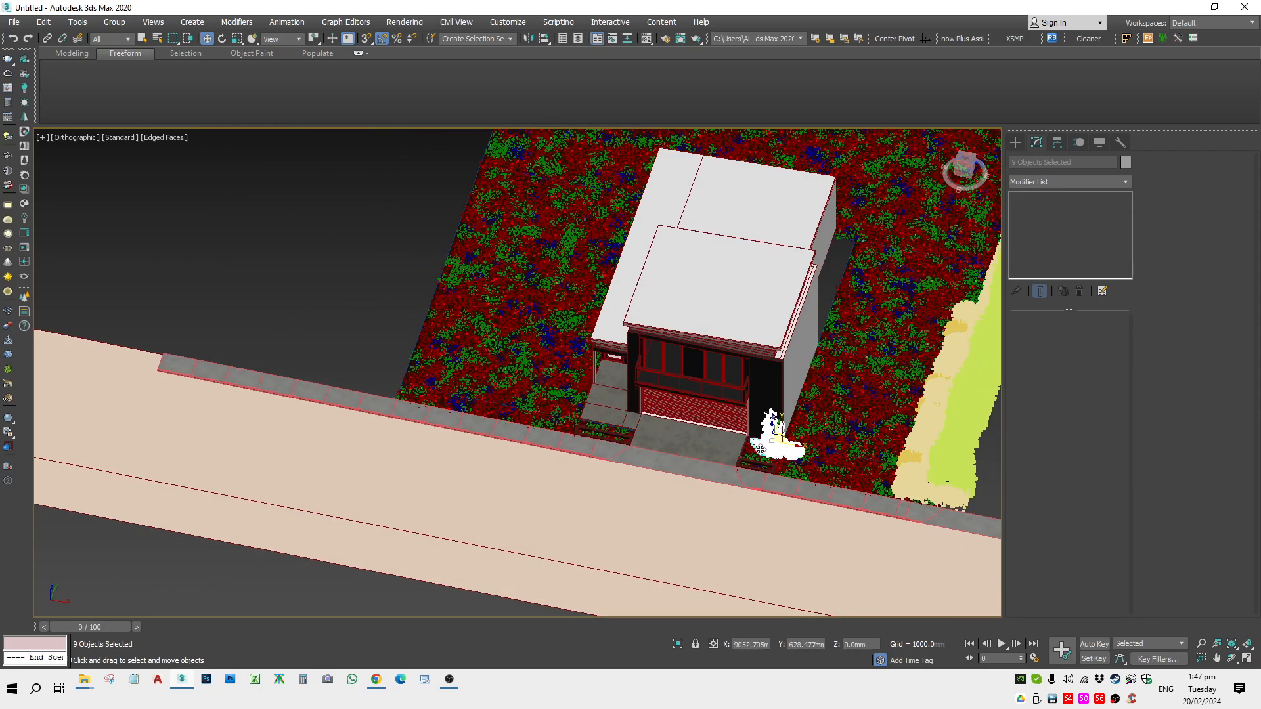
Mirror the shrub cluster about the X axis without cloning and fit it against the garage's front corner
scroll(760, 450, "up", 8)
left_click(528, 38)
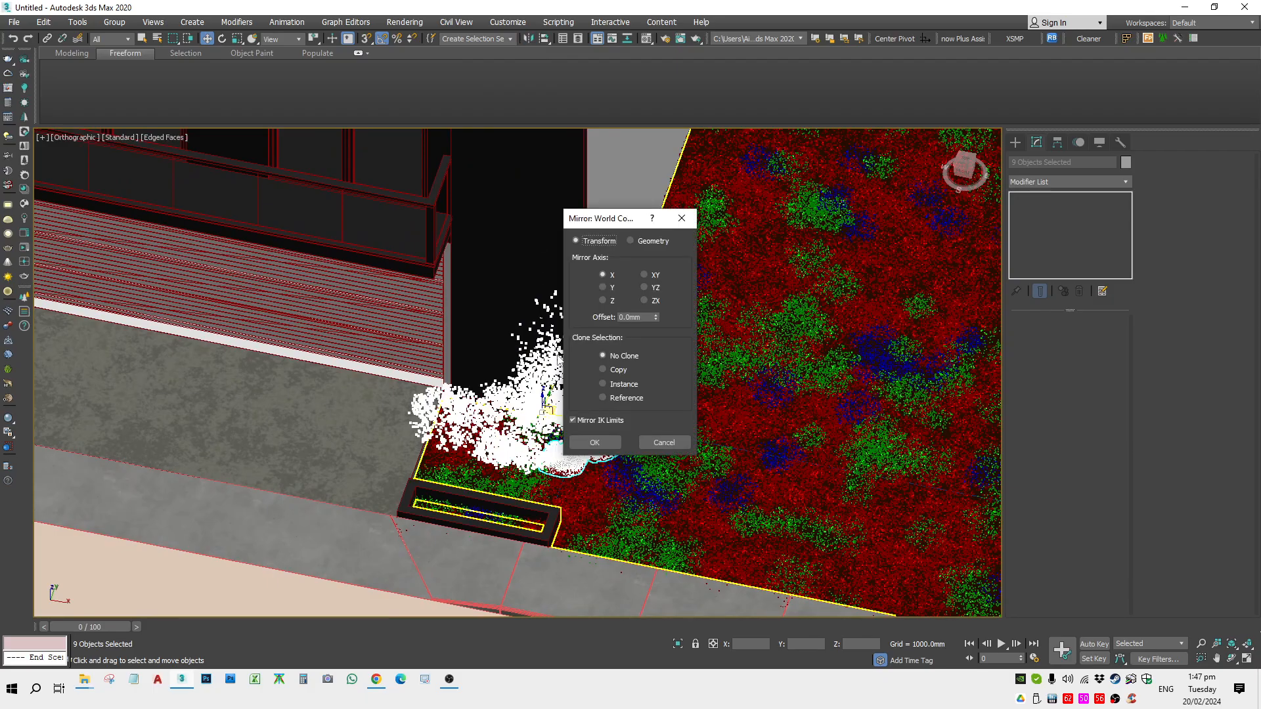
left_click(587, 440)
middle_click_drag(608, 411, 551, 422, "alt")
left_click_drag(551, 422, 582, 440)
key("c")
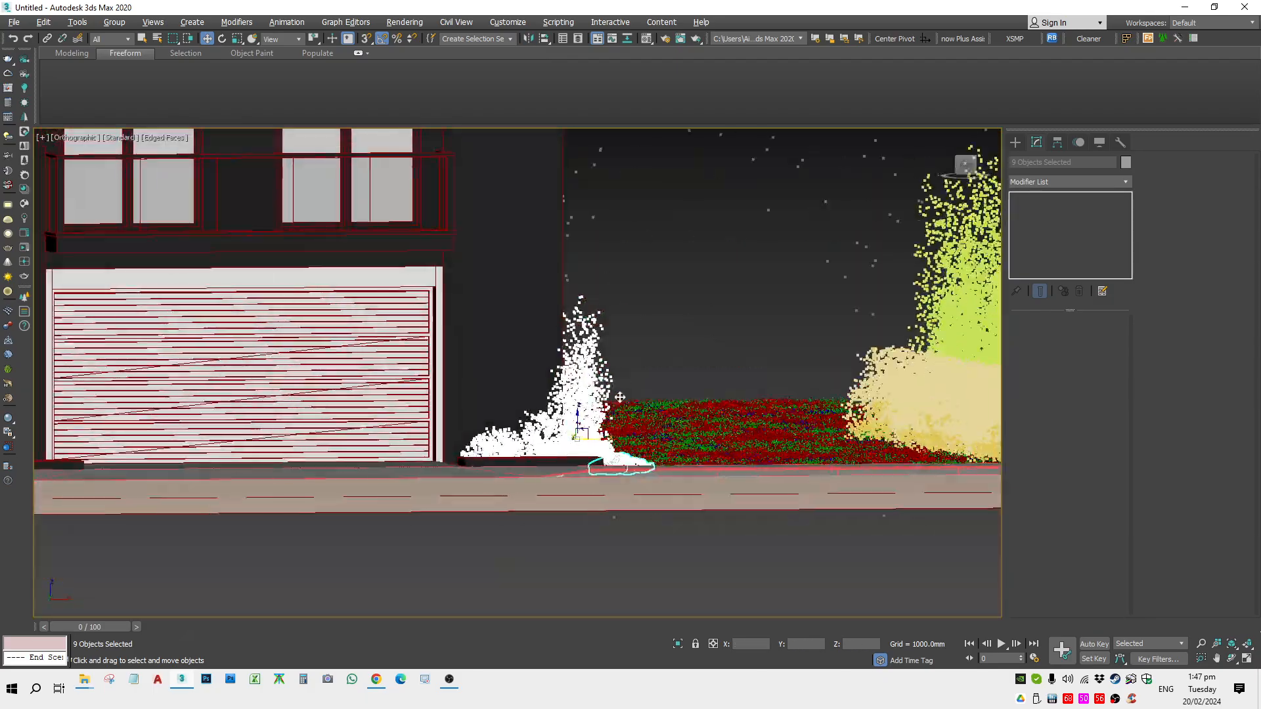
left_click(880, 197)
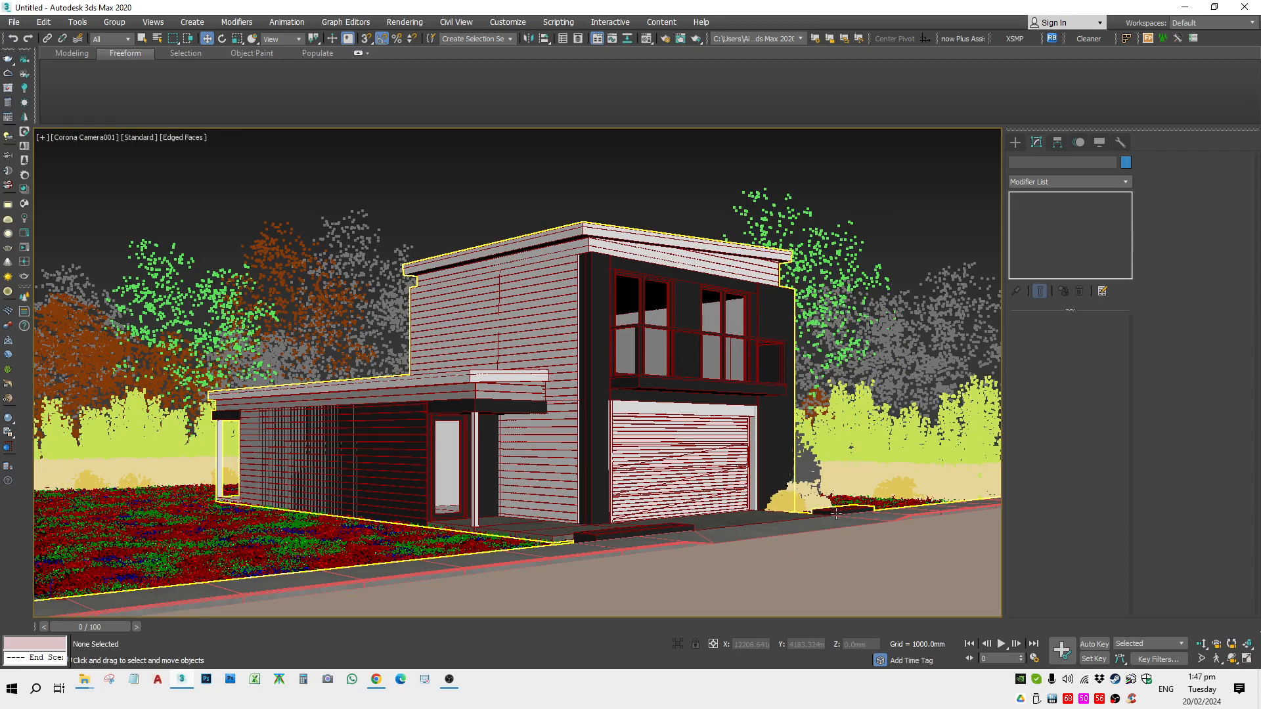
Bring the round shrubs of the spare row closer together and select four of them in the top view
left_click(836, 516)
key("t")
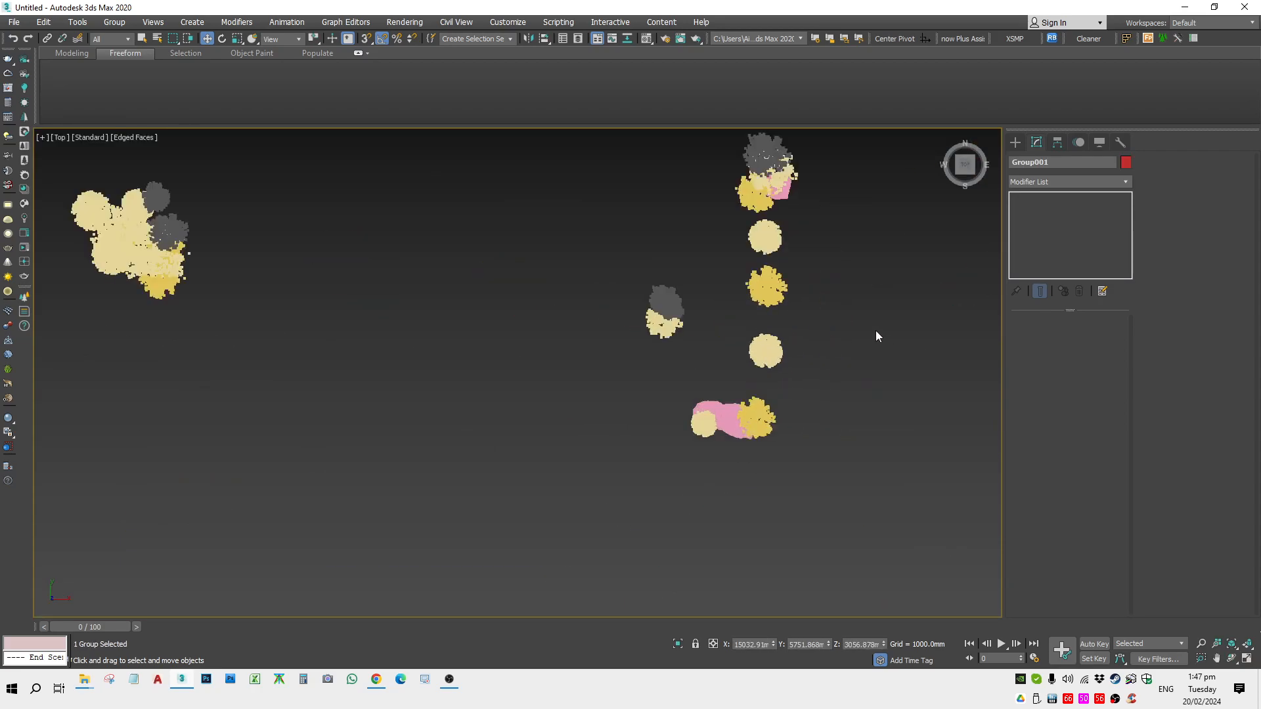
left_click(765, 351)
left_click_drag(778, 337, 783, 306)
left_click_drag(771, 239, 773, 262)
left_click_drag(748, 399, 765, 327)
left_click_drag(738, 388, 736, 387)
Place the four round shrubs at the planter beside the garage, rotated to run along its length
scroll(797, 340, "down", 8)
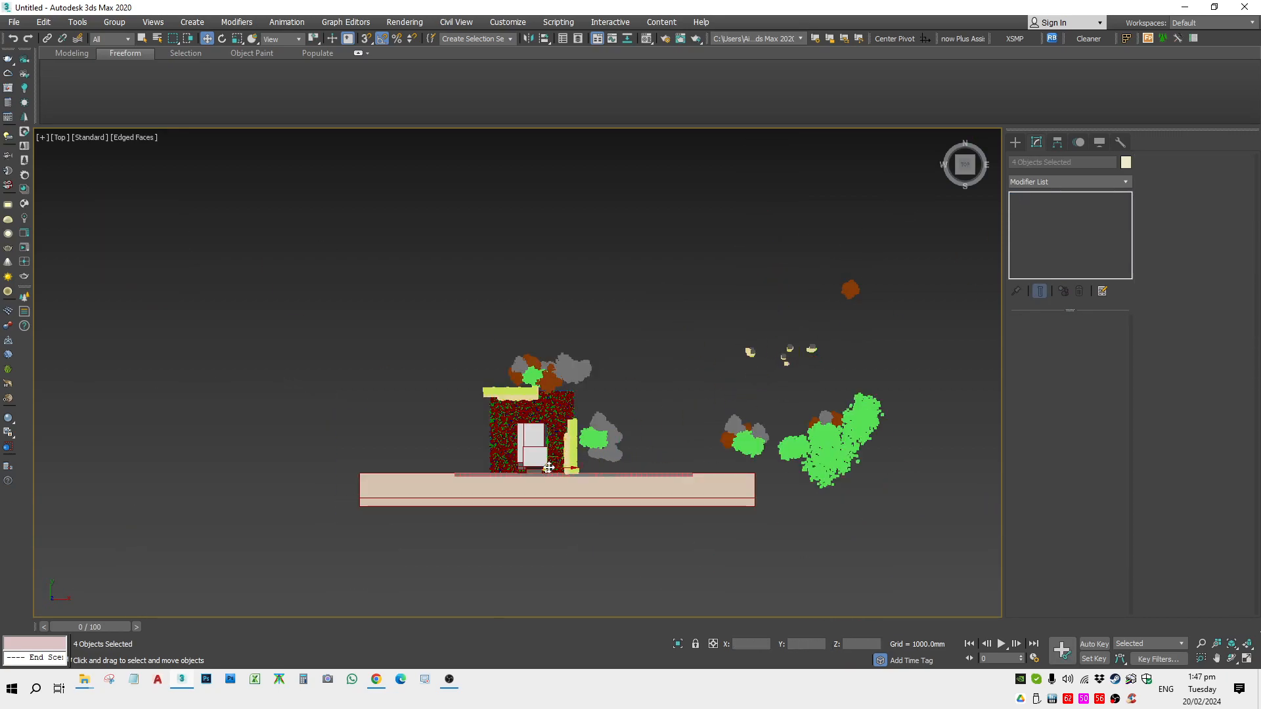
scroll(548, 467, "up", 8)
key("e")
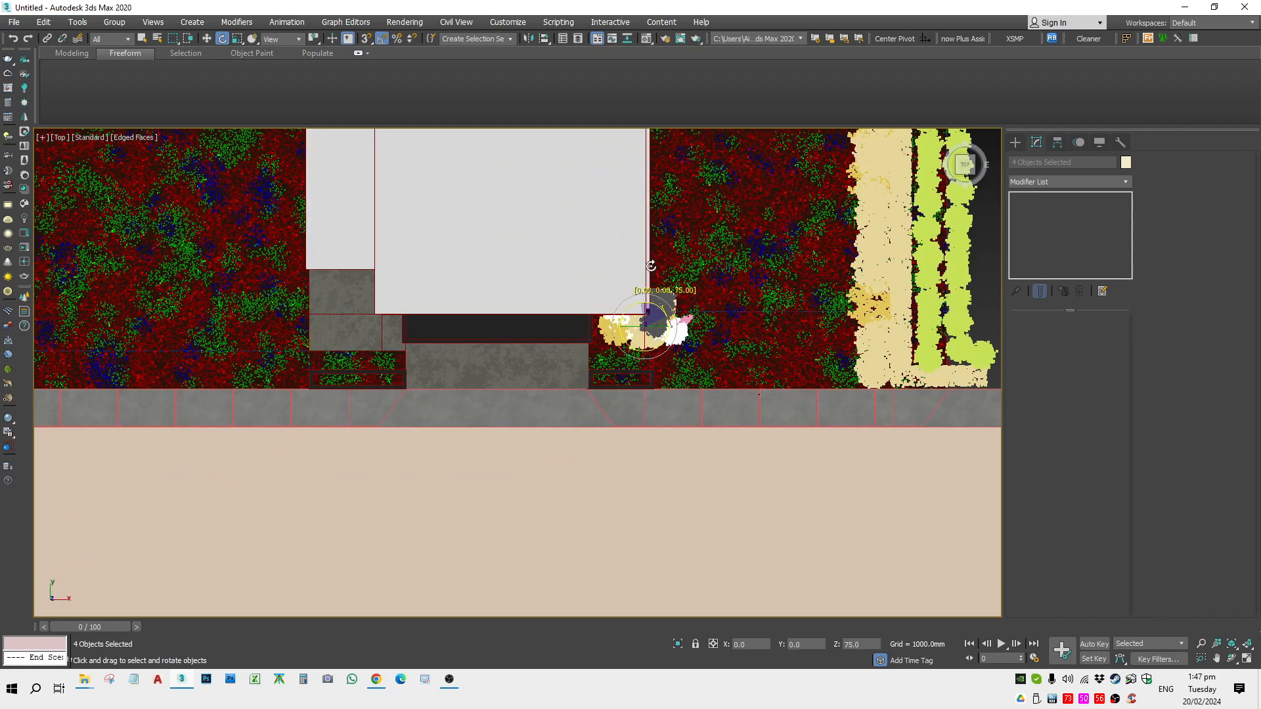
left_click_drag(653, 252, 653, 253)
key("w")
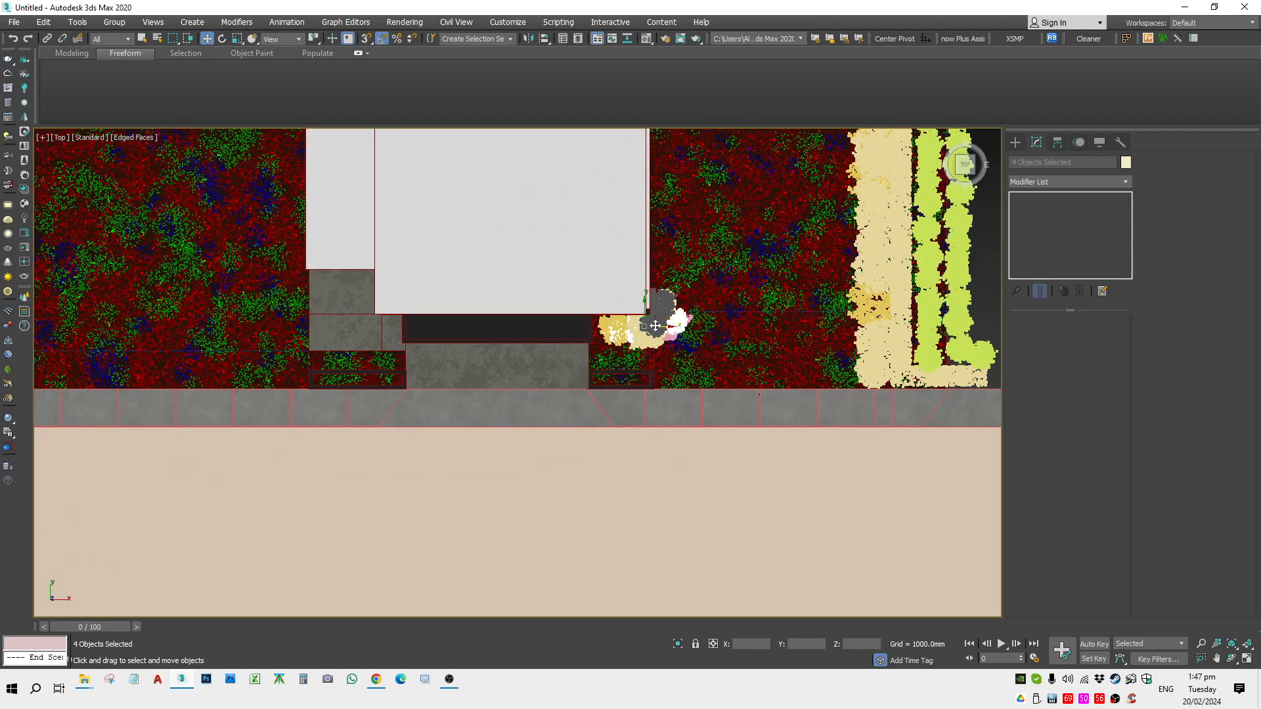
left_click_drag(655, 317, 642, 370)
scroll(642, 370, "up", 3)
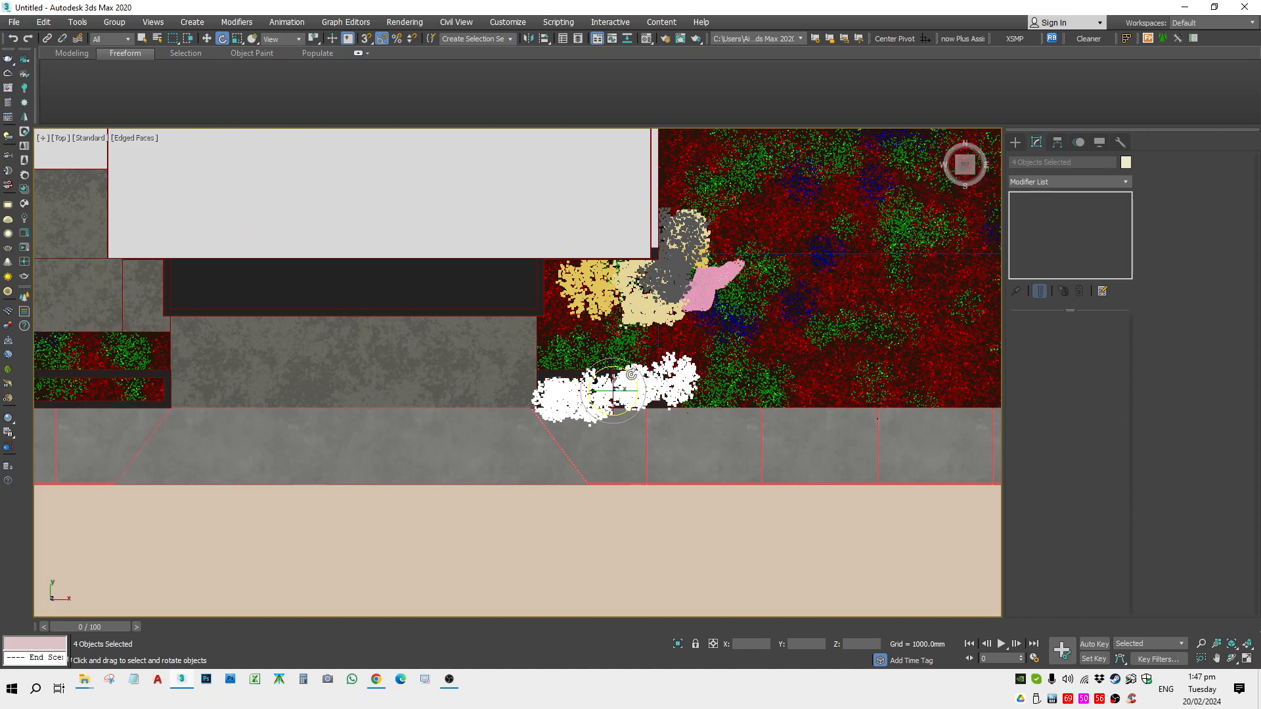
Scale down the four shrubs in the front view and raise them into the planter
key("f")
scroll(625, 375, "up", 6)
key("w")
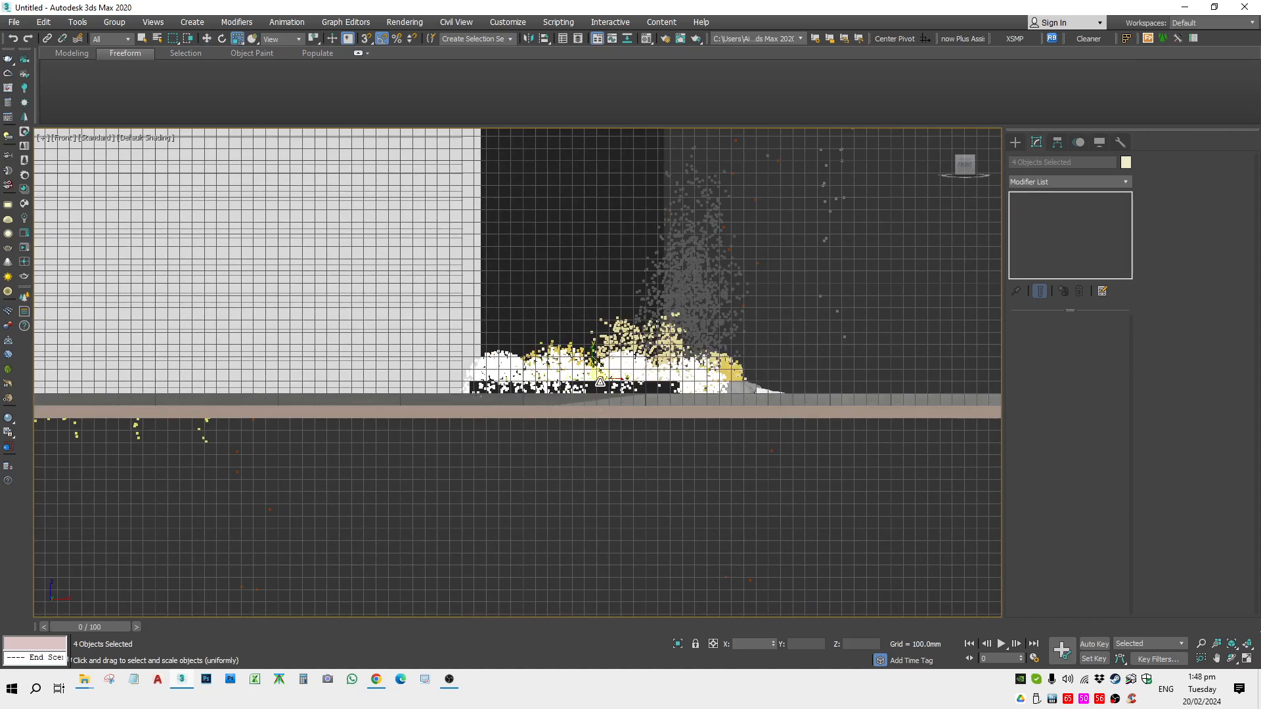
left_click_drag(600, 376, 583, 353)
key("w")
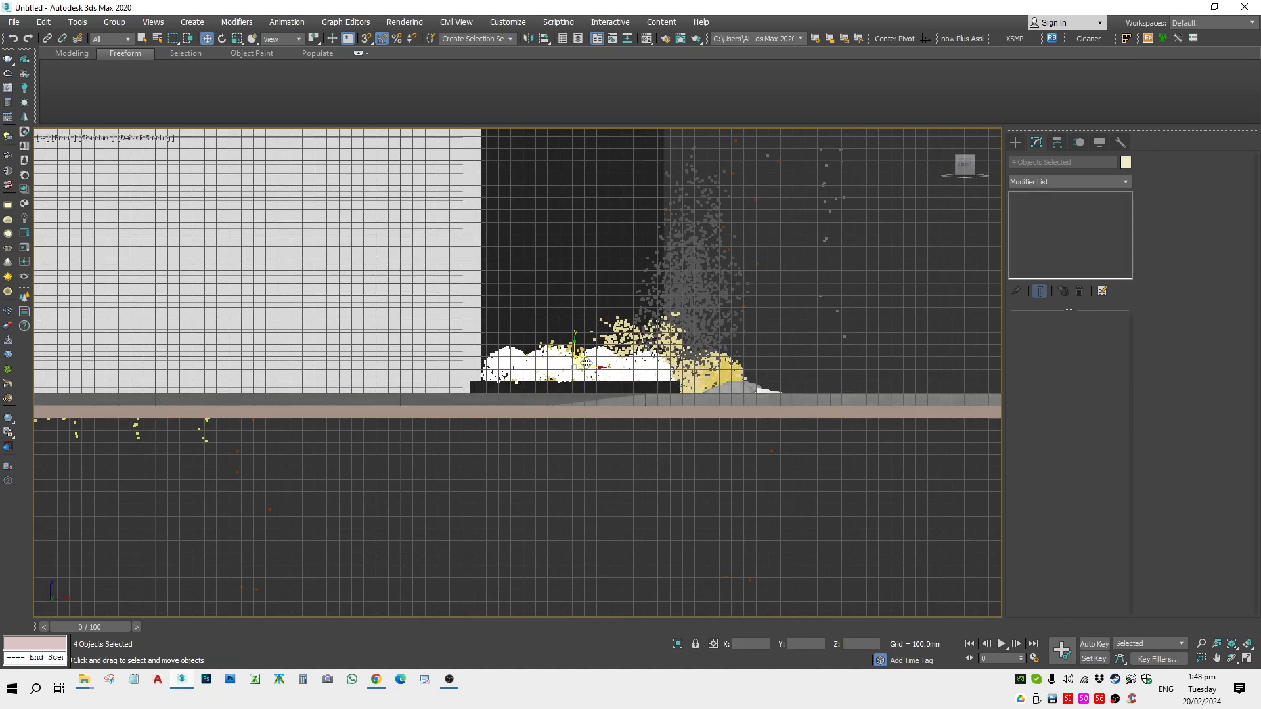
Straighten the four-shrub row and centre it within the planter in the top view
middle_click_drag(585, 363, 635, 449, "alt")
scroll(634, 433, "down", 6)
scroll(620, 420, "up", 6)
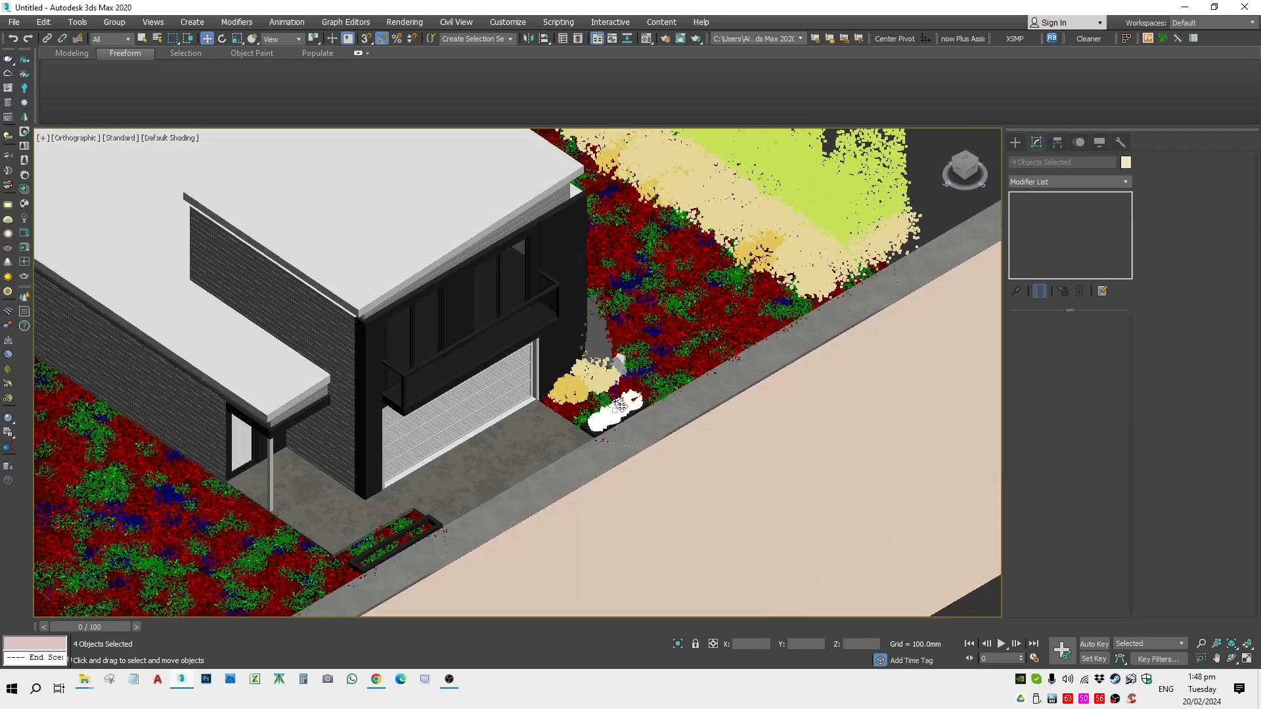
scroll(620, 419, "down", 6)
key("f")
scroll(624, 401, "down", 6)
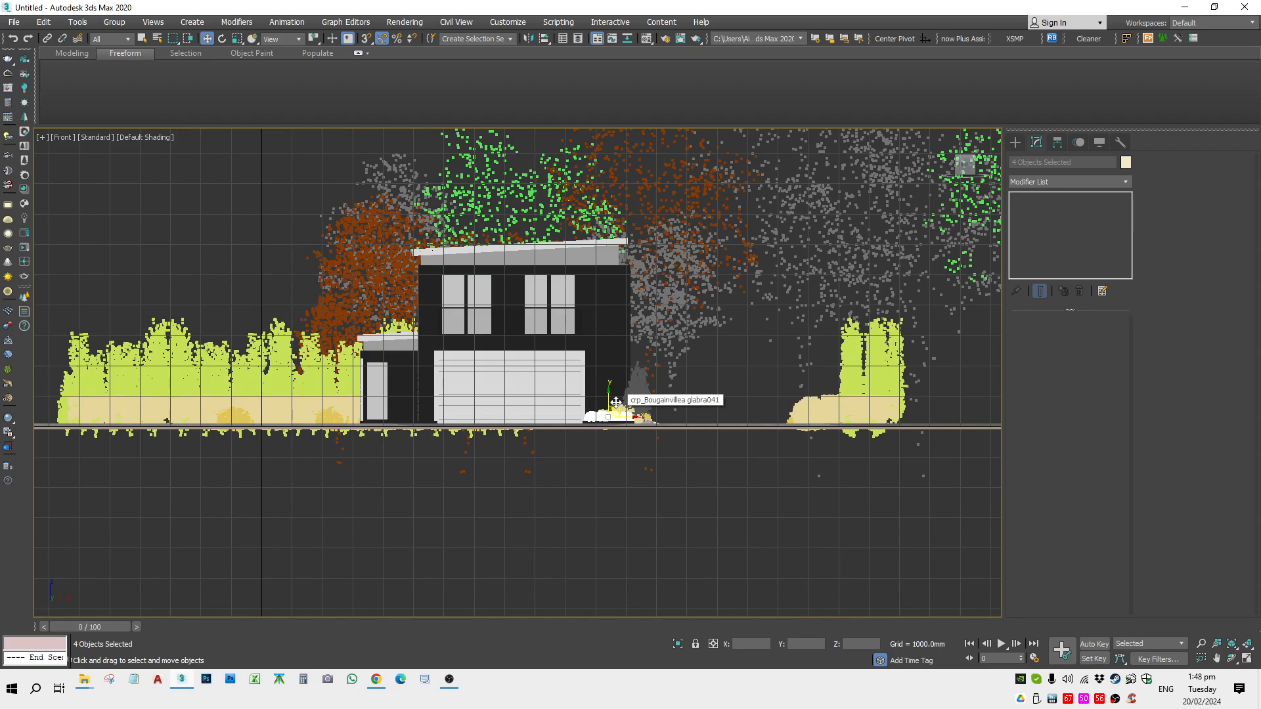
key("z")
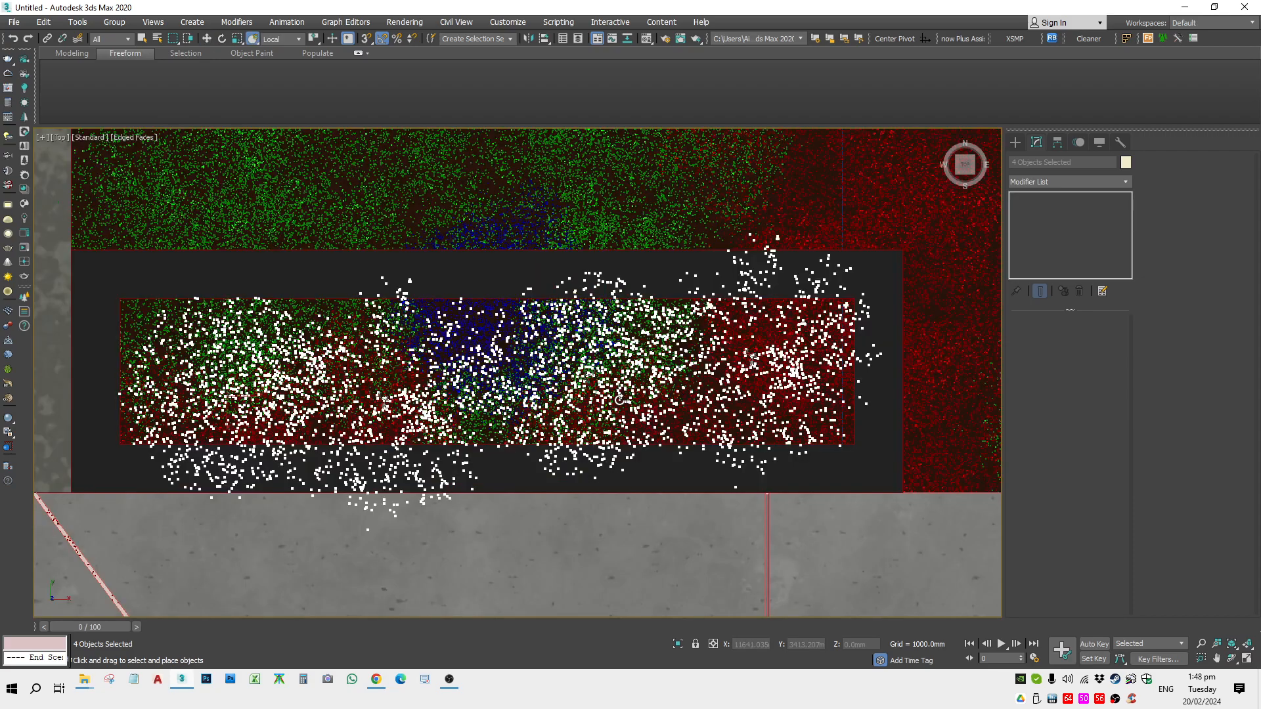
scroll(591, 394, "down", 8)
key("e")
key("w")
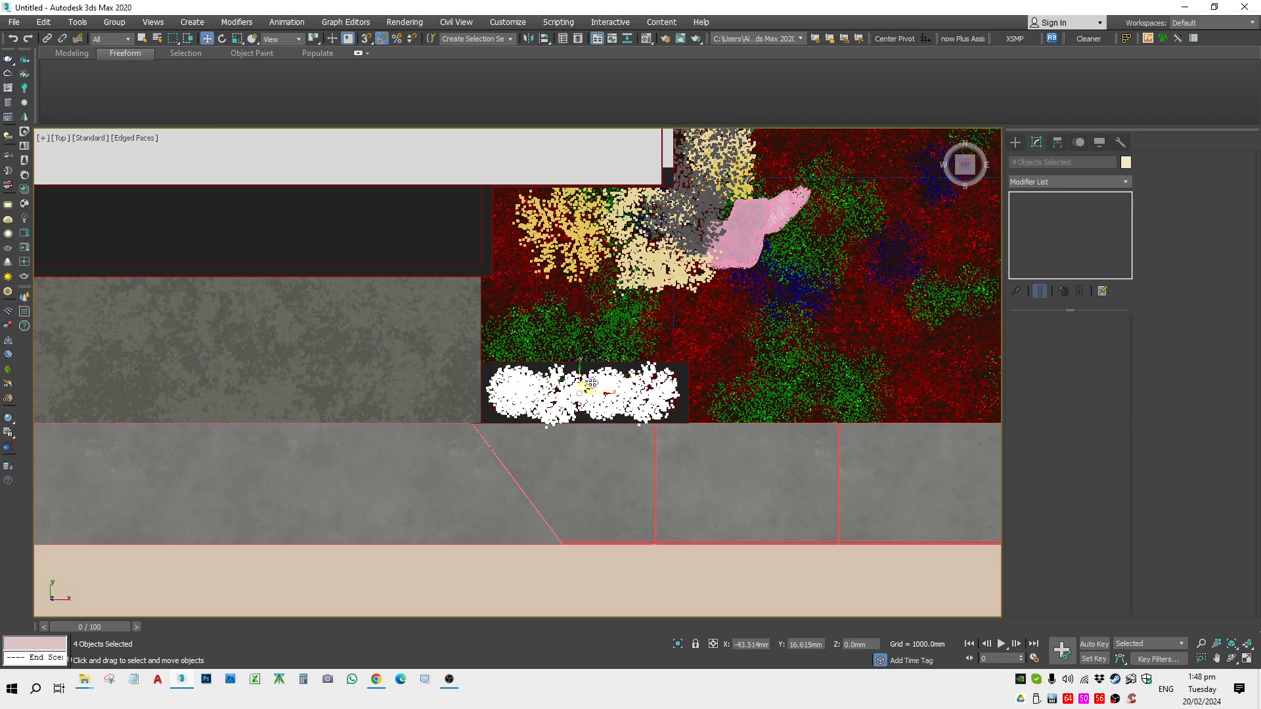
Clone the four-shrub row into the matching planter on the other side of the driveway
scroll(525, 393, "down", 6)
mouse_move(482, 390)
left_mouse_down("shift")
mouse_move(428, 393)
mouse_move(447, 393)
left_mouse_up("shift")
left_click(632, 396)
scroll(436, 382, "up", 5)
Clone a yellow shrub twice to fill the empty end of the entrance-side planter, varying its rotation
left_click(535, 407)
left_click_drag(540, 407, 375, 410, "shift")
key("Return")
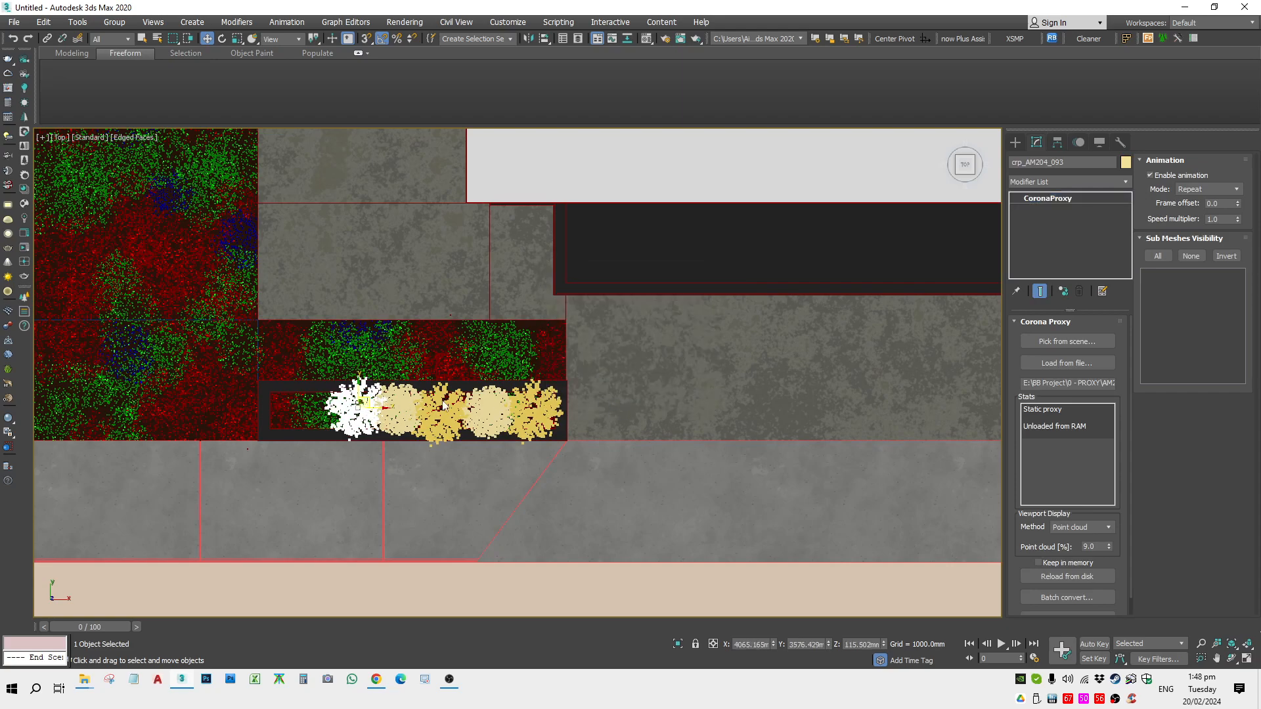
key("e")
key("w")
mouse_move(371, 415)
left_mouse_down("shift")
mouse_move(455, 418)
mouse_move(302, 415)
mouse_move(294, 402)
mouse_move(368, 411)
left_mouse_up("shift")
key("Escape")
left_click(620, 398)
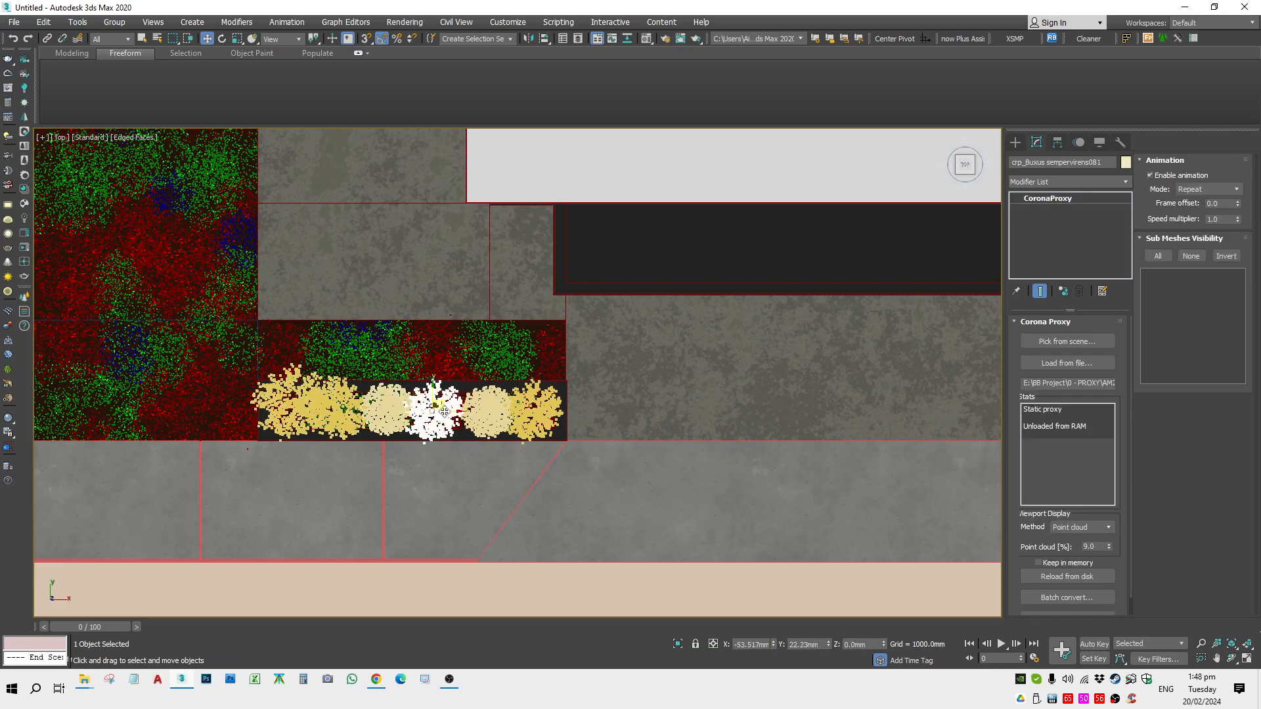
Switch to the Corona camera view, clear the selection and start a production render of the house
key("c")
left_click(568, 181)
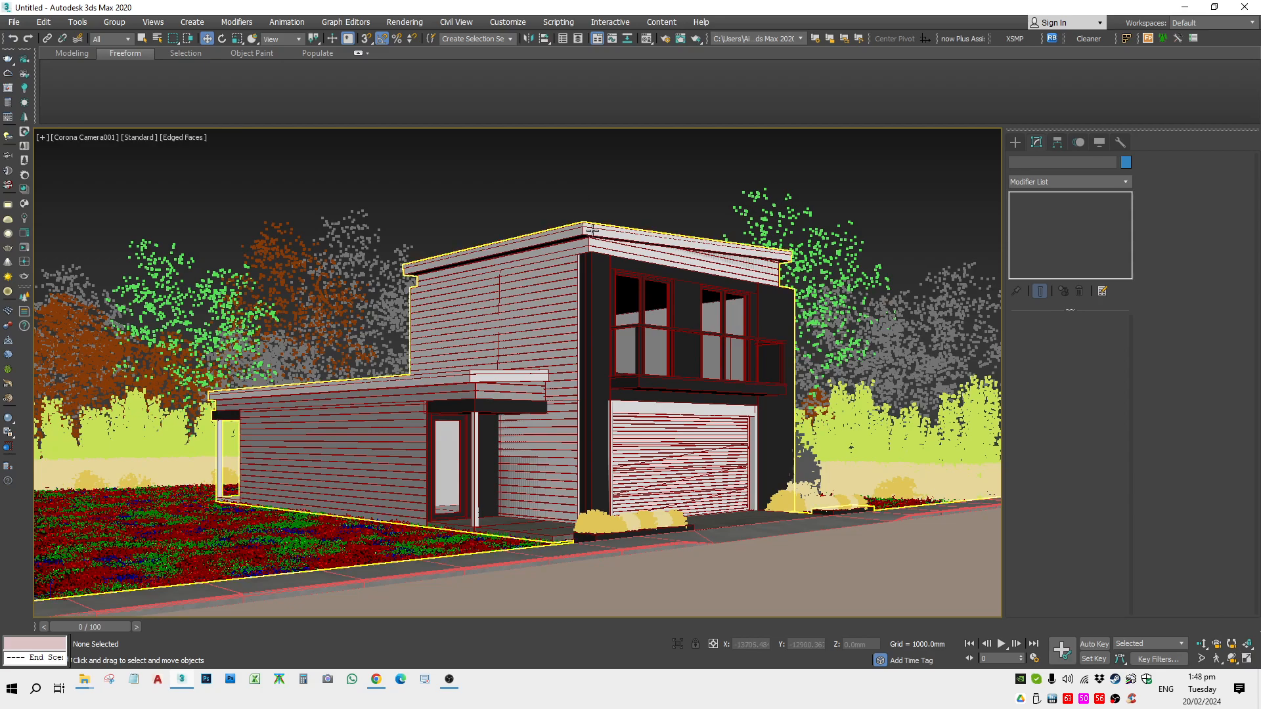
left_click(700, 40)
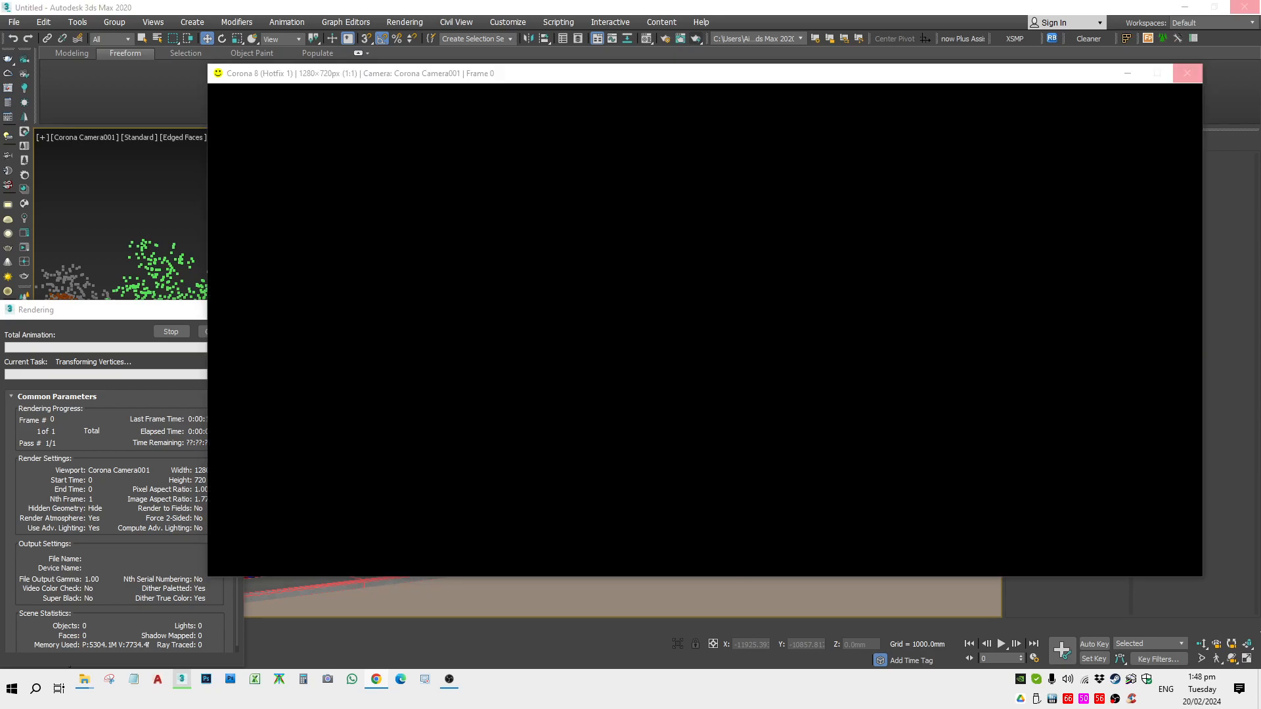
left_click(446, 683)
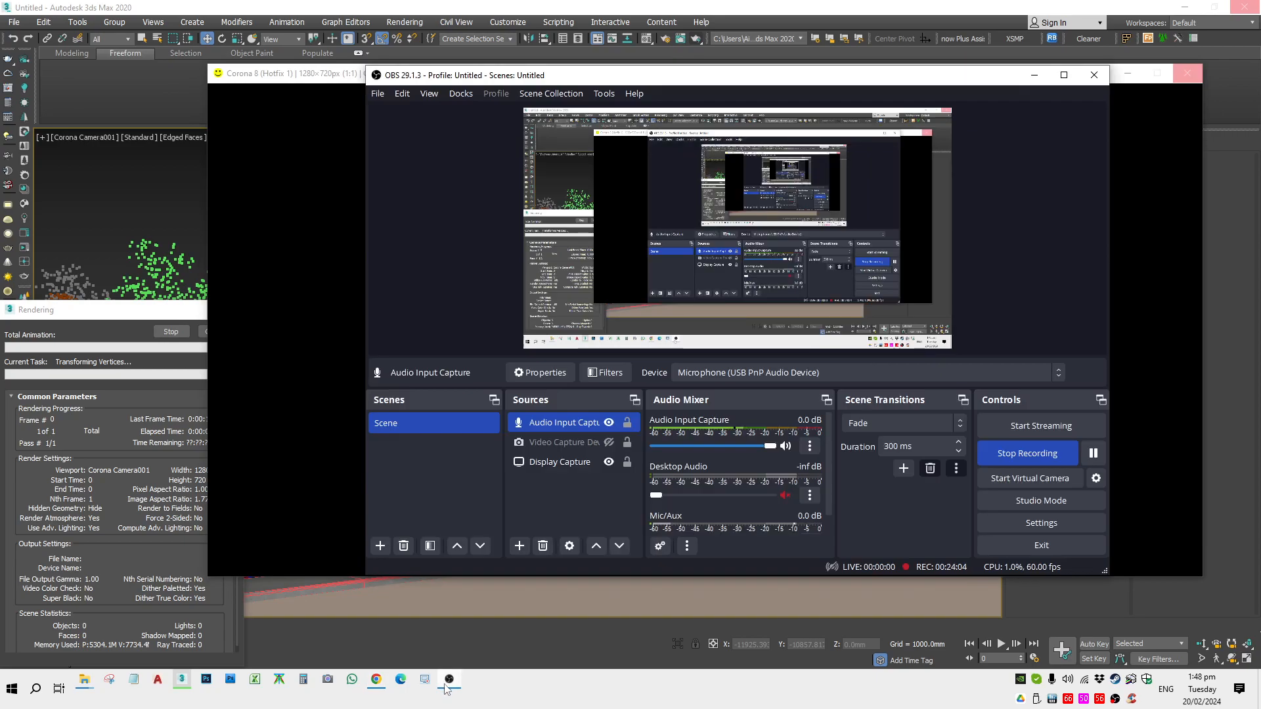
left_click(446, 682)
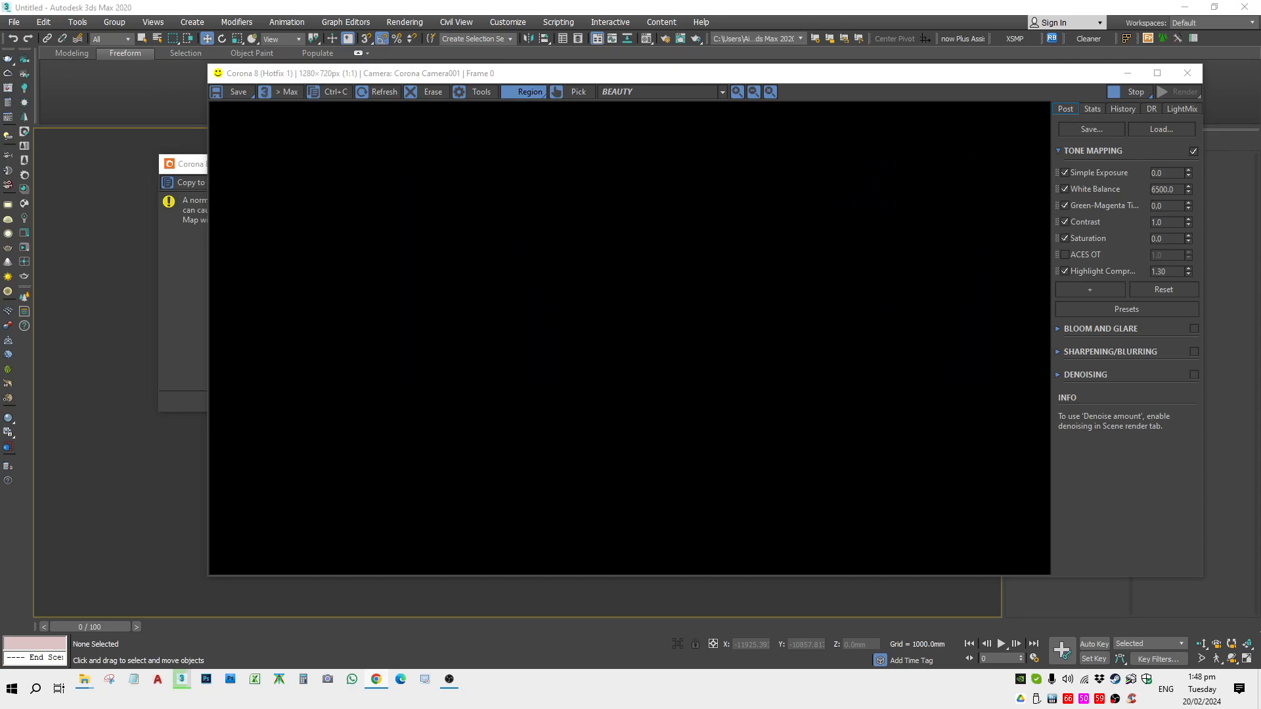
Rearrange the frame buffer and the render progress window so the house render can be watched
left_click_drag(784, 77, 747, 95)
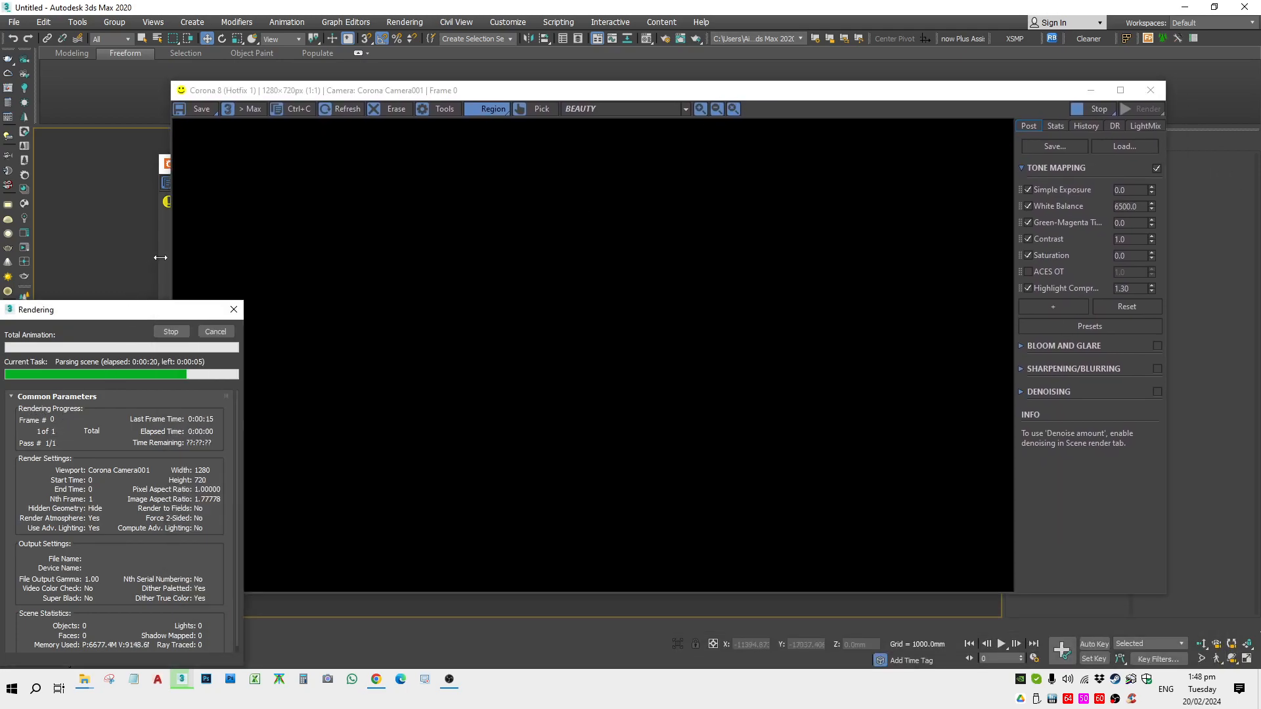
left_click(560, 163)
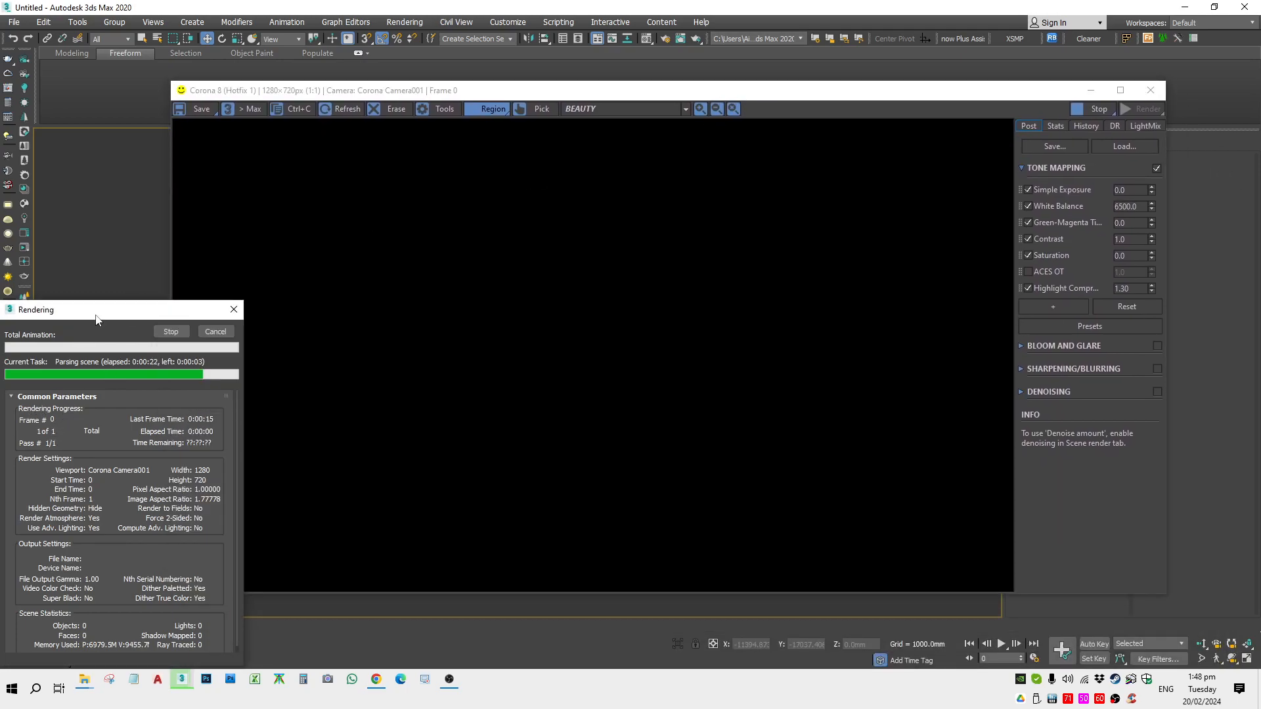
left_click_drag(94, 317, 109, 268)
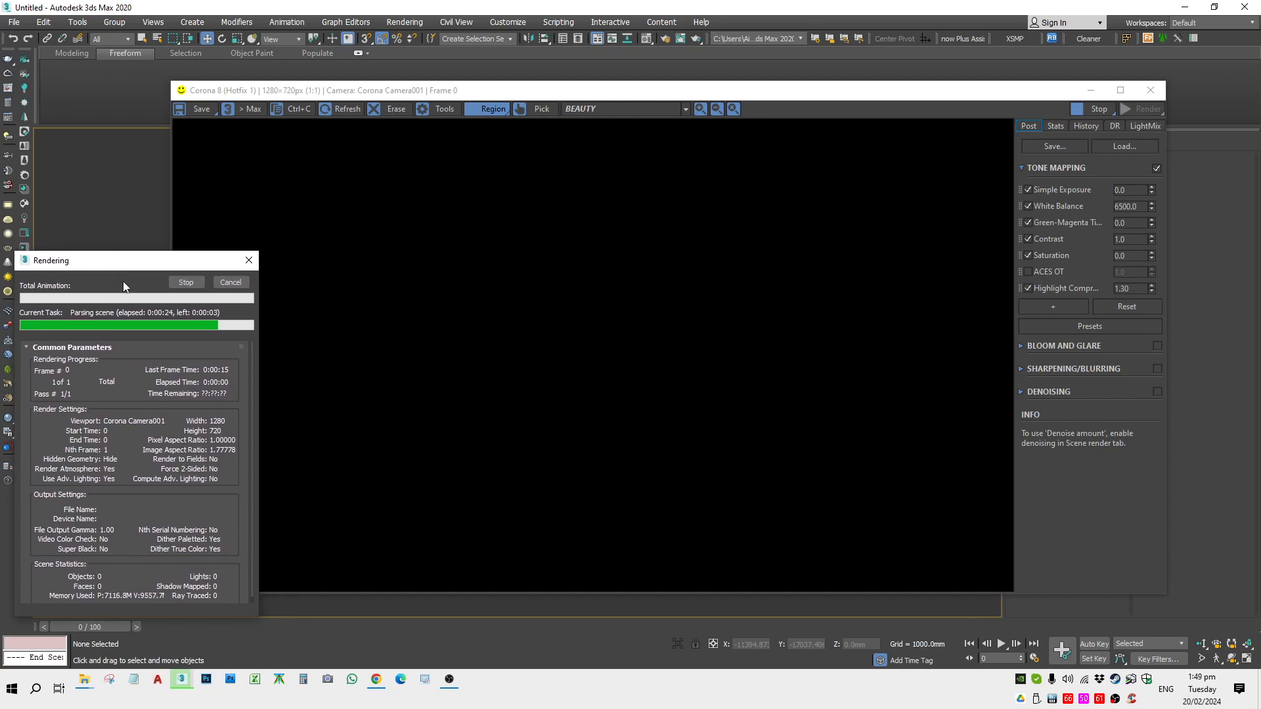
left_click_drag(143, 276, 172, 291)
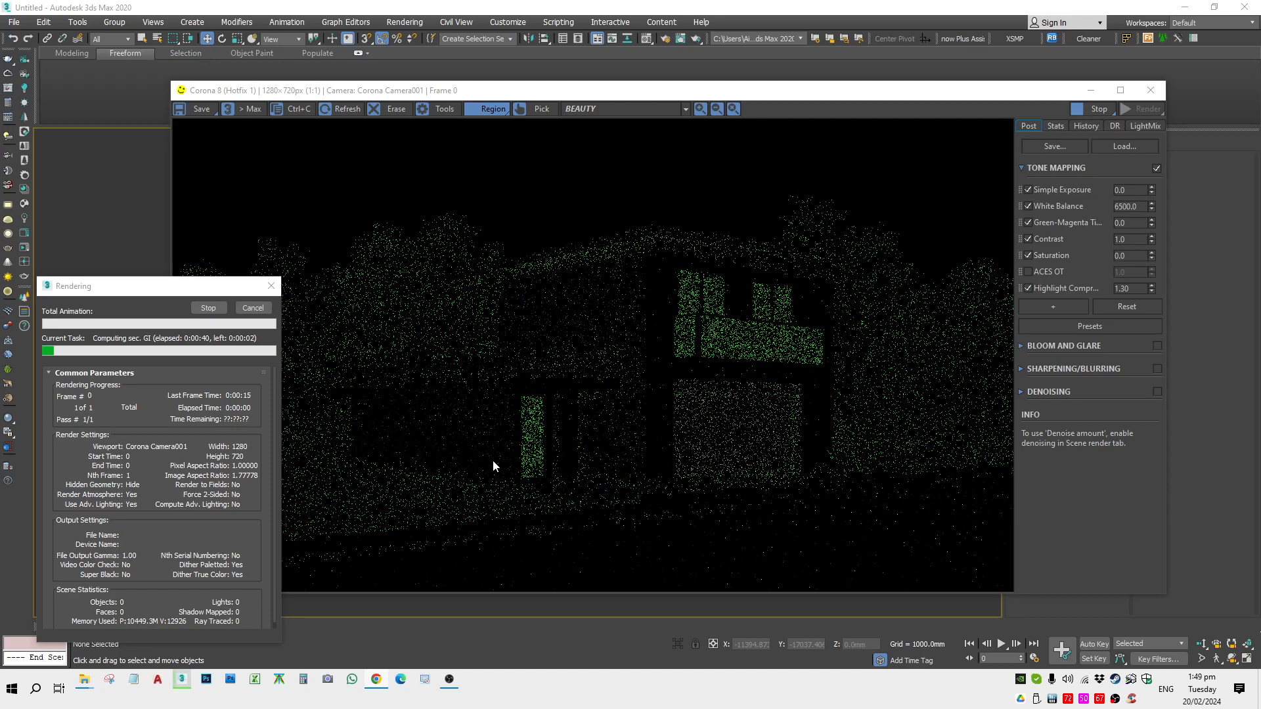
left_click(493, 463)
left_click_drag(675, 96, 701, 82)
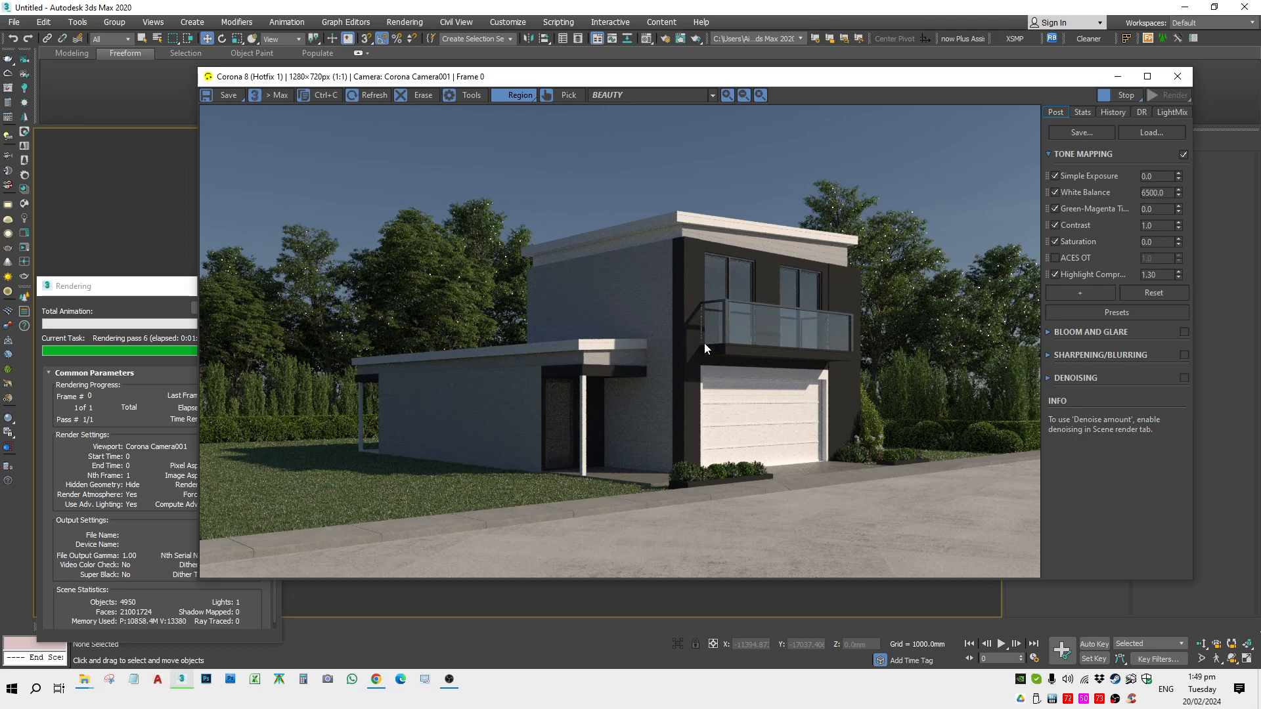
Inspect the garage front in the render and display the render statistics
scroll(727, 394, "up", 1)
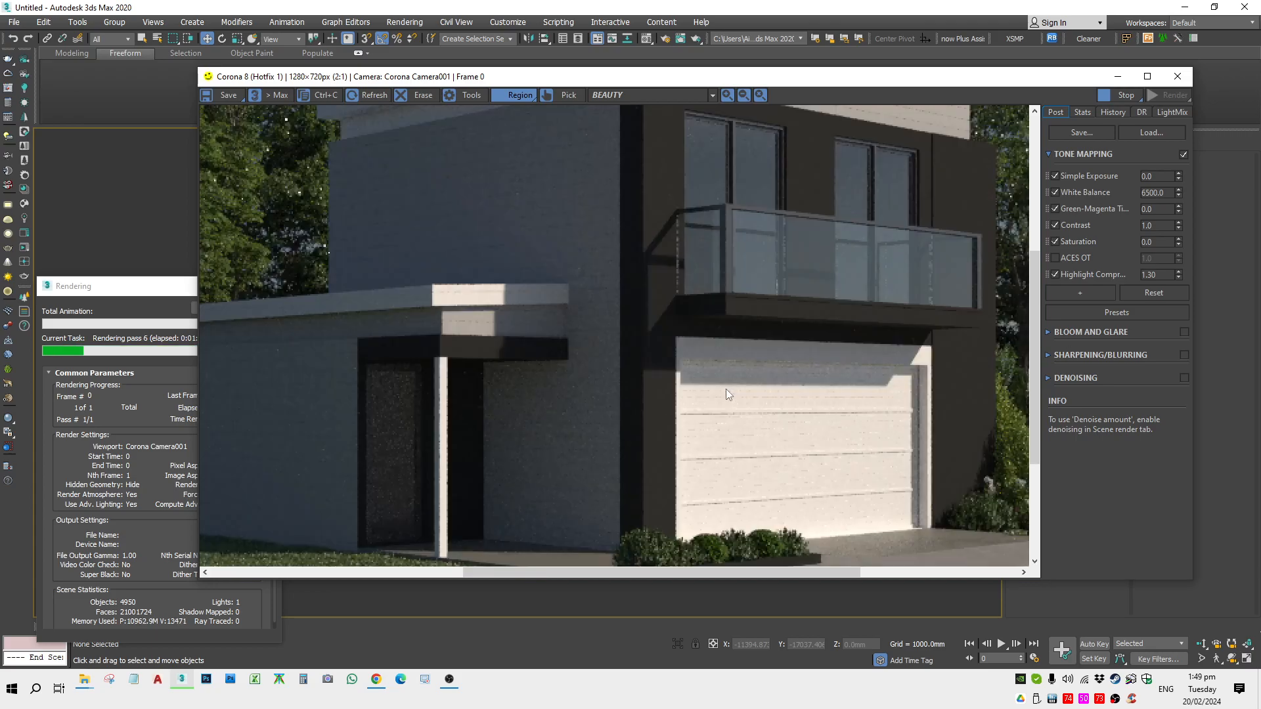
left_click(1082, 113)
left_click(160, 452)
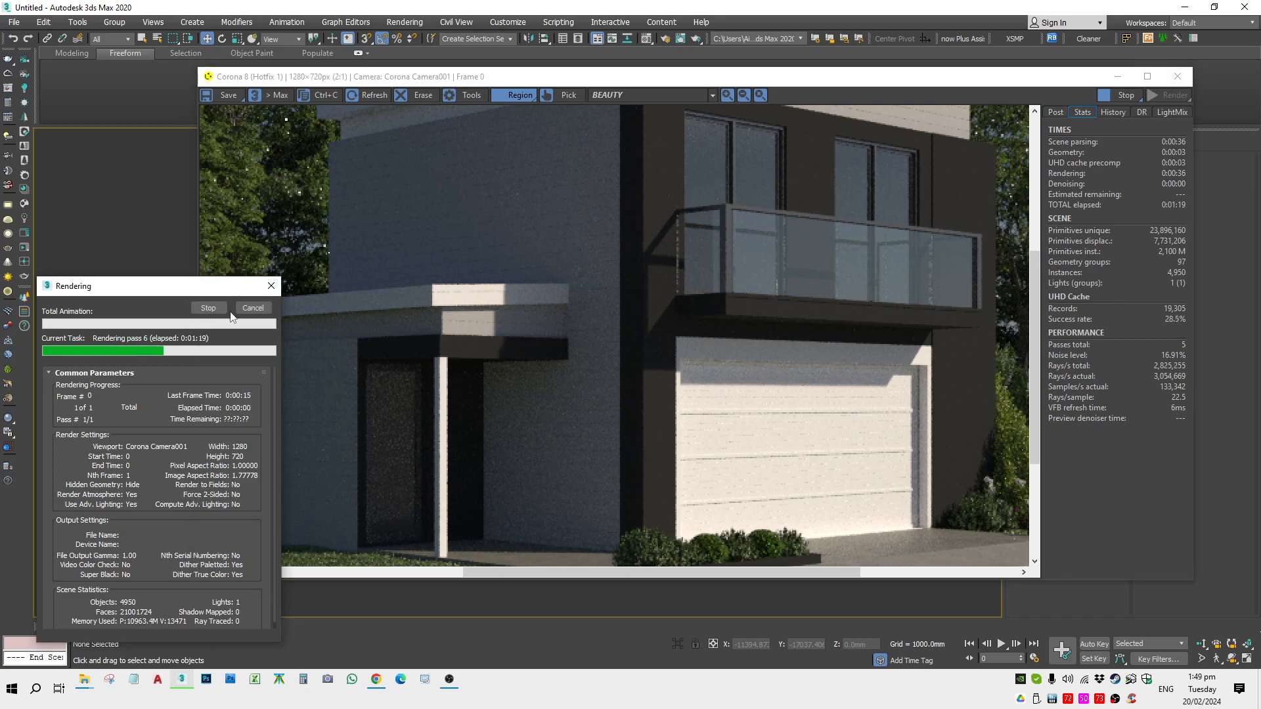
Set the denoising mode to Corona High Quality in the scene render settings
left_click(668, 40)
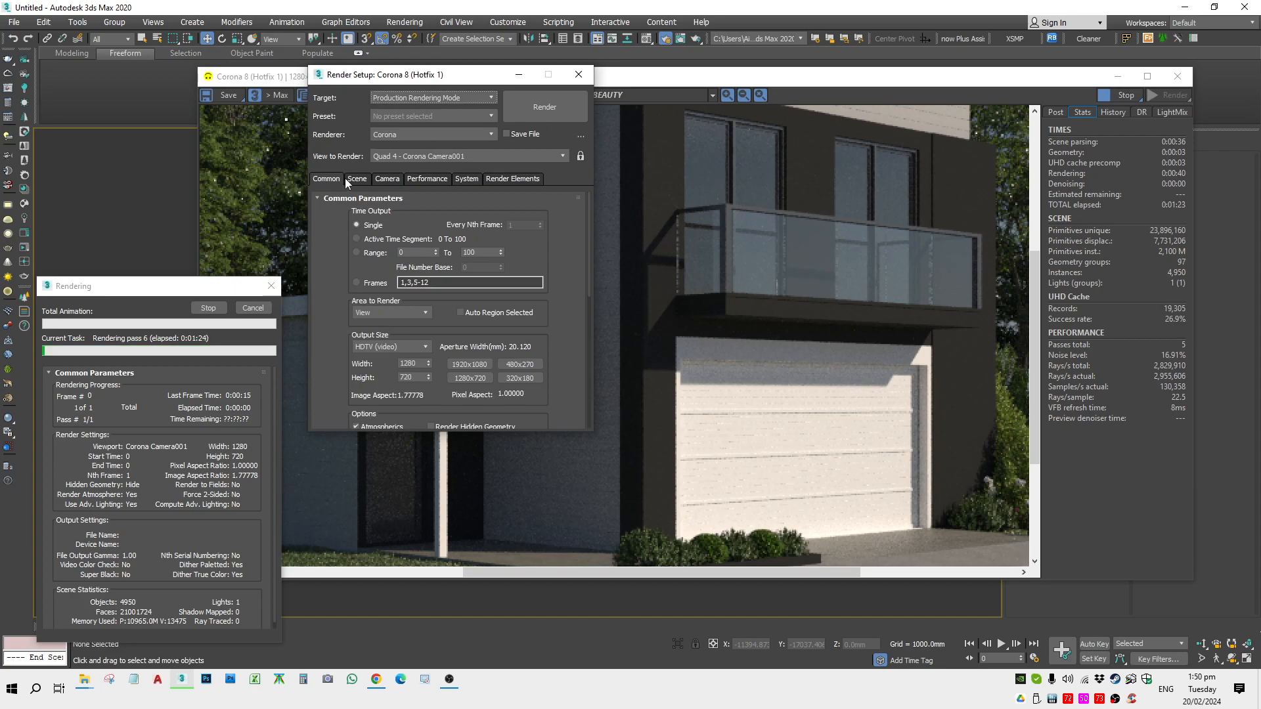
left_click(349, 179)
left_click(386, 179)
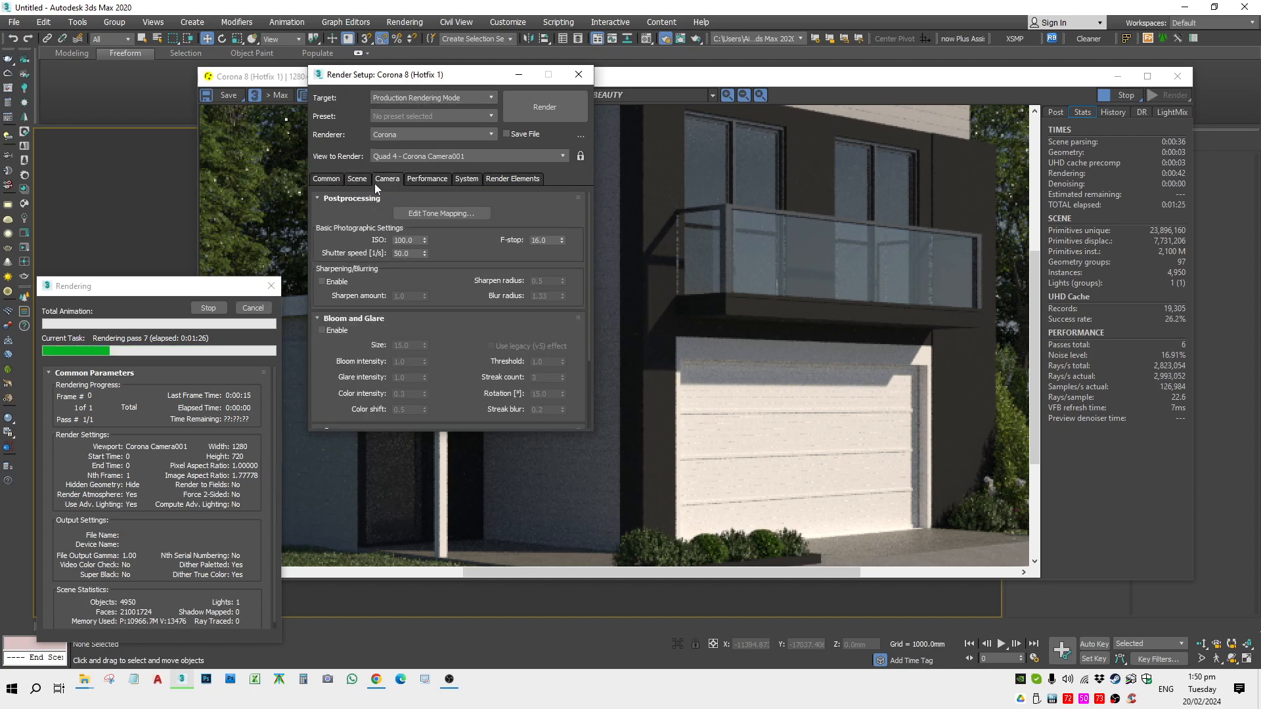
left_click(356, 179)
mouse_move(341, 260)
left_mouse_down()
mouse_move(368, 187)
mouse_move(362, 264)
left_mouse_up()
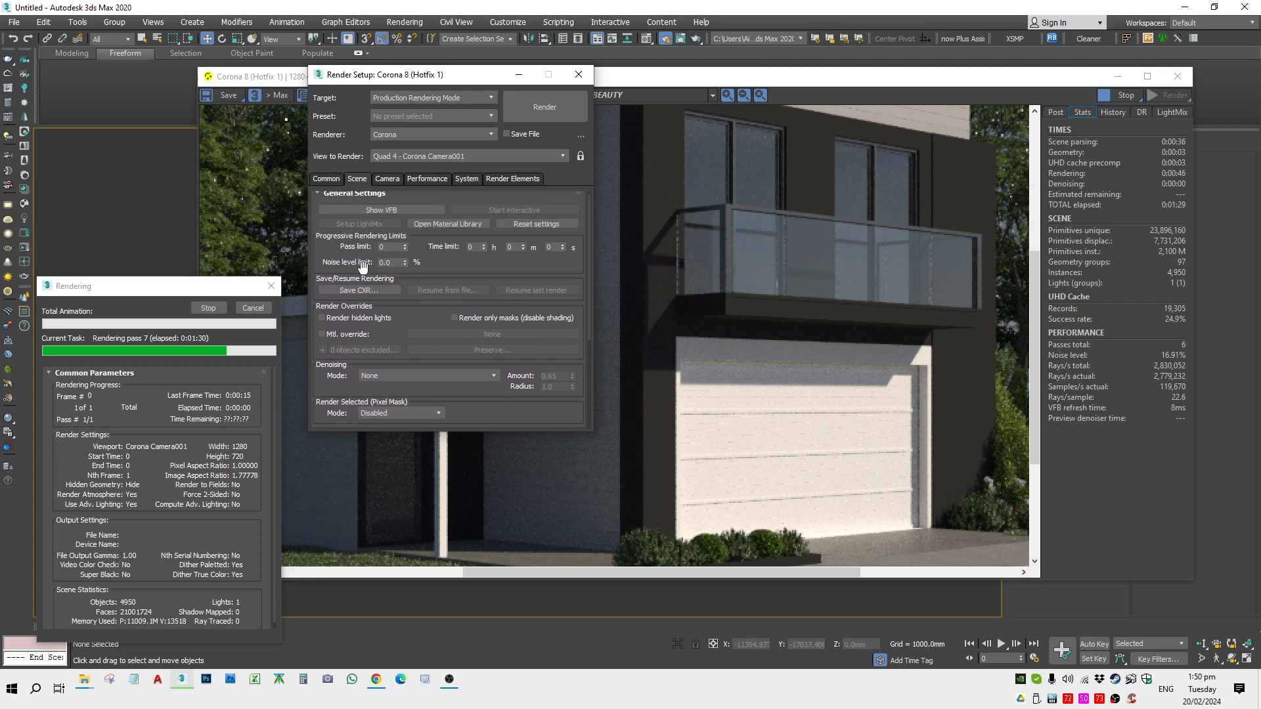
double_click(387, 262)
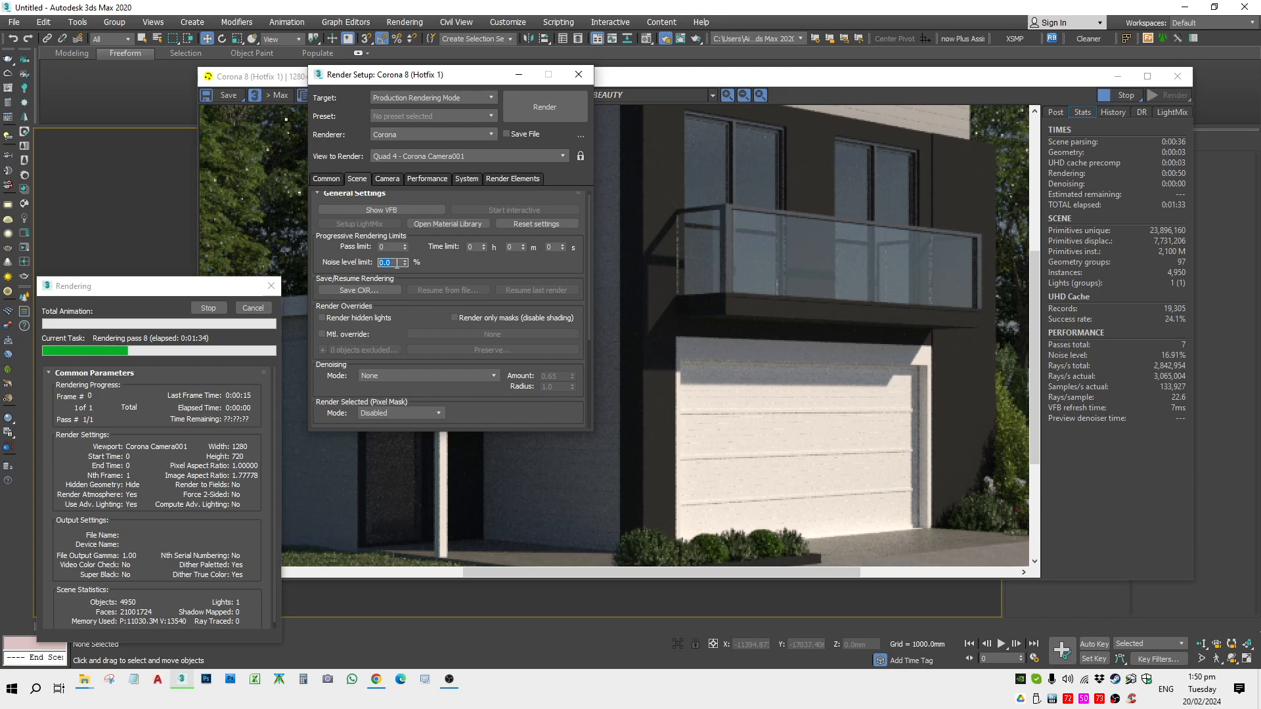
scroll(325, 266, "down", 2)
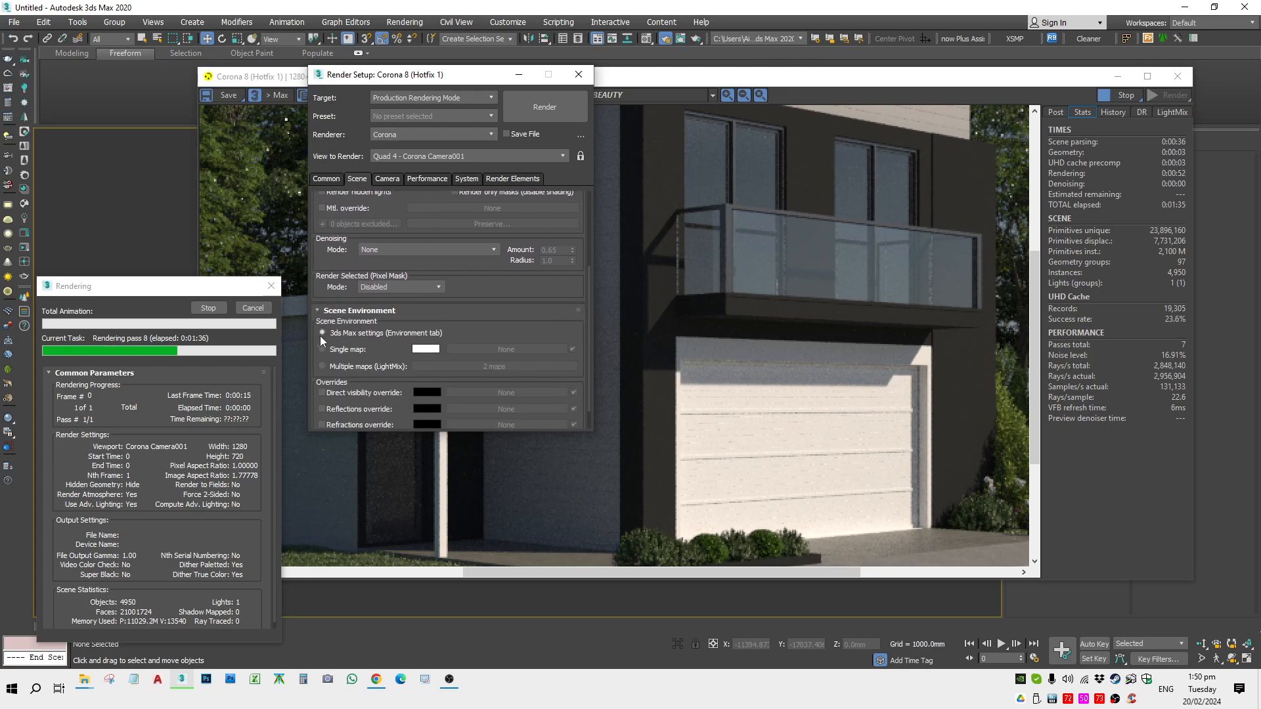
scroll(341, 260, "down", 1)
left_click(354, 255)
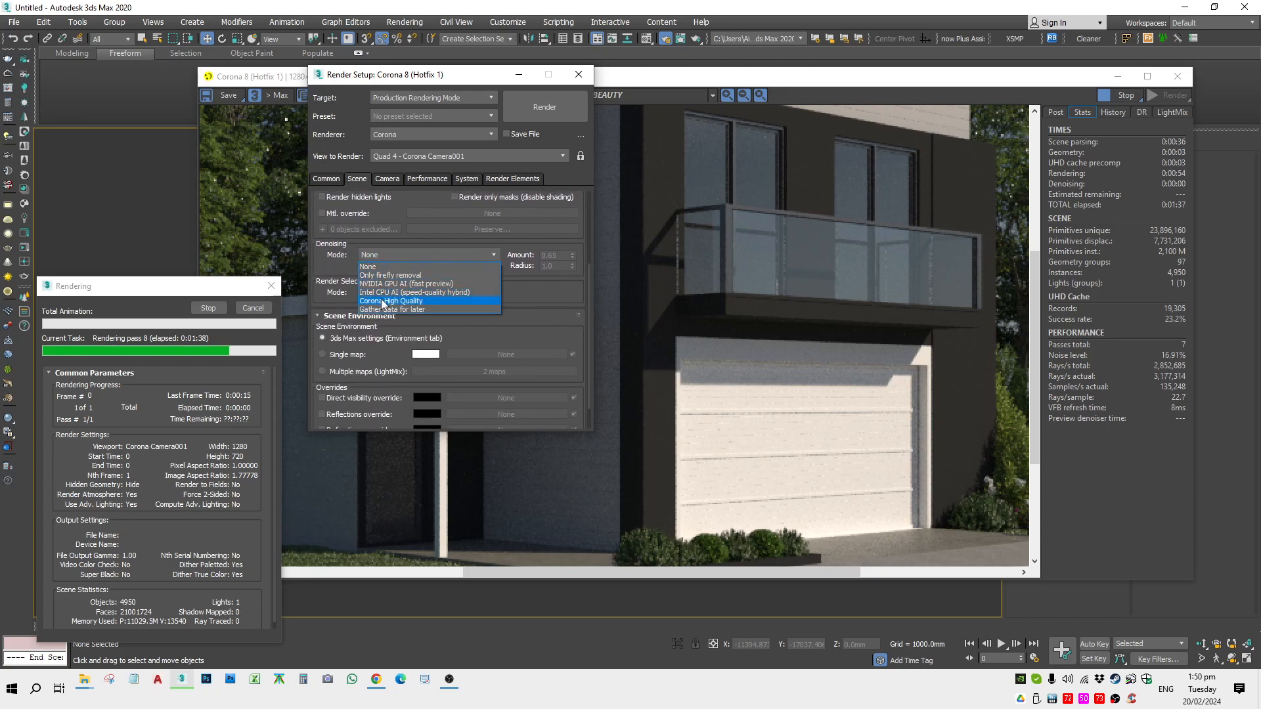
left_click(404, 275)
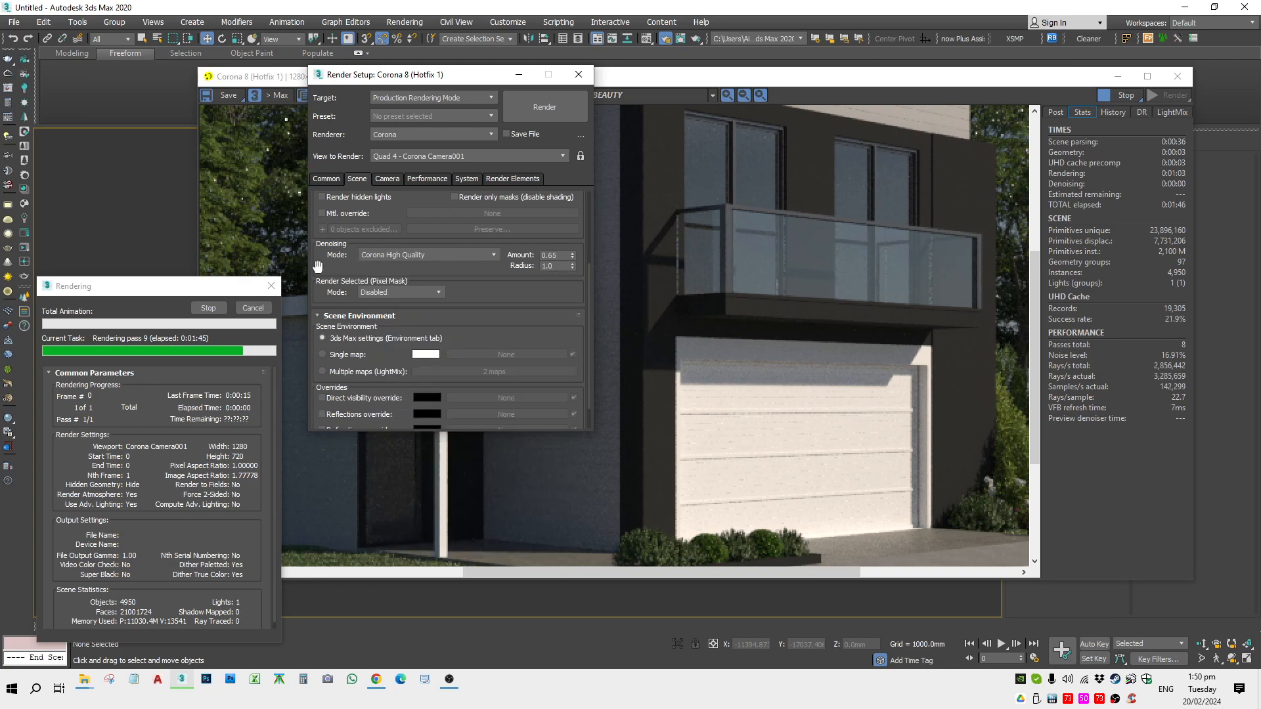
scroll(342, 260, "up", 2)
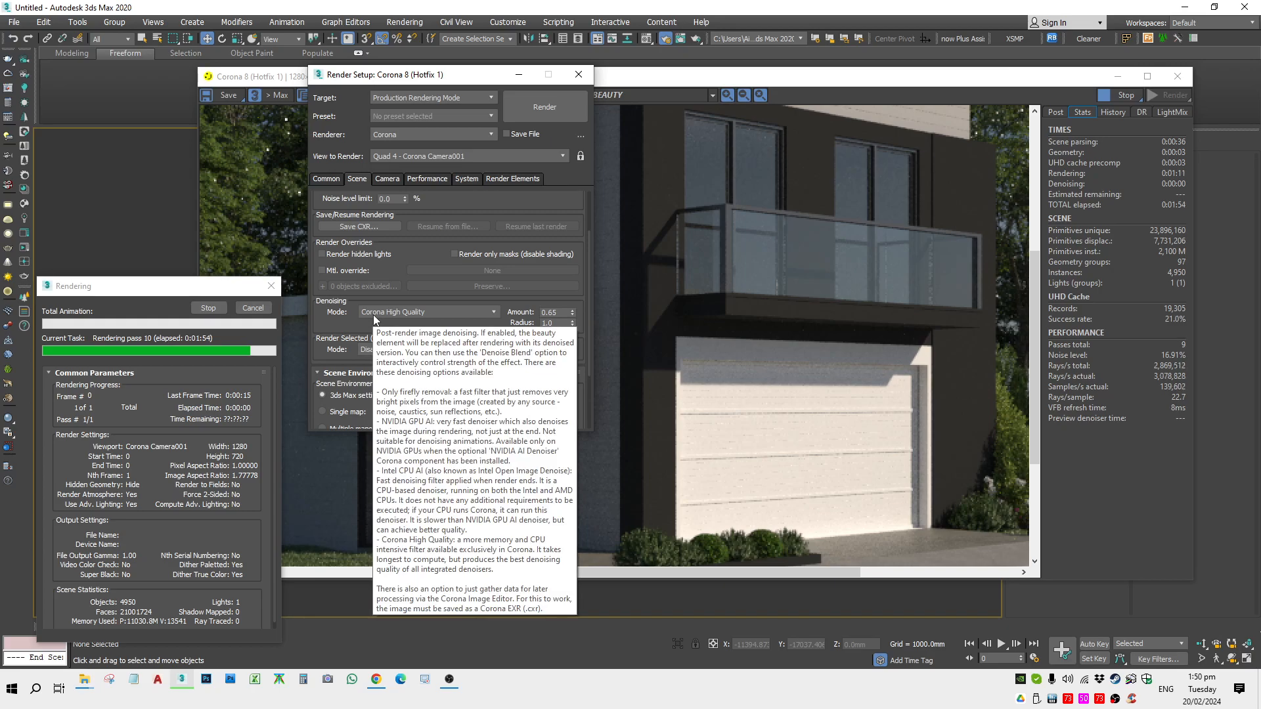
Examine the noise in the render around the upper wall, balcony, entrance and garage door
left_click(676, 311)
scroll(670, 207, "up", 2)
middle_click_drag(670, 207, 688, 393)
scroll(676, 375, "down", 2)
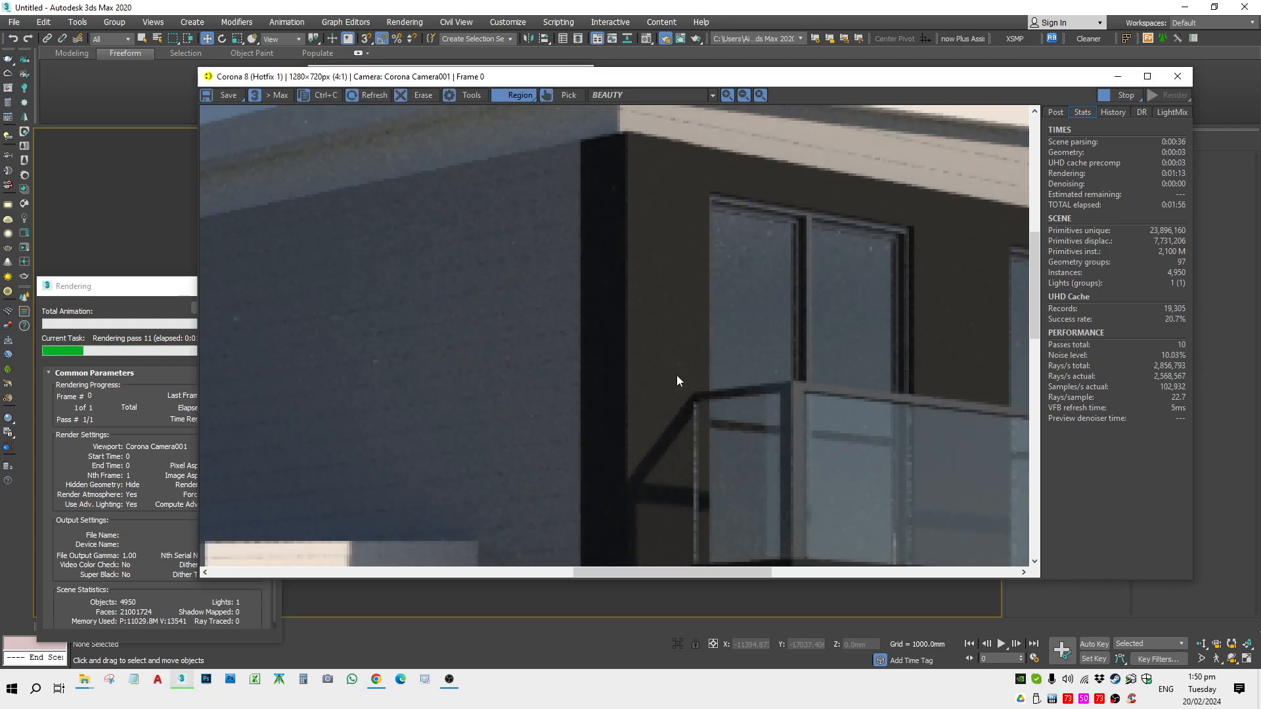
scroll(676, 296, "up", 1)
scroll(613, 273, "down", 3)
scroll(587, 356, "up", 4)
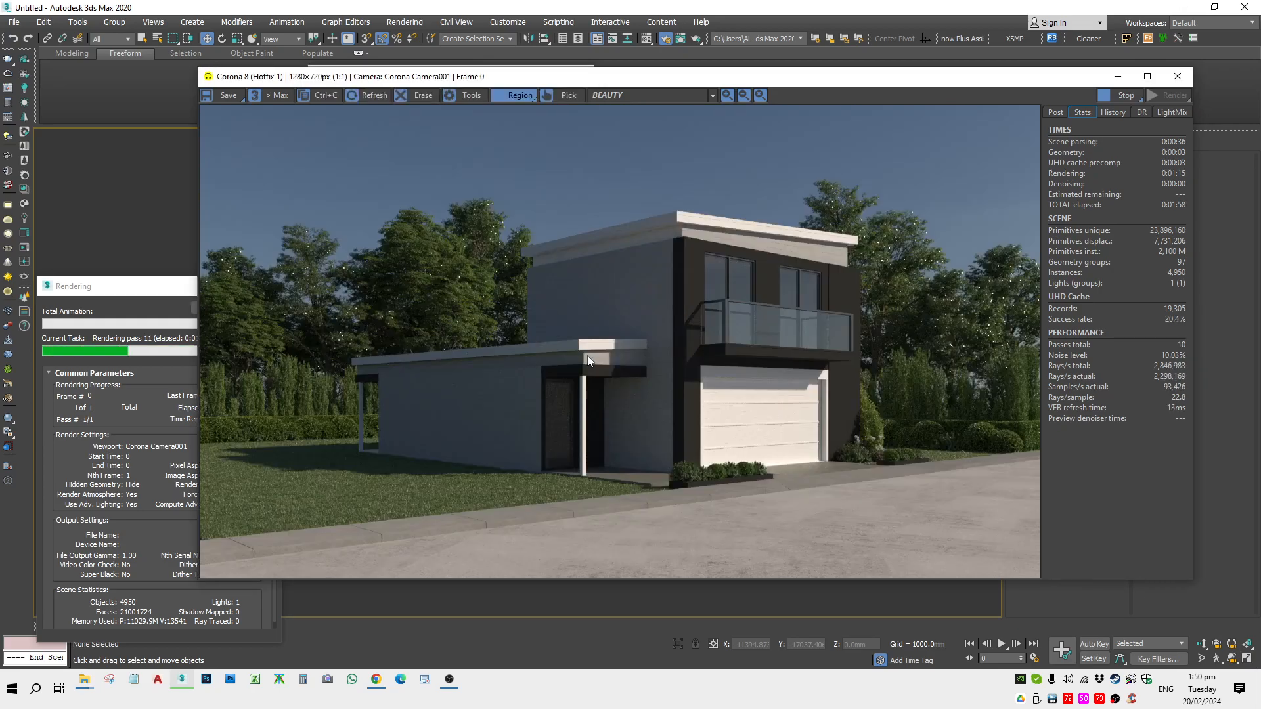
scroll(857, 411, "up", 1)
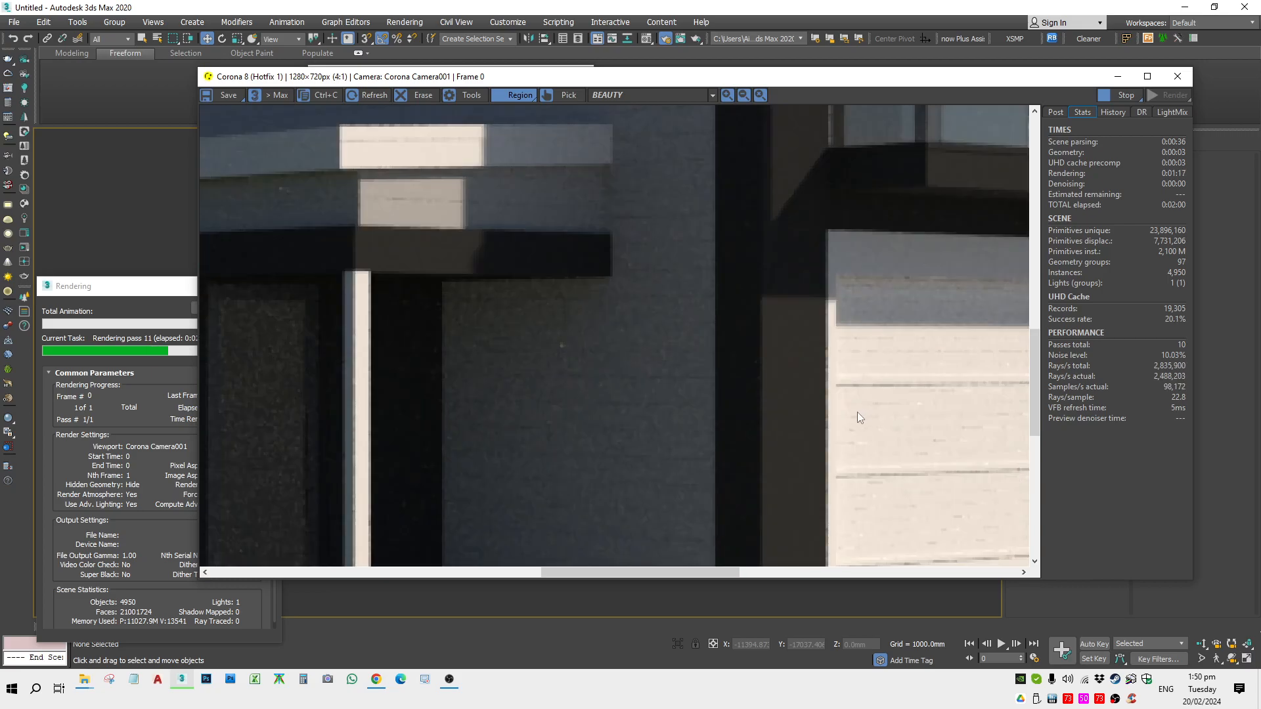
scroll(663, 391, "down", 2)
scroll(860, 396, "up", 1)
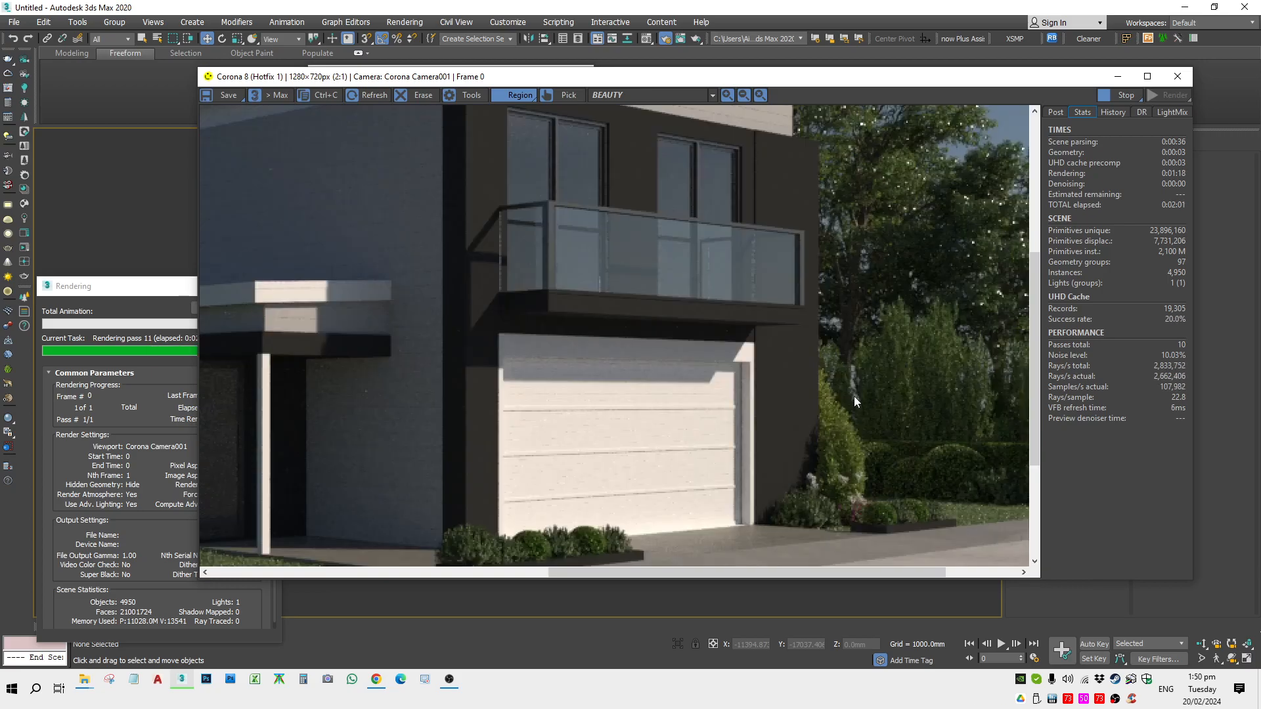
scroll(813, 396, "up", 1)
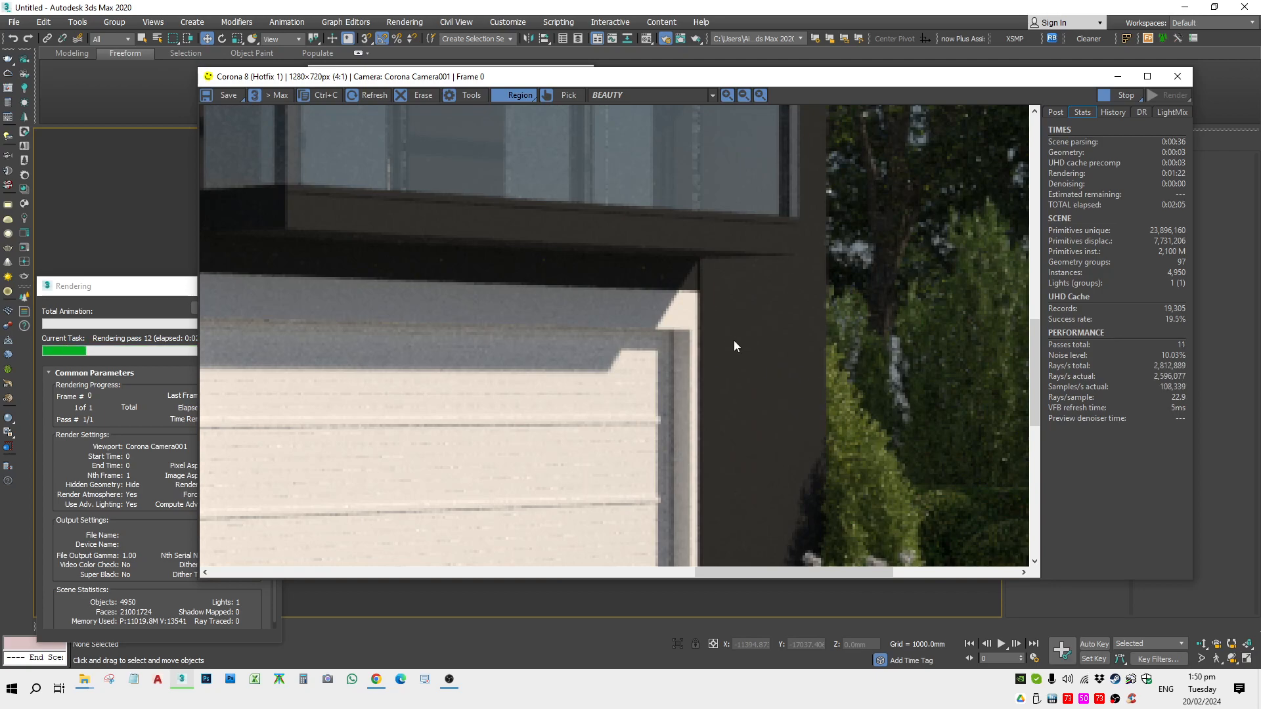
scroll(761, 337, "down", 3)
scroll(640, 345, "up", 1)
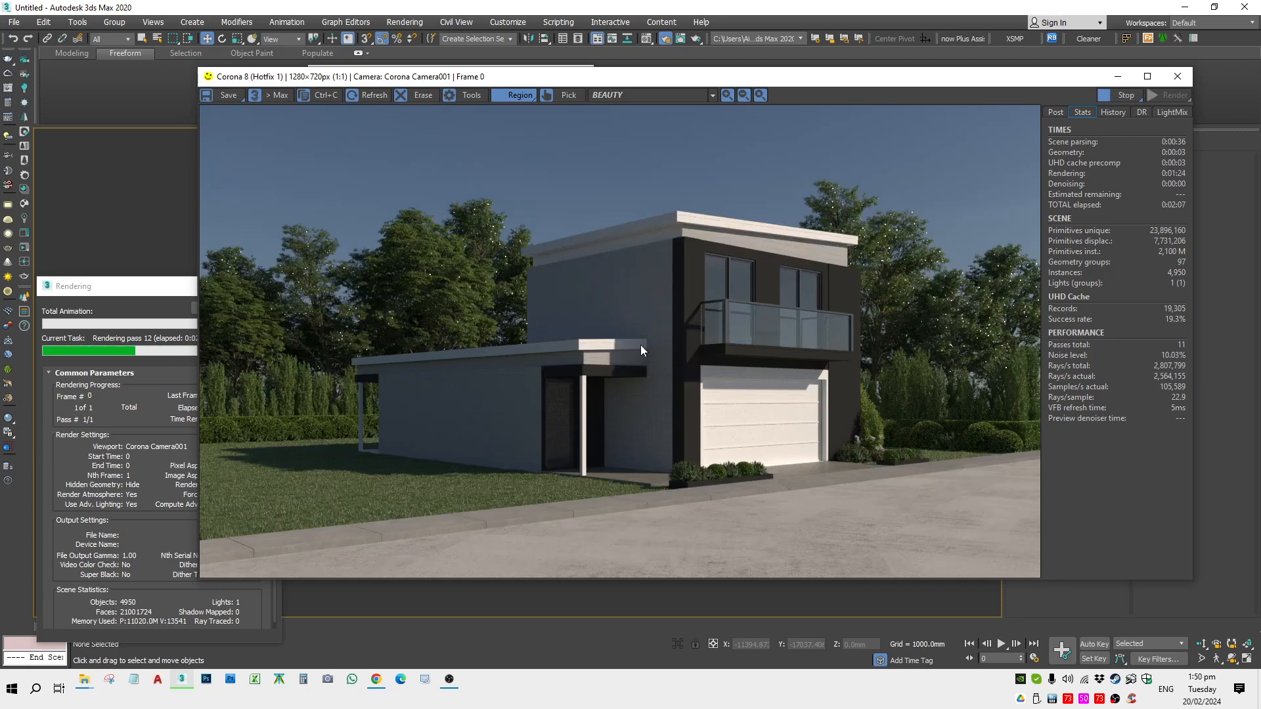
scroll(691, 416, "up", 1)
scroll(688, 411, "down", 1)
scroll(566, 401, "up", 1)
scroll(581, 385, "down", 1)
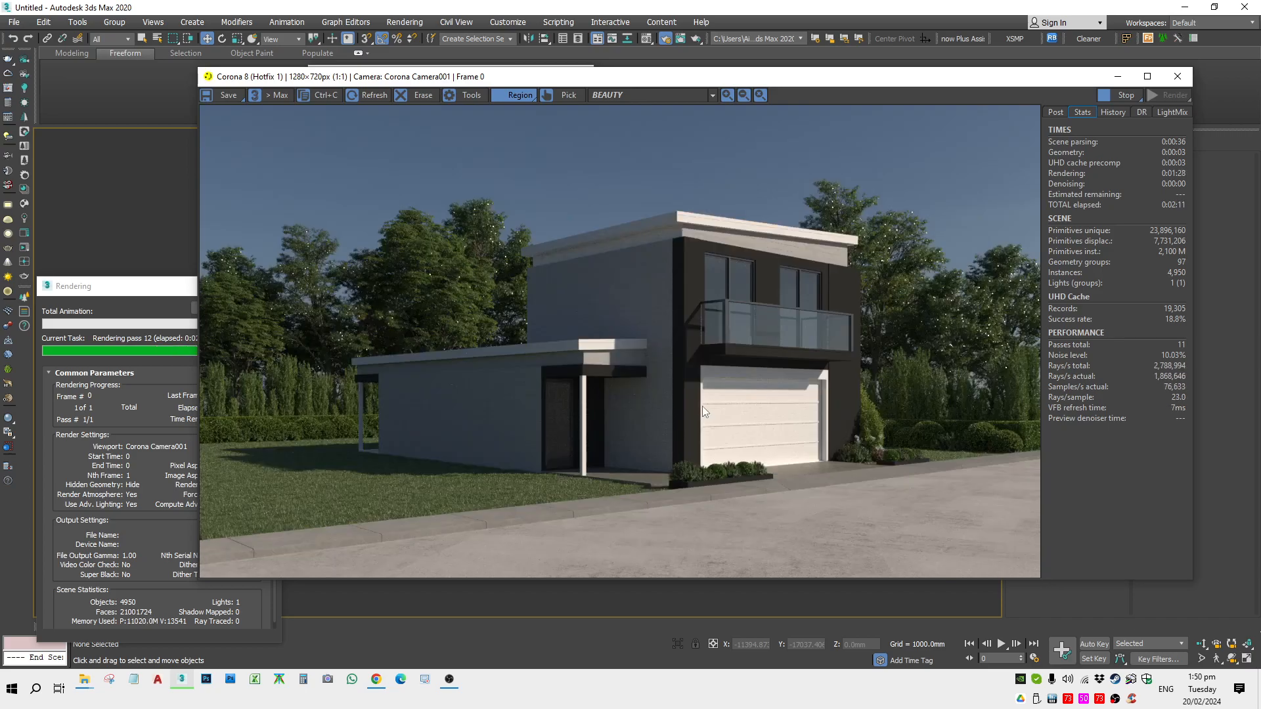
scroll(703, 407, "up", 1)
left_click(152, 408)
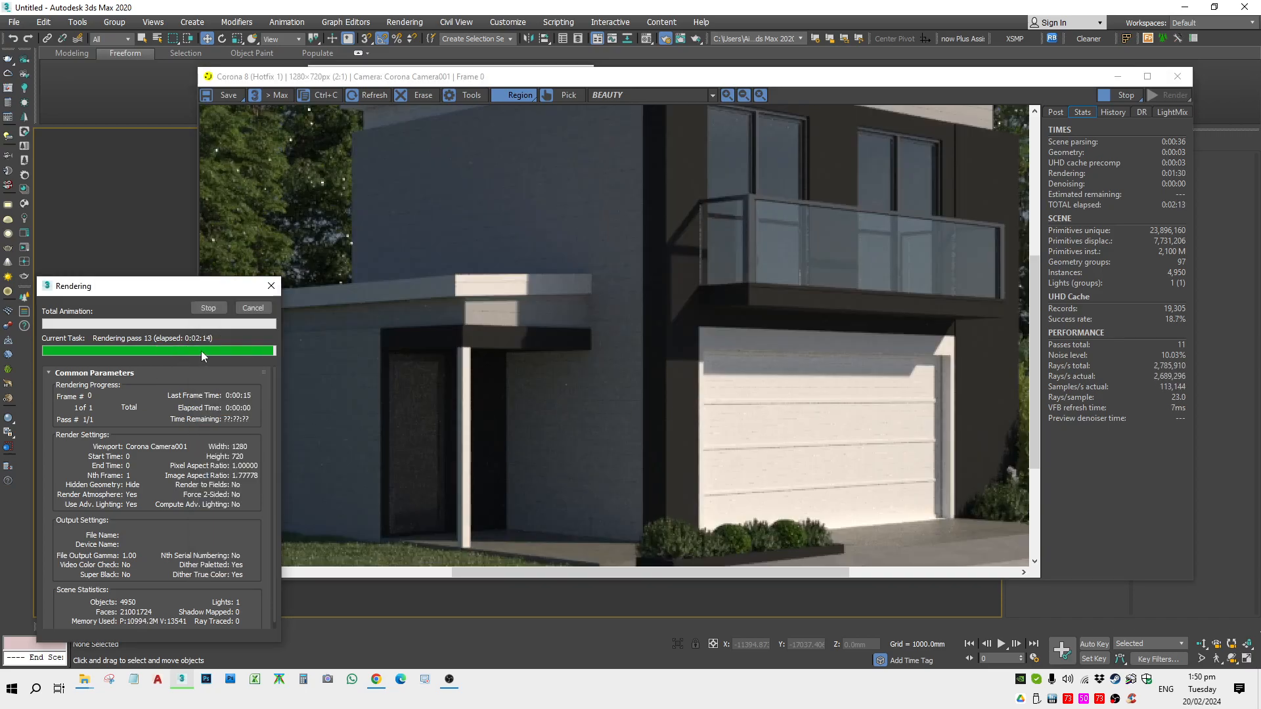
scroll(558, 386, "down", 1)
left_click(558, 387)
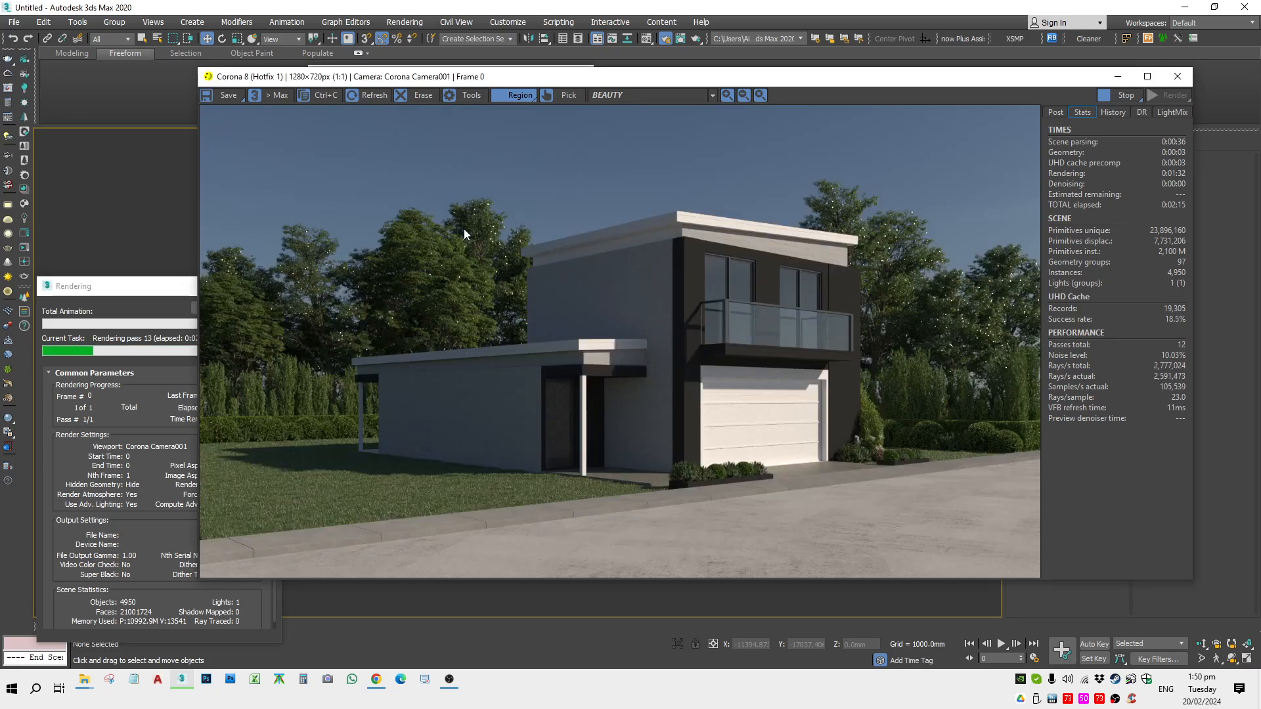
Turn off region rendering, stop the render and dismiss the denoising error message
left_click(519, 98)
left_click(1125, 94)
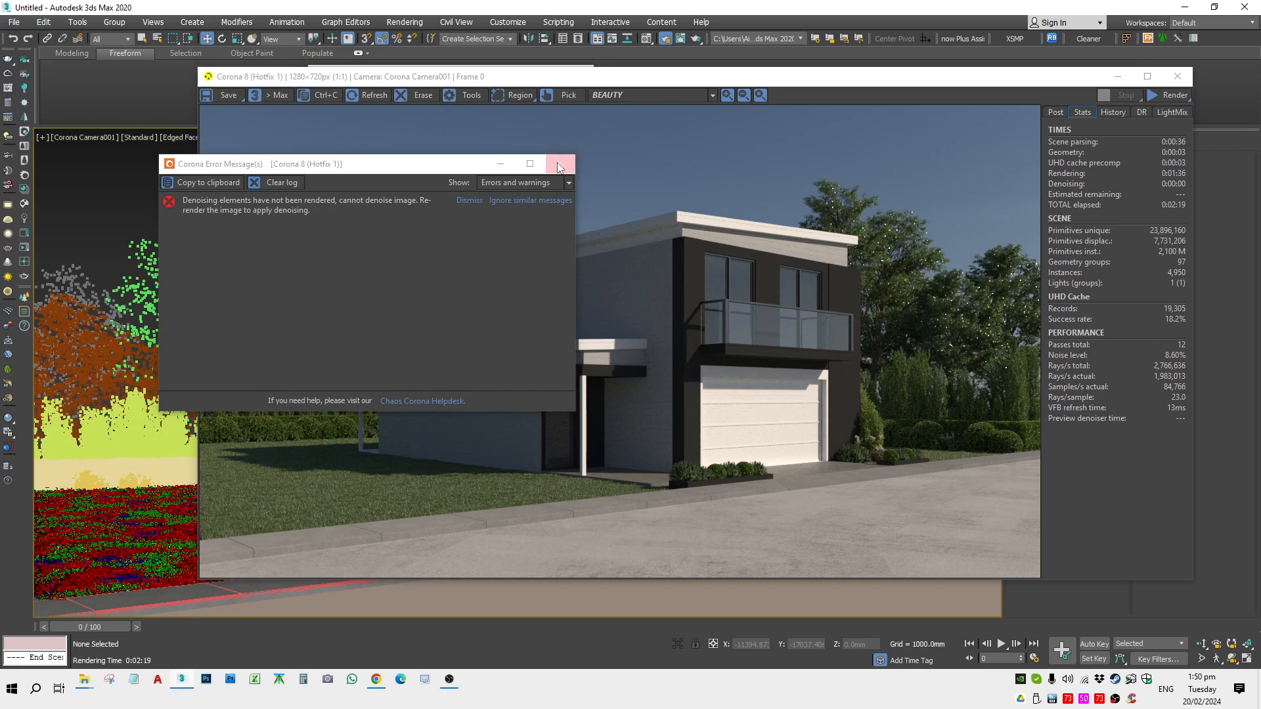
left_click(560, 165)
Start saving the rendered image into the practice folder on the Desktop, naming it practice_001
left_click(225, 95)
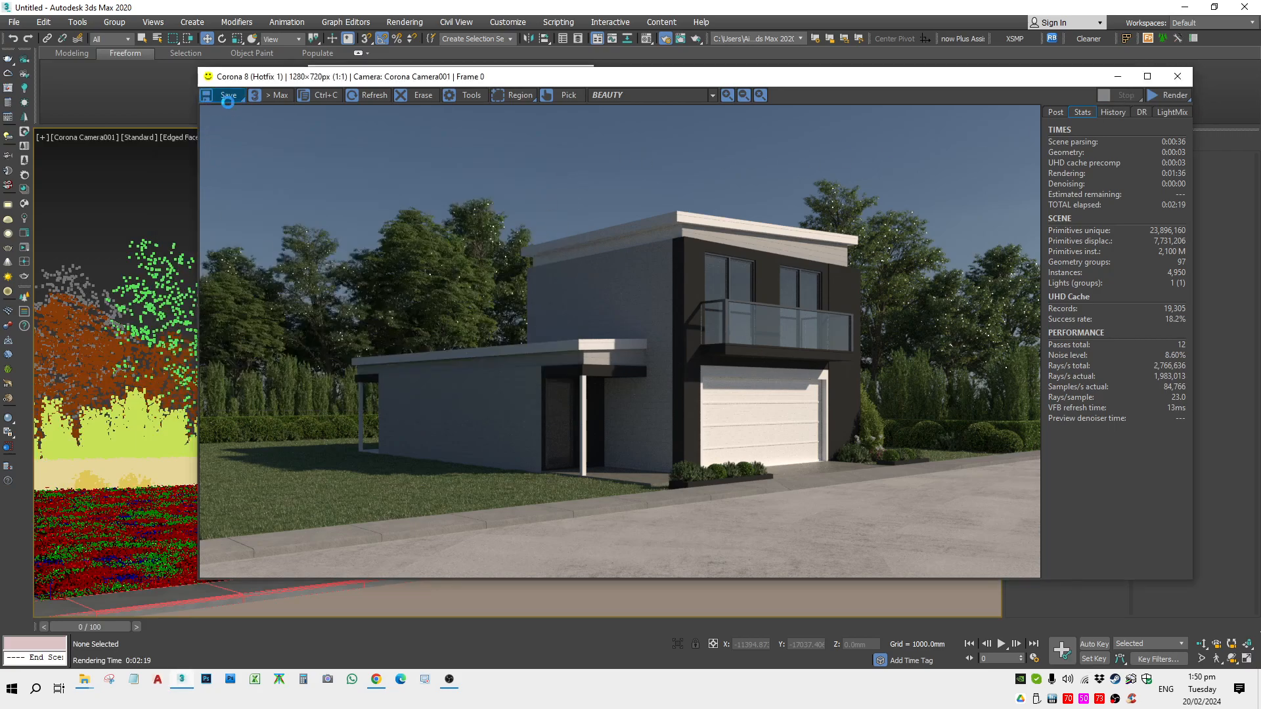
left_click(251, 180)
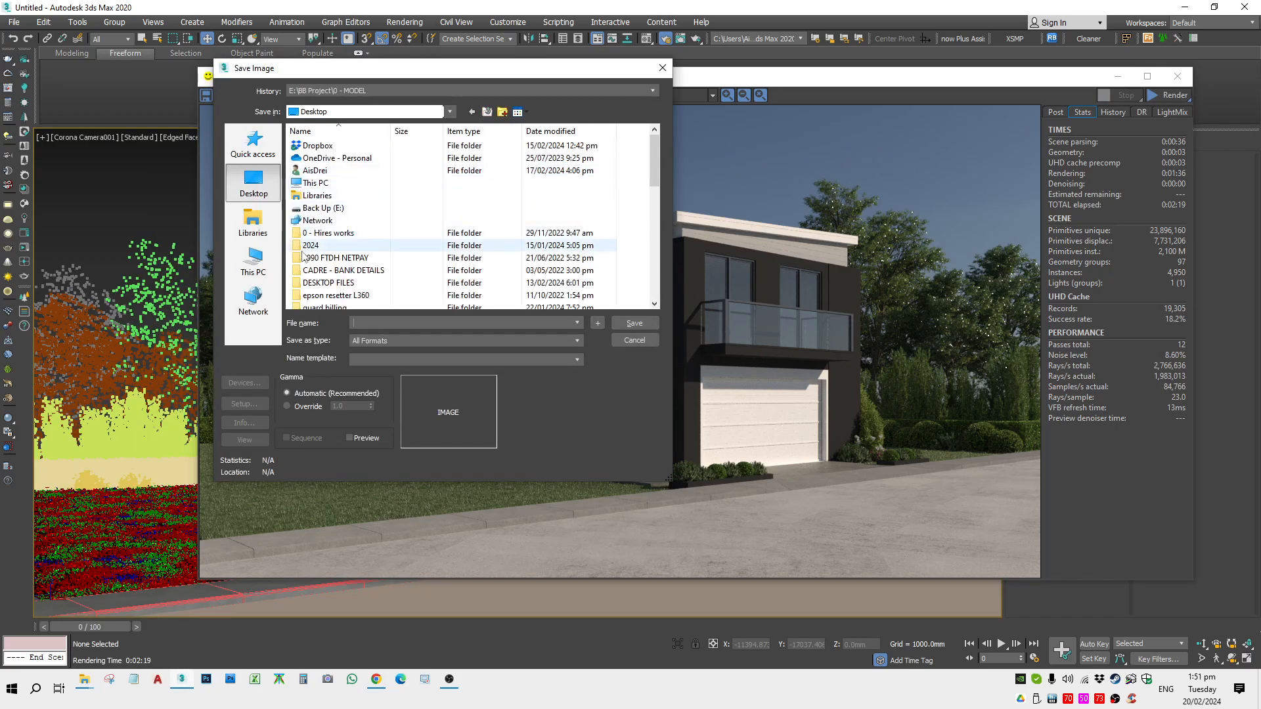
scroll(341, 210, "down", 5)
scroll(331, 164, "up", 1)
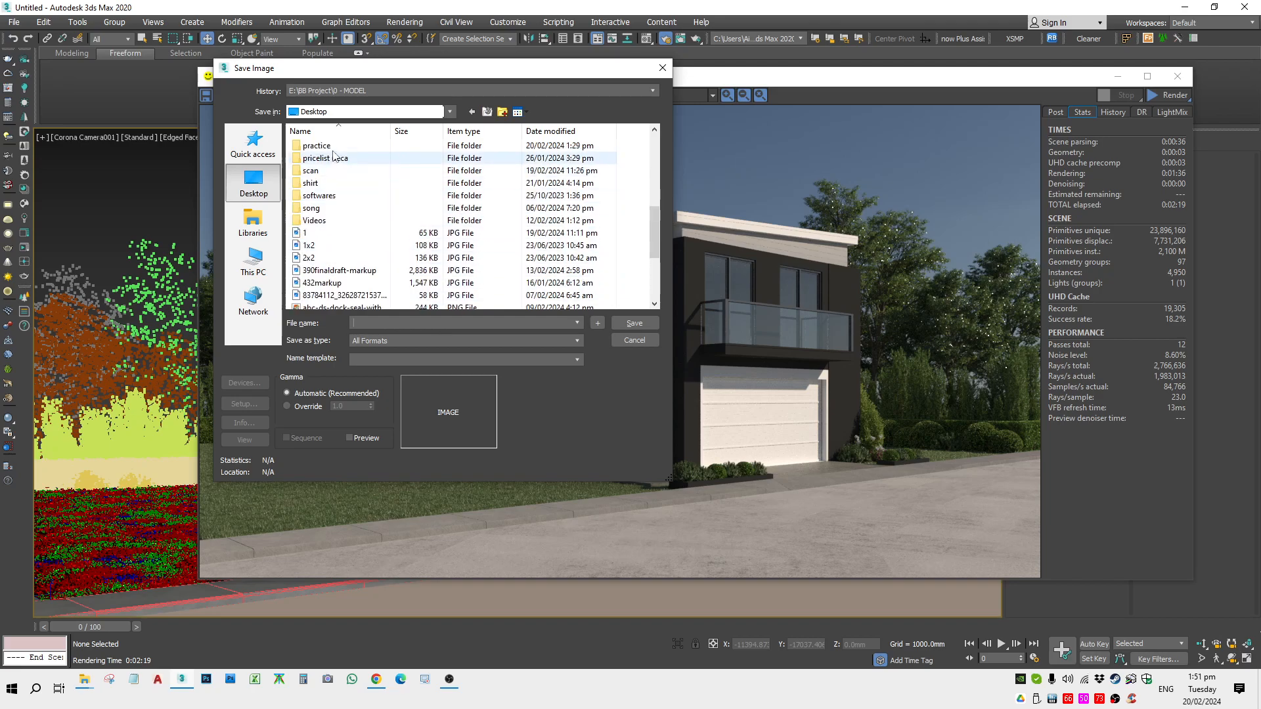
double_click(328, 160)
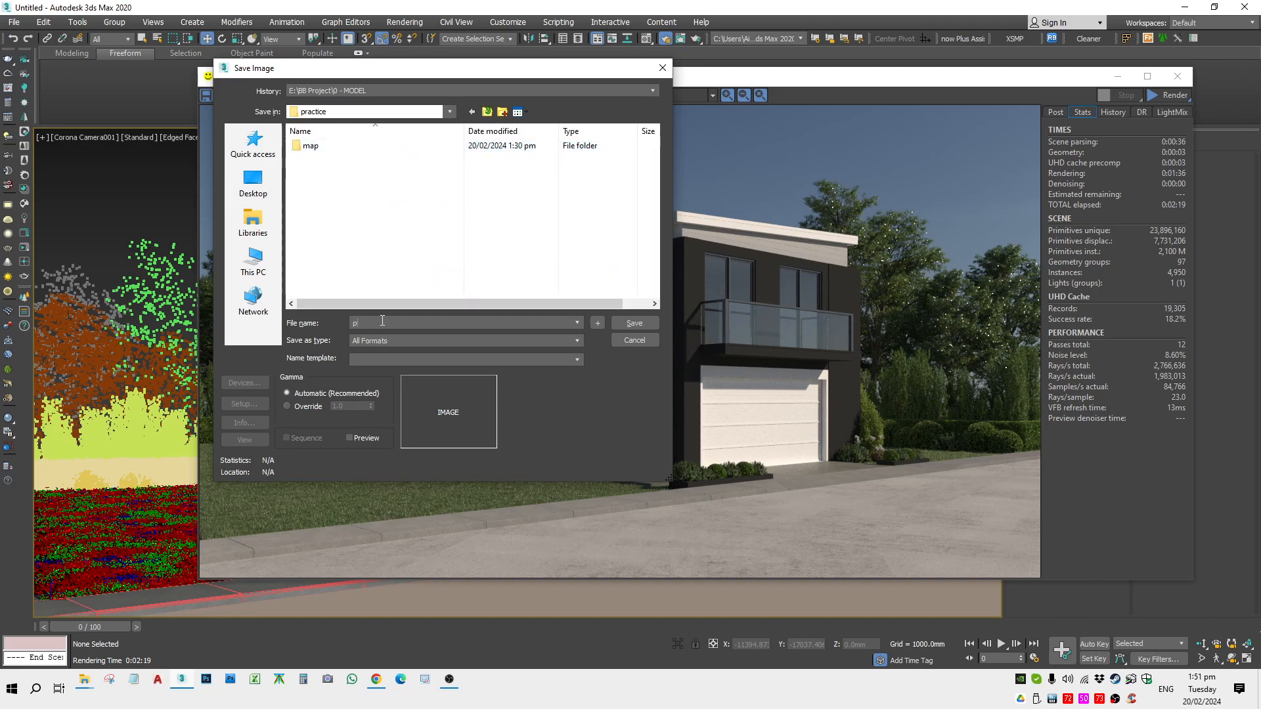
type("_001")
Save the render in the practice folder as practice_R0 in JPEG format with quality 100
left_click(376, 340)
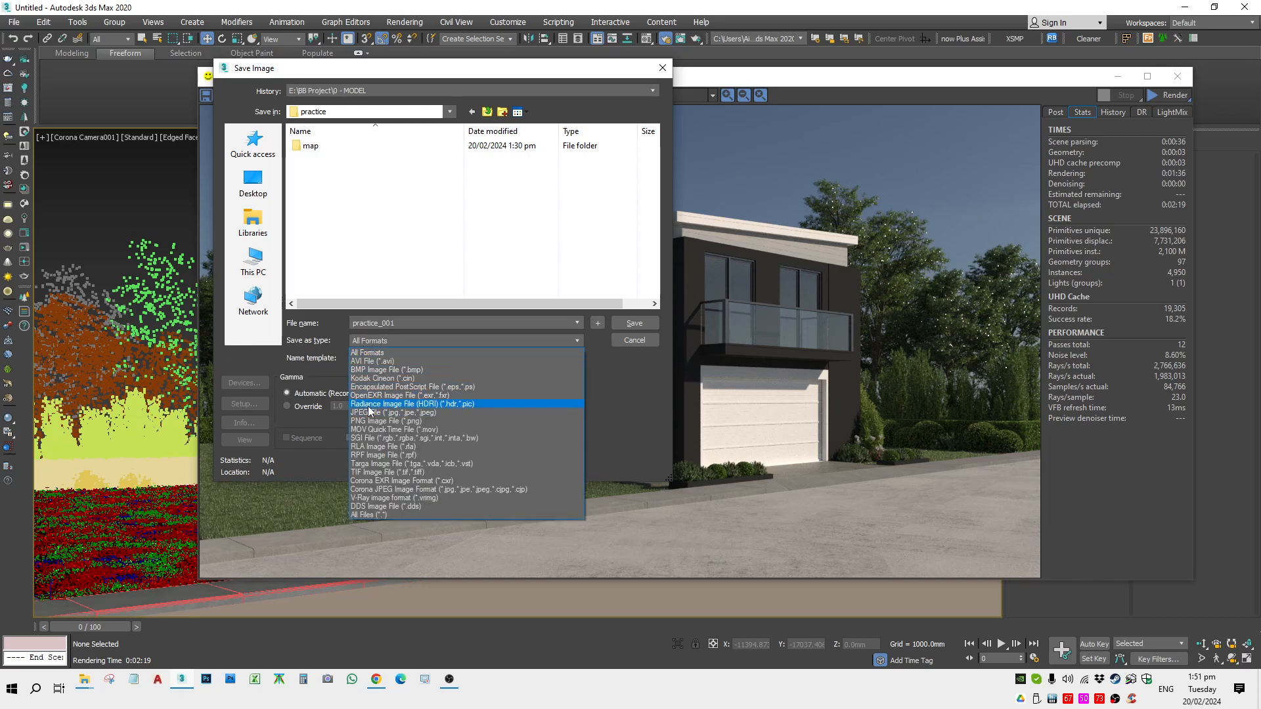
left_click(369, 405)
double_click(382, 323)
key("Right")
key("BackSpace")
key("BackSpace")
key("BackSpace")
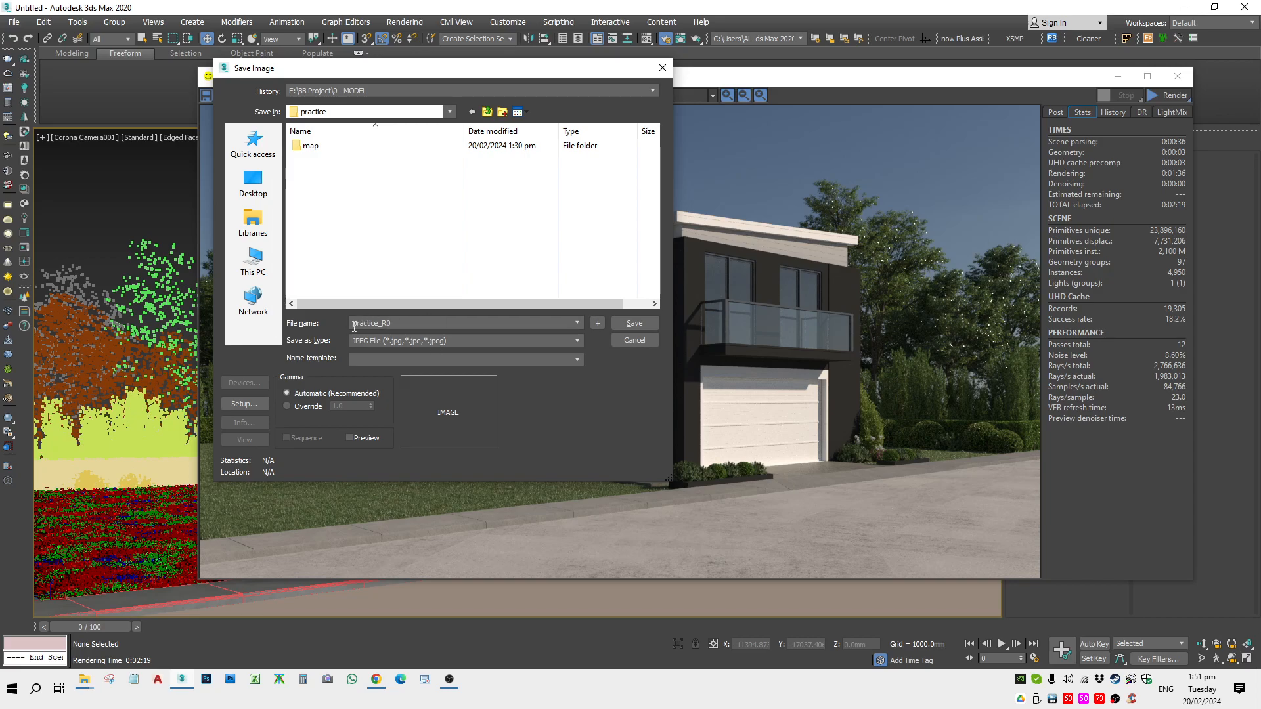
left_click(373, 342)
left_click(413, 320)
left_click(654, 322)
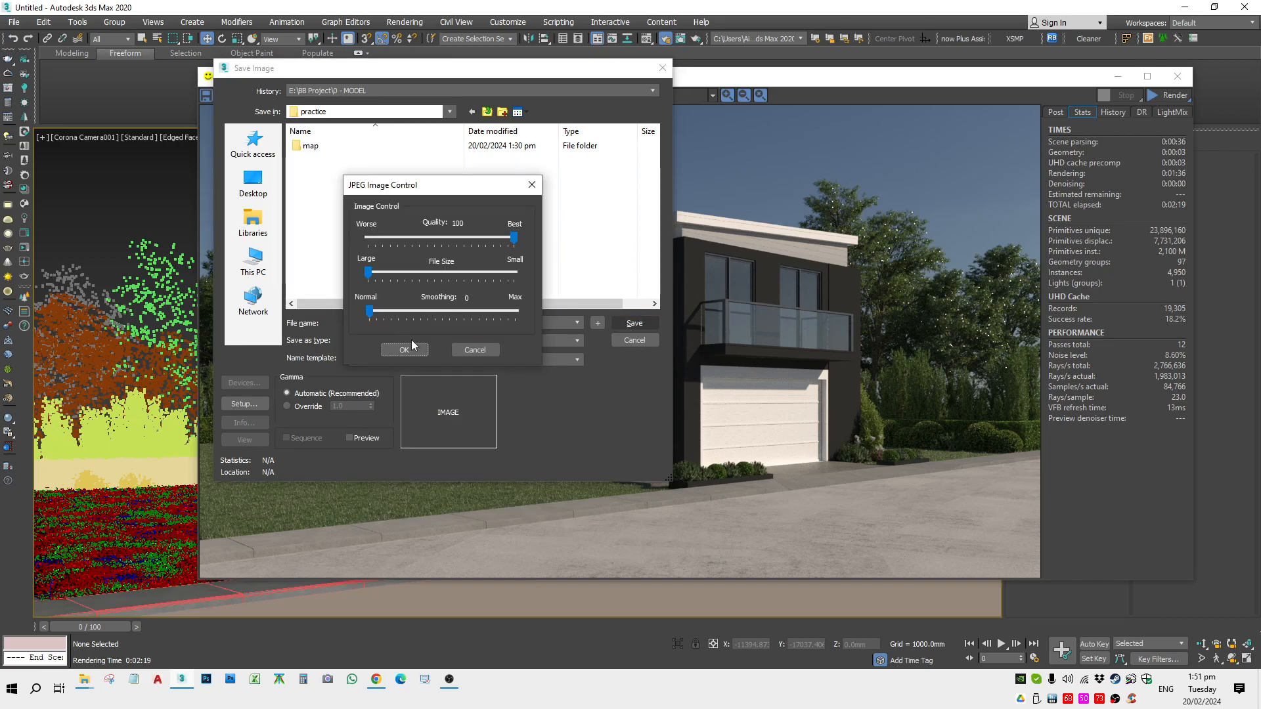
left_click(405, 333)
Switch to Photoshop and open practice_R0.jpg from the practice folder on the Desktop
left_click(206, 679)
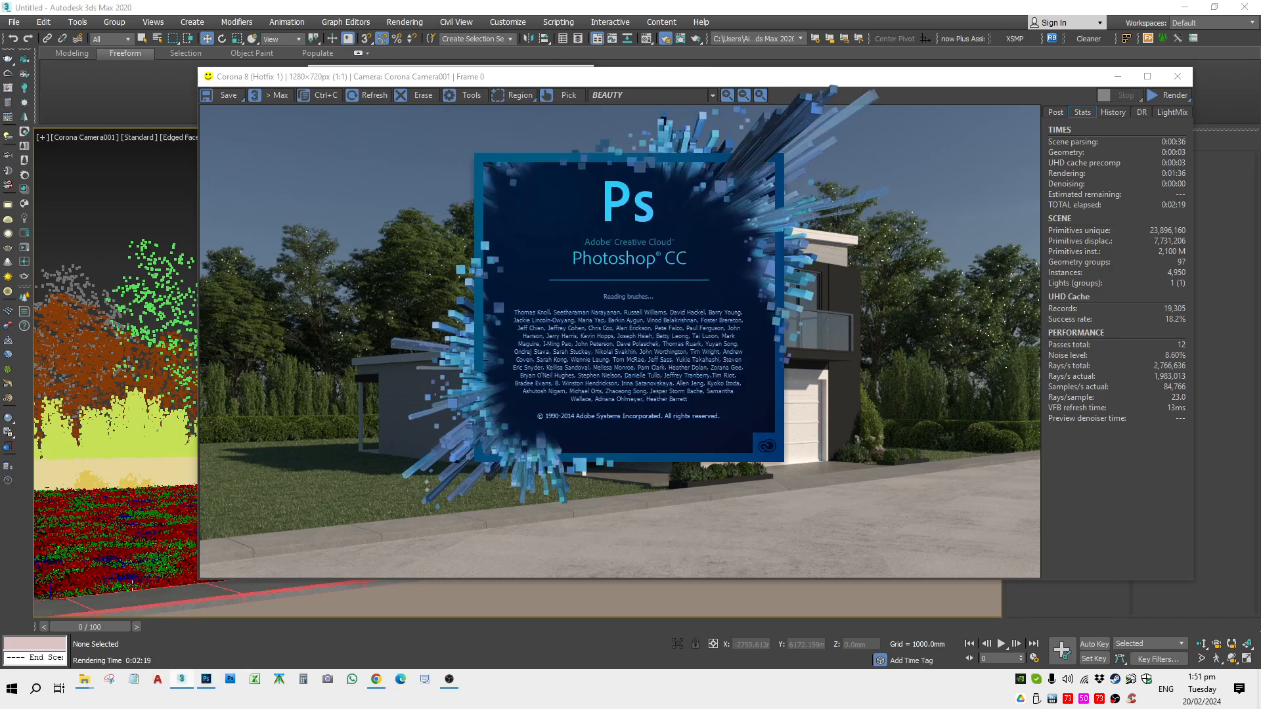
right_click(84, 686)
right_click(83, 682)
left_click(46, 415)
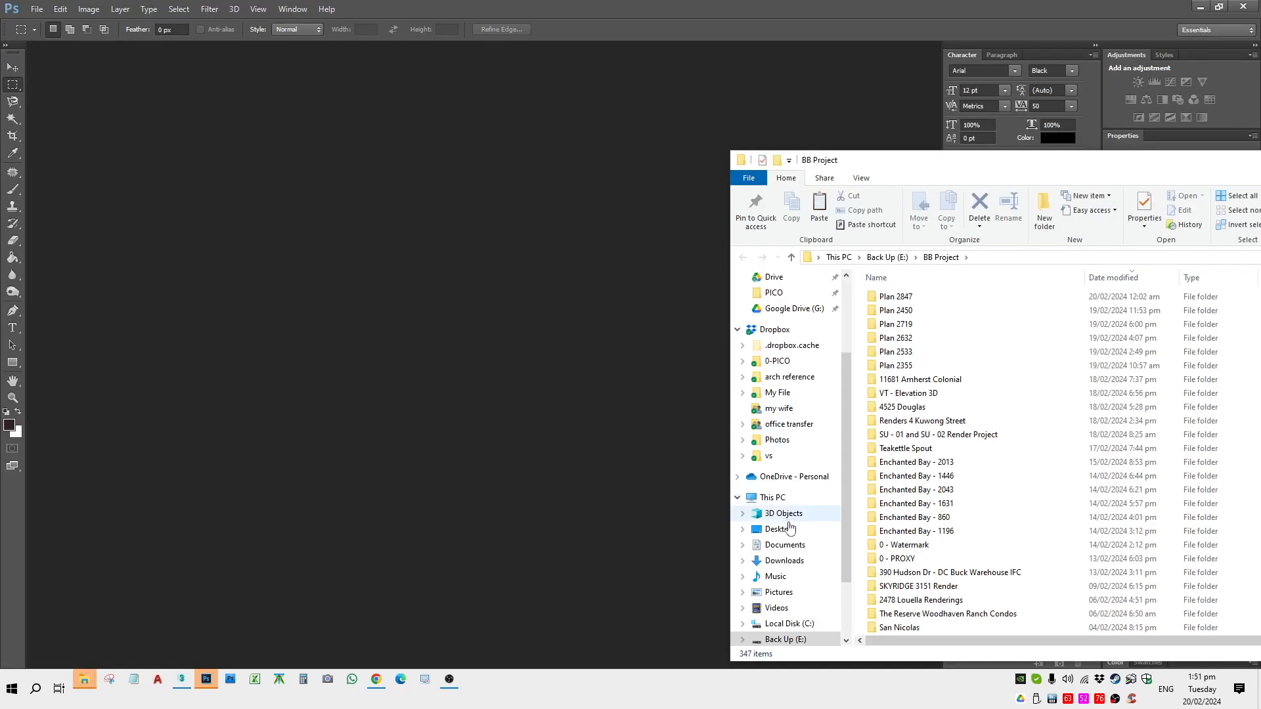
left_click(779, 529)
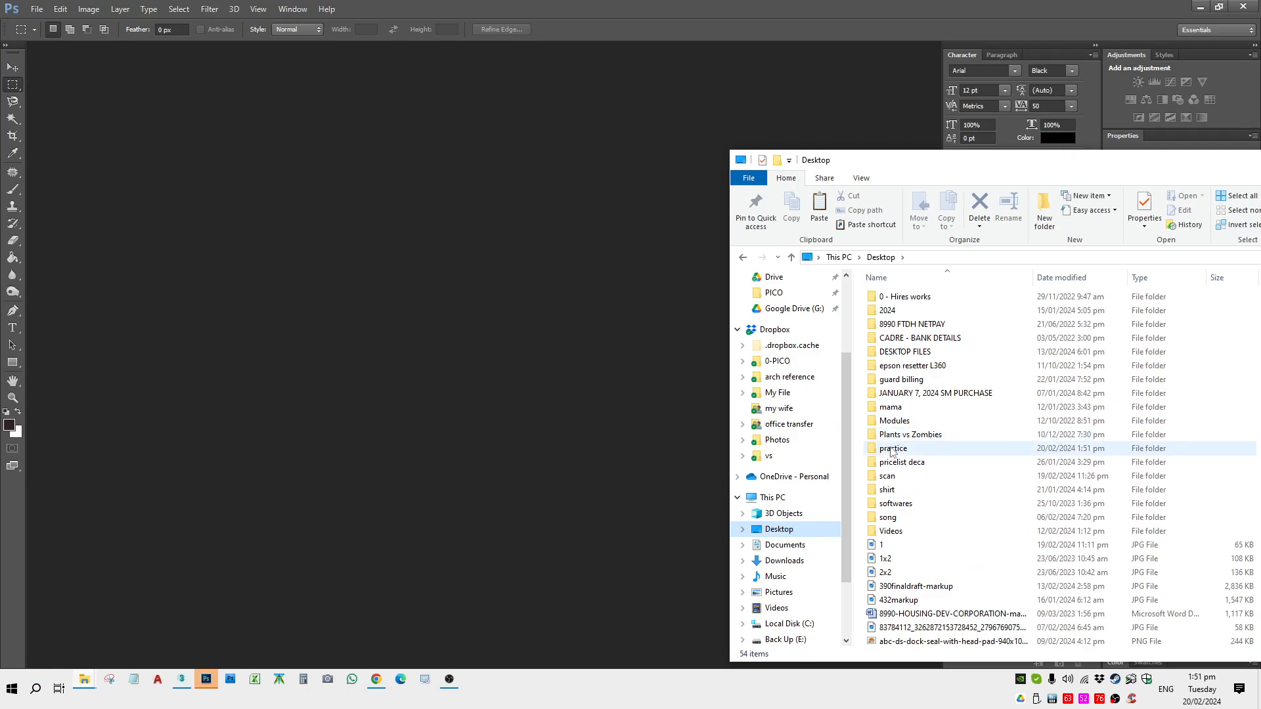
double_click(896, 449)
left_click(963, 323)
left_click_drag(962, 323, 474, 263)
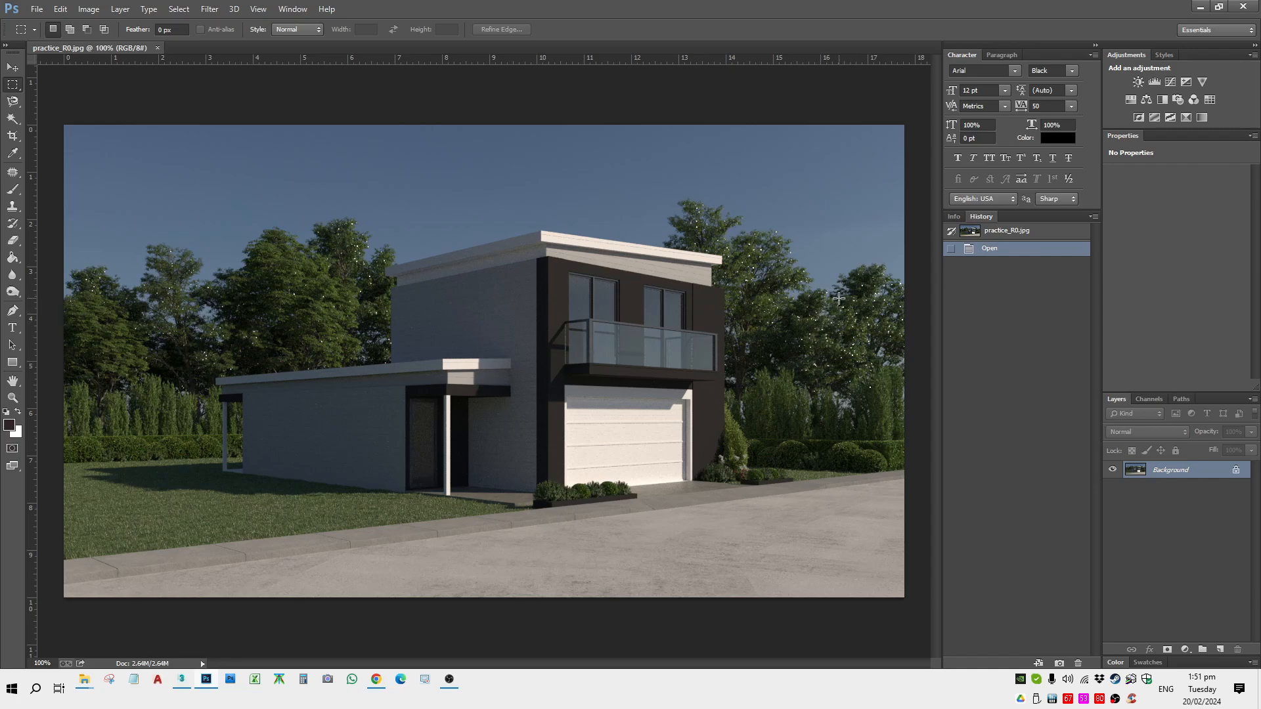
Convert the Background layer to a smart object and open the Camera Raw filter for it
right_click(1172, 470)
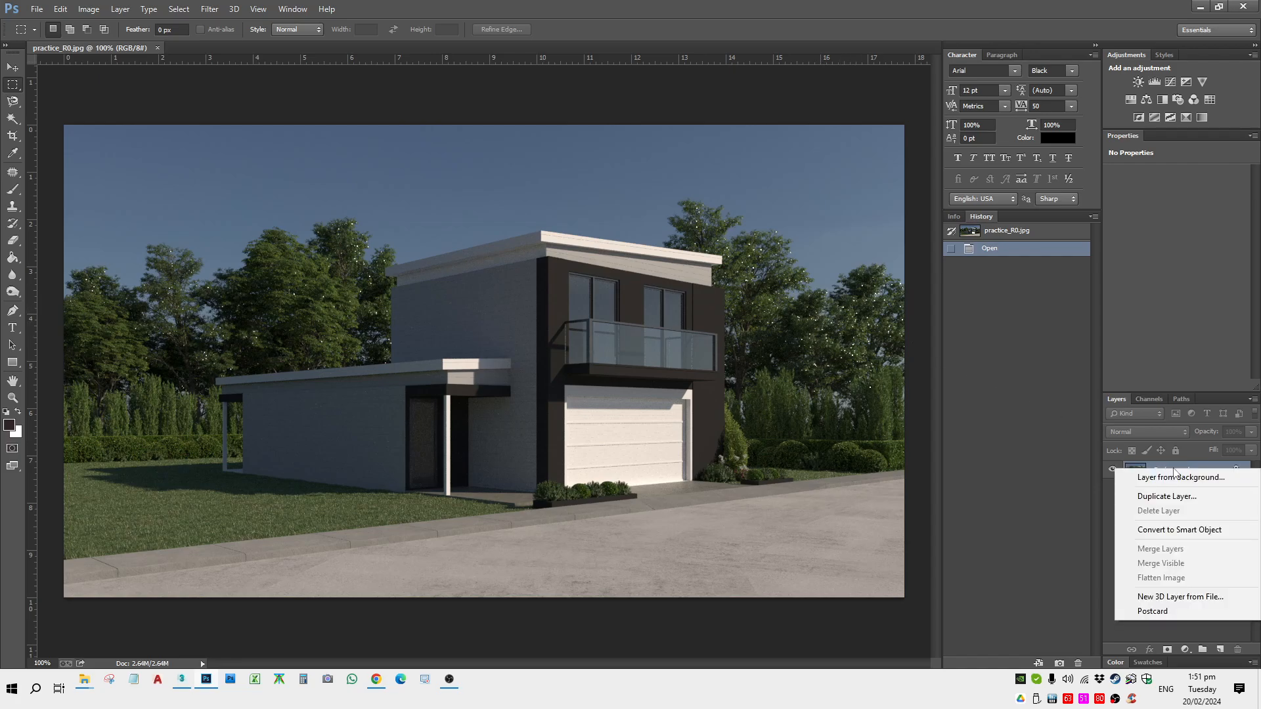
left_click(1216, 530)
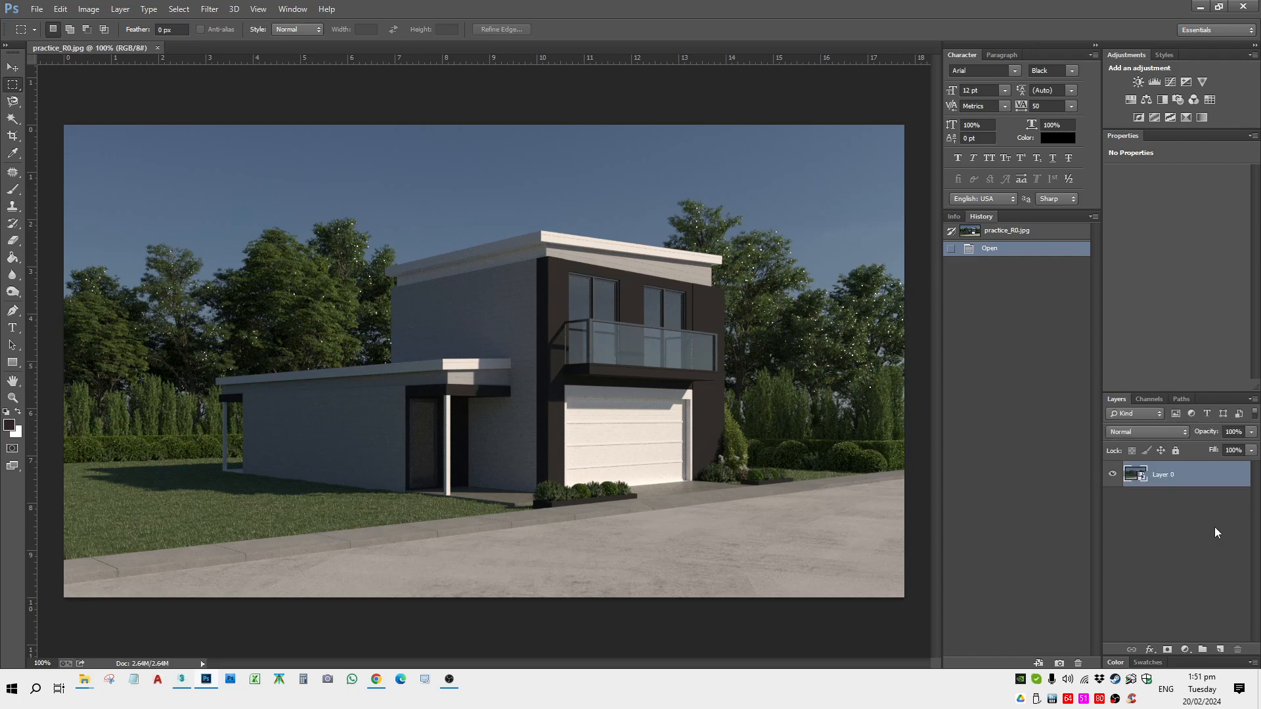
left_click(209, 8)
left_click(256, 89)
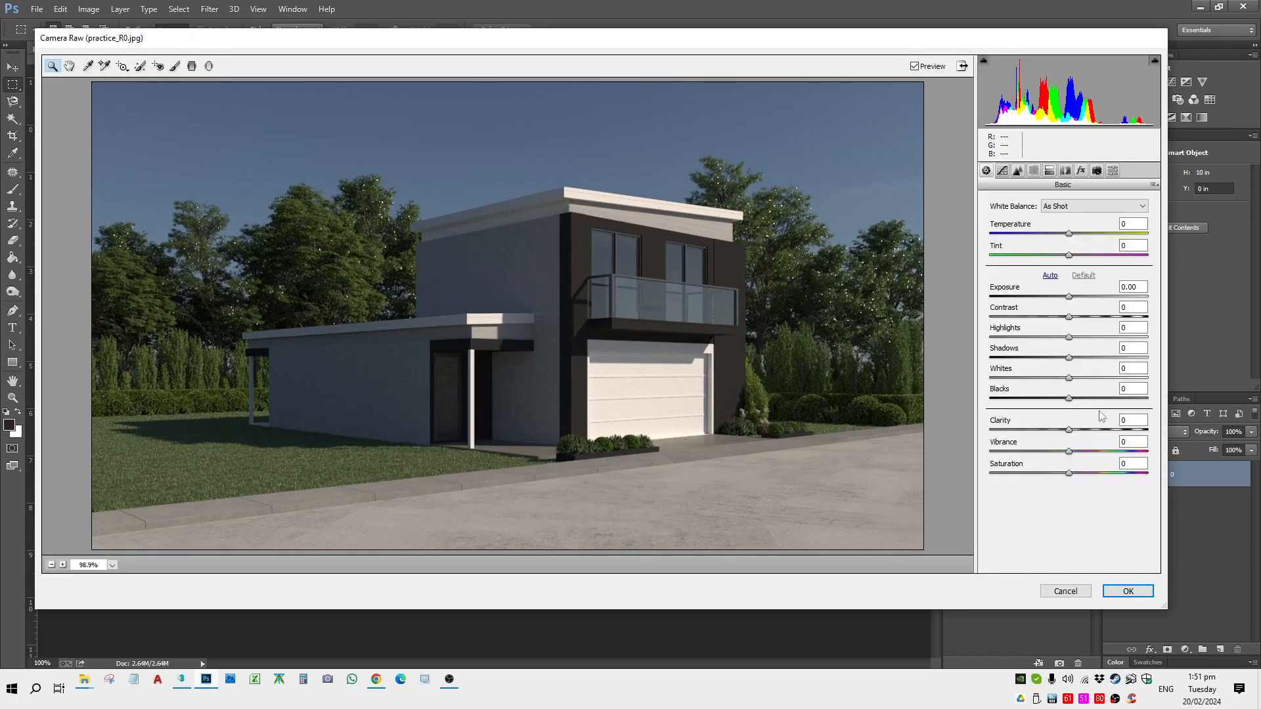
Set the Camera Raw Clarity to +40 and Vibrance to -10
left_click(1126, 419)
left_click(1126, 419)
type("40")
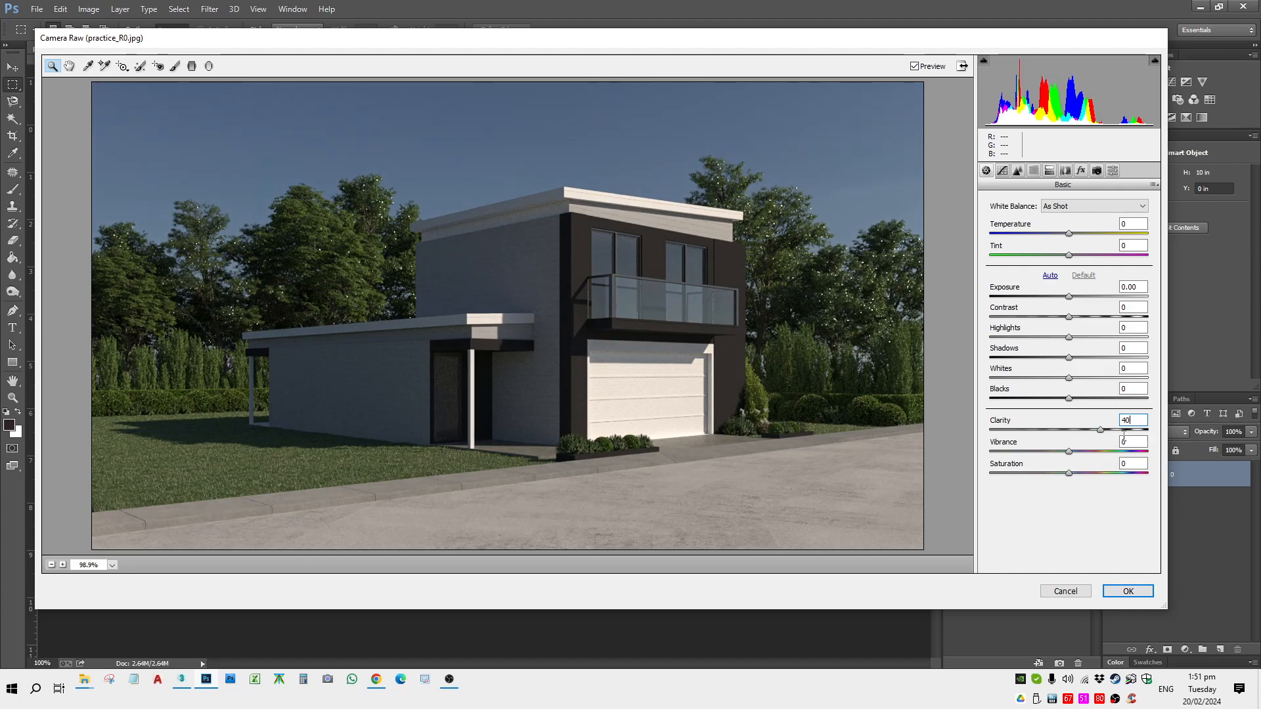
left_click_drag(1137, 442, 1044, 448)
type("-1")
left_click_drag(1136, 443, 1003, 449)
type("-10")
Set the Camera Raw tones to Blacks +30, Whites +60, Shadows +30 and Highlights -100
left_click_drag(1132, 390, 1041, 398)
type("30")
left_click_drag(1134, 369, 1030, 384)
type("6")
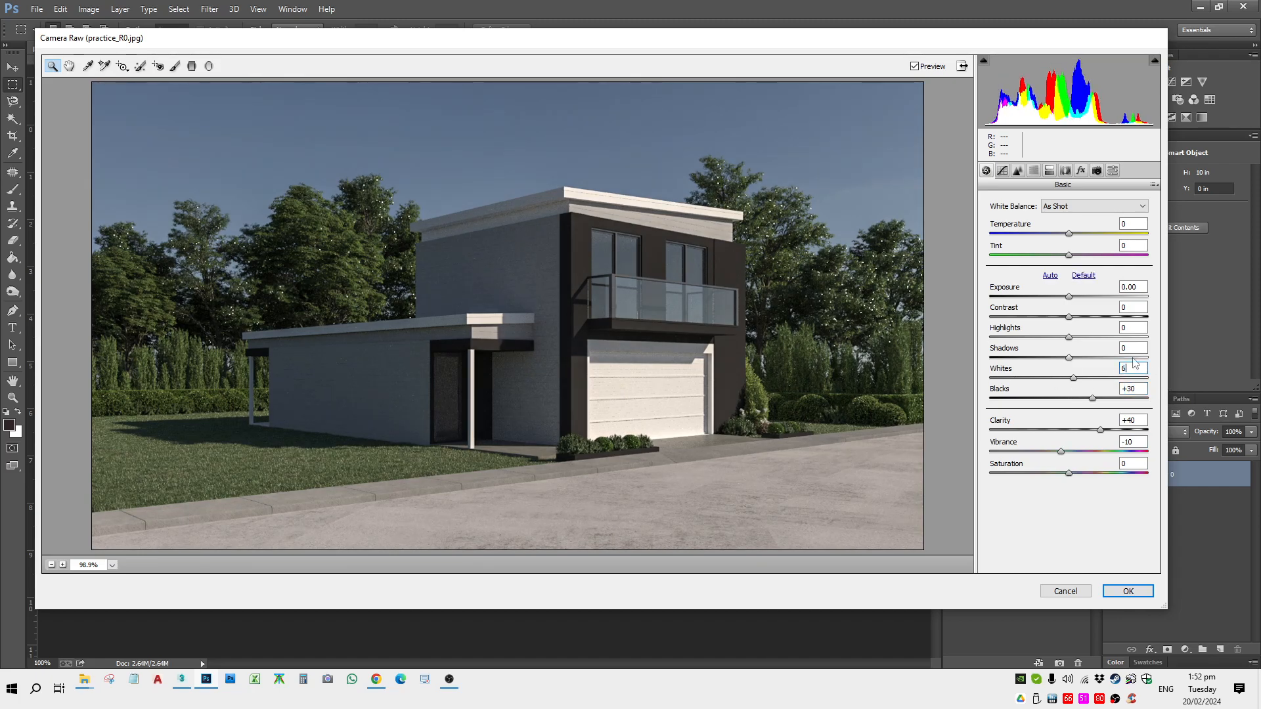
left_click_drag(1125, 348, 981, 337)
type("30")
type("3")
type("60")
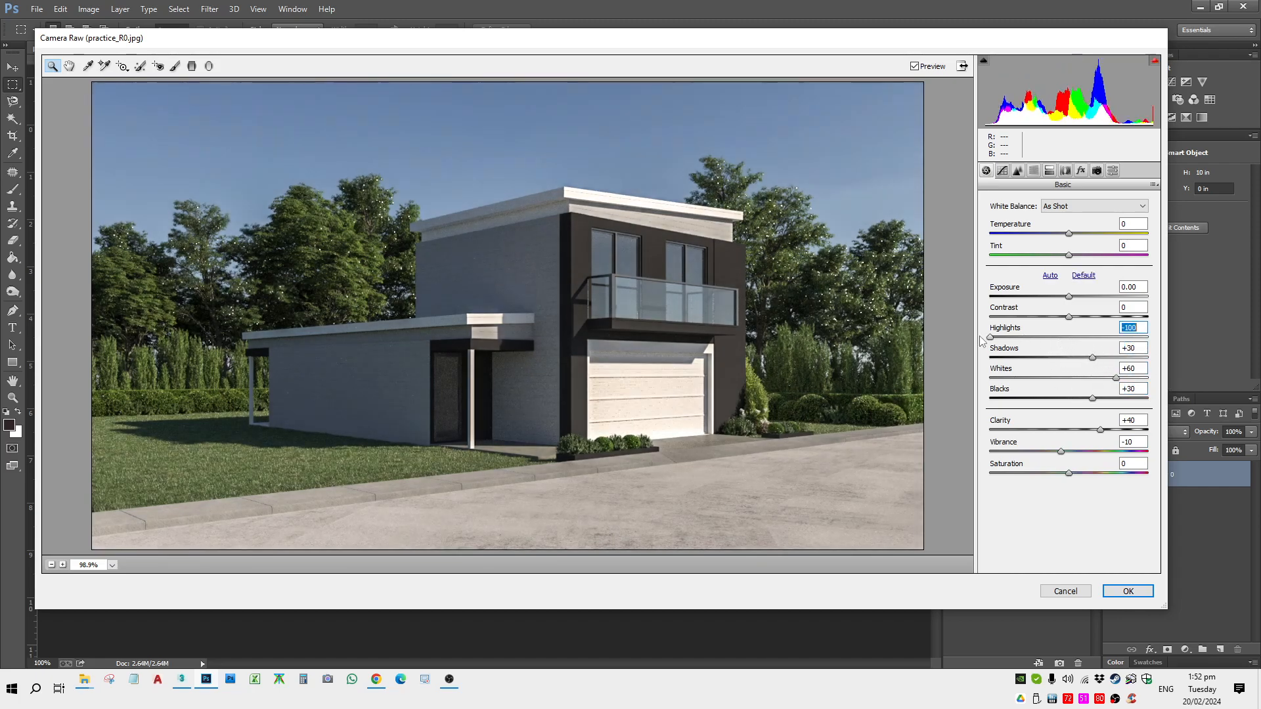
Set the Camera Raw Contrast to +30 and Exposure to +0.30
left_click_drag(1130, 307, 1067, 316)
type("30")
left_click(1127, 226)
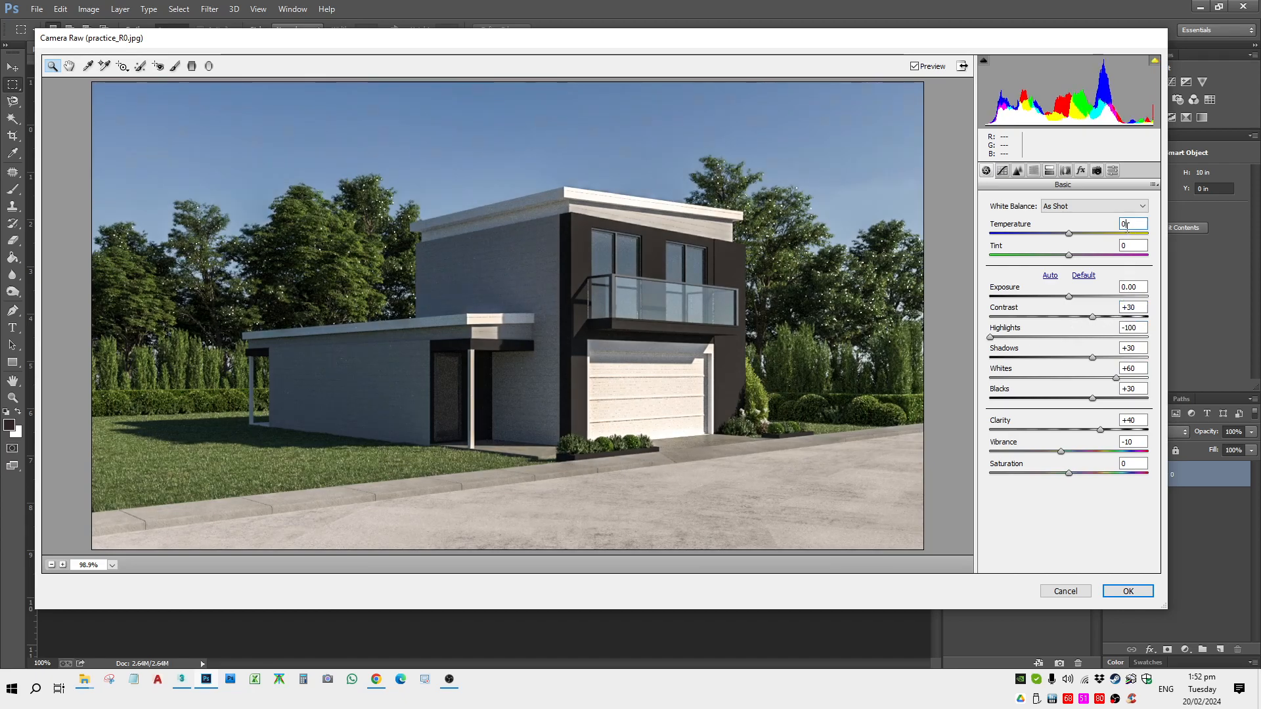
left_click_drag(1068, 297, 1079, 296)
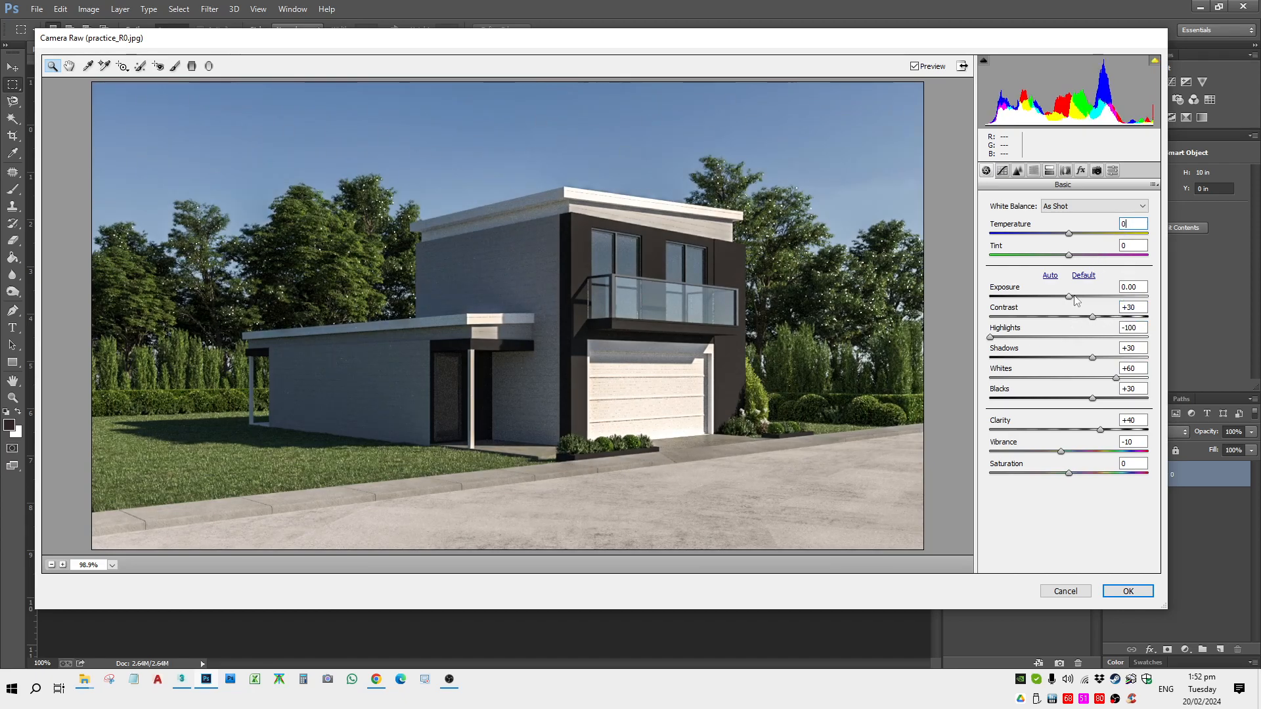
left_click(1139, 287)
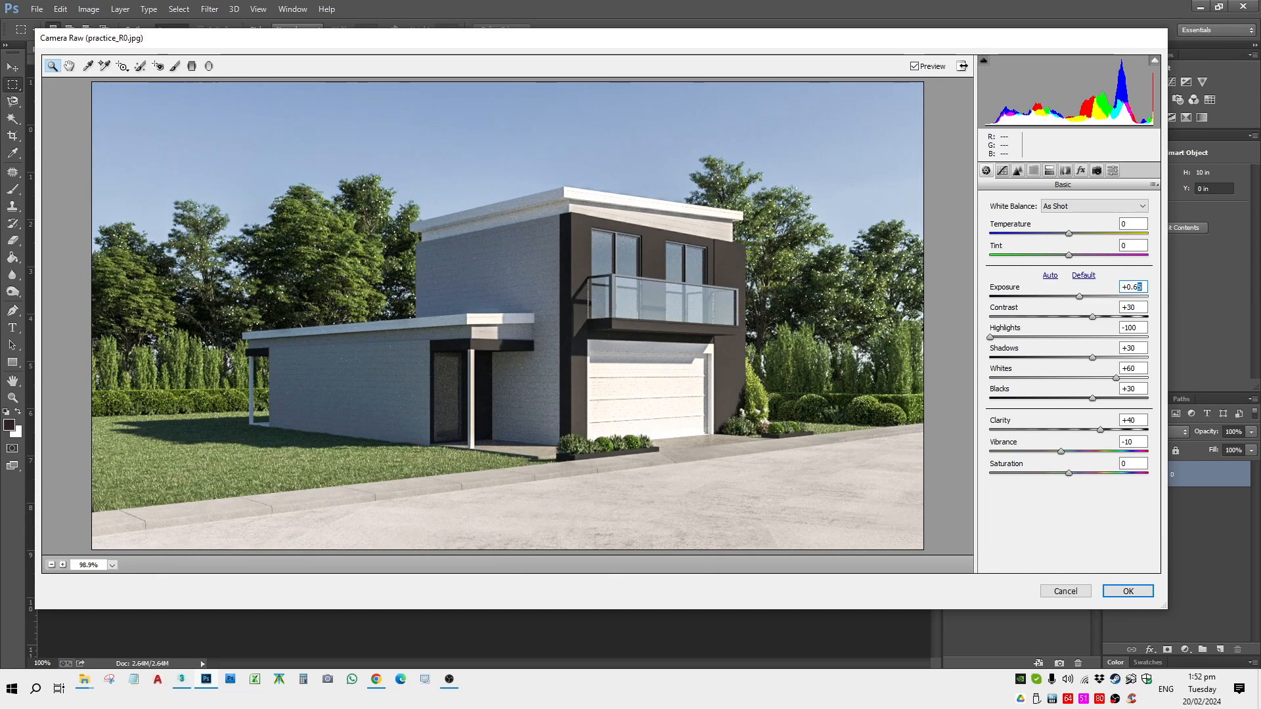
key("BackSpace")
key("BackSpace")
type("30")
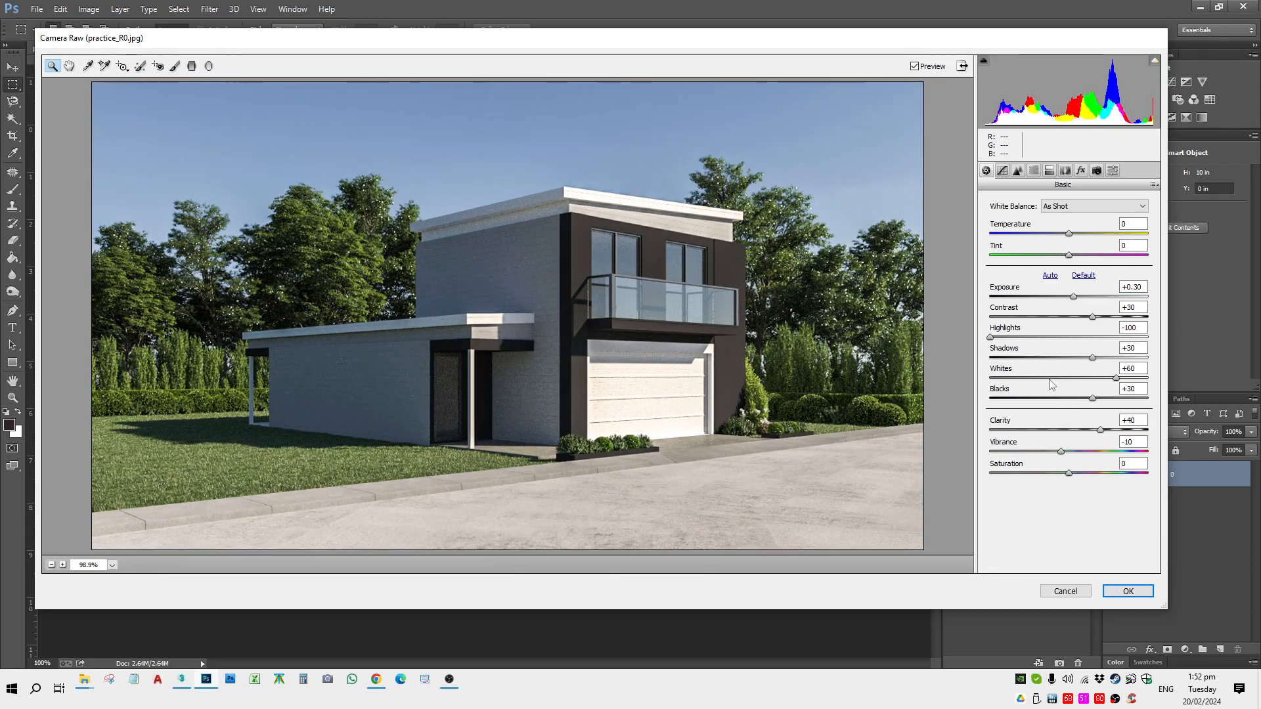
Fine-tune Whites to +58 and Exposure to +0.25, keep Contrast at +30, and apply the Camera Raw filter
mouse_move(1116, 379)
left_mouse_down()
mouse_move(1101, 379)
mouse_move(1115, 379)
left_mouse_up()
mouse_move(1074, 296)
left_mouse_down()
mouse_move(1083, 320)
mouse_move(1054, 320)
mouse_move(1071, 320)
left_mouse_up()
left_click(1092, 318)
type("30")
left_click(1124, 327)
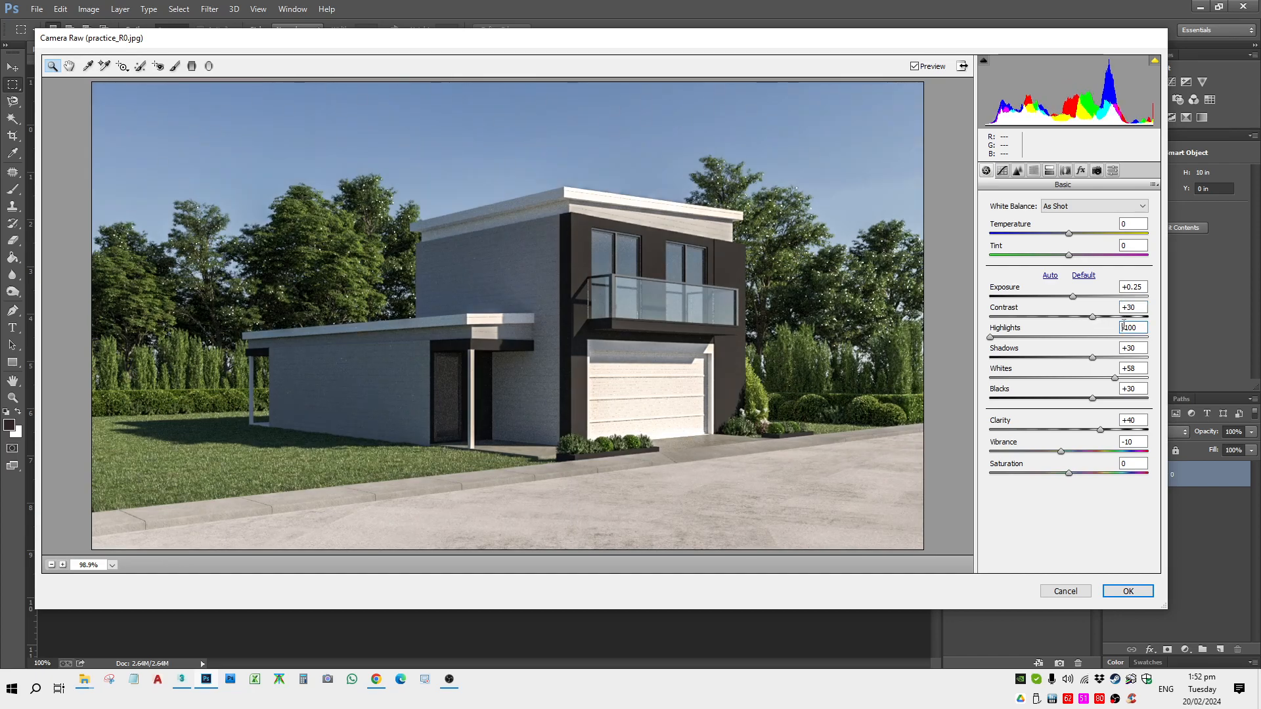
left_click(1132, 589)
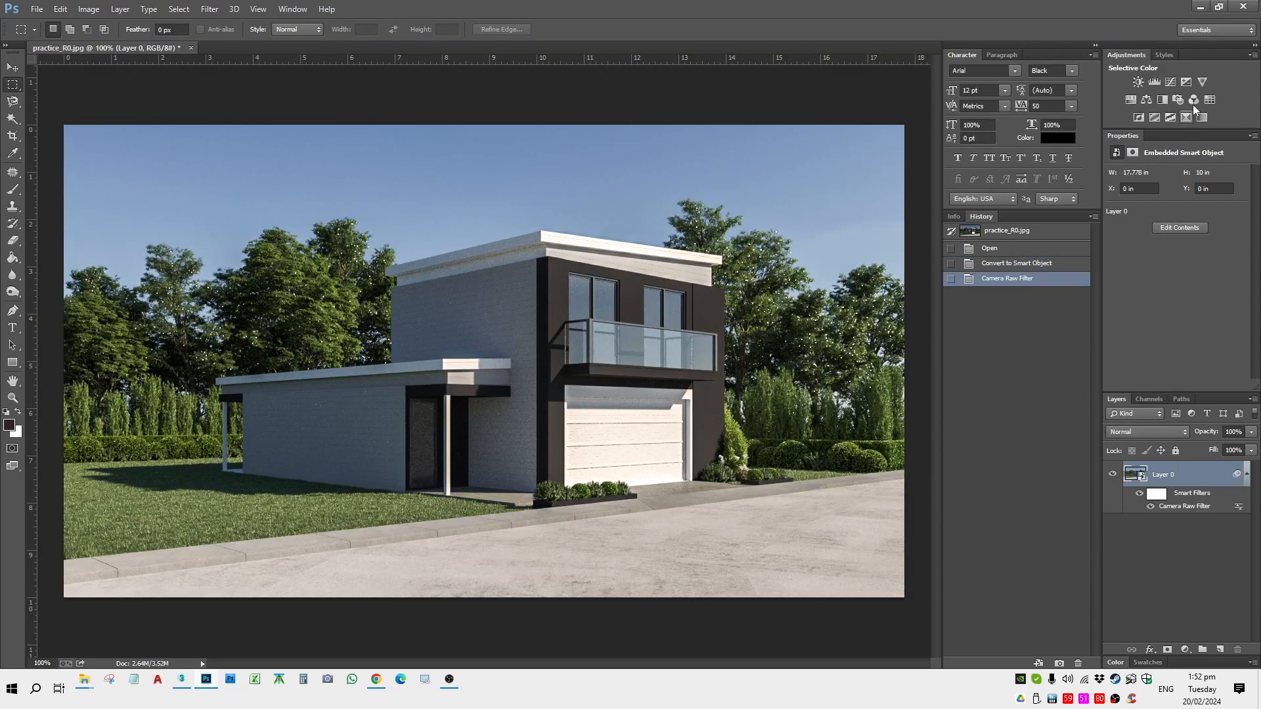
Add an Exposure adjustment layer above Layer 0 and change the last digit of its Offset to 1
left_click(1185, 82)
left_click(1231, 224)
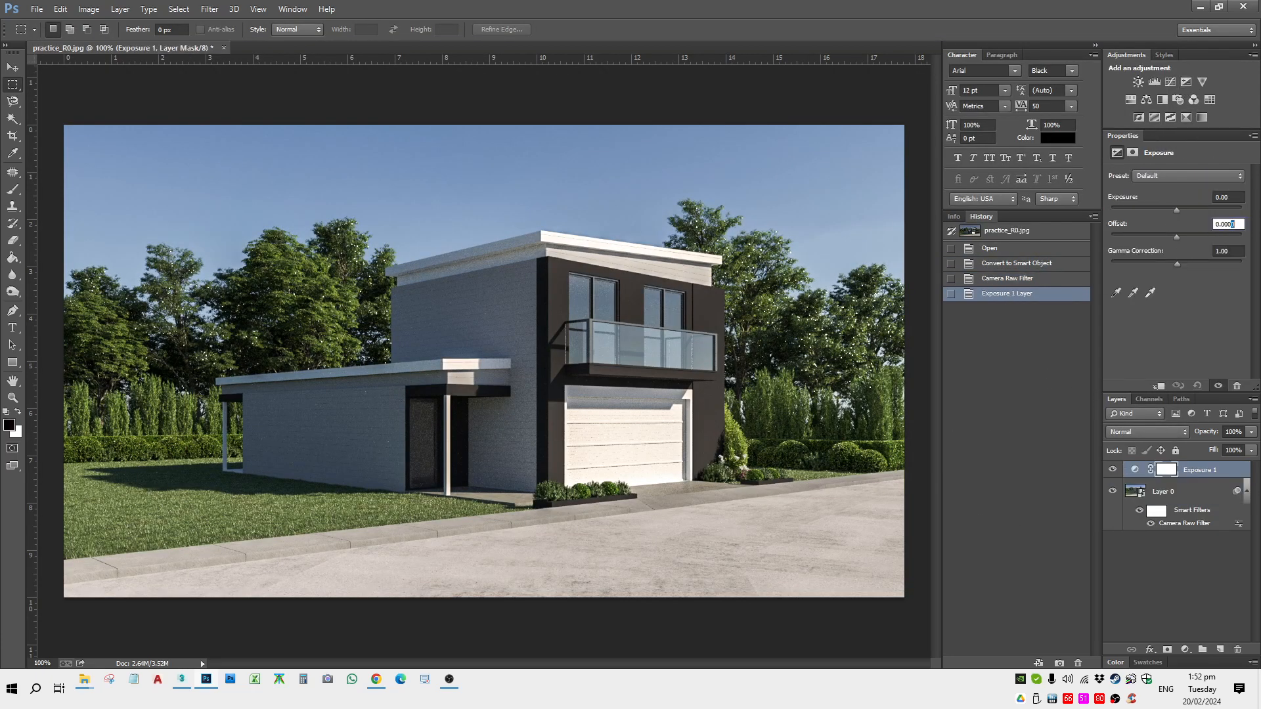
type("1")
left_click(1198, 553)
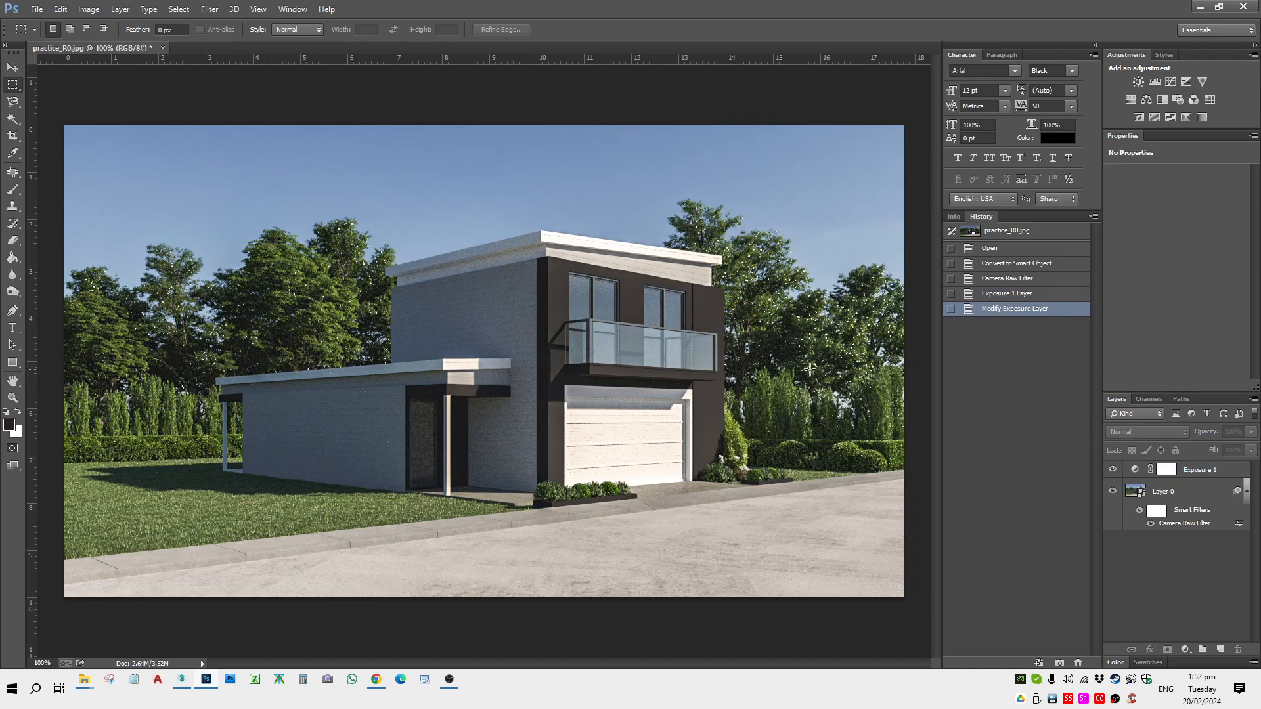
Compare the house close up with the Exposure adjustment layer hidden and shown
scroll(786, 438, "up", 5, "alt")
left_click(1112, 470)
left_click(1113, 471)
left_click(1113, 470)
left_click(1113, 470)
left_click(1113, 471)
key("v")
scroll(836, 462, "down", 4, "alt")
scroll(836, 463, "down", 2, "alt")
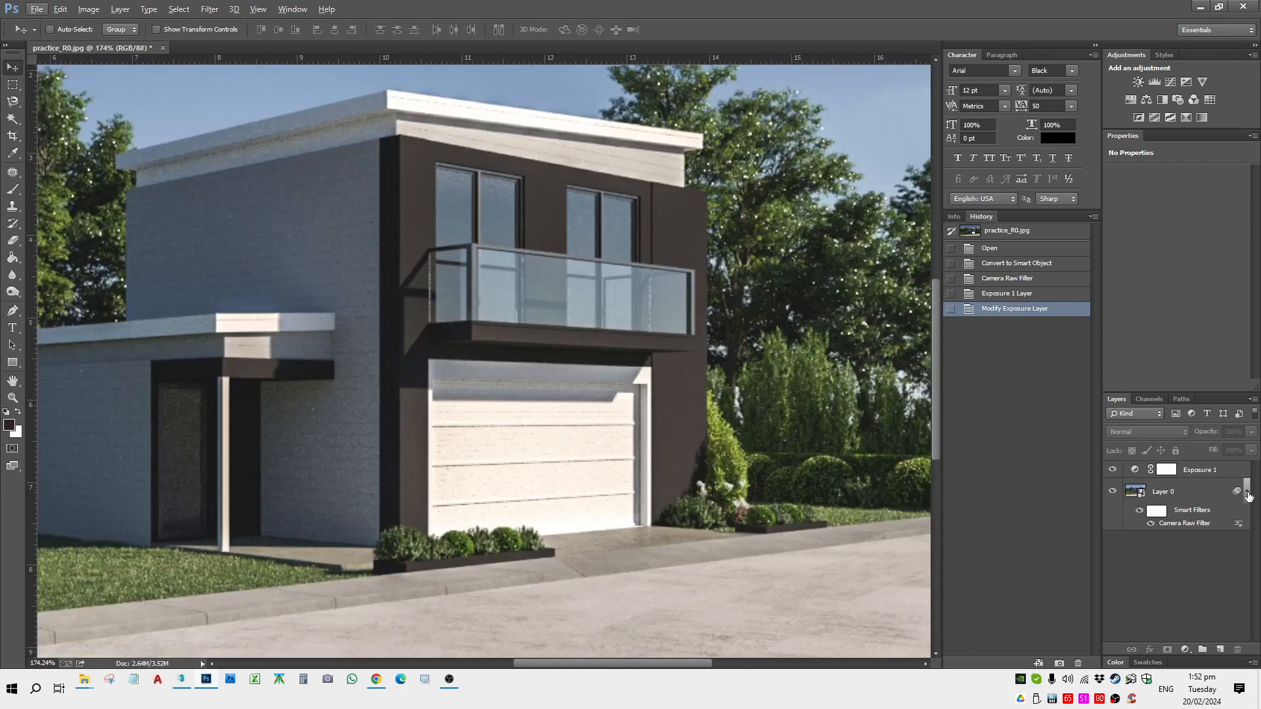
Collapse the smart filter list under Layer 0 and select that layer
left_click(1246, 494)
right_click(1164, 494)
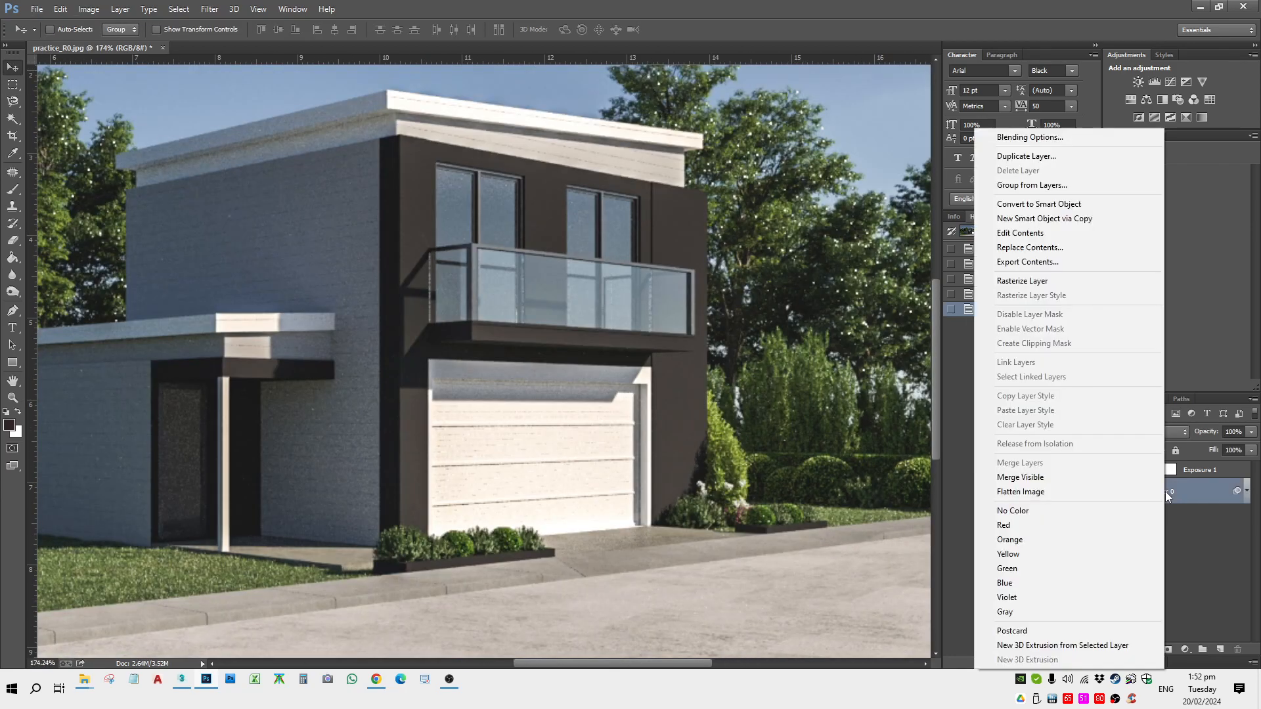
left_click(1209, 566)
scroll(453, 517, "down", 3, "alt")
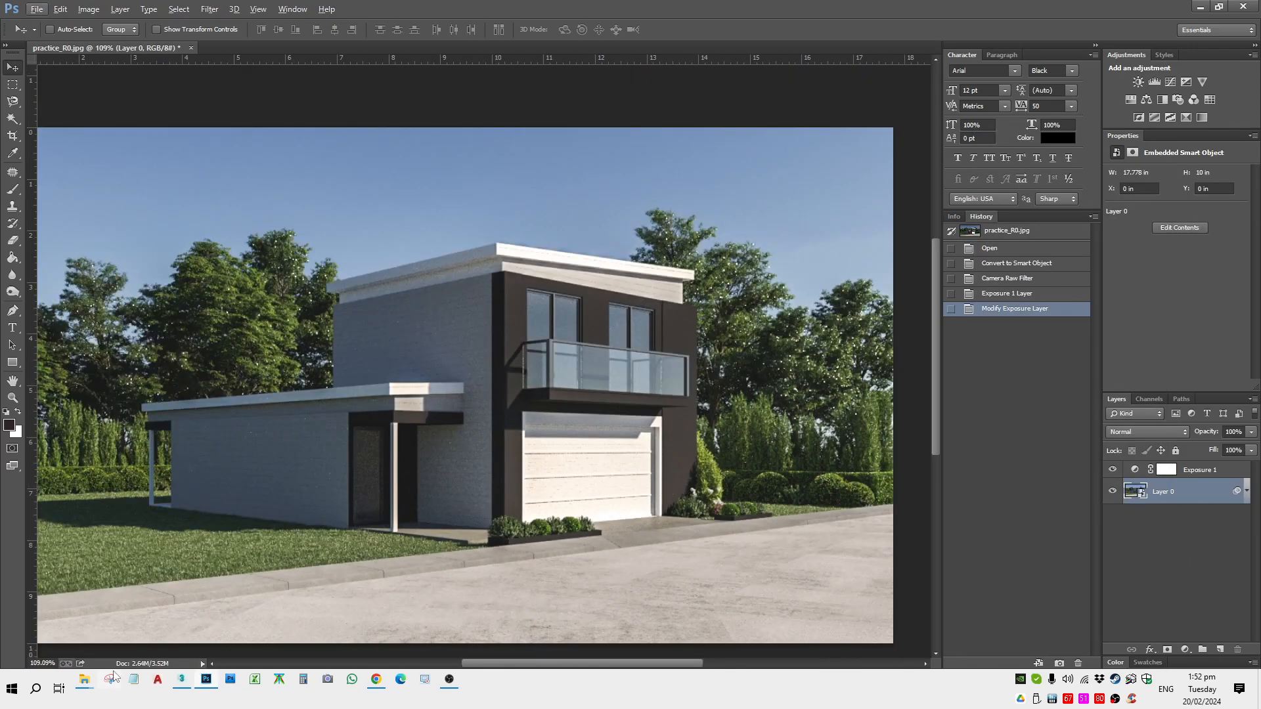
Duplicate practice_R0.jpg in the practice folder and place the copy as a smart object layer directly above Layer 0
mouse_move(92, 684)
left_click(297, 610)
left_click(990, 323)
key("ctrl+c")
key("ctrl+v")
left_click_drag(954, 353, 517, 339)
key("Return")
scroll(527, 344, "down", 2, "alt")
left_click_drag(306, 433, 265, 453)
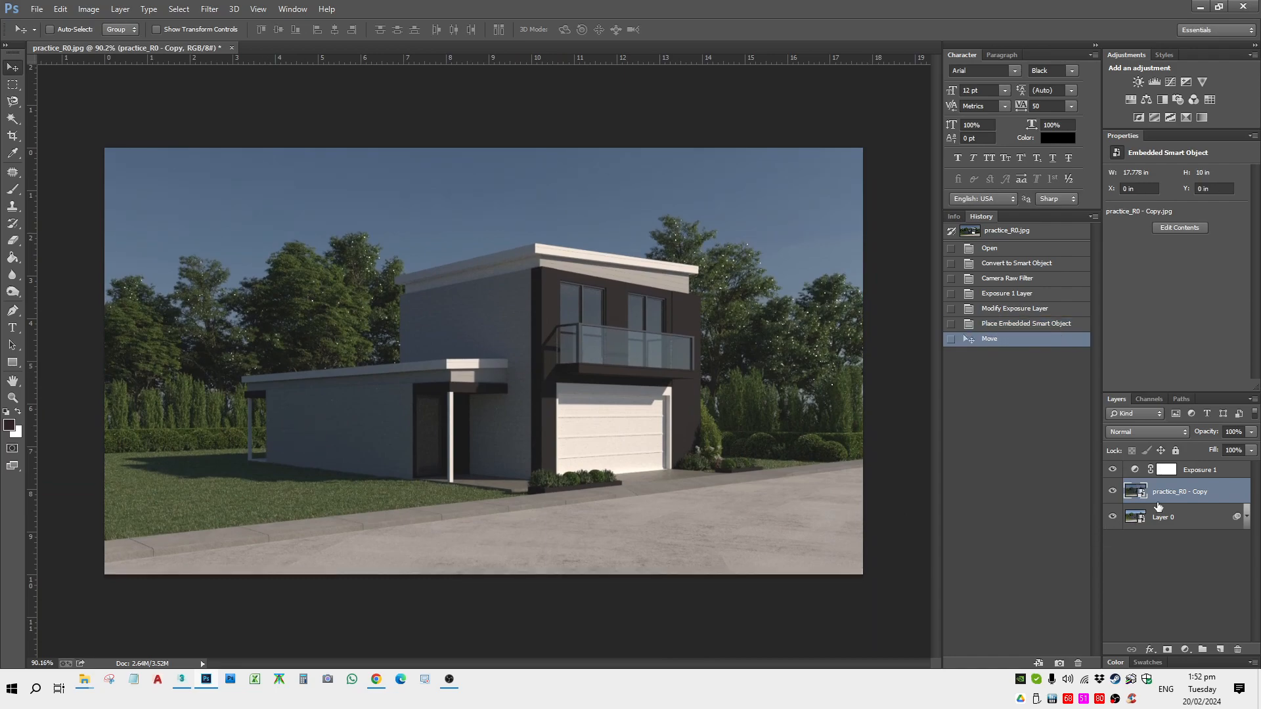
Copy the Camera Raw smart filter from Layer 0 onto the practice_R0 - Copy layer
right_click(1179, 499)
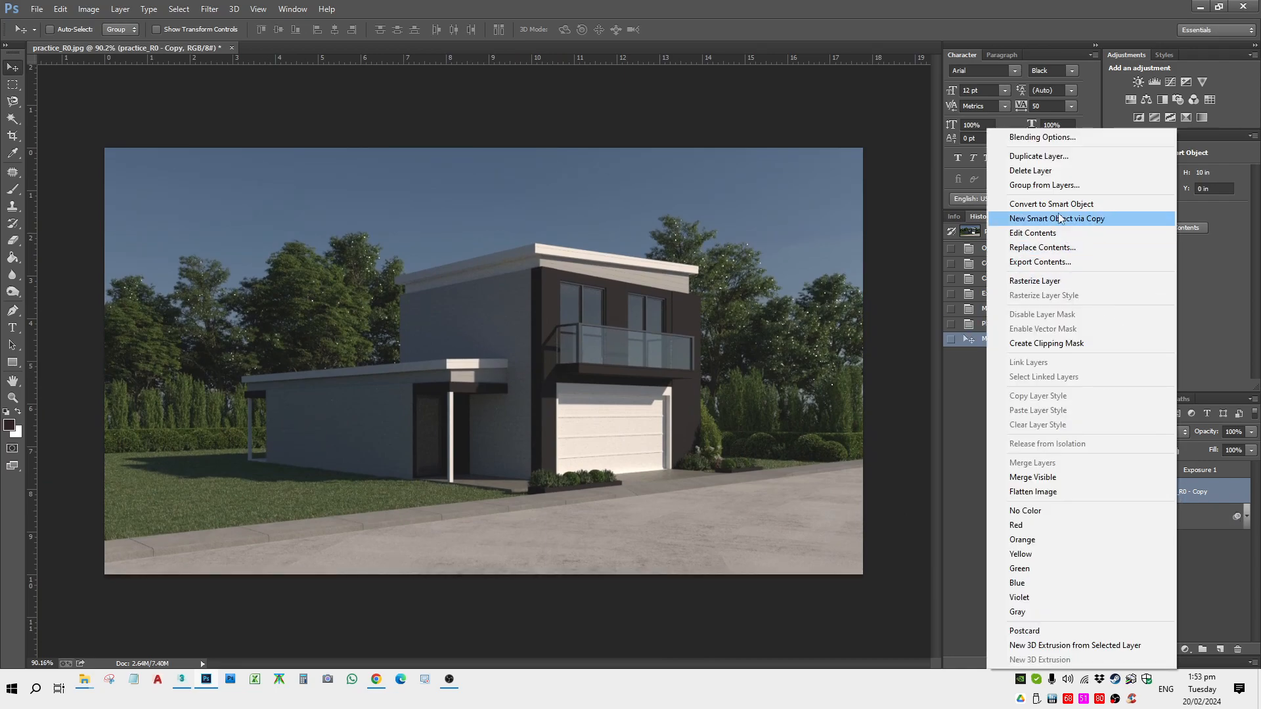
left_click(1211, 534)
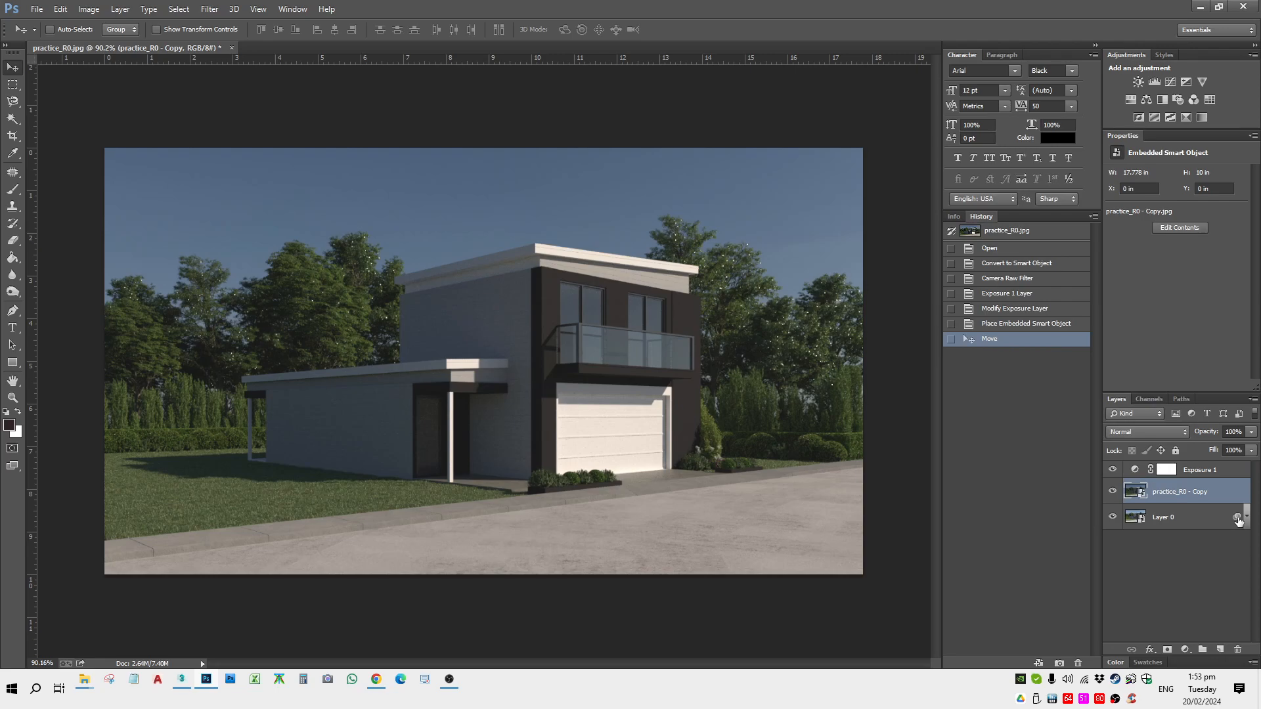
left_click_drag(1238, 520, 1236, 495, "alt")
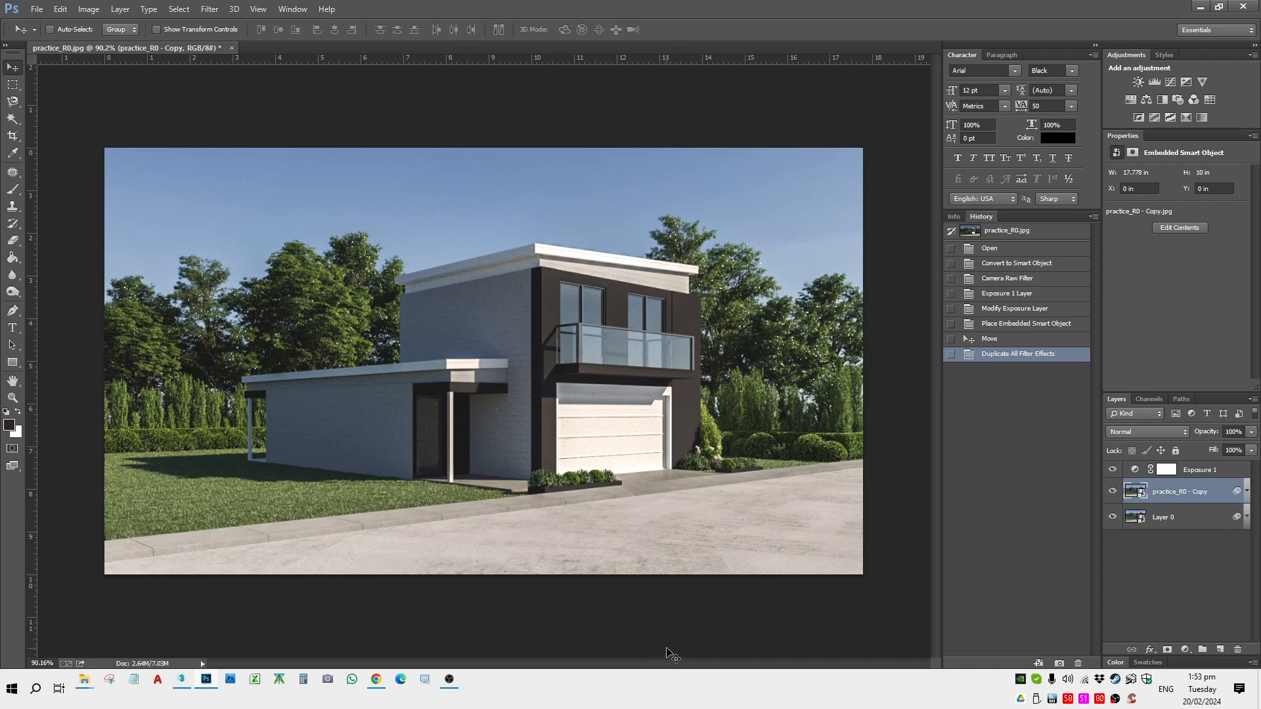
left_click(451, 684)
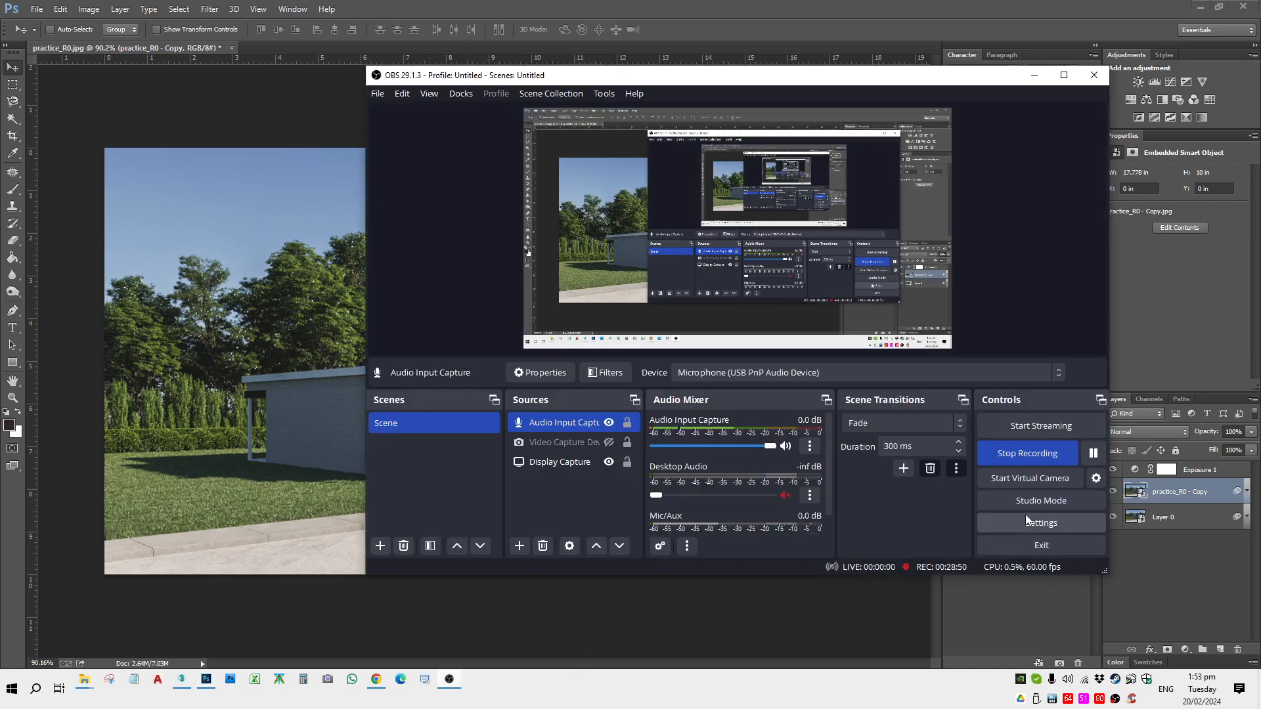